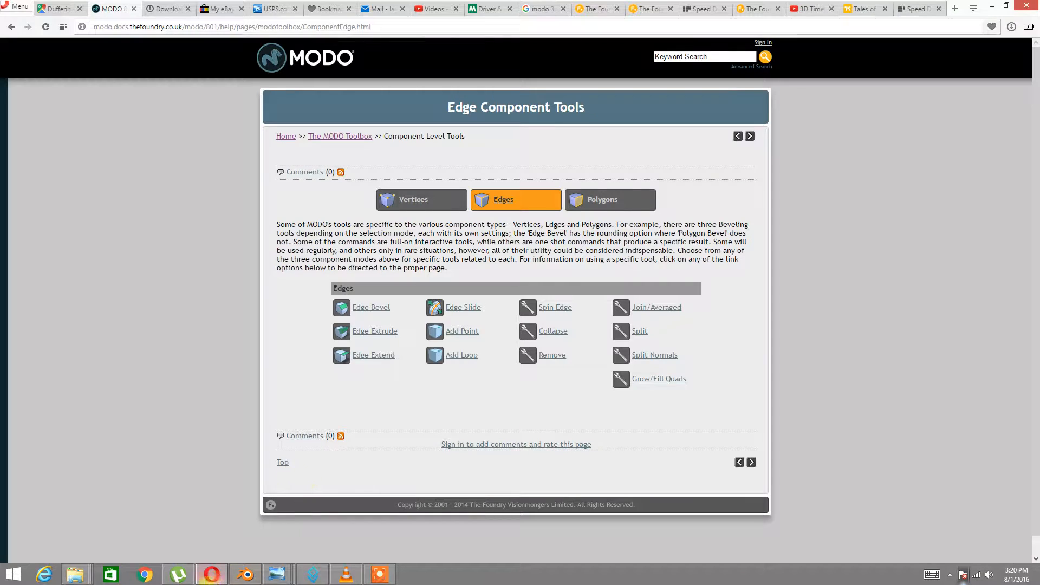
Bring the Blender Honda Civic 2002 scene to the front from the web browser
{"action": "left_click", "coordinate": [239, 576]}
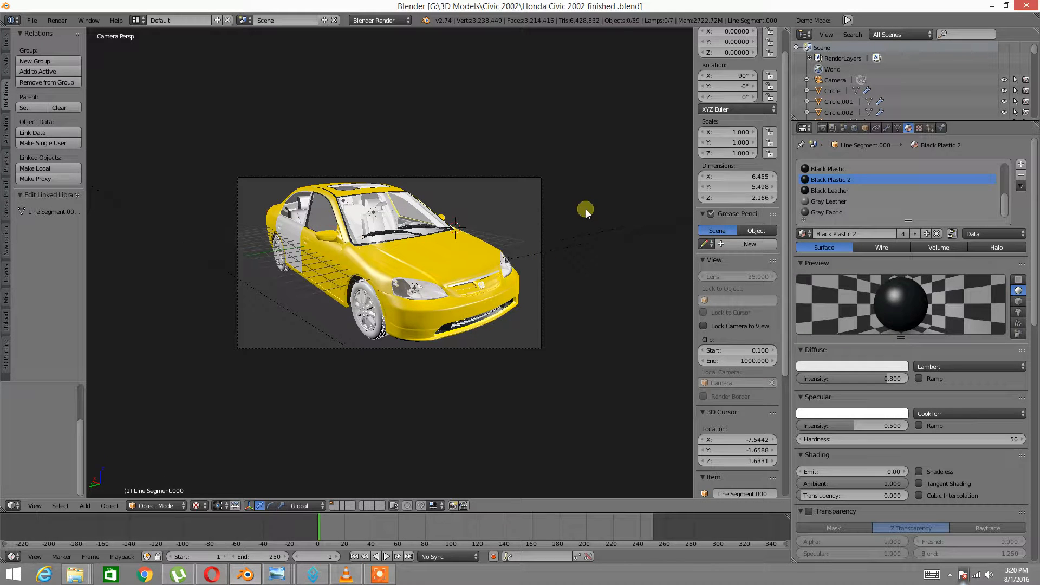
Orbit around the yellow car and switch the viewport to Solid shading
{"action": "middle_click_drag", "start_coordinate": [476, 236], "coordinate": [427, 246]}
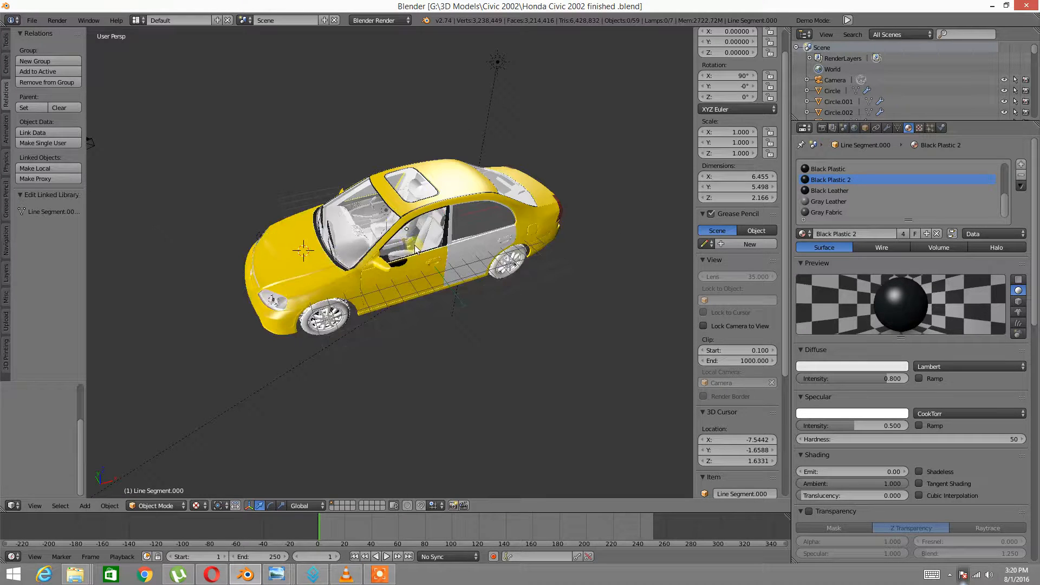
{"action": "scroll", "coordinate": [421, 242], "scroll_direction": "up", "scroll_amount": 1}
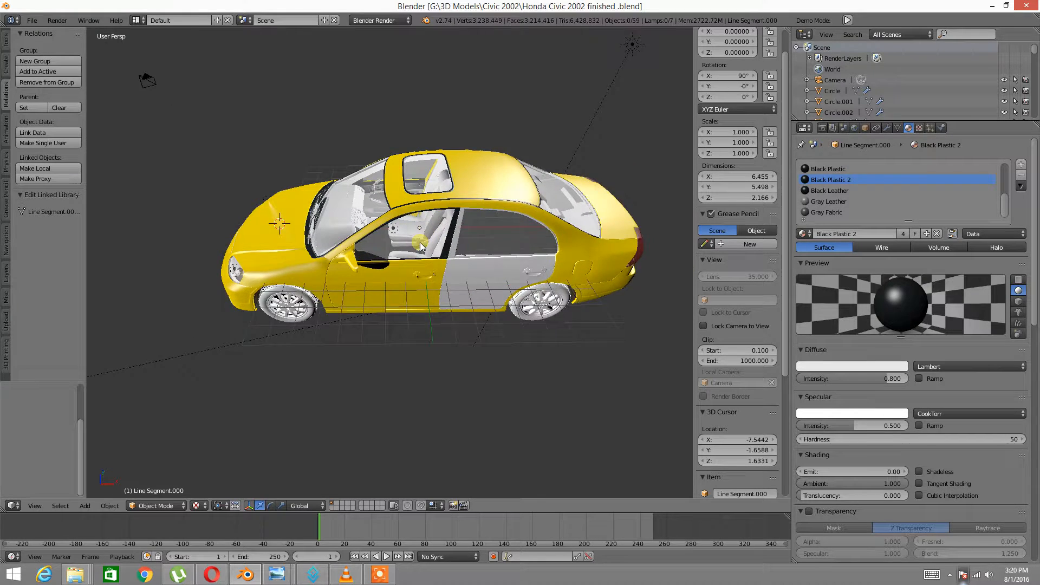
{"action": "scroll", "coordinate": [422, 246], "scroll_direction": "up", "scroll_amount": 5}
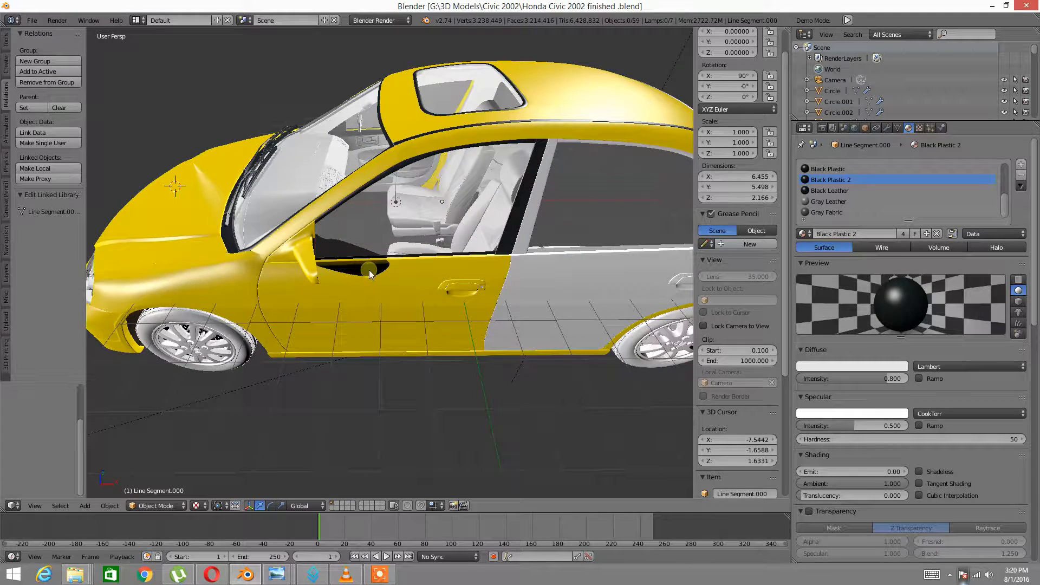
{"action": "middle_click_drag", "start_coordinate": [386, 270], "coordinate": [340, 267]}
{"action": "scroll", "coordinate": [398, 267], "scroll_direction": "up", "scroll_amount": 2}
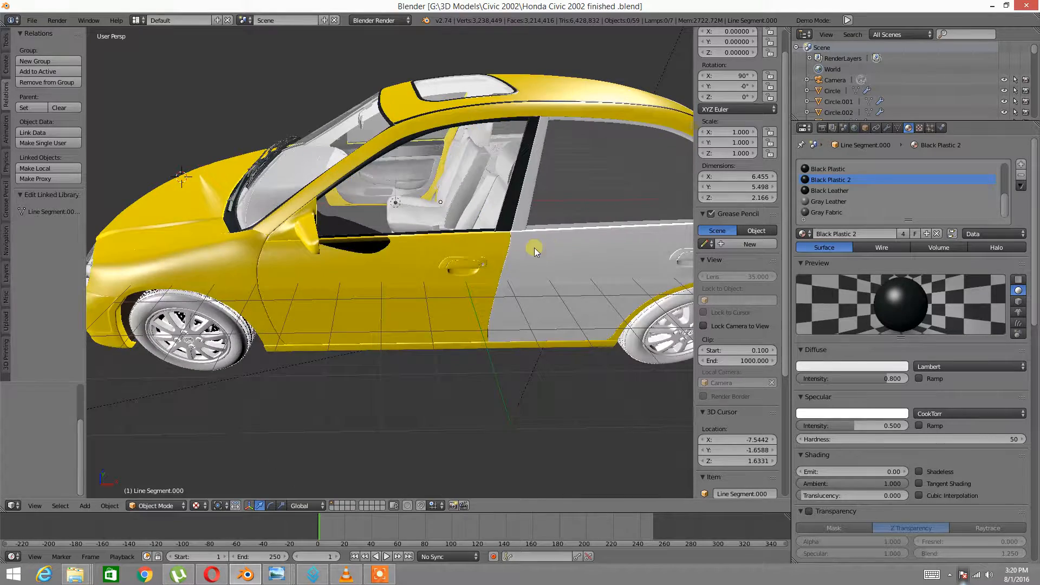
{"action": "middle_click_drag", "start_coordinate": [534, 248], "coordinate": [420, 251]}
{"action": "middle_click_drag", "start_coordinate": [341, 283], "coordinate": [323, 261]}
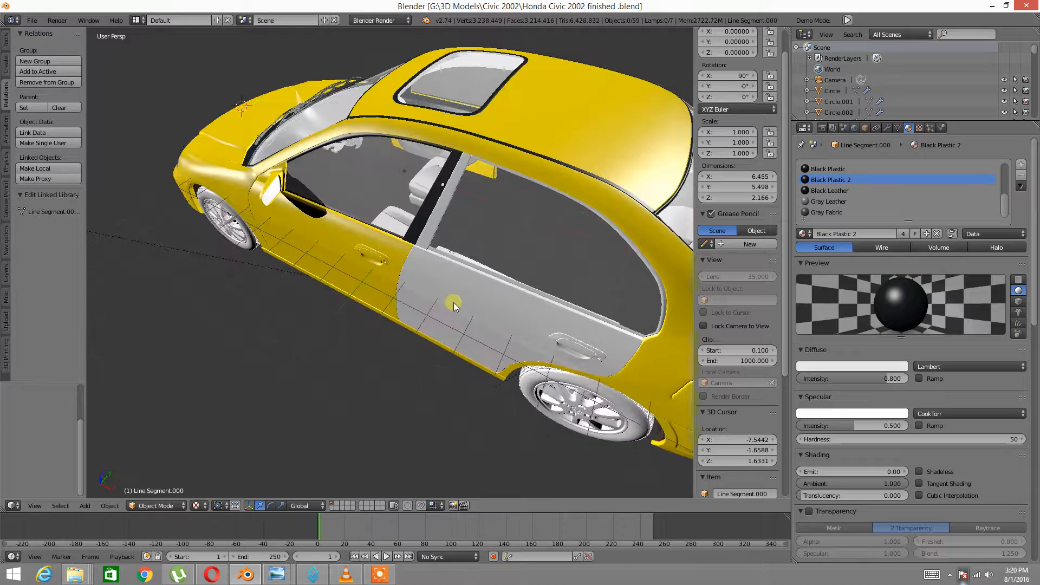
{"action": "middle_click_drag", "start_coordinate": [453, 303], "coordinate": [342, 453]}
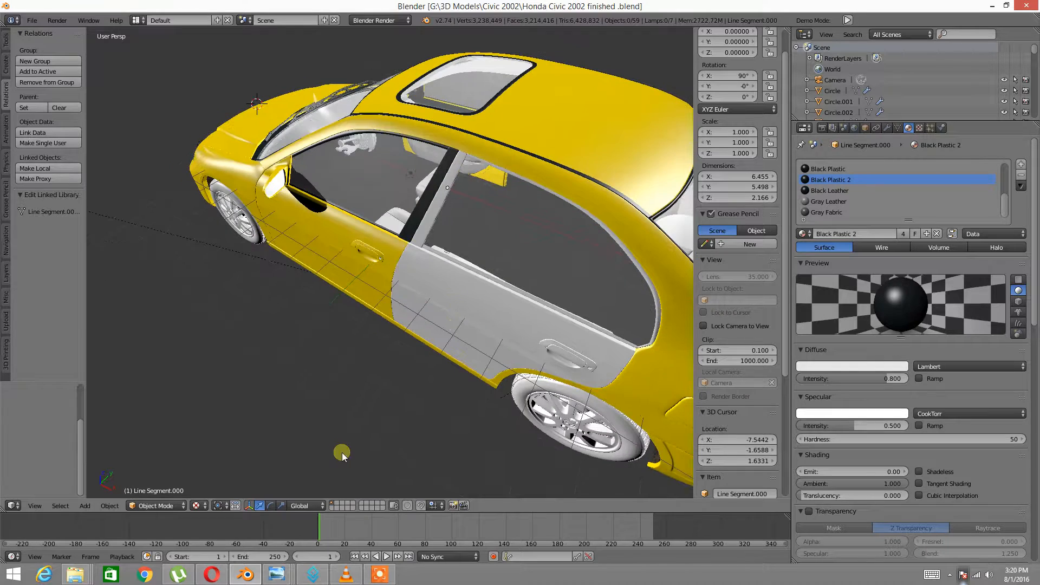
{"action": "left_click", "coordinate": [205, 506]}
{"action": "left_click", "coordinate": [213, 469]}
Select the grey rear door object, Generic.013, from a side view
{"action": "middle_click_drag", "start_coordinate": [398, 299], "coordinate": [464, 229]}
{"action": "scroll", "coordinate": [463, 229], "scroll_direction": "up", "scroll_amount": 4}
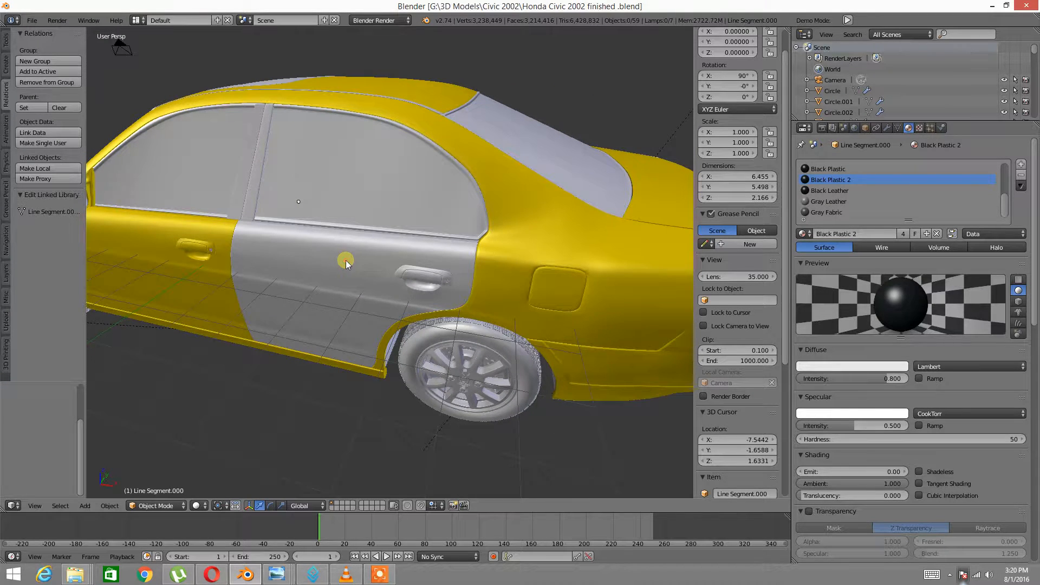
{"action": "right_click", "coordinate": [346, 262]}
Isolate rear door Generic.013 in Local view and enter Edit Mode with an edge selected
{"action": "key", "text": "KP_Divide"}
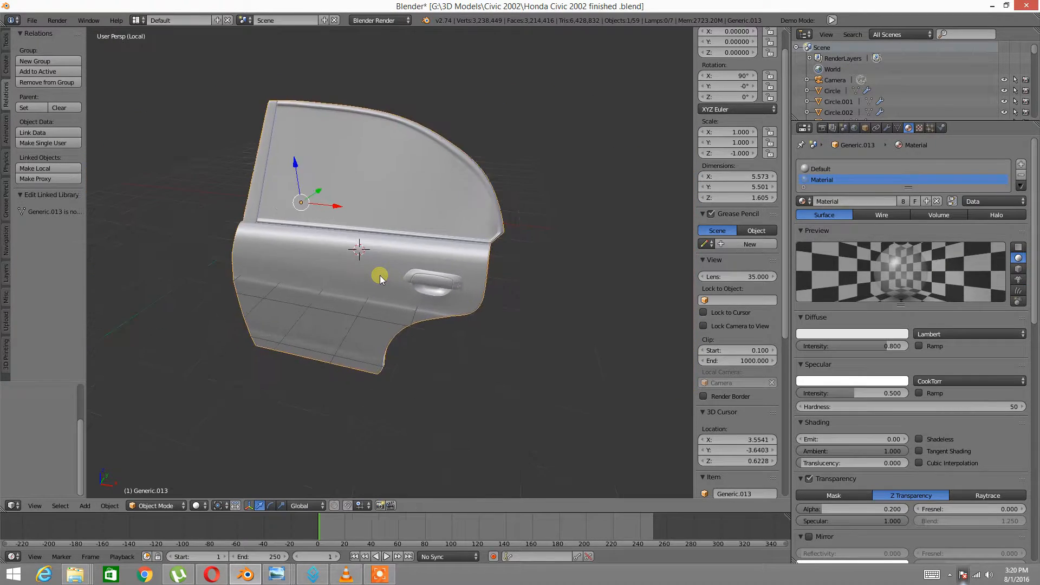
{"action": "middle_click_drag", "start_coordinate": [301, 226], "coordinate": [368, 249]}
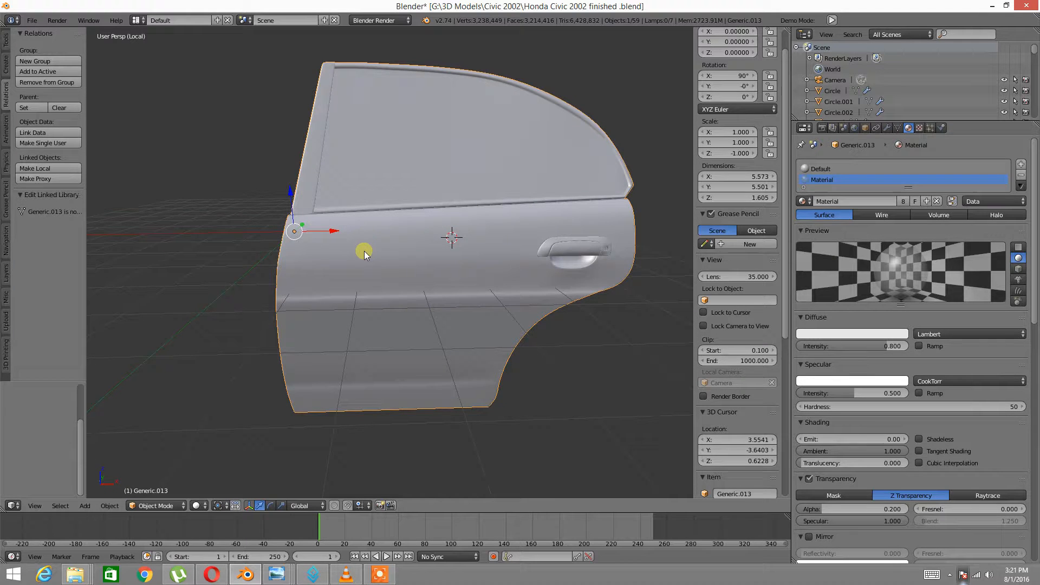
{"action": "key", "text": "Tab"}
{"action": "left_click", "coordinate": [443, 252]}
{"action": "key", "text": "Tab"}
{"action": "left_click", "coordinate": [516, 257]}
{"action": "right_click", "coordinate": [452, 270]}
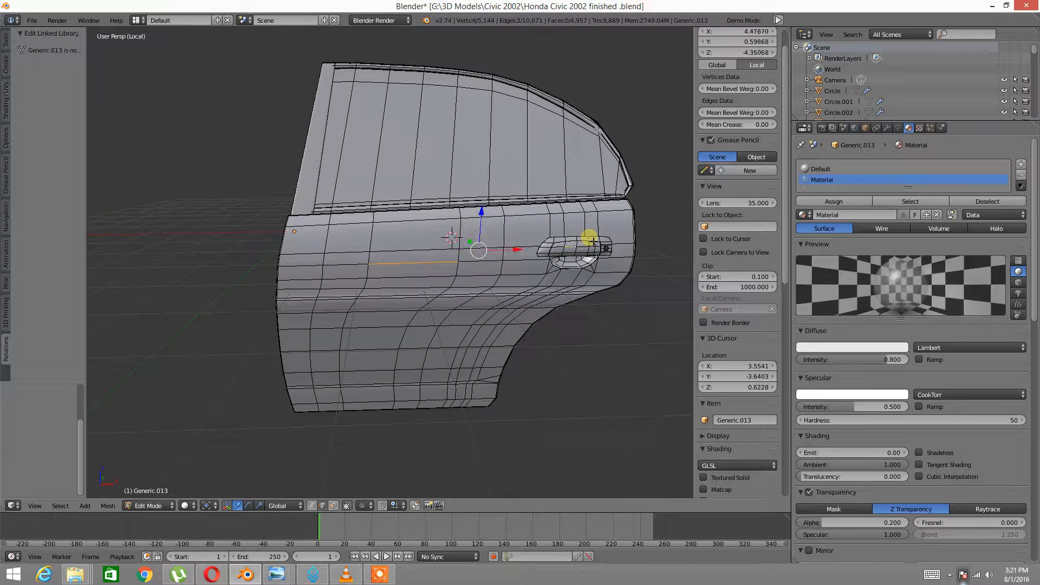
Hide the door's window frame so only the door panel remains visible
{"action": "key", "text": "ctrl+l"}
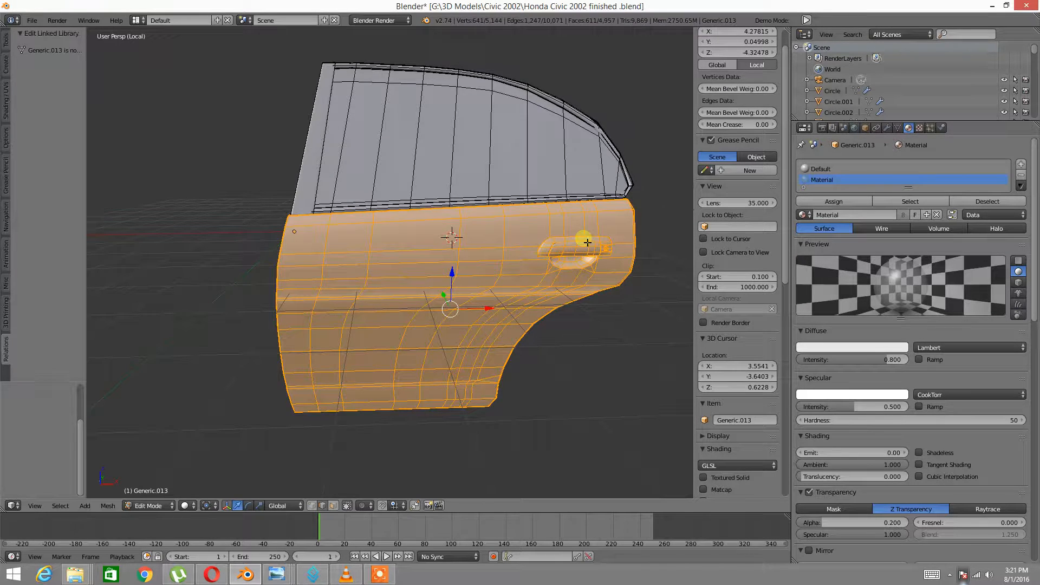
{"action": "key", "text": "ctrl+i"}
{"action": "key", "text": "h"}
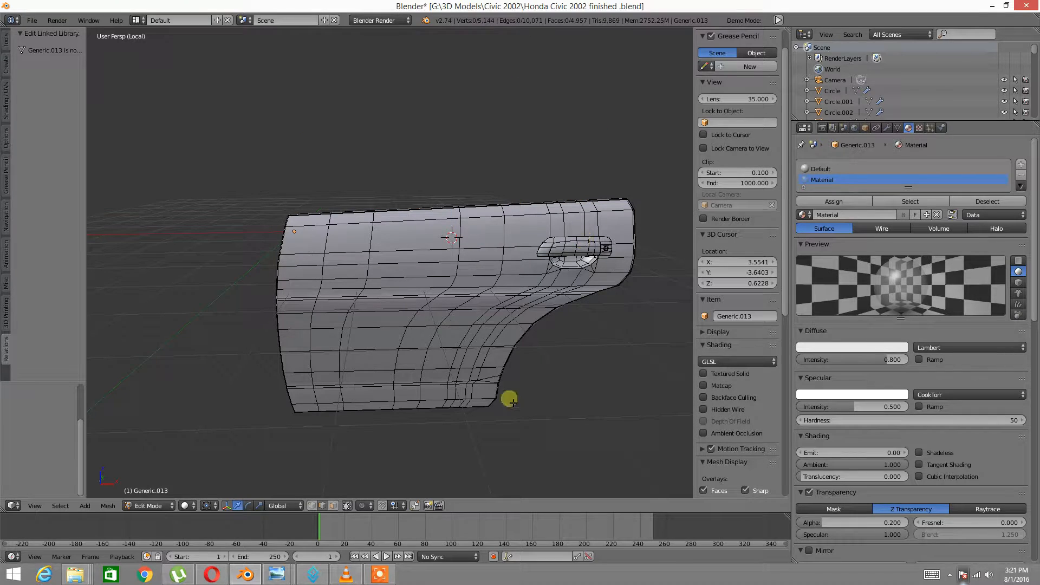
{"action": "scroll", "coordinate": [282, 313], "scroll_direction": "up", "scroll_amount": 3}
{"action": "middle_click_drag", "start_coordinate": [282, 313], "coordinate": [312, 305]}
Select the boundary edge loop along the door panel's rim
{"action": "right_click", "coordinate": [308, 260], "text": "alt"}
{"action": "mouse_move", "coordinate": [307, 260]}
{"action": "middle_mouse_down"}
{"action": "mouse_move", "coordinate": [286, 271]}
{"action": "mouse_move", "coordinate": [304, 271]}
{"action": "middle_mouse_up"}
{"action": "middle_click_drag", "start_coordinate": [412, 251], "coordinate": [418, 258]}
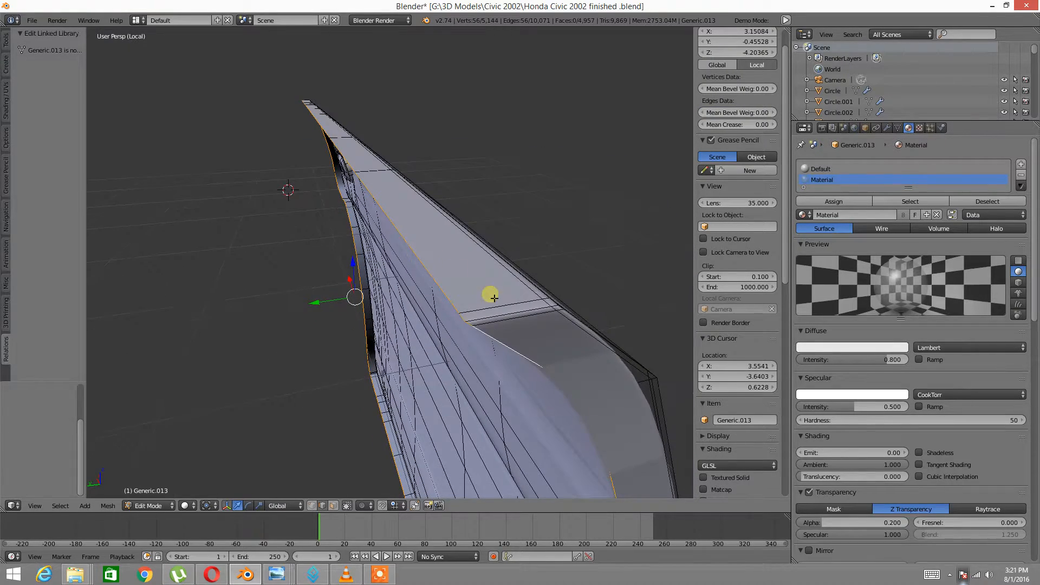
{"action": "middle_click_drag", "start_coordinate": [396, 305], "coordinate": [320, 289]}
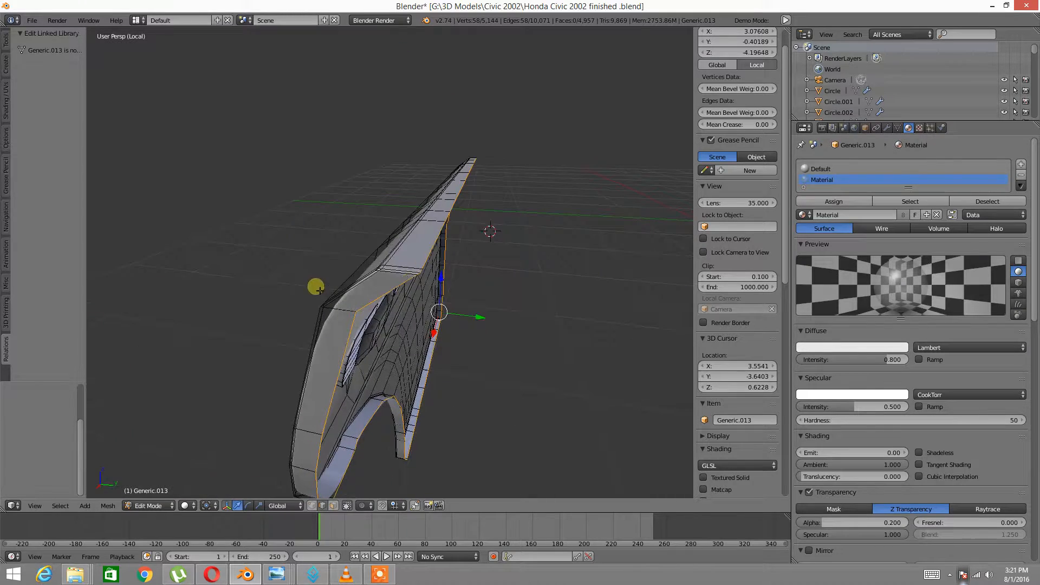
{"action": "scroll", "coordinate": [403, 277], "scroll_direction": "up", "scroll_amount": 3}
{"action": "middle_click_drag", "start_coordinate": [409, 310], "coordinate": [480, 244]}
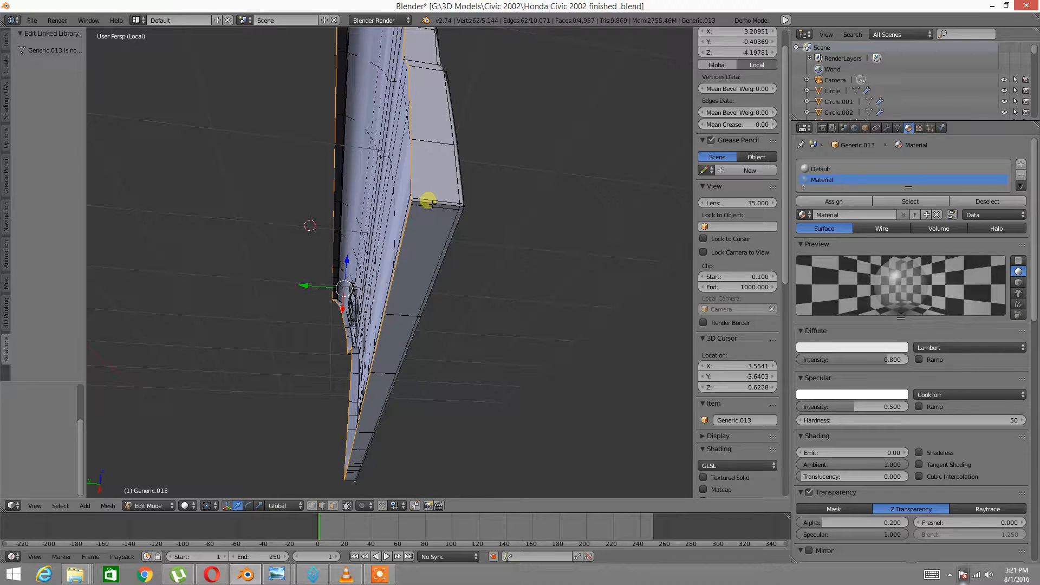
{"action": "middle_click_drag", "start_coordinate": [517, 176], "coordinate": [364, 302]}
{"action": "key", "text": "ctrl+e"}
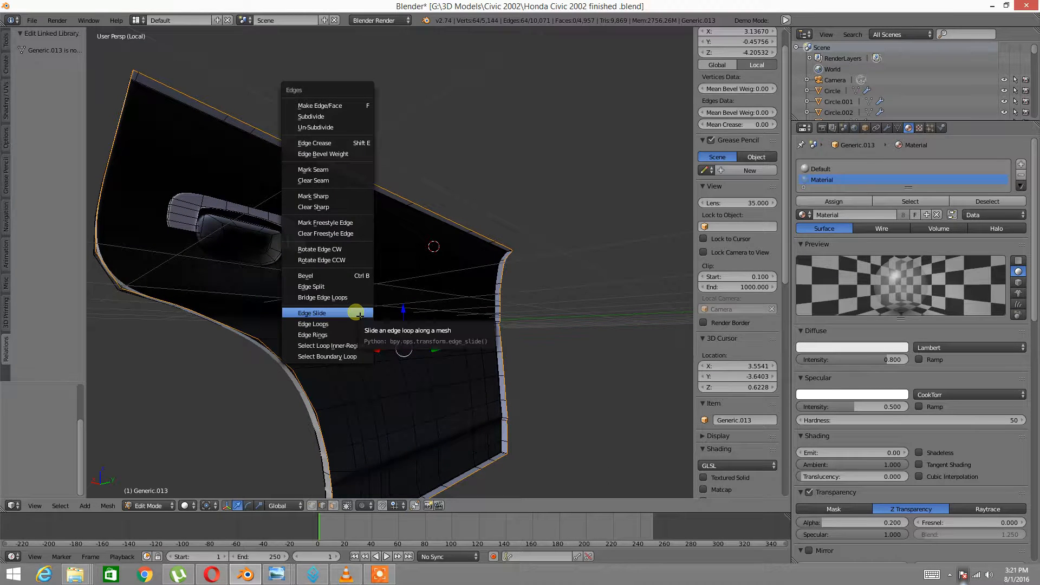
Mark the selected rim edge loop of the door panel as a UV seam
{"action": "left_click", "coordinate": [335, 170]}
{"action": "middle_click_drag", "start_coordinate": [343, 184], "coordinate": [402, 316]}
{"action": "middle_click_drag", "start_coordinate": [141, 378], "coordinate": [376, 299]}
Isolate the door handle by hiding the rest of the door mesh
{"action": "key", "text": "a"}
{"action": "right_click", "coordinate": [391, 302]}
{"action": "key", "text": "ctrl+l"}
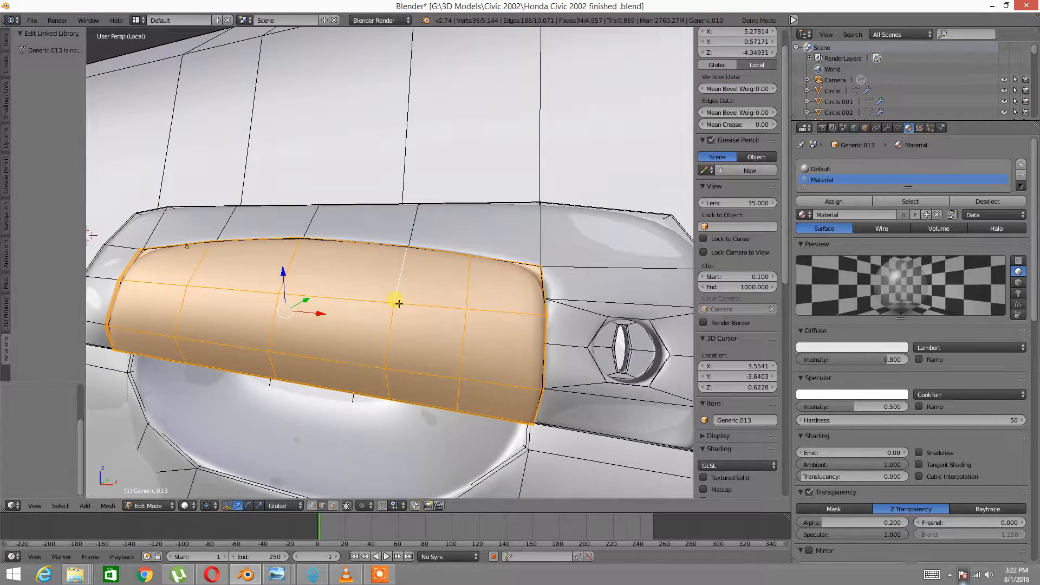
{"action": "key", "text": "ctrl+i"}
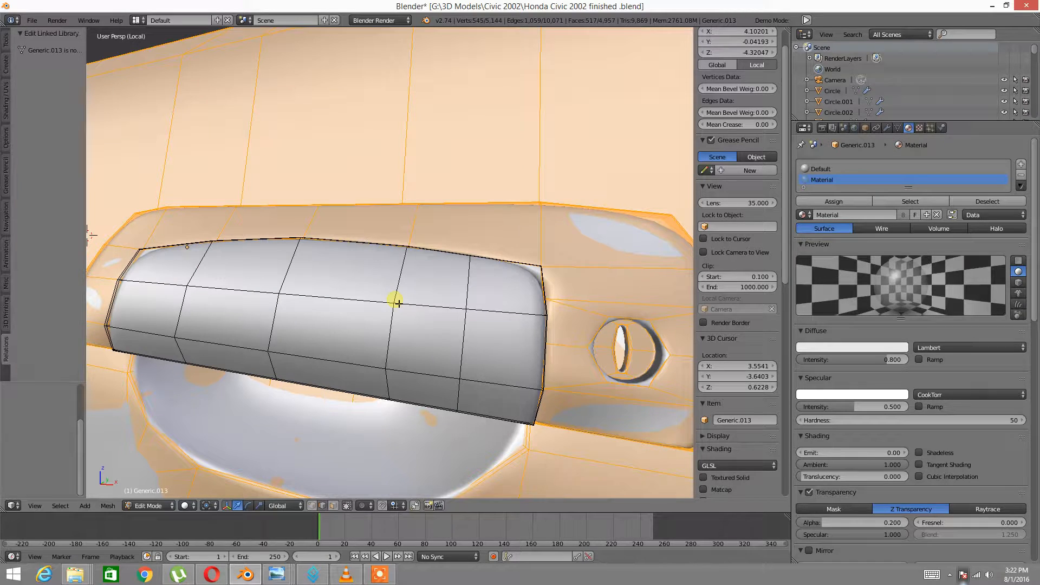
{"action": "key", "text": "h"}
{"action": "middle_click_drag", "start_coordinate": [337, 179], "coordinate": [289, 351]}
Mark the edge loop along the door handle's edge as a UV seam
{"action": "right_click", "coordinate": [265, 359], "text": "alt"}
{"action": "middle_click_drag", "start_coordinate": [242, 323], "coordinate": [407, 356]}
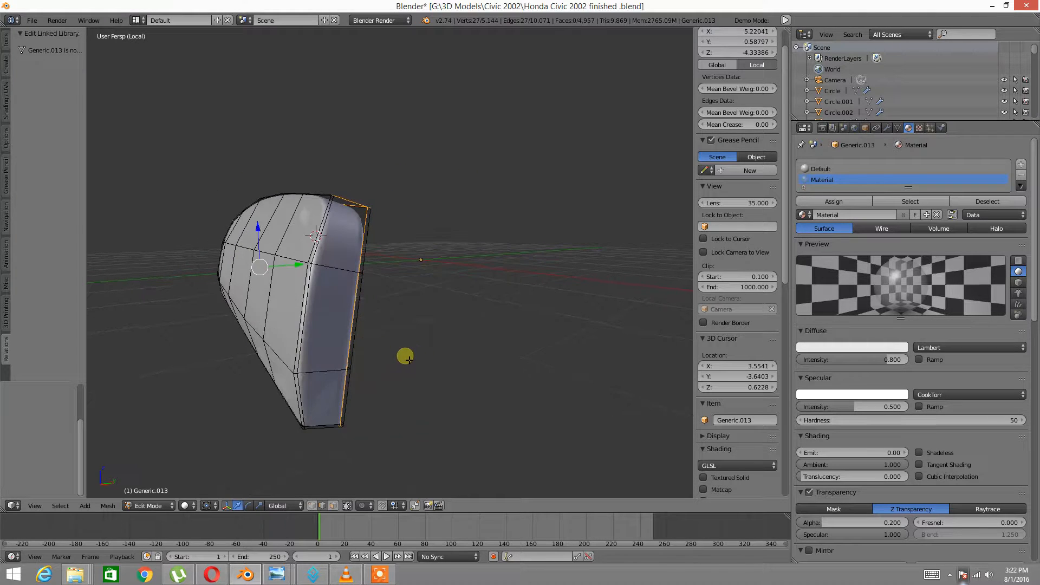
{"action": "middle_click_drag", "start_coordinate": [321, 443], "coordinate": [287, 373]}
{"action": "middle_click_drag", "start_coordinate": [265, 305], "coordinate": [342, 327]}
{"action": "key", "text": "ctrl+e"}
{"action": "left_click", "coordinate": [378, 308]}
{"action": "key", "text": "ctrl+e"}
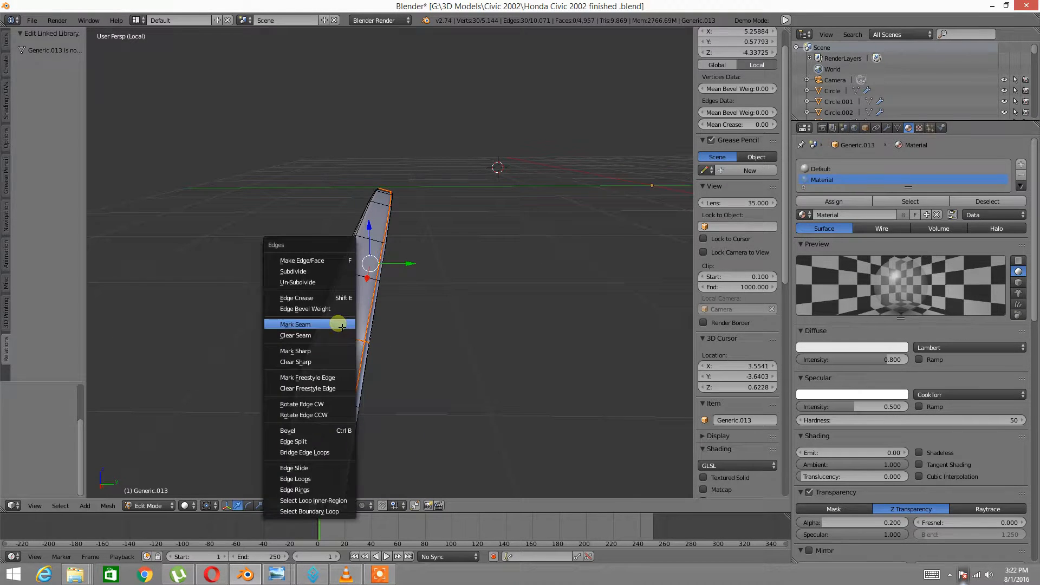
{"action": "middle_click_drag", "start_coordinate": [353, 290], "coordinate": [433, 366]}
Reveal the hidden geometry, then isolate the outer door-handle shell on its own
{"action": "key", "text": "a"}
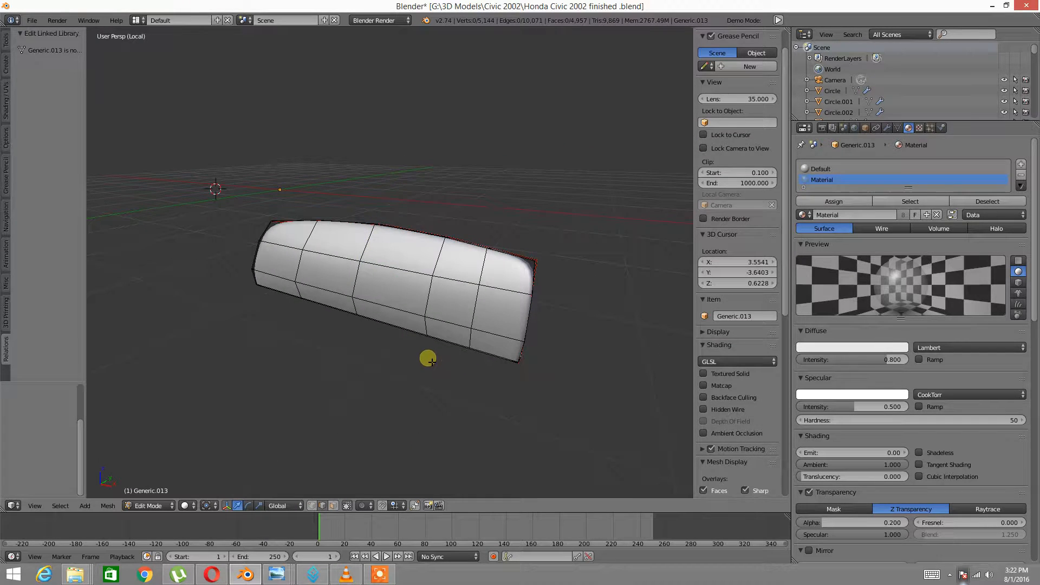
{"action": "key", "text": "alt+h"}
{"action": "key", "text": "a"}
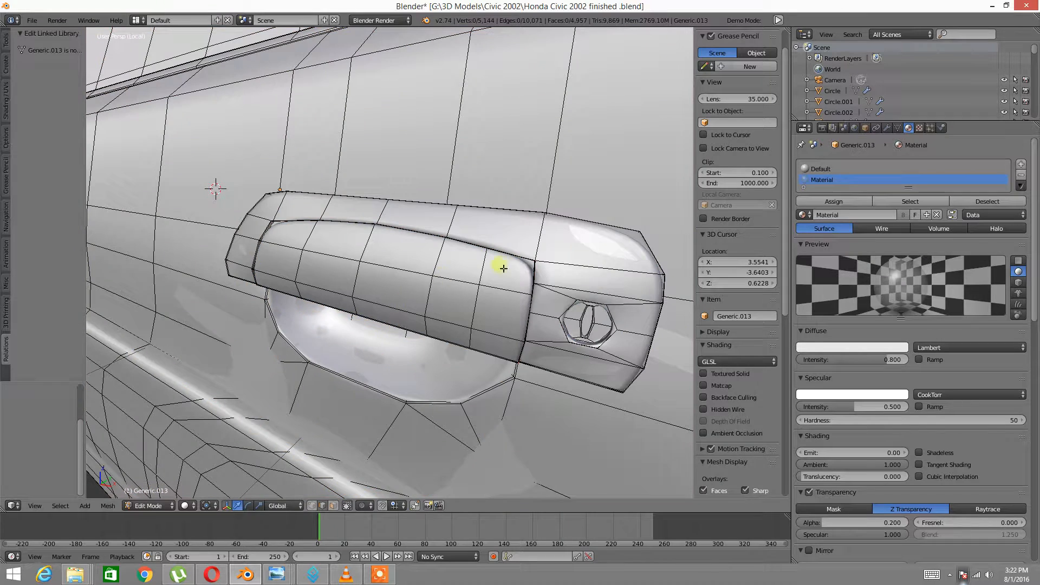
{"action": "right_click", "coordinate": [557, 256]}
{"action": "key", "text": "ctrl+l"}
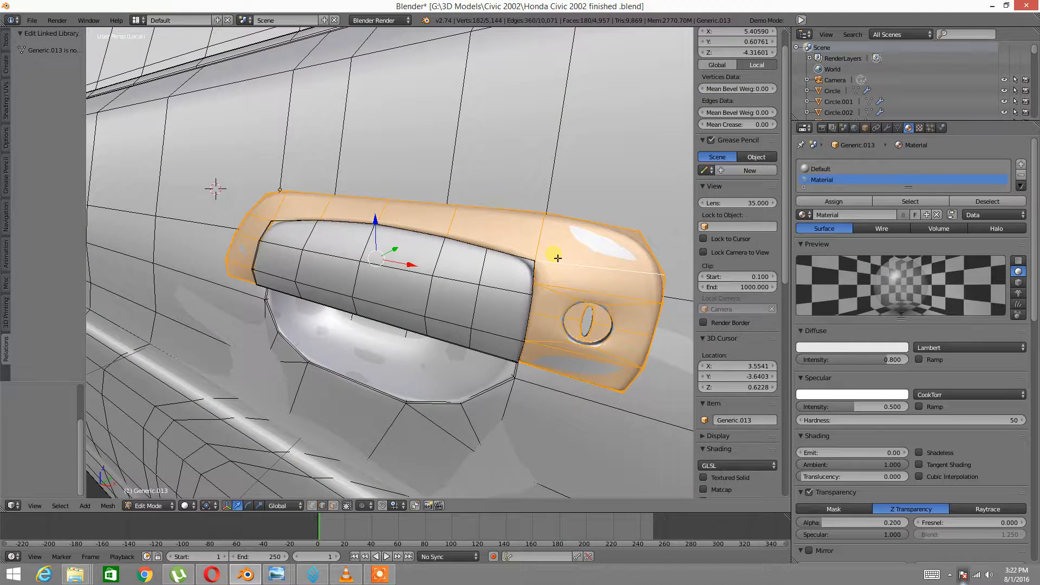
{"action": "key", "text": "ctrl+i"}
{"action": "key", "text": "h"}
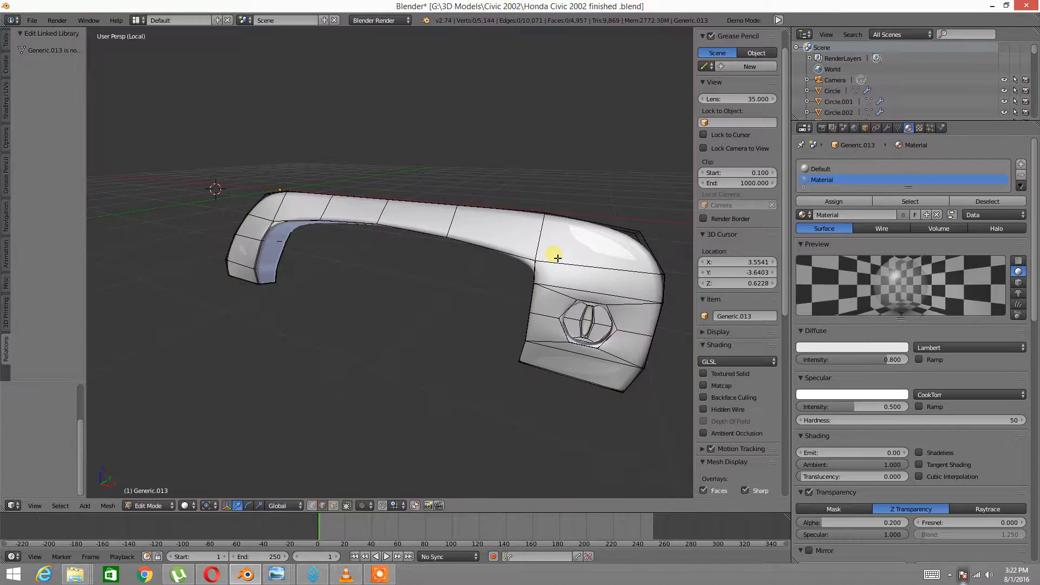
Select the edge loops running around the handle shell's outline
{"action": "middle_click_drag", "start_coordinate": [552, 290], "coordinate": [403, 284]}
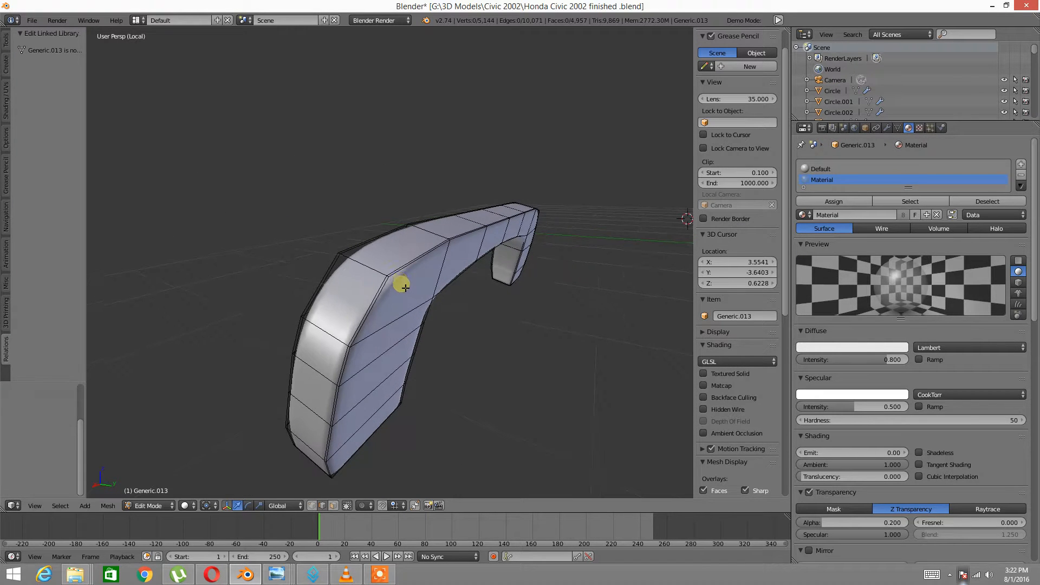
{"action": "right_click", "coordinate": [361, 330], "text": "alt"}
{"action": "middle_click_drag", "start_coordinate": [357, 327], "coordinate": [381, 320]}
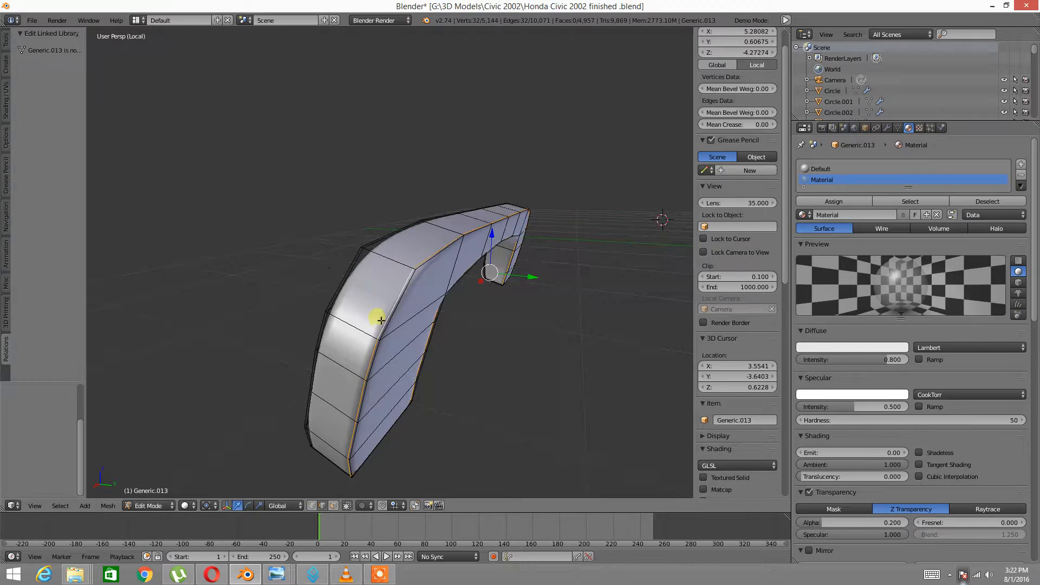
{"action": "middle_click_drag", "start_coordinate": [549, 316], "coordinate": [557, 279]}
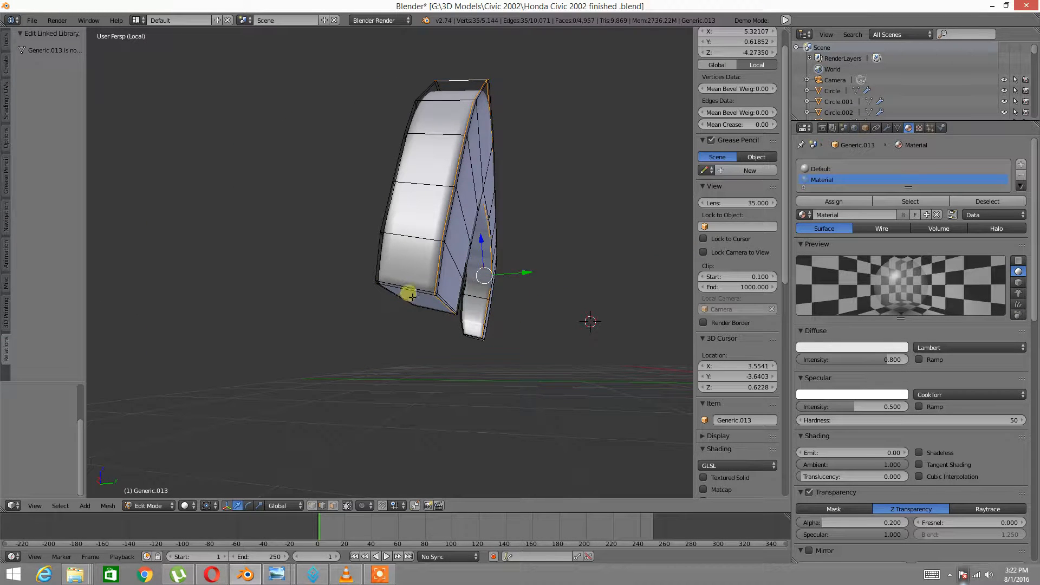
{"action": "middle_click_drag", "start_coordinate": [418, 295], "coordinate": [487, 287]}
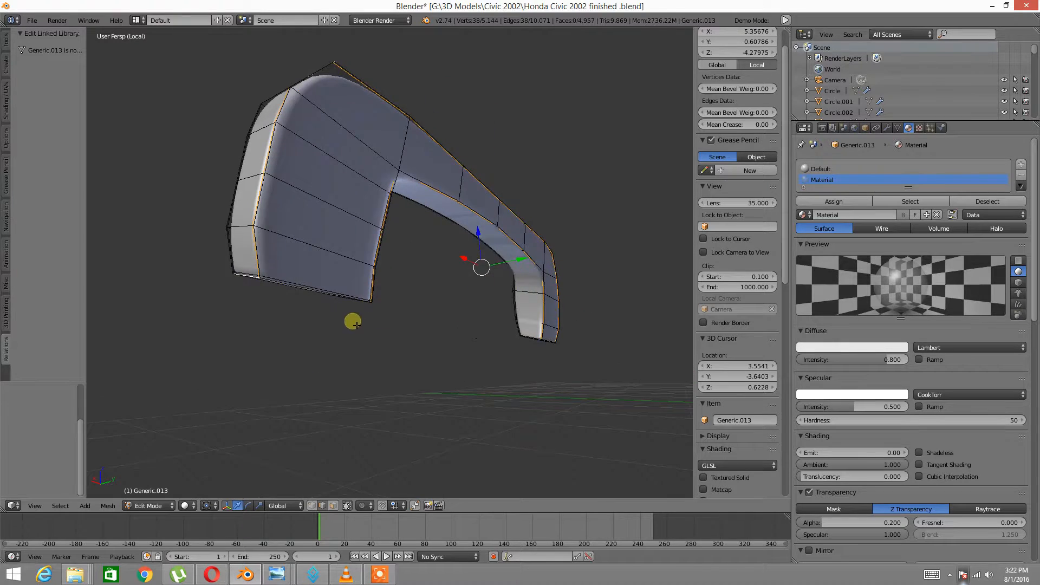
{"action": "middle_click_drag", "start_coordinate": [353, 320], "coordinate": [414, 306]}
{"action": "middle_click_drag", "start_coordinate": [489, 354], "coordinate": [428, 362]}
{"action": "mouse_move", "coordinate": [508, 347]}
{"action": "middle_mouse_down"}
{"action": "mouse_move", "coordinate": [501, 365]}
{"action": "mouse_move", "coordinate": [602, 364]}
{"action": "mouse_move", "coordinate": [498, 350]}
{"action": "middle_mouse_up"}
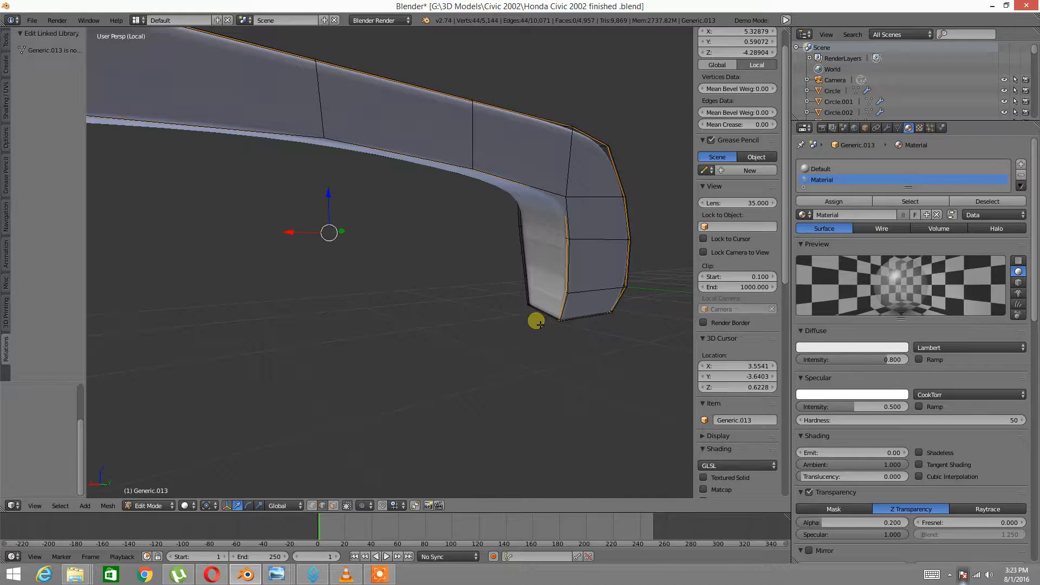
{"action": "middle_click_drag", "start_coordinate": [586, 282], "coordinate": [421, 283]}
Switch to Wireframe shading and apply Mark Seam to the selected shell outline edges
{"action": "key", "text": "z"}
{"action": "left_click", "coordinate": [462, 279]}
{"action": "key", "text": "ctrl+e"}
{"action": "left_click", "coordinate": [448, 265]}
{"action": "middle_click_drag", "start_coordinate": [540, 274], "coordinate": [504, 289]}
{"action": "mouse_move", "coordinate": [431, 302]}
{"action": "middle_mouse_down"}
{"action": "mouse_move", "coordinate": [453, 300]}
{"action": "mouse_move", "coordinate": [404, 334]}
{"action": "mouse_move", "coordinate": [462, 275]}
{"action": "mouse_move", "coordinate": [420, 306]}
{"action": "middle_mouse_up"}
{"action": "scroll", "coordinate": [420, 309], "scroll_direction": "up", "scroll_amount": 5}
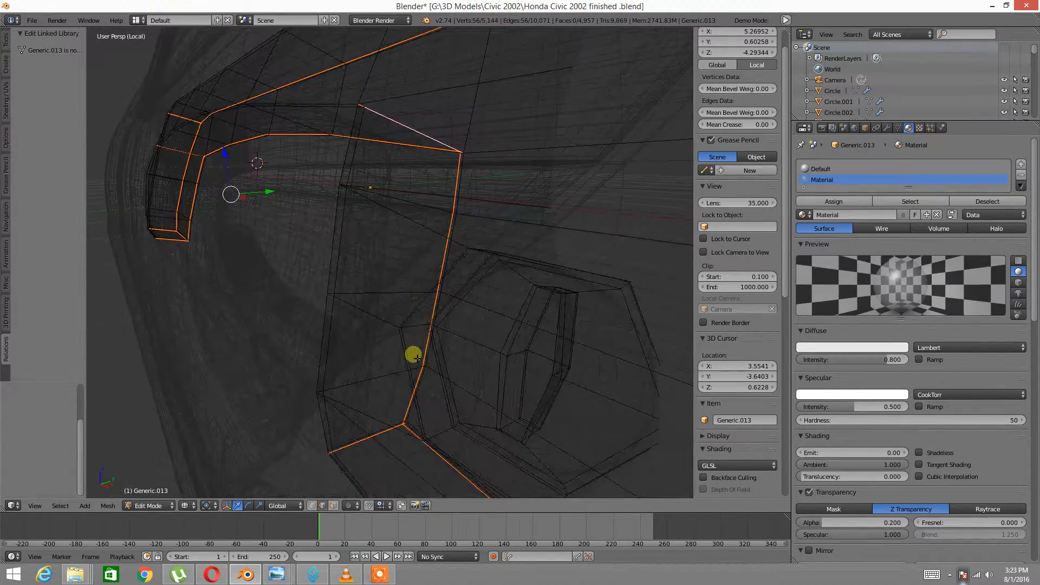
Mark the remaining shell outline loops as UV seams, then invert and clear the selection
{"action": "key", "text": "ctrl+e"}
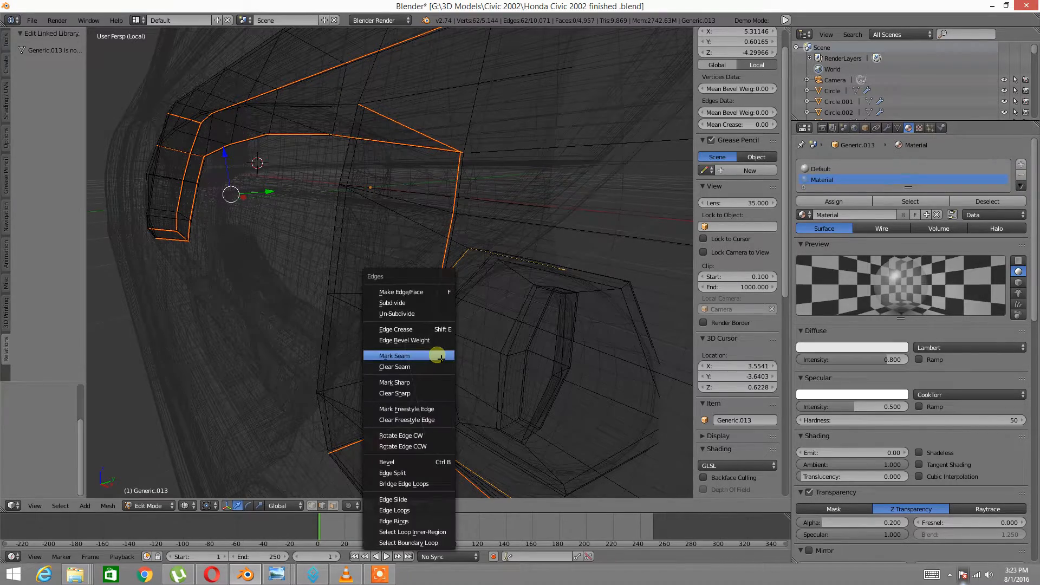
{"action": "left_click", "coordinate": [439, 356]}
{"action": "middle_click_drag", "start_coordinate": [440, 358], "coordinate": [423, 332]}
{"action": "scroll", "coordinate": [455, 330], "scroll_direction": "down", "scroll_amount": 4}
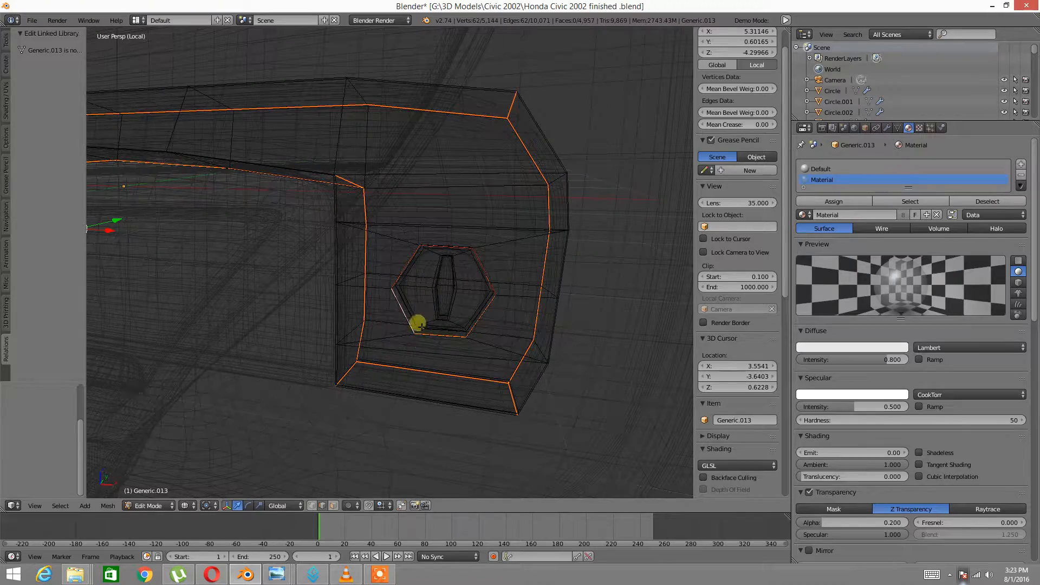
{"action": "middle_click_drag", "start_coordinate": [255, 304], "coordinate": [357, 319]}
{"action": "key", "text": "ctrl+i"}
{"action": "key", "text": "h"}
Clear the window-region selection and return the viewport to Solid shading
{"action": "right_click", "coordinate": [373, 272]}
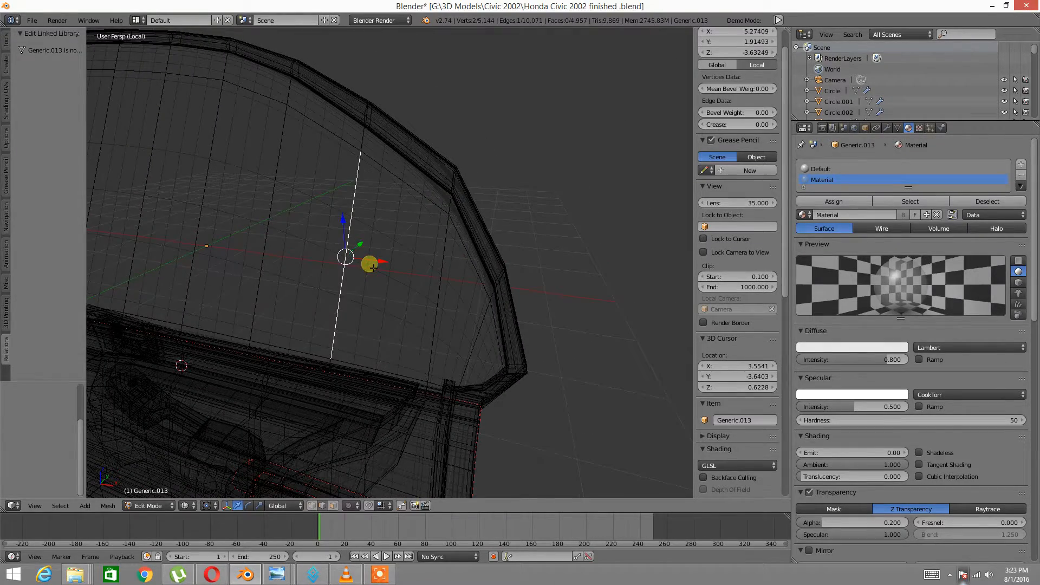
{"action": "key", "text": "l"}
{"action": "key", "text": "ctrl+i"}
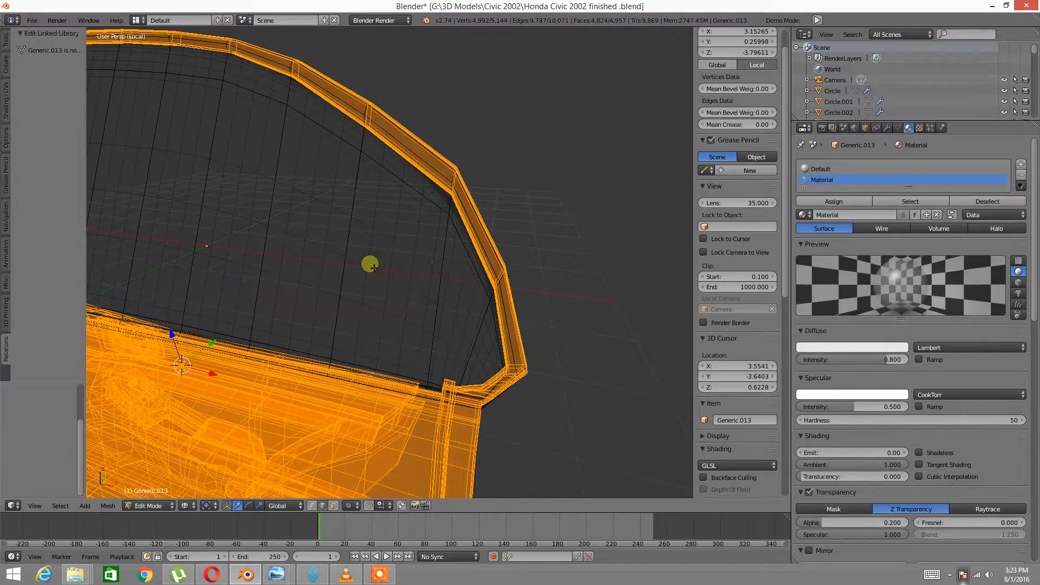
{"action": "key", "text": "a"}
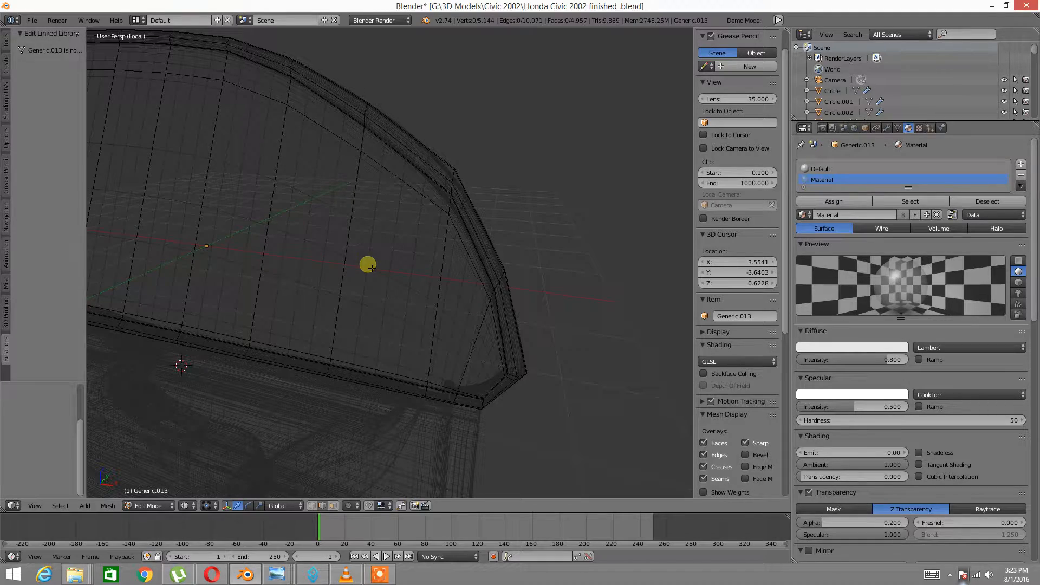
{"action": "key", "text": "z"}
{"action": "left_click", "coordinate": [348, 283]}
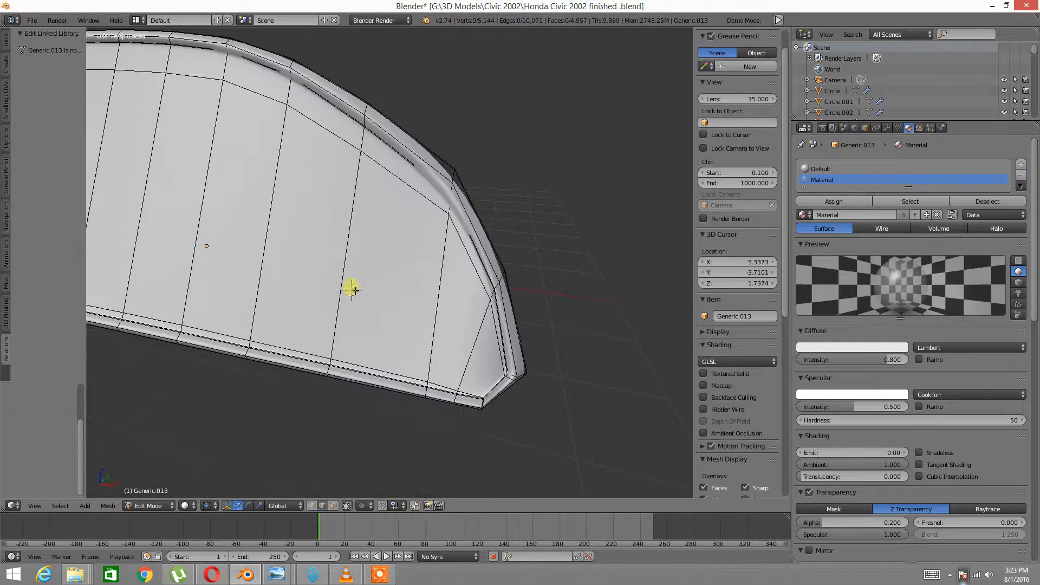
{"action": "scroll", "coordinate": [379, 276], "scroll_direction": "up", "scroll_amount": 1}
{"action": "scroll", "coordinate": [388, 280], "scroll_direction": "down", "scroll_amount": 2}
{"action": "middle_click_drag", "start_coordinate": [392, 262], "coordinate": [246, 308]}
In Face select mode, paint-select the glass panel faces and grow the selection
{"action": "key", "text": "ctrl+Tab"}
{"action": "left_click", "coordinate": [222, 308]}
{"action": "scroll", "coordinate": [371, 255], "scroll_direction": "down", "scroll_amount": 1}
{"action": "middle_click_drag", "start_coordinate": [371, 256], "coordinate": [285, 262]}
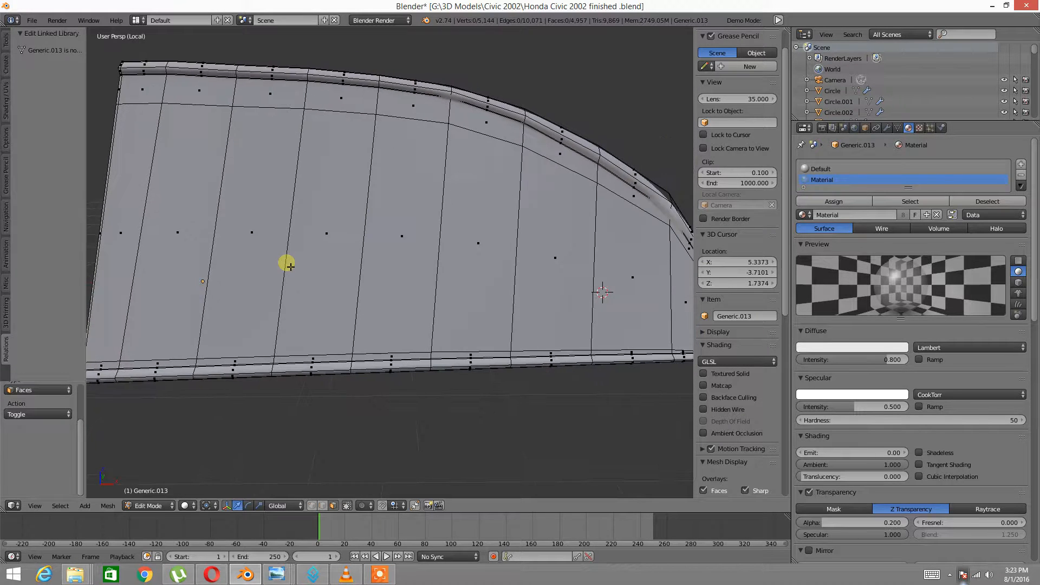
{"action": "scroll", "coordinate": [295, 262], "scroll_direction": "down", "scroll_amount": 2}
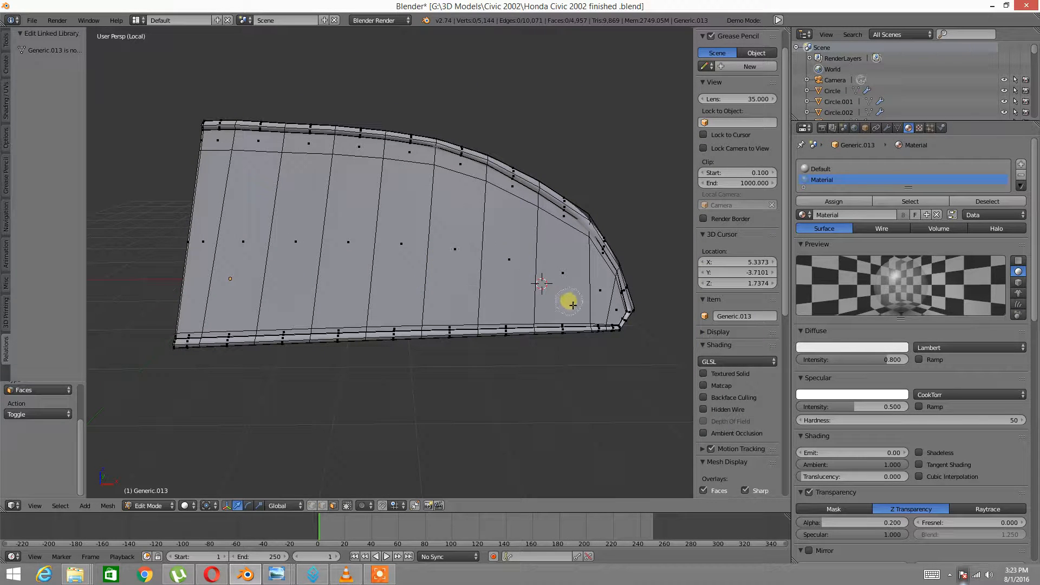
{"action": "mouse_move", "coordinate": [598, 306]}
{"action": "left_mouse_down"}
{"action": "mouse_move", "coordinate": [550, 281]}
{"action": "mouse_move", "coordinate": [324, 241]}
{"action": "mouse_move", "coordinate": [177, 235]}
{"action": "left_mouse_up"}
{"action": "middle_click_drag", "start_coordinate": [269, 229], "coordinate": [281, 224]}
{"action": "key", "text": "ctrl+KP_Add"}
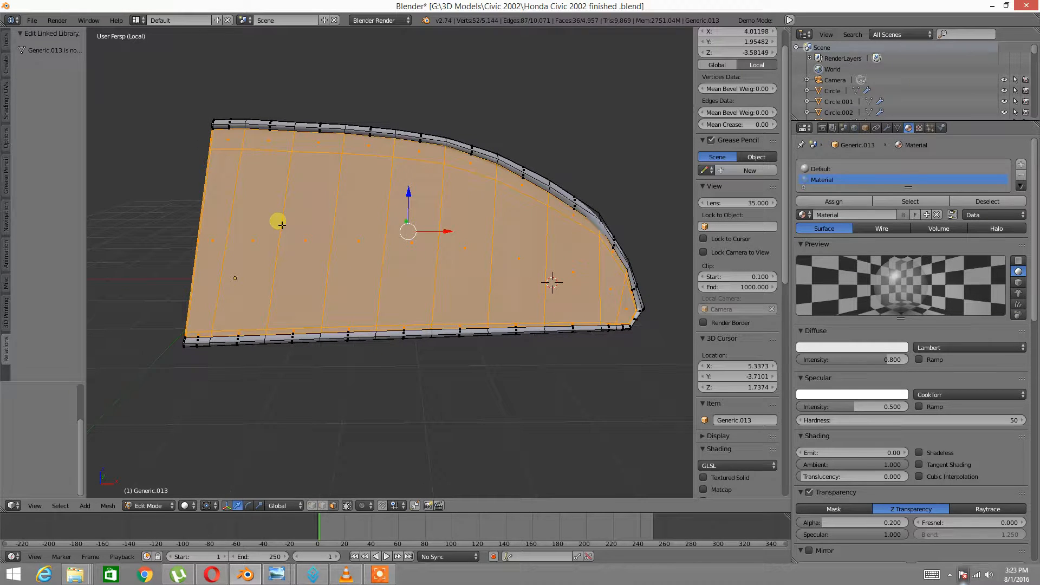
Add the face loop at the panel's right corner to the glass selection
{"action": "scroll", "coordinate": [547, 223], "scroll_direction": "up", "scroll_amount": 7}
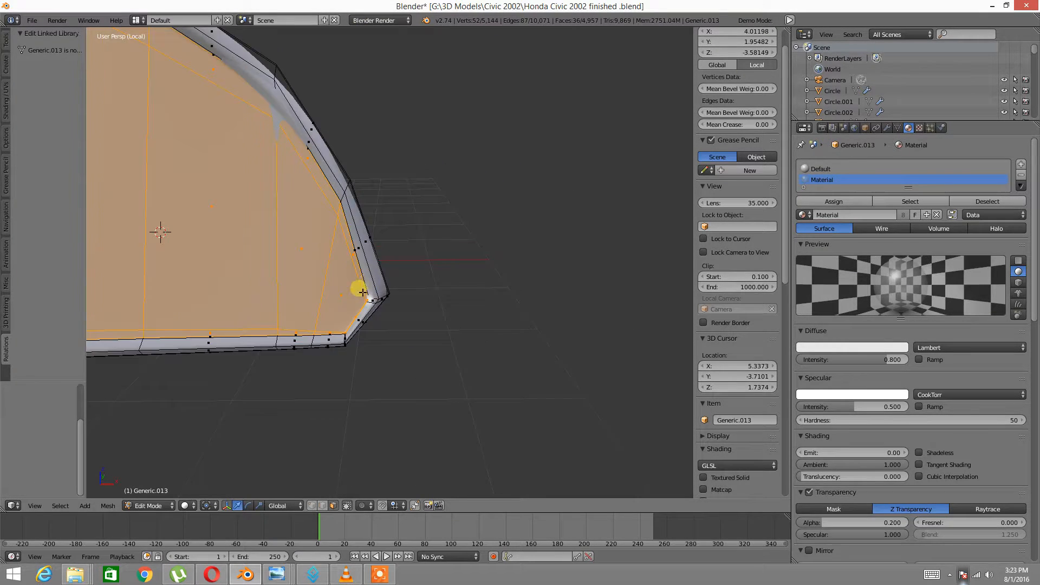
{"action": "middle_click_drag", "start_coordinate": [291, 308], "coordinate": [413, 369]}
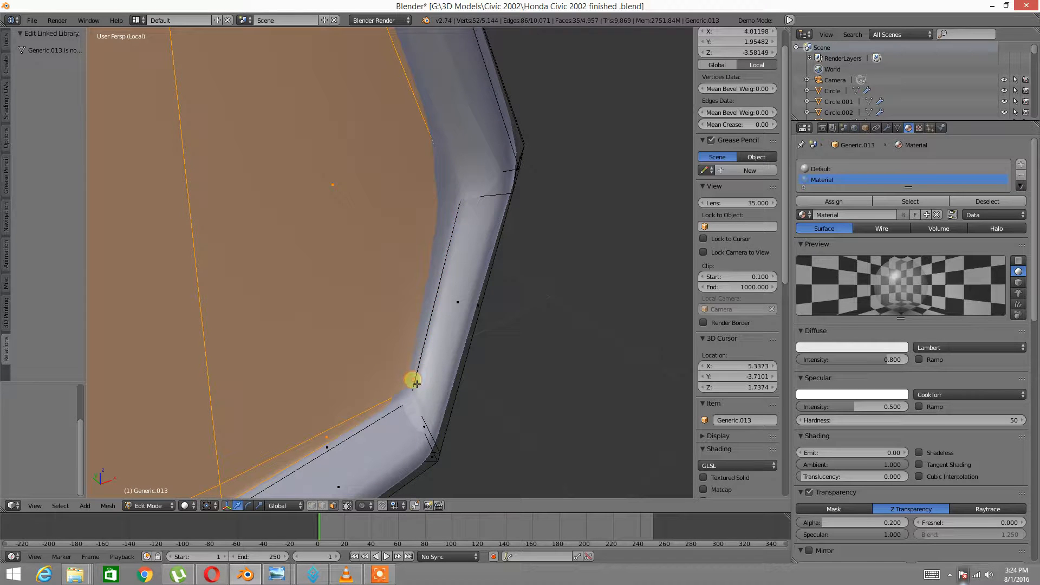
{"action": "middle_click_drag", "start_coordinate": [316, 448], "coordinate": [365, 384]}
{"action": "right_click", "coordinate": [326, 430], "text": "alt+shift"}
{"action": "scroll", "coordinate": [476, 330], "scroll_direction": "down", "scroll_amount": 3}
{"action": "middle_click_drag", "start_coordinate": [488, 314], "coordinate": [492, 384]}
{"action": "scroll", "coordinate": [493, 384], "scroll_direction": "down", "scroll_amount": 7}
{"action": "middle_click_drag", "start_coordinate": [478, 304], "coordinate": [671, 265]}
{"action": "middle_click_drag", "start_coordinate": [424, 258], "coordinate": [572, 260], "text": "shift"}
{"action": "scroll", "coordinate": [535, 249], "scroll_direction": "down", "scroll_amount": 3}
{"action": "middle_click_drag", "start_coordinate": [489, 252], "coordinate": [521, 269], "text": "shift"}
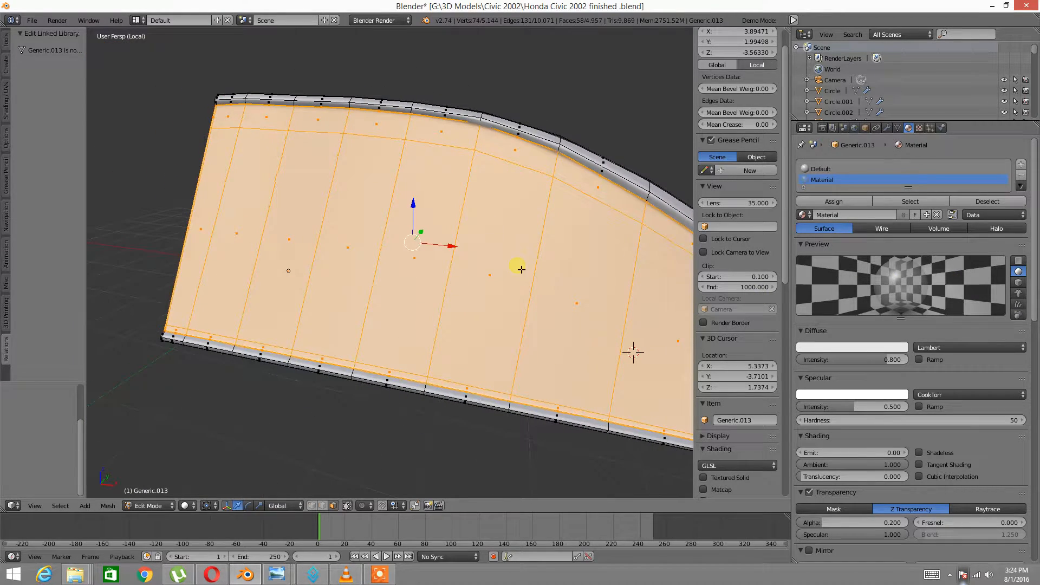
{"action": "middle_click_drag", "start_coordinate": [330, 232], "coordinate": [328, 202]}
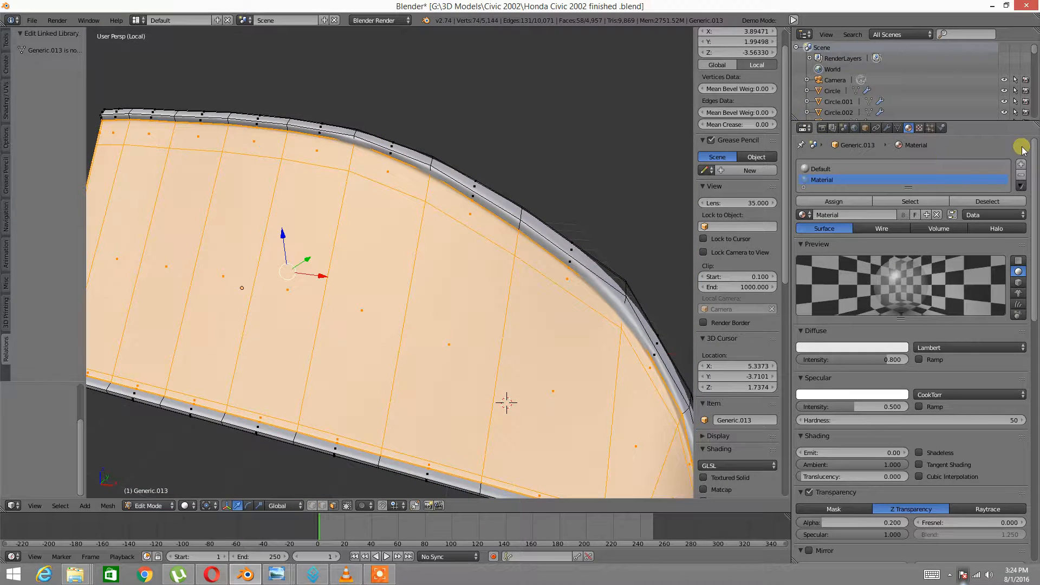
Add a material slot with Glass Color White and assign it to the glass faces
{"action": "left_click", "coordinate": [1020, 165]}
{"action": "left_click", "coordinate": [803, 226]}
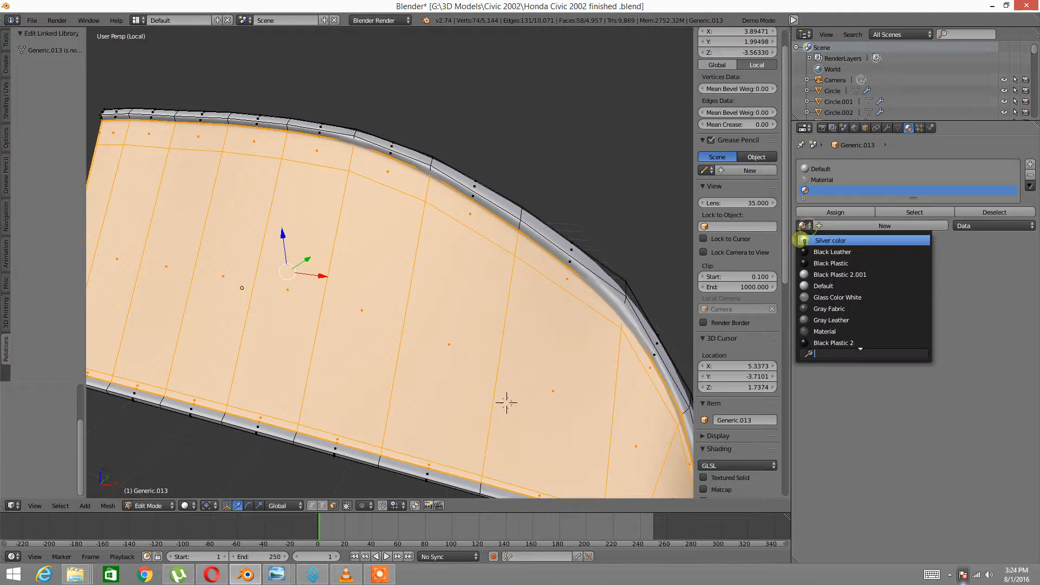
{"action": "left_click", "coordinate": [838, 302]}
{"action": "middle_click_drag", "start_coordinate": [381, 267], "coordinate": [409, 265]}
{"action": "left_click", "coordinate": [799, 213]}
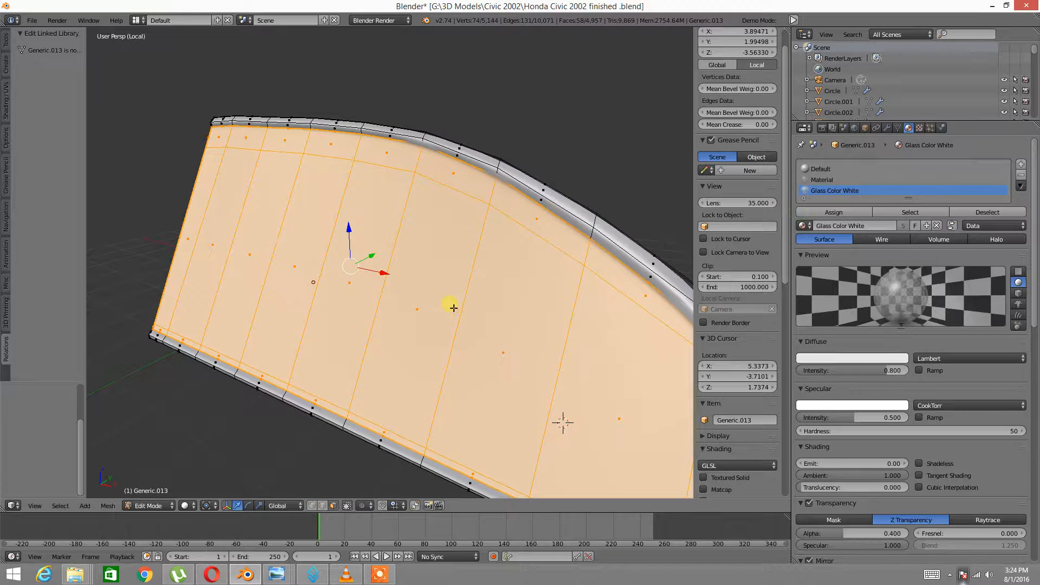
Invert the selection to the rim and add a second slot using Black Plastic 2
{"action": "key", "text": "ctrl+i"}
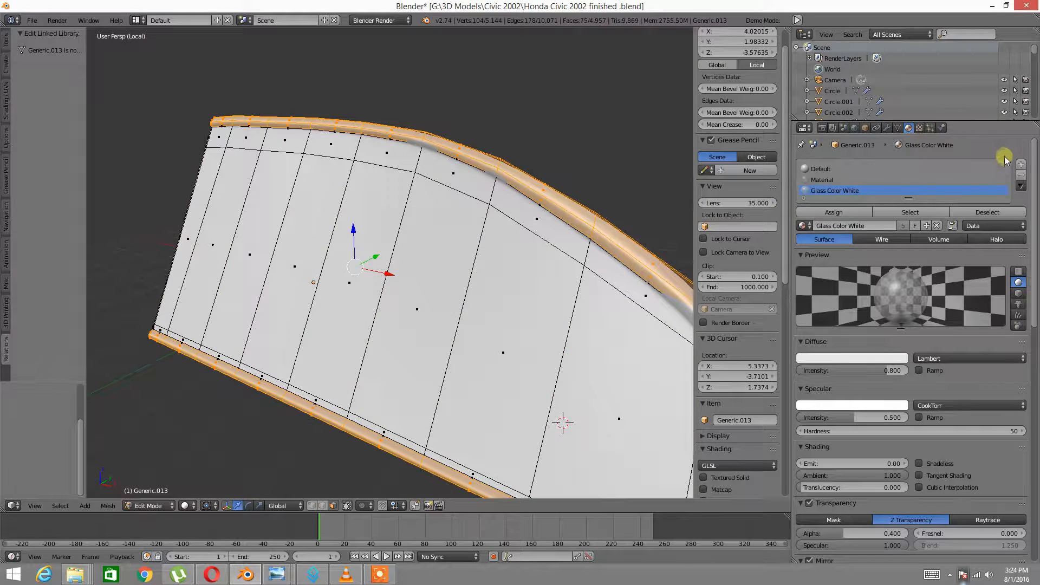
{"action": "left_click", "coordinate": [1021, 164]}
{"action": "left_click", "coordinate": [803, 236]}
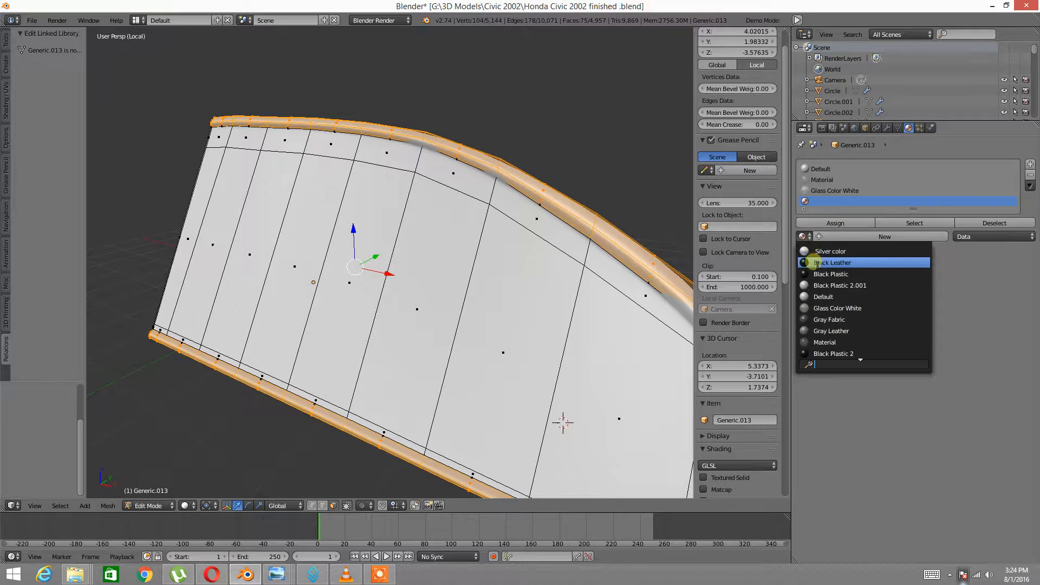
{"action": "left_click", "coordinate": [834, 354]}
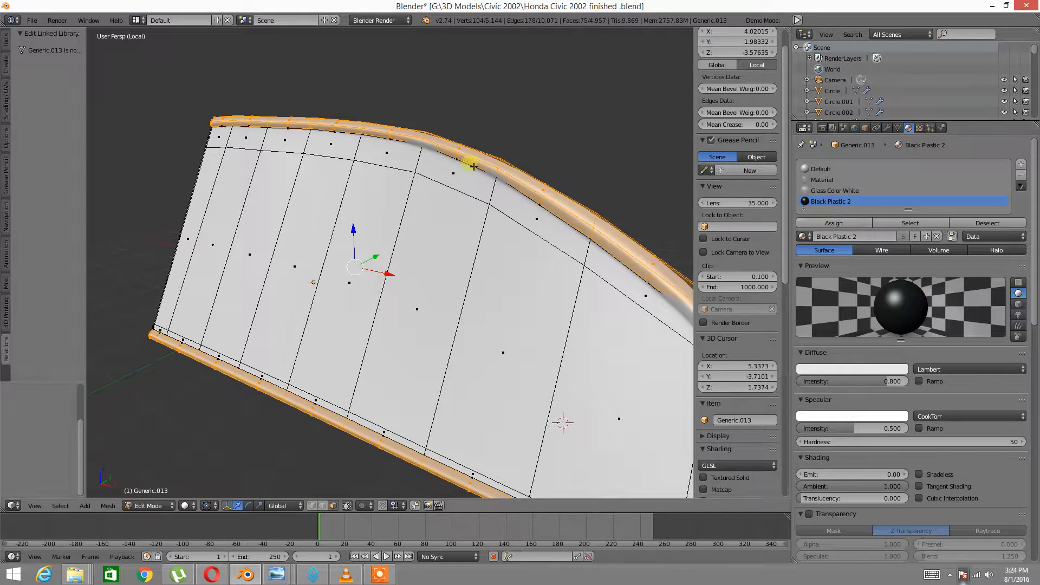
{"action": "scroll", "coordinate": [401, 183], "scroll_direction": "up", "scroll_amount": 1}
{"action": "key", "text": "a"}
{"action": "middle_click_drag", "start_coordinate": [471, 163], "coordinate": [594, 229]}
{"action": "middle_click_drag", "start_coordinate": [118, 275], "coordinate": [284, 269]}
{"action": "scroll", "coordinate": [361, 262], "scroll_direction": "up", "scroll_amount": 3}
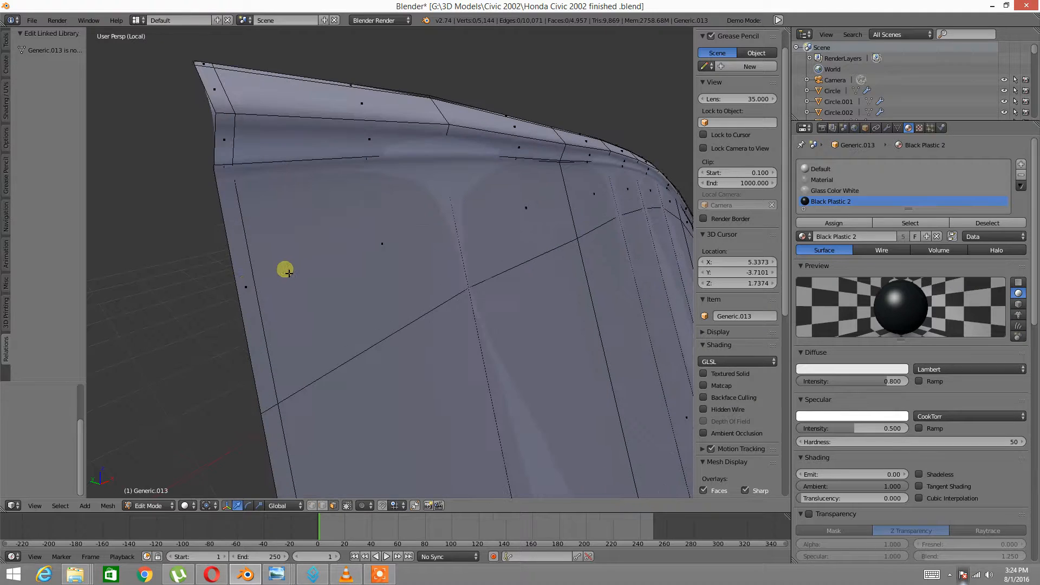
In edge mode, mark the horizontal edge loop along the panel as a UV seam
{"action": "key", "text": "ctrl+Tab"}
{"action": "left_click", "coordinate": [256, 261]}
{"action": "right_click", "coordinate": [310, 161], "text": "ctrl+alt"}
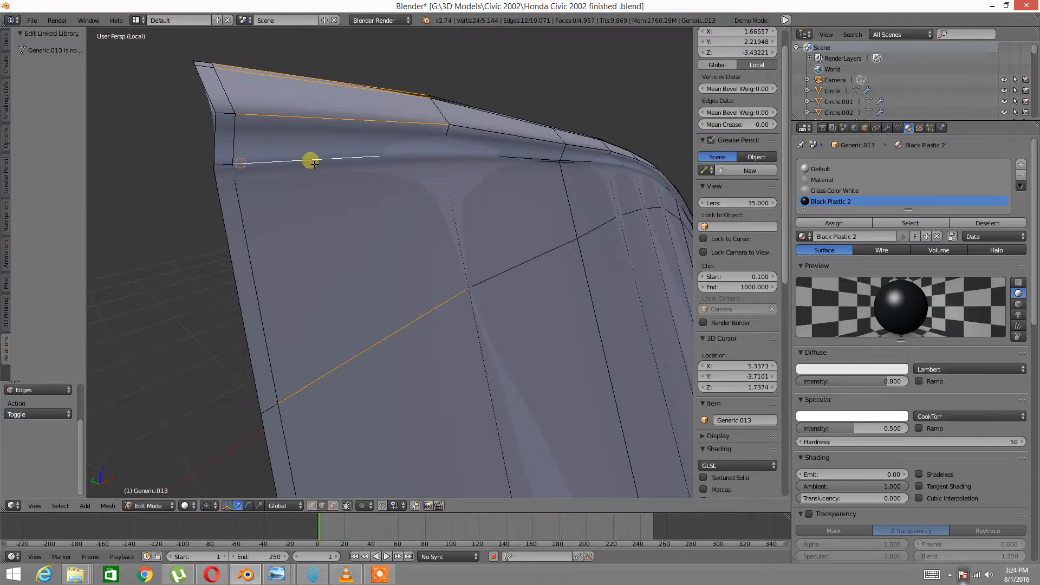
{"action": "key", "text": "ctrl+z"}
{"action": "right_click", "coordinate": [261, 163], "text": "alt"}
{"action": "scroll", "coordinate": [261, 162], "scroll_direction": "down", "scroll_amount": 5}
{"action": "middle_click_drag", "start_coordinate": [391, 208], "coordinate": [338, 166]}
{"action": "scroll", "coordinate": [304, 175], "scroll_direction": "down", "scroll_amount": 3}
{"action": "middle_click_drag", "start_coordinate": [483, 264], "coordinate": [304, 188], "text": "shift"}
{"action": "mouse_move", "coordinate": [595, 320]}
{"action": "middle_mouse_down", "text": "shift"}
{"action": "mouse_move", "coordinate": [357, 236]}
{"action": "mouse_move", "coordinate": [362, 251]}
{"action": "mouse_move", "coordinate": [323, 220]}
{"action": "middle_mouse_up", "text": "shift"}
{"action": "scroll", "coordinate": [362, 251], "scroll_direction": "up", "scroll_amount": 2}
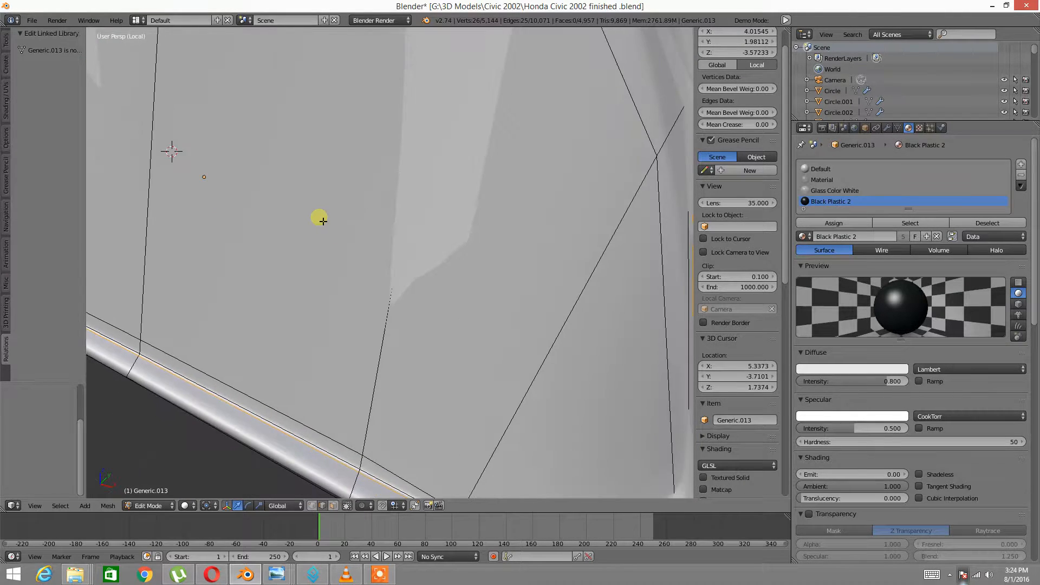
{"action": "scroll", "coordinate": [323, 220], "scroll_direction": "down", "scroll_amount": 1}
{"action": "key", "text": "ctrl+e"}
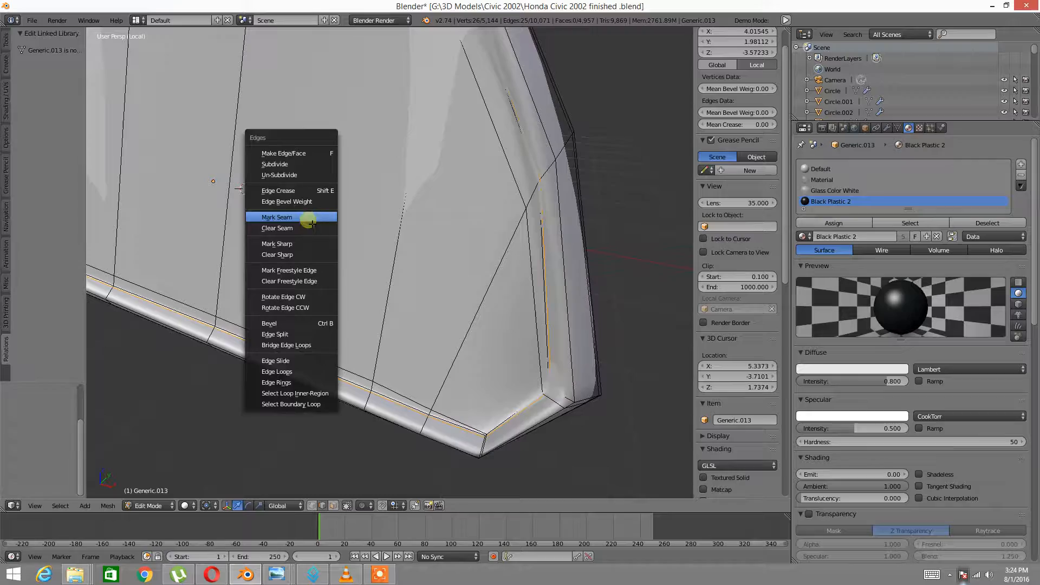
{"action": "left_click", "coordinate": [311, 221]}
Give the upper edge loop of the panel a mean crease of 1.00
{"action": "key", "text": "a"}
{"action": "scroll", "coordinate": [408, 253], "scroll_direction": "down", "scroll_amount": 3}
{"action": "middle_click_drag", "start_coordinate": [408, 253], "coordinate": [349, 240]}
{"action": "middle_click_drag", "start_coordinate": [299, 215], "coordinate": [221, 316], "text": "shift"}
{"action": "scroll", "coordinate": [343, 269], "scroll_direction": "up", "scroll_amount": 5}
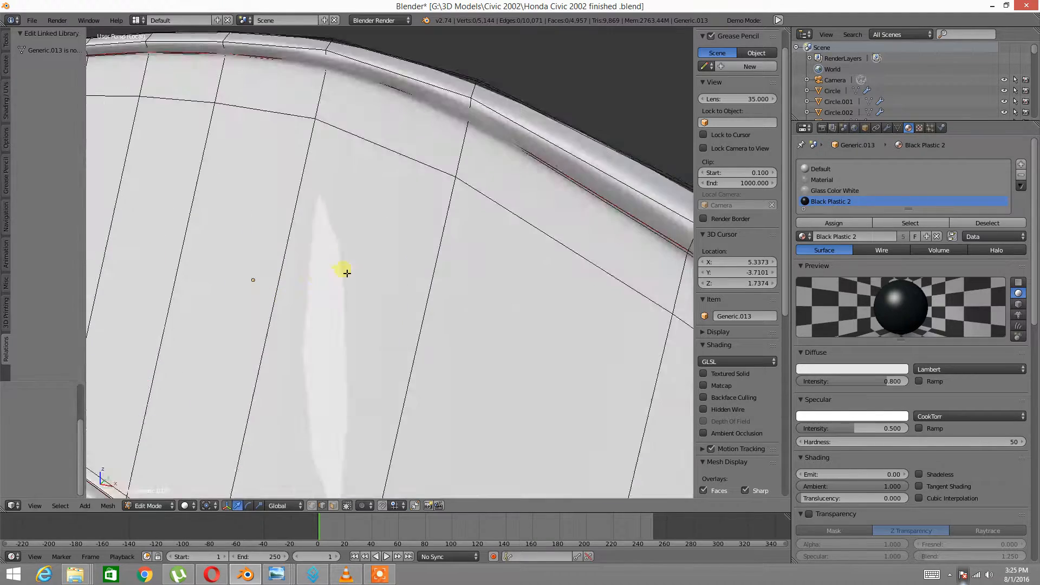
{"action": "middle_click_drag", "start_coordinate": [334, 269], "coordinate": [343, 258]}
{"action": "right_click", "coordinate": [534, 176], "text": "alt"}
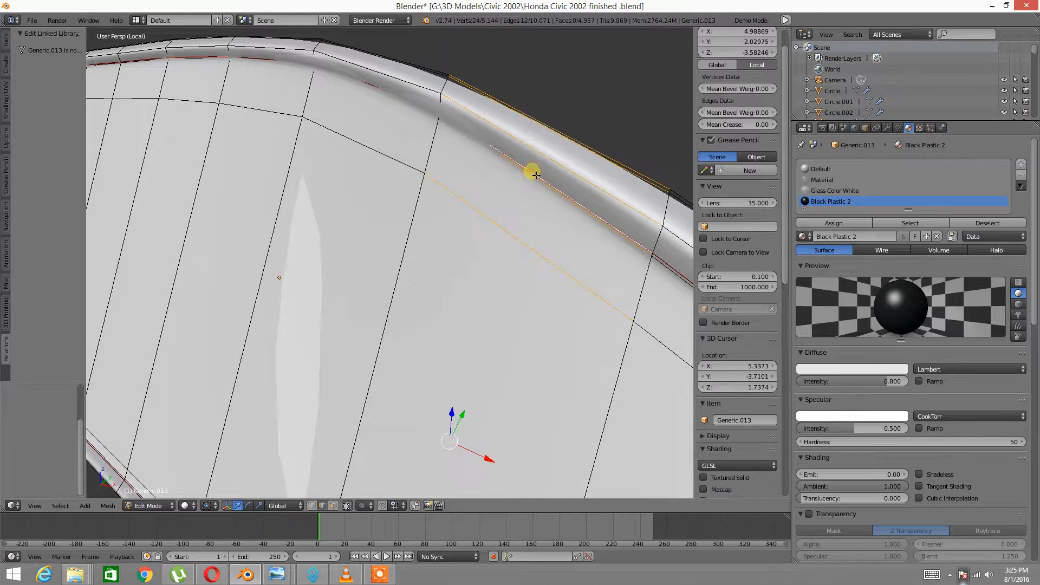
{"action": "right_click", "coordinate": [522, 164], "text": "alt"}
{"action": "key", "text": "ctrl+e"}
{"action": "left_click", "coordinate": [725, 124]}
{"action": "type", "text": "0.1"}
{"action": "key", "text": "Return"}
{"action": "left_click_drag", "start_coordinate": [917, 100], "coordinate": [1039, 81]}
Add a loop cut beside the creased edge and slide it into the trim position
{"action": "middle_click_drag", "start_coordinate": [476, 269], "coordinate": [431, 222]}
{"action": "key", "text": "a"}
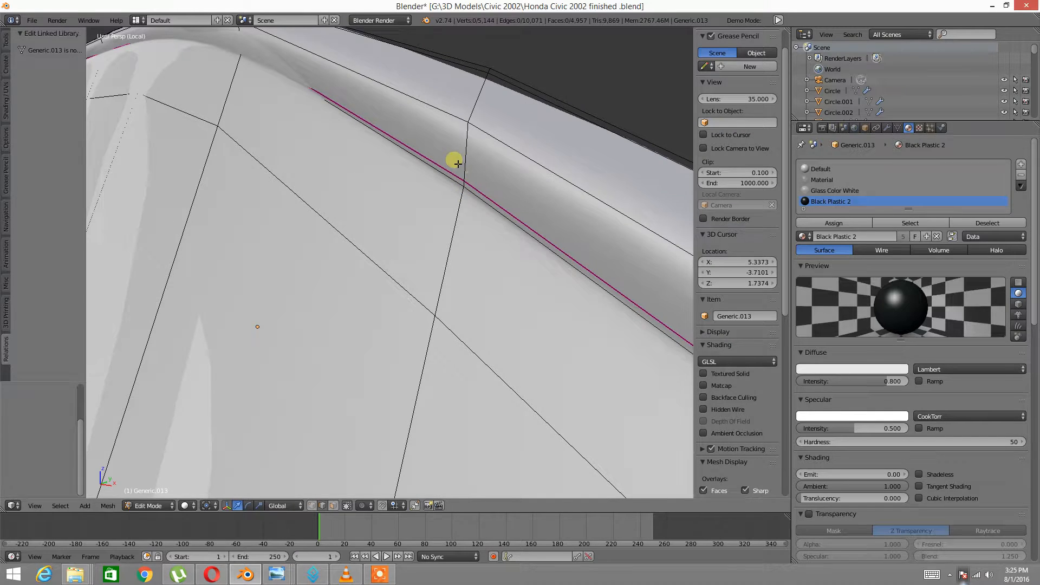
{"action": "key", "text": "ctrl+r"}
{"action": "left_click", "coordinate": [464, 161]}
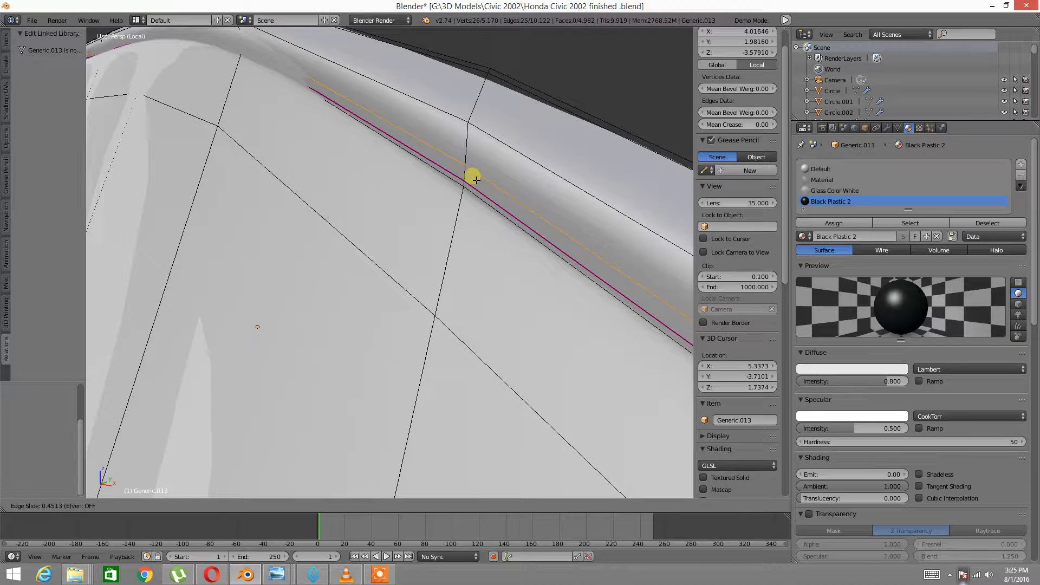
{"action": "left_click", "coordinate": [476, 182]}
Deselect all, reveal the hidden lower door mesh with Alt+H, and pick a front-edge edge
{"action": "key", "text": "a"}
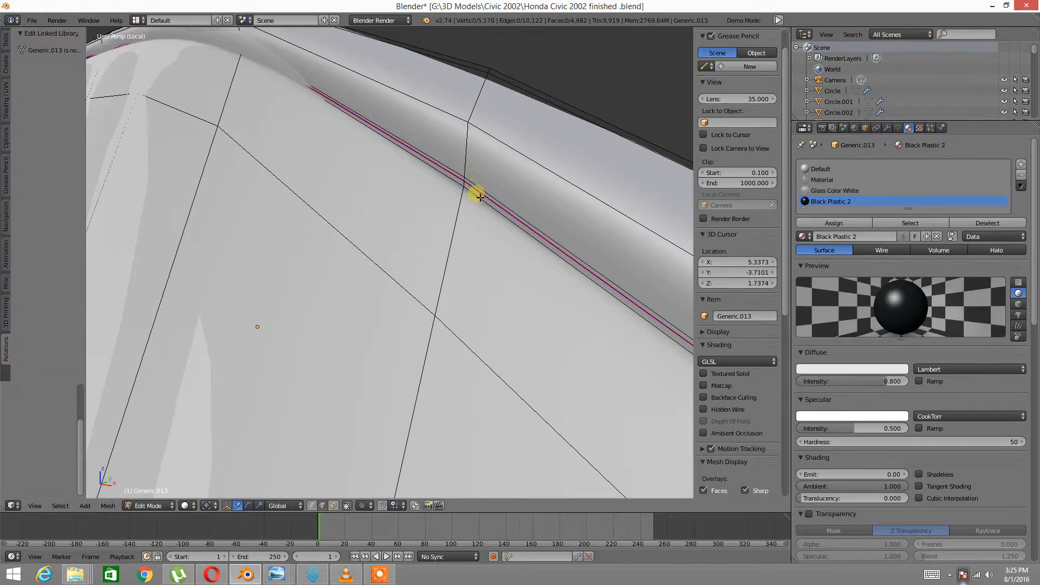
{"action": "scroll", "coordinate": [476, 198], "scroll_direction": "down", "scroll_amount": 5}
{"action": "middle_click_drag", "start_coordinate": [476, 200], "coordinate": [407, 263]}
{"action": "scroll", "coordinate": [397, 286], "scroll_direction": "up", "scroll_amount": 4}
{"action": "scroll", "coordinate": [417, 230], "scroll_direction": "up", "scroll_amount": 5}
{"action": "key", "text": "a"}
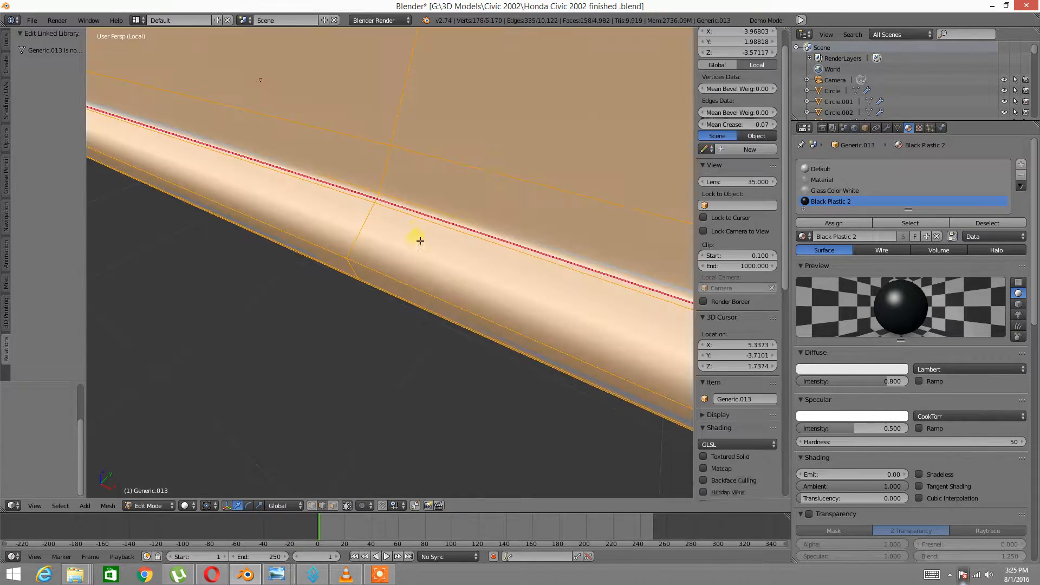
{"action": "scroll", "coordinate": [418, 232], "scroll_direction": "down", "scroll_amount": 7}
{"action": "key", "text": "a"}
{"action": "mouse_move", "coordinate": [392, 229]}
{"action": "middle_mouse_down"}
{"action": "mouse_move", "coordinate": [377, 283]}
{"action": "mouse_move", "coordinate": [397, 314]}
{"action": "mouse_move", "coordinate": [372, 302]}
{"action": "middle_mouse_up"}
{"action": "key", "text": "alt+h"}
{"action": "key", "text": "a"}
{"action": "scroll", "coordinate": [397, 314], "scroll_direction": "up", "scroll_amount": 1}
{"action": "right_click", "coordinate": [357, 276]}
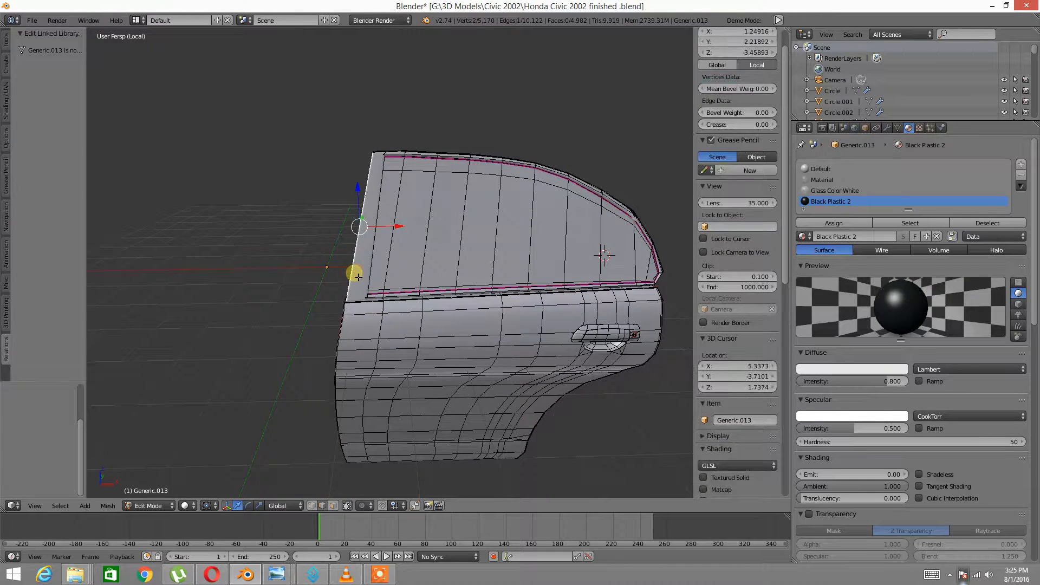
Select the front-edge face strip, show the Subsurf modifier (View 0, Render 2), and view the inner panel
{"action": "right_click", "coordinate": [357, 275], "text": "ctrl+alt"}
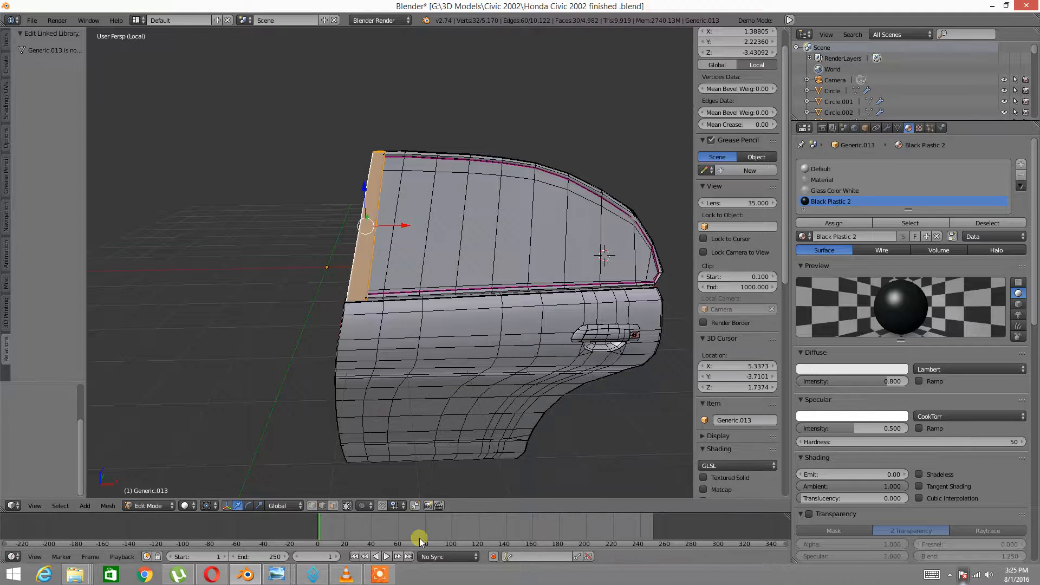
{"action": "left_click", "coordinate": [380, 573]}
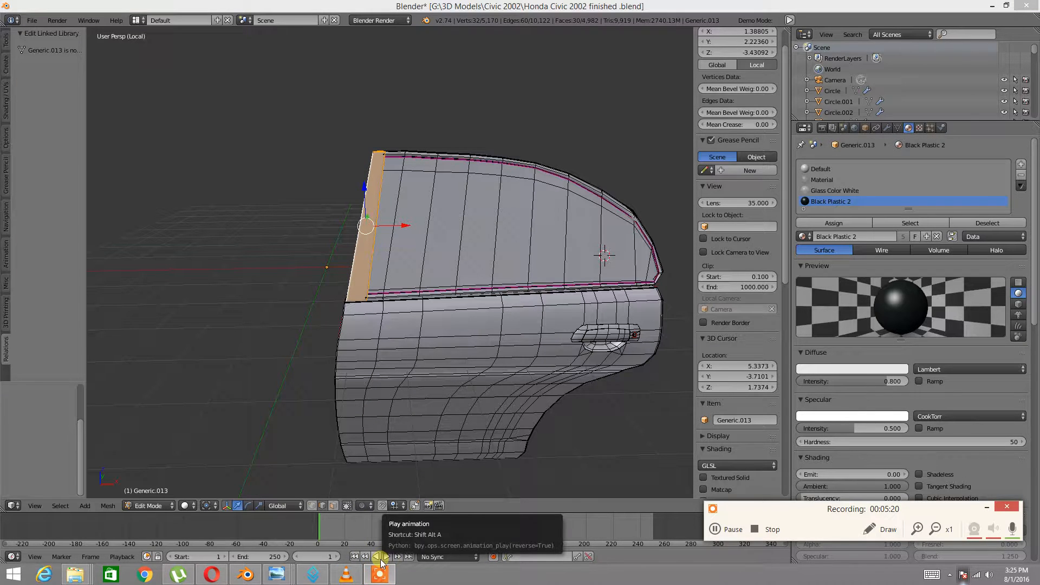
{"action": "left_click", "coordinate": [716, 531]}
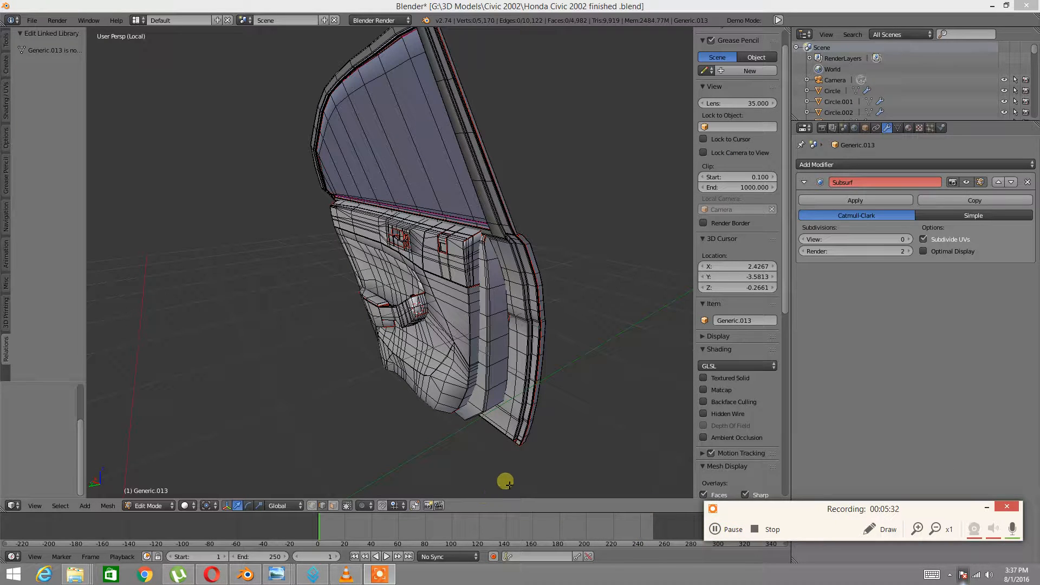
{"action": "left_click", "coordinate": [373, 343]}
{"action": "middle_click_drag", "start_coordinate": [407, 349], "coordinate": [382, 398]}
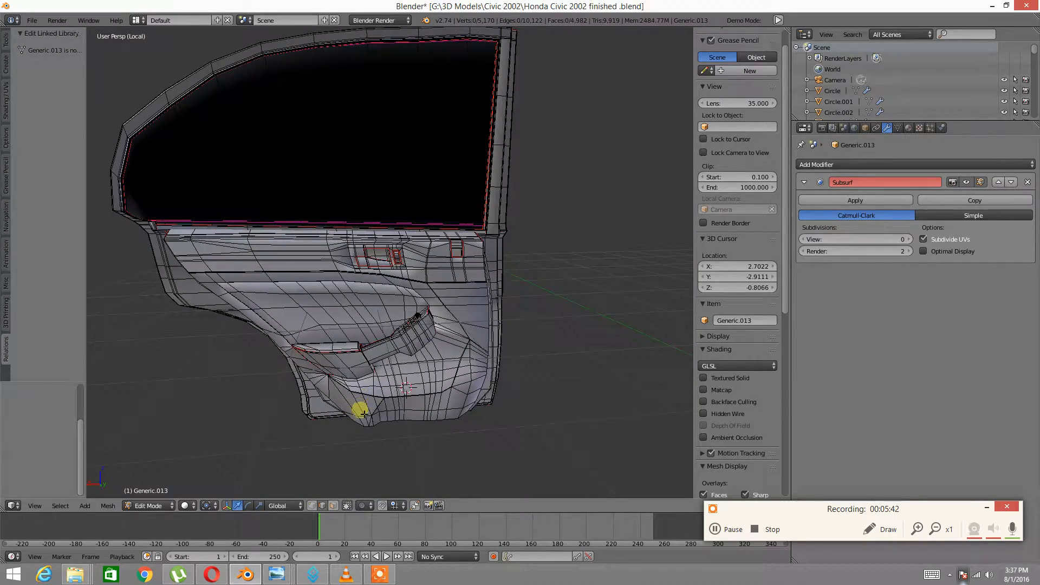
Select the entire rear door mesh and unwrap it into UVs with a 0.001 margin
{"action": "key", "text": "a"}
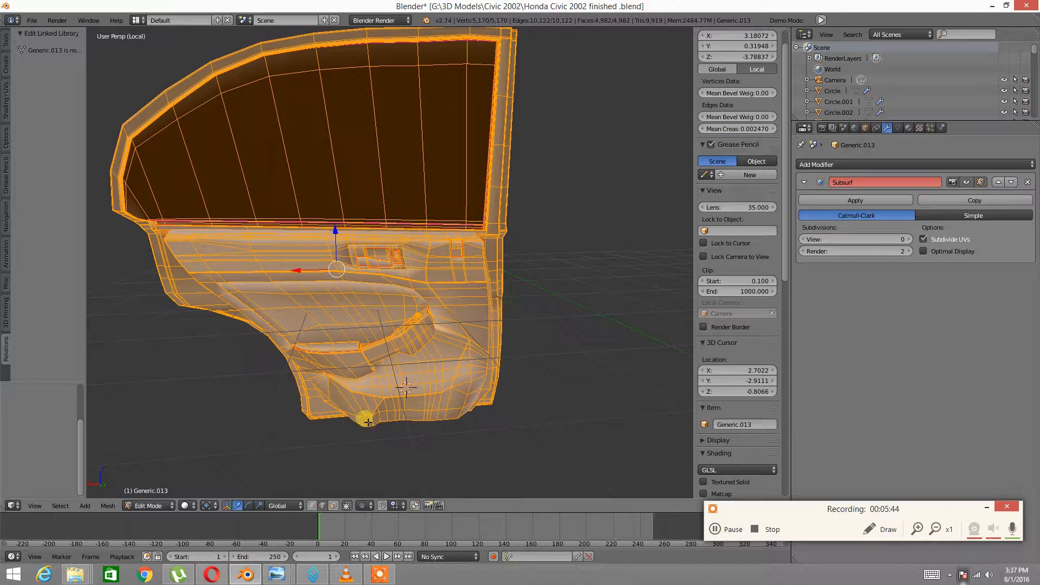
{"action": "key", "text": "u"}
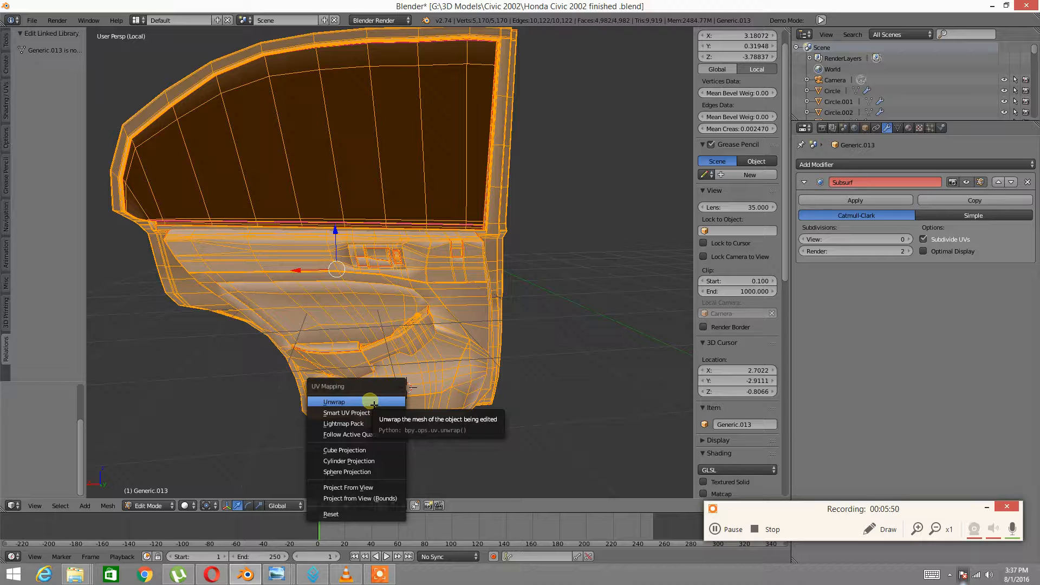
{"action": "left_click", "coordinate": [372, 402]}
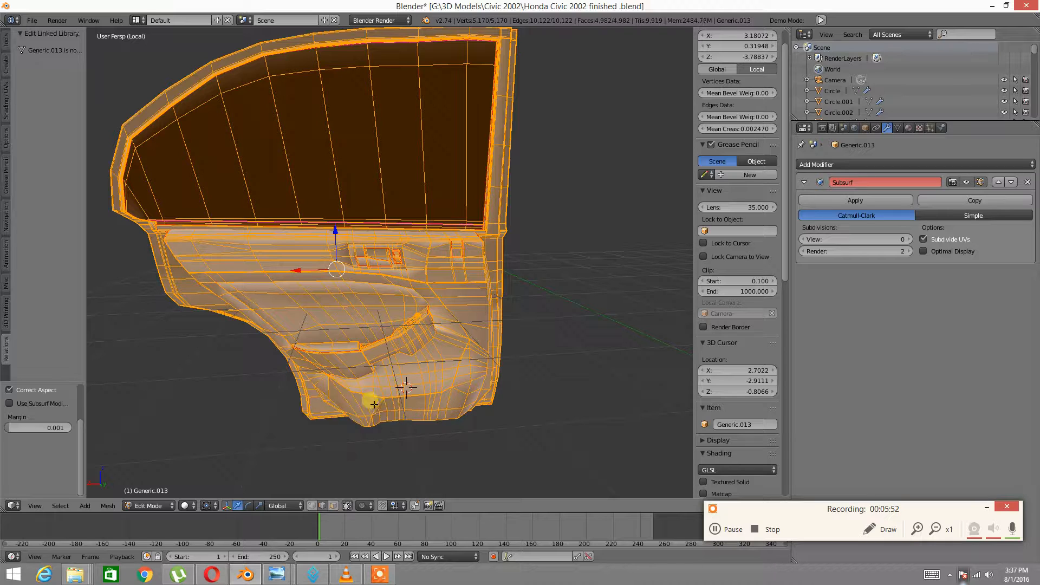
{"action": "middle_click_drag", "start_coordinate": [372, 407], "coordinate": [453, 295]}
{"action": "left_click", "coordinate": [11, 505]}
{"action": "left_click", "coordinate": [33, 424]}
{"action": "scroll", "coordinate": [287, 418], "scroll_direction": "up", "scroll_amount": 5}
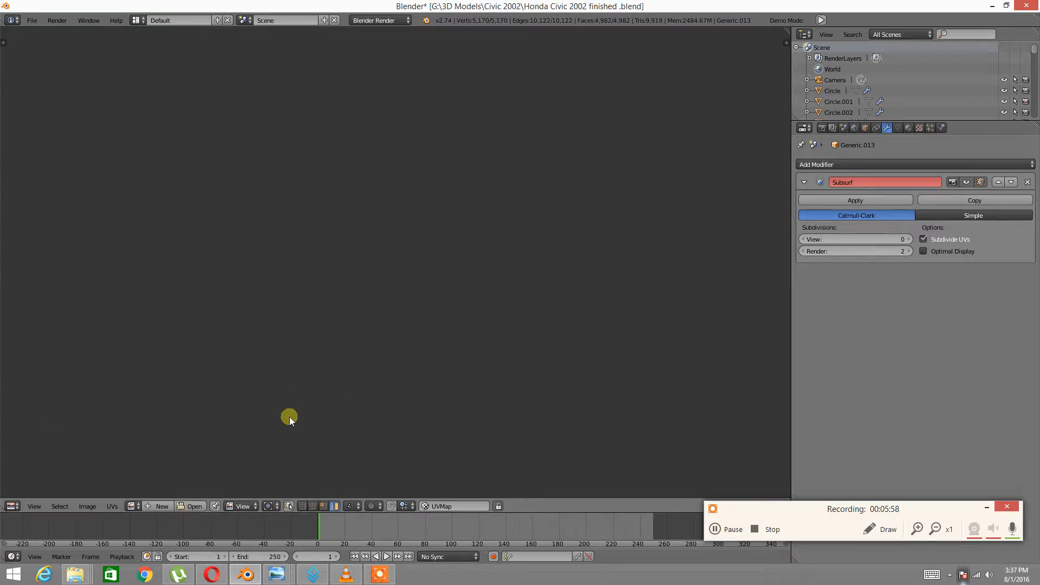
{"action": "middle_click_drag", "start_coordinate": [300, 332], "coordinate": [371, 243]}
{"action": "scroll", "coordinate": [304, 278], "scroll_direction": "up", "scroll_amount": 7}
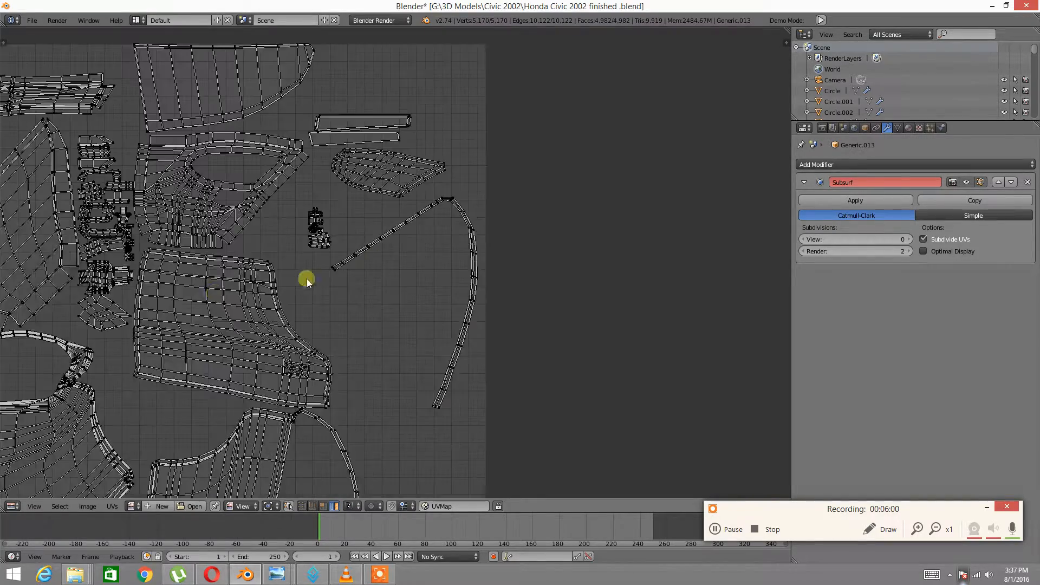
{"action": "scroll", "coordinate": [289, 314], "scroll_direction": "down", "scroll_amount": 2}
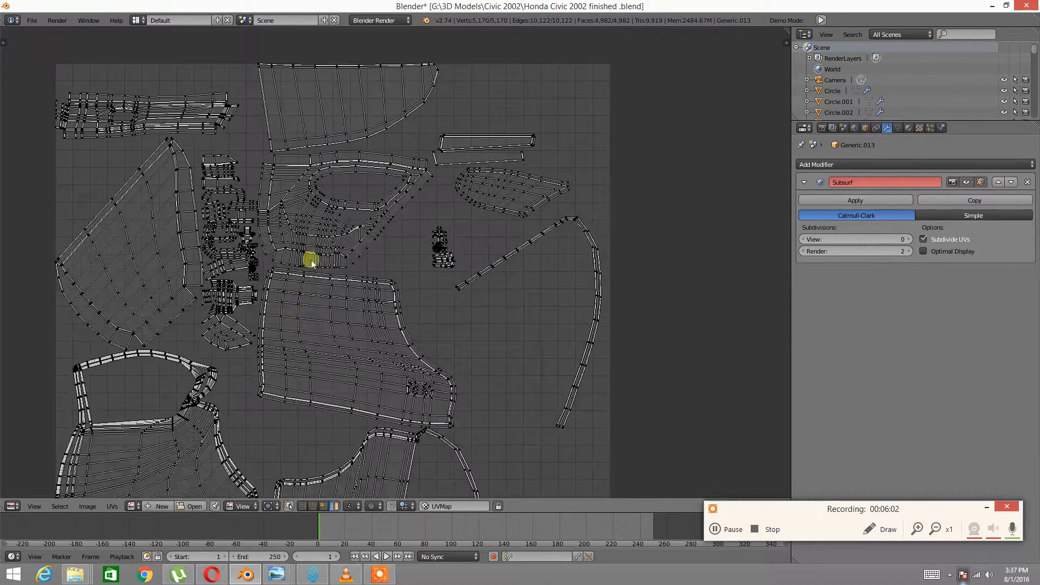
{"action": "scroll", "coordinate": [311, 262], "scroll_direction": "up", "scroll_amount": 6}
{"action": "middle_click_drag", "start_coordinate": [197, 320], "coordinate": [388, 339]}
{"action": "scroll", "coordinate": [302, 295], "scroll_direction": "up", "scroll_amount": 4}
{"action": "scroll", "coordinate": [297, 282], "scroll_direction": "up", "scroll_amount": 5}
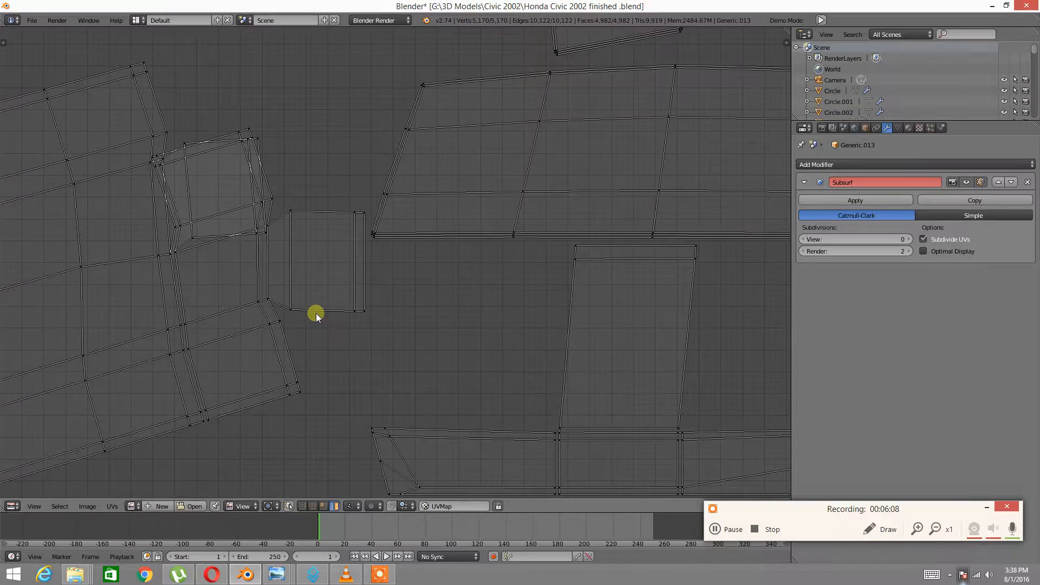
{"action": "scroll", "coordinate": [316, 313], "scroll_direction": "down", "scroll_amount": 10}
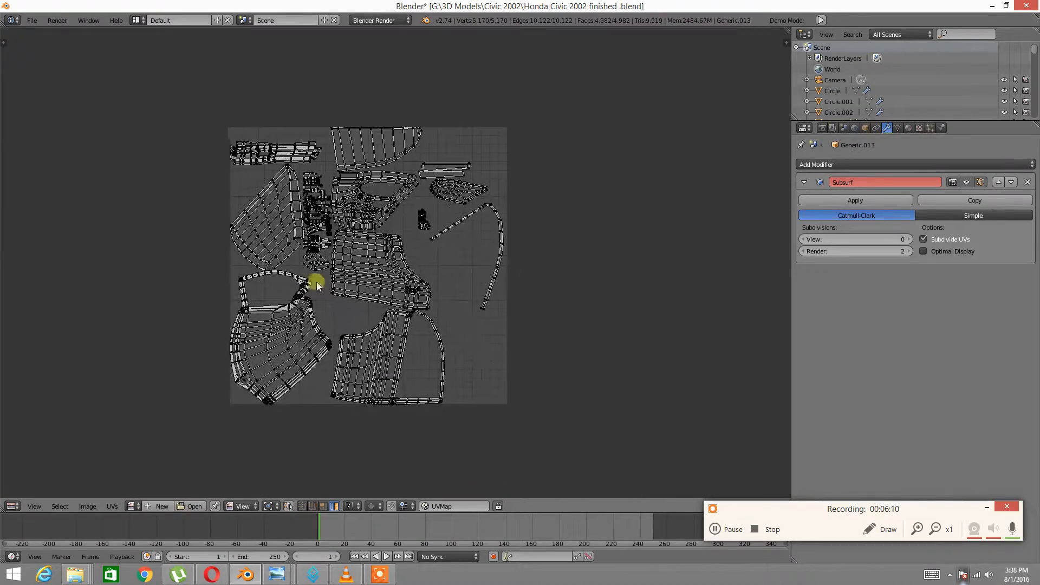
{"action": "left_click", "coordinate": [12, 506]}
Back in the 3D viewport, select the switch recess edges and the linked upper trim section
{"action": "left_click", "coordinate": [33, 487]}
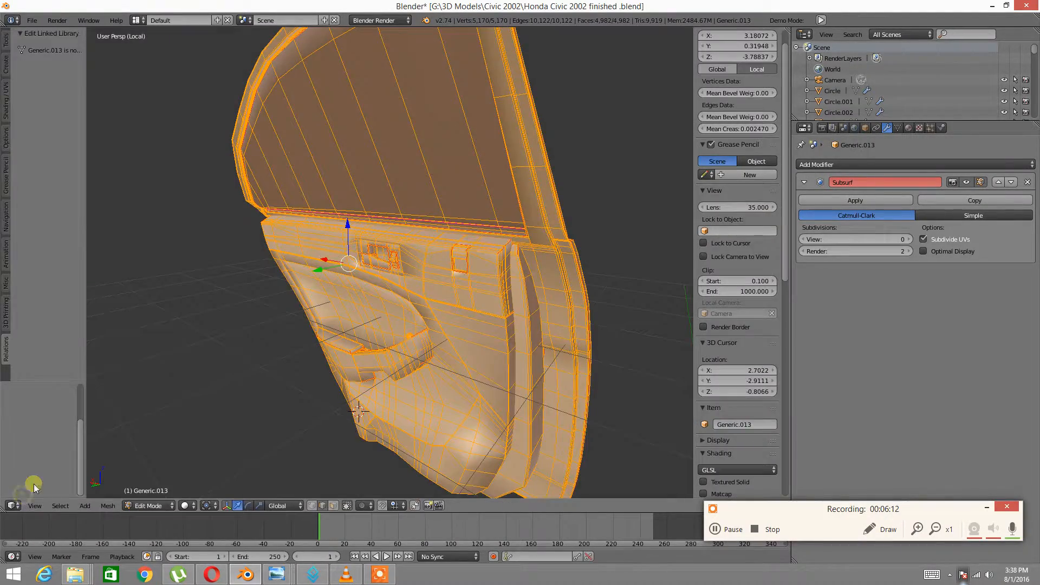
{"action": "scroll", "coordinate": [318, 344], "scroll_direction": "up", "scroll_amount": 5}
{"action": "key", "text": "a"}
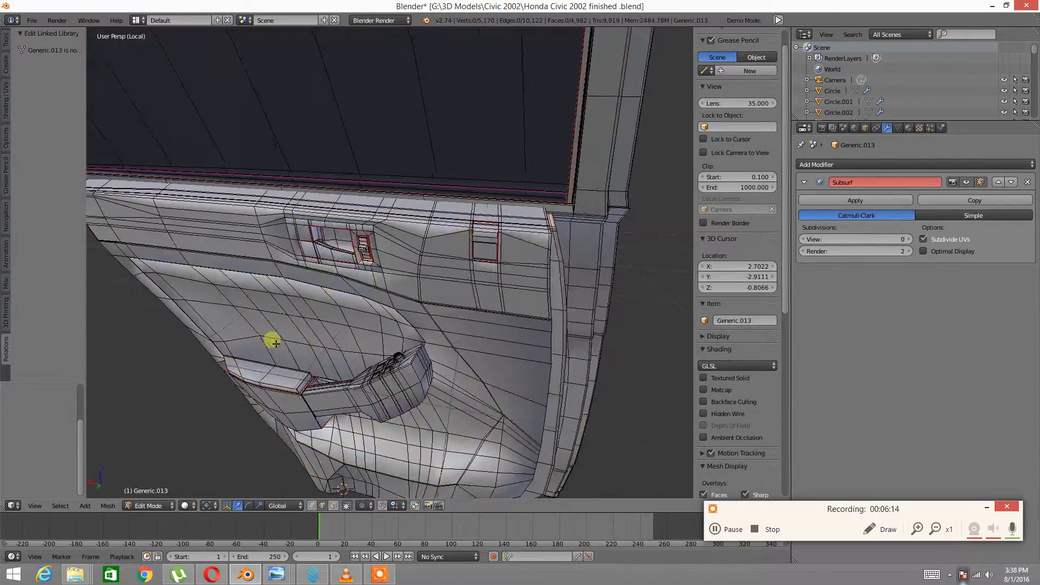
{"action": "scroll", "coordinate": [352, 387], "scroll_direction": "up", "scroll_amount": 3}
{"action": "middle_click_drag", "start_coordinate": [352, 386], "coordinate": [343, 367]}
{"action": "right_click", "coordinate": [364, 296]}
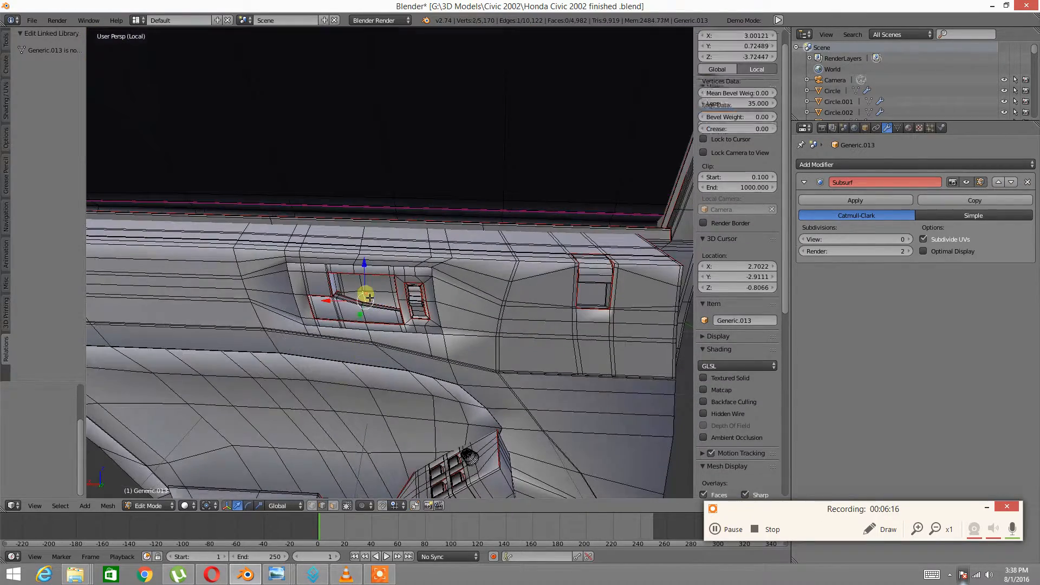
{"action": "right_click", "coordinate": [407, 288], "text": "shift"}
{"action": "right_click", "coordinate": [405, 297], "text": "shift"}
{"action": "right_click", "coordinate": [601, 282], "text": "shift"}
{"action": "middle_click_drag", "start_coordinate": [599, 279], "coordinate": [114, 373]}
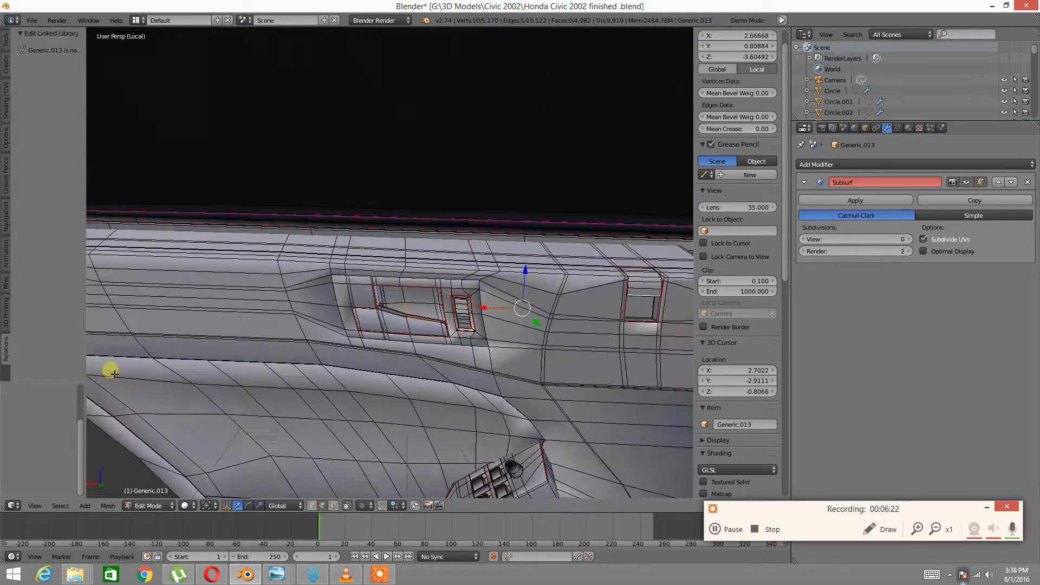
{"action": "right_click", "coordinate": [521, 349], "text": "shift"}
{"action": "middle_click_drag", "start_coordinate": [550, 343], "coordinate": [311, 341]}
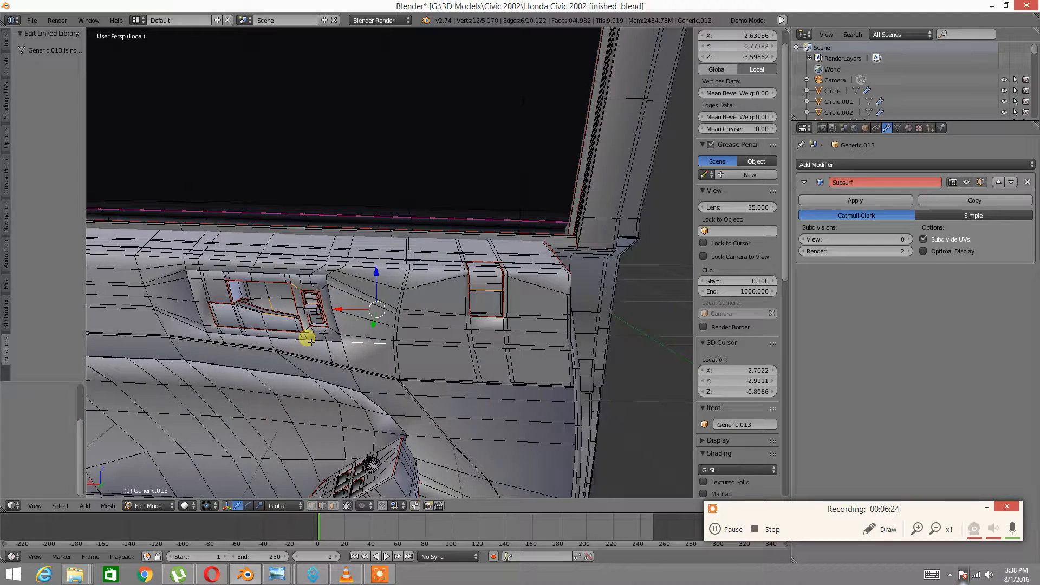
{"action": "key", "text": "ctrl+l"}
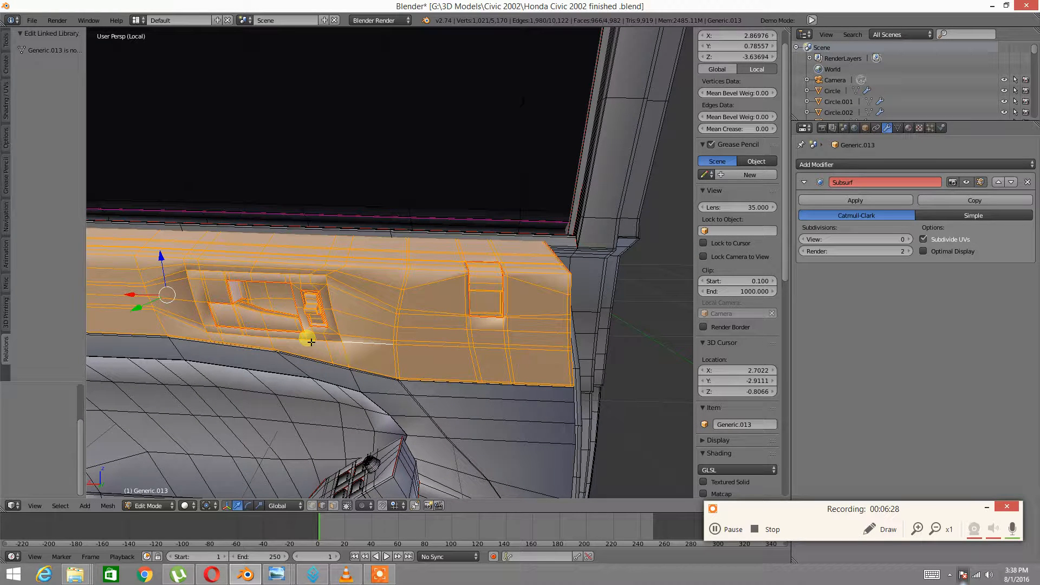
{"action": "scroll", "coordinate": [421, 369], "scroll_direction": "down", "scroll_amount": 3}
{"action": "mouse_move", "coordinate": [418, 314]}
{"action": "middle_mouse_down"}
{"action": "mouse_move", "coordinate": [418, 305]}
{"action": "mouse_move", "coordinate": [399, 309]}
{"action": "middle_mouse_up"}
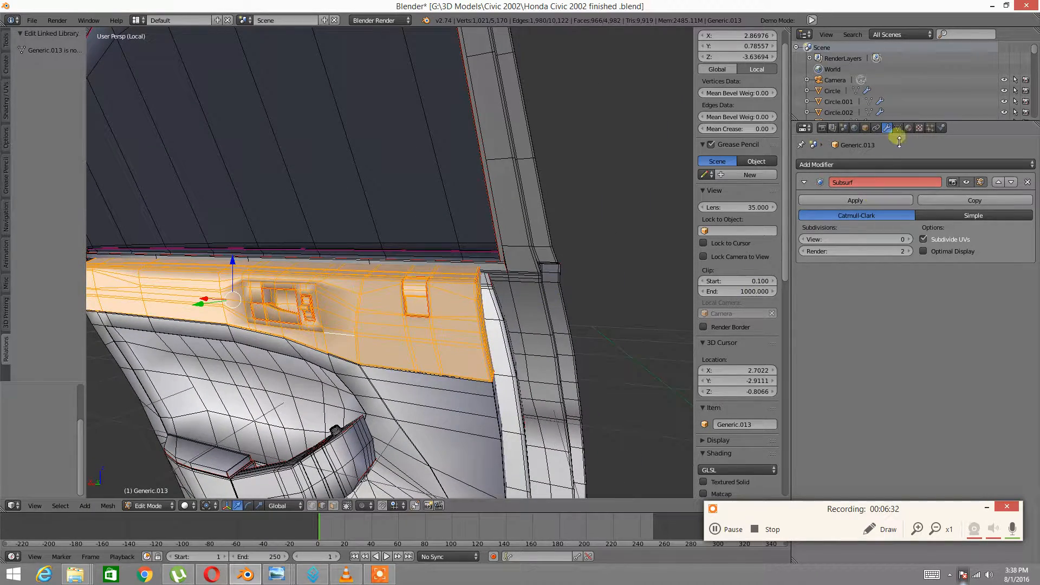
Show the object's material properties and switch the viewport to material shading
{"action": "left_click", "coordinate": [909, 128]}
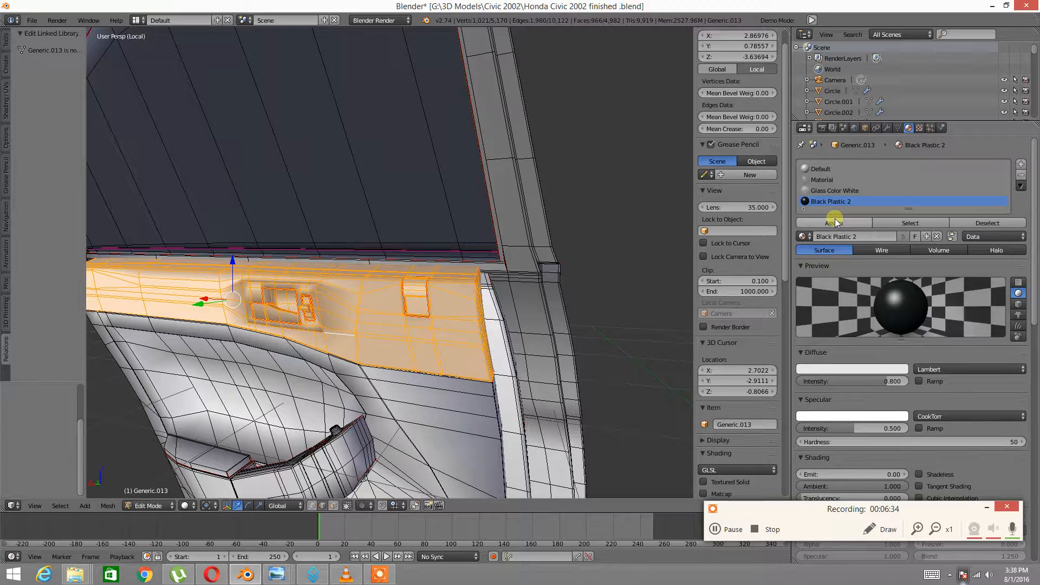
{"action": "mouse_move", "coordinate": [474, 341]}
{"action": "middle_mouse_down"}
{"action": "mouse_move", "coordinate": [349, 339]}
{"action": "mouse_move", "coordinate": [476, 322]}
{"action": "middle_mouse_up"}
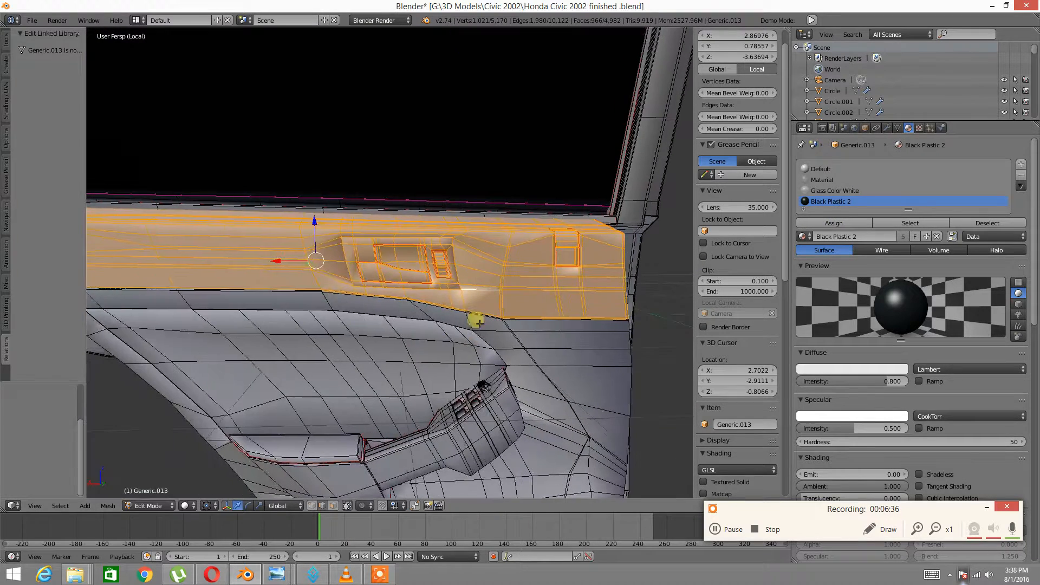
{"action": "left_click", "coordinate": [187, 505]}
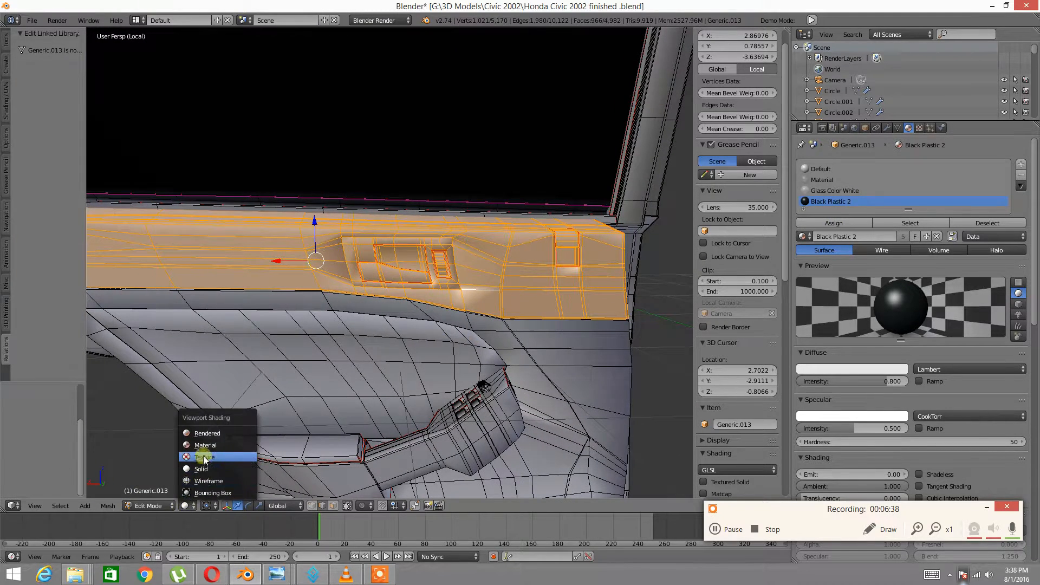
{"action": "left_click", "coordinate": [203, 458]}
Select the linked upper insert faces and assign them a new Gray Fabric material slot
{"action": "key", "text": "a"}
{"action": "middle_click_drag", "start_coordinate": [542, 331], "coordinate": [367, 279]}
{"action": "right_click", "coordinate": [372, 275]}
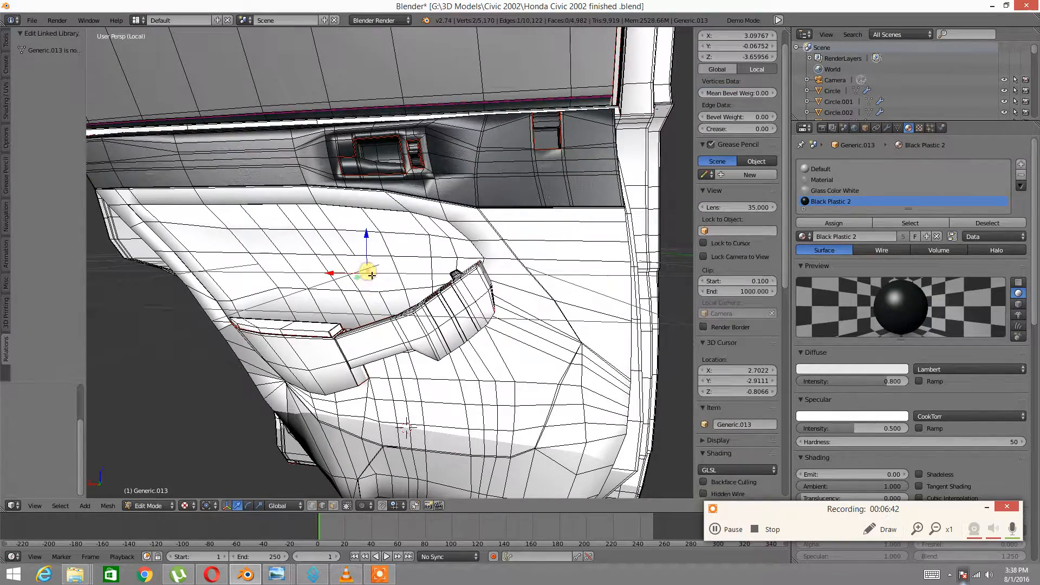
{"action": "key", "text": "ctrl+l"}
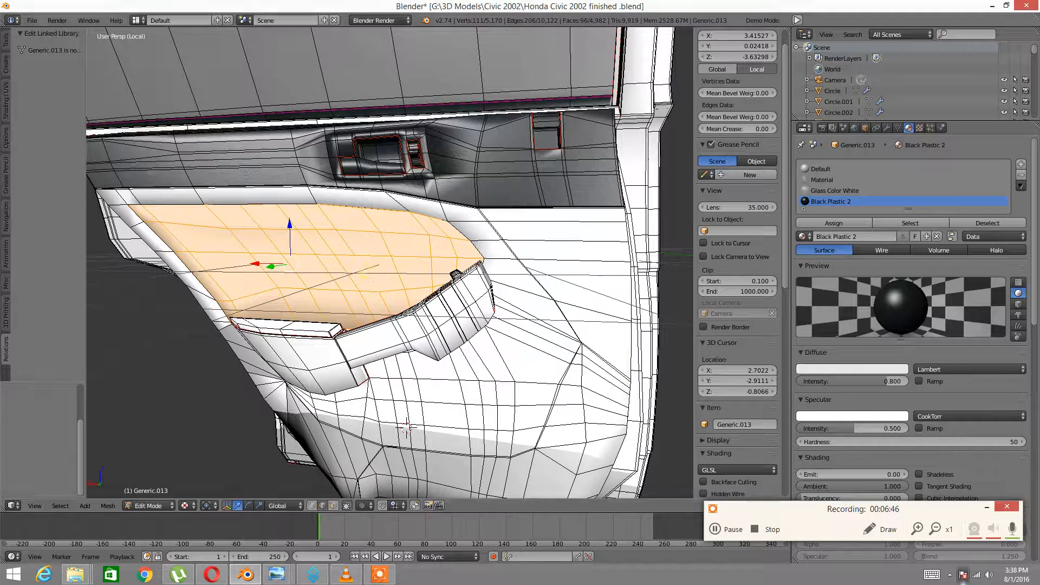
{"action": "left_click", "coordinate": [1020, 163]}
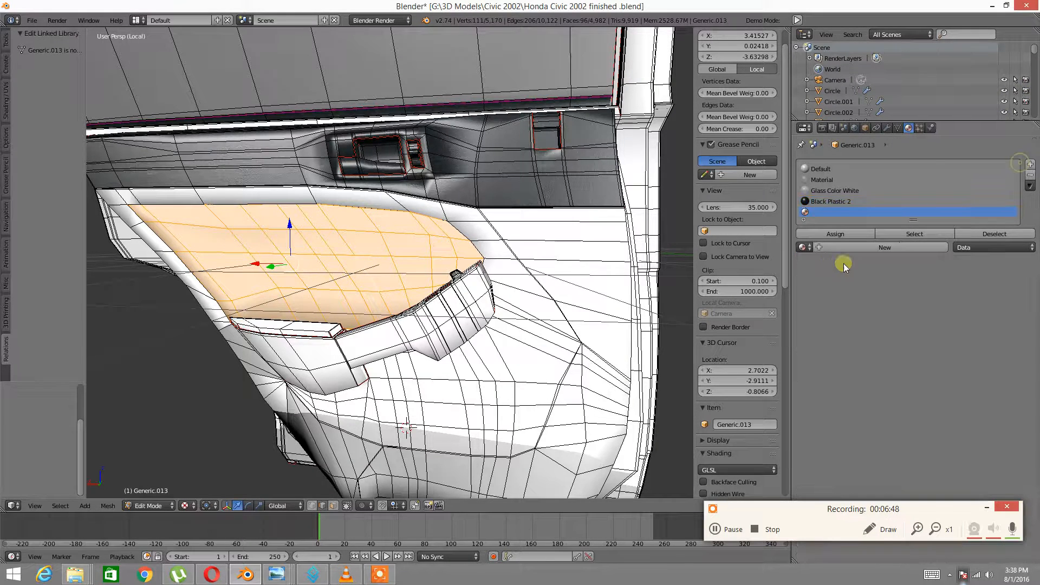
{"action": "left_click", "coordinate": [812, 247]}
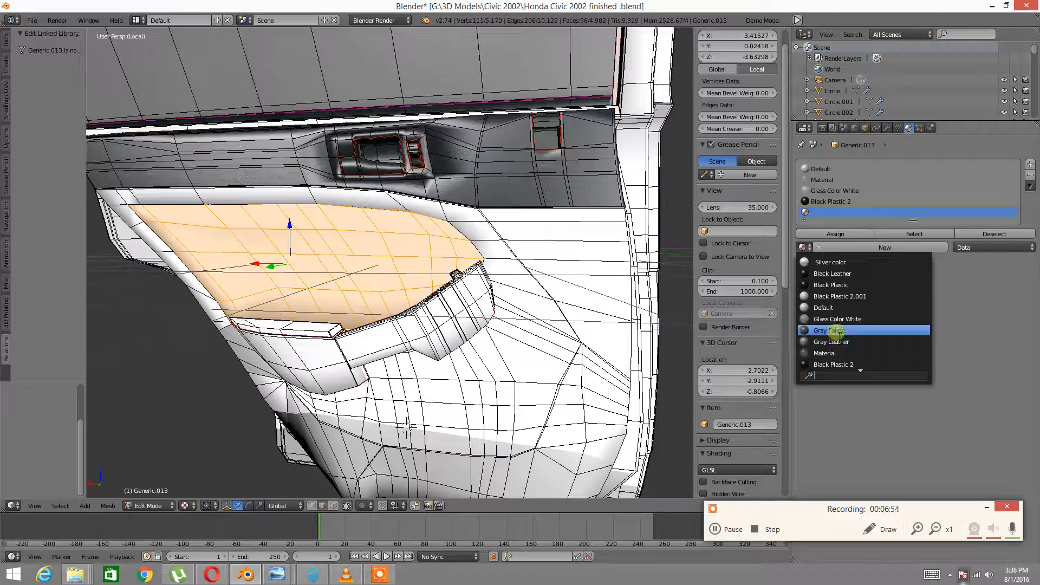
{"action": "left_click", "coordinate": [836, 331]}
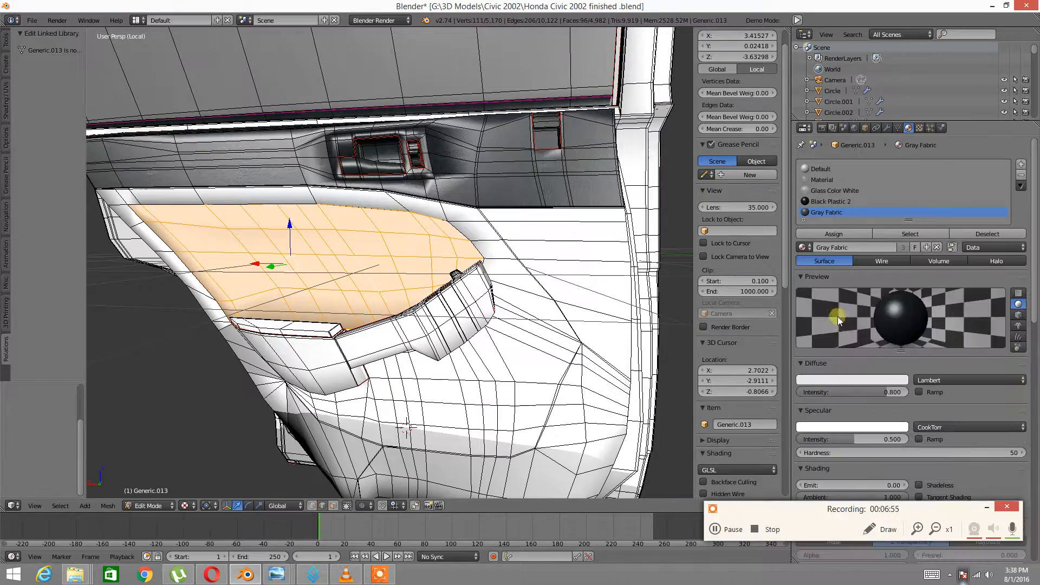
{"action": "left_click", "coordinate": [824, 229]}
{"action": "middle_click_drag", "start_coordinate": [466, 238], "coordinate": [405, 281]}
{"action": "key", "text": "a"}
{"action": "right_click", "coordinate": [531, 271]}
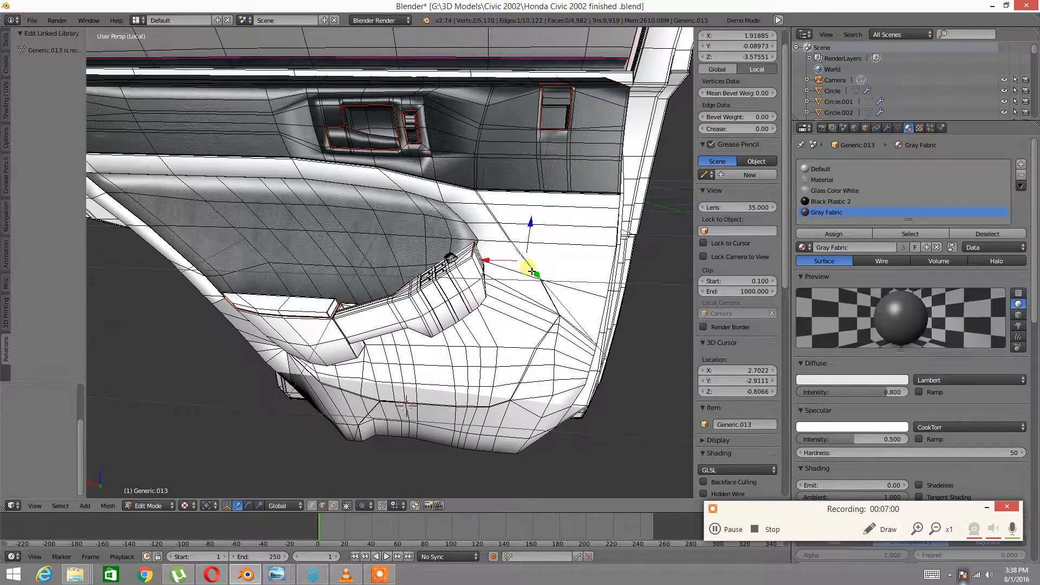
Select the linked lower door panel and armrest, then assign a new Gray Leather material slot
{"action": "key", "text": "ctrl+l"}
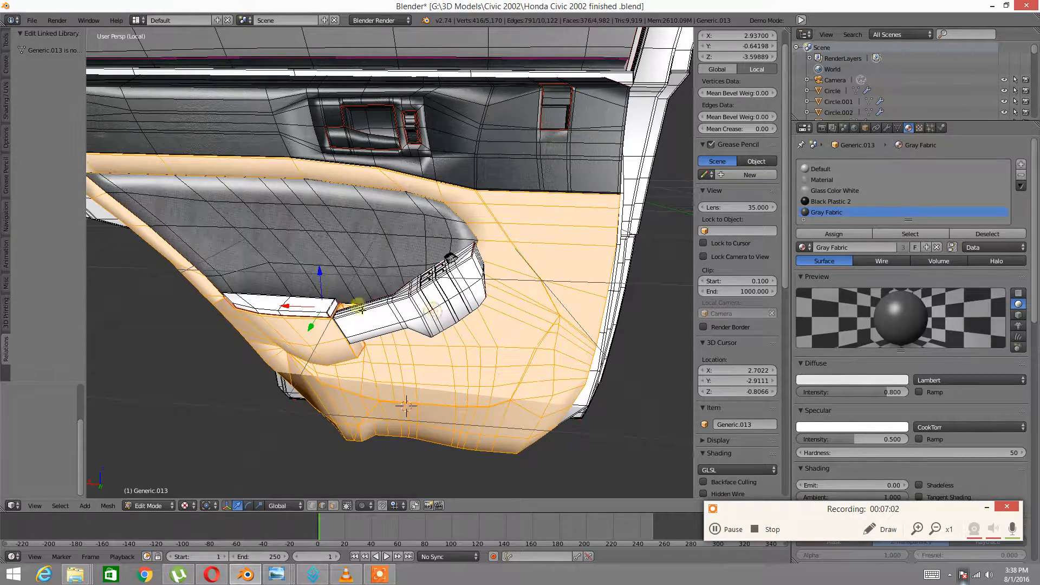
{"action": "scroll", "coordinate": [325, 307], "scroll_direction": "up", "scroll_amount": 7}
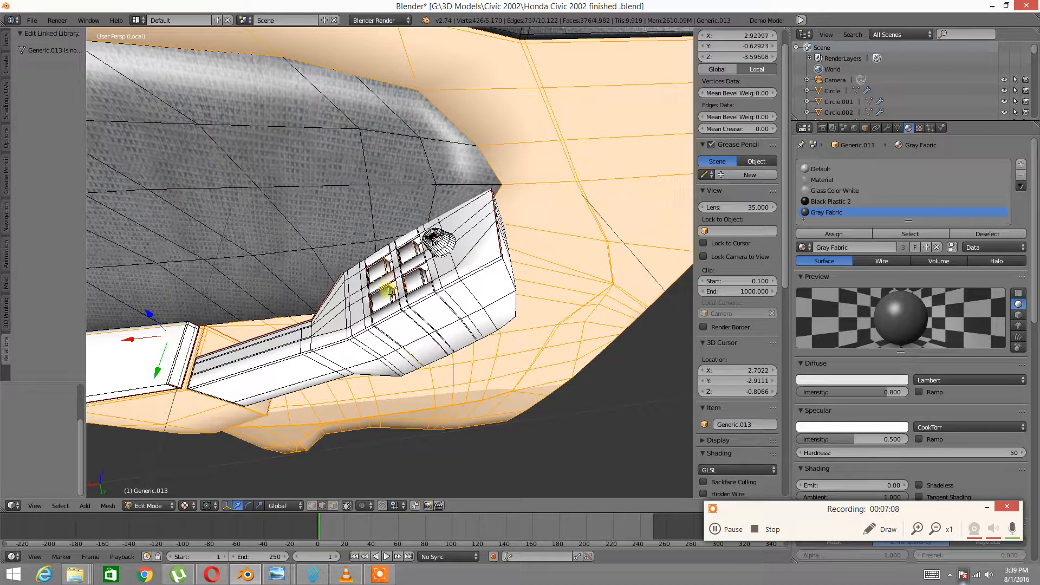
{"action": "key", "text": "l"}
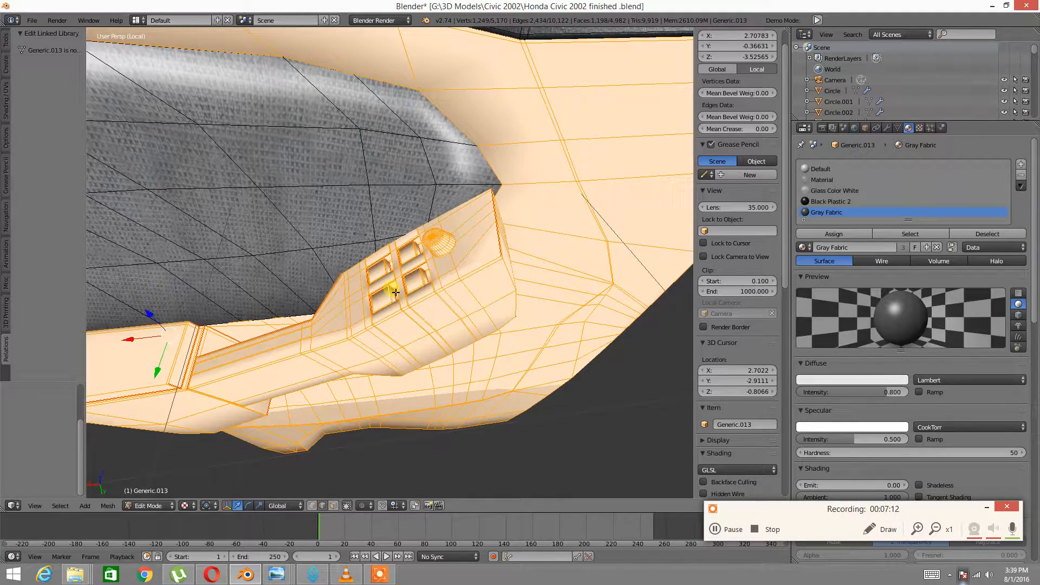
{"action": "scroll", "coordinate": [411, 300], "scroll_direction": "down", "scroll_amount": 2}
{"action": "middle_click_drag", "start_coordinate": [405, 185], "coordinate": [353, 143]}
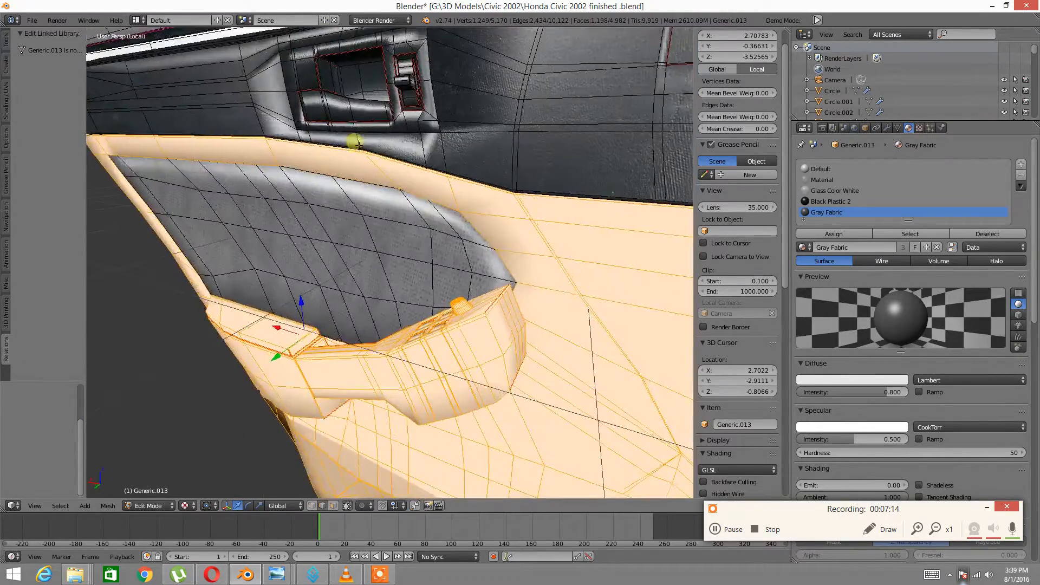
{"action": "scroll", "coordinate": [349, 233], "scroll_direction": "down", "scroll_amount": 3}
{"action": "middle_click_drag", "start_coordinate": [348, 244], "coordinate": [330, 290]}
{"action": "scroll", "coordinate": [347, 313], "scroll_direction": "up", "scroll_amount": 2}
{"action": "left_click", "coordinate": [1020, 164]}
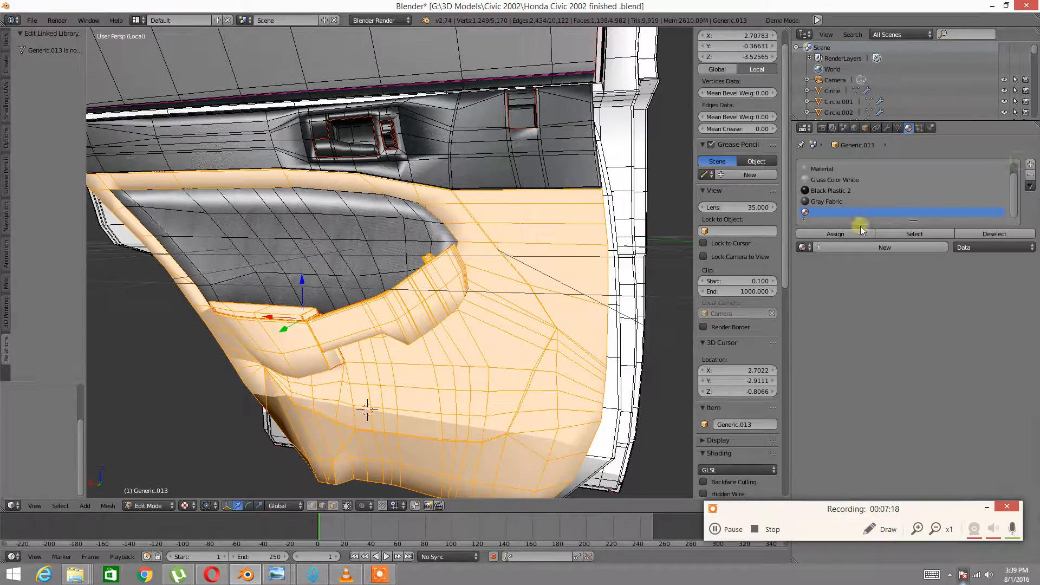
{"action": "left_click", "coordinate": [802, 247]}
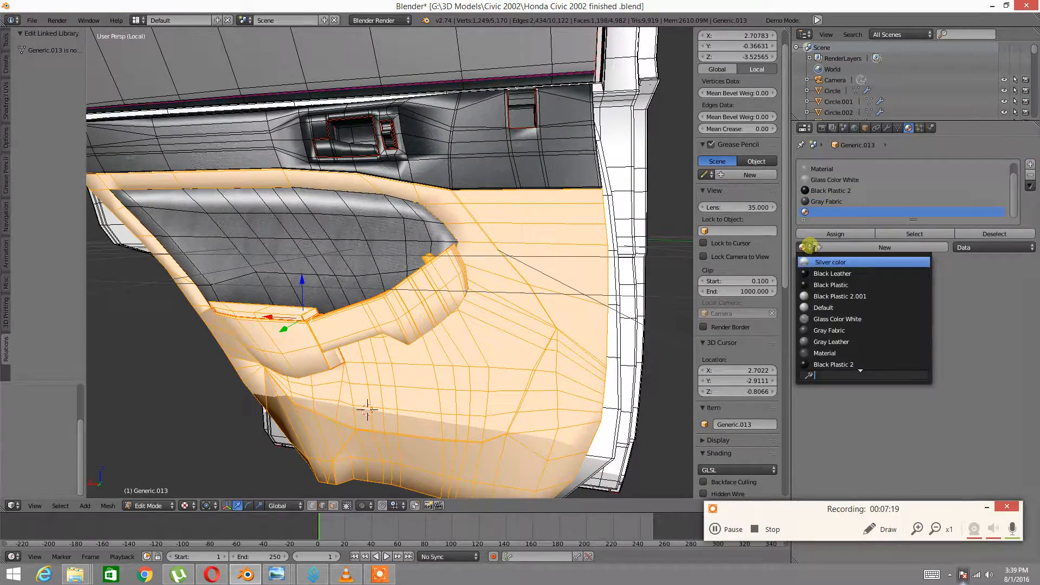
{"action": "left_click", "coordinate": [848, 343]}
{"action": "left_click", "coordinate": [818, 234]}
Clear the selection and select just the connected lower door panel piece
{"action": "middle_click_drag", "start_coordinate": [621, 283], "coordinate": [537, 316]}
{"action": "scroll", "coordinate": [444, 297], "scroll_direction": "down", "scroll_amount": 3}
{"action": "scroll", "coordinate": [469, 311], "scroll_direction": "up", "scroll_amount": 4}
{"action": "middle_click_drag", "start_coordinate": [469, 311], "coordinate": [497, 297]}
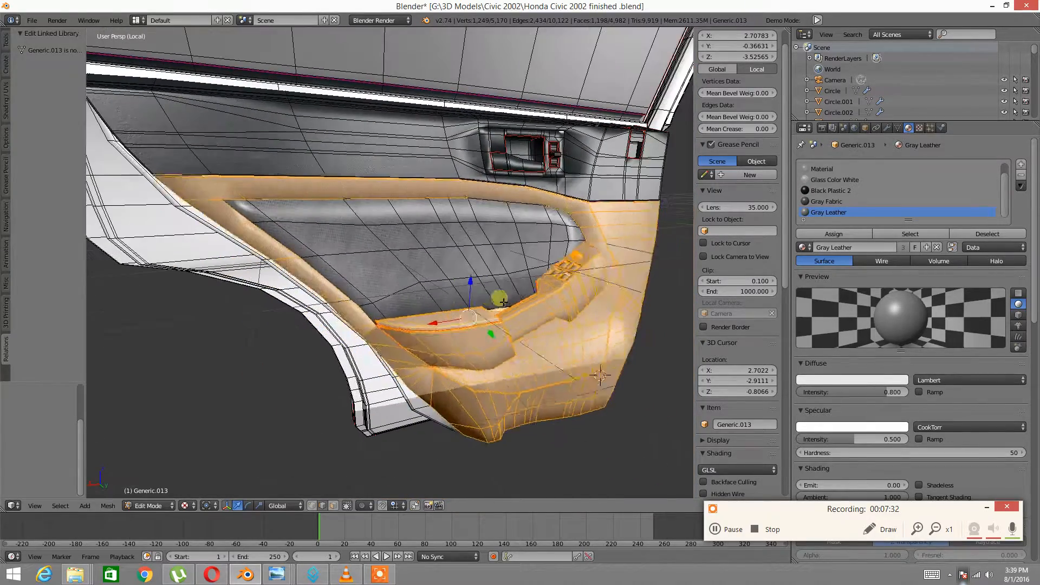
{"action": "key", "text": "a"}
{"action": "middle_click_drag", "start_coordinate": [401, 290], "coordinate": [440, 297]}
{"action": "scroll", "coordinate": [467, 325], "scroll_direction": "up", "scroll_amount": 5}
{"action": "right_click", "coordinate": [439, 298]}
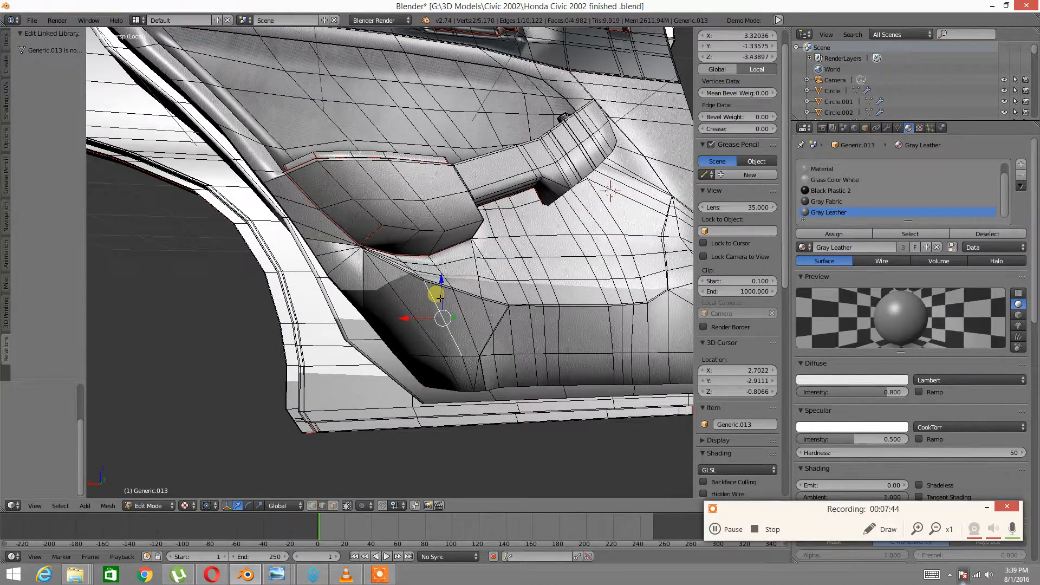
{"action": "key", "text": "ctrl+l"}
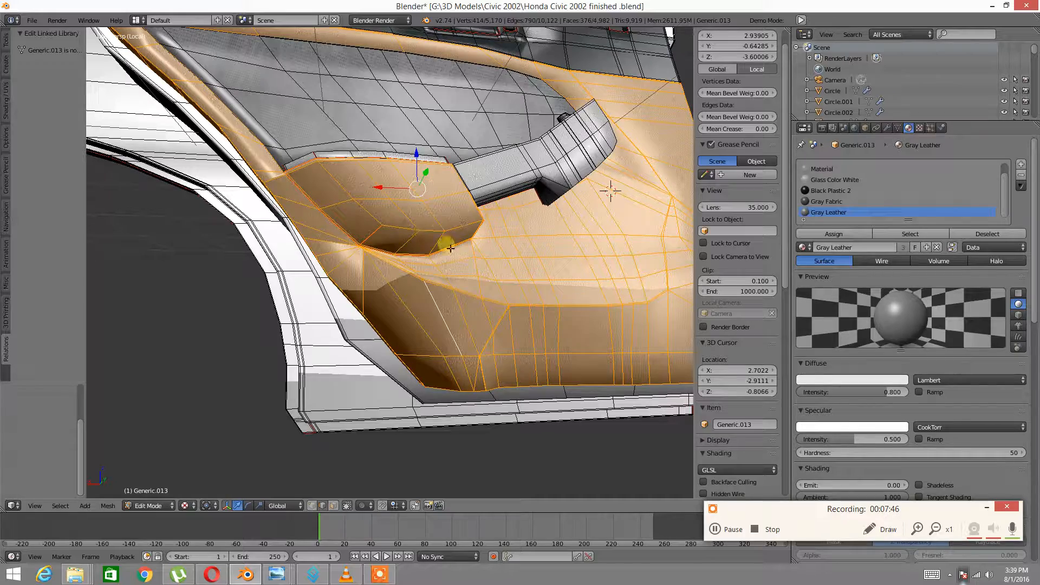
{"action": "middle_click_drag", "start_coordinate": [537, 320], "coordinate": [422, 301]}
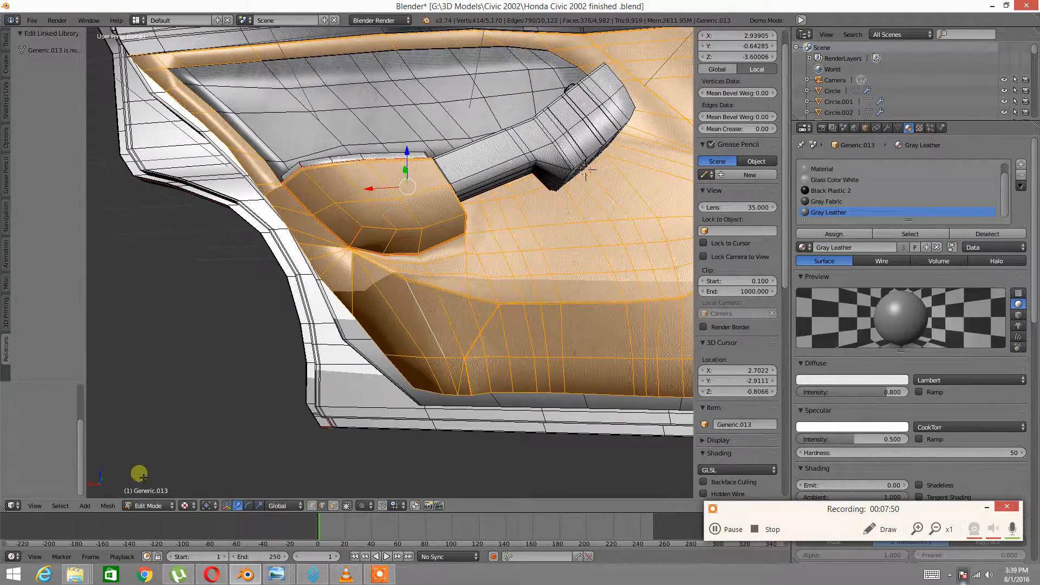
{"action": "left_click", "coordinate": [21, 504]}
Check the armrest UV layout, then switch back to the 3D View and deselect all vertices
{"action": "left_click", "coordinate": [27, 425]}
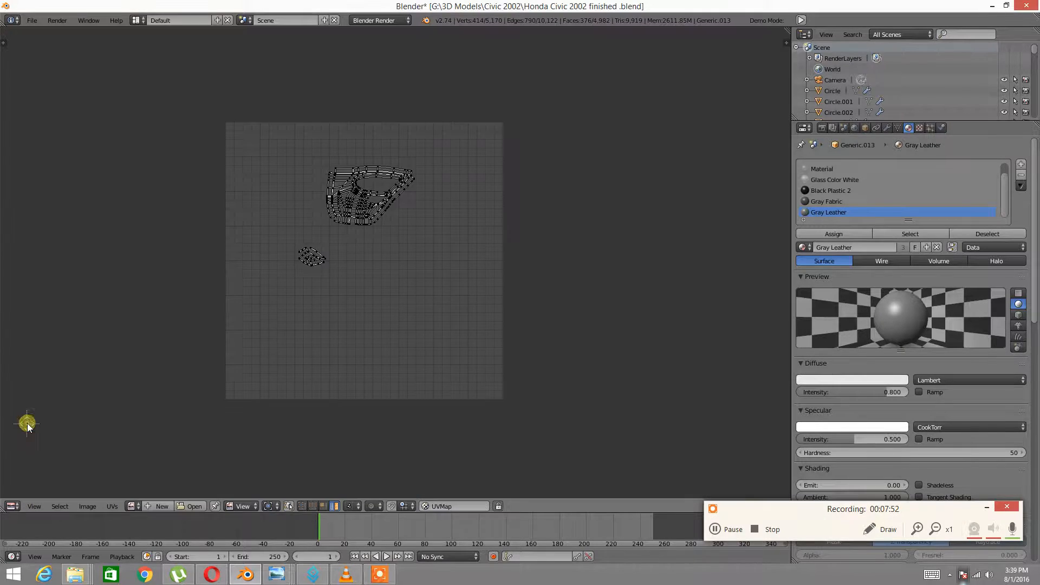
{"action": "scroll", "coordinate": [340, 255], "scroll_direction": "up", "scroll_amount": 4}
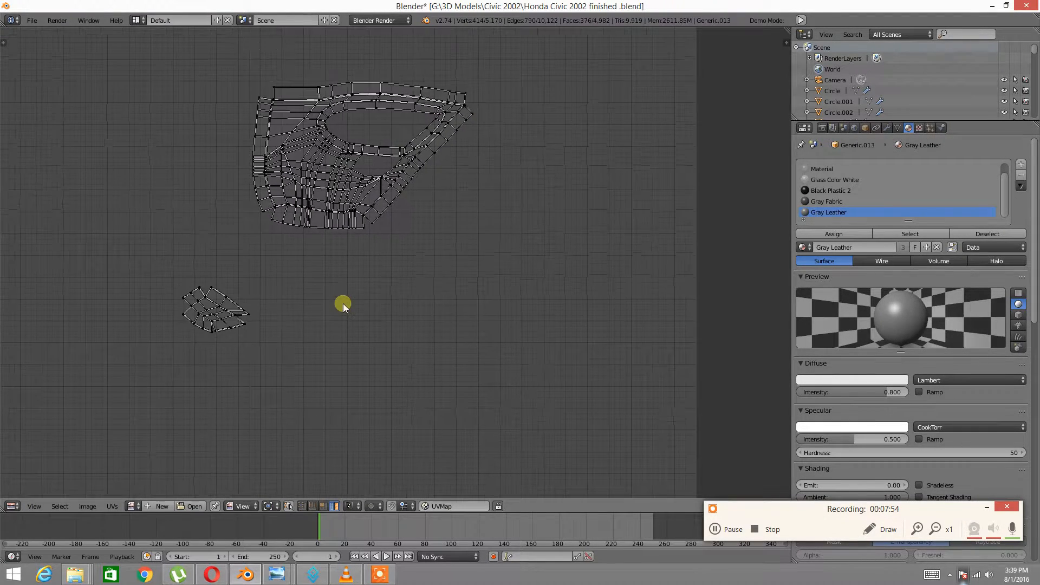
{"action": "left_click", "coordinate": [15, 505]}
{"action": "left_click", "coordinate": [16, 503]}
{"action": "left_click", "coordinate": [19, 502]}
{"action": "left_click", "coordinate": [21, 496]}
{"action": "scroll", "coordinate": [287, 351], "scroll_direction": "up", "scroll_amount": 5}
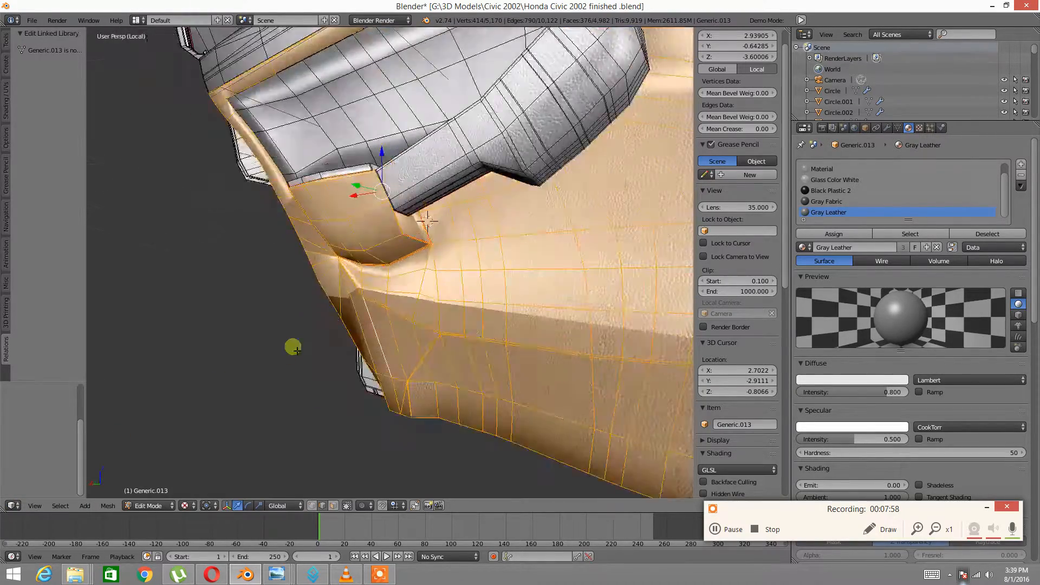
{"action": "scroll", "coordinate": [293, 337], "scroll_direction": "down", "scroll_amount": 3}
{"action": "key", "text": "a"}
{"action": "middle_click_drag", "start_coordinate": [301, 339], "coordinate": [355, 383]}
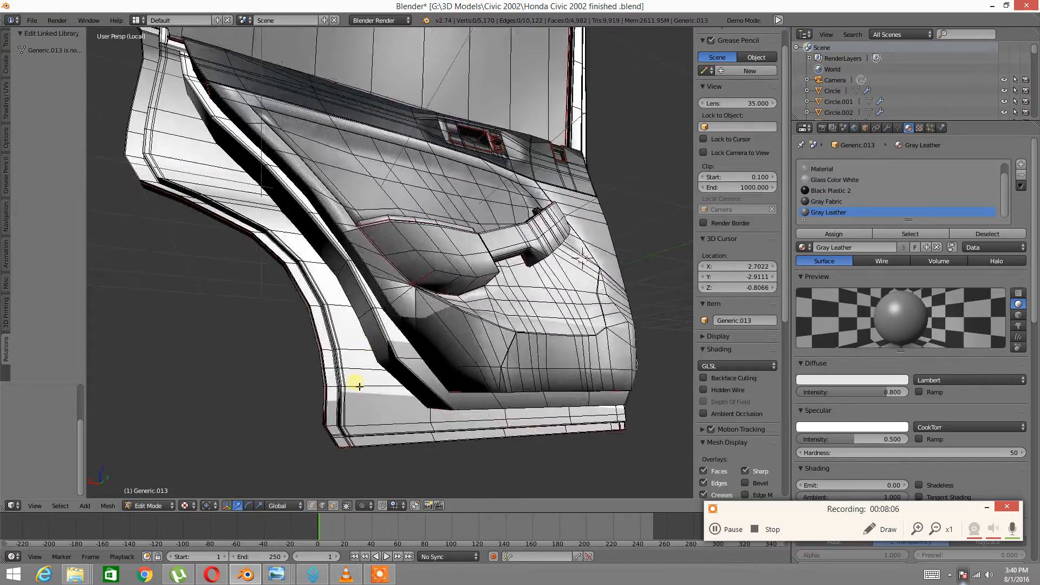
Select the linked outer frame and assign it a new Yellow Silver Texture material slot
{"action": "right_click", "coordinate": [353, 395]}
{"action": "key", "text": "ctrl+l"}
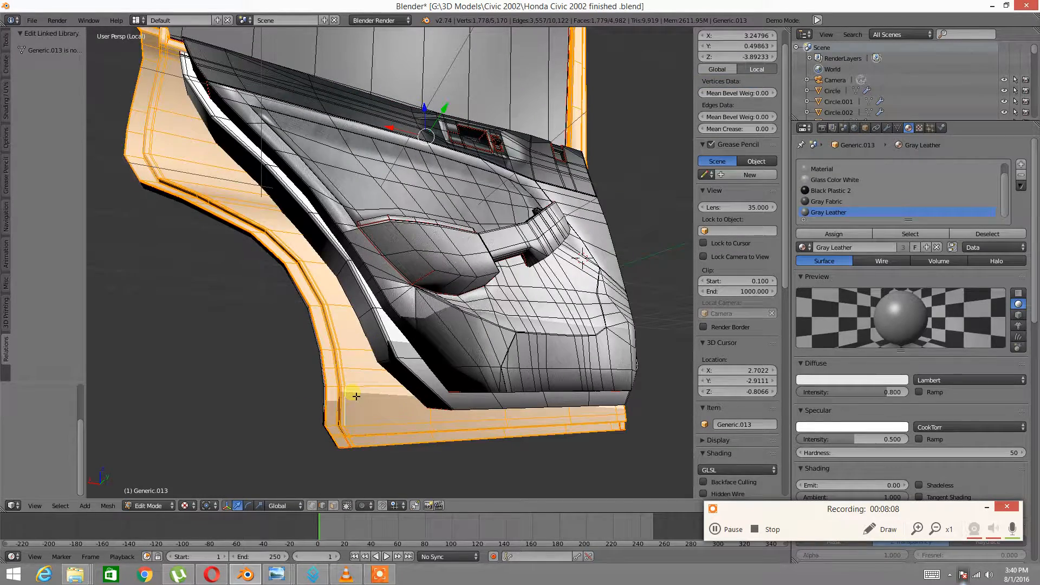
{"action": "middle_click_drag", "start_coordinate": [473, 217], "coordinate": [436, 261]}
{"action": "middle_click_drag", "start_coordinate": [539, 149], "coordinate": [428, 287], "text": "shift"}
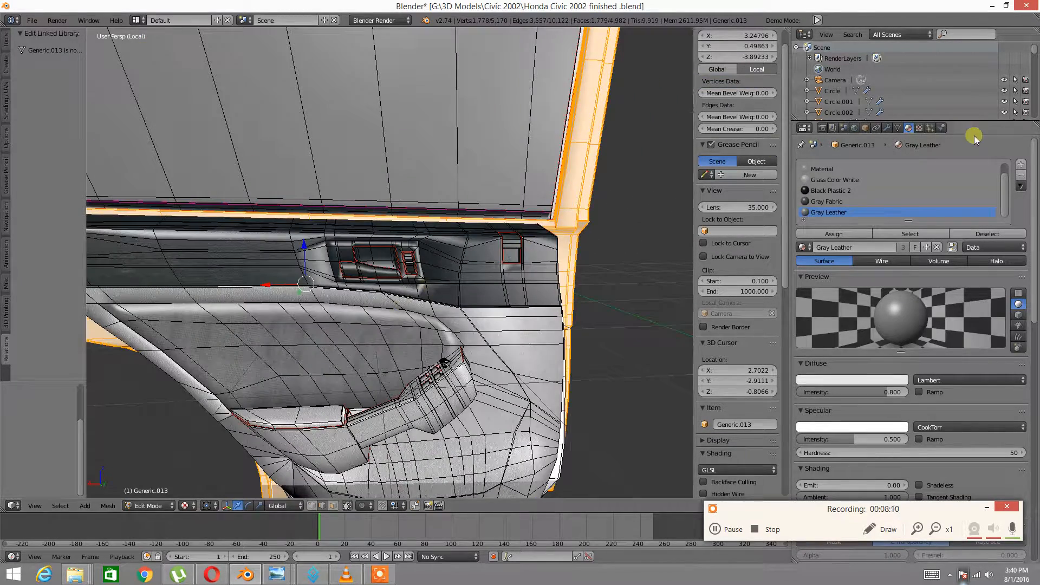
{"action": "left_click", "coordinate": [1022, 164]}
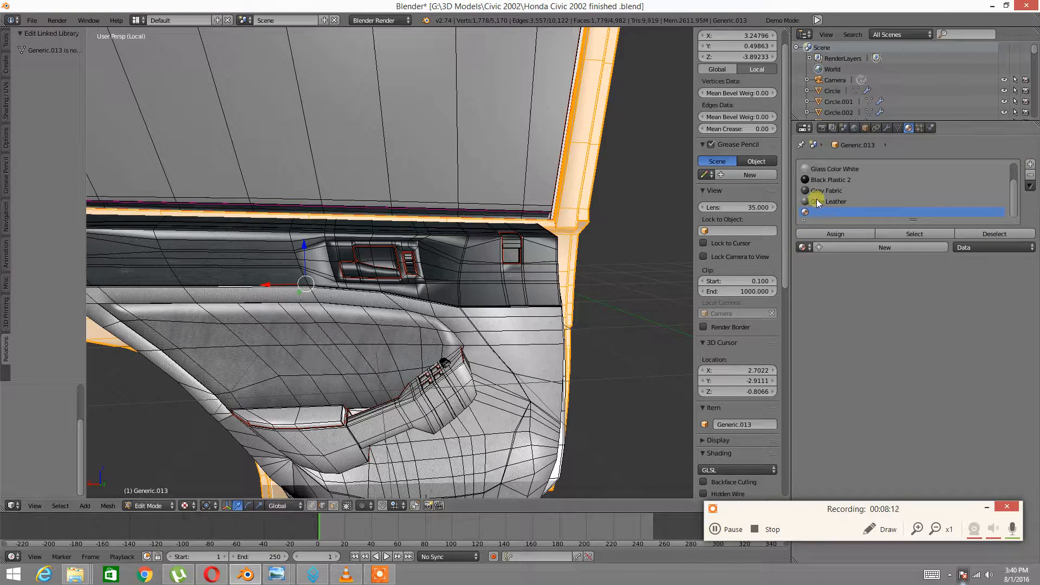
{"action": "left_click", "coordinate": [802, 247]}
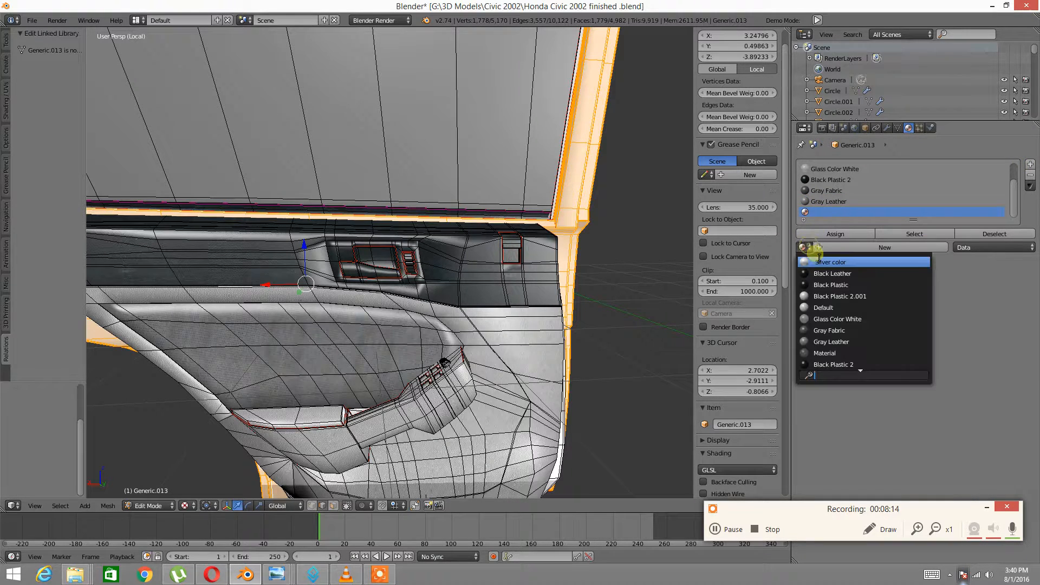
{"action": "scroll", "coordinate": [838, 336], "scroll_direction": "down", "scroll_amount": 15}
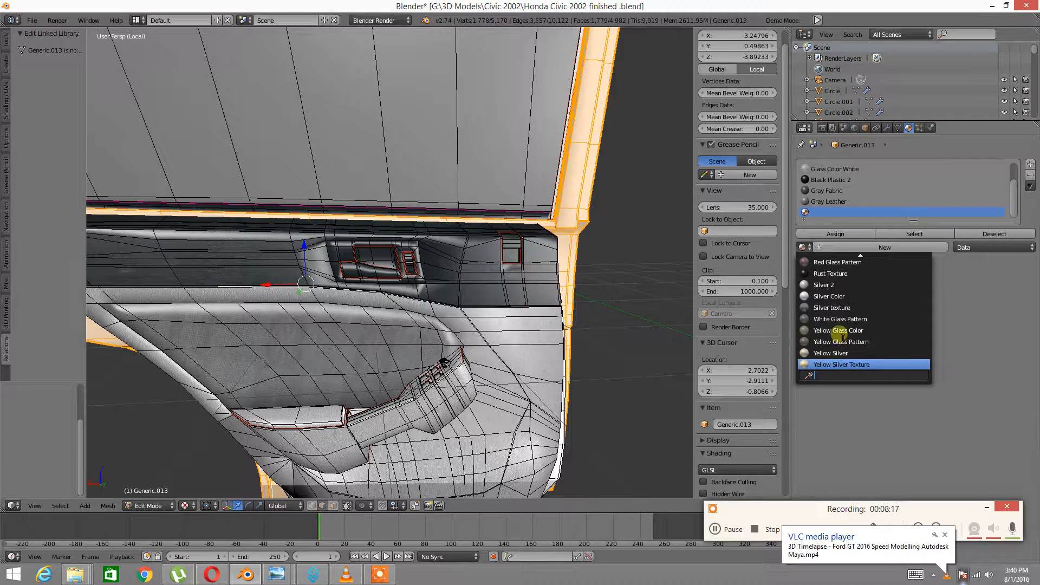
{"action": "left_click", "coordinate": [837, 363]}
{"action": "left_click", "coordinate": [833, 233]}
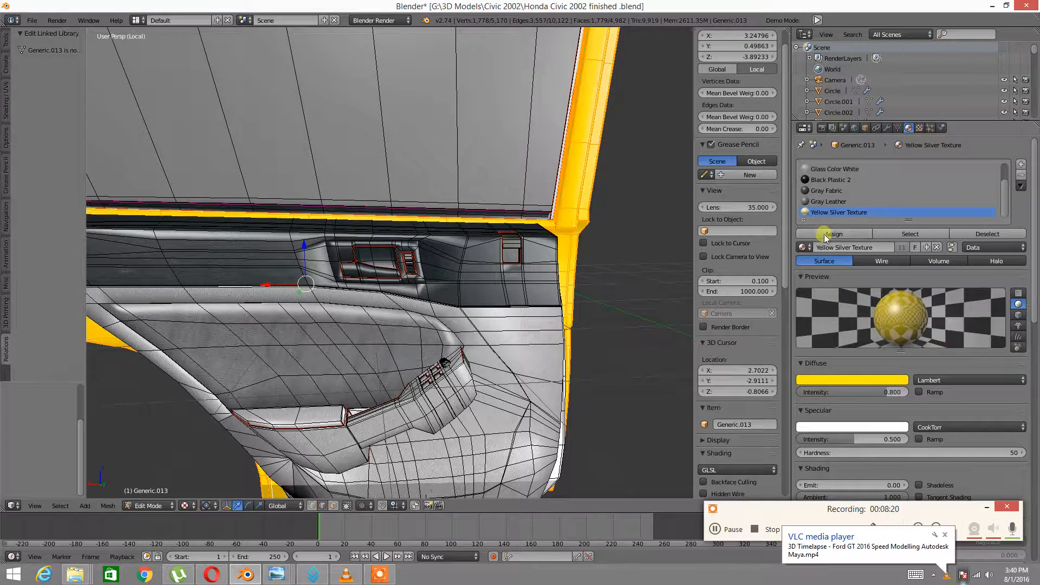
Select the outer door skin plus handle and assign them Yellow Silver Texture
{"action": "scroll", "coordinate": [679, 239], "scroll_direction": "down", "scroll_amount": 5}
{"action": "middle_click_drag", "start_coordinate": [601, 215], "coordinate": [517, 226]}
{"action": "scroll", "coordinate": [518, 225], "scroll_direction": "up", "scroll_amount": 3}
{"action": "middle_click_drag", "start_coordinate": [441, 255], "coordinate": [399, 260]}
{"action": "right_click", "coordinate": [409, 249]}
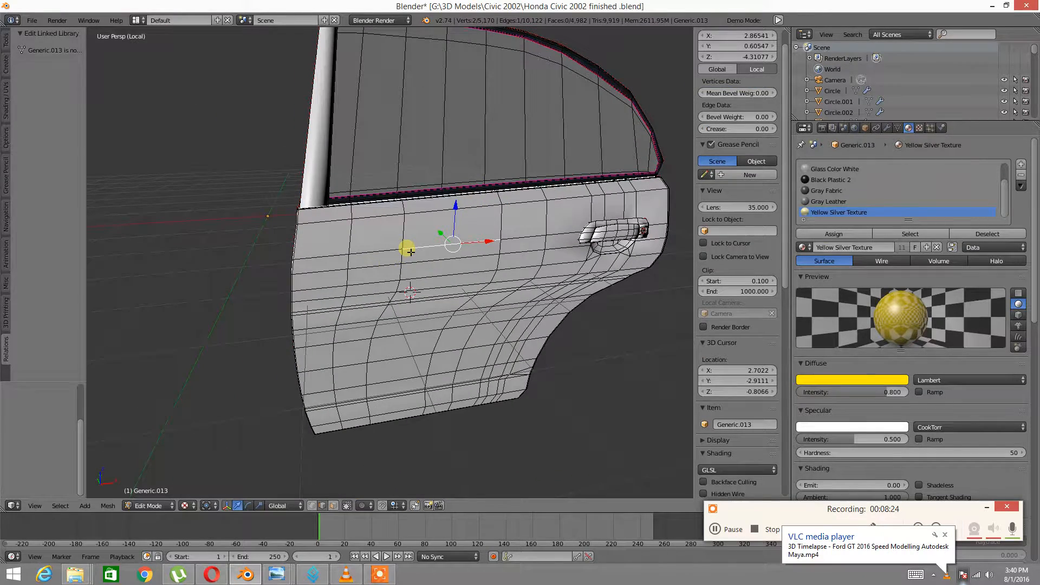
{"action": "key", "text": "ctrl+l"}
{"action": "scroll", "coordinate": [499, 191], "scroll_direction": "up", "scroll_amount": 3}
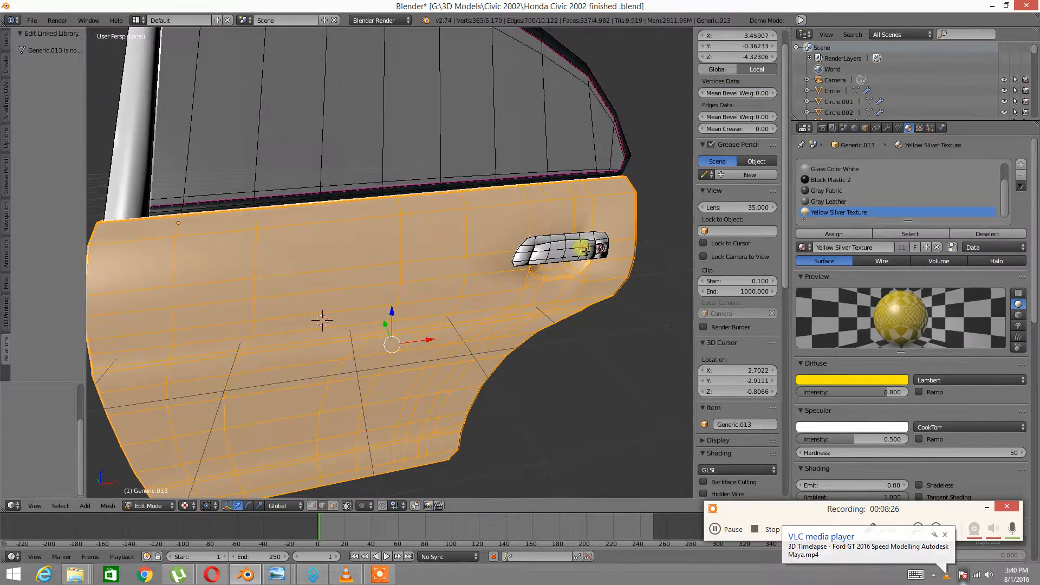
{"action": "key", "text": "l"}
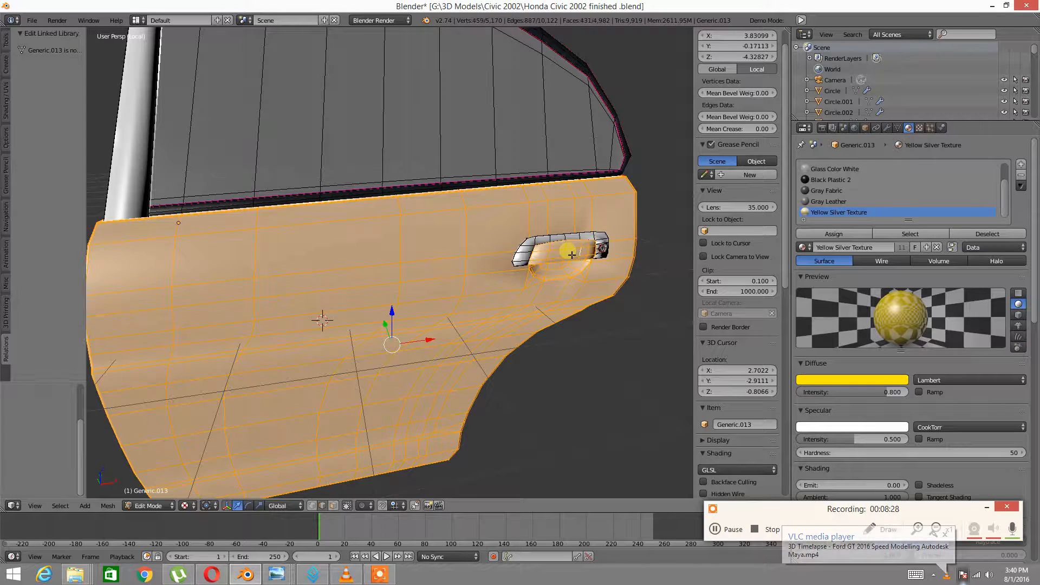
{"action": "left_click", "coordinate": [832, 234]}
Select the whole linked yellow trim piece of the door
{"action": "key", "text": "a"}
{"action": "middle_click_drag", "start_coordinate": [652, 282], "coordinate": [450, 300]}
{"action": "right_click", "coordinate": [292, 273]}
{"action": "key", "text": "a"}
{"action": "right_click", "coordinate": [621, 278]}
{"action": "right_click", "coordinate": [483, 321], "text": "shift"}
{"action": "middle_click_drag", "start_coordinate": [368, 325], "coordinate": [469, 349]}
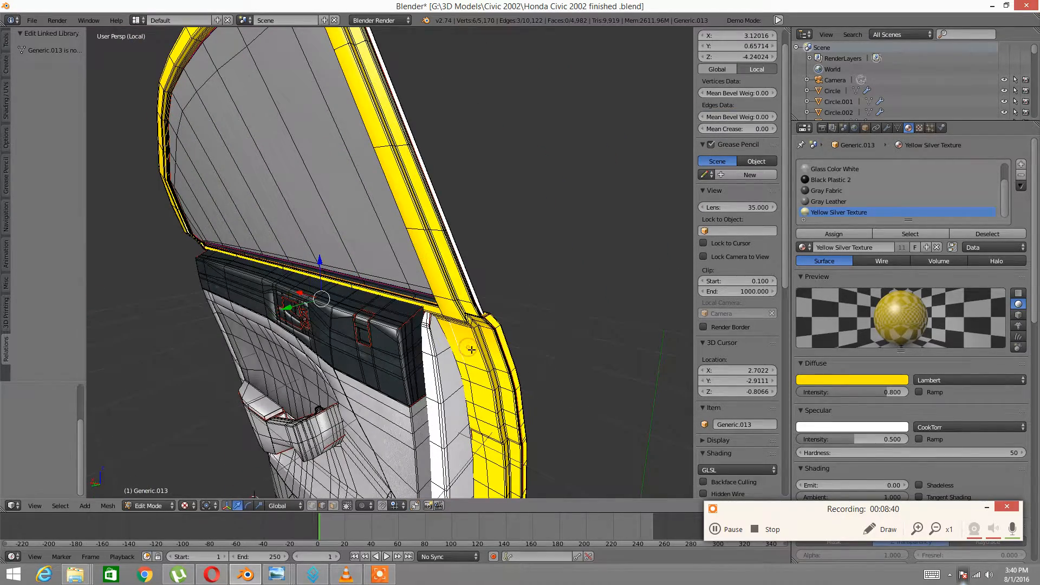
{"action": "key", "text": "ctrl+l"}
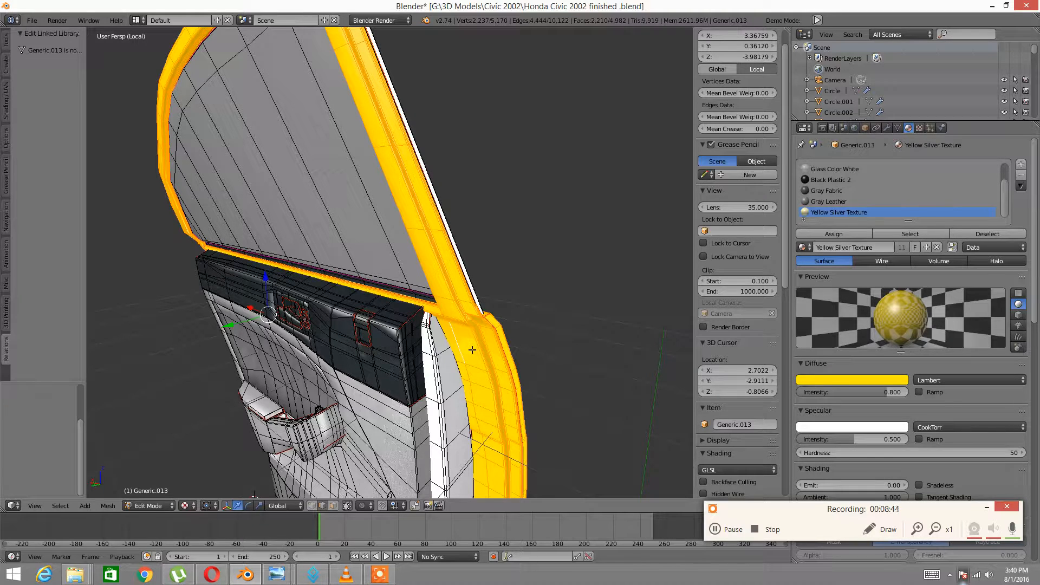
Check the handle edge, then select the door pillar's vertical edge
{"action": "key", "text": "a"}
{"action": "middle_click_drag", "start_coordinate": [572, 310], "coordinate": [445, 334]}
{"action": "middle_click_drag", "start_coordinate": [528, 317], "coordinate": [450, 320]}
{"action": "middle_click_drag", "start_coordinate": [612, 295], "coordinate": [422, 255], "text": "shift"}
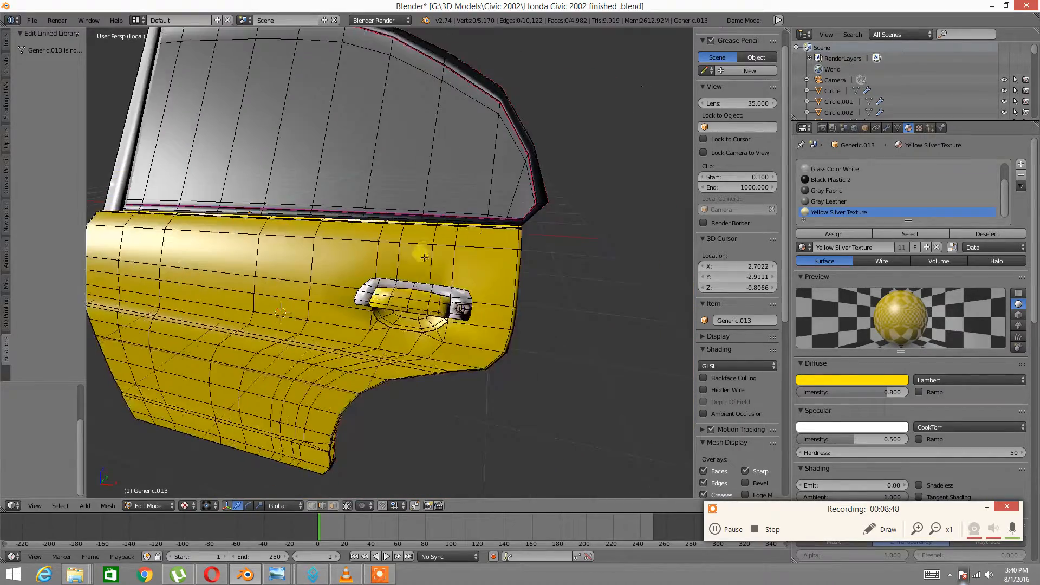
{"action": "scroll", "coordinate": [489, 308], "scroll_direction": "up", "scroll_amount": 4}
{"action": "right_click", "coordinate": [489, 308]}
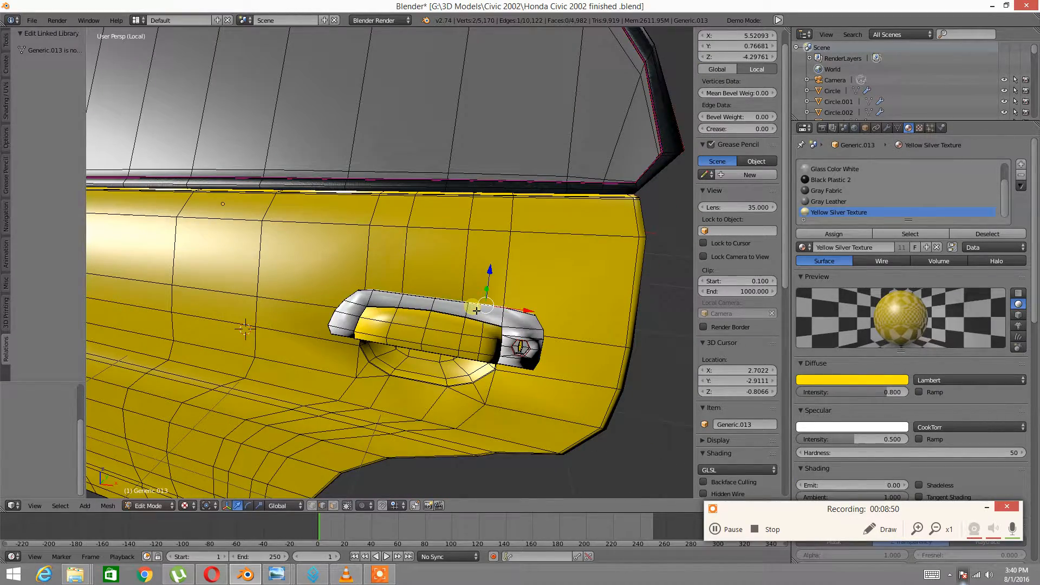
{"action": "scroll", "coordinate": [475, 310], "scroll_direction": "down", "scroll_amount": 3}
{"action": "middle_click_drag", "start_coordinate": [475, 310], "coordinate": [330, 324]}
{"action": "scroll", "coordinate": [330, 323], "scroll_direction": "up", "scroll_amount": 2}
{"action": "right_click", "coordinate": [281, 294]}
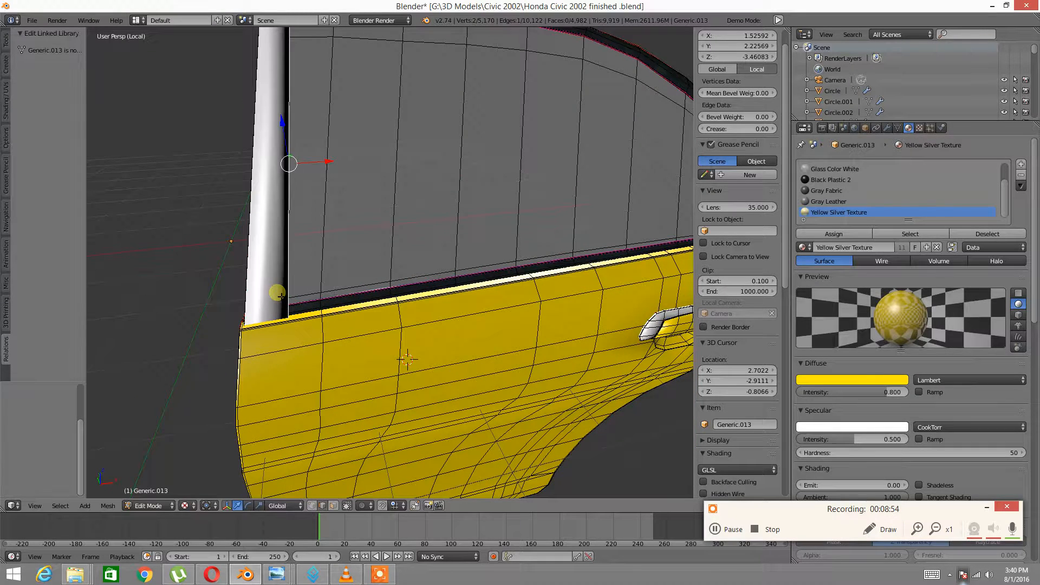
Assign Black Plastic 2 to the whole connected front pillar
{"action": "key", "text": "ctrl+l"}
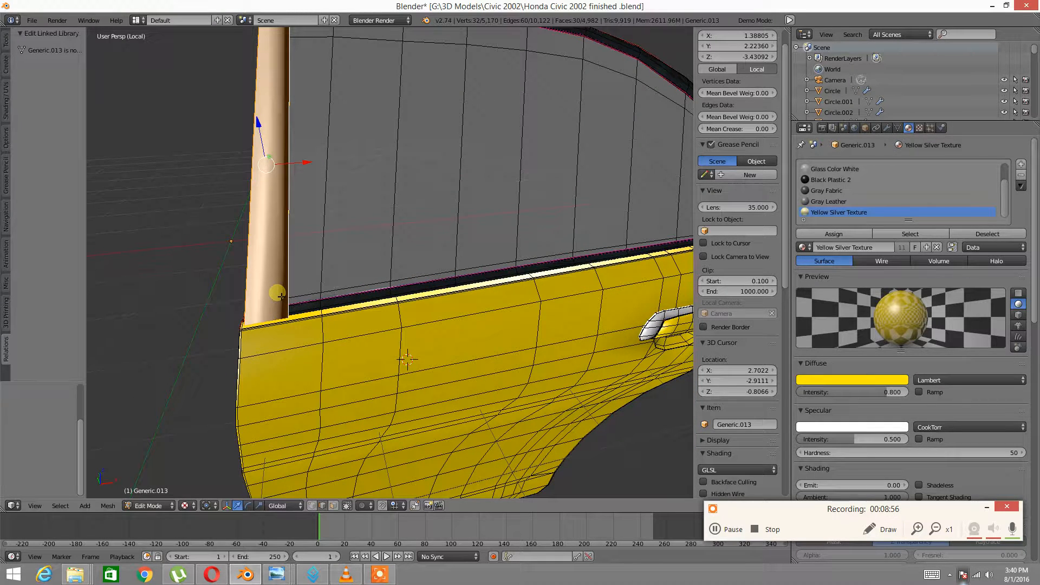
{"action": "left_click", "coordinate": [834, 179]}
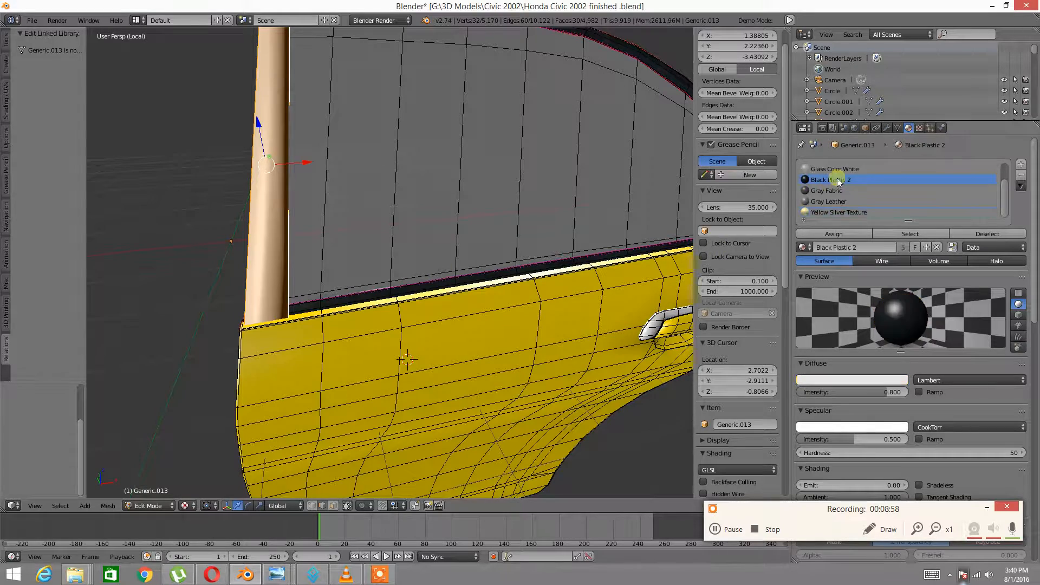
{"action": "left_click", "coordinate": [834, 233]}
{"action": "middle_click_drag", "start_coordinate": [330, 227], "coordinate": [563, 325]}
{"action": "key", "text": "a"}
Zoom to the handle in wireframe shading with face select mode
{"action": "scroll", "coordinate": [471, 283], "scroll_direction": "up", "scroll_amount": 4}
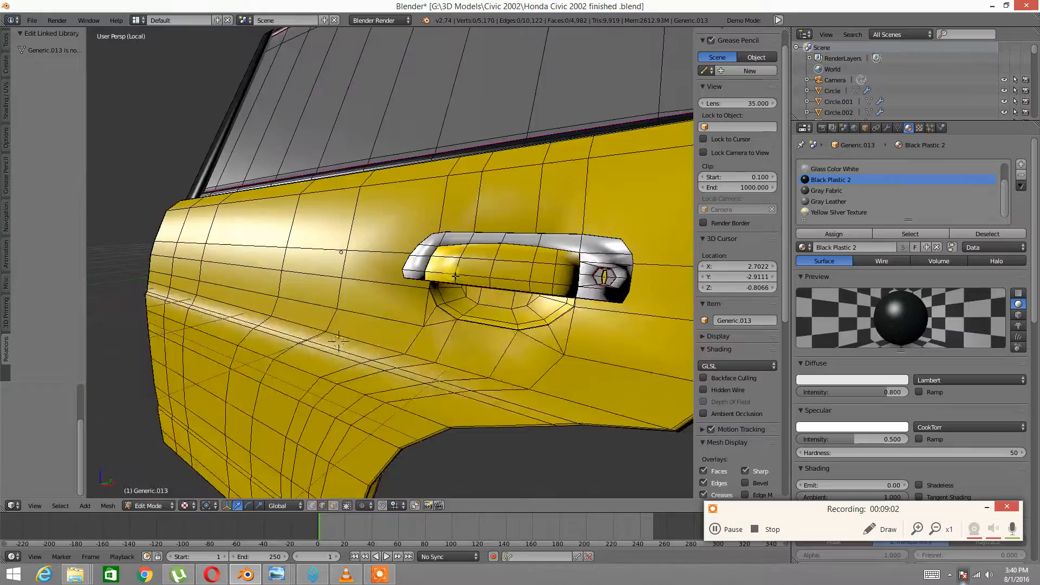
{"action": "scroll", "coordinate": [496, 269], "scroll_direction": "up", "scroll_amount": 7}
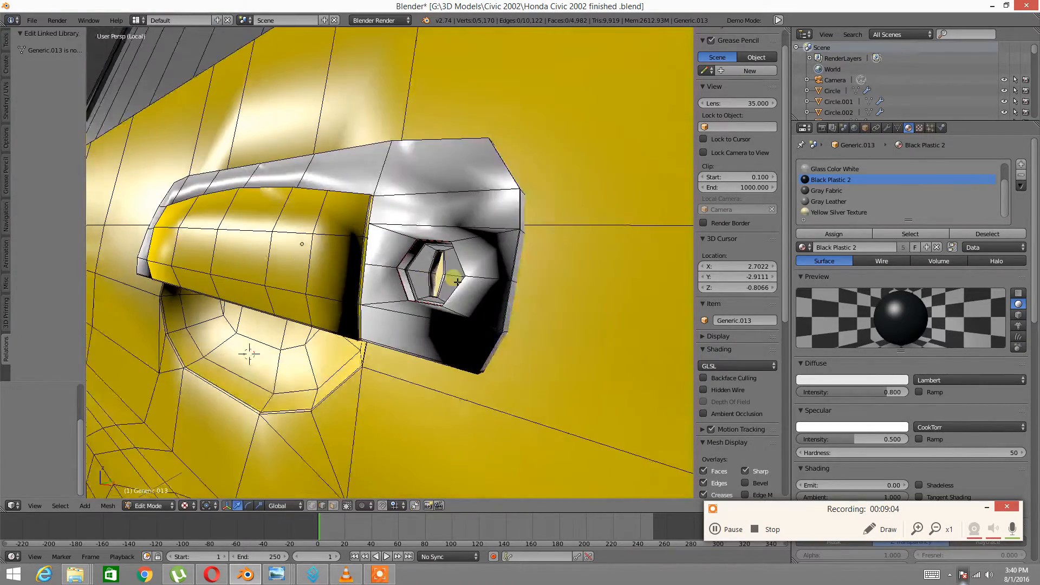
{"action": "scroll", "coordinate": [458, 281], "scroll_direction": "down", "scroll_amount": 3}
{"action": "key", "text": "z"}
{"action": "left_click", "coordinate": [555, 280]}
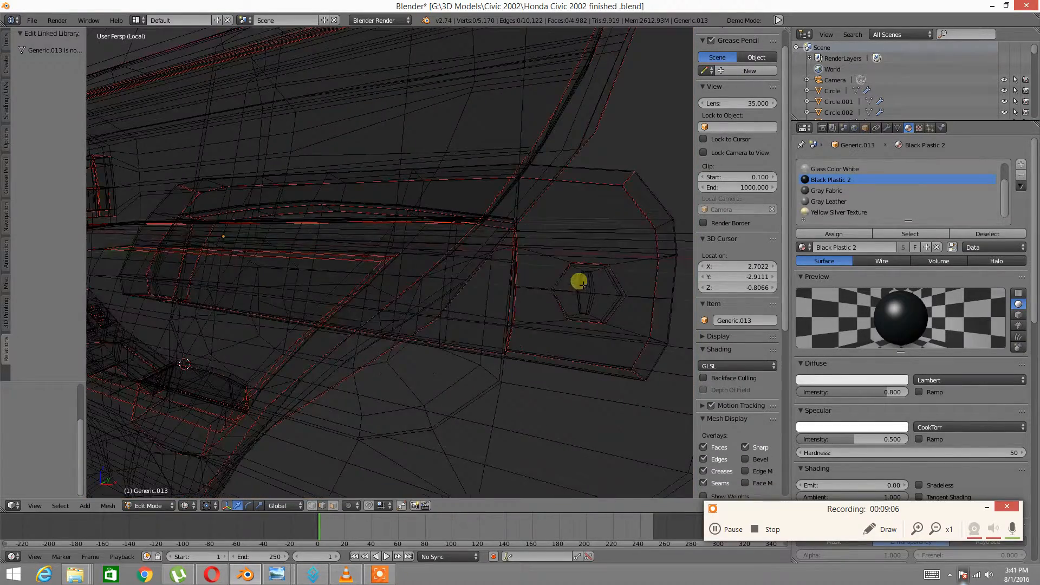
{"action": "middle_click_drag", "start_coordinate": [579, 282], "coordinate": [541, 277]}
{"action": "key", "text": "ctrl+Tab"}
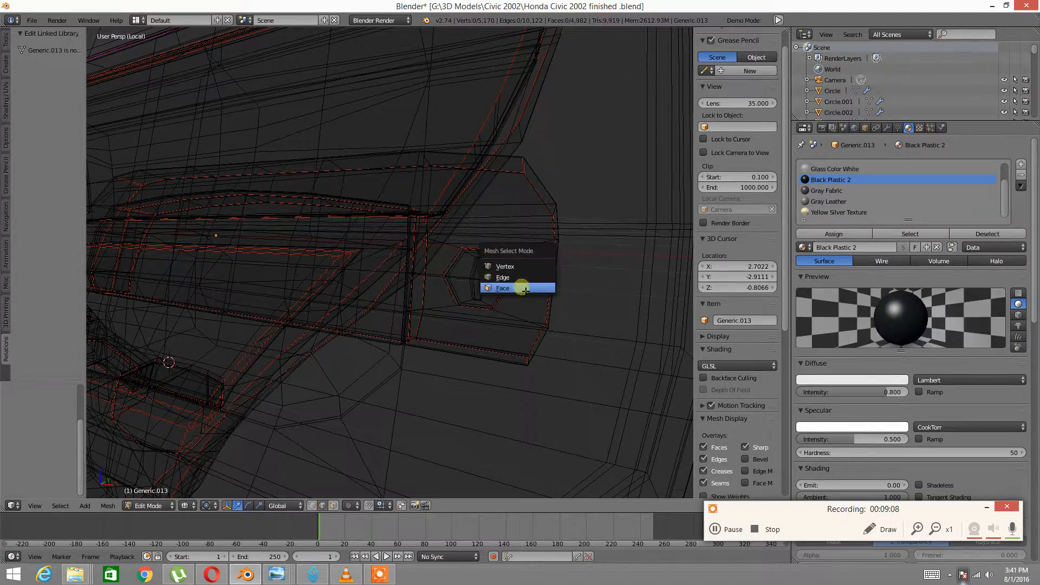
{"action": "left_click", "coordinate": [521, 286]}
Select the faces inside the handle's lock hole, returning to solid shading
{"action": "right_click", "coordinate": [486, 274]}
{"action": "right_click", "coordinate": [498, 282], "text": "shift"}
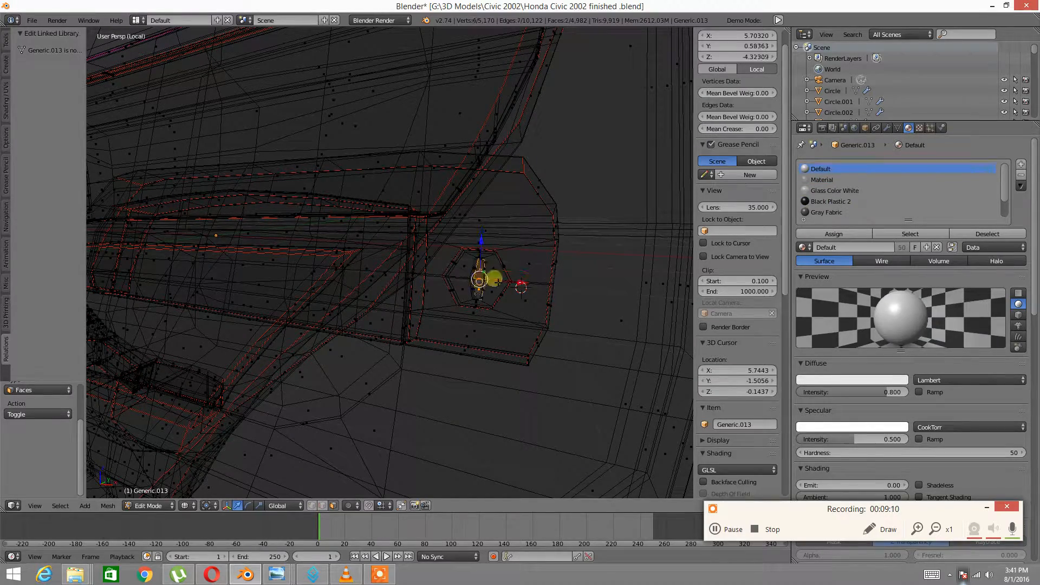
{"action": "middle_click_drag", "start_coordinate": [509, 302], "coordinate": [529, 274]}
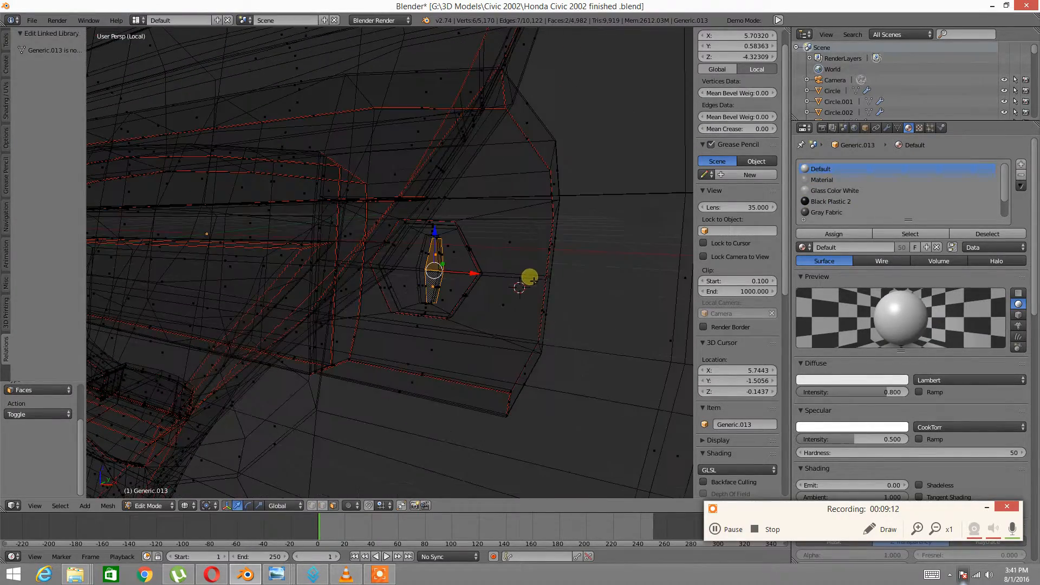
{"action": "key", "text": "z"}
{"action": "left_click", "coordinate": [530, 337]}
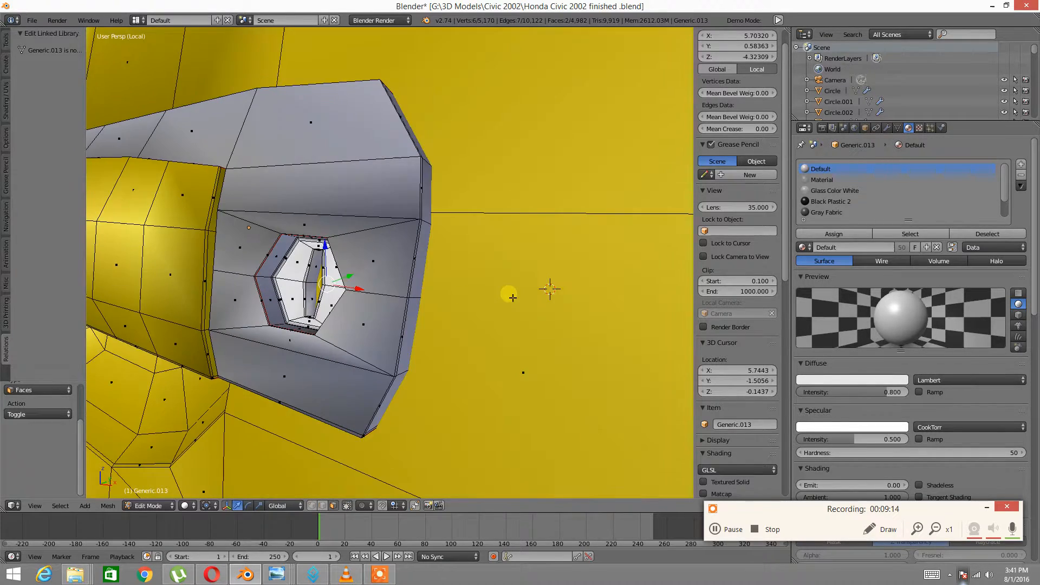
{"action": "right_click", "coordinate": [461, 292], "text": "shift"}
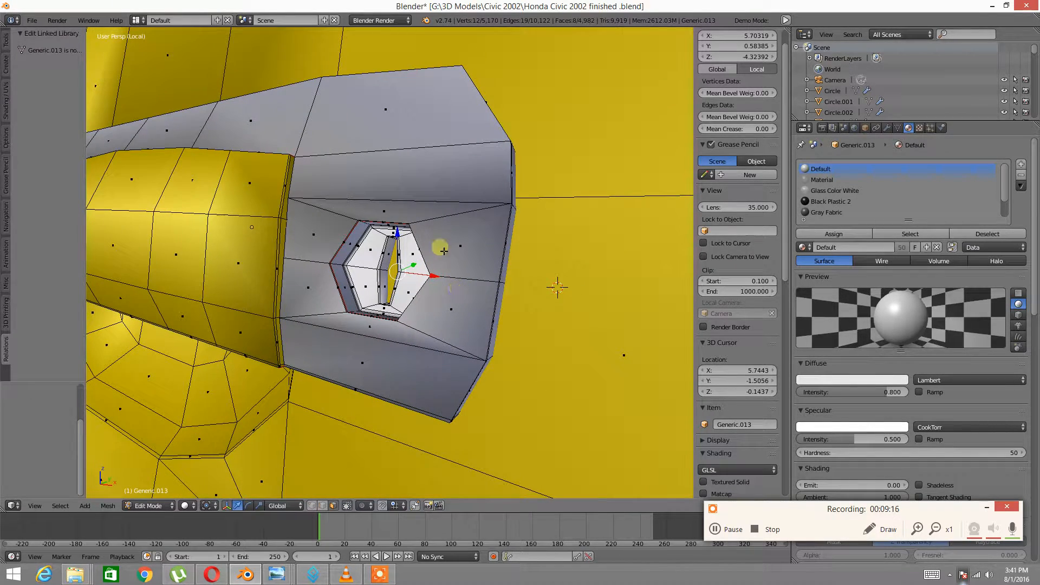
Set transform orientation to Normal and extrude the lock faces slightly
{"action": "left_click", "coordinate": [276, 505]}
{"action": "left_click", "coordinate": [293, 464]}
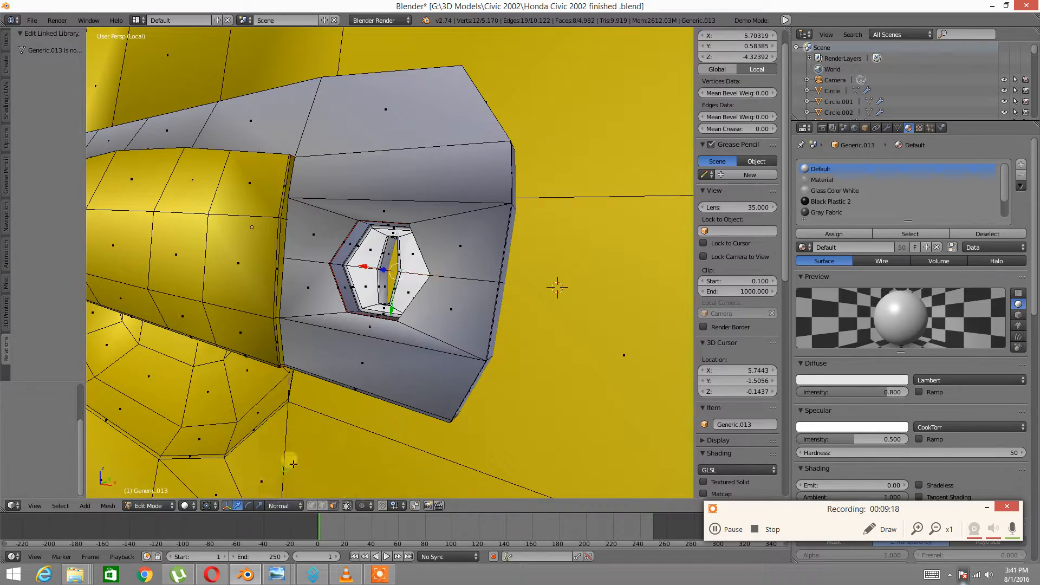
{"action": "middle_click_drag", "start_coordinate": [424, 296], "coordinate": [390, 305]}
{"action": "key", "text": "e"}
{"action": "left_click", "coordinate": [399, 304]}
{"action": "key", "text": "a"}
Select the inner strip faces and grow the selection to the whole hexagonal lock
{"action": "scroll", "coordinate": [391, 305], "scroll_direction": "up", "scroll_amount": 6}
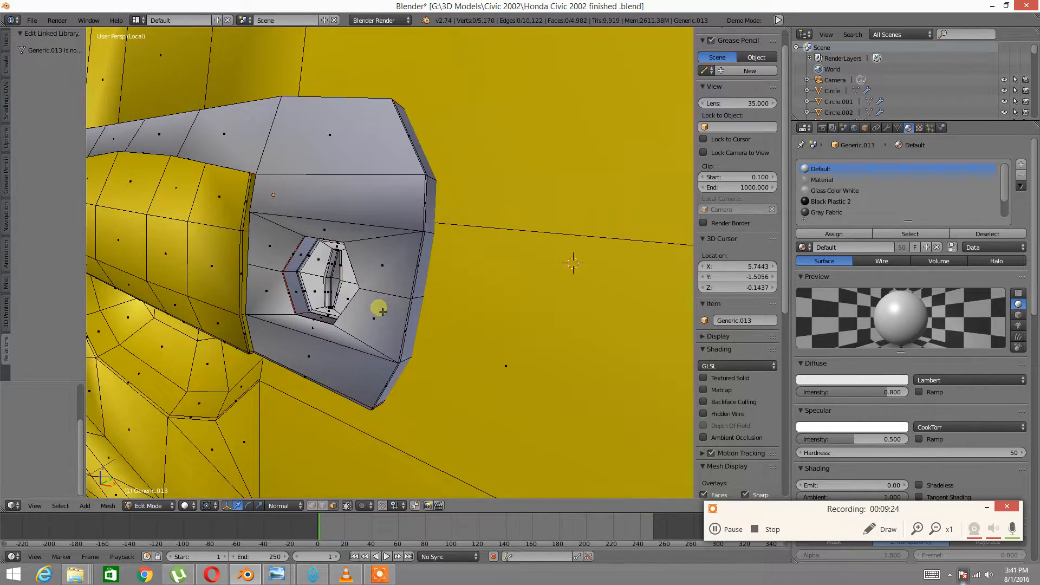
{"action": "key", "text": "ctrl+Tab"}
{"action": "left_click", "coordinate": [369, 308]}
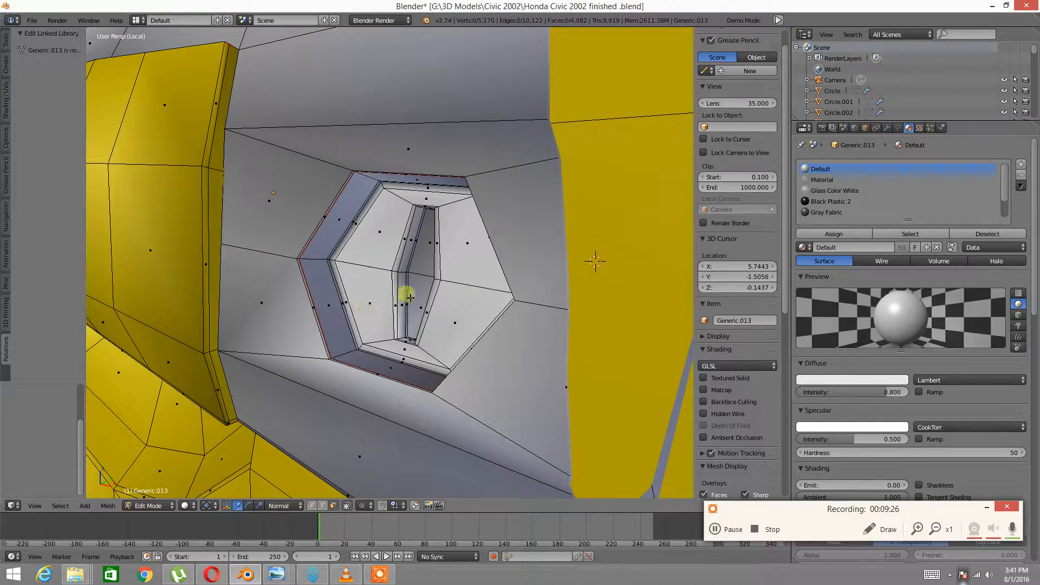
{"action": "left_click", "coordinate": [412, 273]}
{"action": "left_click", "coordinate": [416, 288], "text": "shift"}
{"action": "key", "text": "ctrl+KP_Add"}
{"action": "key", "text": "ctrl+KP_Add"}
{"action": "key", "text": "ctrl+KP_Add"}
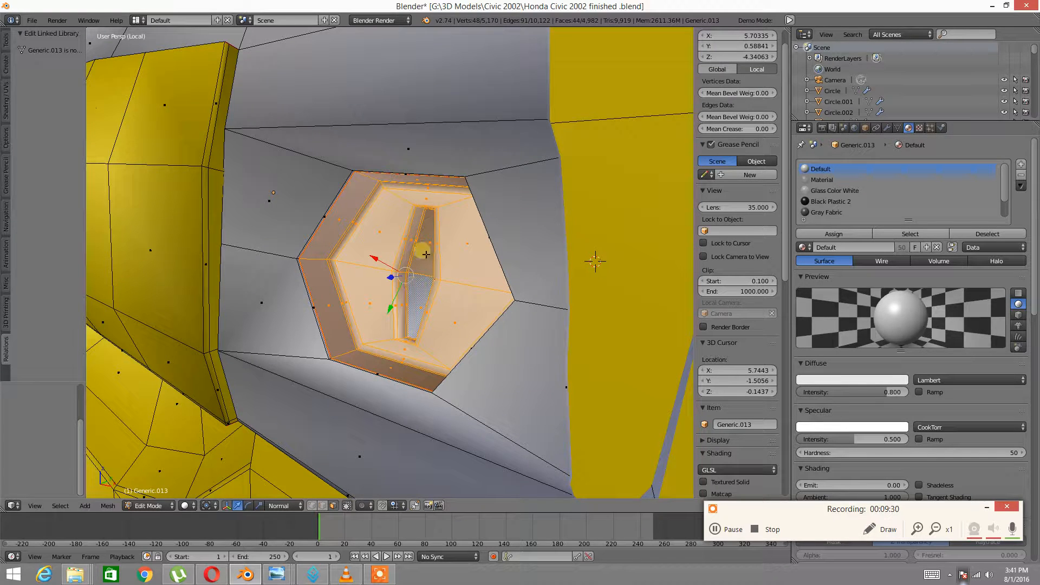
Add a new material slot with Silver Color and assign it to the hexagon faces
{"action": "left_click", "coordinate": [1021, 164]}
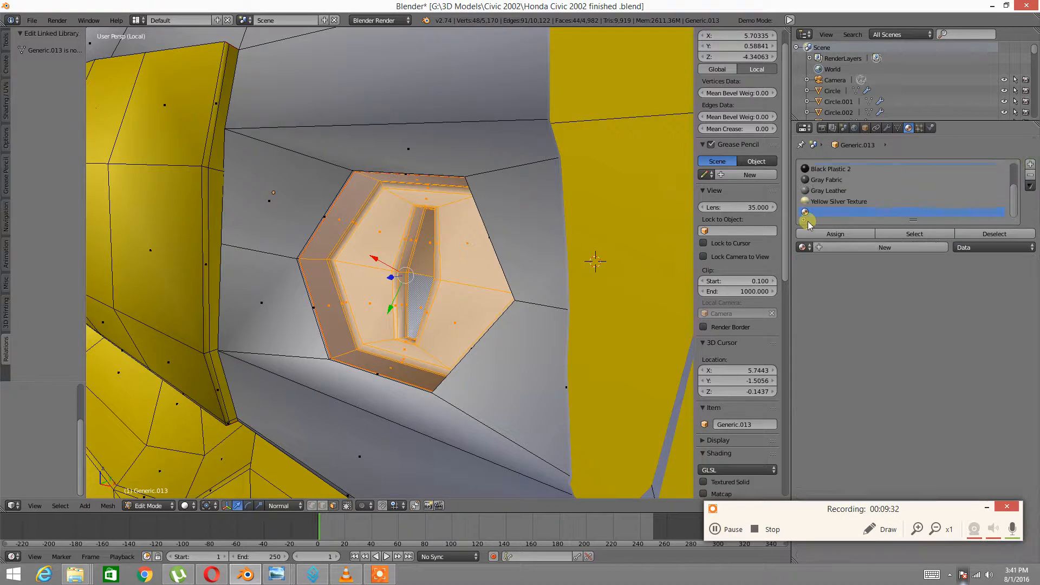
{"action": "left_click", "coordinate": [803, 247]}
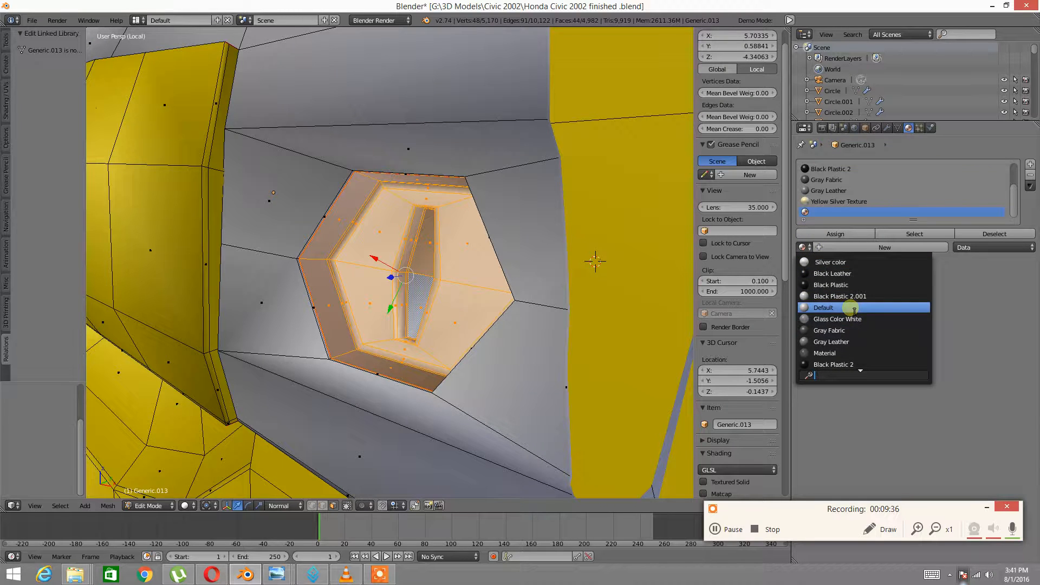
{"action": "scroll", "coordinate": [855, 319], "scroll_direction": "down", "scroll_amount": 10}
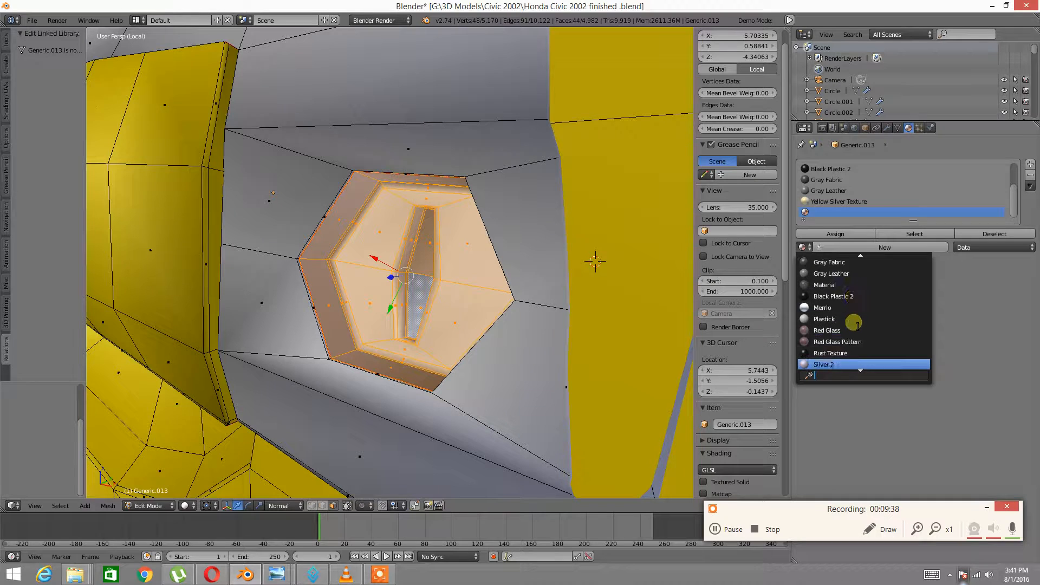
{"action": "scroll", "coordinate": [853, 330], "scroll_direction": "down", "scroll_amount": 4}
{"action": "scroll", "coordinate": [852, 336], "scroll_direction": "down", "scroll_amount": 4}
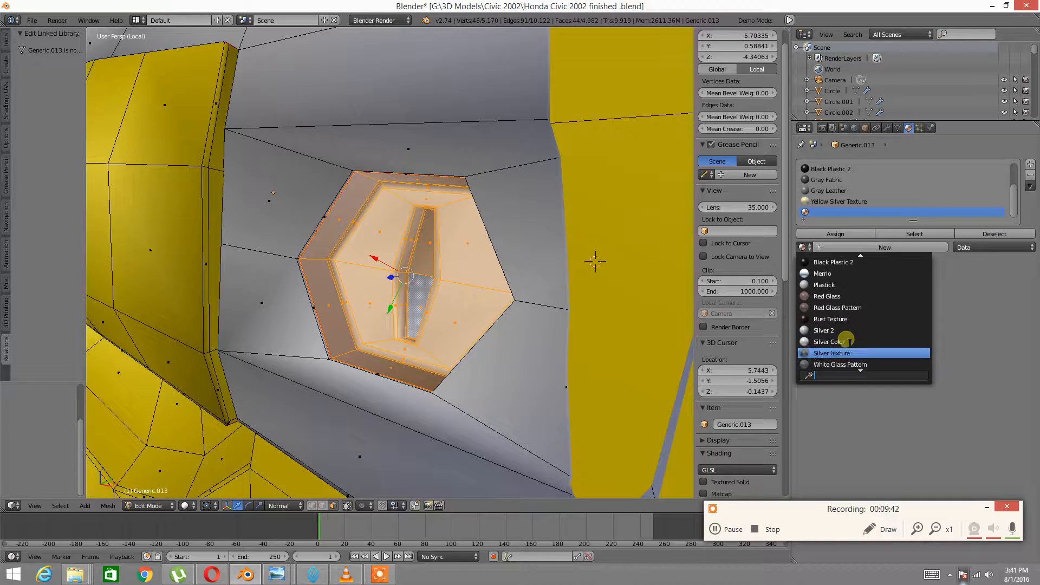
{"action": "scroll", "coordinate": [849, 342], "scroll_direction": "down", "scroll_amount": 1}
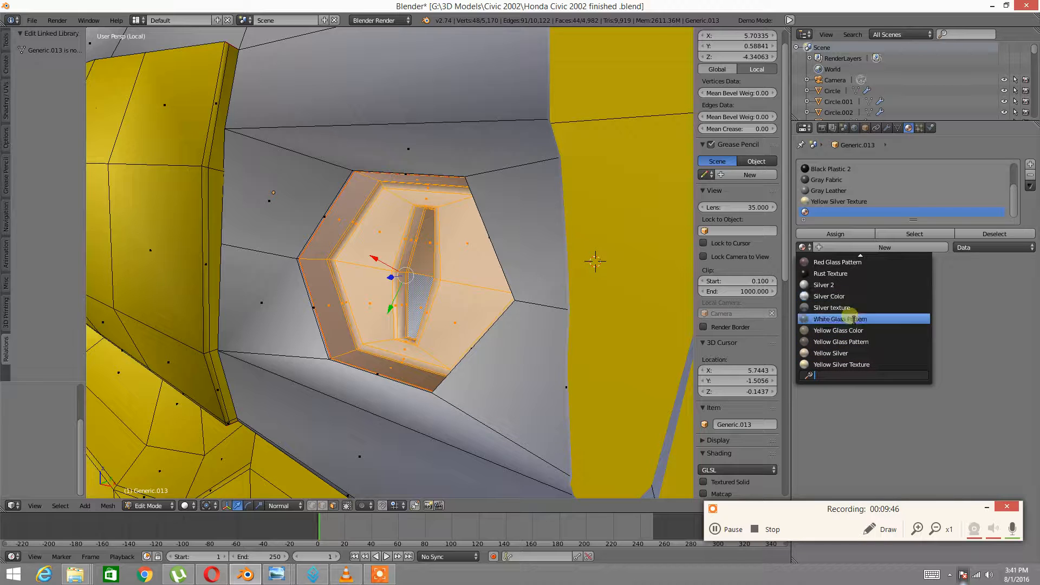
{"action": "left_click", "coordinate": [833, 297]}
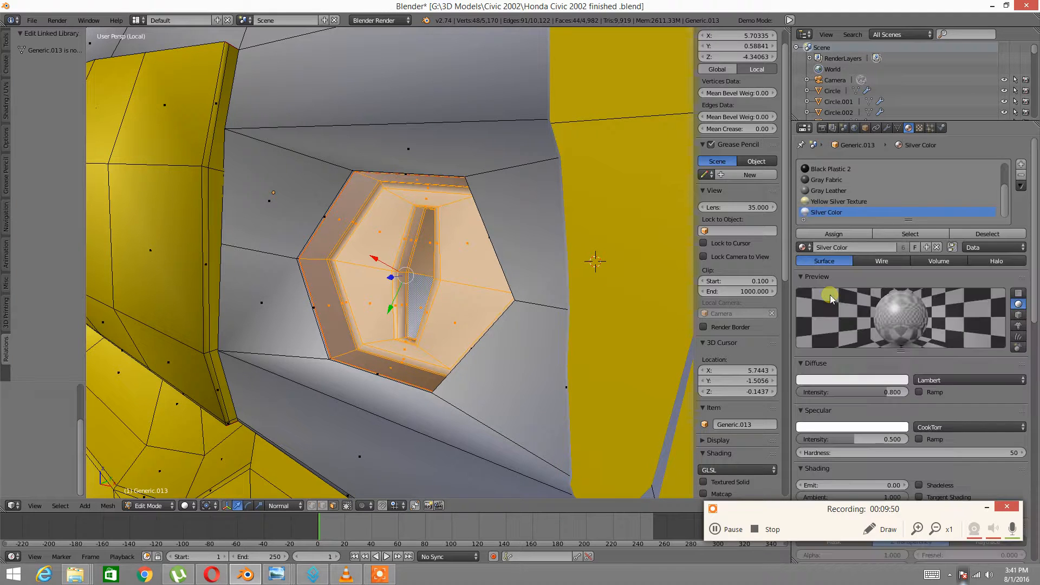
{"action": "left_click", "coordinate": [822, 235]}
{"action": "middle_click_drag", "start_coordinate": [496, 278], "coordinate": [510, 281]}
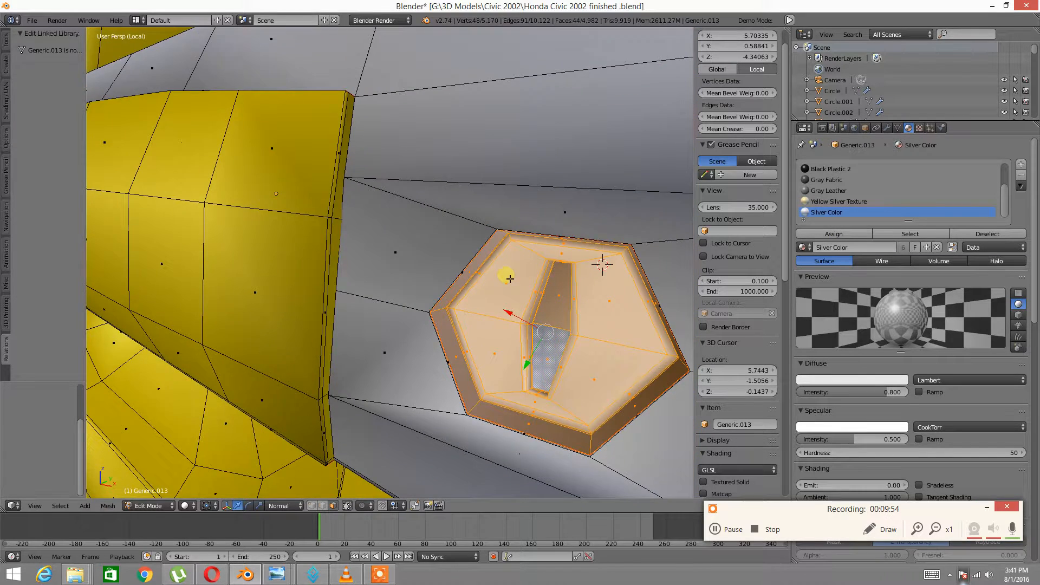
Grow the selection to the whole handle and hide everything else
{"action": "scroll", "coordinate": [510, 279], "scroll_direction": "down", "scroll_amount": 5}
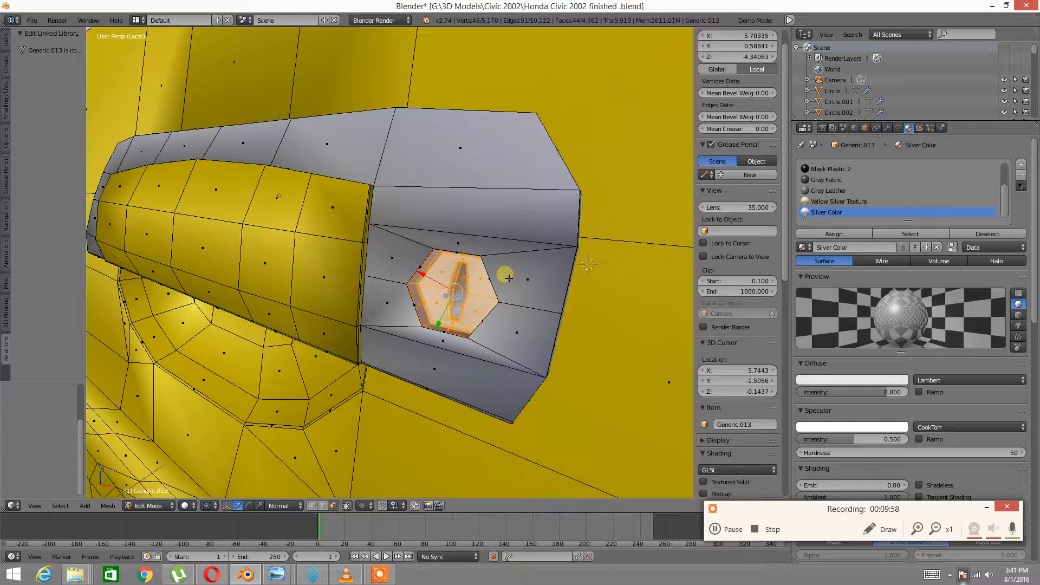
{"action": "key", "text": "ctrl+KP_Add"}
{"action": "key", "text": "ctrl+l"}
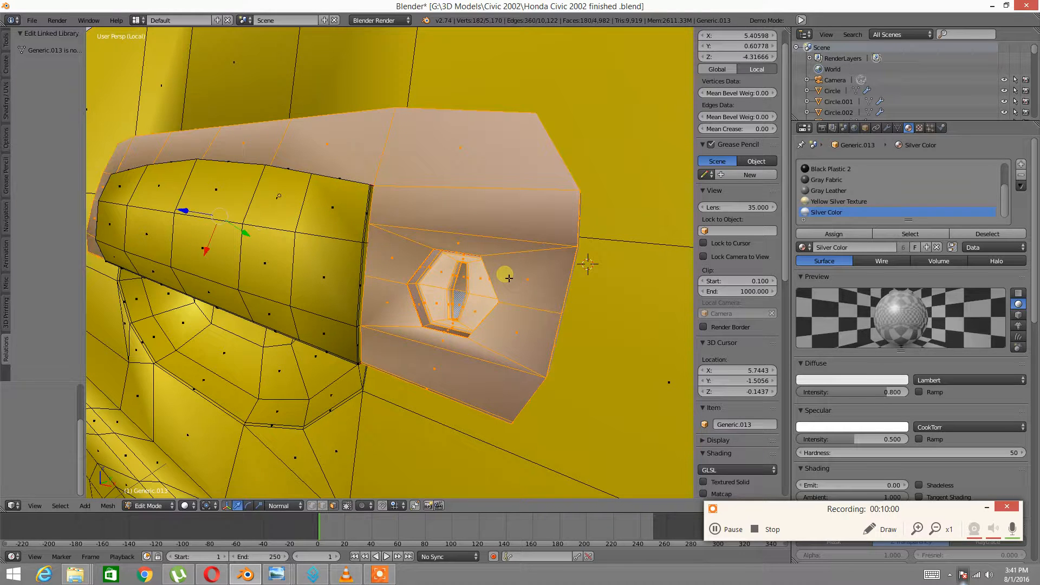
{"action": "key", "text": "ctrl+i"}
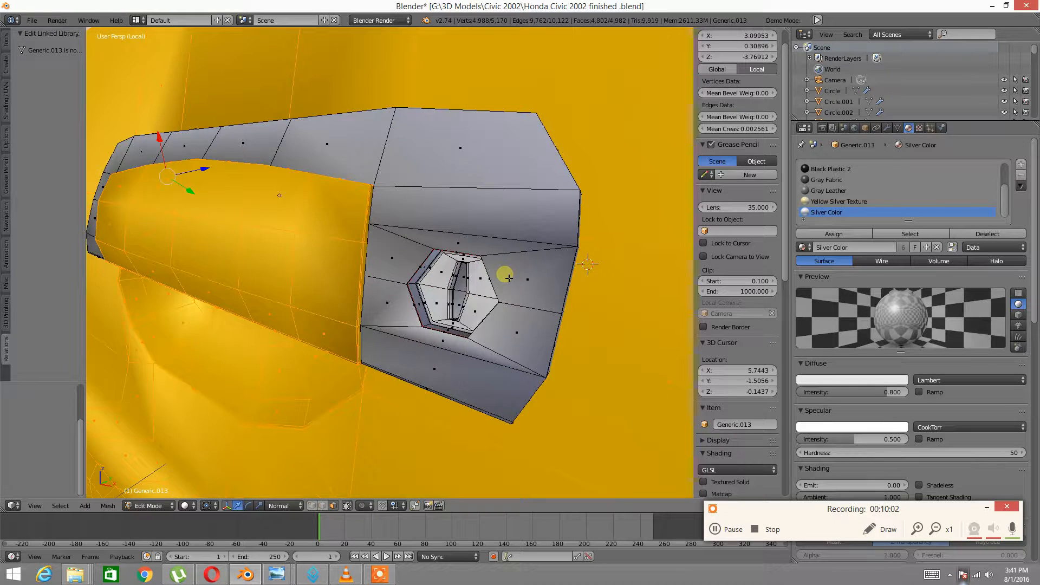
{"action": "key", "text": "h"}
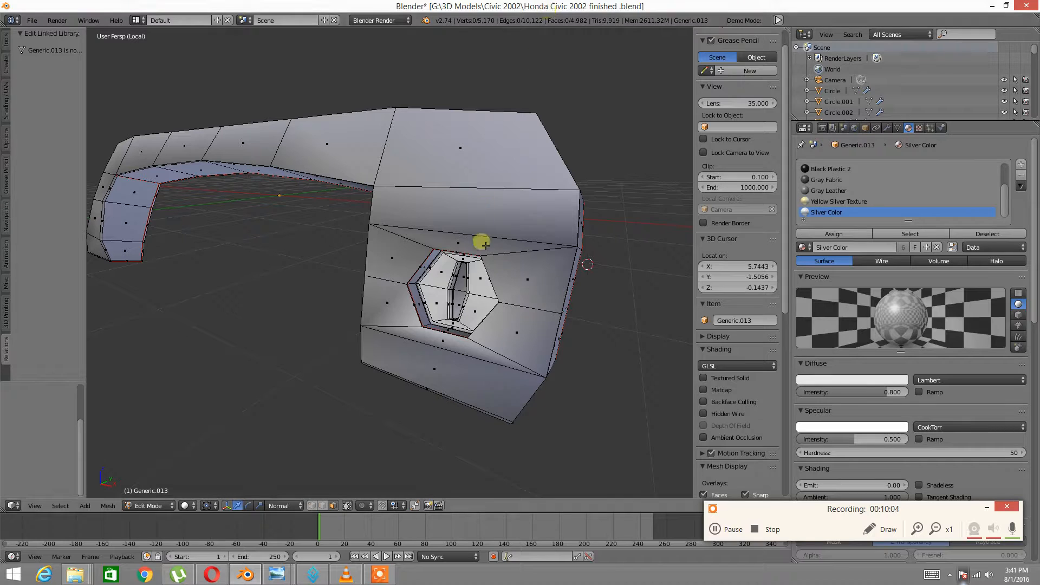
Select the lock, invert to the handle body, and assign it Yellow Silver Texture
{"action": "right_click", "coordinate": [469, 269]}
{"action": "key", "text": "ctrl+l"}
{"action": "key", "text": "l"}
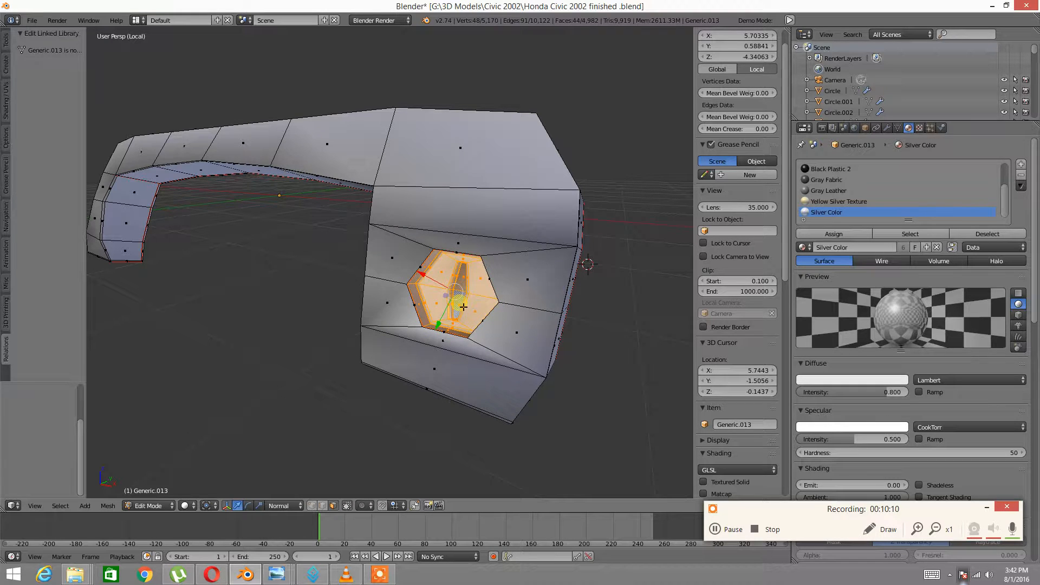
{"action": "key", "text": "ctrl+i"}
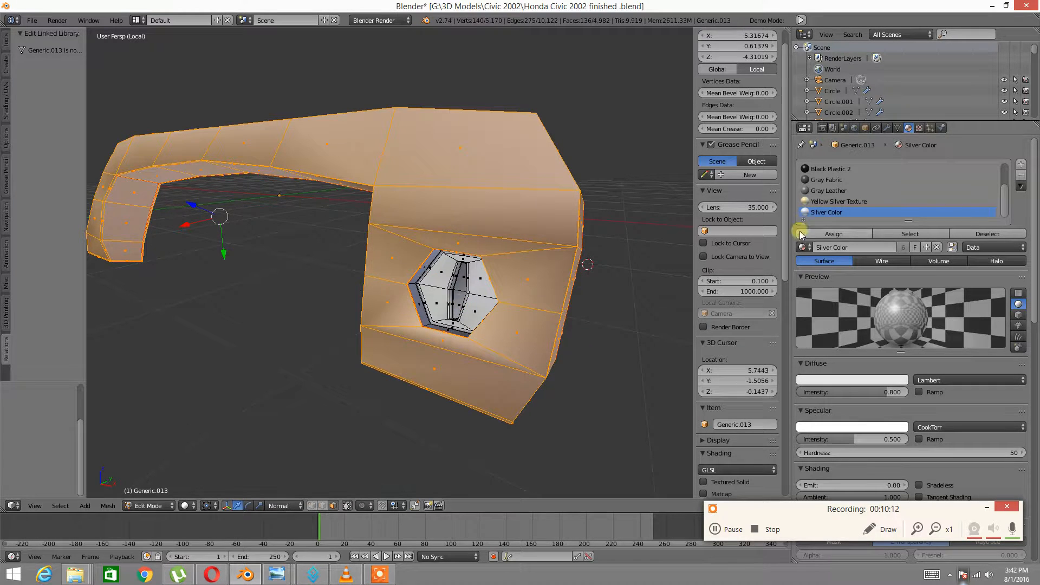
{"action": "left_click", "coordinate": [820, 202]}
{"action": "left_click", "coordinate": [822, 234]}
{"action": "left_click", "coordinate": [714, 191]}
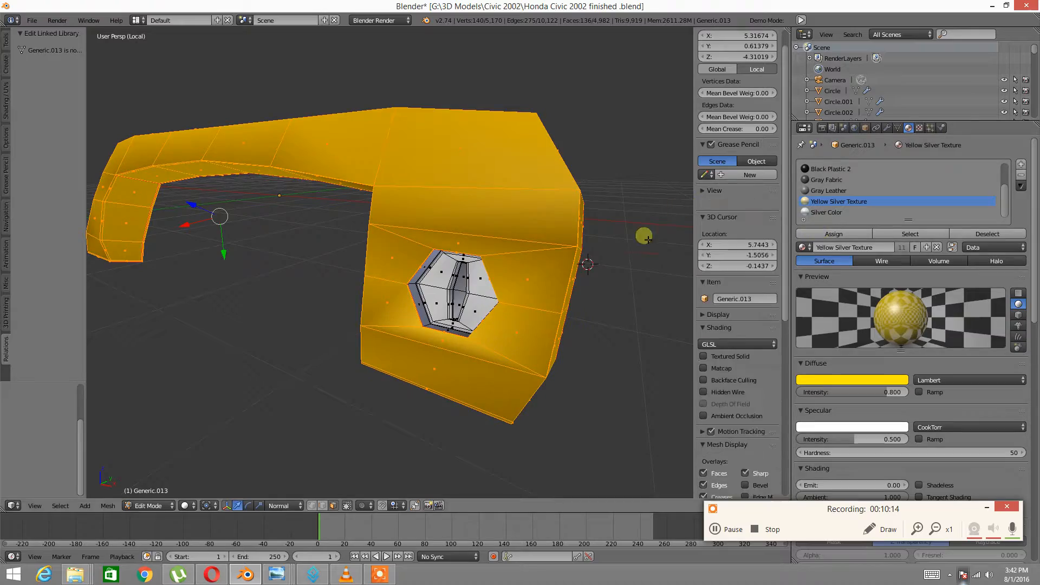
{"action": "key", "text": "a"}
{"action": "middle_click_drag", "start_coordinate": [475, 281], "coordinate": [297, 283]}
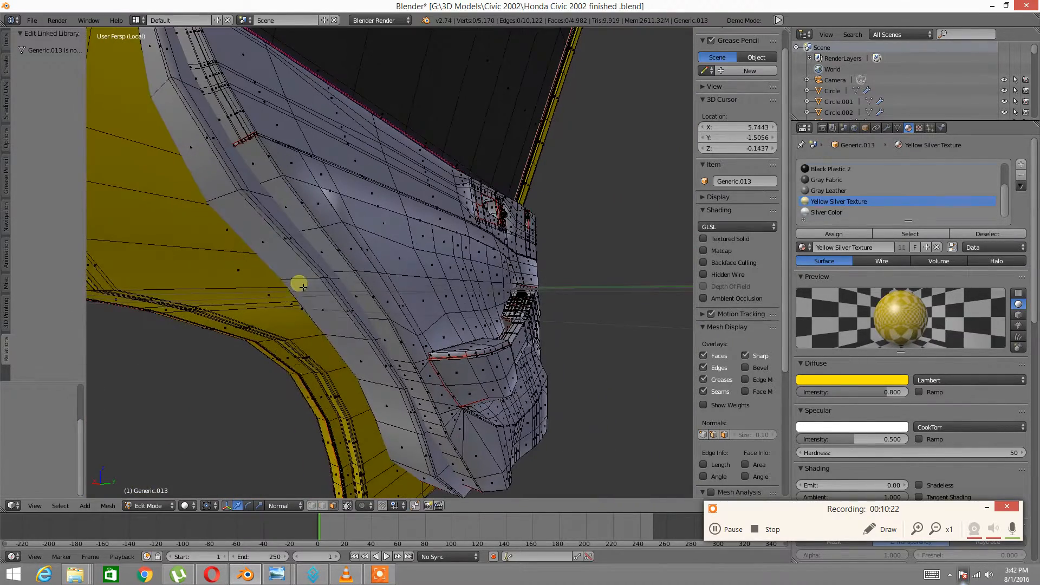
Select the linked inner trim strip faces and assign them Yellow Silver Texture
{"action": "right_click", "coordinate": [301, 286]}
{"action": "key", "text": "ctrl+l"}
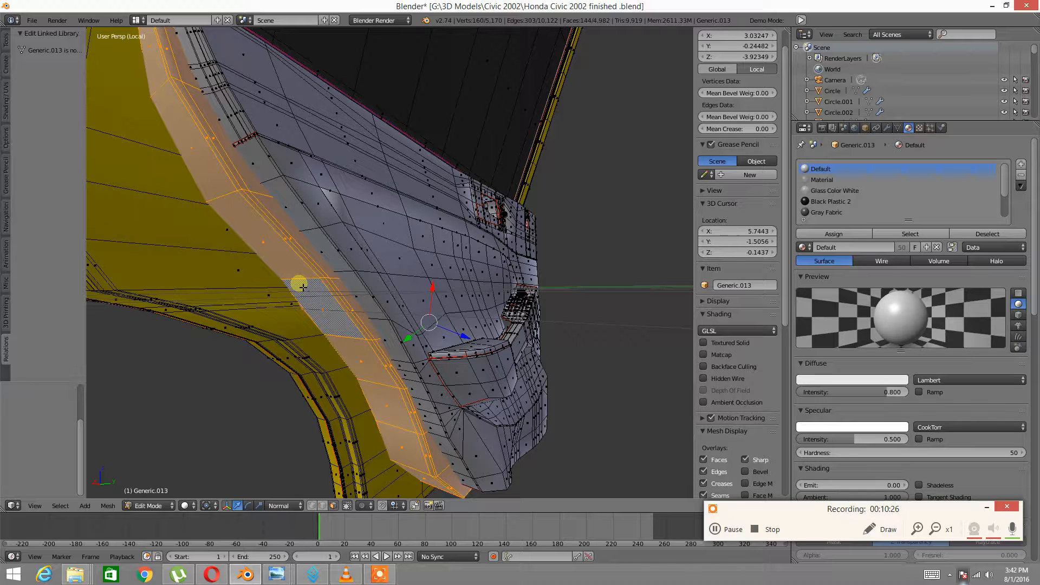
{"action": "scroll", "coordinate": [888, 174], "scroll_direction": "down", "scroll_amount": 3}
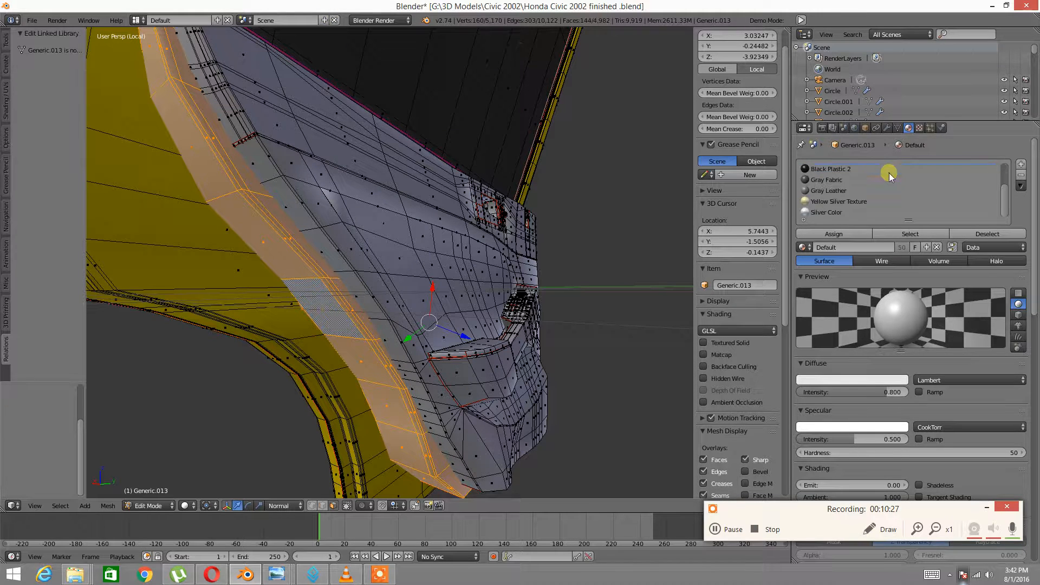
{"action": "left_click", "coordinate": [829, 200]}
{"action": "left_click", "coordinate": [834, 233]}
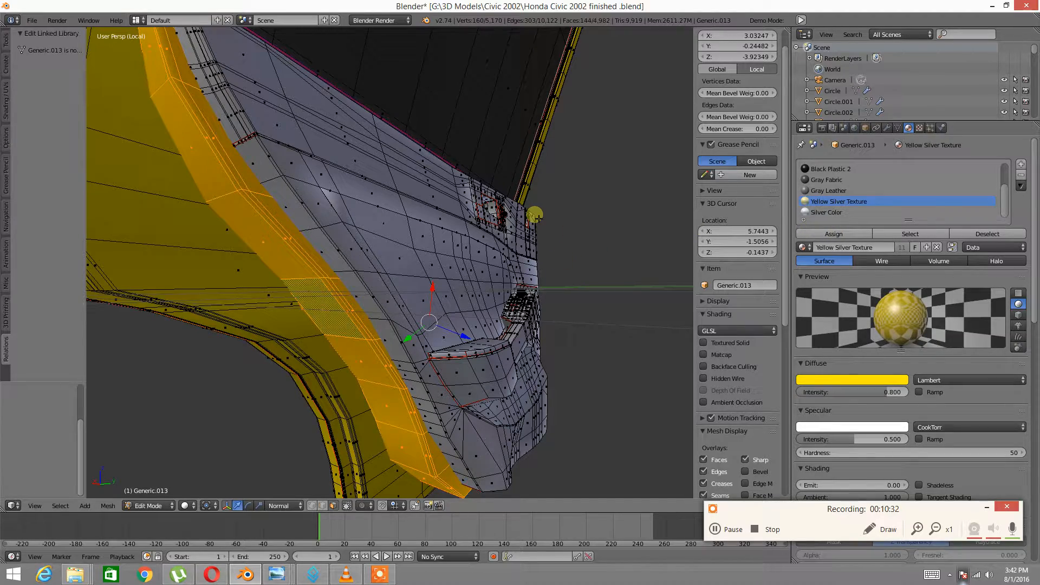
{"action": "middle_click_drag", "start_coordinate": [352, 171], "coordinate": [324, 388]}
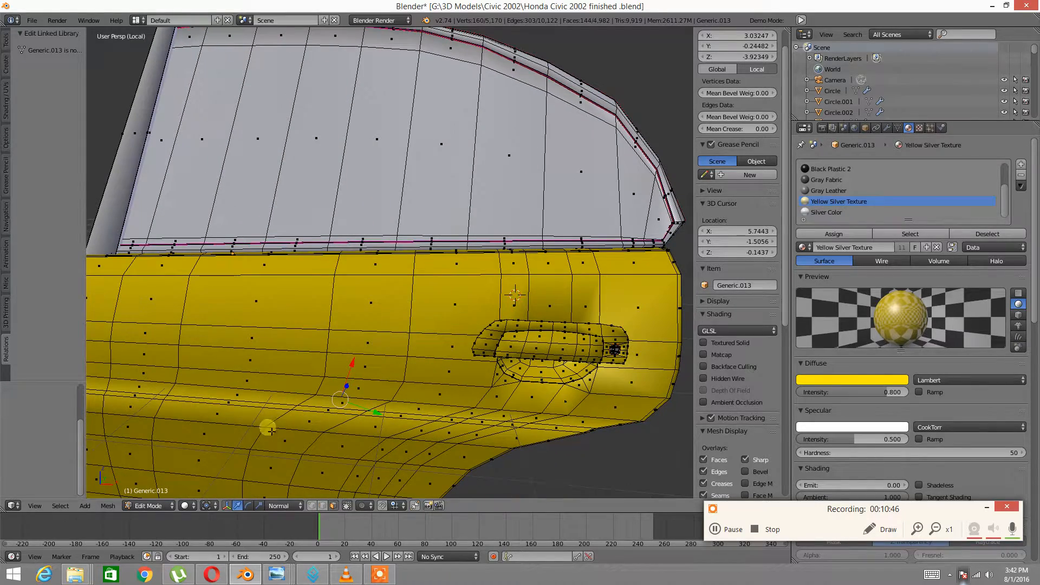
Switch viewport shading to Texture and inspect the inner door panel
{"action": "left_click", "coordinate": [193, 506]}
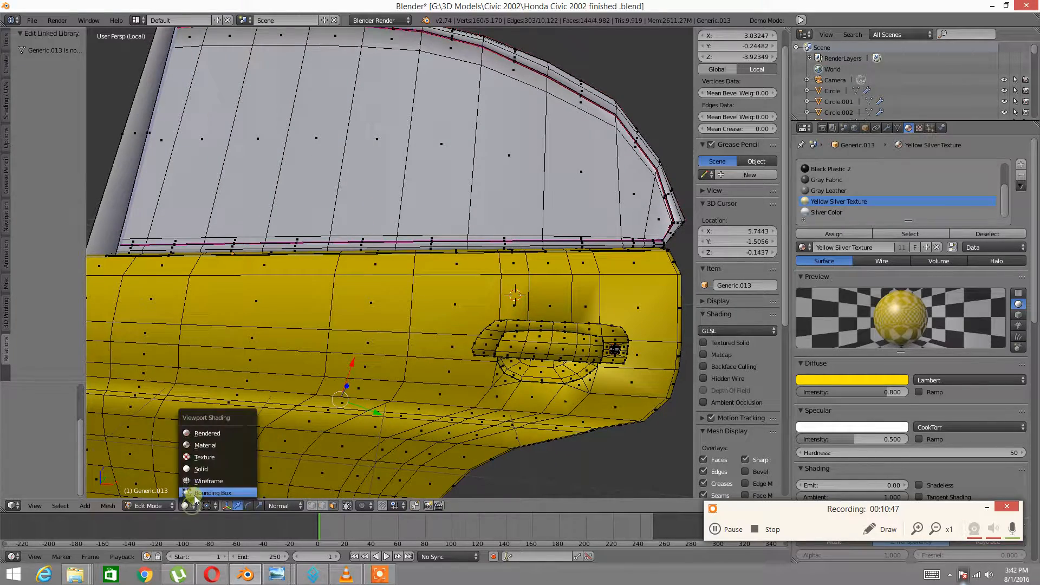
{"action": "left_click", "coordinate": [203, 456]}
{"action": "mouse_move", "coordinate": [379, 238]}
{"action": "middle_mouse_down"}
{"action": "mouse_move", "coordinate": [462, 233]}
{"action": "mouse_move", "coordinate": [368, 243]}
{"action": "middle_mouse_up"}
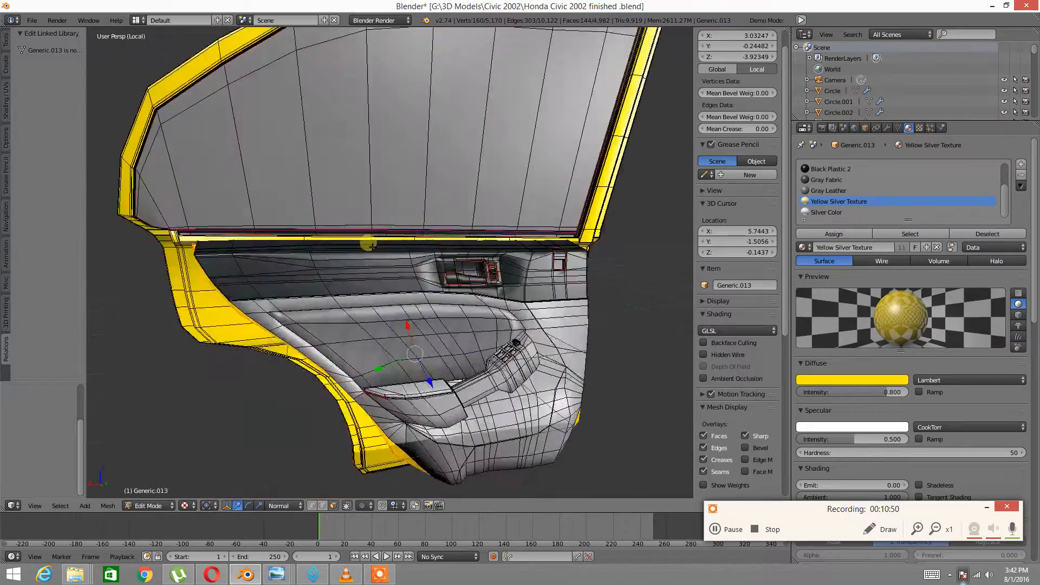
{"action": "scroll", "coordinate": [421, 302], "scroll_direction": "up", "scroll_amount": 5}
{"action": "middle_click_drag", "start_coordinate": [420, 302], "coordinate": [452, 273]}
{"action": "scroll", "coordinate": [450, 236], "scroll_direction": "down", "scroll_amount": 2}
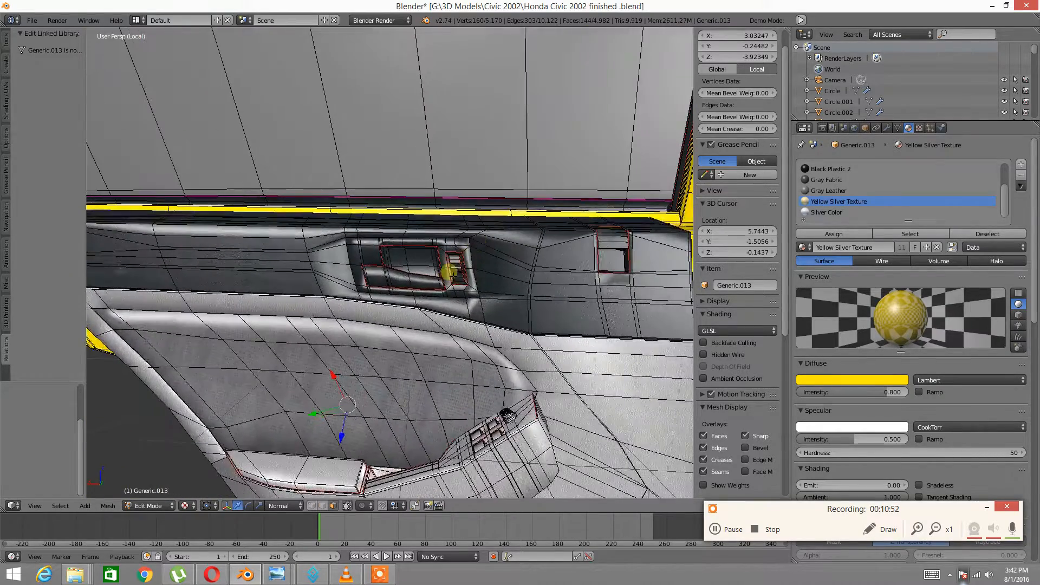
Raise the Subsurf modifier's View subdivisions to 2 and review the smoothed door
{"action": "left_click", "coordinate": [889, 128]}
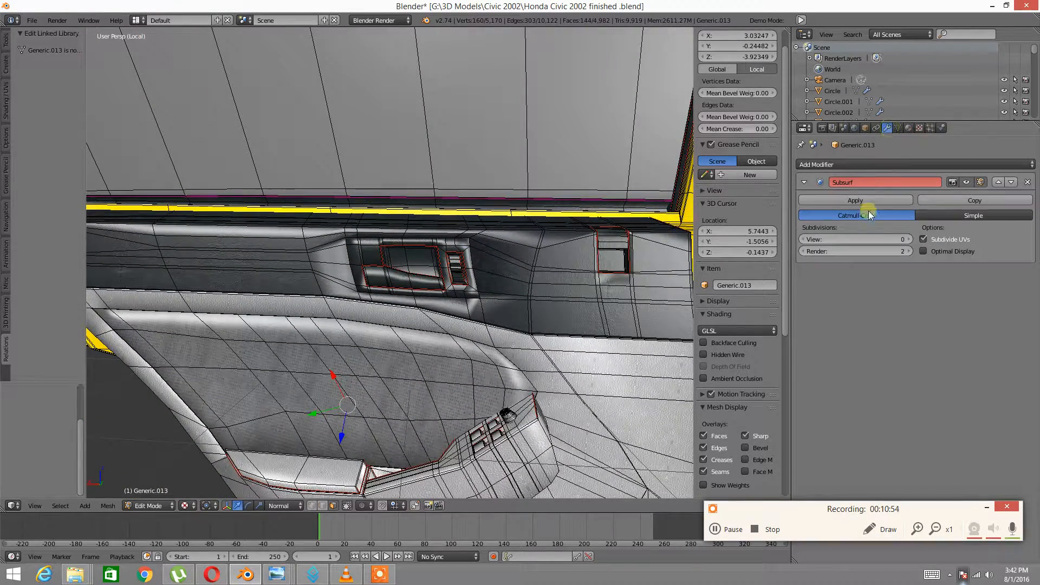
{"action": "left_click", "coordinate": [908, 240]}
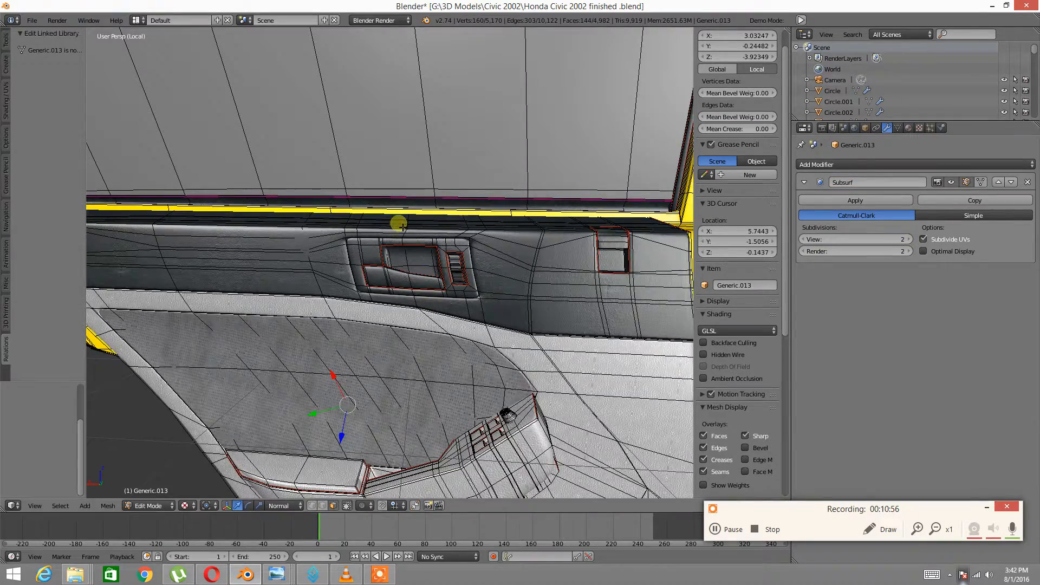
{"action": "scroll", "coordinate": [397, 220], "scroll_direction": "down", "scroll_amount": 3}
{"action": "middle_click_drag", "start_coordinate": [361, 232], "coordinate": [417, 255]}
{"action": "scroll", "coordinate": [402, 264], "scroll_direction": "up", "scroll_amount": 6}
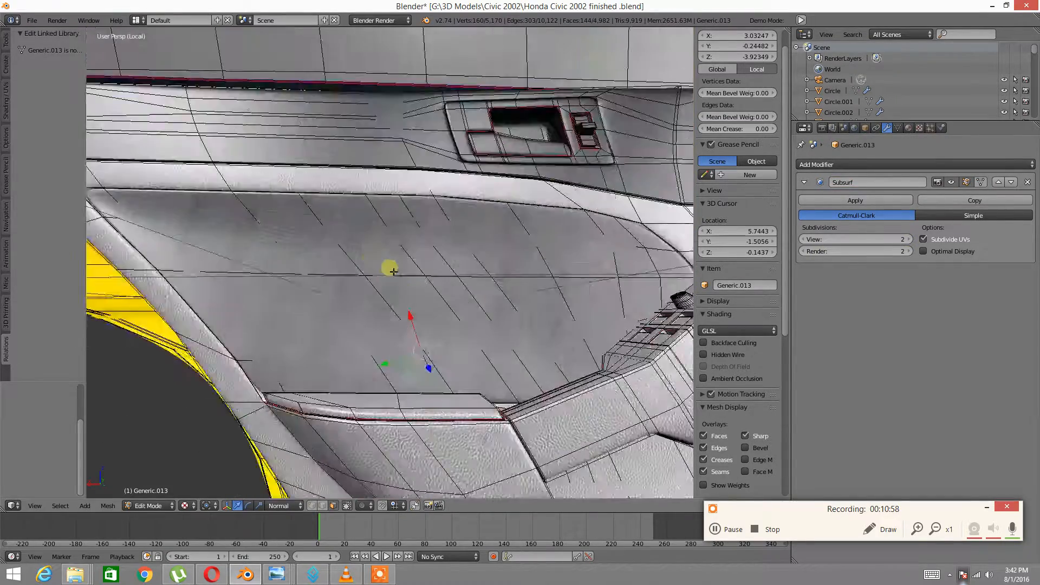
{"action": "middle_click_drag", "start_coordinate": [364, 274], "coordinate": [396, 270]}
{"action": "scroll", "coordinate": [387, 281], "scroll_direction": "down", "scroll_amount": 2}
{"action": "scroll", "coordinate": [385, 278], "scroll_direction": "down", "scroll_amount": 5}
{"action": "scroll", "coordinate": [360, 265], "scroll_direction": "down", "scroll_amount": 2}
{"action": "middle_click_drag", "start_coordinate": [328, 260], "coordinate": [369, 239]}
{"action": "scroll", "coordinate": [385, 284], "scroll_direction": "up", "scroll_amount": 3}
Hide all door geometry except the window piece
{"action": "right_click", "coordinate": [422, 169]}
{"action": "key", "text": "ctrl+l"}
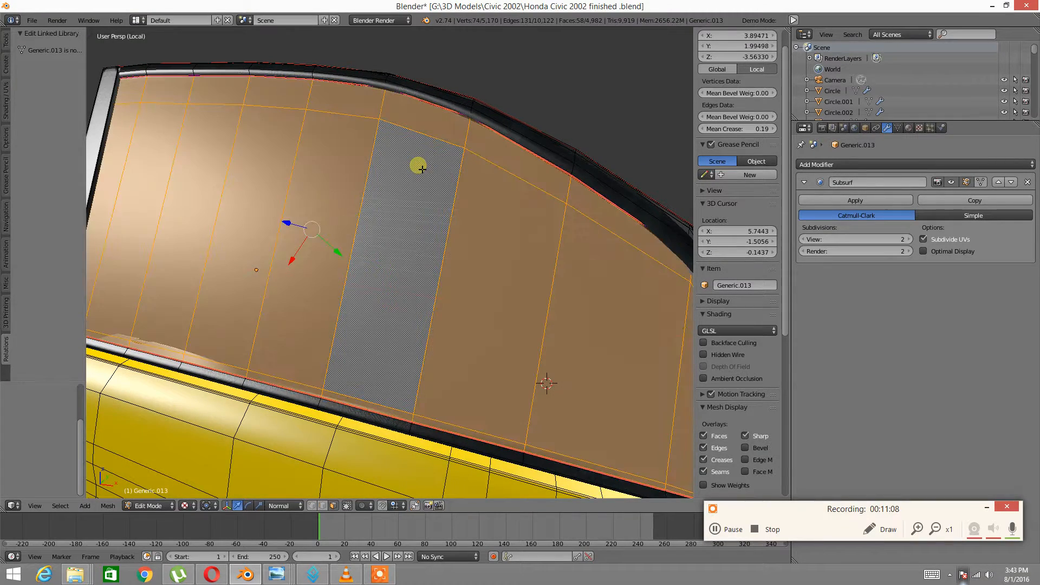
{"action": "key", "text": "ctrl+i"}
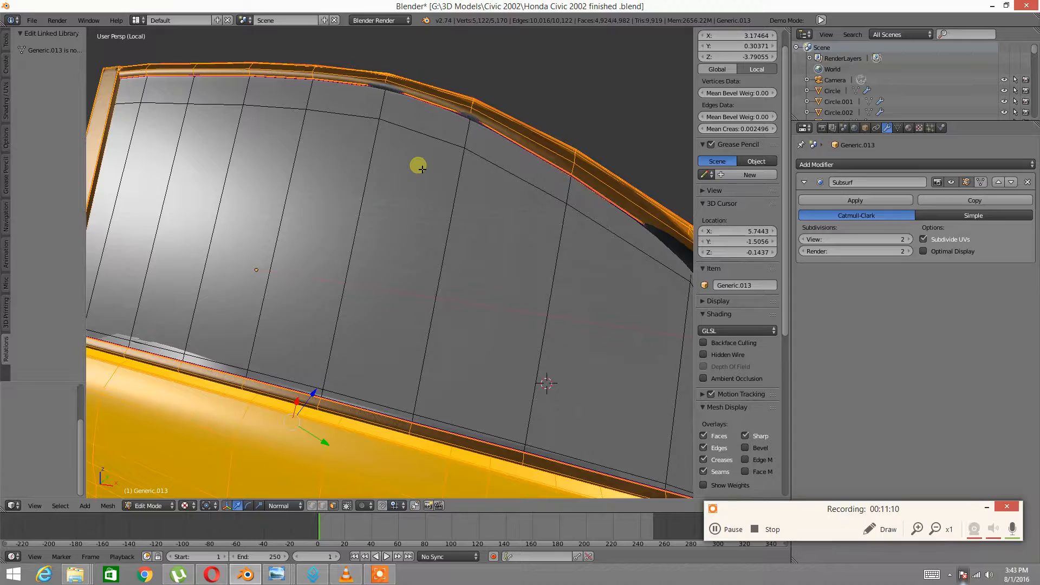
{"action": "middle_click_drag", "start_coordinate": [331, 142], "coordinate": [362, 171]}
{"action": "key", "text": "a"}
{"action": "right_click", "coordinate": [363, 172]}
{"action": "key", "text": "ctrl+KP_Add"}
{"action": "key", "text": "ctrl+KP_Add"}
{"action": "key", "text": "ctrl+KP_Add"}
{"action": "key", "text": "ctrl+KP_Add"}
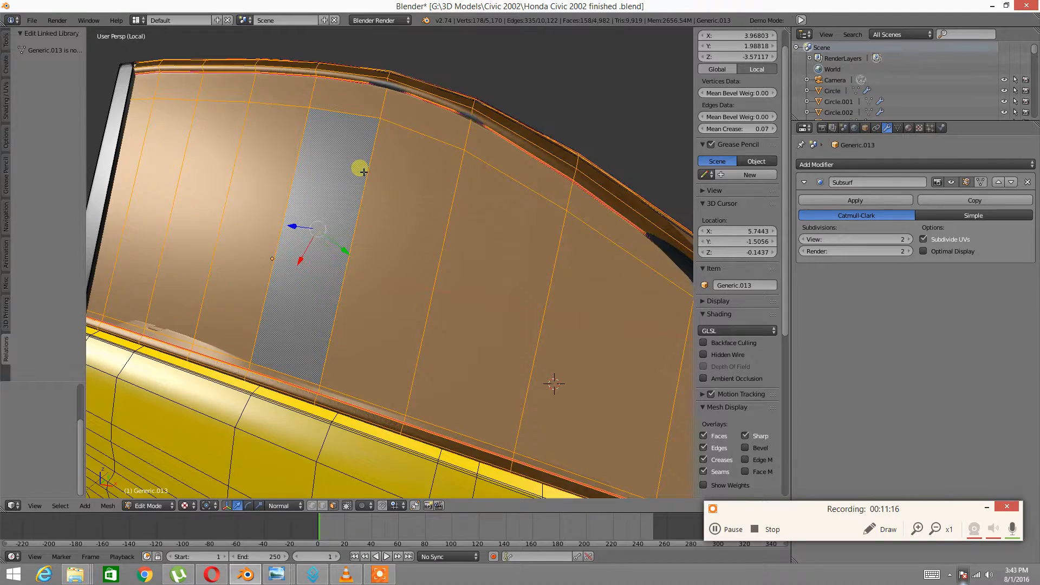
{"action": "key", "text": "ctrl+i"}
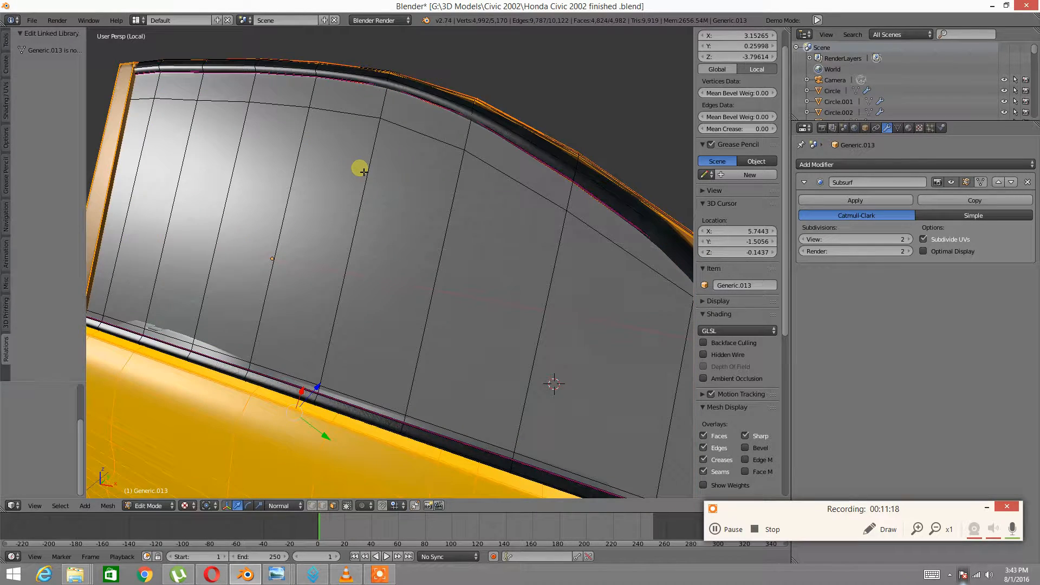
{"action": "key", "text": "h"}
Select the glass faces across the middle and left of the window panel
{"action": "middle_click_drag", "start_coordinate": [333, 243], "coordinate": [348, 179]}
{"action": "right_click", "coordinate": [353, 186]}
{"action": "right_click", "coordinate": [291, 201], "text": "shift"}
{"action": "right_click", "coordinate": [185, 186], "text": "shift"}
{"action": "right_click", "coordinate": [218, 186], "text": "shift"}
{"action": "middle_click_drag", "start_coordinate": [170, 184], "coordinate": [314, 238]}
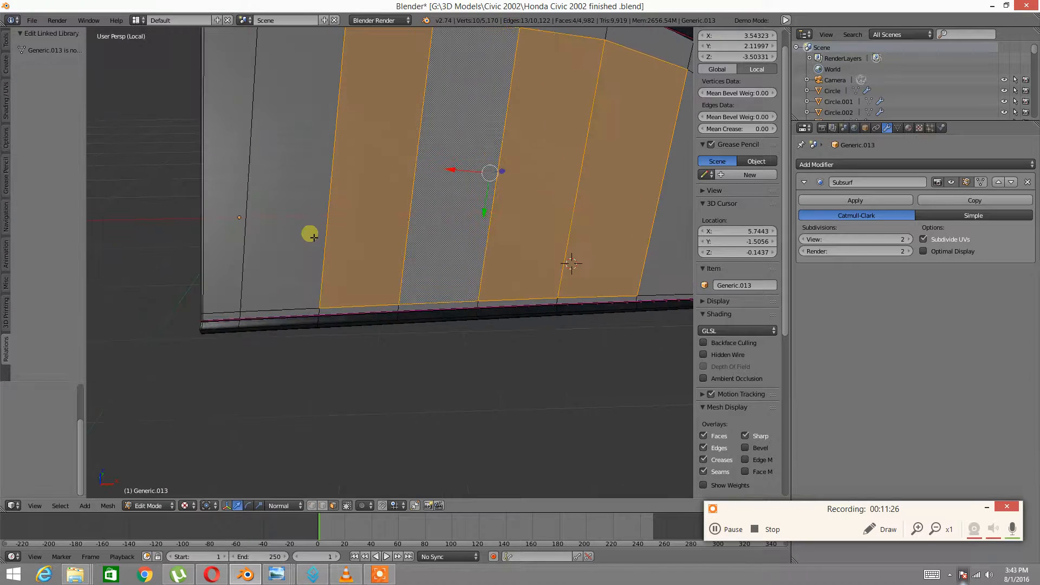
{"action": "left_click_drag", "start_coordinate": [380, 181], "coordinate": [195, 182]}
{"action": "right_click", "coordinate": [196, 182]}
{"action": "middle_click_drag", "start_coordinate": [572, 121], "coordinate": [331, 129], "text": "shift"}
Add the right-hand glass faces and grow the selection twice onto the bevel strips
{"action": "right_click", "coordinate": [409, 173], "text": "shift"}
{"action": "right_click", "coordinate": [482, 206], "text": "shift"}
{"action": "right_click", "coordinate": [534, 234], "text": "shift"}
{"action": "right_click", "coordinate": [554, 264], "text": "shift"}
{"action": "key", "text": "ctrl+KP_Add"}
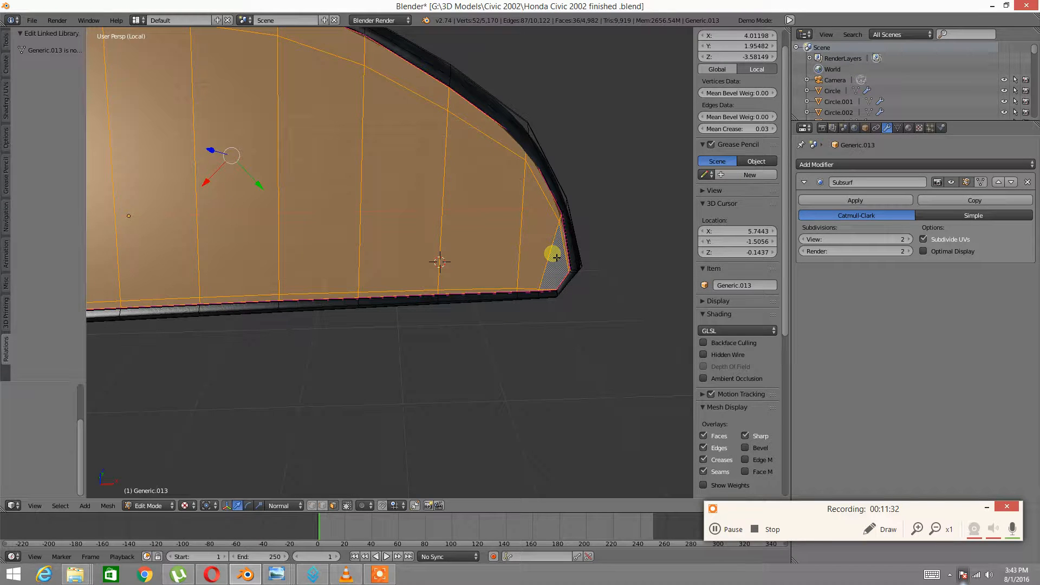
{"action": "key", "text": "ctrl+KP_Add"}
{"action": "scroll", "coordinate": [555, 258], "scroll_direction": "up", "scroll_amount": 6}
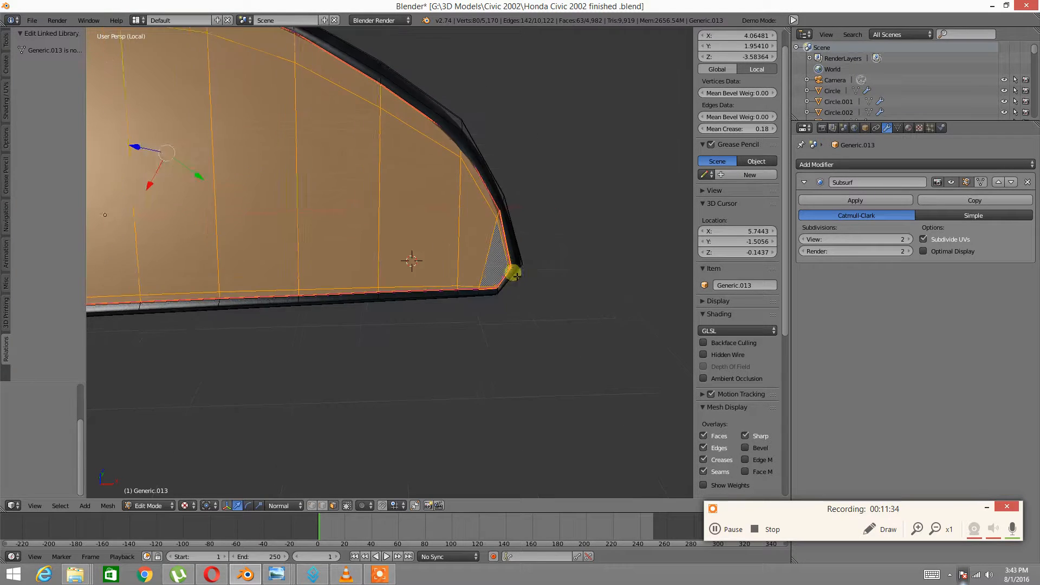
{"action": "scroll", "coordinate": [381, 274], "scroll_direction": "up", "scroll_amount": 4}
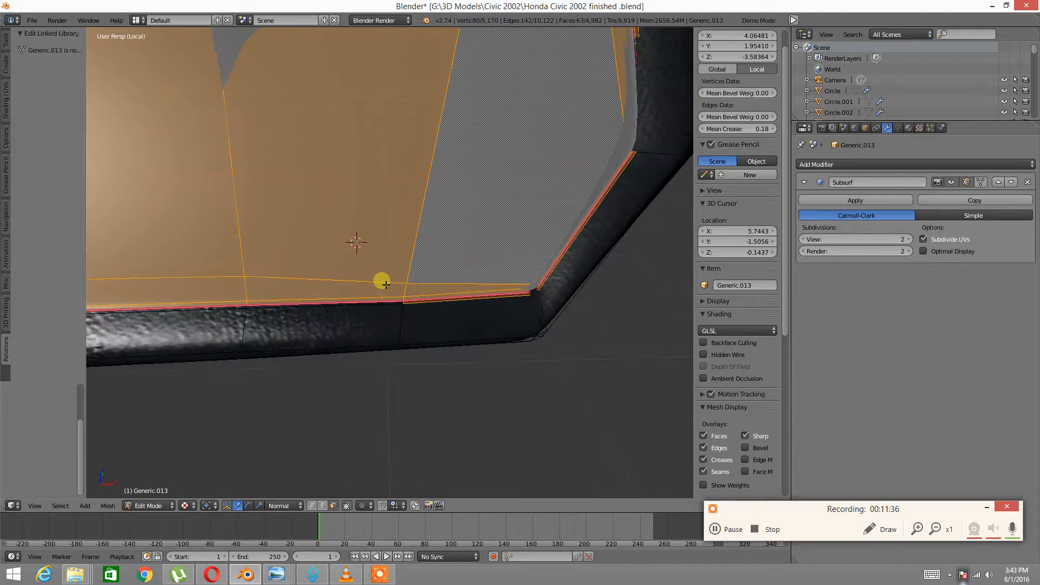
Remove the bottom and diagonal bevel faces from the glass selection
{"action": "right_click", "coordinate": [446, 312], "text": "shift"}
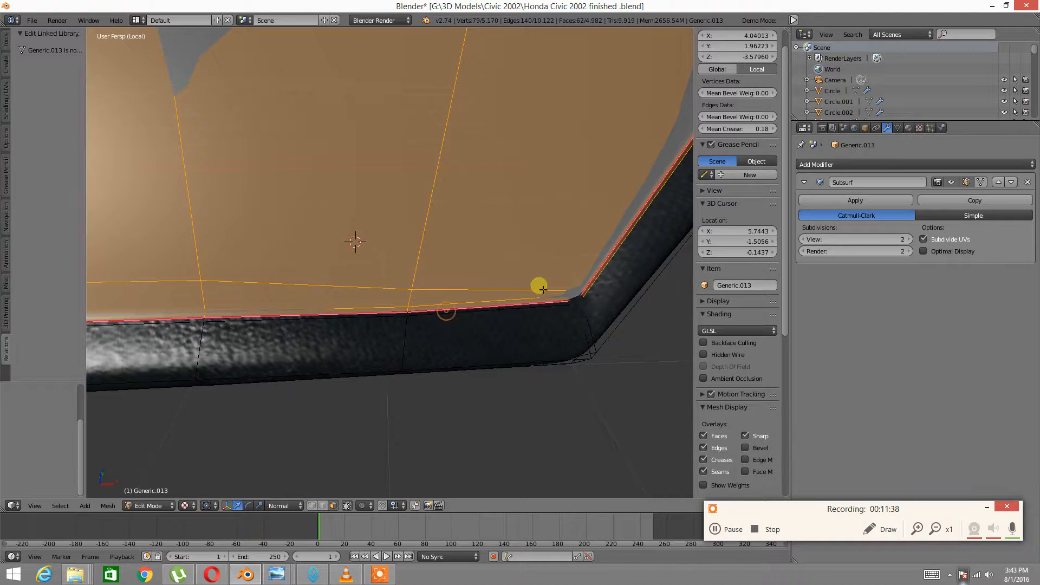
{"action": "middle_click_drag", "start_coordinate": [538, 283], "coordinate": [582, 277]}
{"action": "right_click", "coordinate": [583, 265], "text": "shift"}
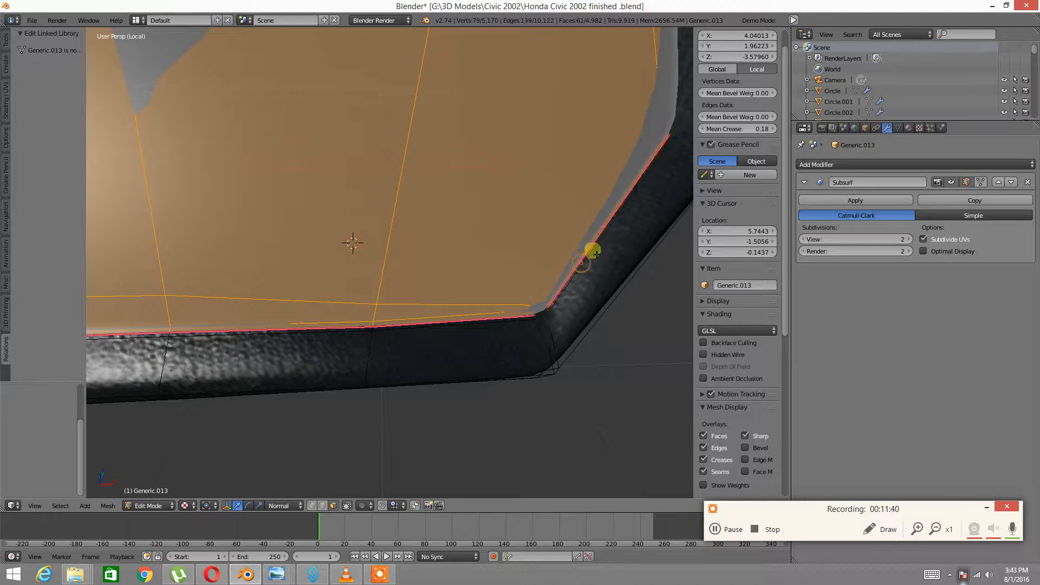
{"action": "scroll", "coordinate": [594, 245], "scroll_direction": "down", "scroll_amount": 2}
{"action": "middle_click_drag", "start_coordinate": [597, 241], "coordinate": [423, 296]}
{"action": "scroll", "coordinate": [428, 290], "scroll_direction": "up", "scroll_amount": 3}
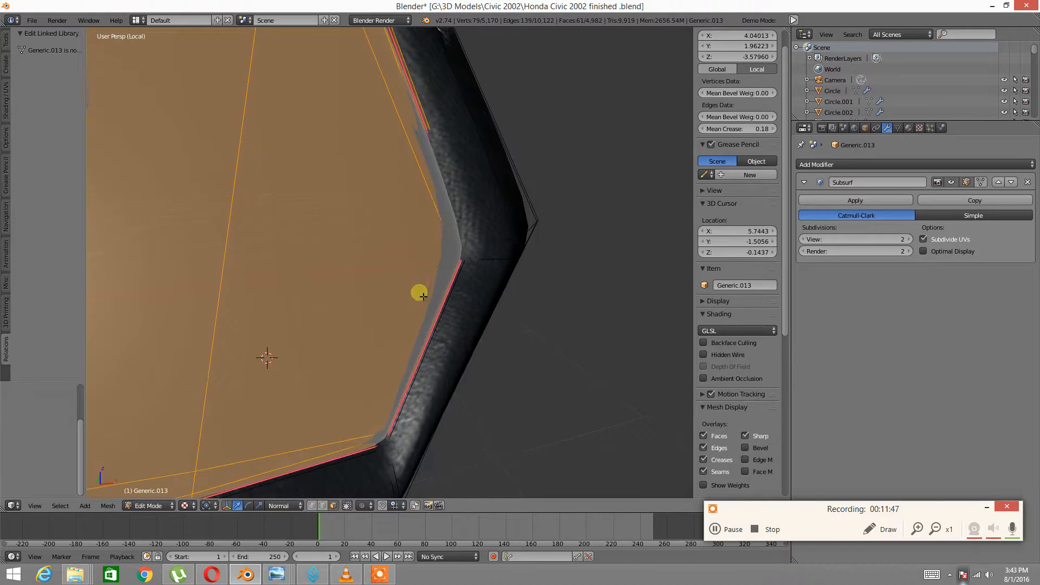
Check the rim strip around the window corner and leave it out of the selection
{"action": "right_click", "coordinate": [385, 447], "text": "alt+shift"}
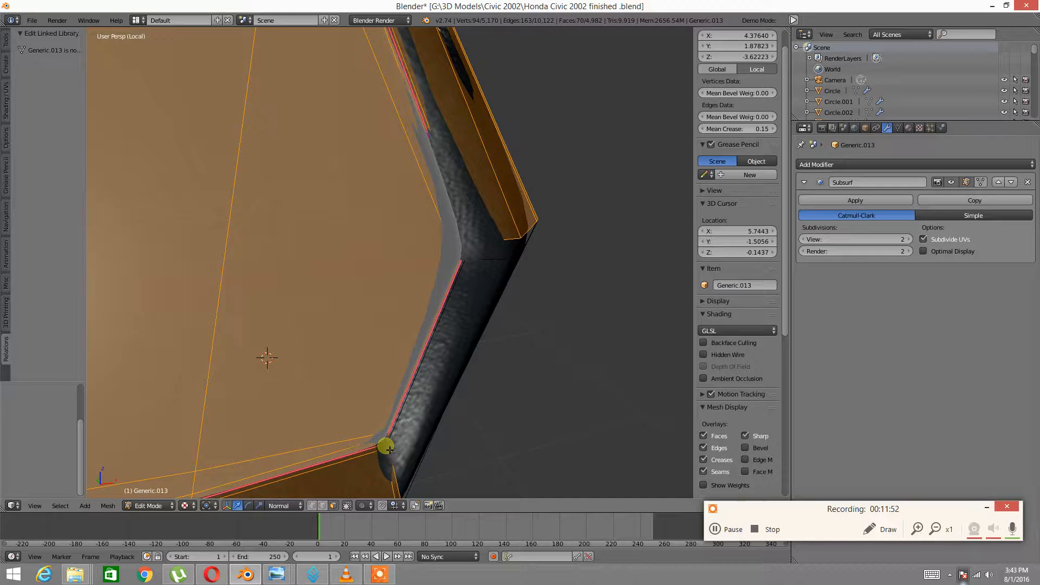
{"action": "right_click", "coordinate": [394, 463], "text": "alt+shift"}
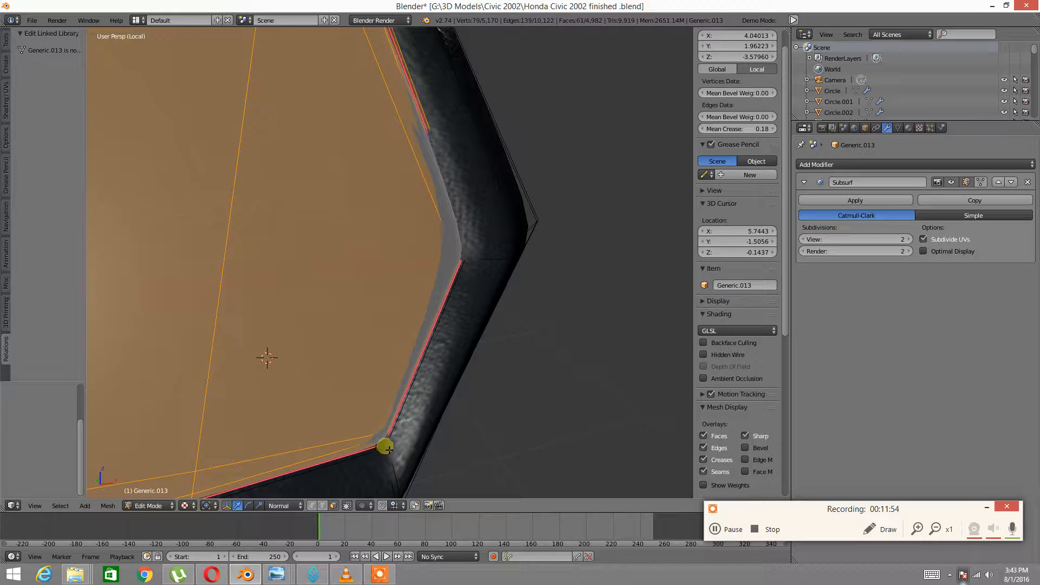
{"action": "middle_click_drag", "start_coordinate": [384, 446], "coordinate": [447, 373]}
{"action": "right_click", "coordinate": [412, 386], "text": "alt+shift"}
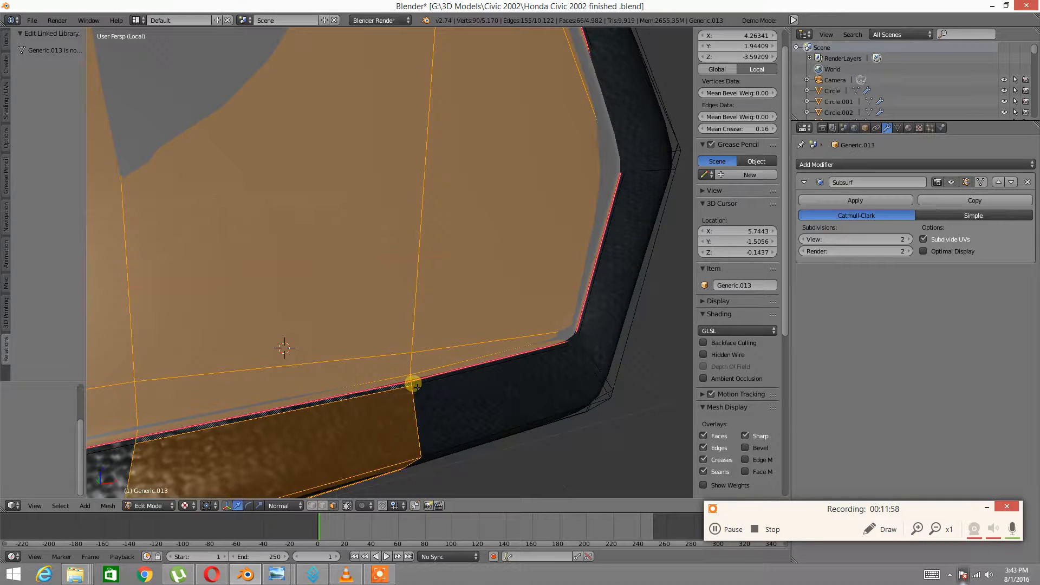
{"action": "right_click", "coordinate": [426, 399], "text": "alt+shift"}
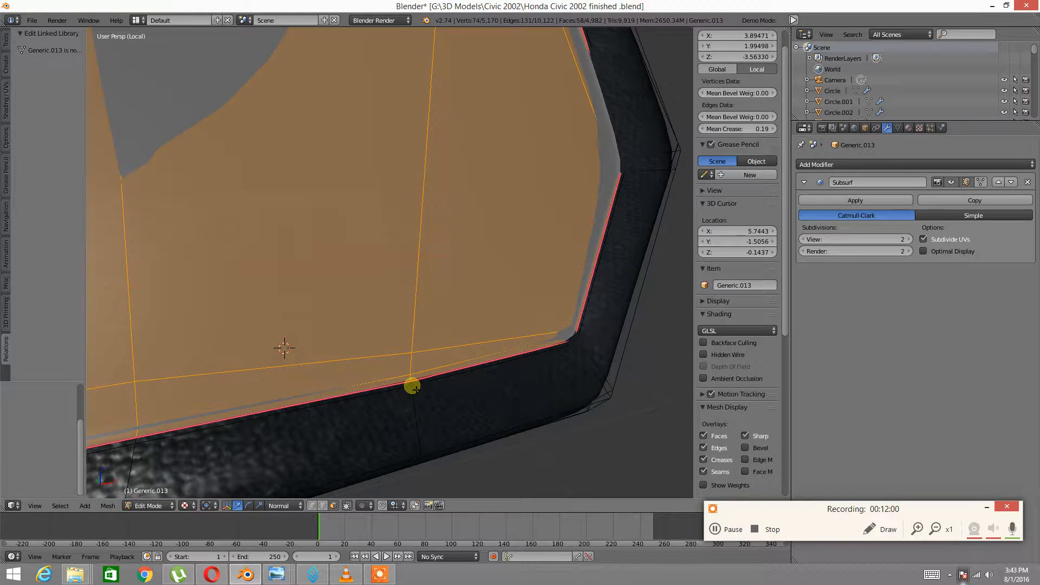
{"action": "right_click", "coordinate": [412, 385], "text": "alt+shift"}
{"action": "right_click", "coordinate": [412, 383], "text": "alt+shift"}
{"action": "scroll", "coordinate": [453, 371], "scroll_direction": "down", "scroll_amount": 4}
{"action": "mouse_move", "coordinate": [481, 344]}
{"action": "middle_mouse_down"}
{"action": "mouse_move", "coordinate": [415, 249]}
{"action": "mouse_move", "coordinate": [490, 336]}
{"action": "middle_mouse_up"}
{"action": "mouse_move", "coordinate": [325, 162]}
{"action": "middle_mouse_down"}
{"action": "mouse_move", "coordinate": [399, 199]}
{"action": "mouse_move", "coordinate": [367, 200]}
{"action": "mouse_move", "coordinate": [342, 173]}
{"action": "middle_mouse_up"}
{"action": "middle_click_drag", "start_coordinate": [395, 192], "coordinate": [364, 319], "text": "shift"}
{"action": "scroll", "coordinate": [394, 320], "scroll_direction": "up", "scroll_amount": 4}
{"action": "scroll", "coordinate": [395, 320], "scroll_direction": "up", "scroll_amount": 2}
{"action": "scroll", "coordinate": [395, 319], "scroll_direction": "down", "scroll_amount": 3}
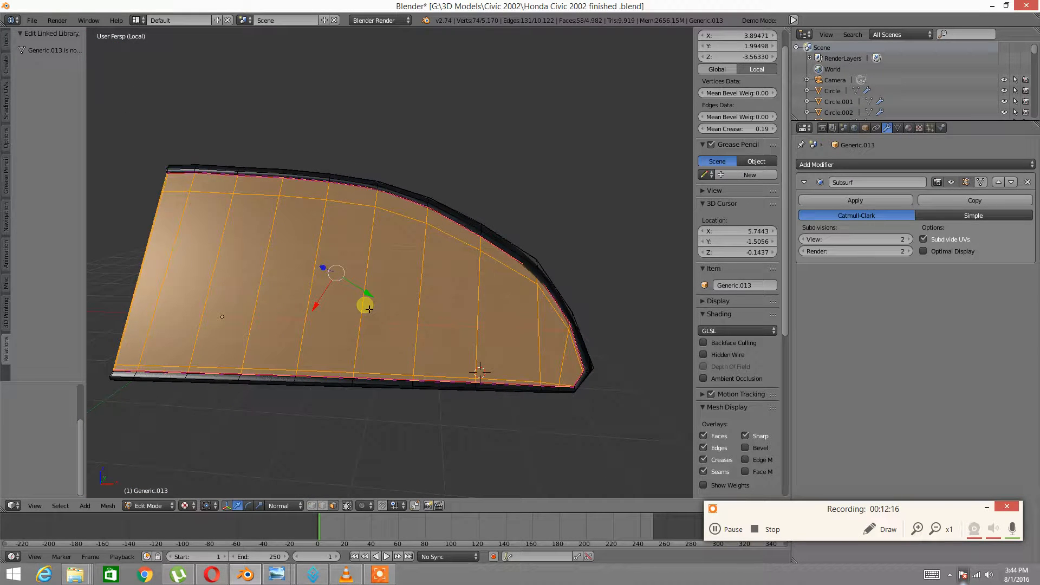
Separate the selected glass faces into their own object and return to Object Mode
{"action": "key", "text": "p"}
{"action": "left_click", "coordinate": [374, 307]}
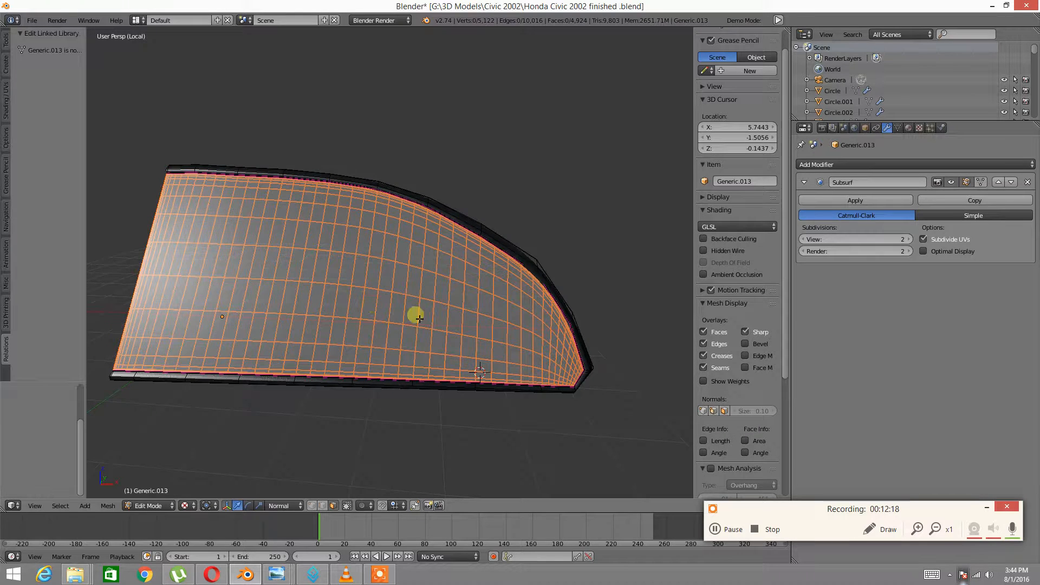
{"action": "middle_click_drag", "start_coordinate": [414, 313], "coordinate": [427, 295]}
{"action": "key", "text": "Tab"}
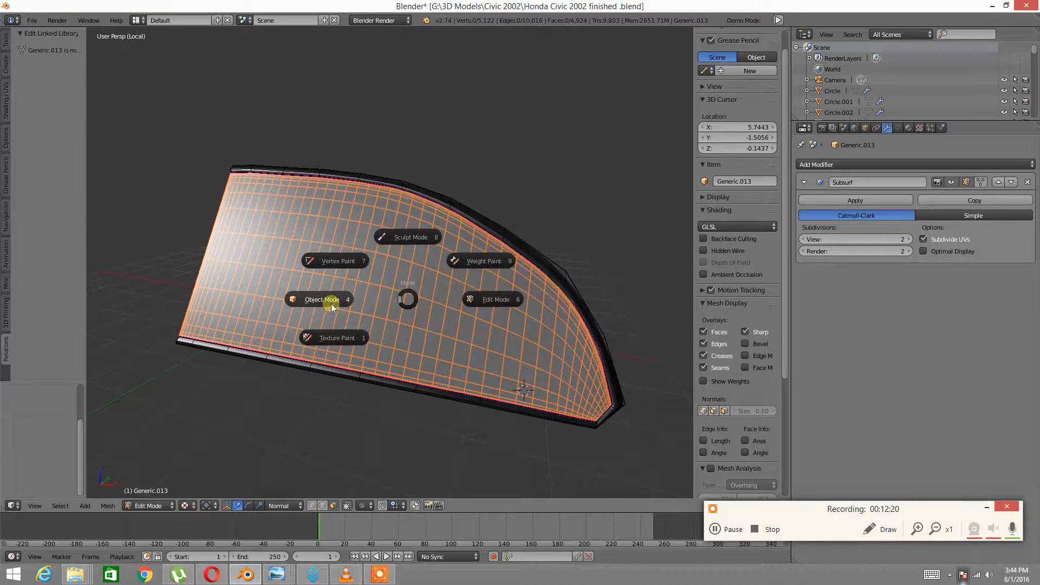
{"action": "left_click", "coordinate": [369, 291]}
Join glass Generic.014 into window frame Generic.013 with Ctrl+J, then enter Edit Mode
{"action": "right_click", "coordinate": [392, 295]}
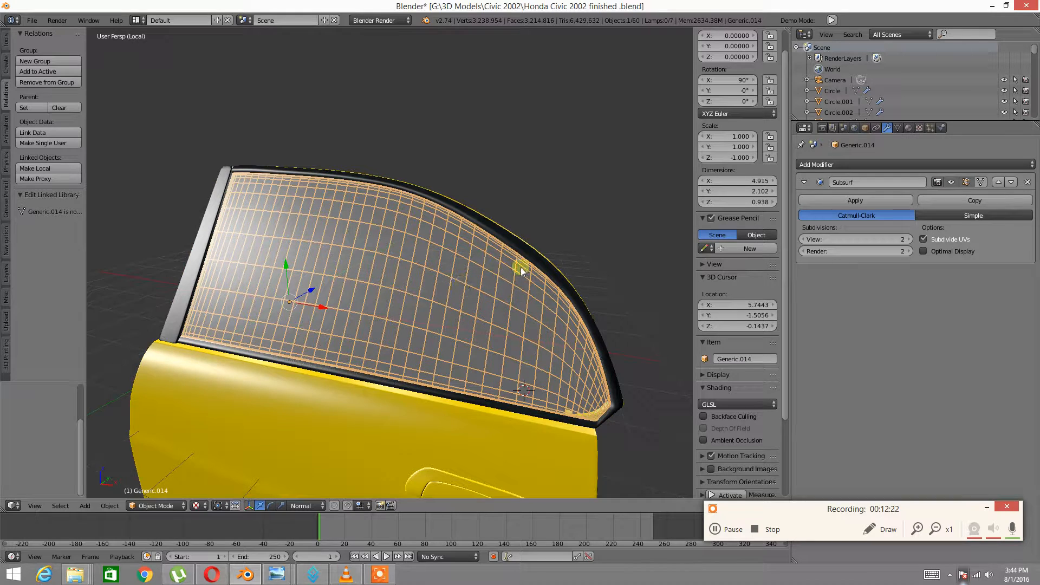
{"action": "right_click", "coordinate": [535, 258], "text": "shift"}
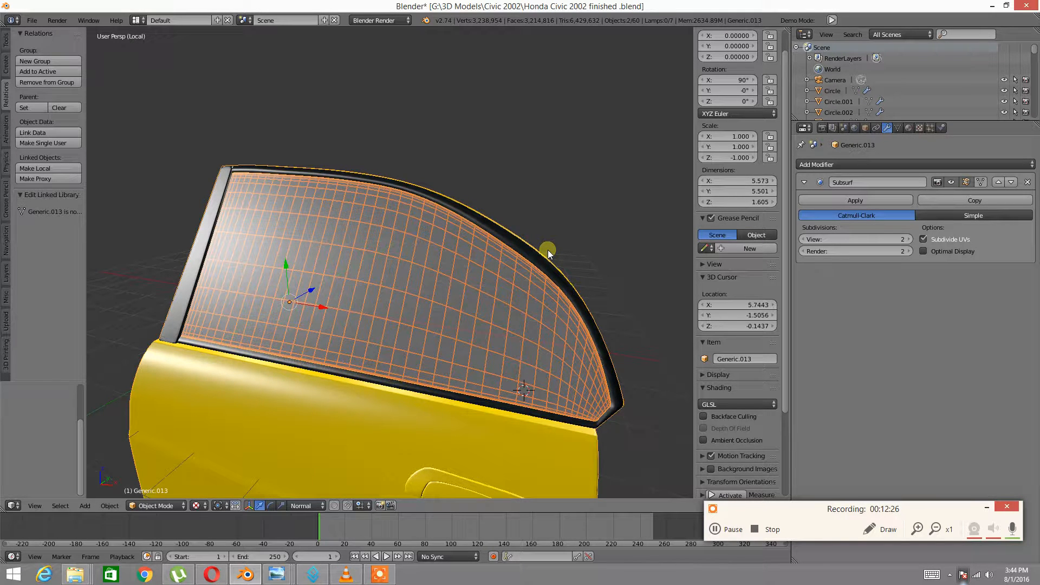
{"action": "key", "text": "ctrl+j"}
{"action": "key", "text": "Tab"}
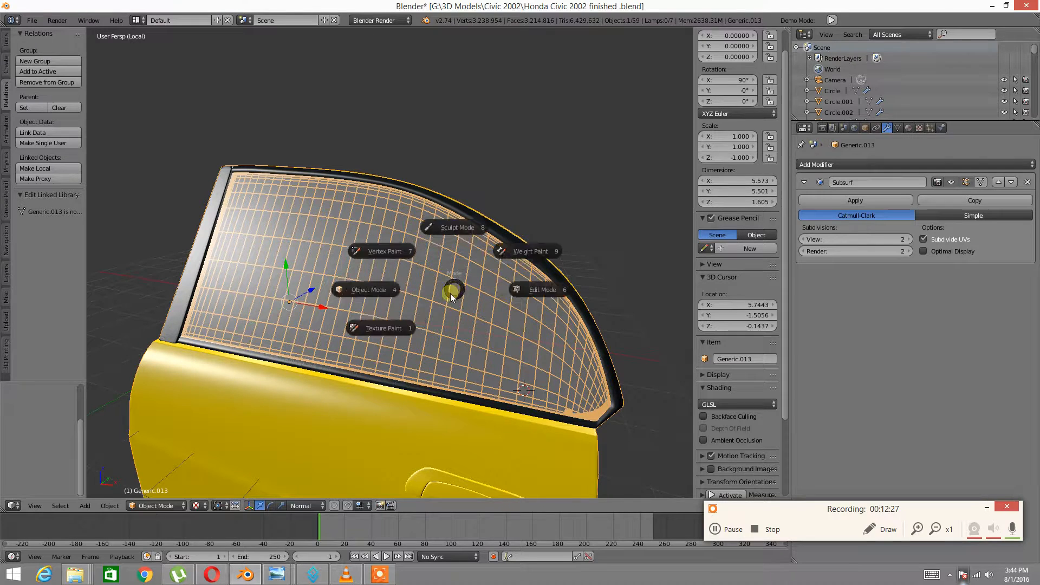
{"action": "left_click", "coordinate": [384, 295]}
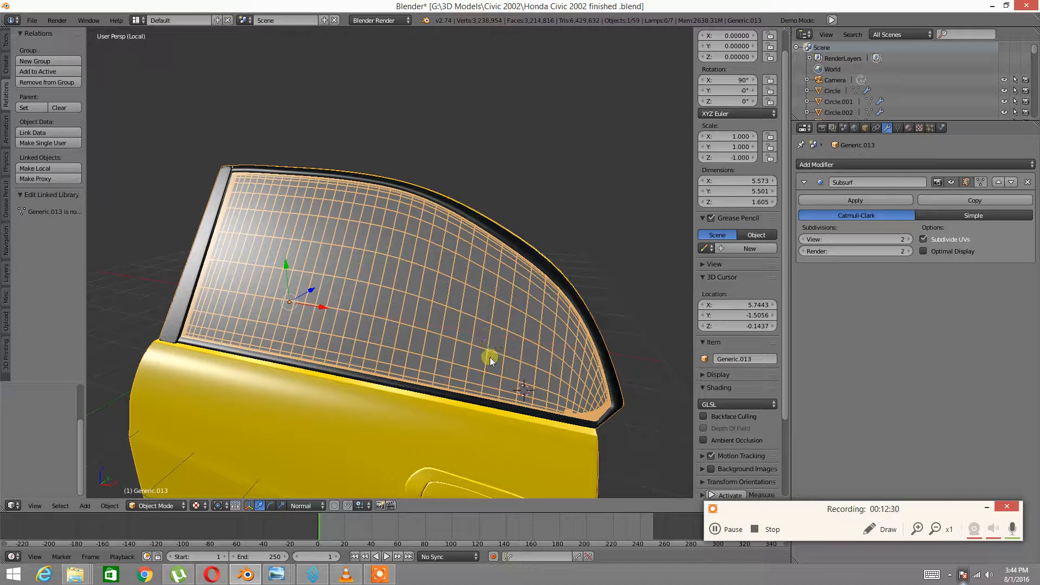
{"action": "key", "text": "Tab"}
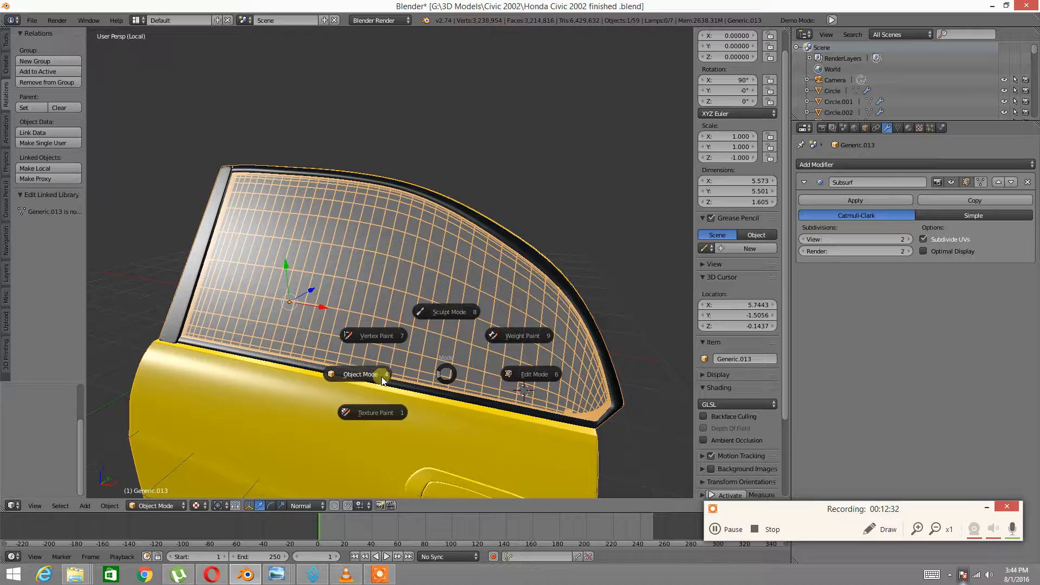
{"action": "left_click", "coordinate": [531, 374]}
{"action": "middle_click_drag", "start_coordinate": [584, 400], "coordinate": [339, 209]}
{"action": "scroll", "coordinate": [195, 211], "scroll_direction": "up", "scroll_amount": 5}
{"action": "middle_click_drag", "start_coordinate": [195, 211], "coordinate": [374, 303]}
{"action": "scroll", "coordinate": [284, 231], "scroll_direction": "down", "scroll_amount": 5}
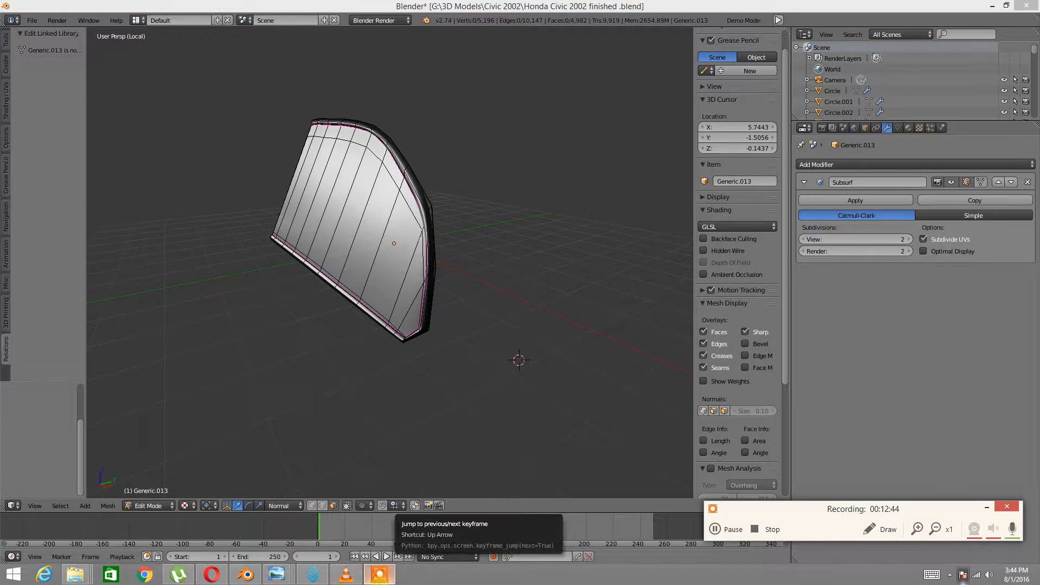
Toggle between Object and Edit Mode, then reveal all hidden door geometry with Alt+H
{"action": "mouse_move", "coordinate": [353, 334]}
{"action": "middle_mouse_down"}
{"action": "mouse_move", "coordinate": [358, 366]}
{"action": "mouse_move", "coordinate": [405, 313]}
{"action": "mouse_move", "coordinate": [385, 311]}
{"action": "mouse_move", "coordinate": [429, 332]}
{"action": "mouse_move", "coordinate": [369, 314]}
{"action": "mouse_move", "coordinate": [464, 296]}
{"action": "mouse_move", "coordinate": [429, 293]}
{"action": "mouse_move", "coordinate": [394, 333]}
{"action": "mouse_move", "coordinate": [477, 321]}
{"action": "mouse_move", "coordinate": [349, 367]}
{"action": "mouse_move", "coordinate": [404, 331]}
{"action": "mouse_move", "coordinate": [346, 325]}
{"action": "mouse_move", "coordinate": [372, 342]}
{"action": "mouse_move", "coordinate": [335, 328]}
{"action": "mouse_move", "coordinate": [336, 346]}
{"action": "mouse_move", "coordinate": [369, 335]}
{"action": "mouse_move", "coordinate": [320, 338]}
{"action": "mouse_move", "coordinate": [422, 337]}
{"action": "middle_mouse_up"}
{"action": "key", "text": "Tab"}
{"action": "left_click", "coordinate": [373, 320]}
{"action": "scroll", "coordinate": [320, 340], "scroll_direction": "up", "scroll_amount": 4}
{"action": "scroll", "coordinate": [420, 333], "scroll_direction": "down", "scroll_amount": 3}
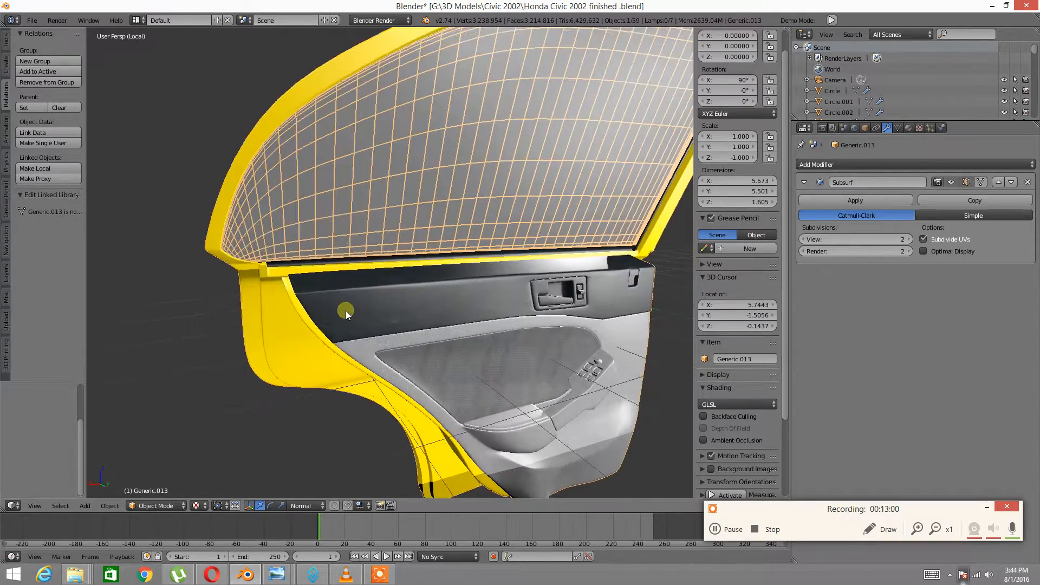
{"action": "key", "text": "Tab"}
{"action": "left_click", "coordinate": [397, 312]}
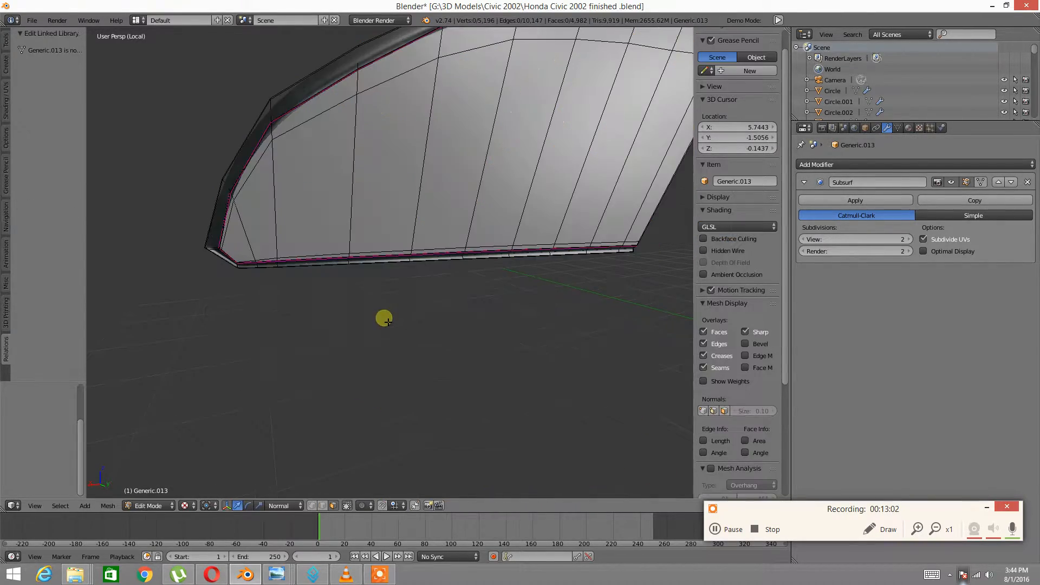
{"action": "key", "text": "Tab"}
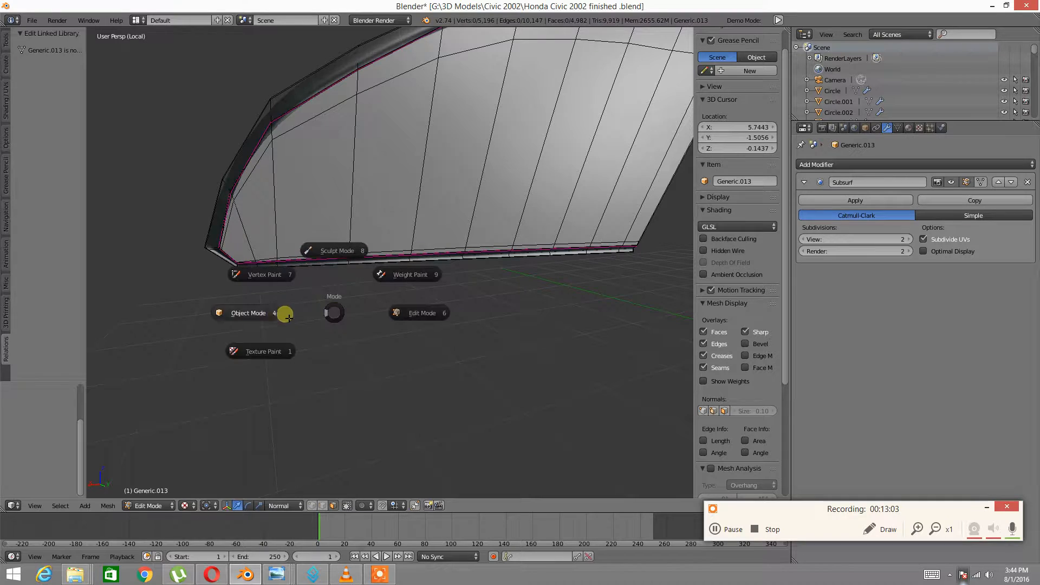
{"action": "left_click", "coordinate": [259, 318]}
{"action": "scroll", "coordinate": [224, 337], "scroll_direction": "down", "scroll_amount": 2}
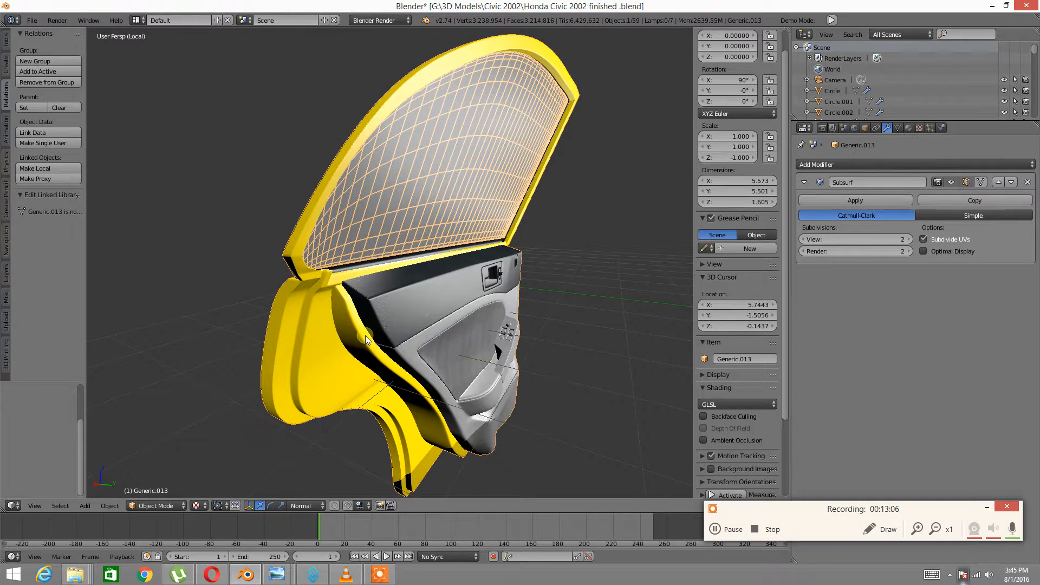
{"action": "key", "text": "Tab"}
{"action": "left_click", "coordinate": [444, 334]}
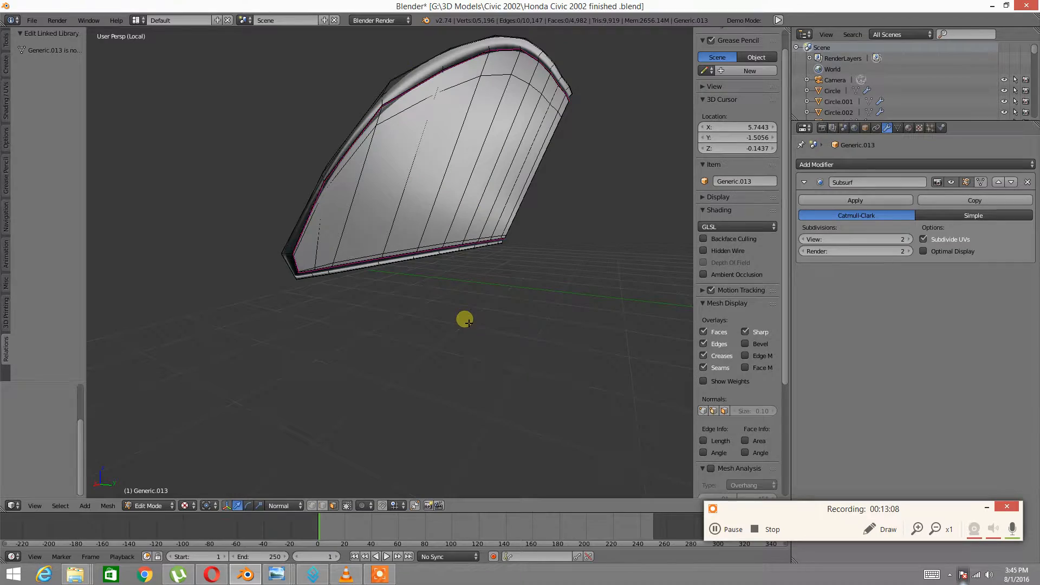
{"action": "key", "text": "alt+h"}
Select the outer door skin starting from the handle faces and hide it
{"action": "key", "text": "a"}
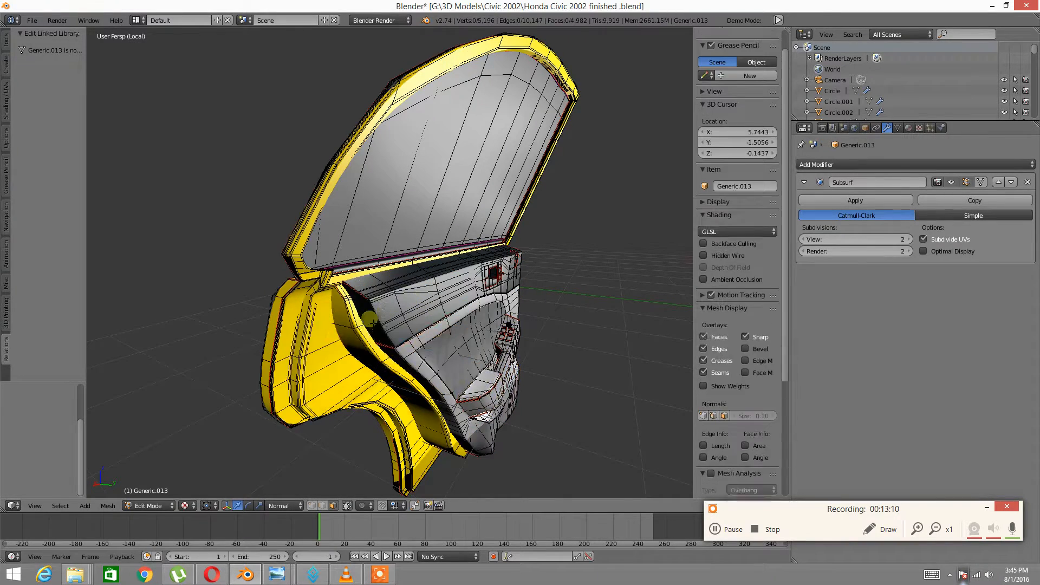
{"action": "right_click", "coordinate": [360, 341]}
{"action": "middle_click_drag", "start_coordinate": [363, 347], "coordinate": [399, 373]}
{"action": "middle_click_drag", "start_coordinate": [306, 404], "coordinate": [379, 390]}
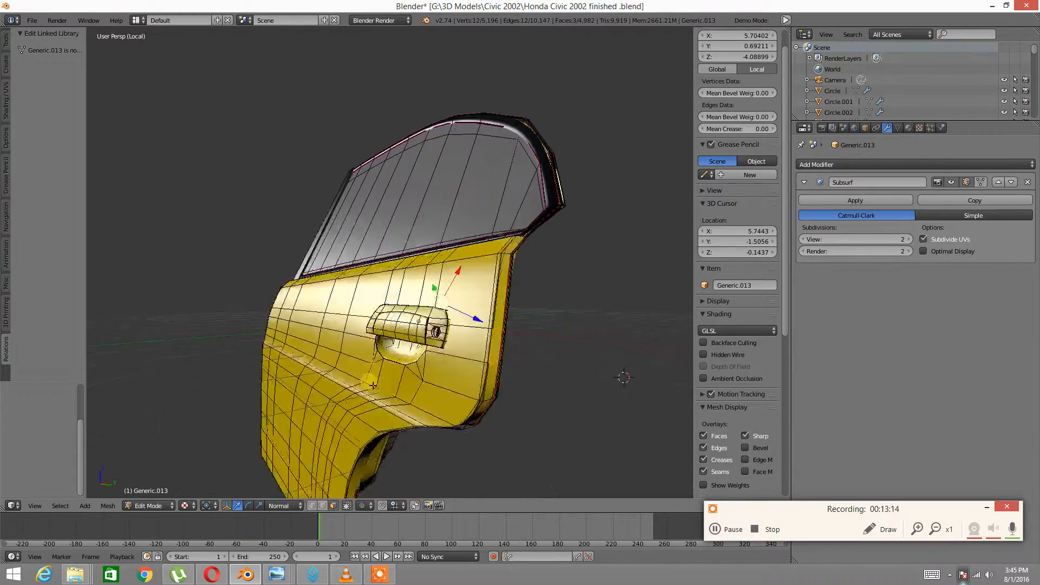
{"action": "scroll", "coordinate": [433, 385], "scroll_direction": "up", "scroll_amount": 5}
{"action": "right_click", "coordinate": [445, 386], "text": "shift"}
{"action": "right_click", "coordinate": [472, 369], "text": "shift"}
{"action": "key", "text": "ctrl+KP_Add"}
{"action": "key", "text": "ctrl+KP_Add"}
{"action": "key", "text": "ctrl+KP_Add"}
{"action": "key", "text": "ctrl+KP_Add"}
{"action": "key", "text": "ctrl+KP_Add"}
{"action": "key", "text": "ctrl+KP_Add"}
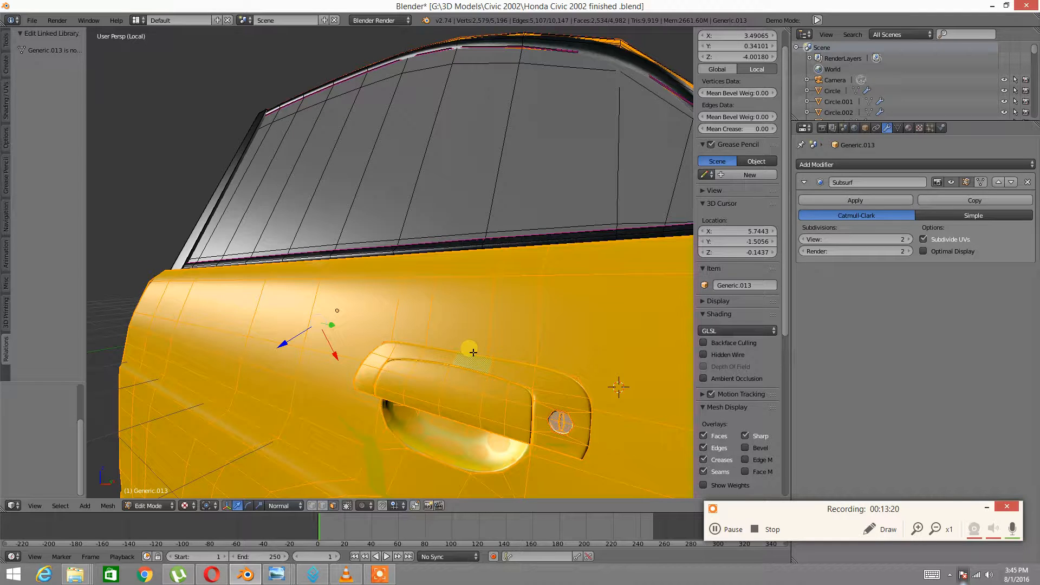
{"action": "key", "text": "h"}
Hide the upper window panel, then separate the remaining interior panel into its own object
{"action": "middle_click_drag", "start_coordinate": [420, 302], "coordinate": [369, 266]}
{"action": "right_click", "coordinate": [373, 250]}
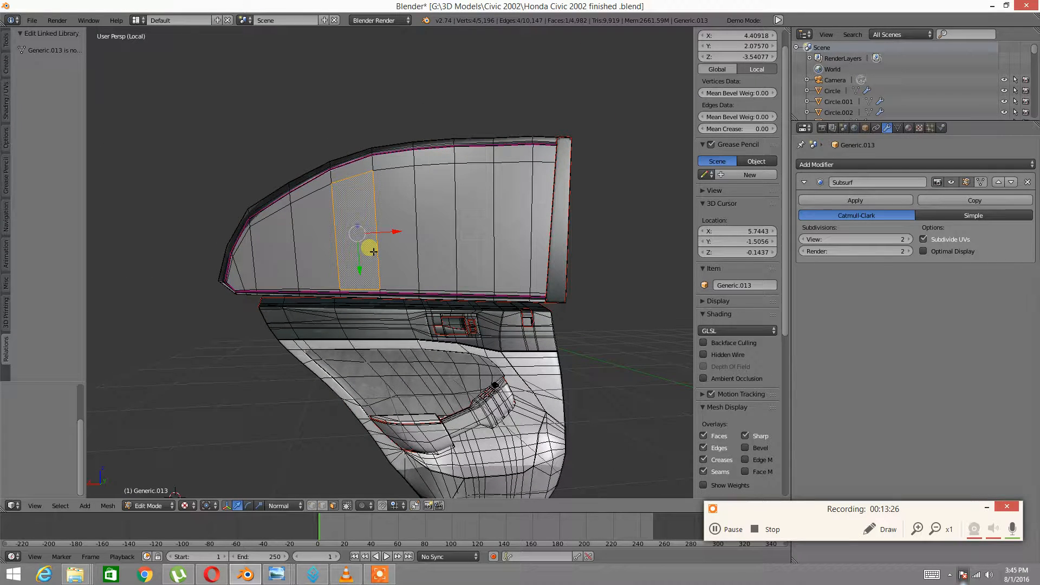
{"action": "key", "text": "ctrl+l"}
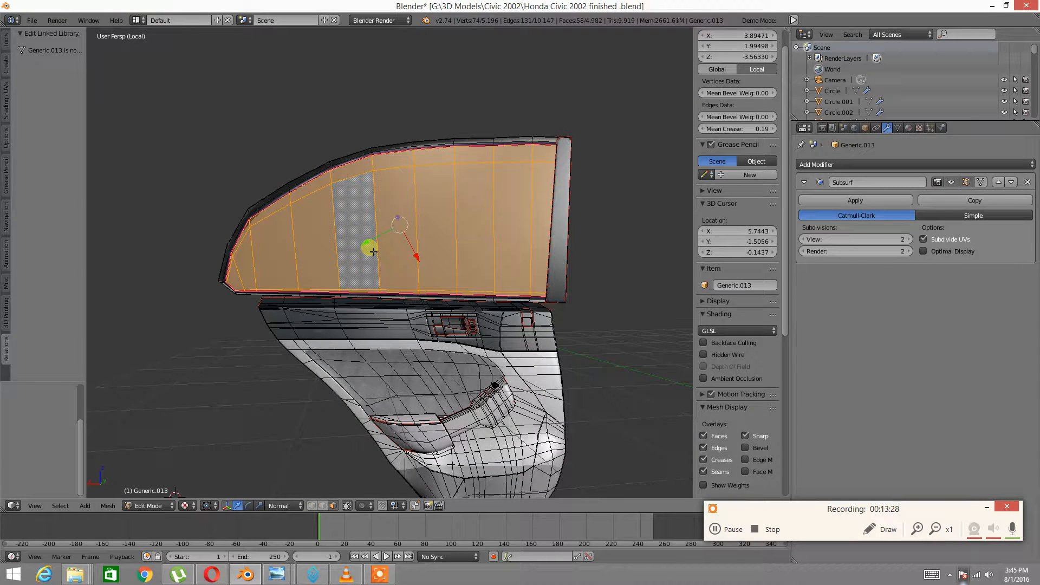
{"action": "key", "text": "h"}
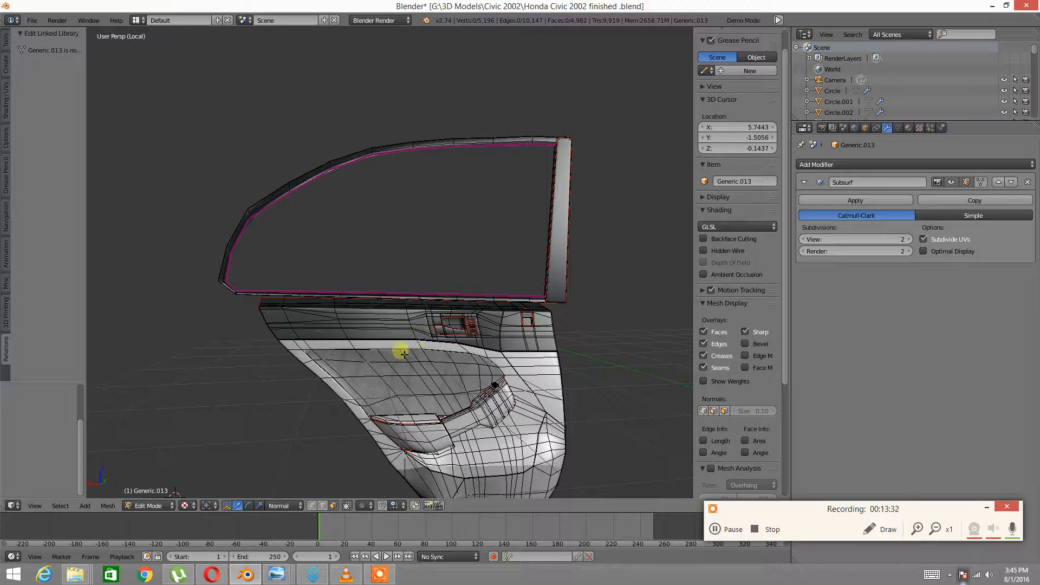
{"action": "key", "text": "a"}
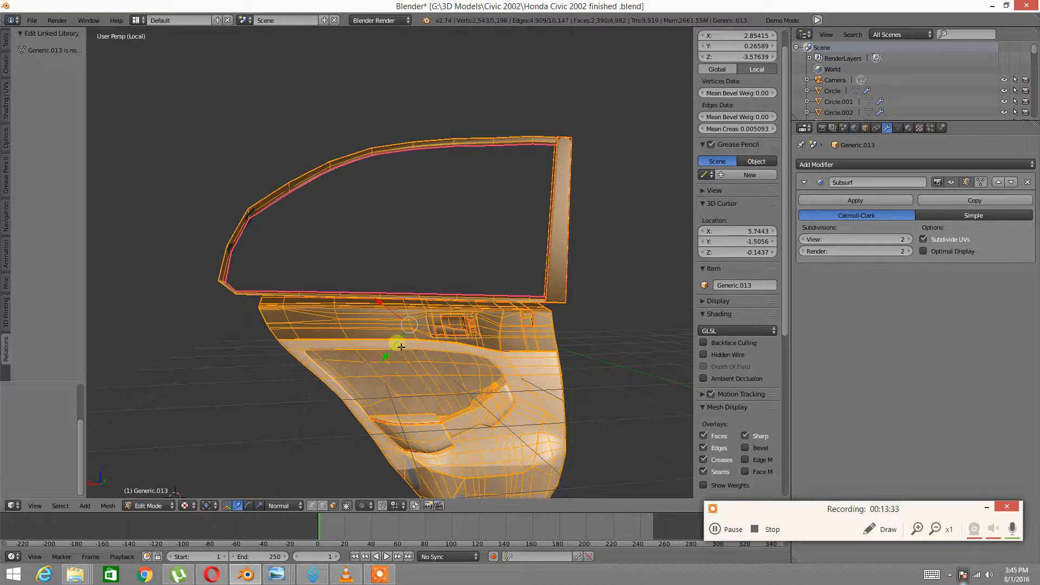
{"action": "key", "text": "p"}
{"action": "left_click", "coordinate": [411, 306]}
{"action": "middle_click_drag", "start_coordinate": [410, 306], "coordinate": [415, 352]}
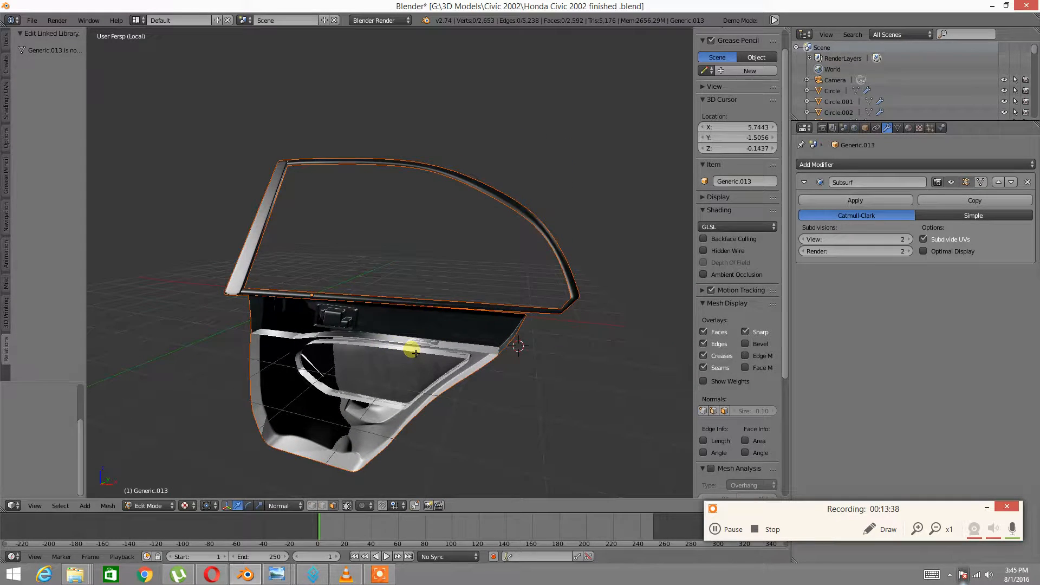
Reveal all geometry, return to Object Mode and select the separated piece Generic.014
{"action": "key", "text": "alt+h"}
{"action": "key", "text": "a"}
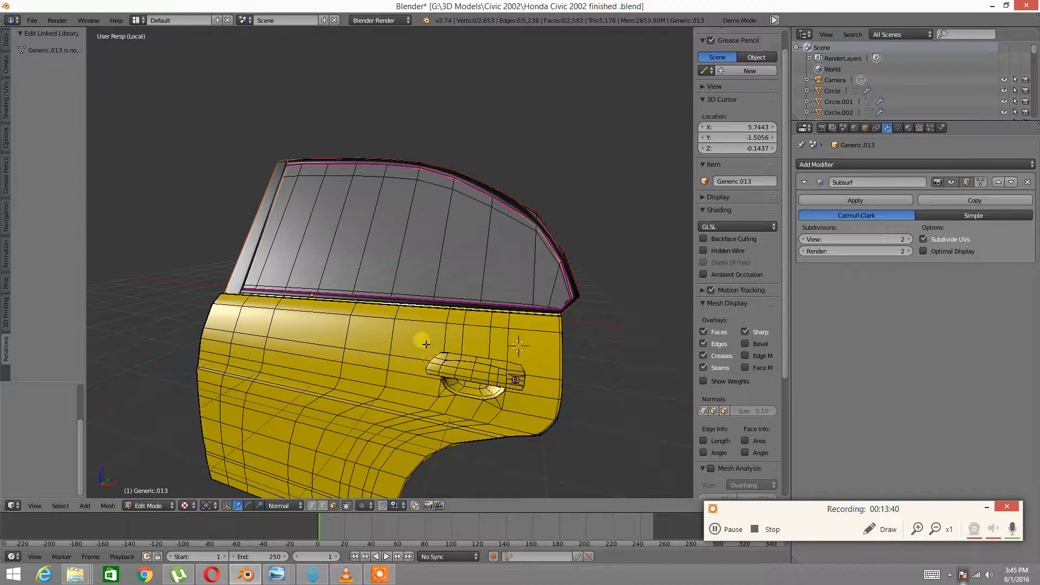
{"action": "middle_click_drag", "start_coordinate": [469, 361], "coordinate": [432, 368]}
{"action": "key", "text": "Tab"}
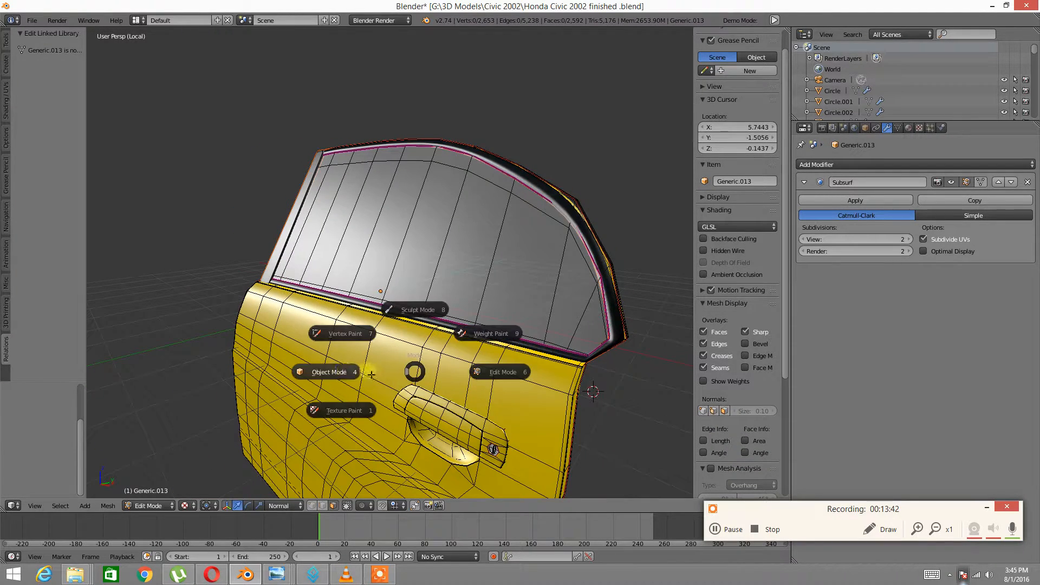
{"action": "left_click", "coordinate": [329, 372]}
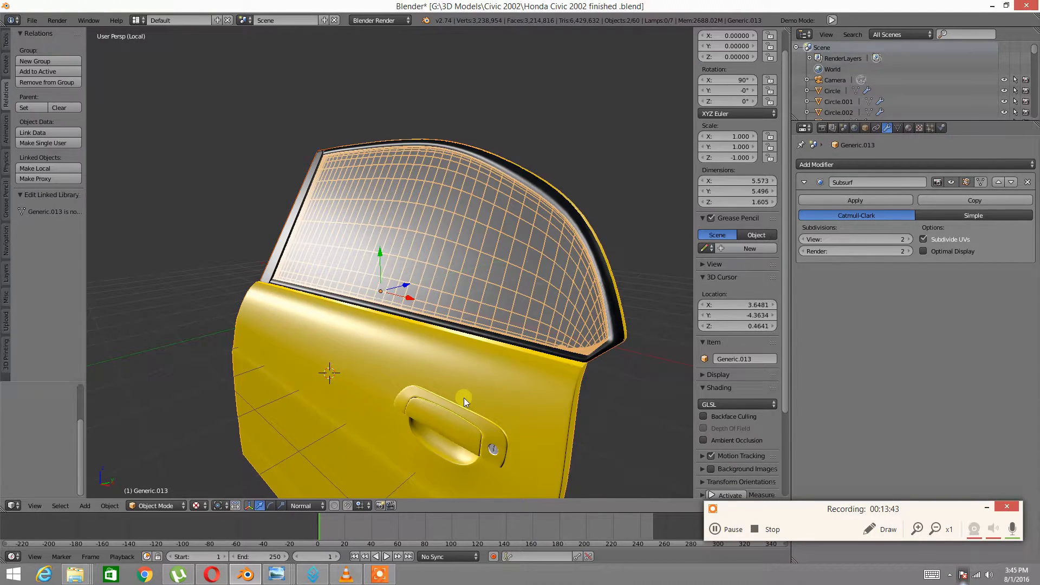
{"action": "right_click", "coordinate": [619, 335]}
{"action": "middle_click_drag", "start_coordinate": [596, 292], "coordinate": [355, 287]}
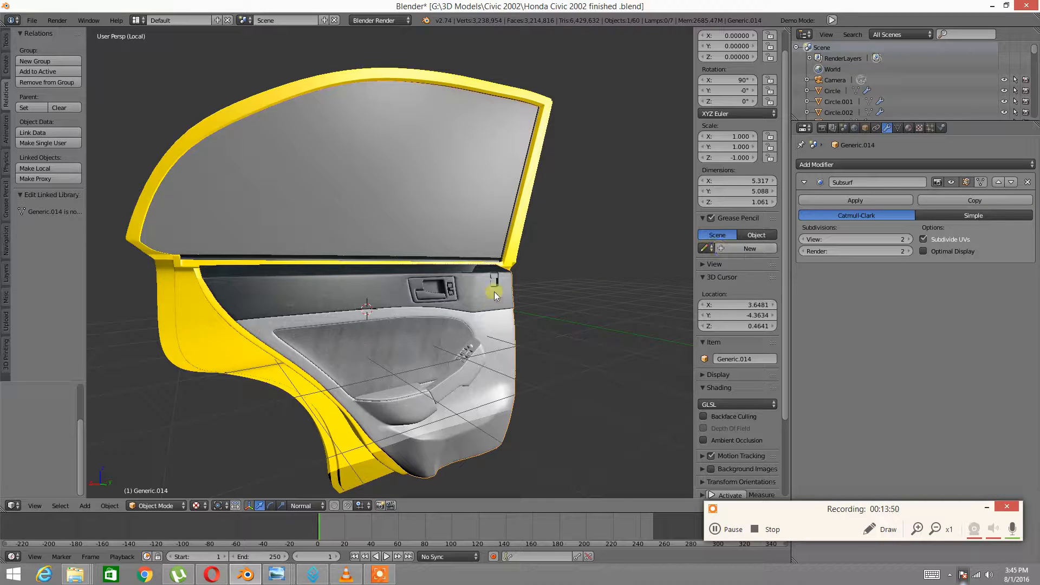
Switch the viewport shading to Wireframe, then settle on Solid shading
{"action": "key", "text": "z"}
{"action": "left_click", "coordinate": [576, 287]}
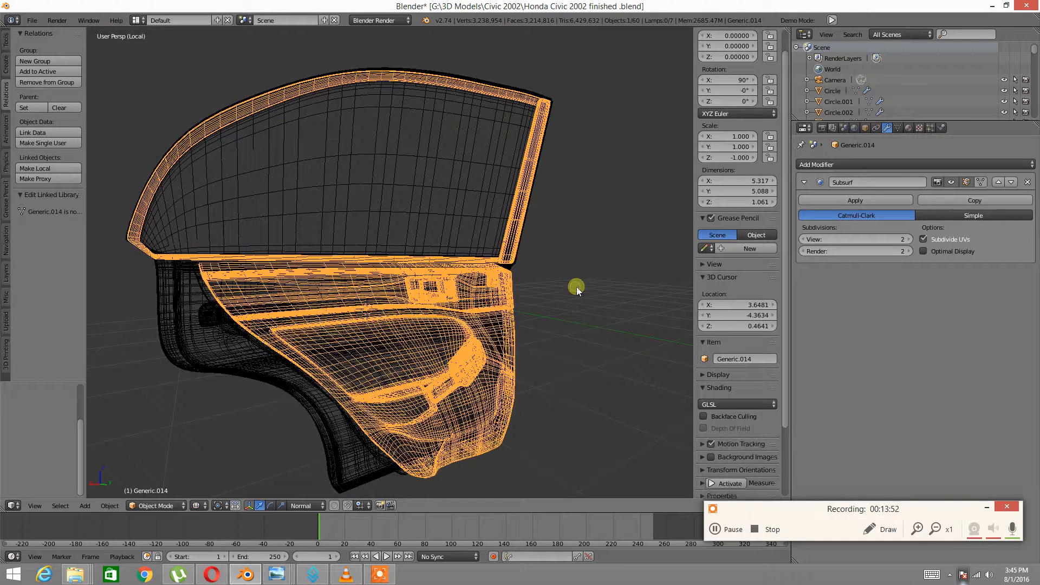
{"action": "key", "text": "z"}
{"action": "left_click", "coordinate": [525, 347]}
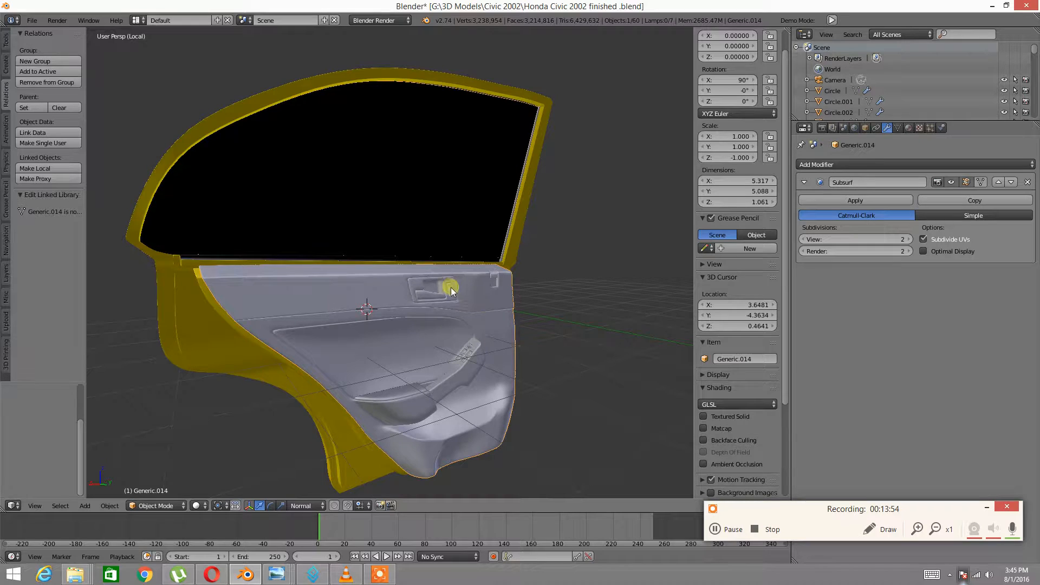
{"action": "left_click", "coordinate": [200, 505]}
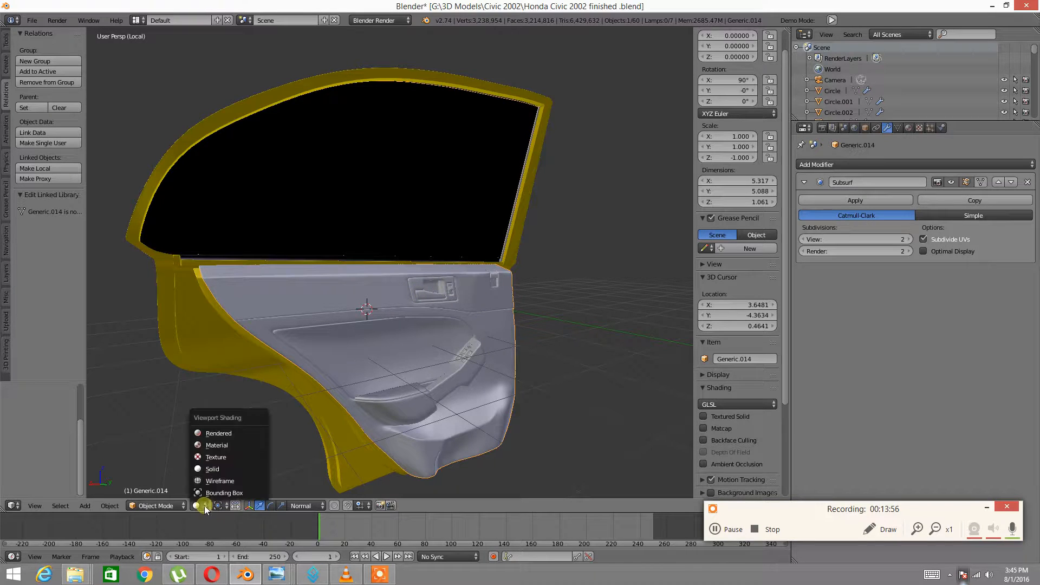
{"action": "left_click", "coordinate": [212, 469]}
{"action": "middle_click_drag", "start_coordinate": [330, 402], "coordinate": [337, 372]}
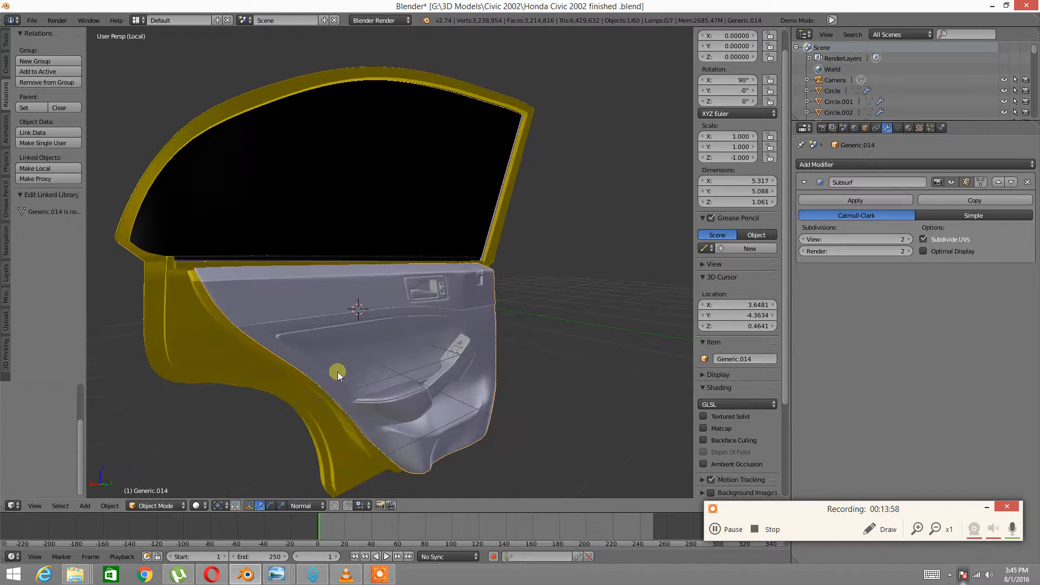
{"action": "middle_click_drag", "start_coordinate": [460, 282], "coordinate": [230, 470]}
{"action": "left_click", "coordinate": [16, 505]}
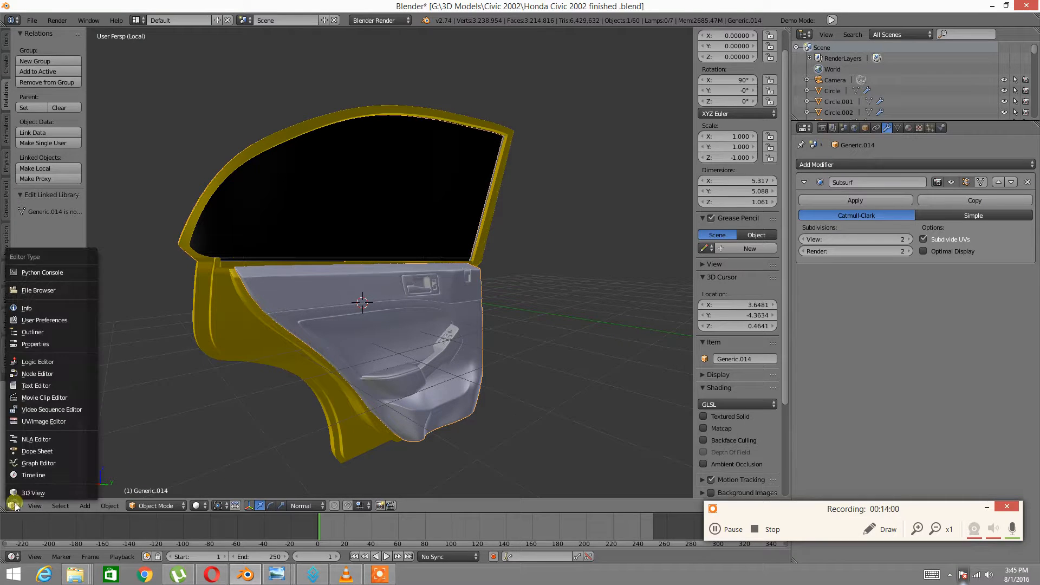
In the UV/Image Editor, create a new 8000 × 8000 px blank image
{"action": "left_click", "coordinate": [36, 421]}
{"action": "scroll", "coordinate": [235, 398], "scroll_direction": "down", "scroll_amount": 3}
{"action": "scroll", "coordinate": [244, 374], "scroll_direction": "up", "scroll_amount": 3}
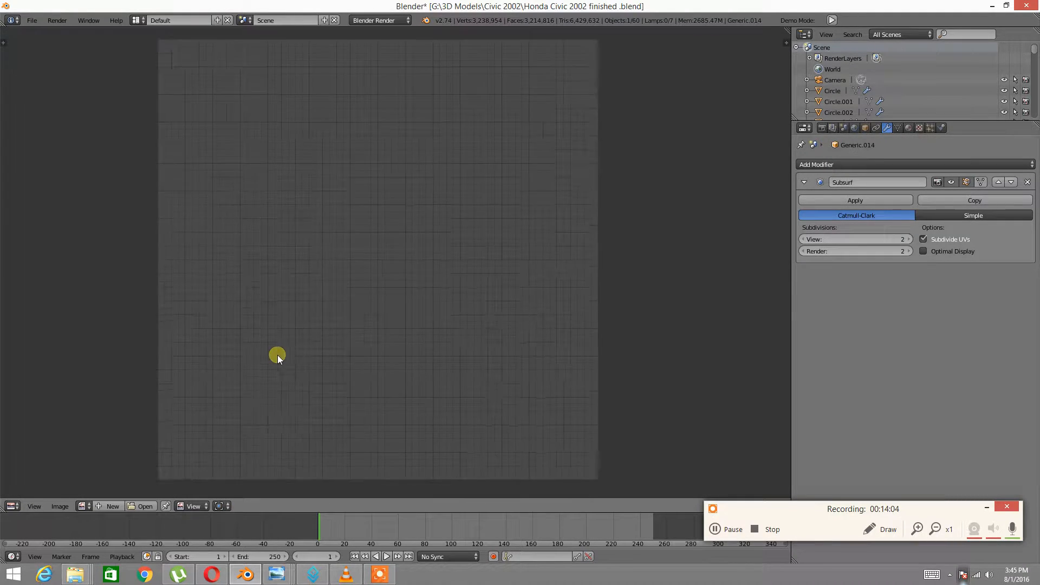
{"action": "left_click", "coordinate": [61, 505]}
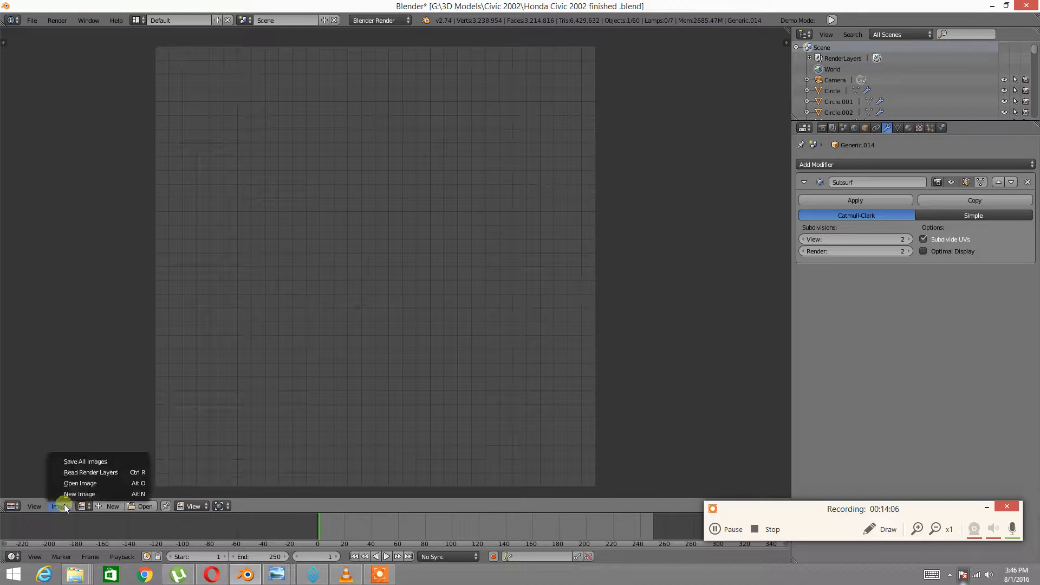
{"action": "left_click", "coordinate": [80, 493]}
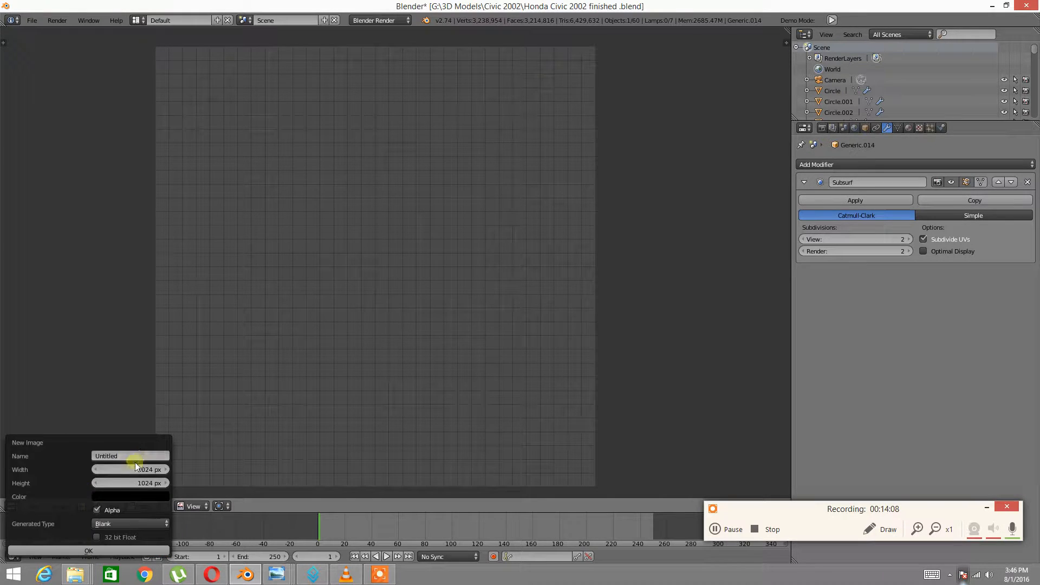
{"action": "left_click", "coordinate": [146, 475]}
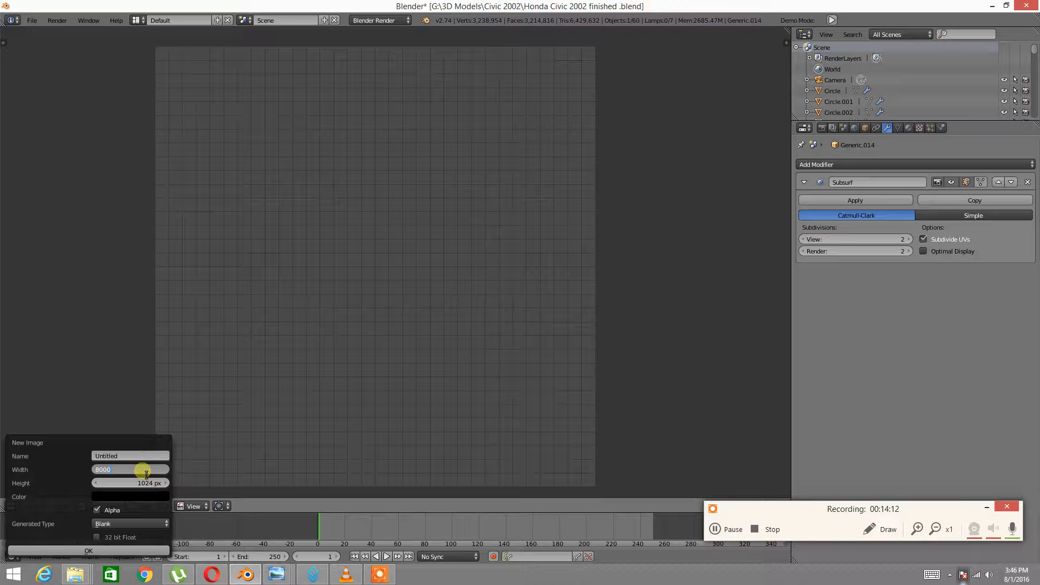
{"action": "key", "text": "Return"}
{"action": "left_click", "coordinate": [146, 482]}
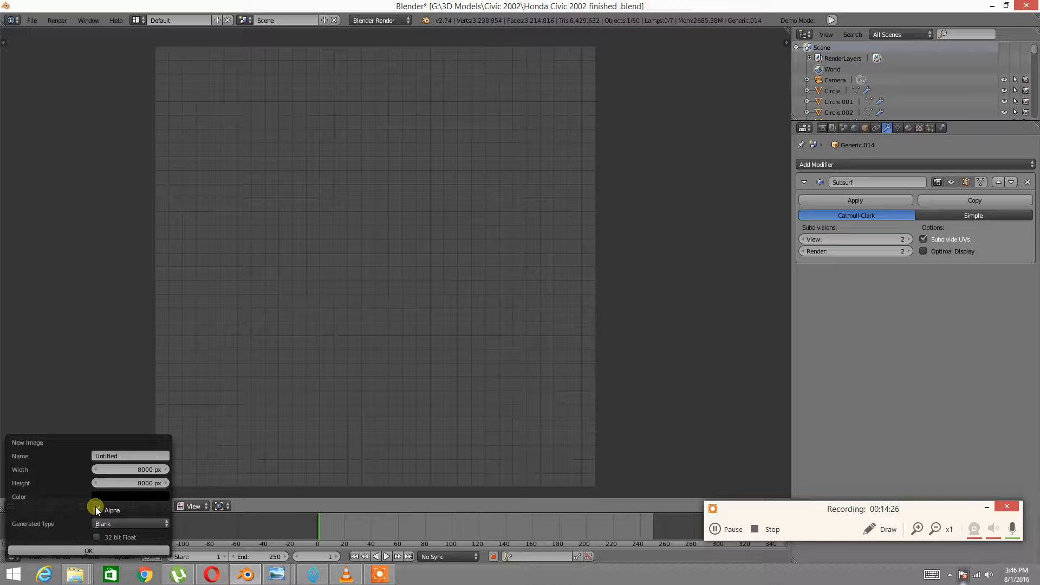
{"action": "left_click", "coordinate": [86, 548]}
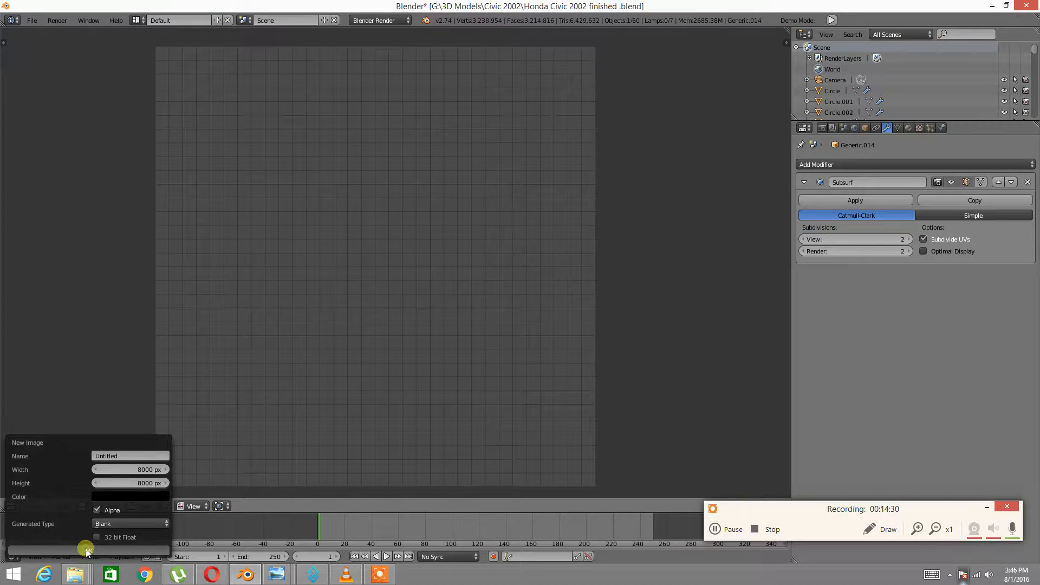
Rename the new image from Untitled.001 to 'Car door Back' and reset the frame to 0
{"action": "key", "text": "Right"}
{"action": "key", "text": "Right"}
{"action": "left_click", "coordinate": [134, 504]}
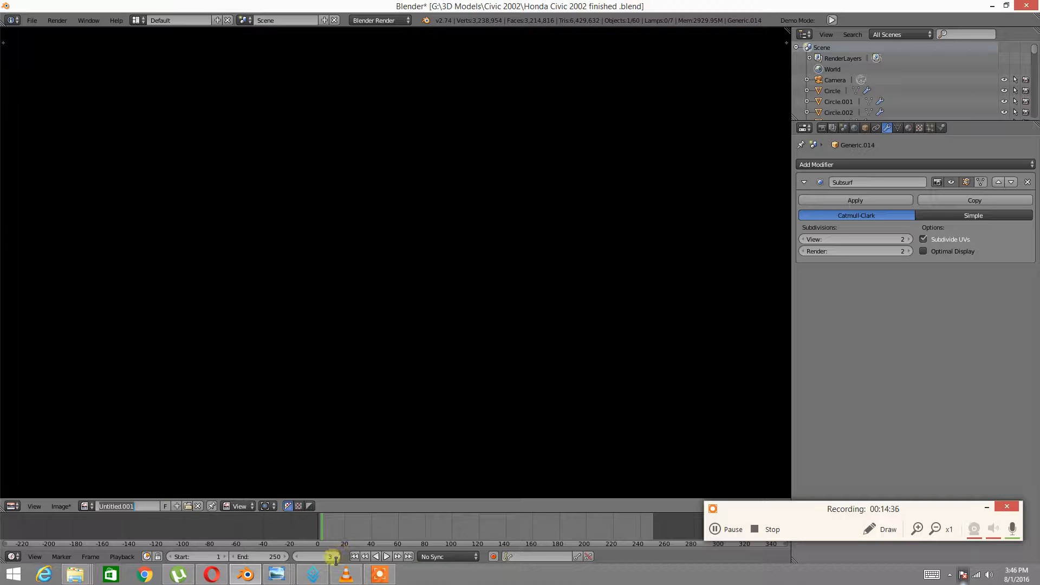
{"action": "left_click", "coordinate": [298, 556]}
{"action": "left_click", "coordinate": [297, 557]}
{"action": "left_click", "coordinate": [298, 556]}
{"action": "left_click", "coordinate": [298, 557]}
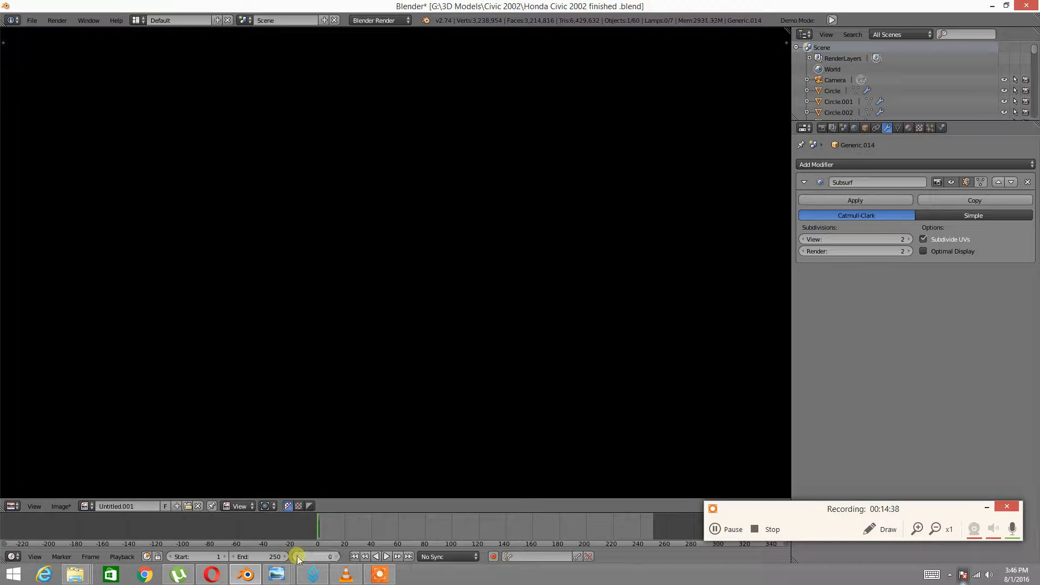
{"action": "left_click", "coordinate": [143, 506]}
{"action": "key", "text": "BackSpace"}
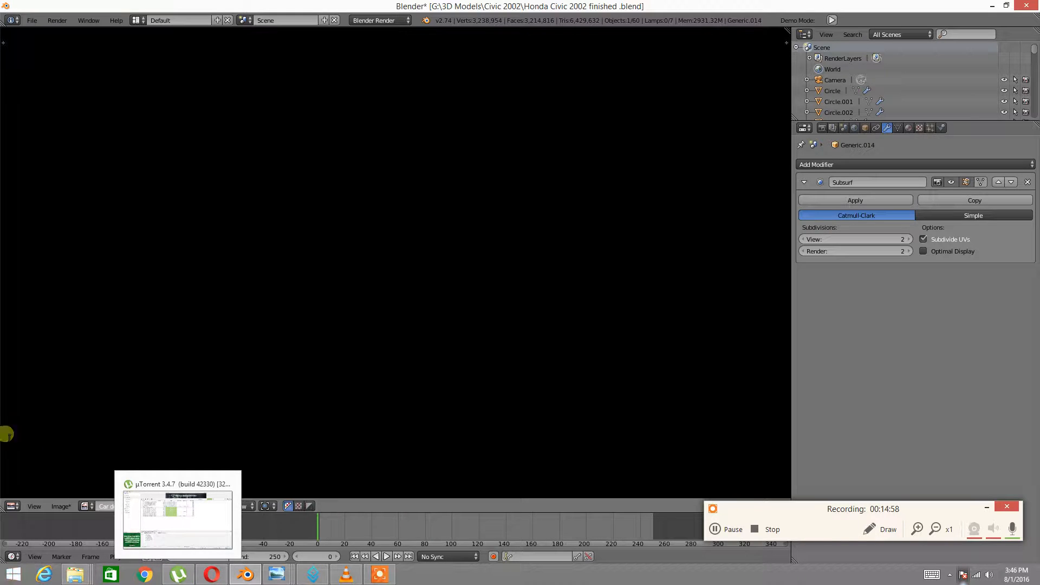
{"action": "left_click", "coordinate": [149, 505]}
{"action": "key", "text": "BackSpace"}
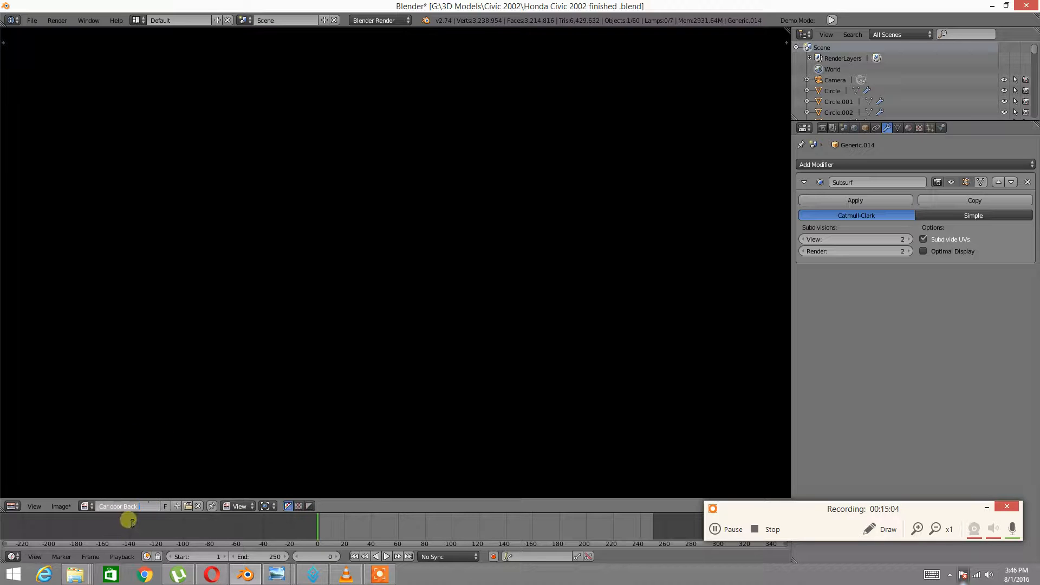
{"action": "left_click", "coordinate": [19, 508]}
Return the editor to the 3D View of the car door and show the Render properties
{"action": "left_click", "coordinate": [35, 490]}
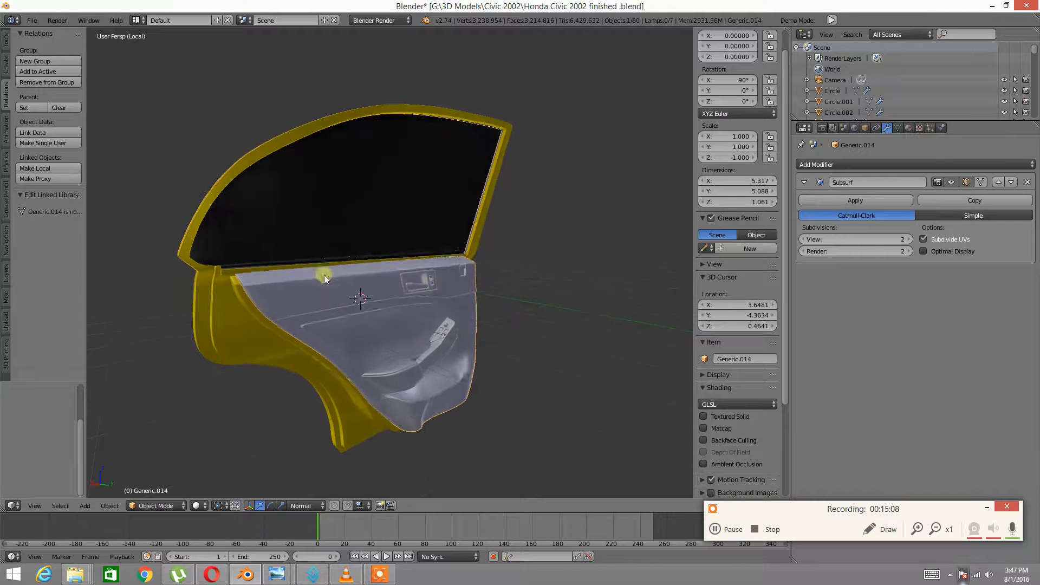
{"action": "left_click", "coordinate": [822, 128]}
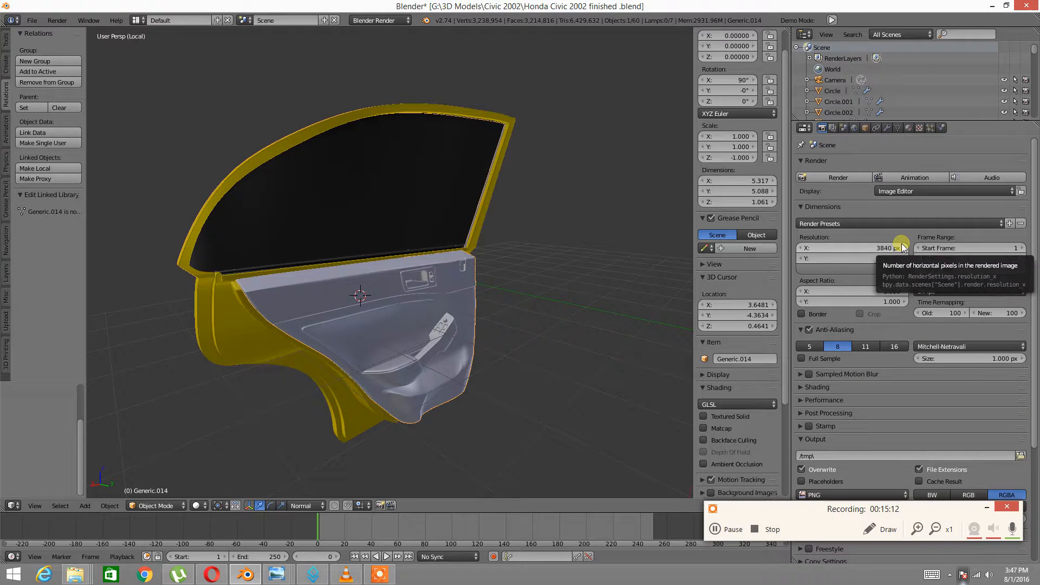
{"action": "scroll", "coordinate": [885, 408], "scroll_direction": "down", "scroll_amount": 3}
{"action": "scroll", "coordinate": [885, 408], "scroll_direction": "down", "scroll_amount": 1}
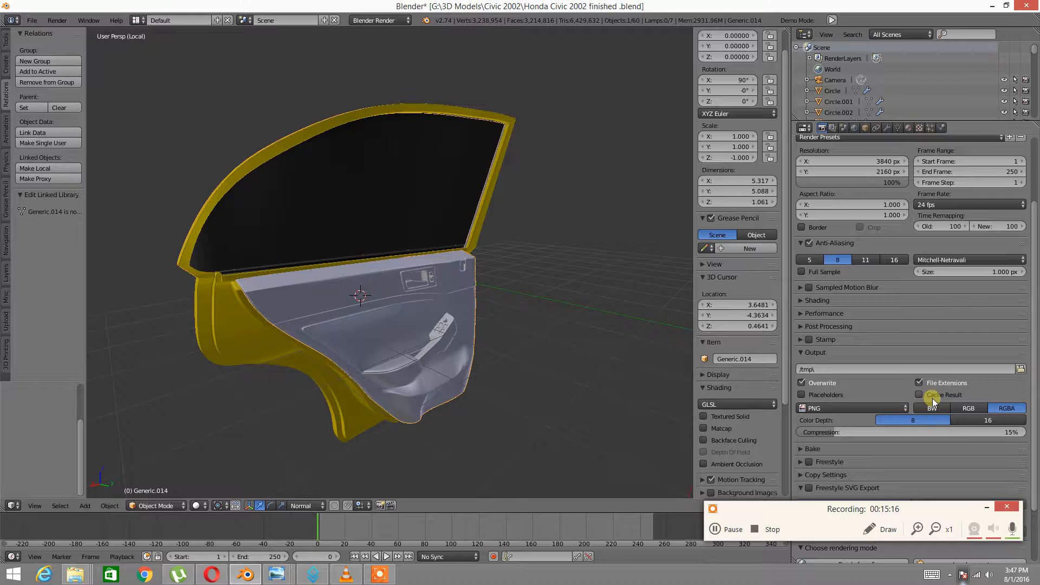
{"action": "scroll", "coordinate": [931, 404], "scroll_direction": "down", "scroll_amount": 3}
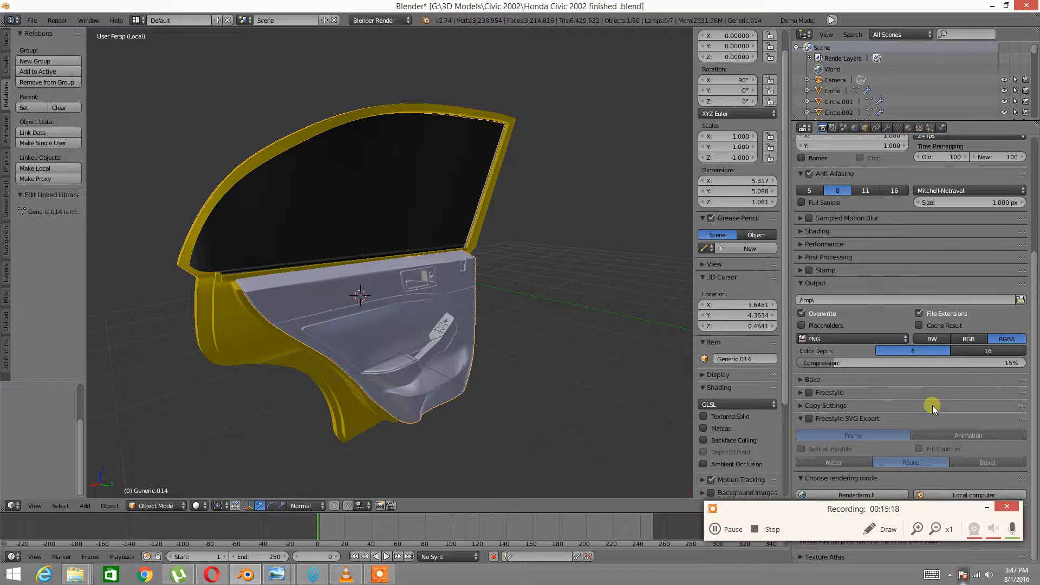
{"action": "scroll", "coordinate": [931, 408], "scroll_direction": "up", "scroll_amount": 1}
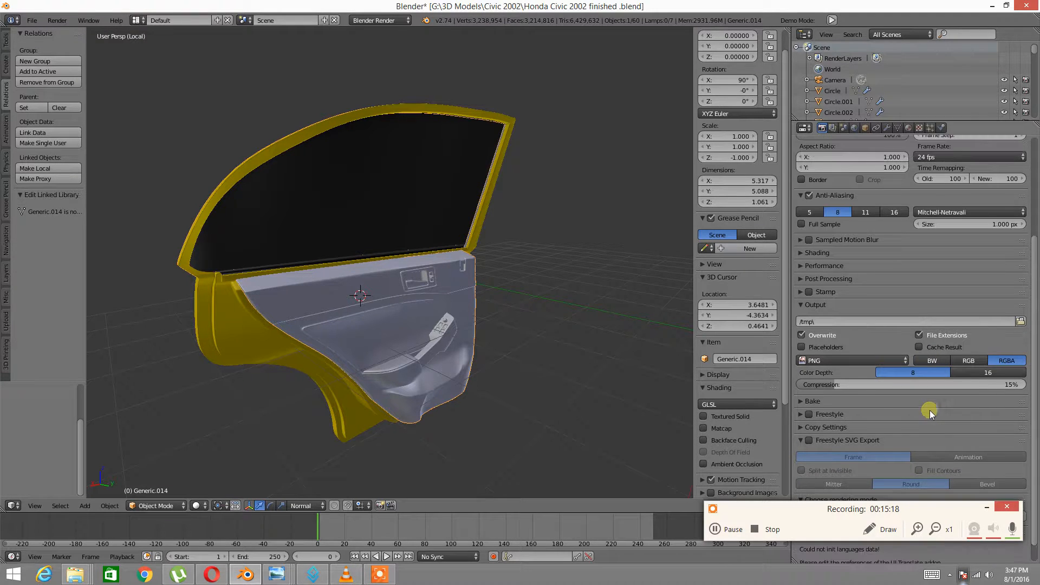
Set the render output file format to JPEG at 100% quality
{"action": "left_click", "coordinate": [899, 359]}
{"action": "scroll", "coordinate": [925, 413], "scroll_direction": "down", "scroll_amount": 1}
{"action": "left_click", "coordinate": [801, 379]}
{"action": "scroll", "coordinate": [909, 404], "scroll_direction": "down", "scroll_amount": 1}
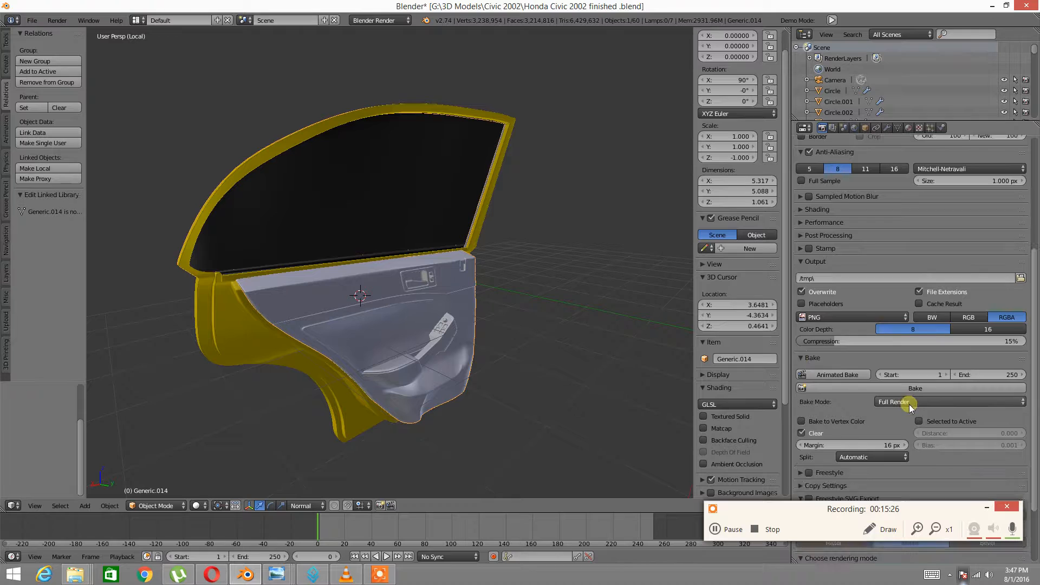
{"action": "left_click", "coordinate": [869, 316]}
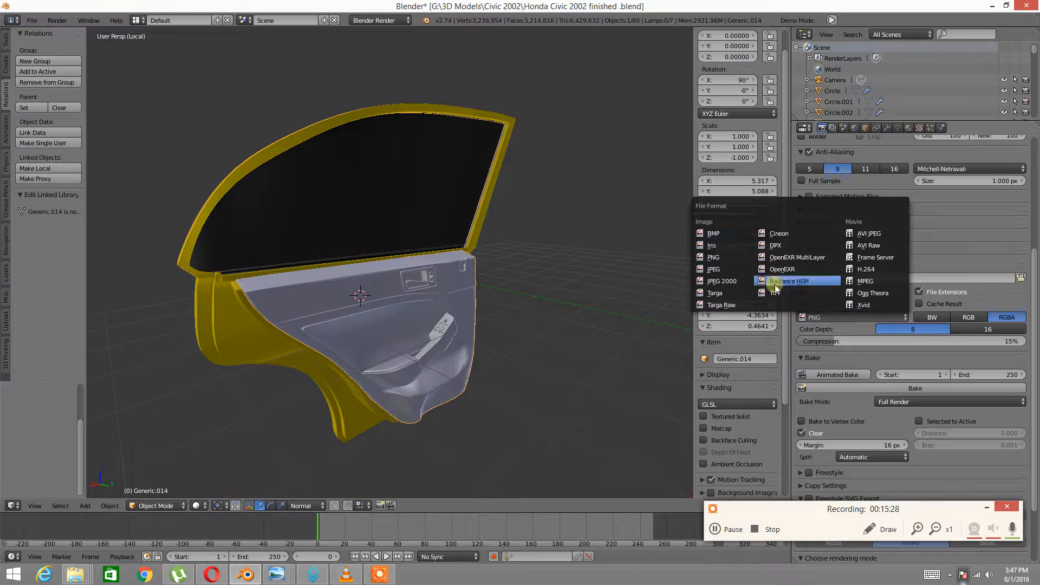
{"action": "left_click", "coordinate": [716, 271]}
{"action": "left_click_drag", "start_coordinate": [833, 333], "coordinate": [1027, 332]}
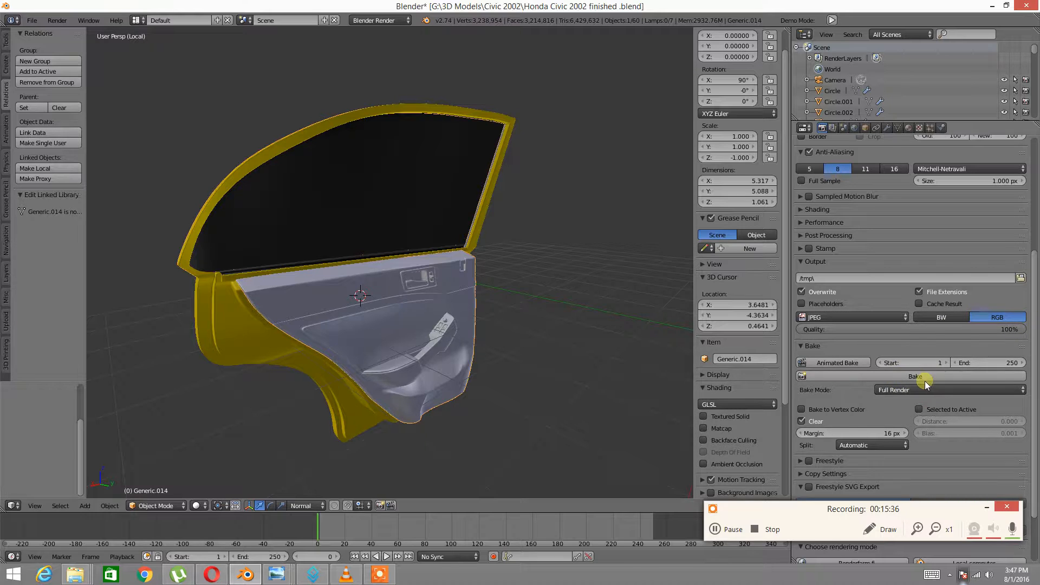
Change the Bake Mode from Full Render to Textures
{"action": "left_click", "coordinate": [930, 388]}
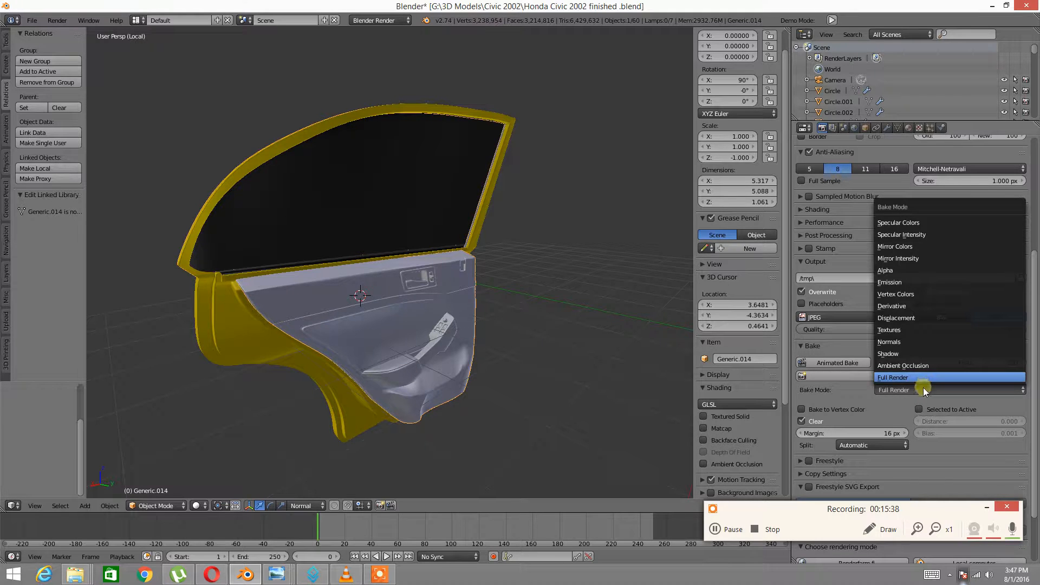
{"action": "left_click", "coordinate": [923, 387]}
{"action": "left_click", "coordinate": [910, 389]}
{"action": "left_click", "coordinate": [910, 389]}
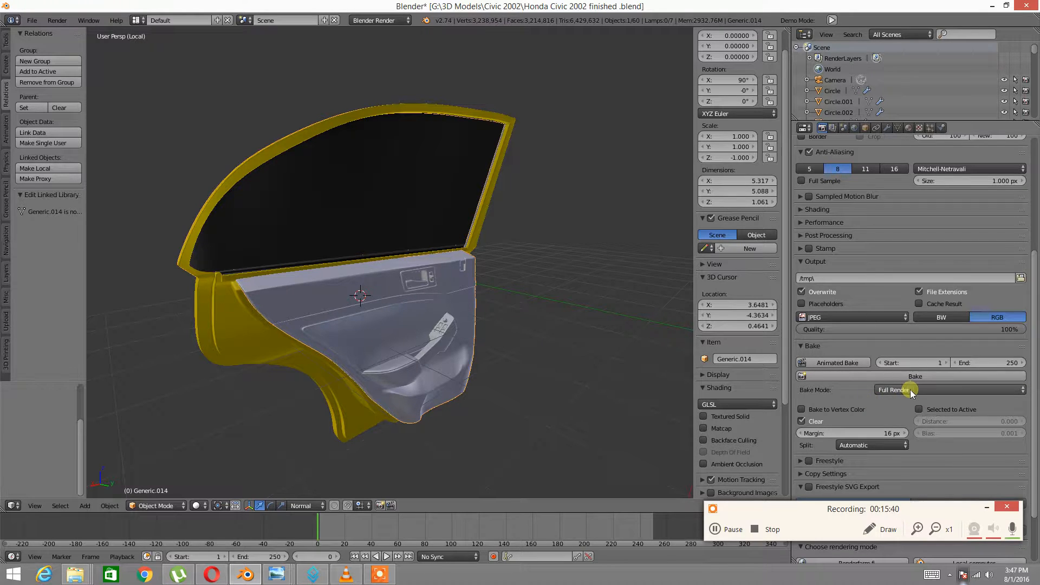
{"action": "left_click", "coordinate": [910, 389]}
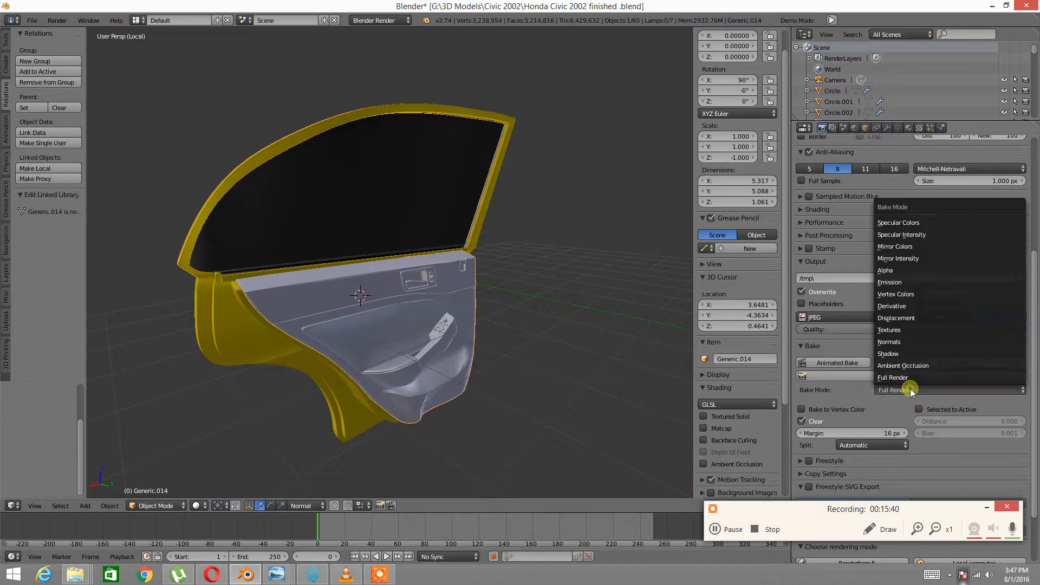
{"action": "left_click", "coordinate": [892, 328]}
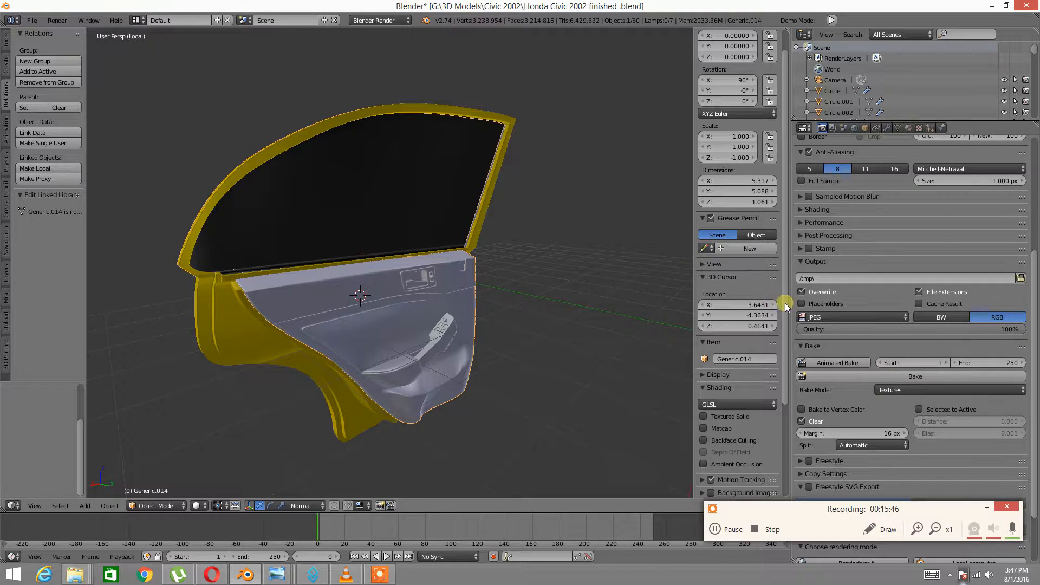
Trigger a bake, then reselect the Generic.014 door panel and put it in Edit Mode
{"action": "left_click", "coordinate": [908, 374]}
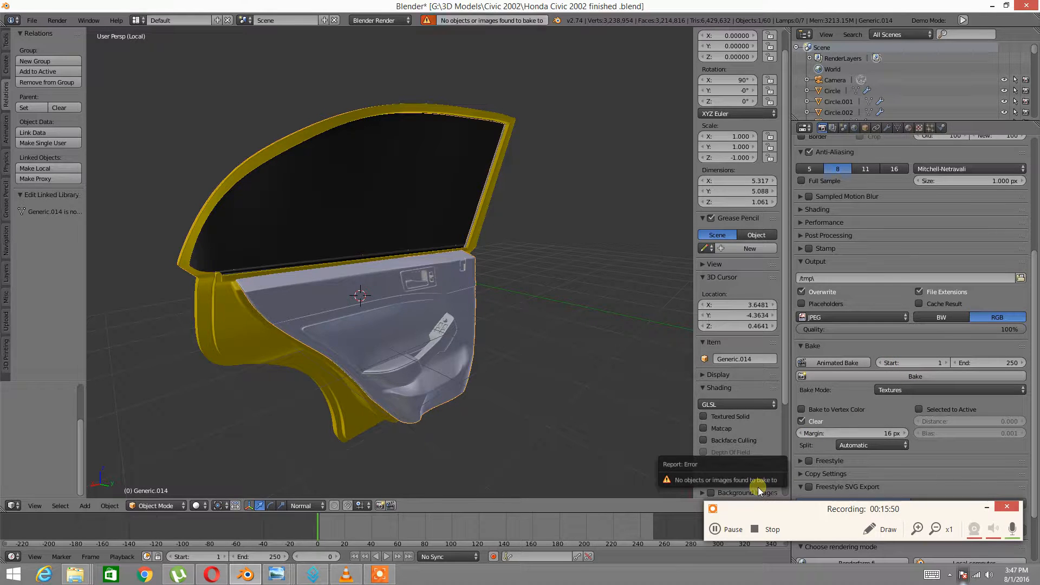
{"action": "right_click", "coordinate": [421, 311]}
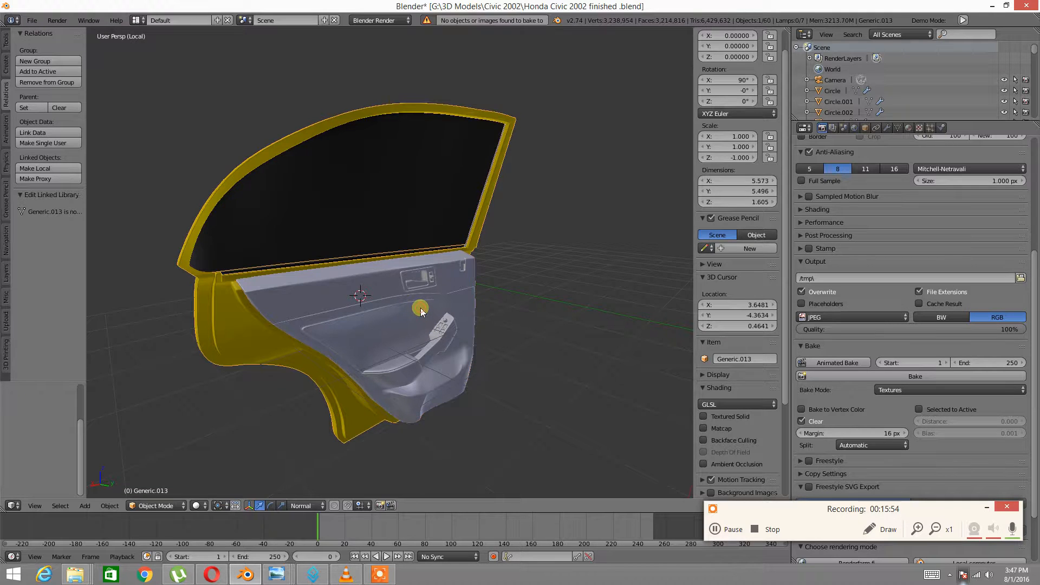
{"action": "right_click", "coordinate": [421, 311]}
{"action": "left_click", "coordinate": [12, 506]}
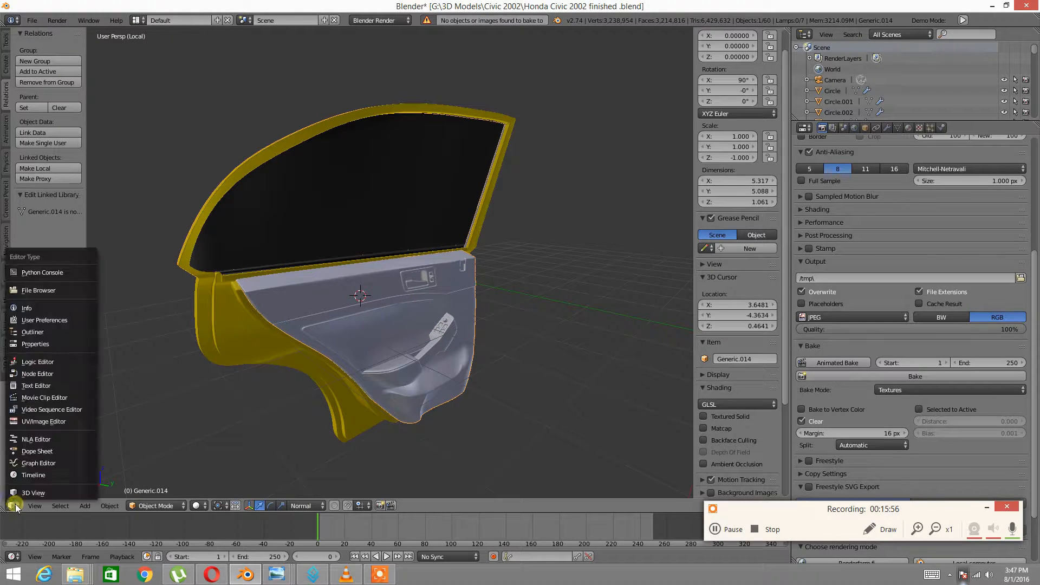
{"action": "key", "text": "Tab"}
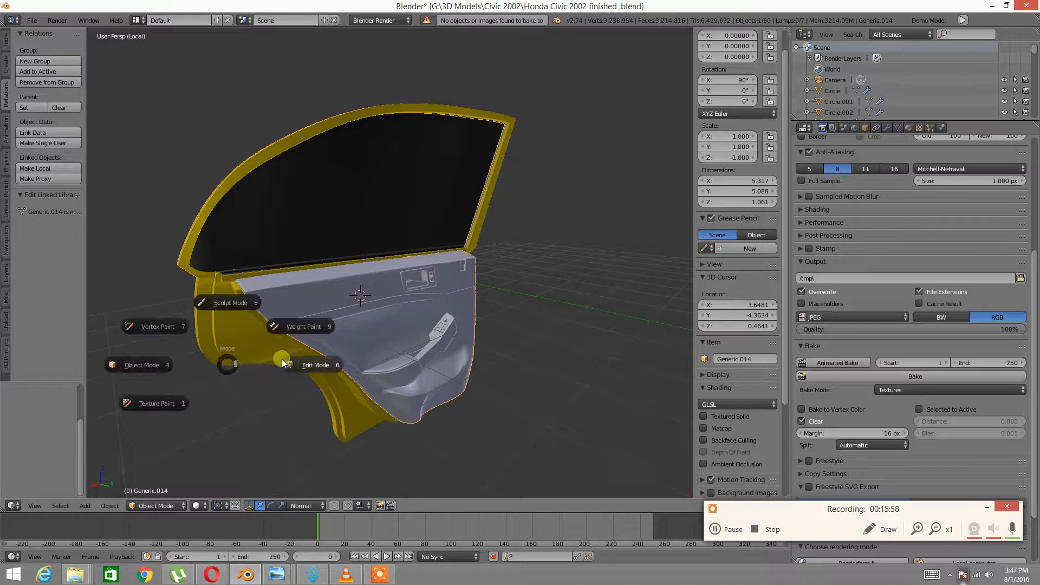
{"action": "left_click", "coordinate": [318, 359]}
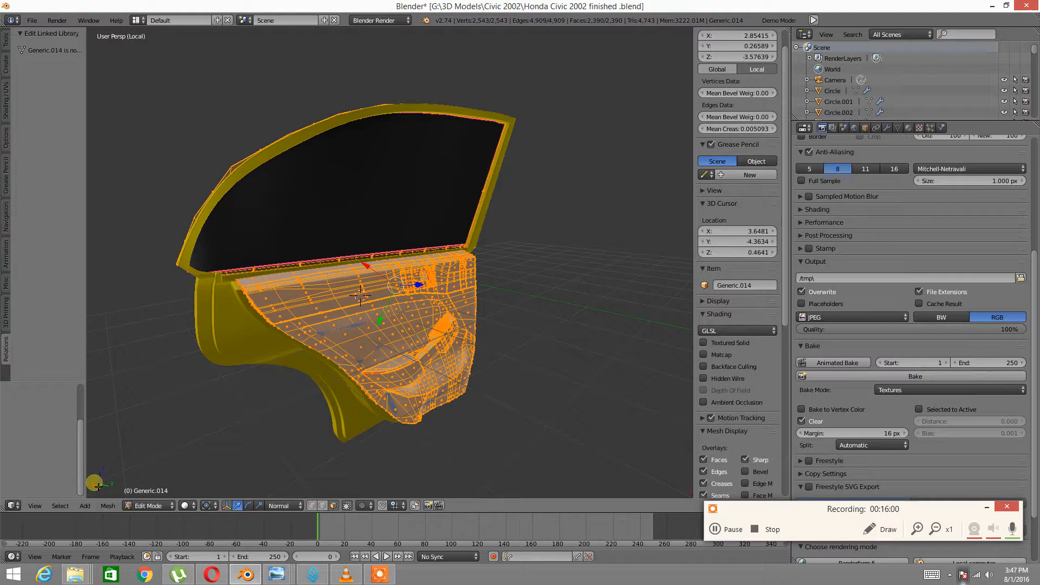
Show the door panel's UV layout in the UV/Image Editor and assign the Car door Back image
{"action": "left_click", "coordinate": [12, 506]}
{"action": "left_click", "coordinate": [17, 493]}
{"action": "left_click", "coordinate": [18, 504]}
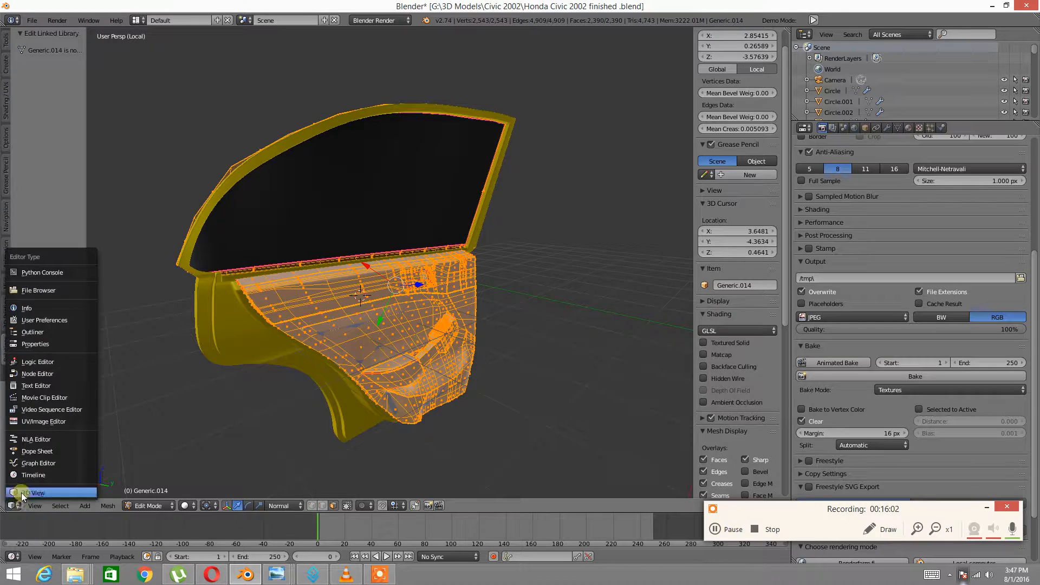
{"action": "left_click", "coordinate": [42, 423]}
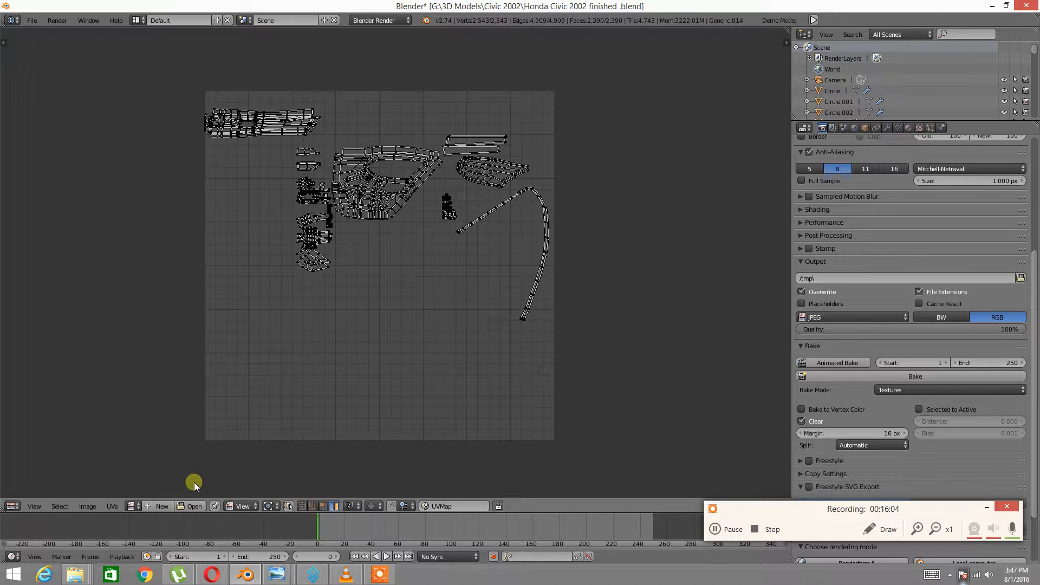
{"action": "left_click", "coordinate": [134, 506]}
{"action": "scroll", "coordinate": [175, 464], "scroll_direction": "down", "scroll_amount": 5}
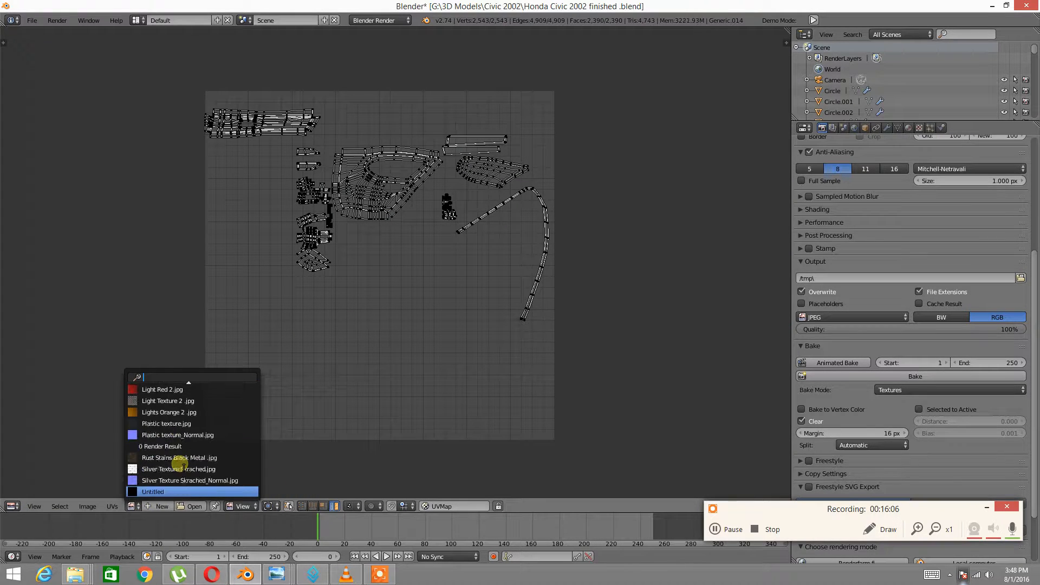
{"action": "scroll", "coordinate": [178, 463], "scroll_direction": "up", "scroll_amount": 5}
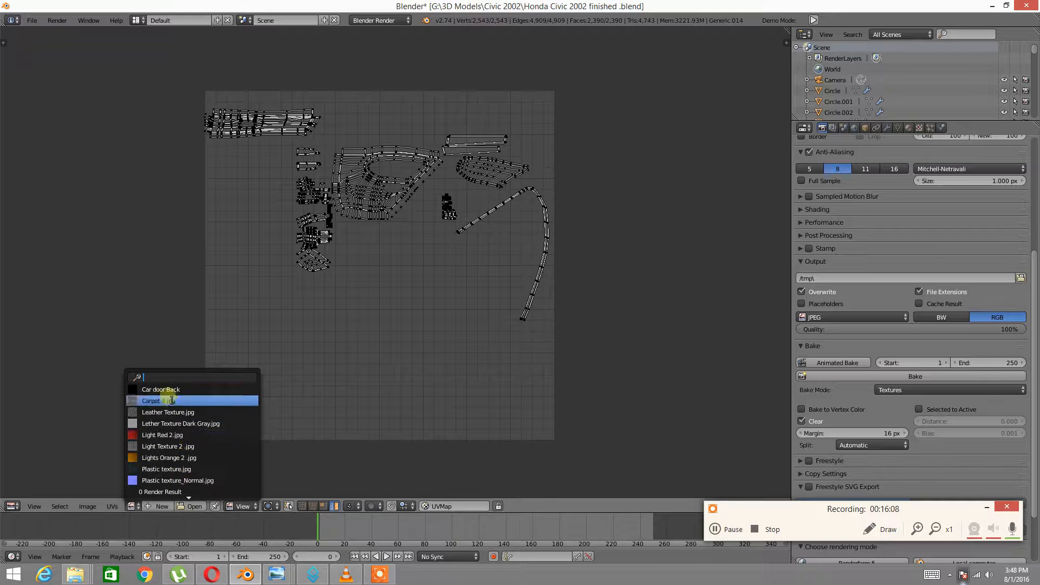
{"action": "left_click", "coordinate": [166, 390]}
Go back to the 3D View with the door in Object Mode, rechecking the image editor once
{"action": "scroll", "coordinate": [361, 388], "scroll_direction": "down", "scroll_amount": 5}
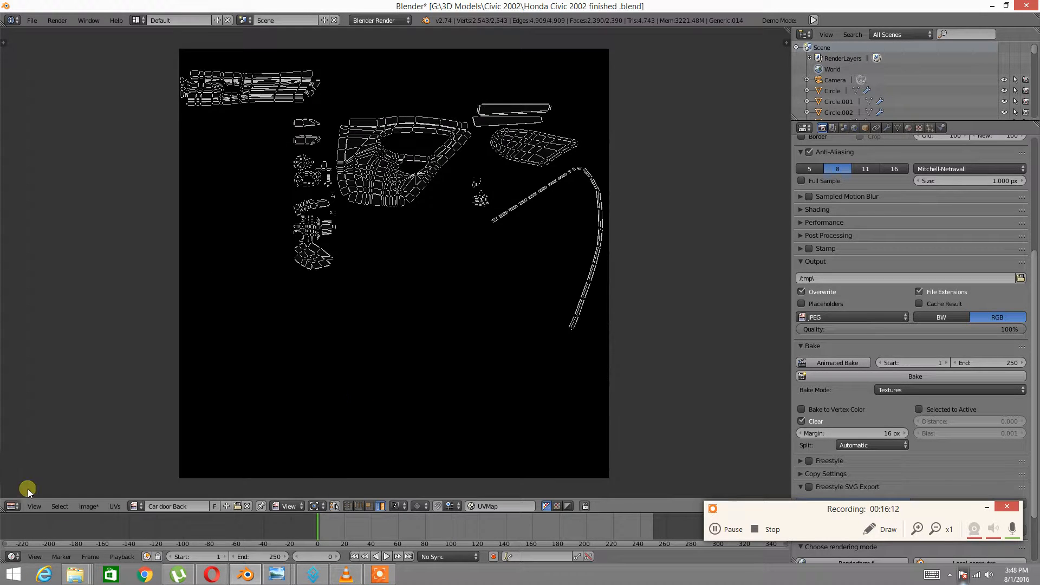
{"action": "left_click", "coordinate": [11, 506]}
{"action": "left_click", "coordinate": [22, 493]}
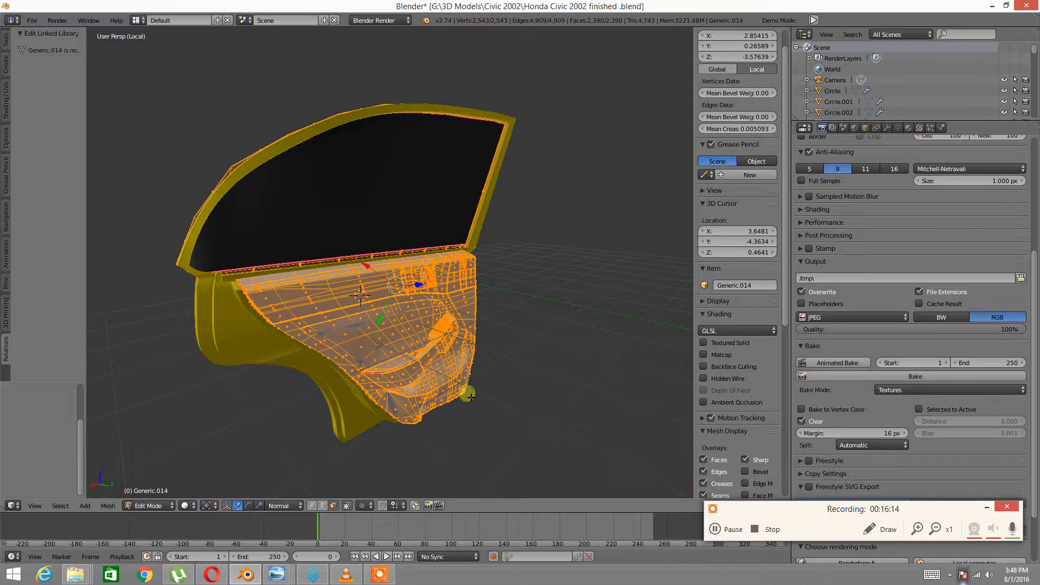
{"action": "key", "text": "Tab"}
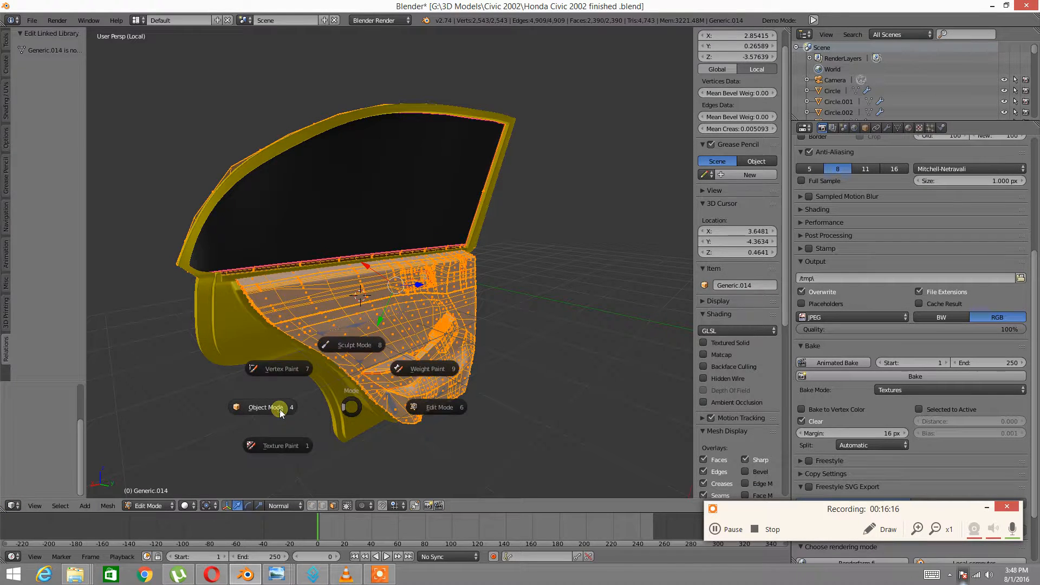
{"action": "left_click", "coordinate": [280, 413]}
{"action": "left_click", "coordinate": [12, 506]}
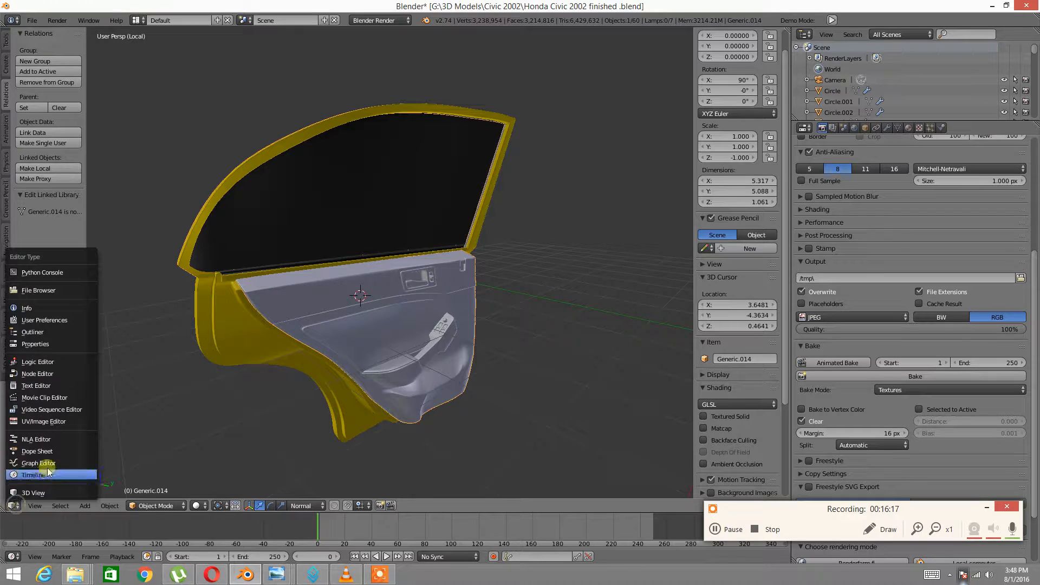
{"action": "left_click", "coordinate": [45, 422]}
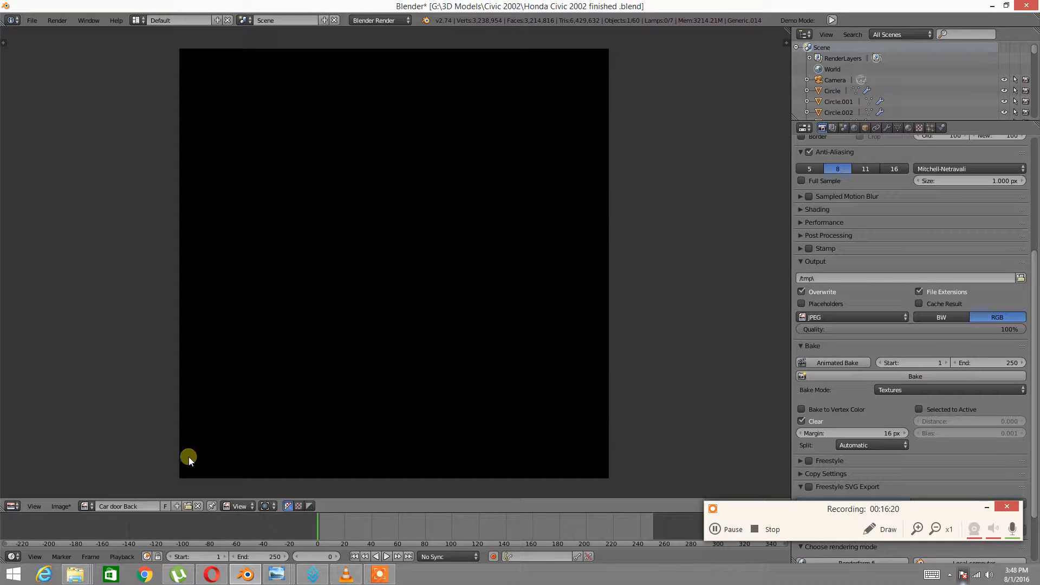
{"action": "left_click", "coordinate": [18, 506]}
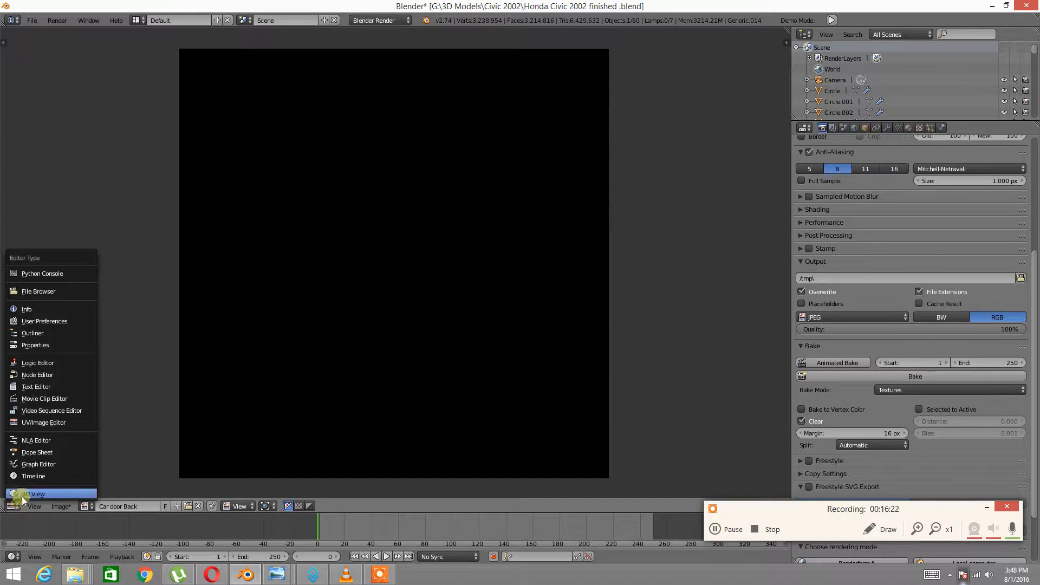
{"action": "left_click", "coordinate": [22, 497]}
Put the door in Edit Mode and compare its UV layout against the 3D View several times
{"action": "key", "text": "Tab"}
{"action": "left_click", "coordinate": [401, 294]}
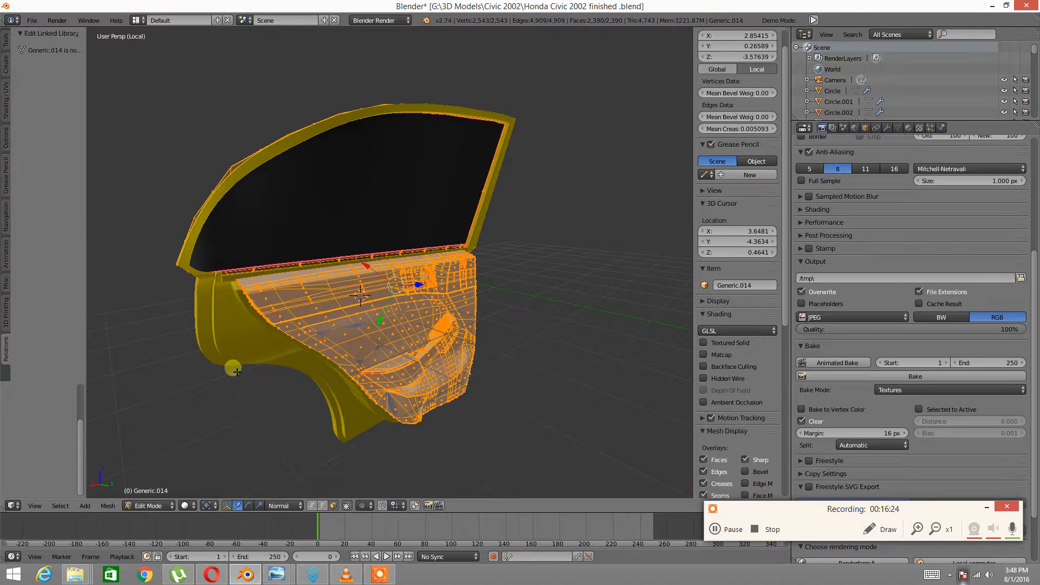
{"action": "left_click", "coordinate": [13, 505]}
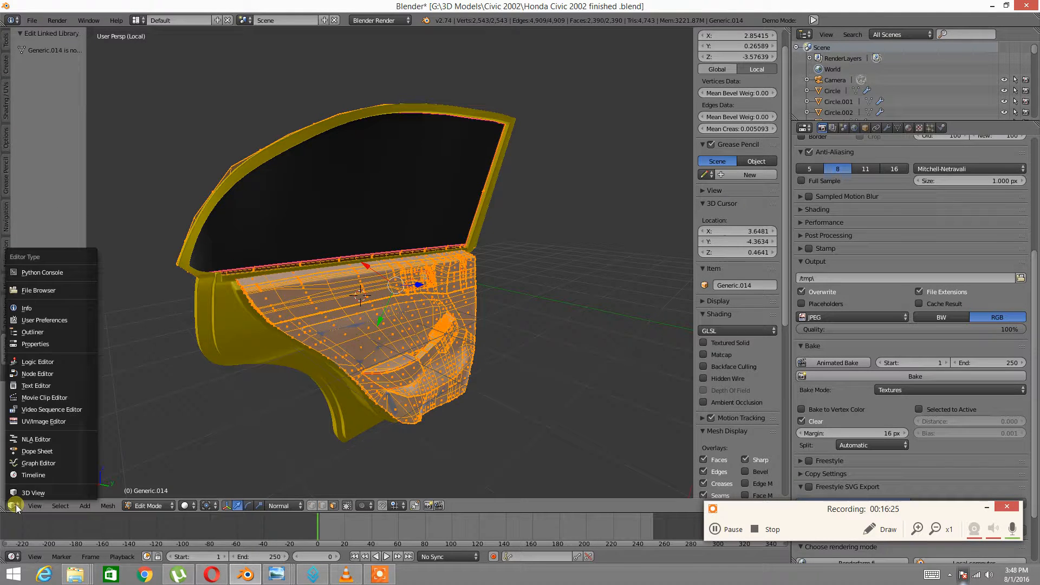
{"action": "left_click", "coordinate": [35, 422]}
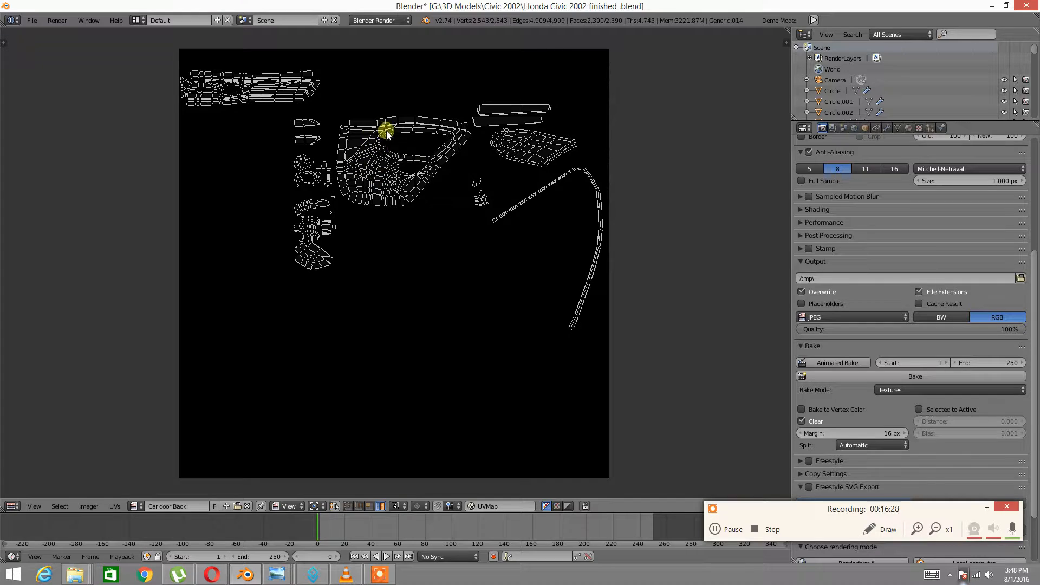
{"action": "left_click", "coordinate": [15, 504]}
{"action": "left_click", "coordinate": [18, 494]}
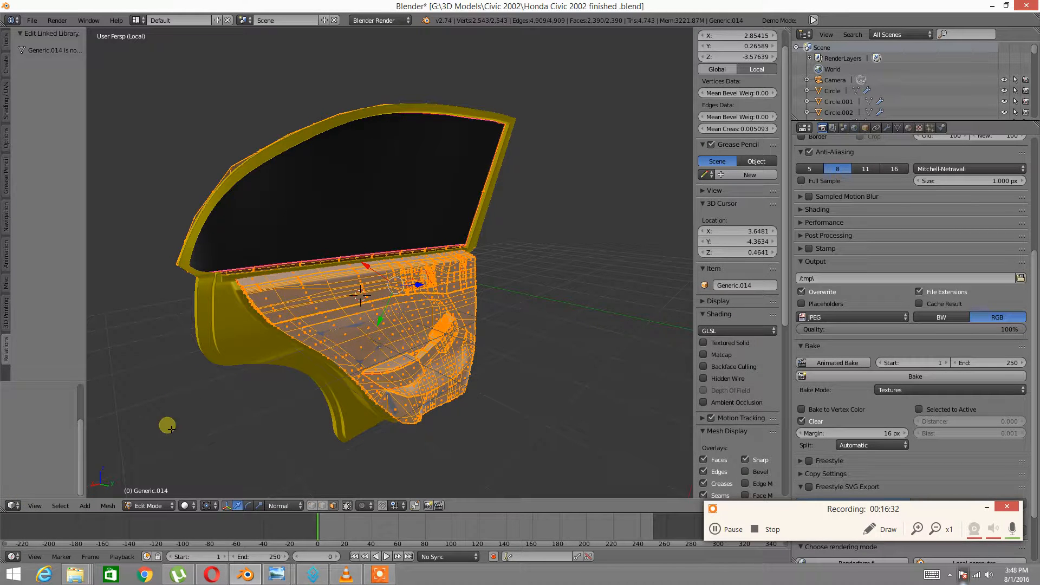
{"action": "left_click", "coordinate": [14, 504]}
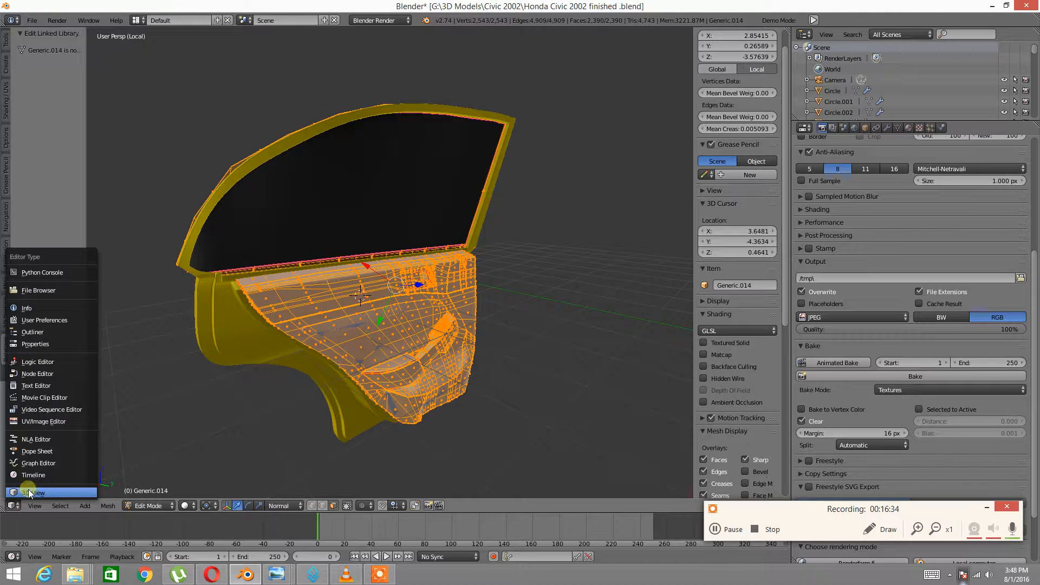
{"action": "left_click", "coordinate": [34, 421]}
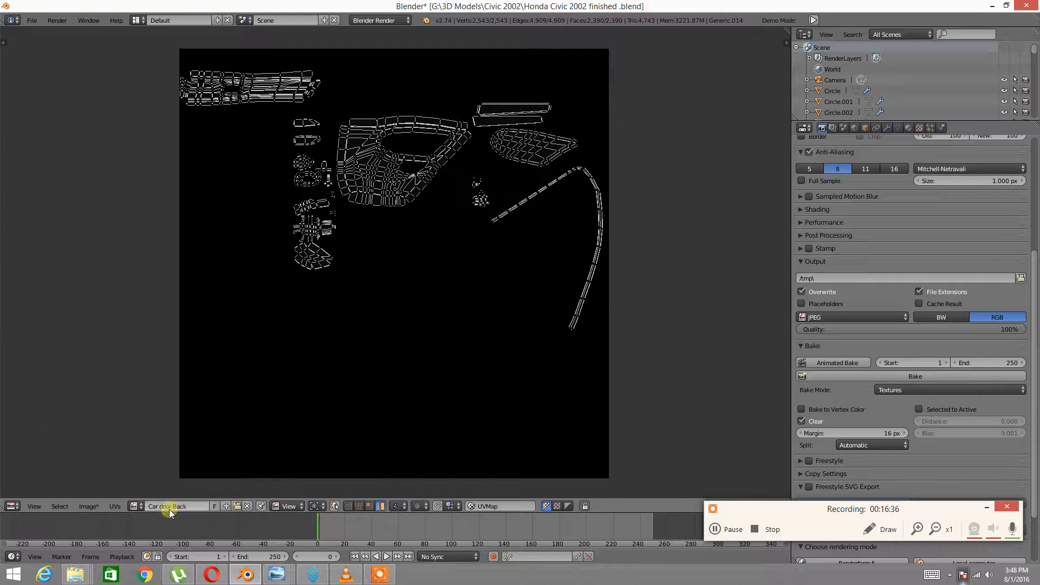
{"action": "left_click", "coordinate": [12, 506]}
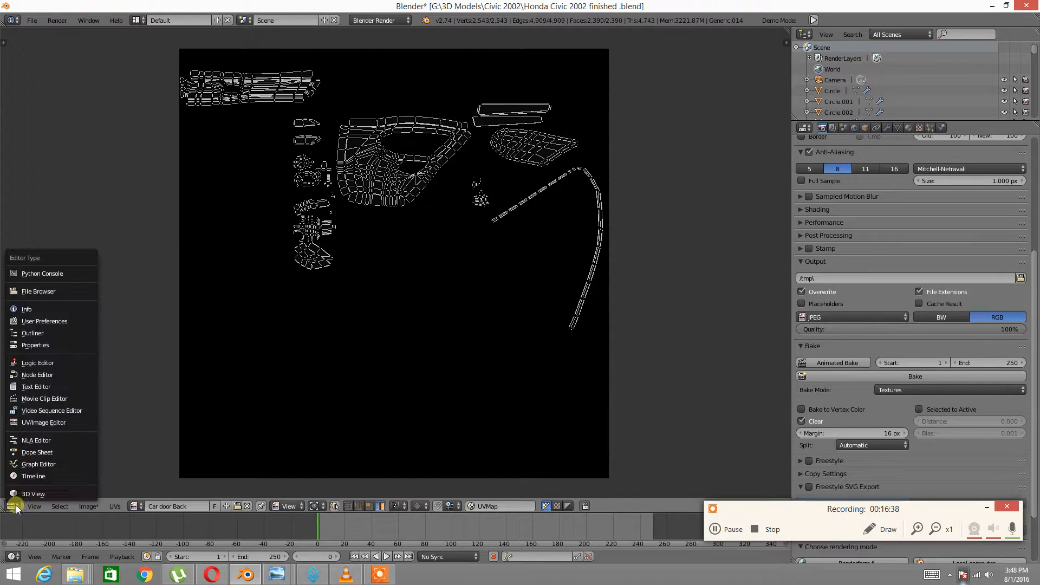
{"action": "left_click", "coordinate": [27, 494]}
{"action": "key", "text": "Tab"}
Return Generic.014 to Object Mode and bake its textures into the Car door Back image
{"action": "left_click", "coordinate": [161, 413]}
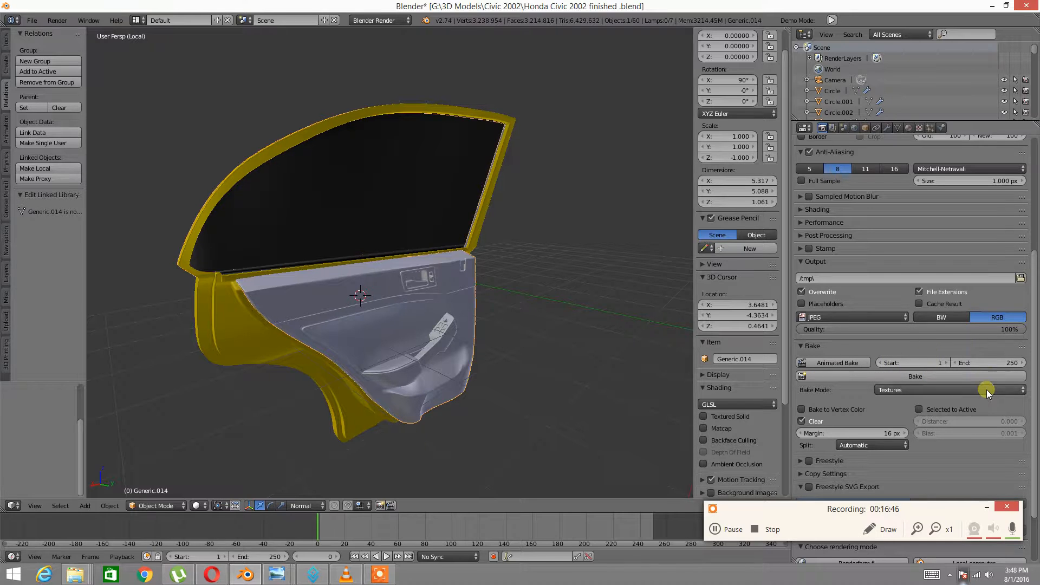
{"action": "left_click", "coordinate": [921, 375]}
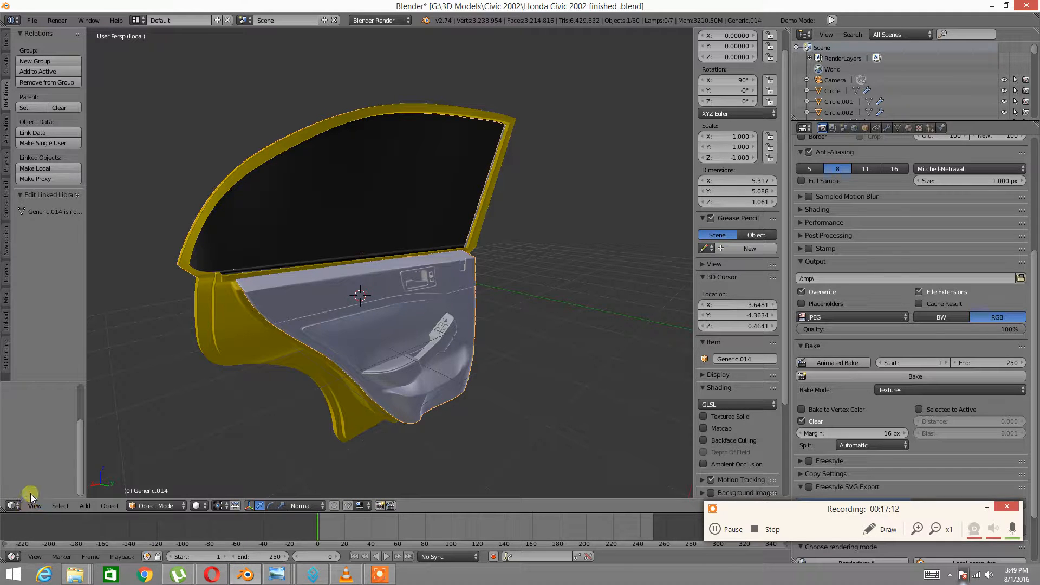
Switch to the UV/Image Editor showing Car door Back and pan onto the textured island
{"action": "left_click", "coordinate": [11, 505]}
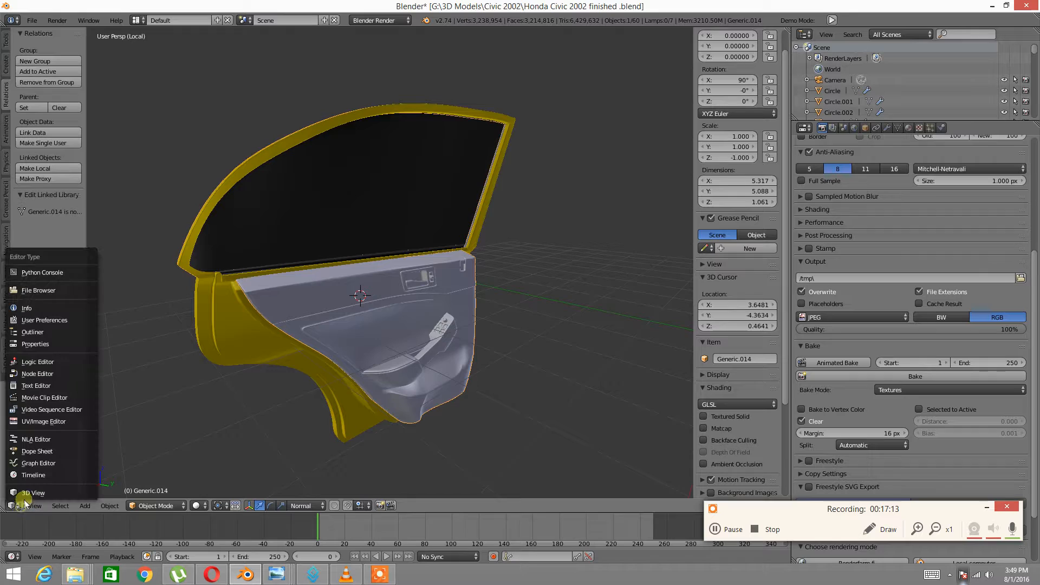
{"action": "left_click", "coordinate": [48, 424]}
{"action": "scroll", "coordinate": [379, 179], "scroll_direction": "up", "scroll_amount": 7}
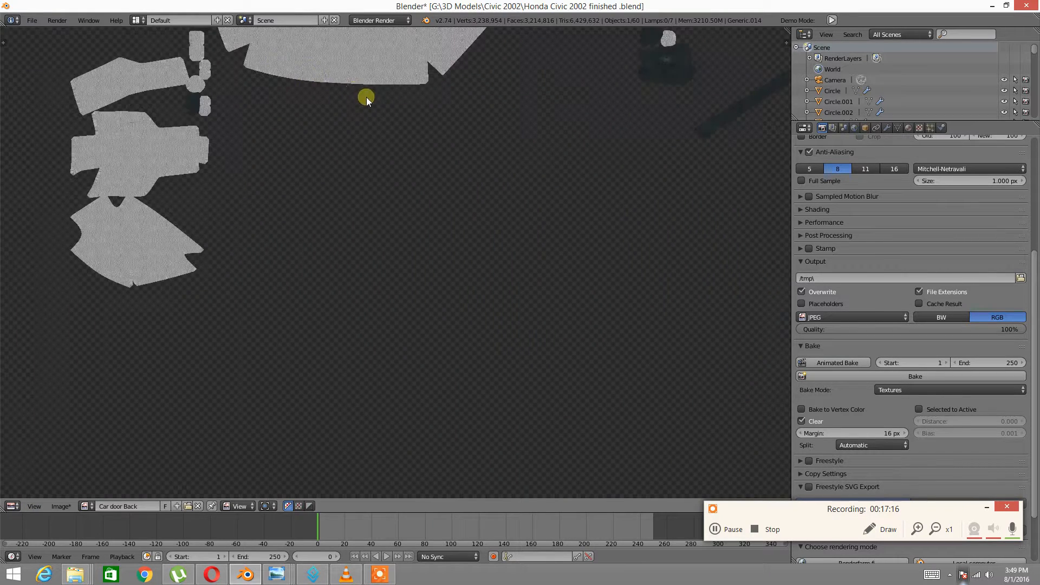
{"action": "key", "text": "space"}
{"action": "left_click", "coordinate": [338, 79]}
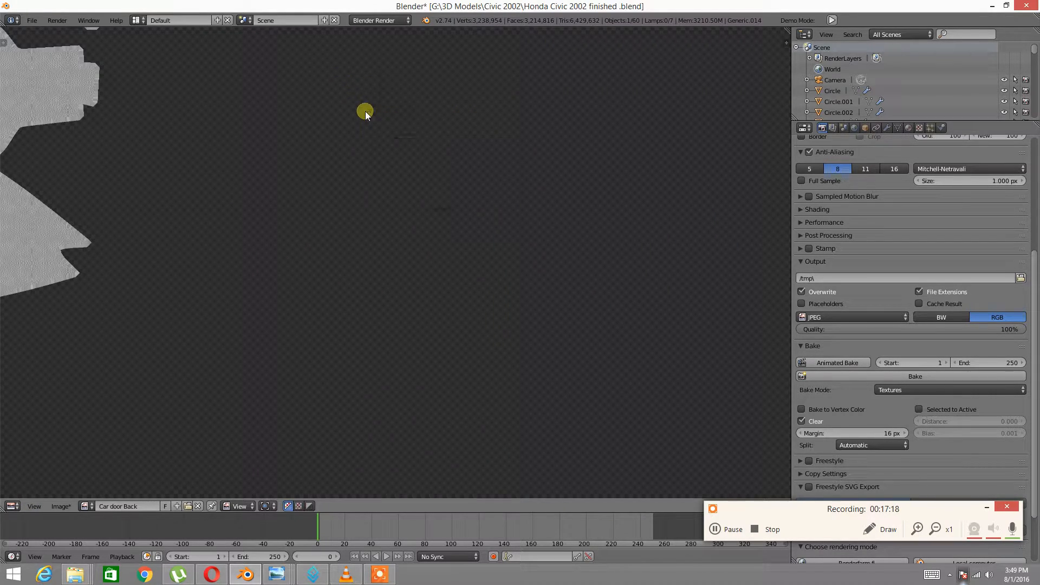
{"action": "middle_click_drag", "start_coordinate": [346, 64], "coordinate": [357, 223]}
{"action": "scroll", "coordinate": [354, 196], "scroll_direction": "up", "scroll_amount": 6}
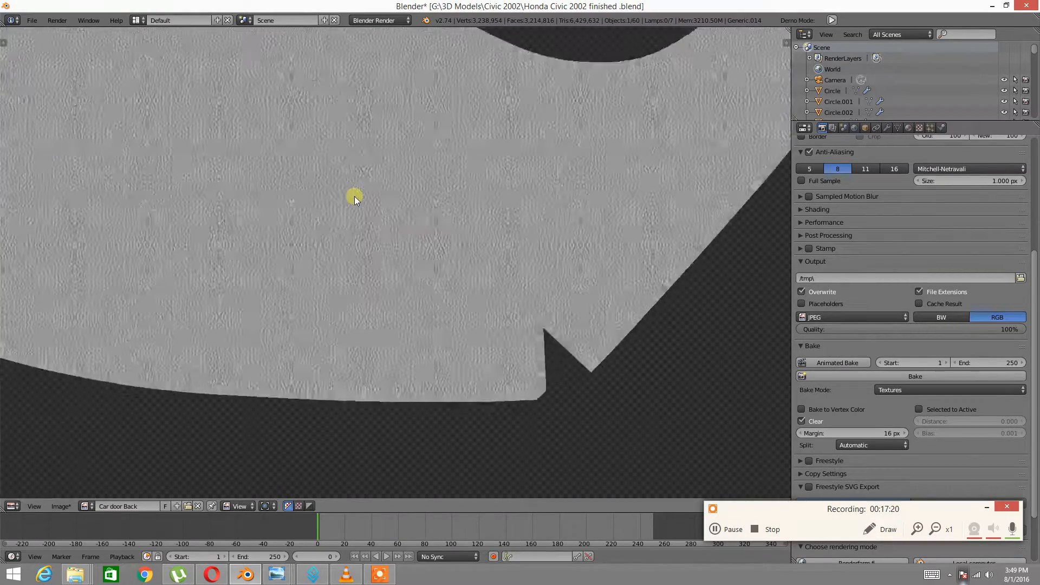
{"action": "scroll", "coordinate": [348, 191], "scroll_direction": "down", "scroll_amount": 4}
{"action": "middle_click_drag", "start_coordinate": [103, 161], "coordinate": [363, 225]}
Pan and zoom around the baked image to inspect its grey UV islands
{"action": "middle_click_drag", "start_coordinate": [132, 195], "coordinate": [325, 270]}
{"action": "scroll", "coordinate": [189, 254], "scroll_direction": "up", "scroll_amount": 3}
{"action": "scroll", "coordinate": [198, 253], "scroll_direction": "down", "scroll_amount": 8}
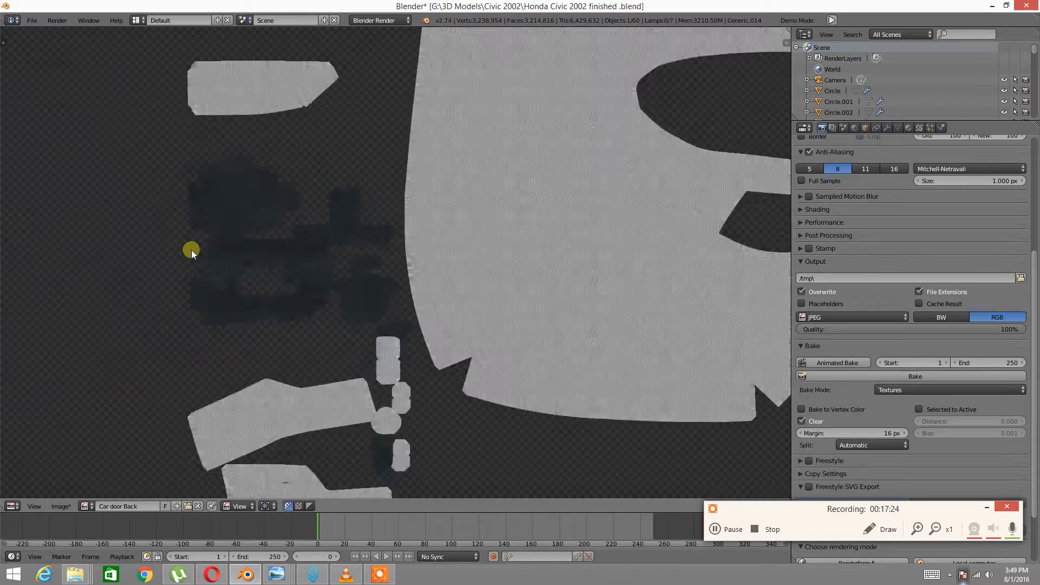
{"action": "scroll", "coordinate": [194, 248], "scroll_direction": "down", "scroll_amount": 2}
{"action": "middle_click_drag", "start_coordinate": [542, 290], "coordinate": [462, 289]}
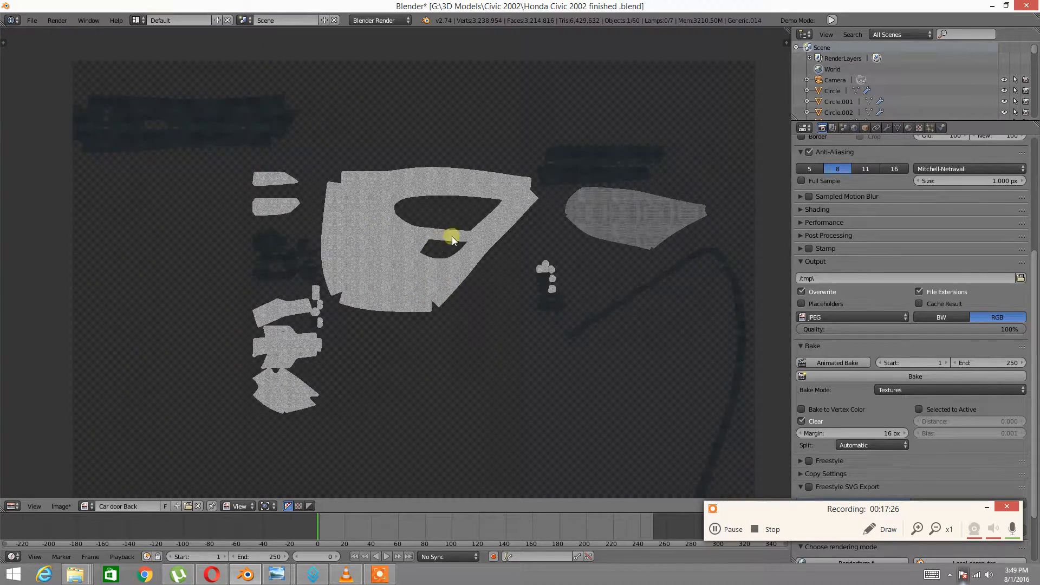
{"action": "scroll", "coordinate": [517, 282], "scroll_direction": "up", "scroll_amount": 3}
{"action": "middle_click_drag", "start_coordinate": [548, 325], "coordinate": [279, 181]}
{"action": "scroll", "coordinate": [343, 260], "scroll_direction": "down", "scroll_amount": 4}
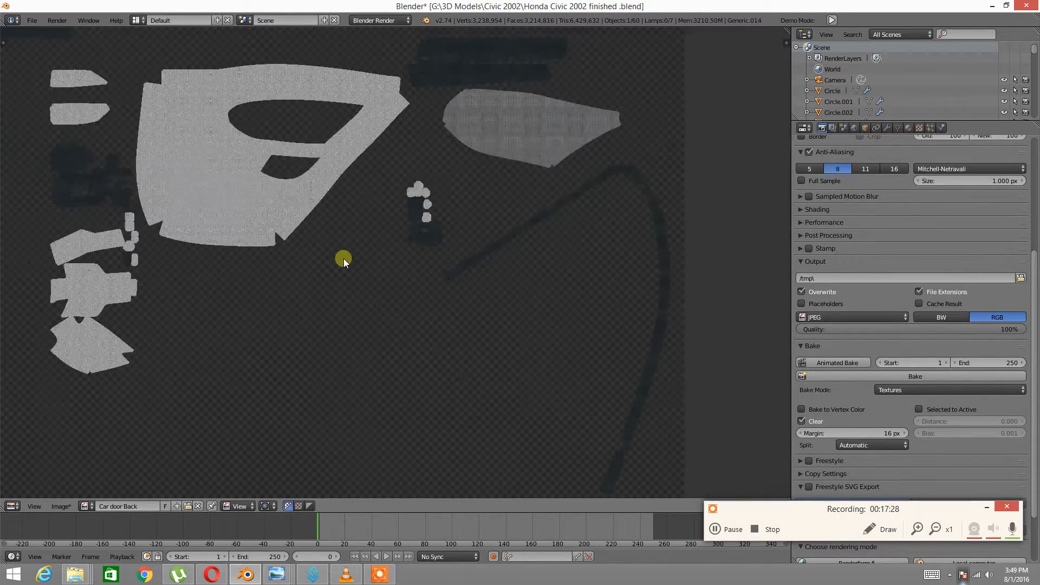
{"action": "middle_click_drag", "start_coordinate": [278, 236], "coordinate": [291, 221]}
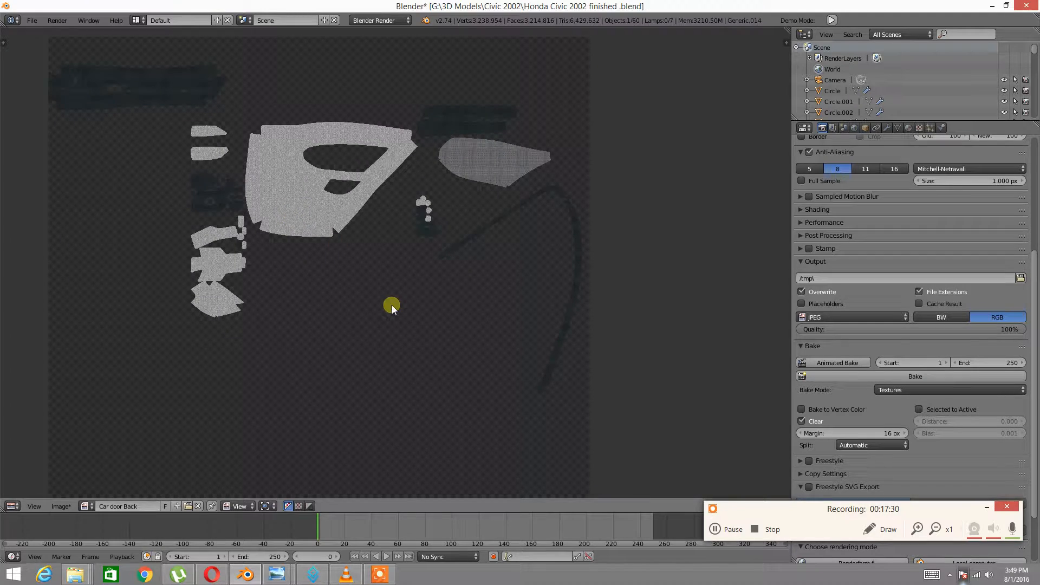
Briefly check the door in the 3D View, then return to the baked Car door Back image
{"action": "left_click", "coordinate": [248, 574]}
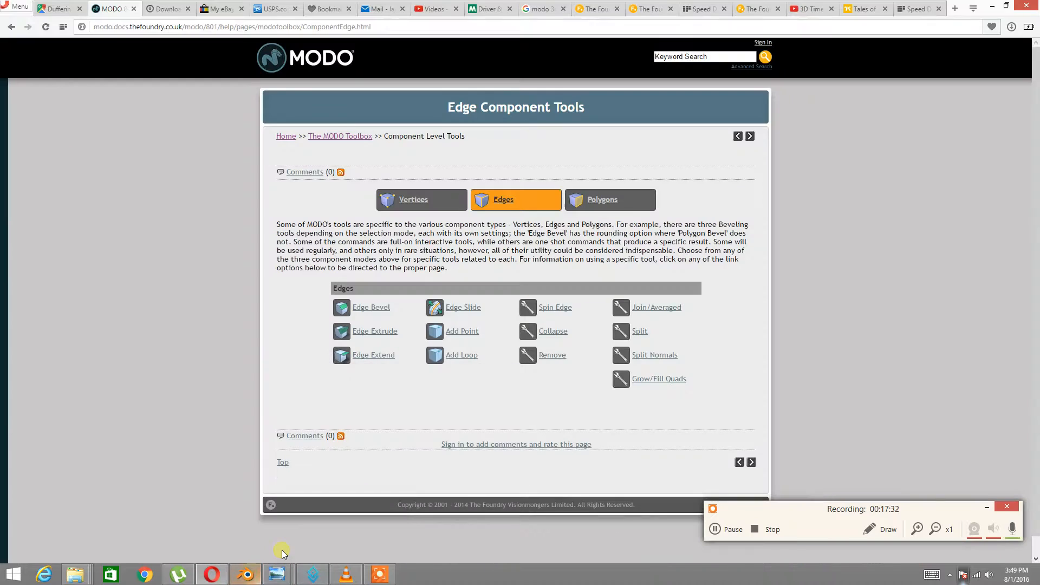
{"action": "left_click", "coordinate": [245, 575]}
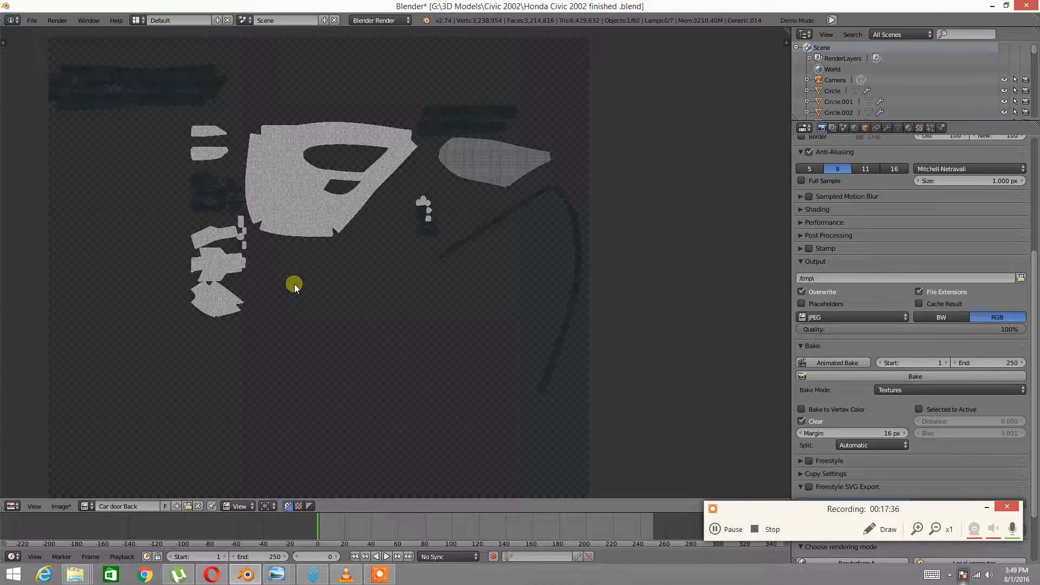
{"action": "left_click", "coordinate": [11, 506]}
{"action": "left_click", "coordinate": [24, 493]}
{"action": "middle_click_drag", "start_coordinate": [371, 253], "coordinate": [365, 249]}
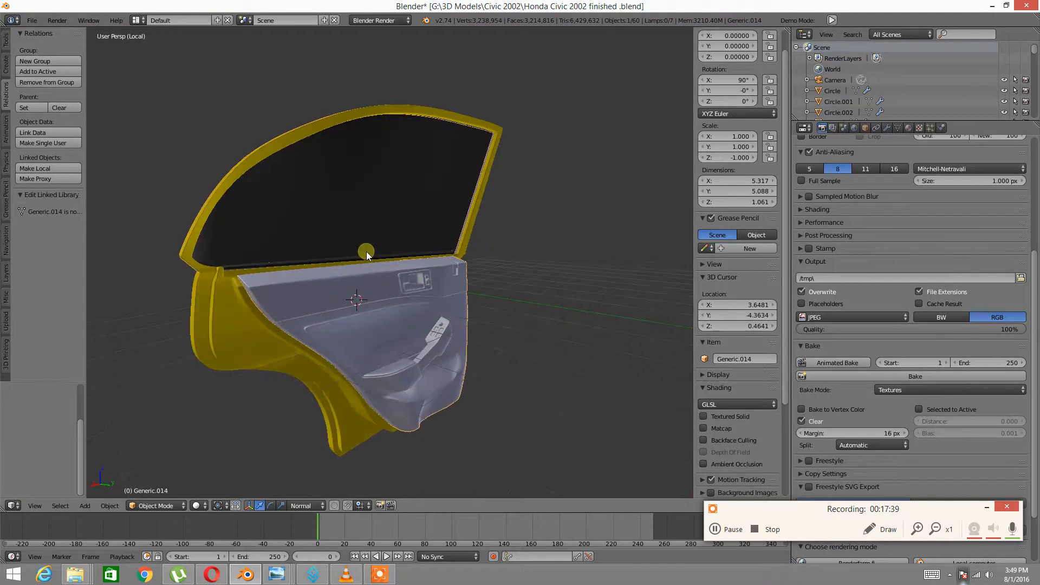
{"action": "left_click", "coordinate": [17, 507]}
{"action": "left_click", "coordinate": [43, 420]}
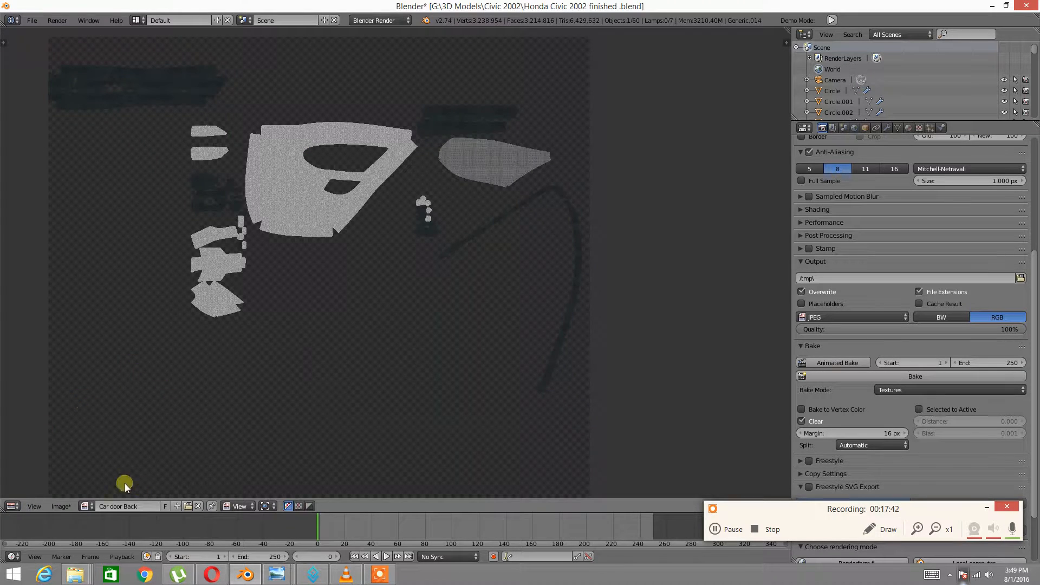
{"action": "left_click", "coordinate": [50, 509]}
Save the baked texture as Car door Back.jpg, a JPEG at 100% quality in RGB
{"action": "left_click", "coordinate": [58, 506]}
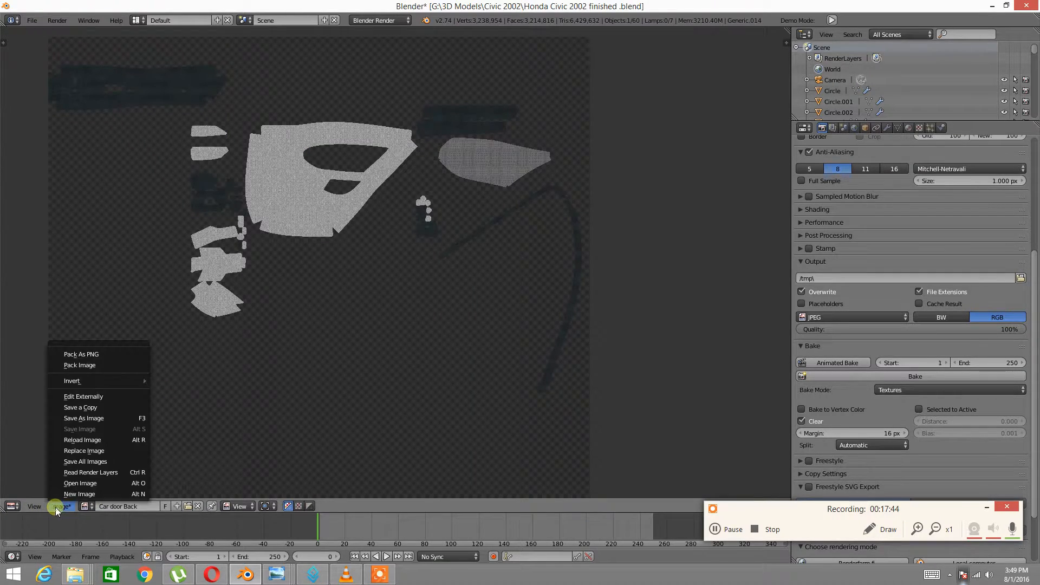
{"action": "left_click", "coordinate": [83, 418]}
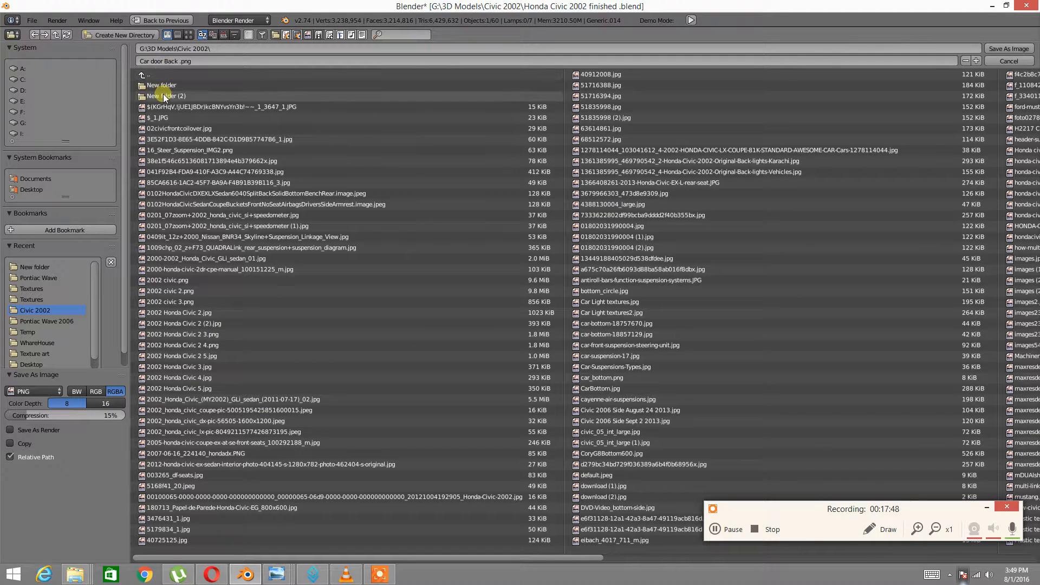
{"action": "left_click", "coordinate": [189, 34]}
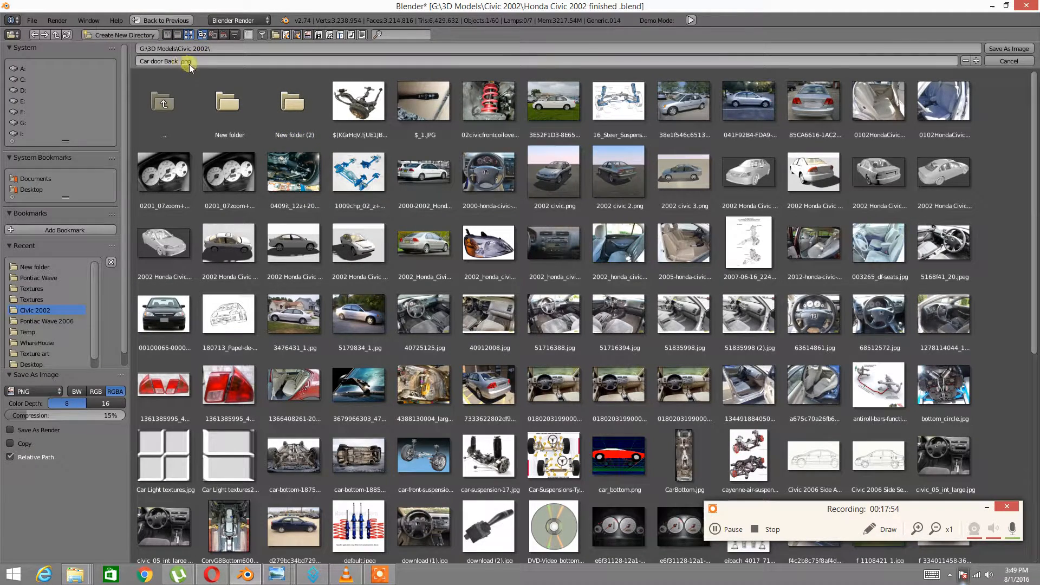
{"action": "left_click_drag", "start_coordinate": [32, 416], "coordinate": [198, 413]}
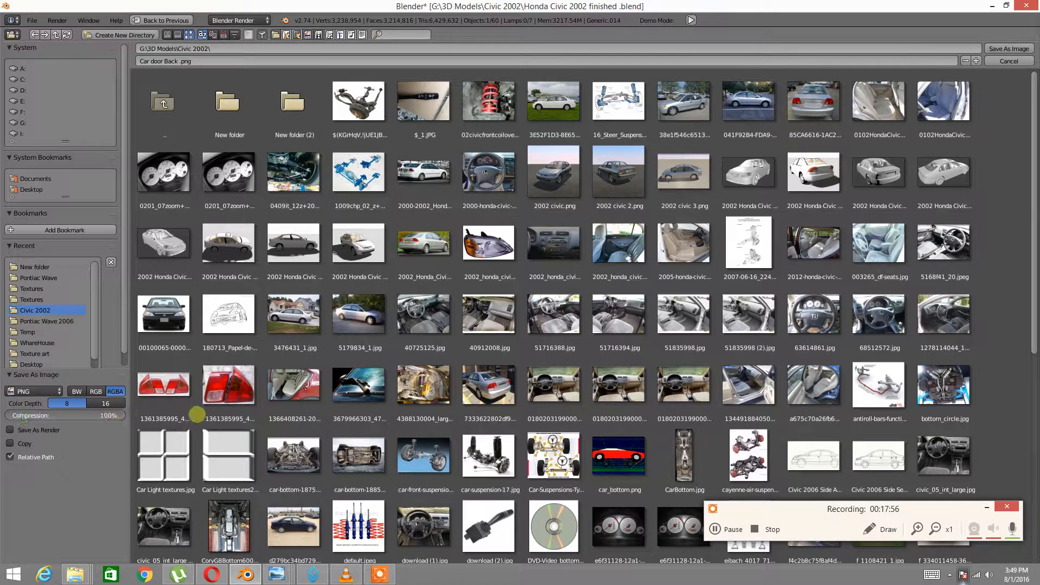
{"action": "left_click", "coordinate": [57, 391]}
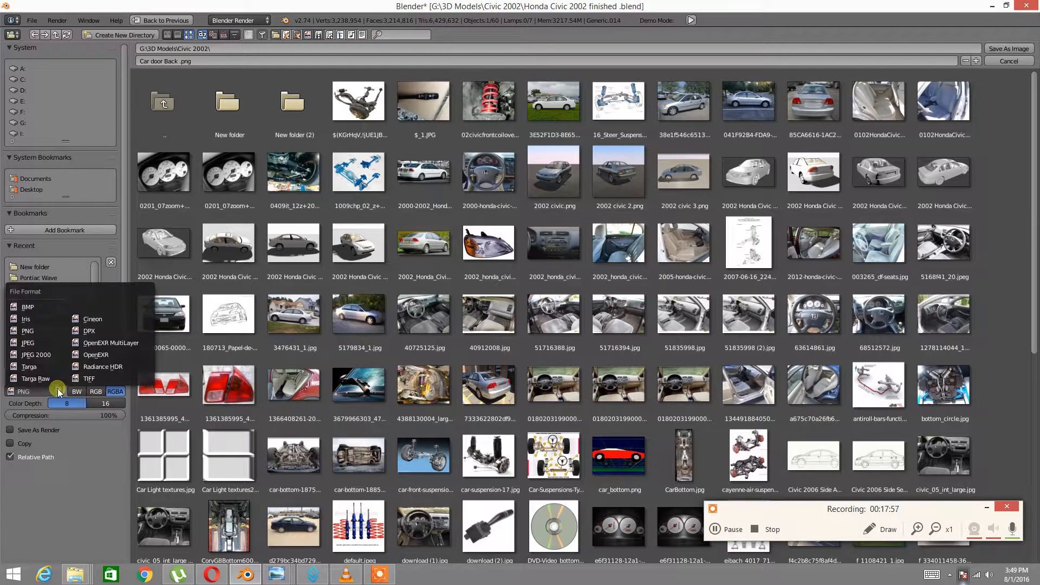
{"action": "left_click", "coordinate": [27, 342]}
{"action": "left_click_drag", "start_coordinate": [39, 408], "coordinate": [206, 402]}
{"action": "left_click", "coordinate": [111, 391]}
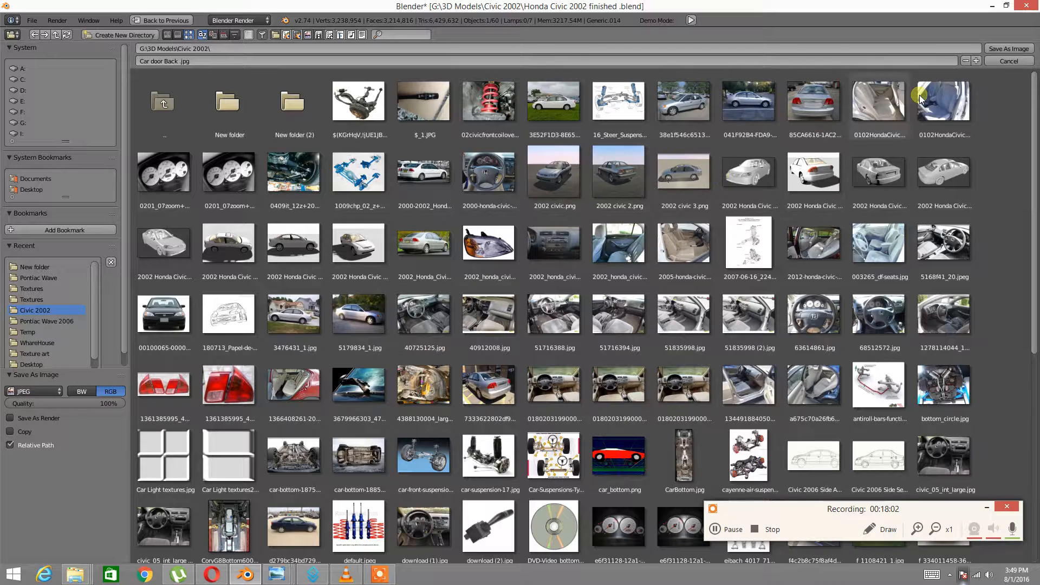
{"action": "left_click", "coordinate": [1006, 50]}
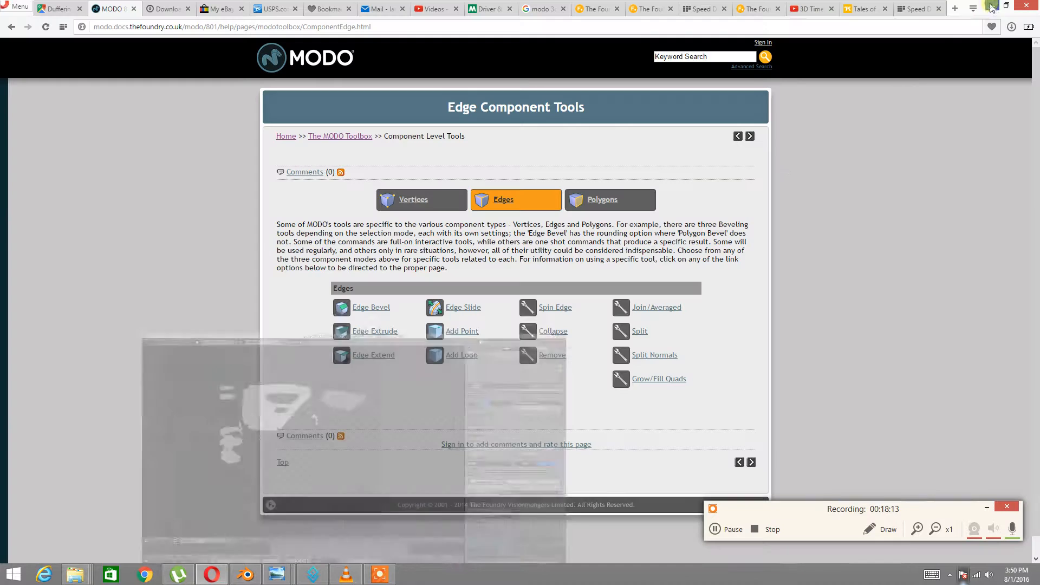
Minimize Blender and bring up the Civic 2002 folder, scrolling to Car door Back.jpg
{"action": "left_click", "coordinate": [992, 6]}
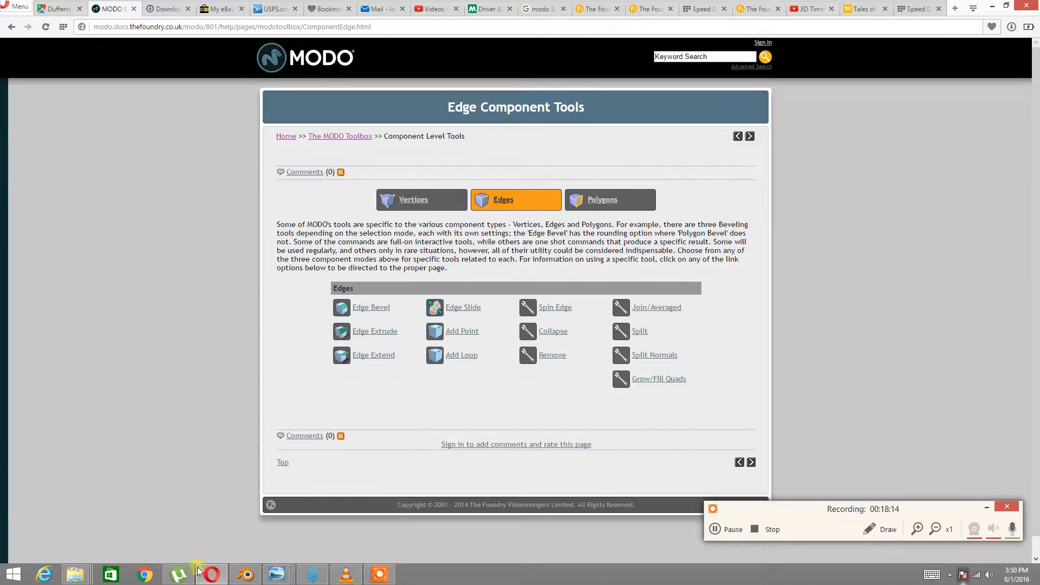
{"action": "mouse_move", "coordinate": [76, 575]}
{"action": "left_click", "coordinate": [698, 497]}
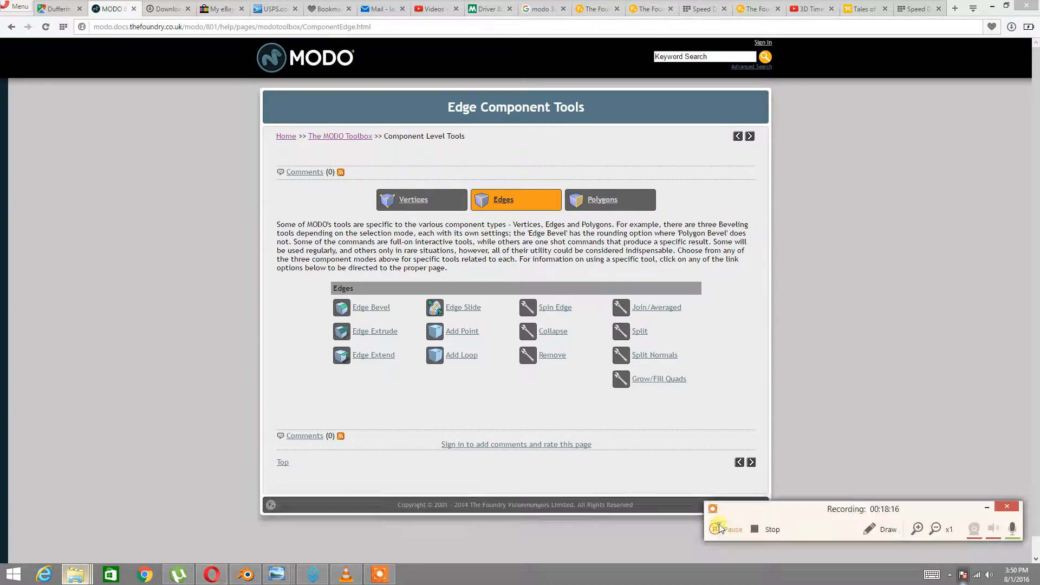
{"action": "scroll", "coordinate": [565, 383], "scroll_direction": "down", "scroll_amount": 3}
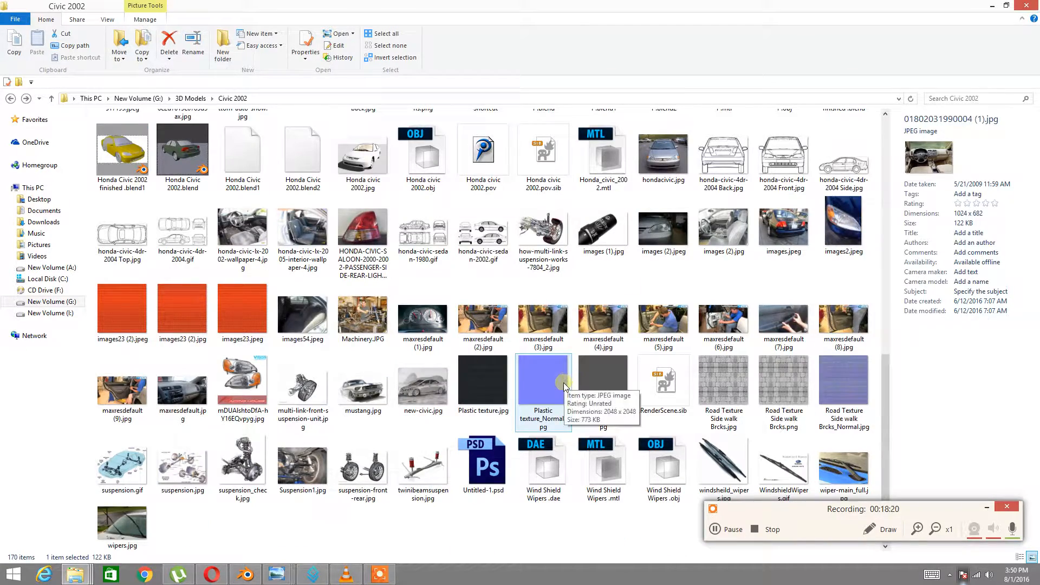
{"action": "scroll", "coordinate": [564, 387], "scroll_direction": "up", "scroll_amount": 10}
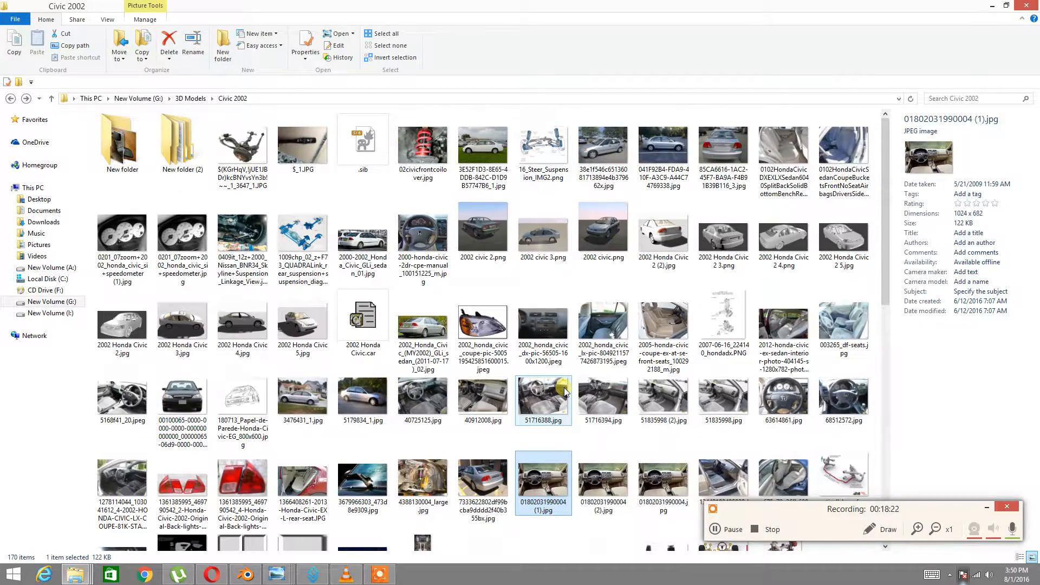
{"action": "scroll", "coordinate": [565, 391], "scroll_direction": "down", "scroll_amount": 3}
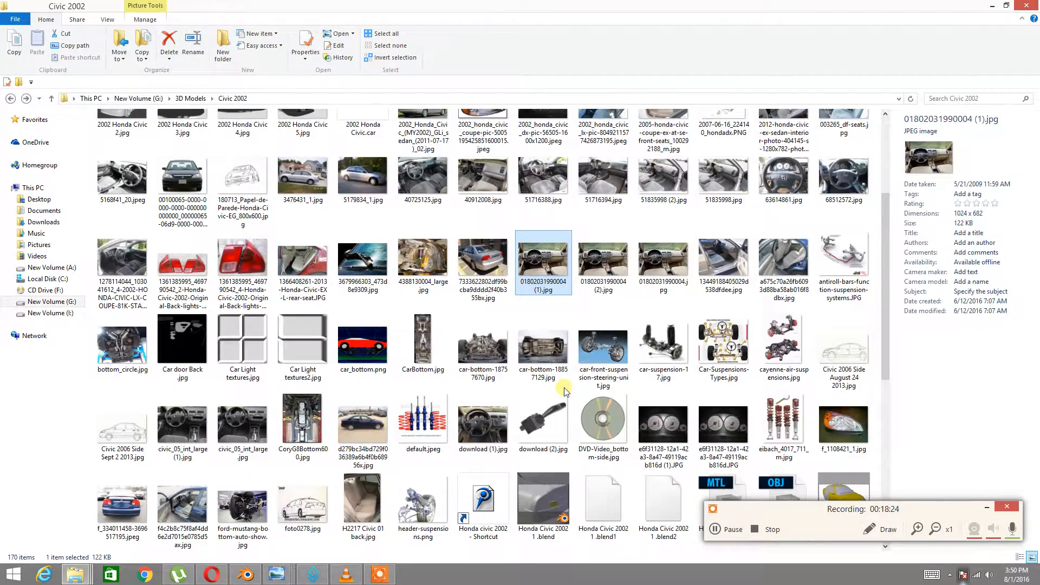
{"action": "double_click", "coordinate": [183, 341]}
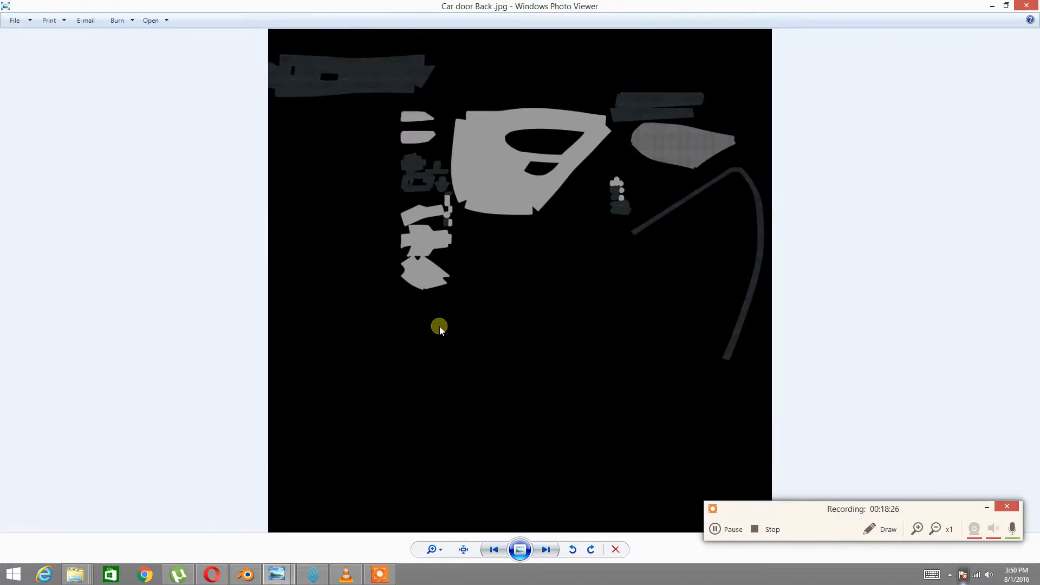
{"action": "scroll", "coordinate": [439, 326], "scroll_direction": "up", "scroll_amount": 4}
{"action": "scroll", "coordinate": [511, 276], "scroll_direction": "down", "scroll_amount": 2}
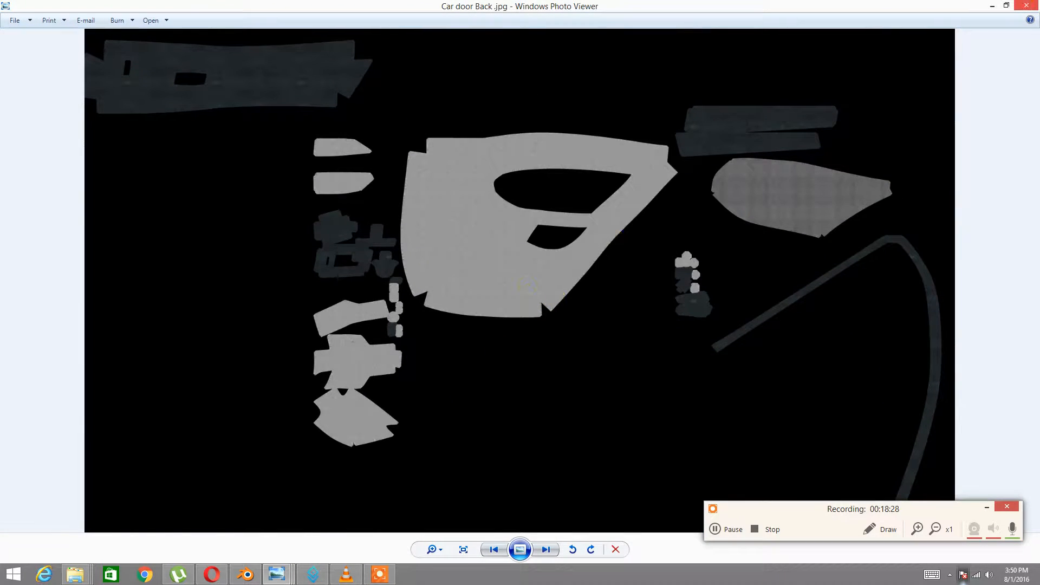
{"action": "left_click", "coordinate": [994, 5]}
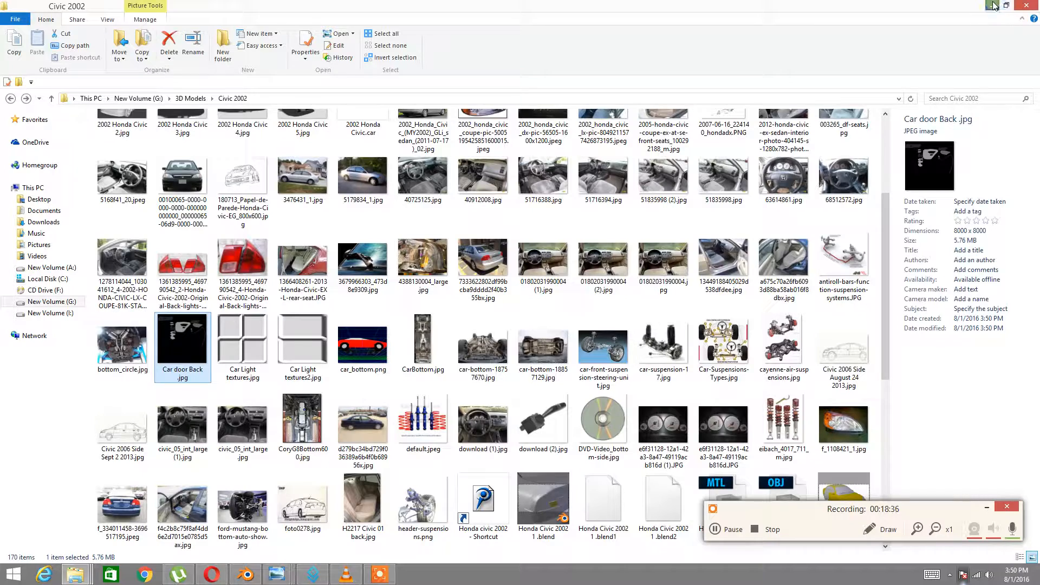
Try opening Car door Back.jpg in Adobe Photoshop CC 2015 and dismiss its missing-file error
{"action": "right_click", "coordinate": [175, 355]}
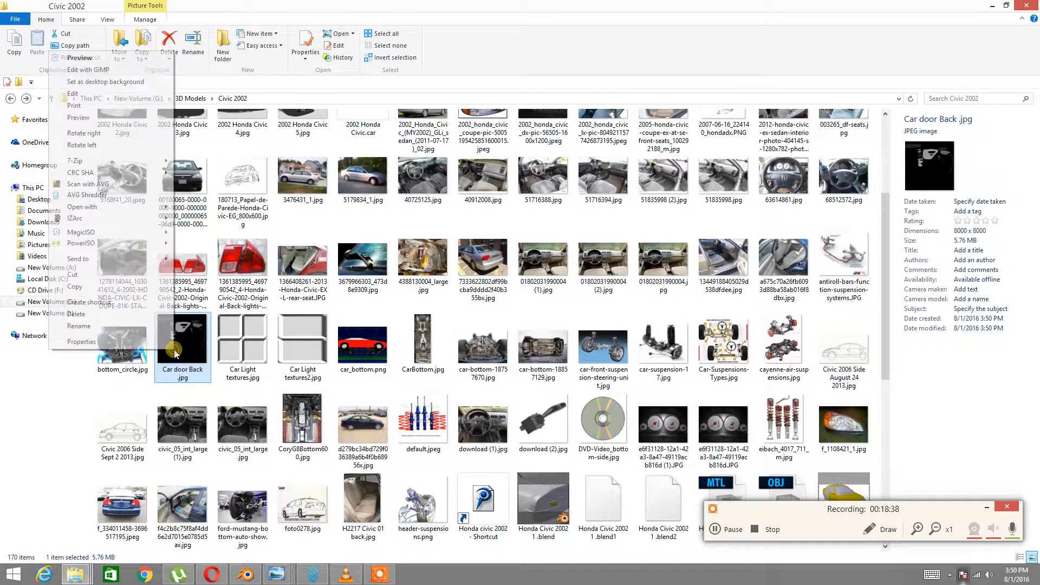
{"action": "mouse_move", "coordinate": [114, 209]}
{"action": "left_click", "coordinate": [207, 211]}
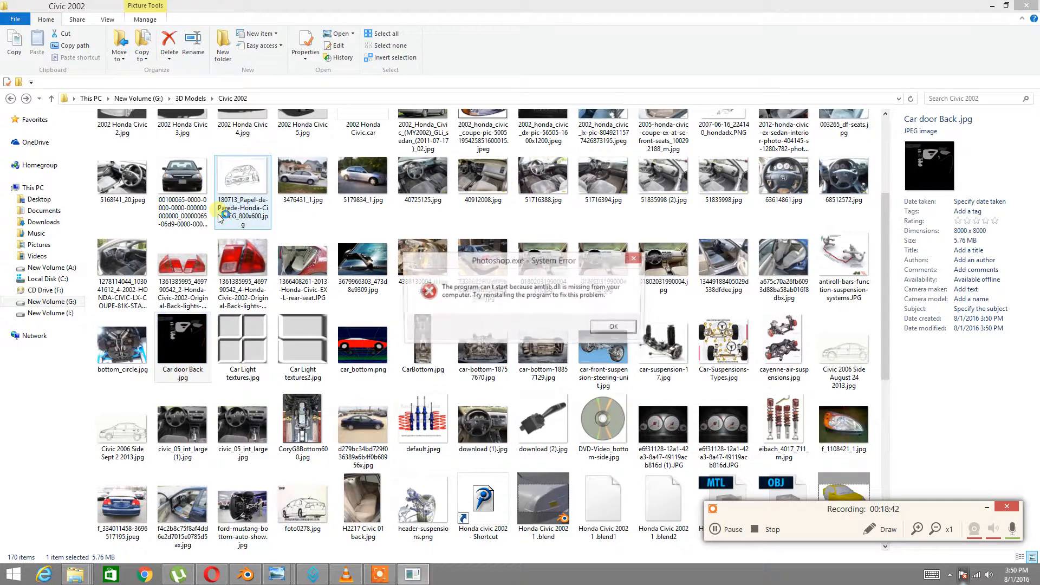
{"action": "left_click", "coordinate": [609, 328]}
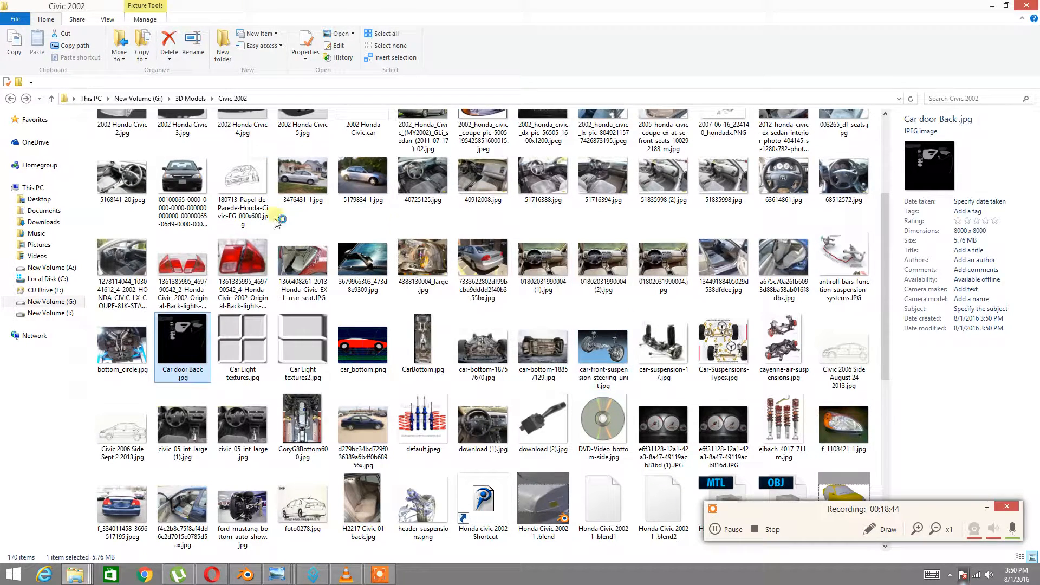
Return to the Civic 2002 folder and open Car door Back.jpg with Corel PaintShop Pro X7 (32-bit)
{"action": "left_click", "coordinate": [995, 7]}
{"action": "left_click", "coordinate": [996, 7]}
{"action": "double_click", "coordinate": [19, 129]}
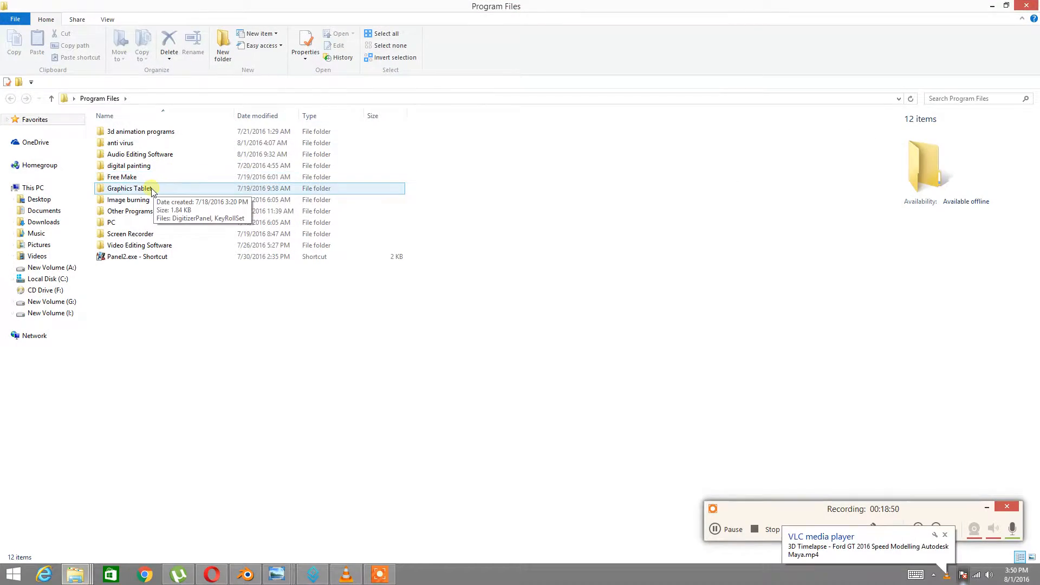
{"action": "left_click", "coordinate": [83, 577]}
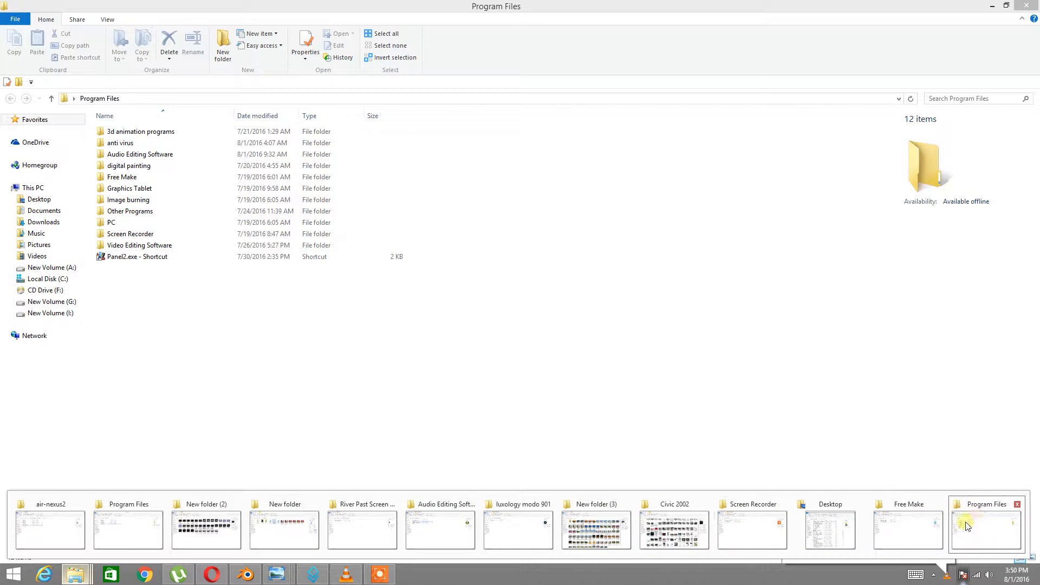
{"action": "left_click", "coordinate": [675, 528]}
{"action": "right_click", "coordinate": [175, 336]}
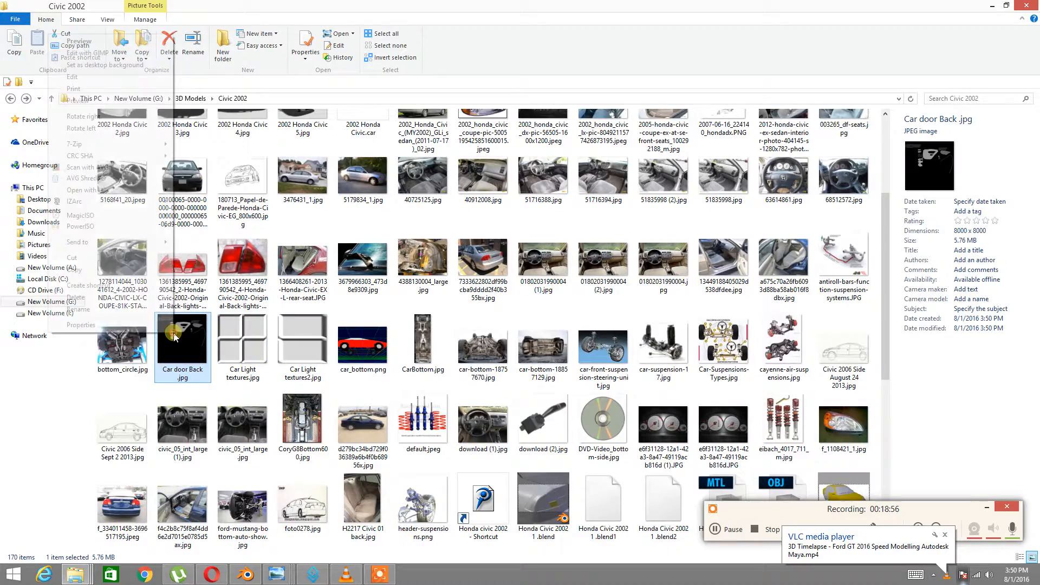
{"action": "mouse_move", "coordinate": [112, 190]}
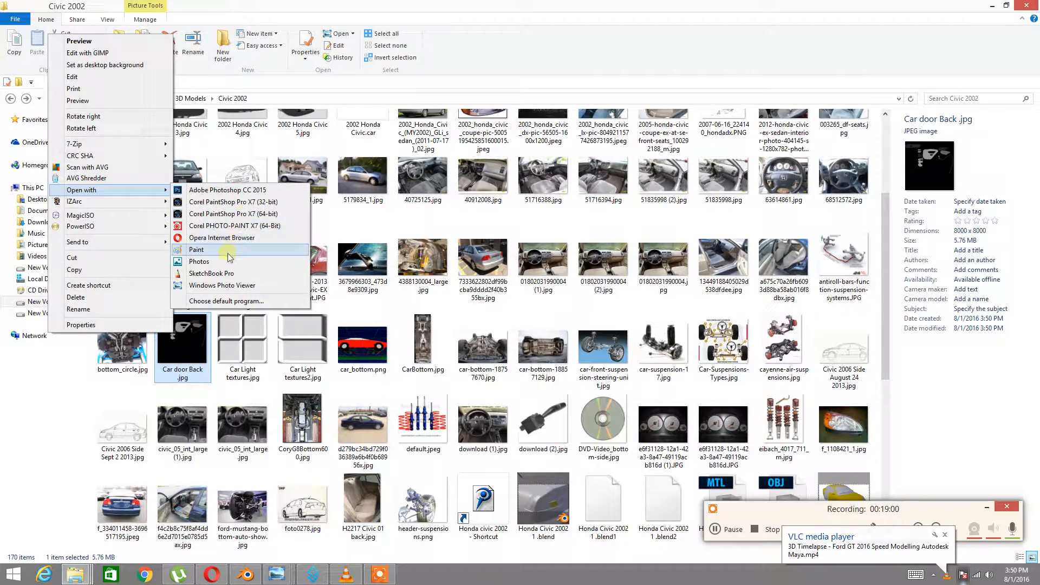
{"action": "left_click", "coordinate": [243, 203]}
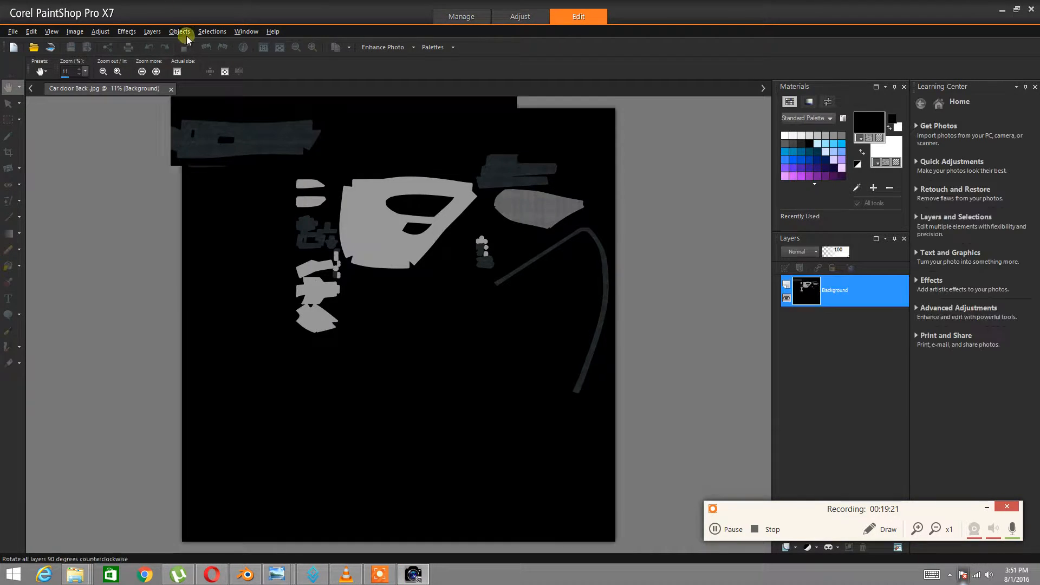
Open the Resize dialog for Car door Back.jpg and enter 98 in the height field
{"action": "left_click", "coordinate": [14, 33]}
{"action": "left_click", "coordinate": [15, 35]}
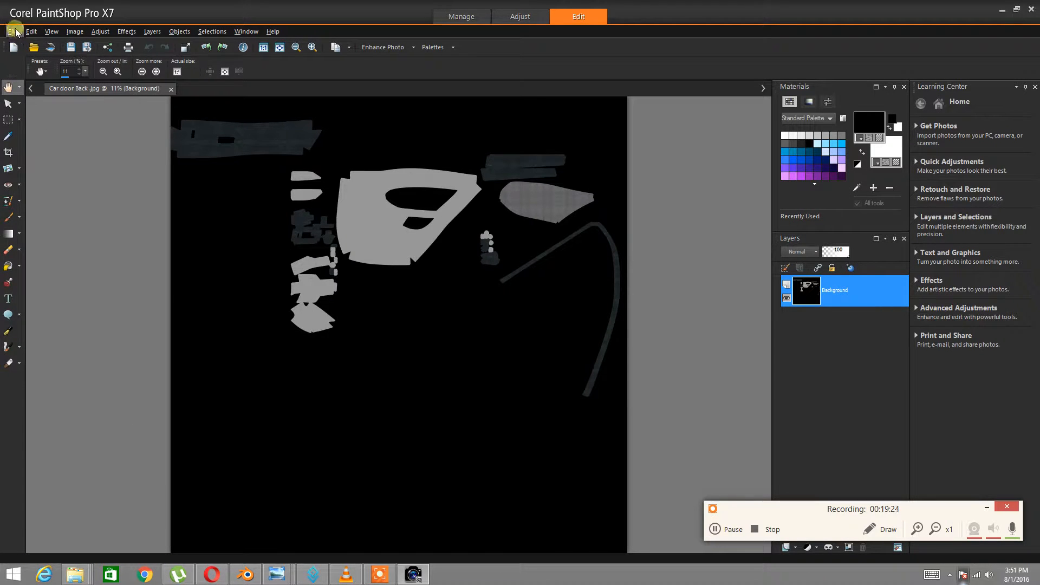
{"action": "left_click", "coordinate": [13, 33]}
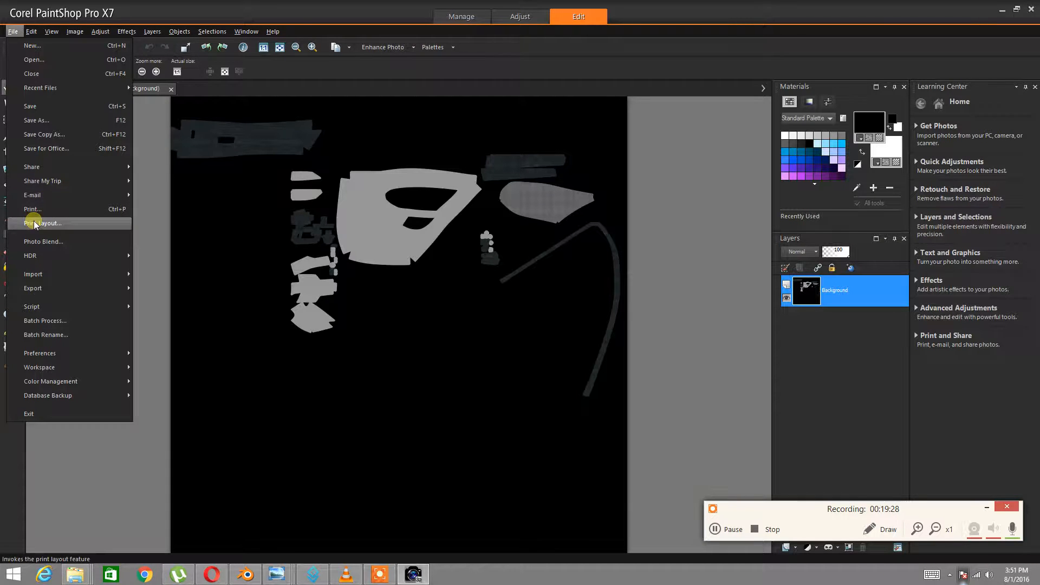
{"action": "mouse_move", "coordinate": [52, 31]}
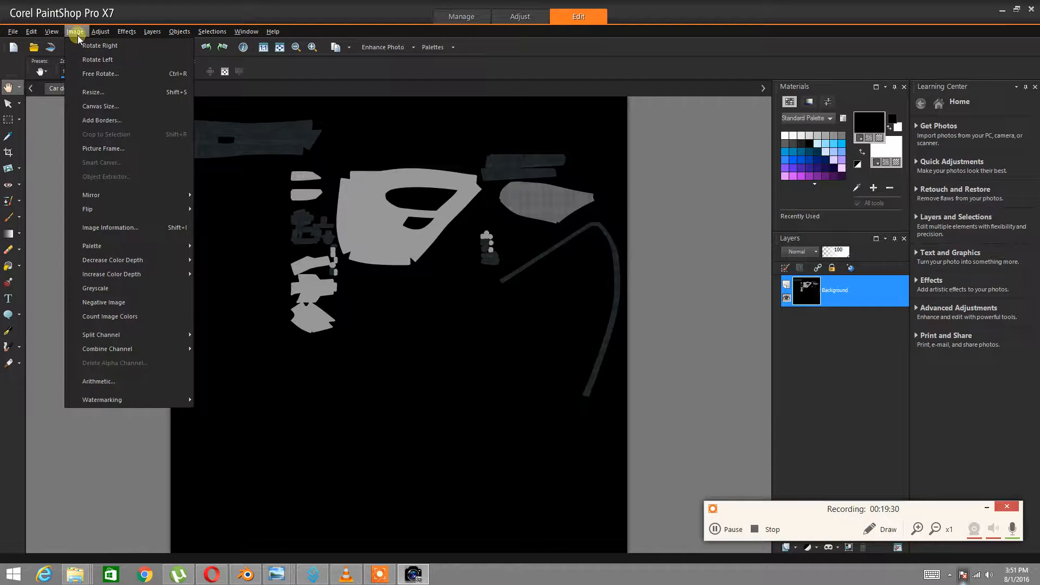
{"action": "left_click", "coordinate": [100, 97]}
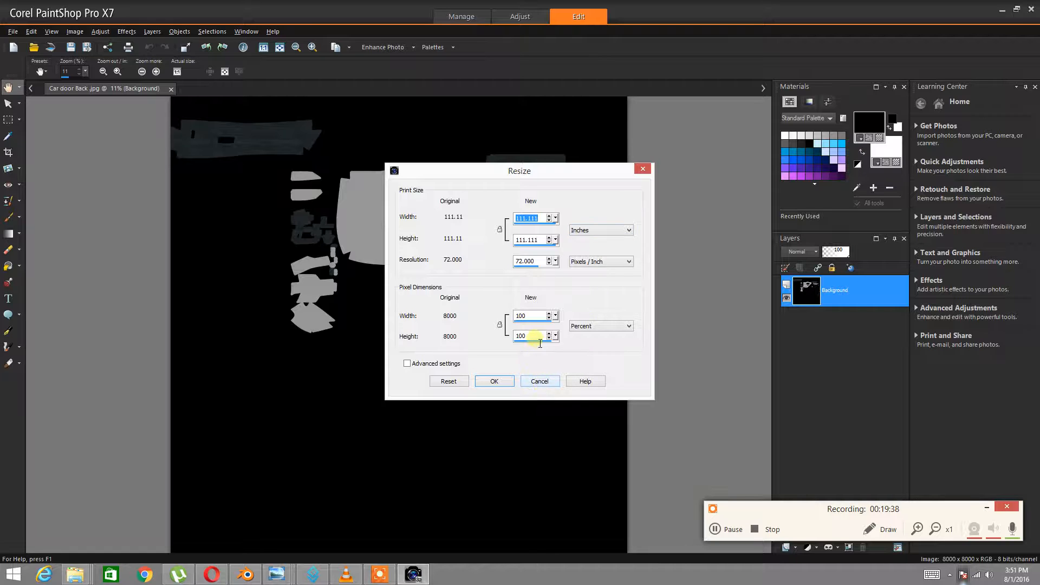
{"action": "left_click_drag", "start_coordinate": [544, 339], "coordinate": [516, 340]}
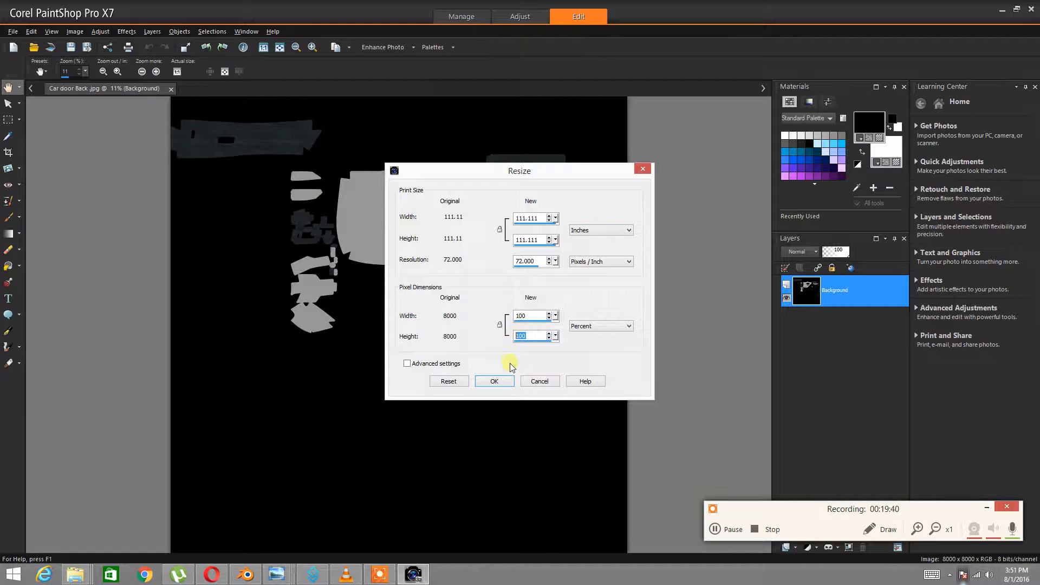
{"action": "type", "text": "98"}
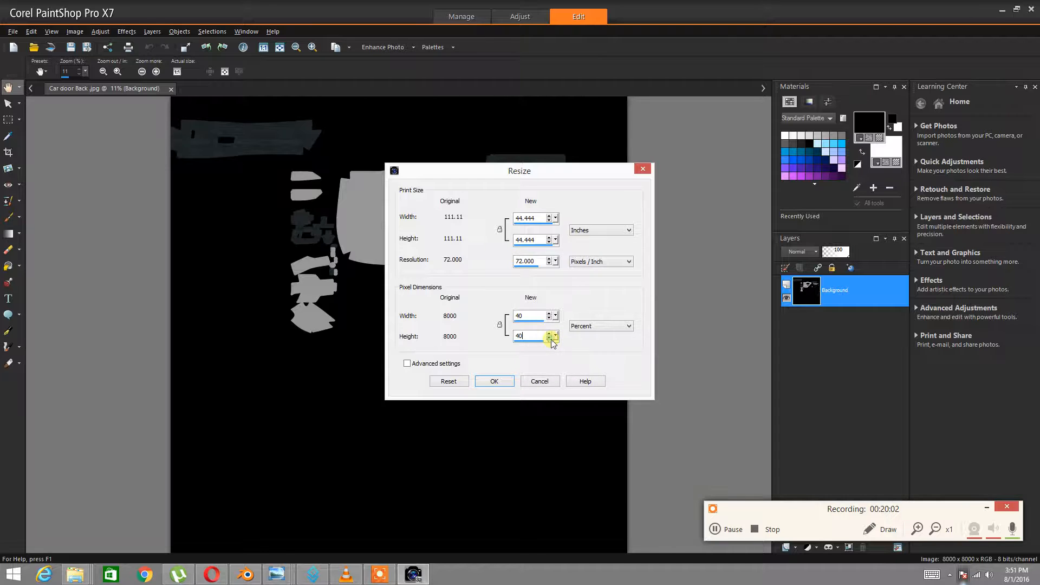
Apply a 40% resize so the door texture becomes 3200 × 3200 pixels
{"action": "left_click", "coordinate": [407, 364]}
{"action": "left_click", "coordinate": [408, 363]}
{"action": "left_click", "coordinate": [491, 381]}
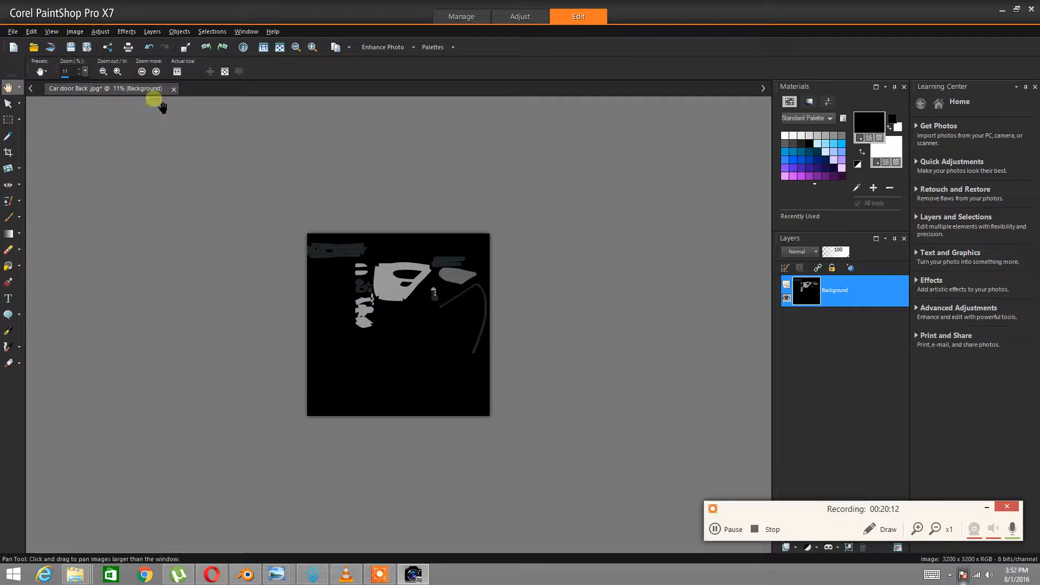
{"action": "scroll", "coordinate": [408, 387], "scroll_direction": "up", "scroll_amount": 3}
{"action": "scroll", "coordinate": [409, 387], "scroll_direction": "up", "scroll_amount": 2}
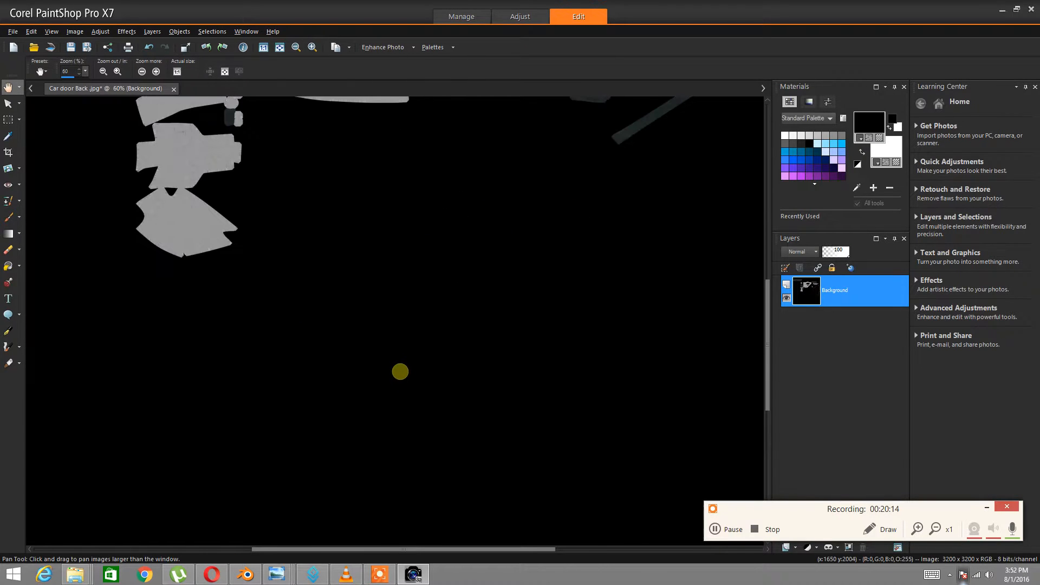
Try a further 38% resize, then reopen Resize and cancel without changes
{"action": "left_click", "coordinate": [74, 32]}
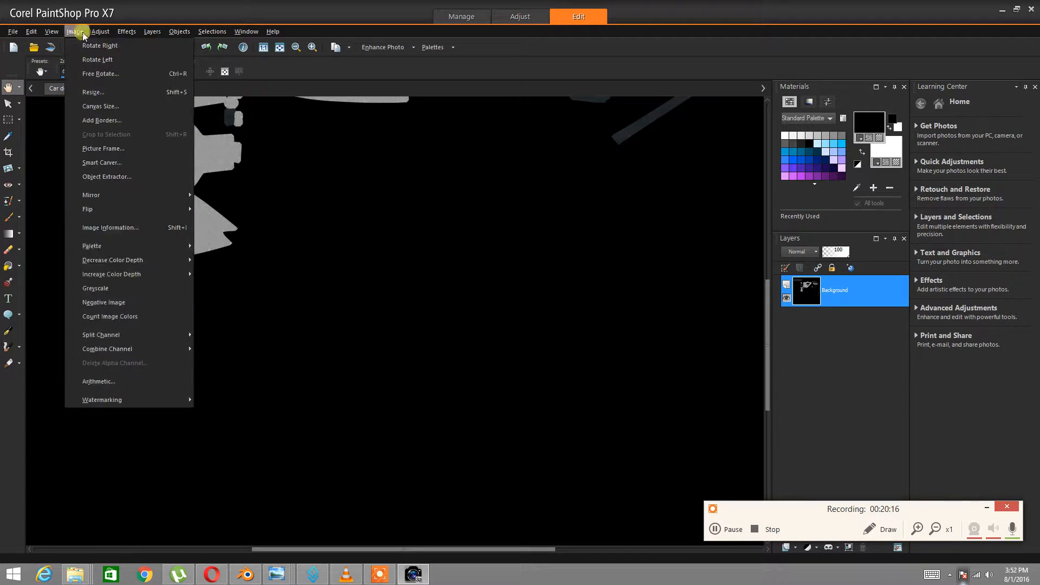
{"action": "left_click", "coordinate": [100, 92]}
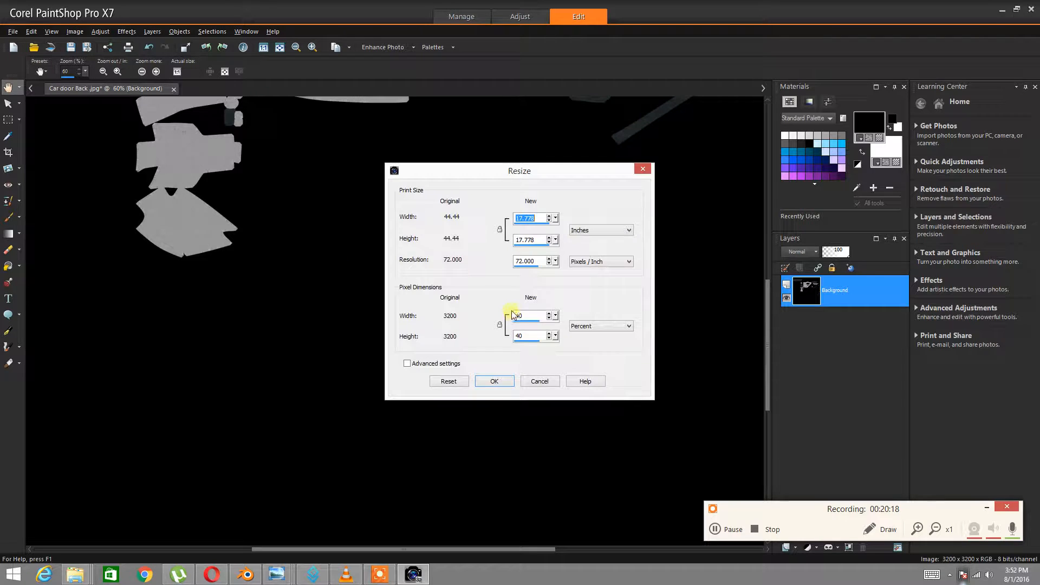
{"action": "left_click", "coordinate": [548, 339]}
{"action": "left_click", "coordinate": [494, 381]}
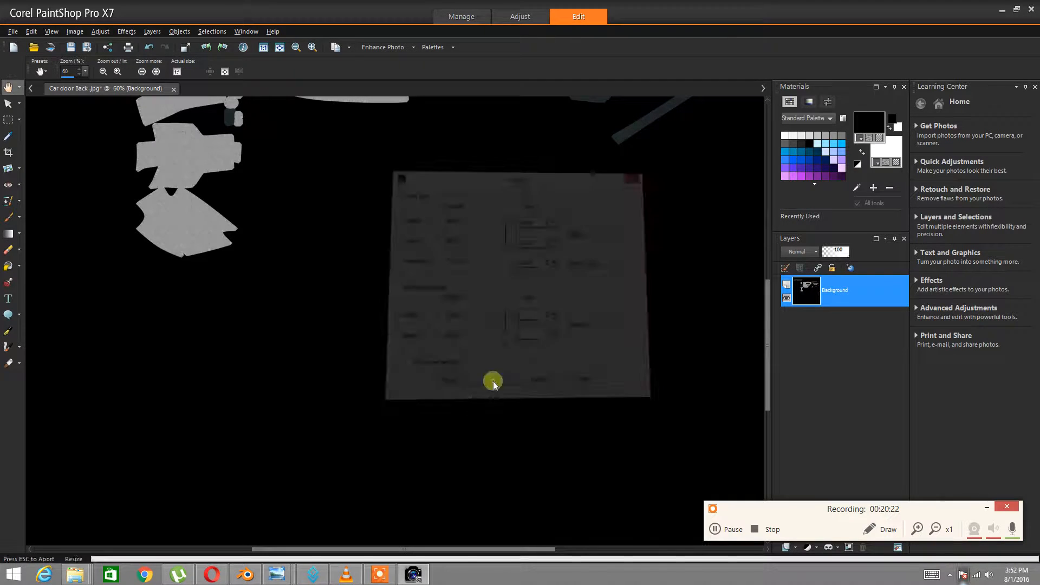
{"action": "left_click", "coordinate": [74, 32]}
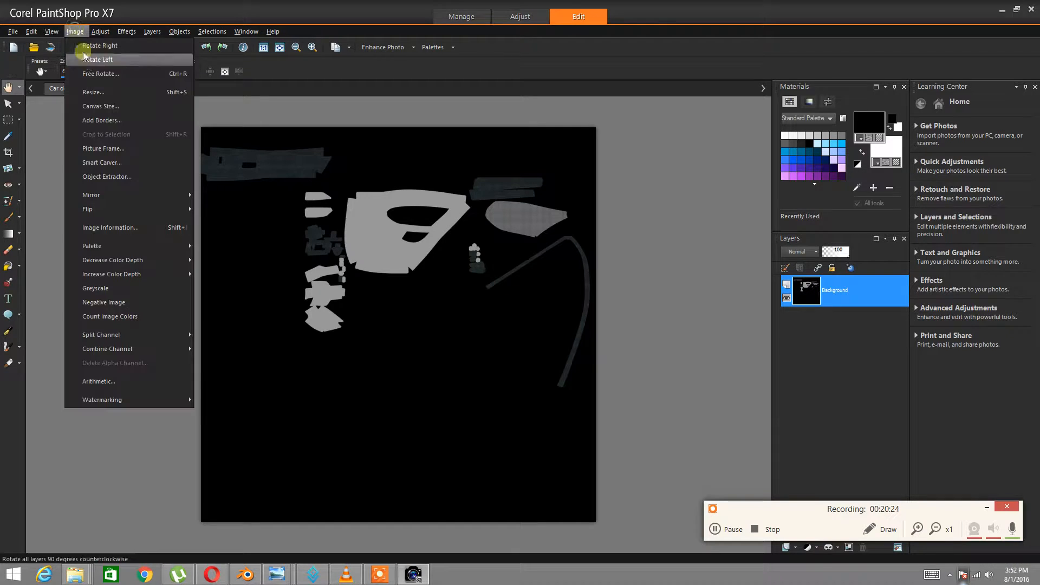
{"action": "left_click", "coordinate": [103, 91]}
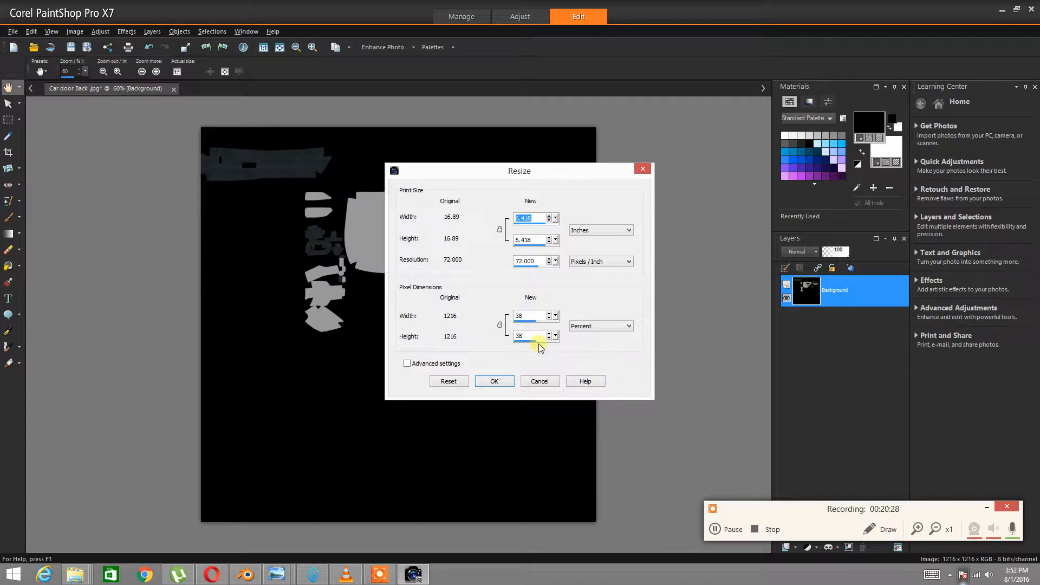
{"action": "left_click", "coordinate": [540, 381]}
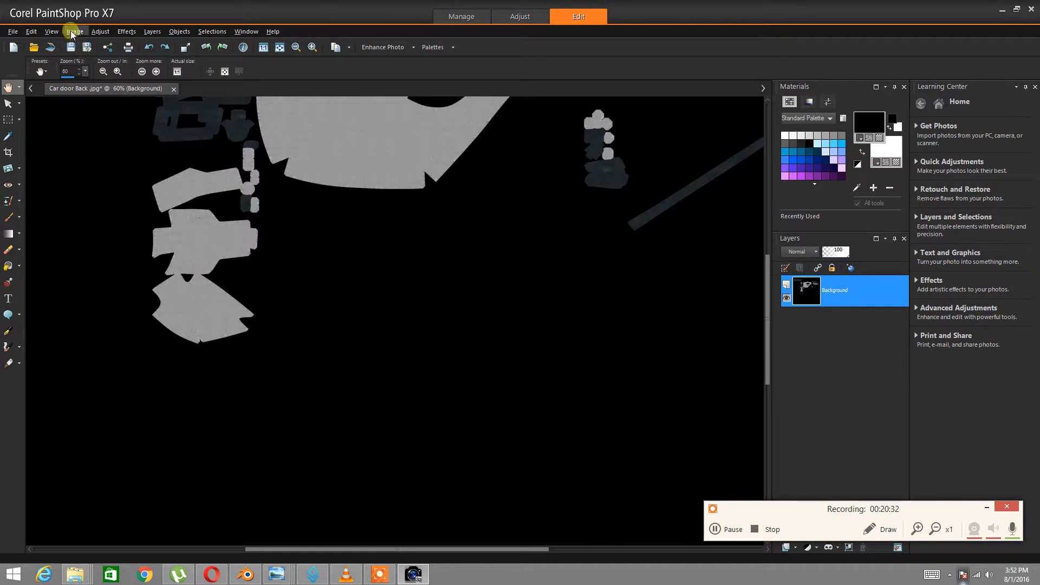
Check the Canvas Size settings and close them unchanged
{"action": "left_click", "coordinate": [74, 31]}
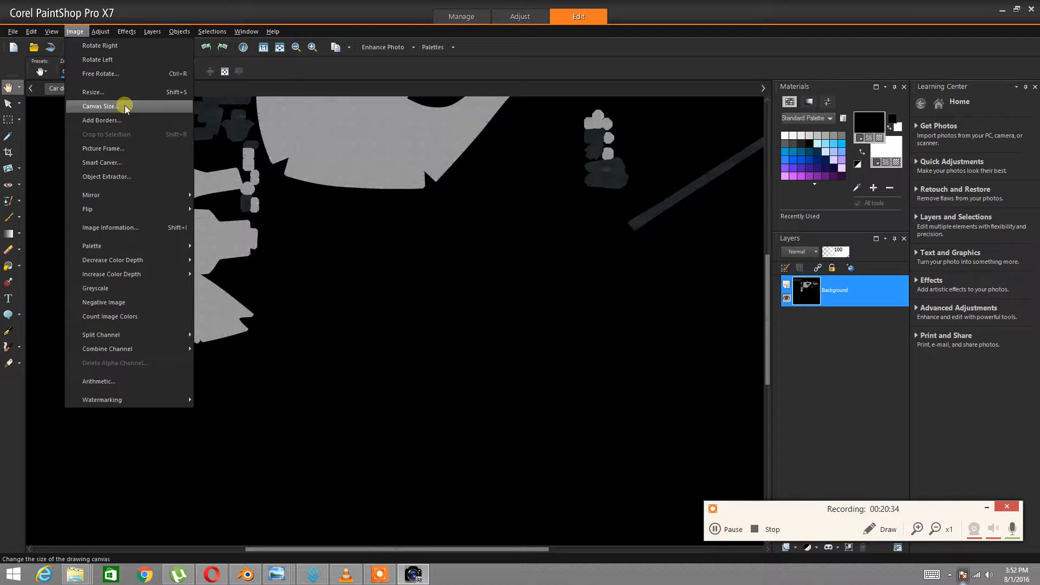
{"action": "left_click", "coordinate": [125, 107]}
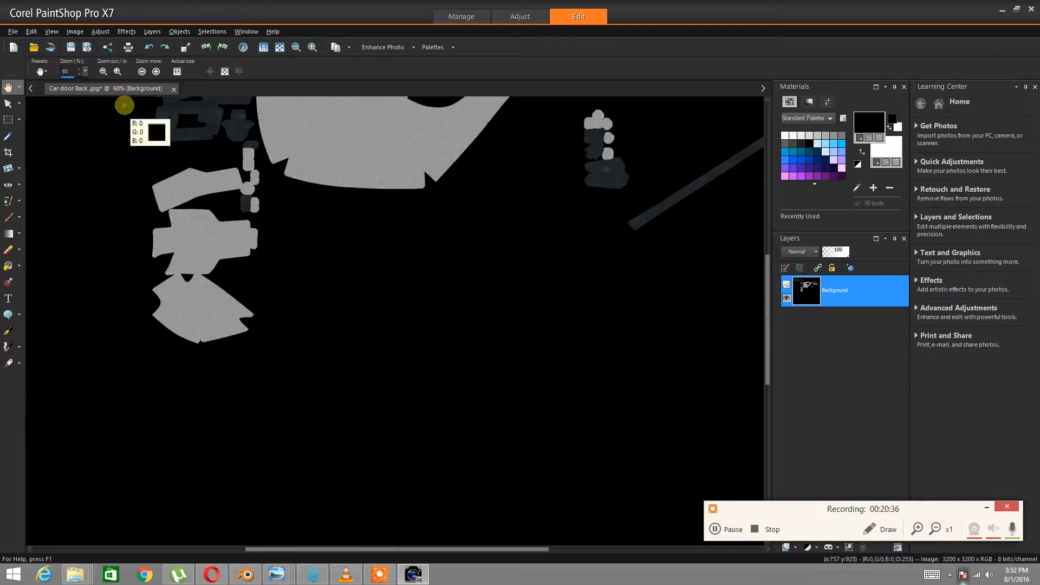
{"action": "left_click", "coordinate": [510, 404]}
{"action": "left_click", "coordinate": [101, 31]}
{"action": "left_click", "coordinate": [104, 32]}
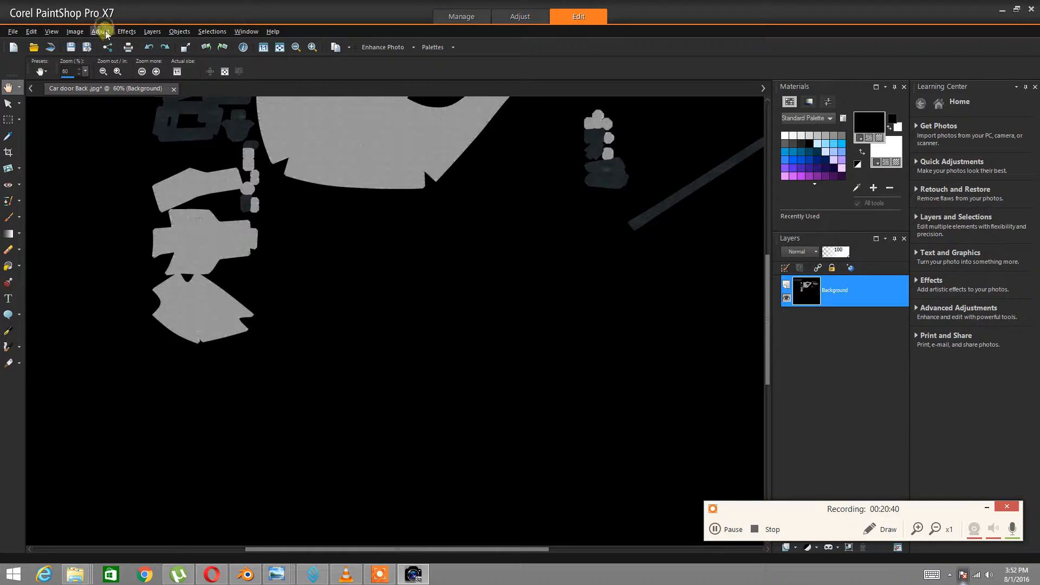
{"action": "left_click", "coordinate": [98, 32]}
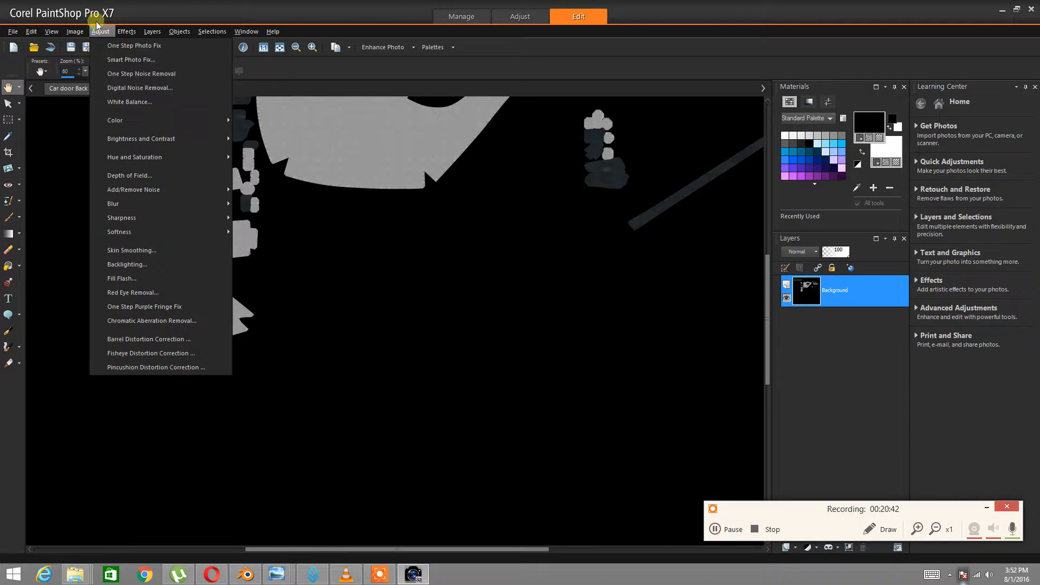
Resize the door texture to 95%, after trying the height percentage slider
{"action": "mouse_move", "coordinate": [81, 32]}
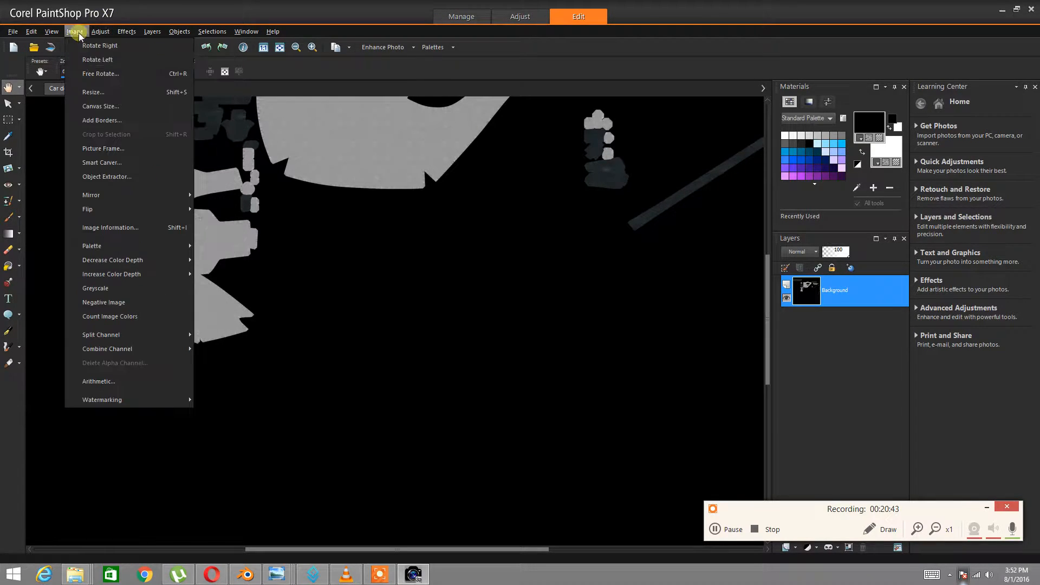
{"action": "left_click", "coordinate": [93, 93]}
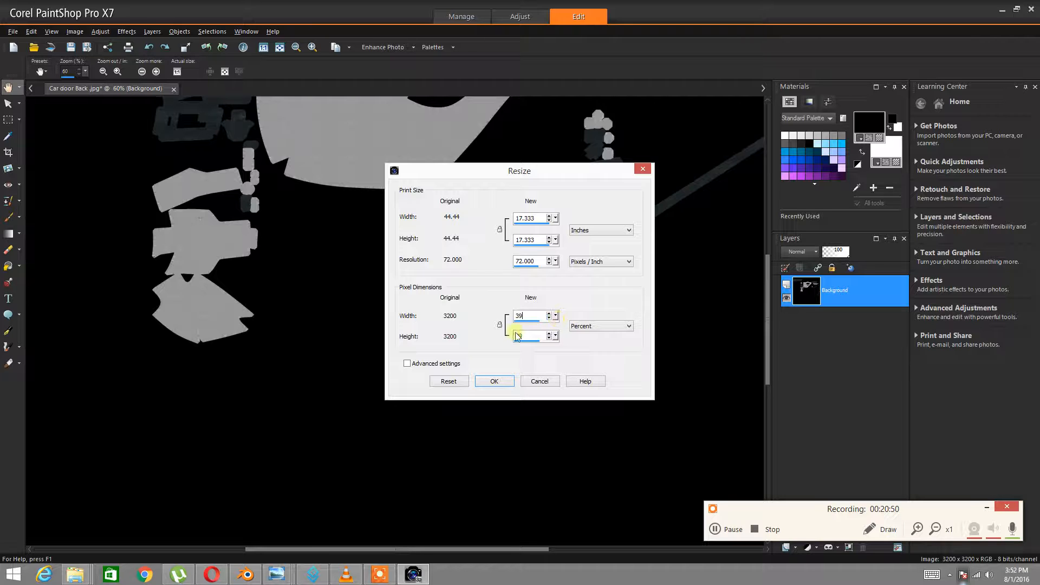
{"action": "left_click", "coordinate": [556, 337]}
{"action": "left_click_drag", "start_coordinate": [558, 351], "coordinate": [642, 351]}
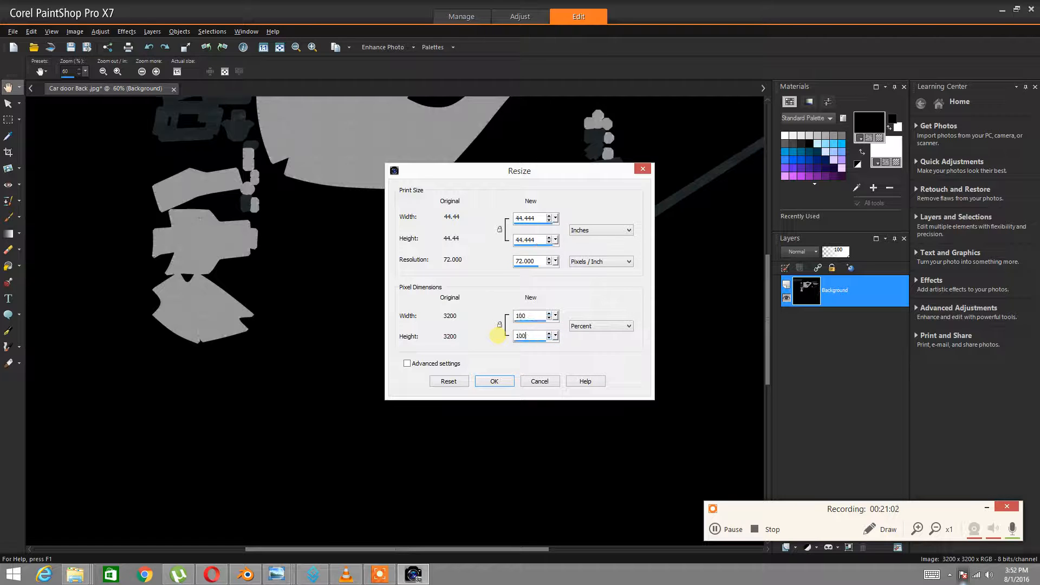
{"action": "left_click", "coordinate": [494, 380]}
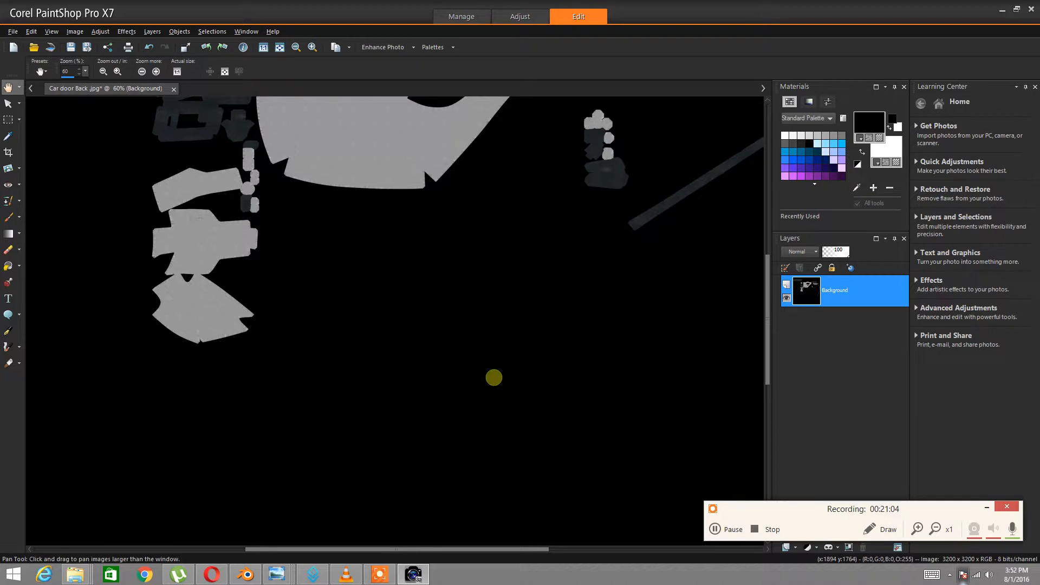
{"action": "left_click", "coordinate": [75, 31]}
{"action": "left_click", "coordinate": [93, 92]}
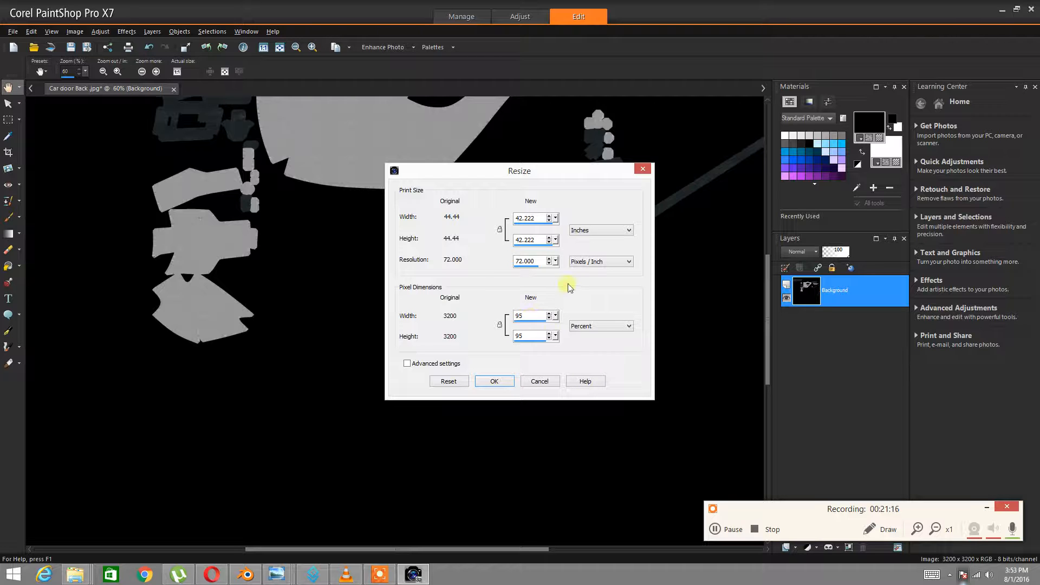
{"action": "left_click", "coordinate": [508, 386]}
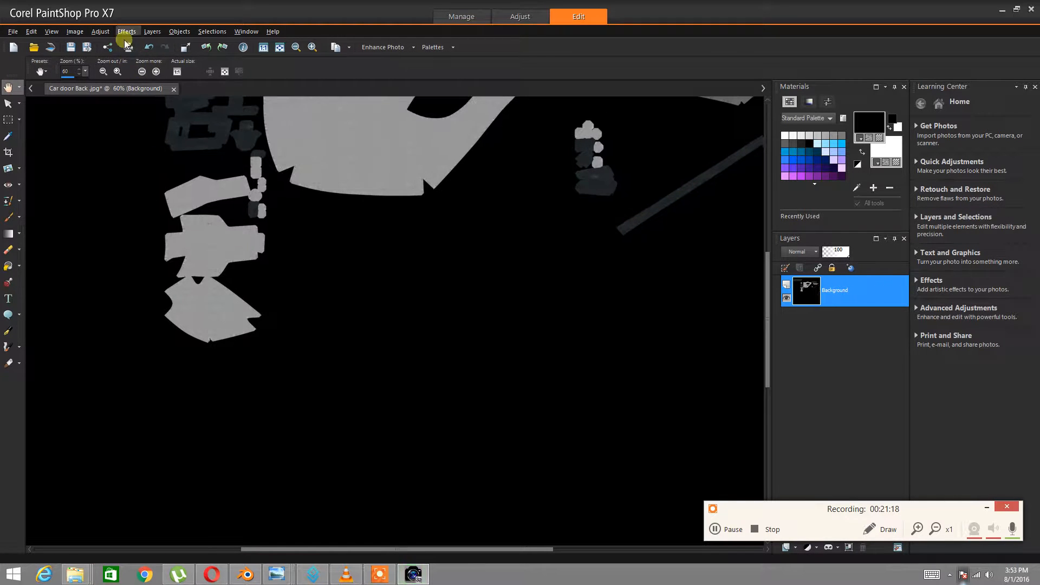
Apply a second 95% resize, then undo it with Ctrl+Z to keep 3040 × 3040
{"action": "left_click", "coordinate": [99, 32]}
{"action": "mouse_move", "coordinate": [76, 33]}
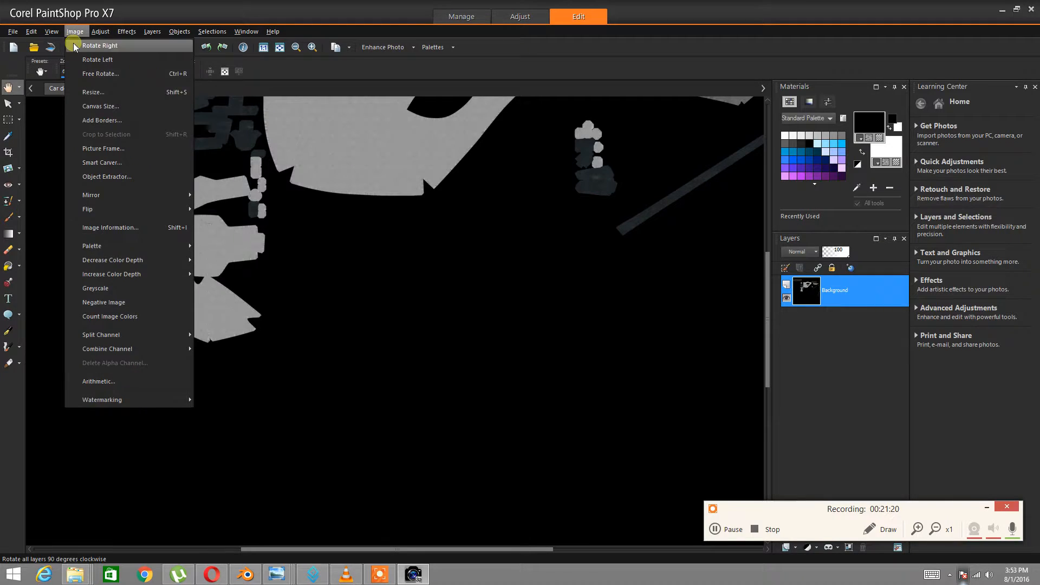
{"action": "left_click", "coordinate": [87, 94]}
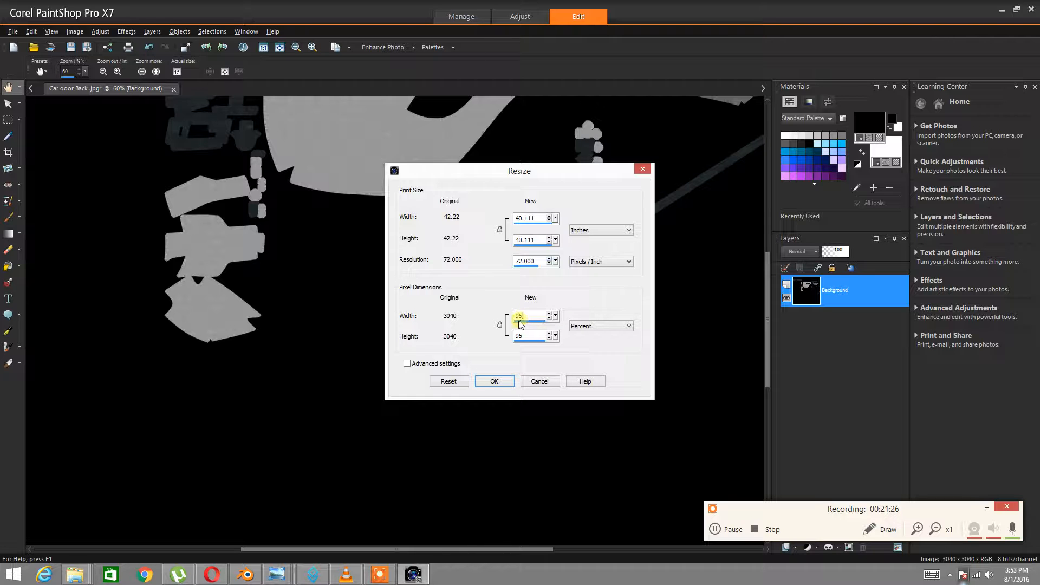
{"action": "left_click", "coordinate": [477, 384]}
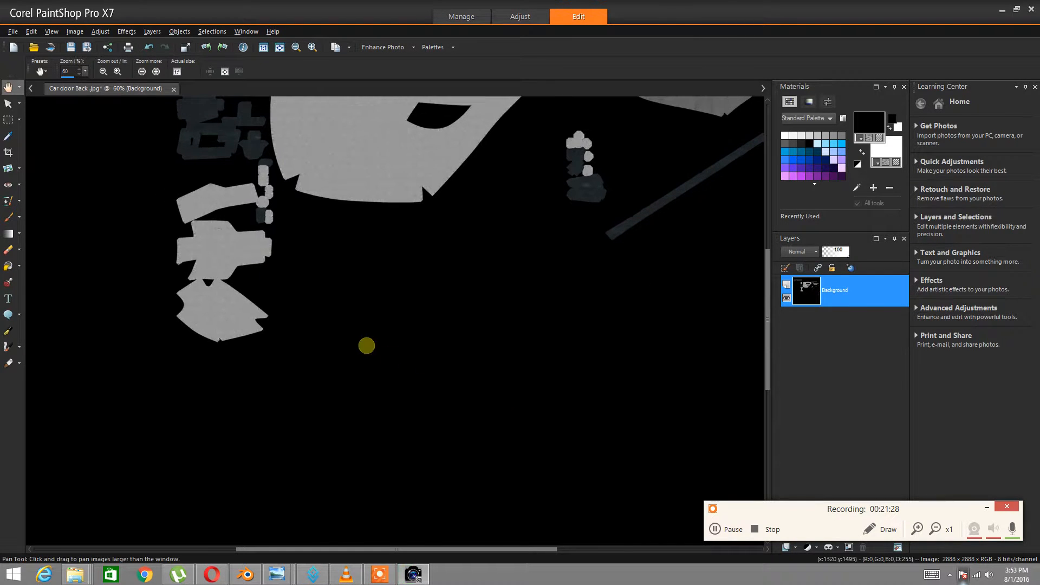
{"action": "left_click", "coordinate": [74, 31]}
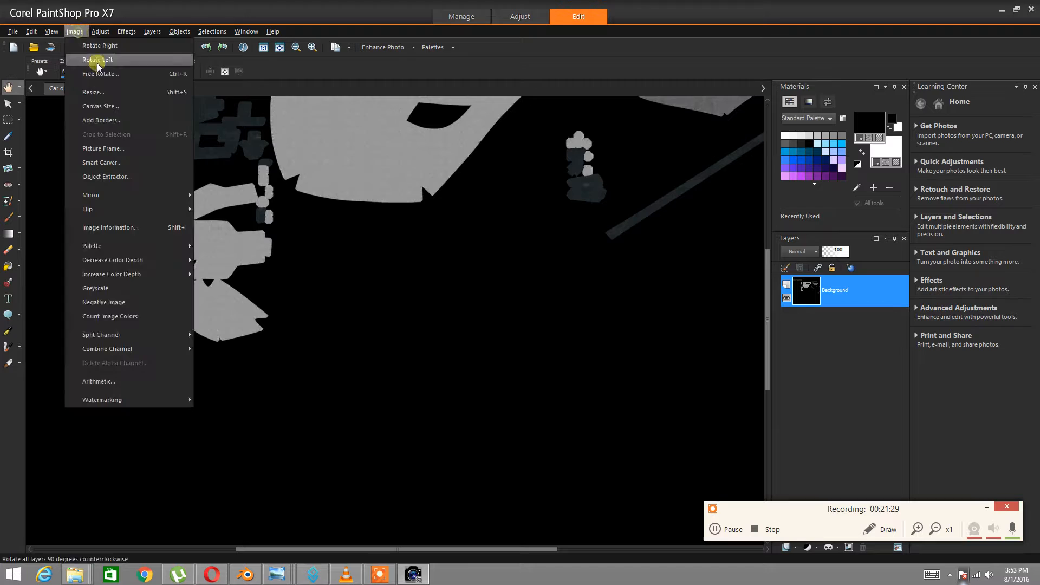
{"action": "left_click", "coordinate": [92, 92]}
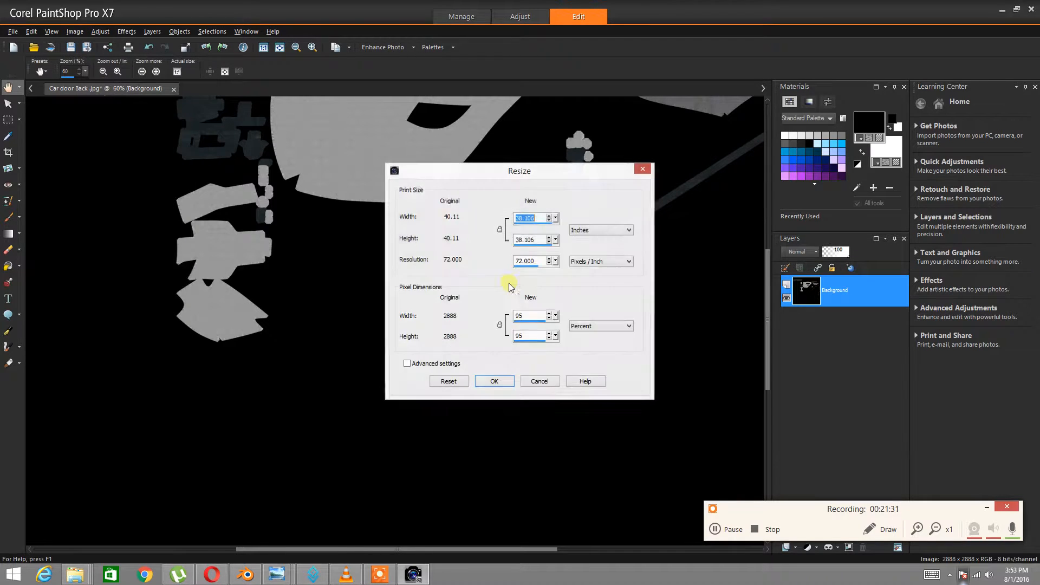
{"action": "left_click", "coordinate": [537, 382]}
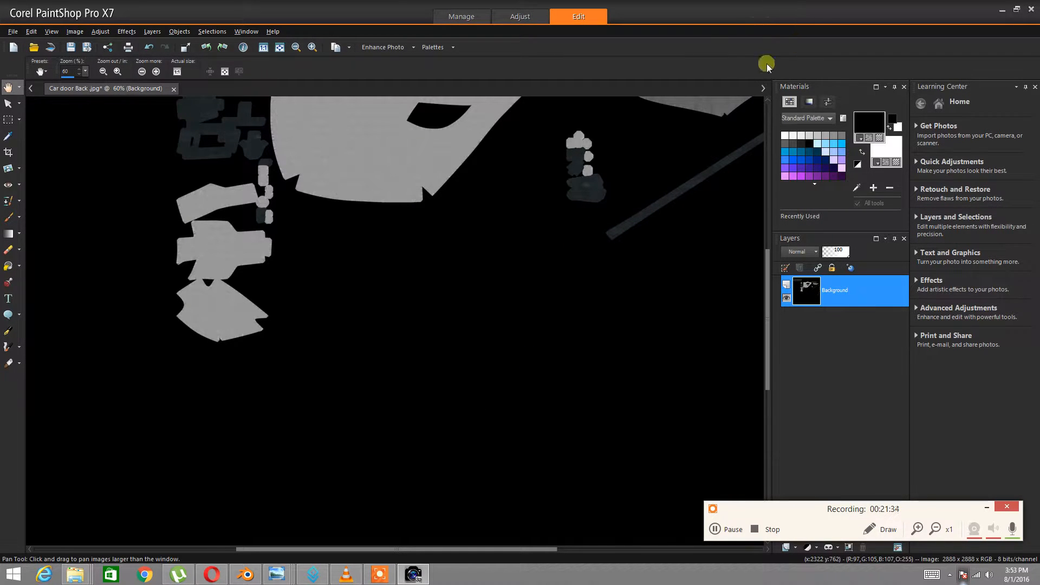
{"action": "key", "text": "ctrl+z"}
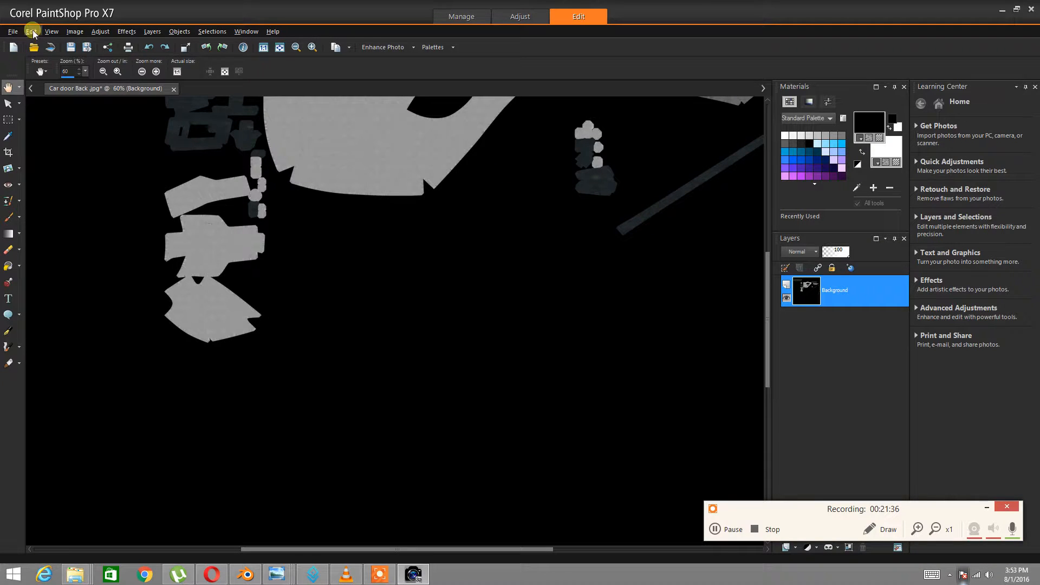
Save the resized texture as a new JPEG named Car door Back Small.jpg
{"action": "left_click", "coordinate": [12, 31]}
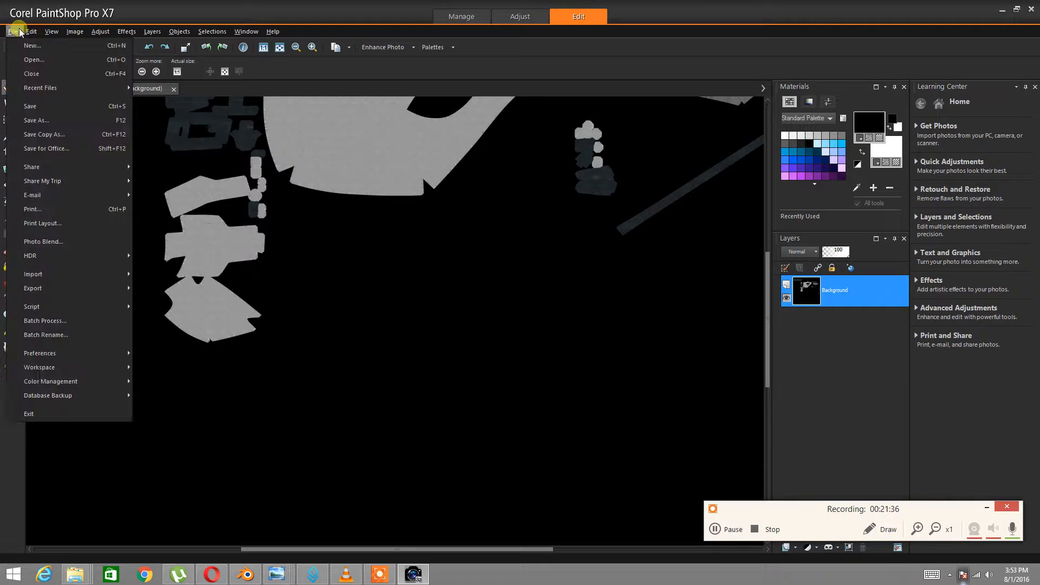
{"action": "left_click", "coordinate": [46, 120]}
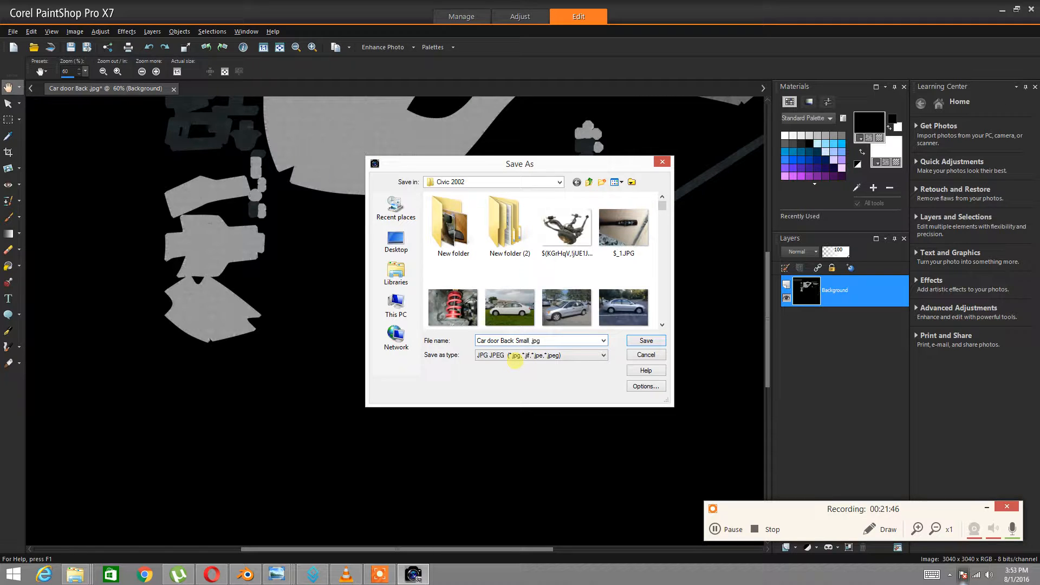
{"action": "left_click", "coordinate": [646, 340]}
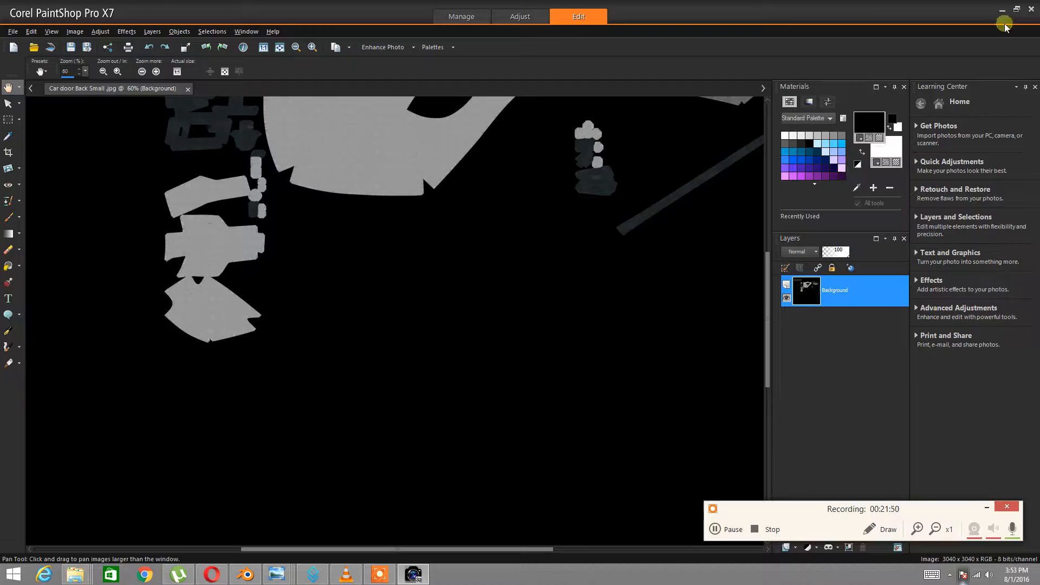
Clear the open windows and browse Program Files > digital painting > ss bumb generrator
{"action": "left_click", "coordinate": [1002, 10]}
{"action": "left_click", "coordinate": [1003, 6]}
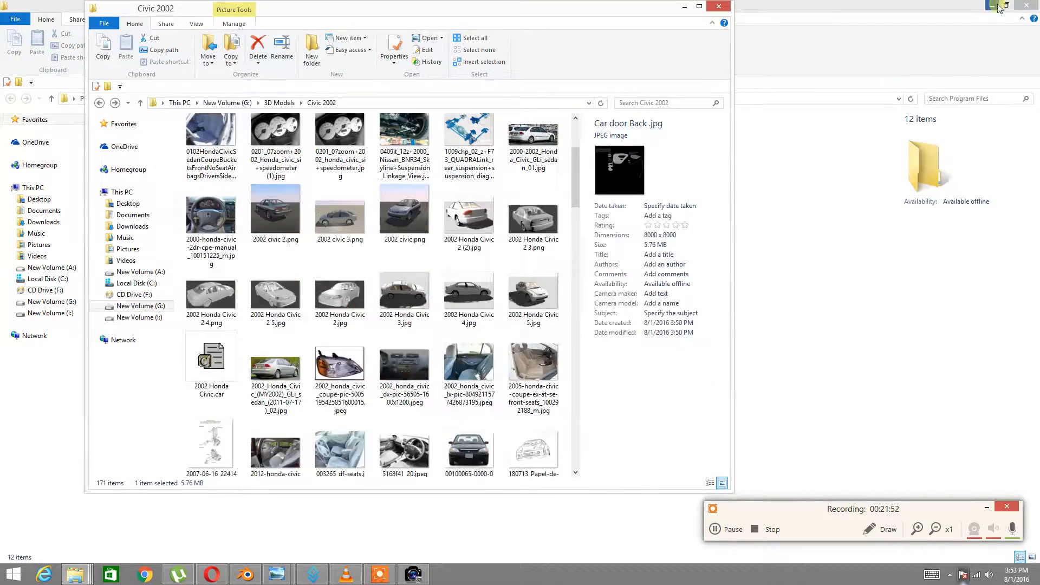
{"action": "left_click", "coordinate": [992, 6]}
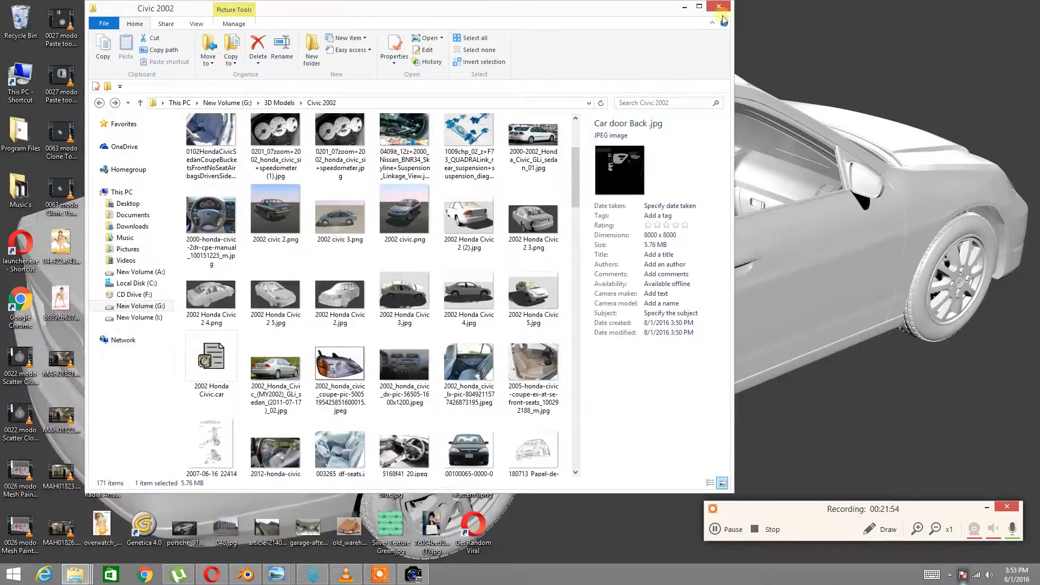
{"action": "left_click_drag", "start_coordinate": [393, 7], "coordinate": [525, 41]}
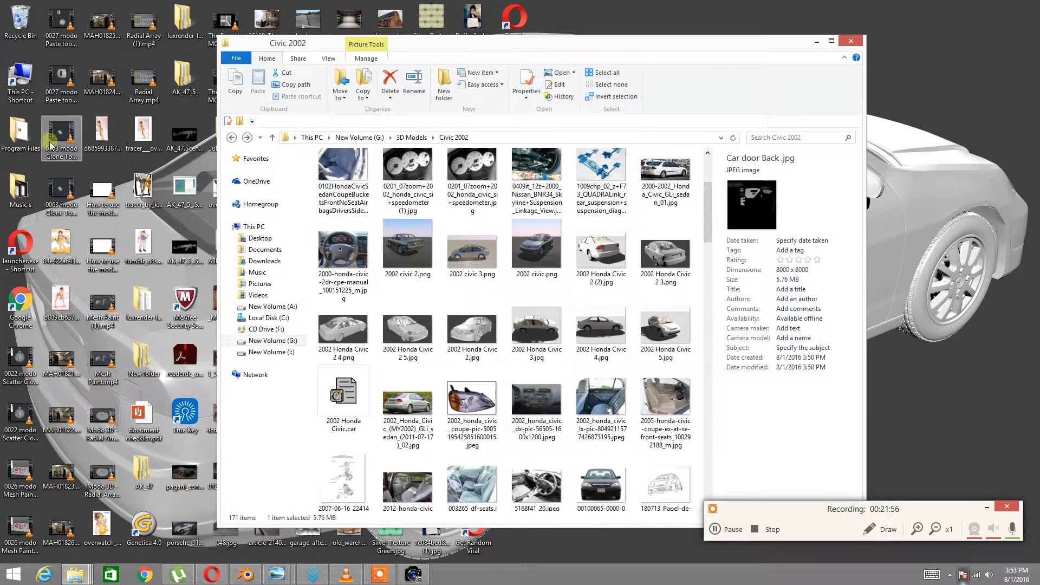
{"action": "double_click", "coordinate": [21, 133]}
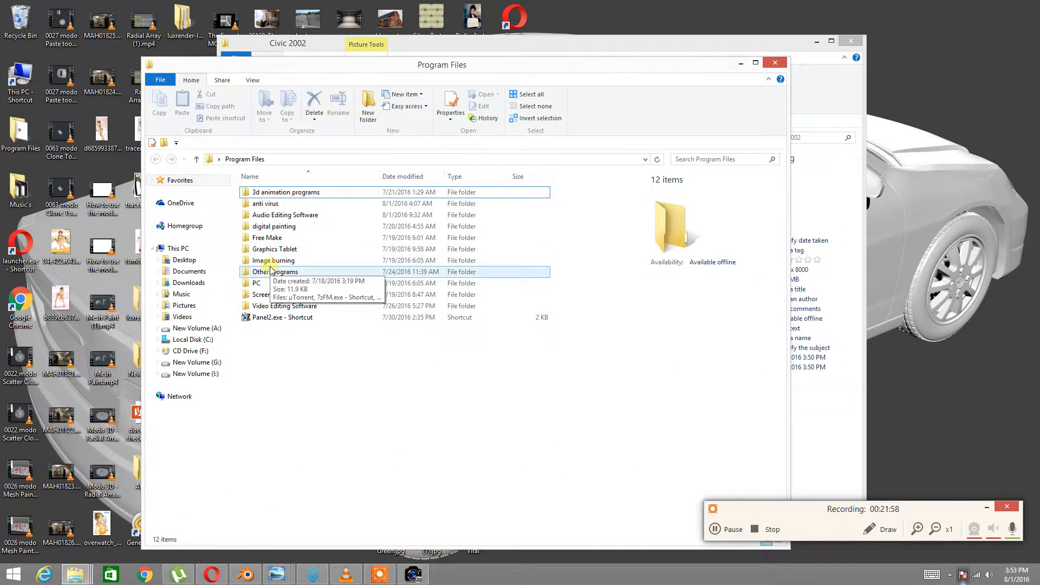
{"action": "double_click", "coordinate": [281, 226]}
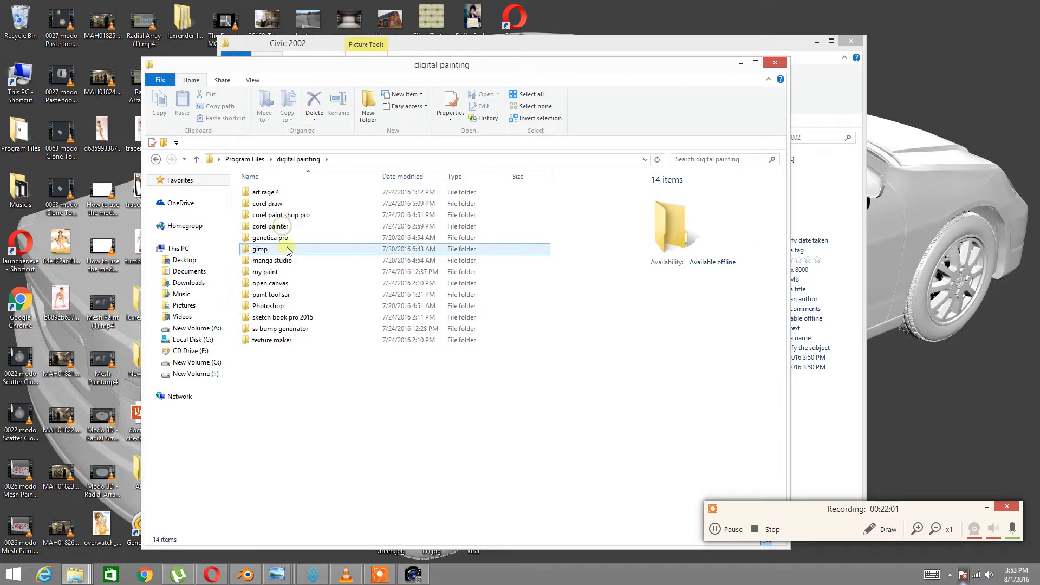
{"action": "double_click", "coordinate": [285, 328]}
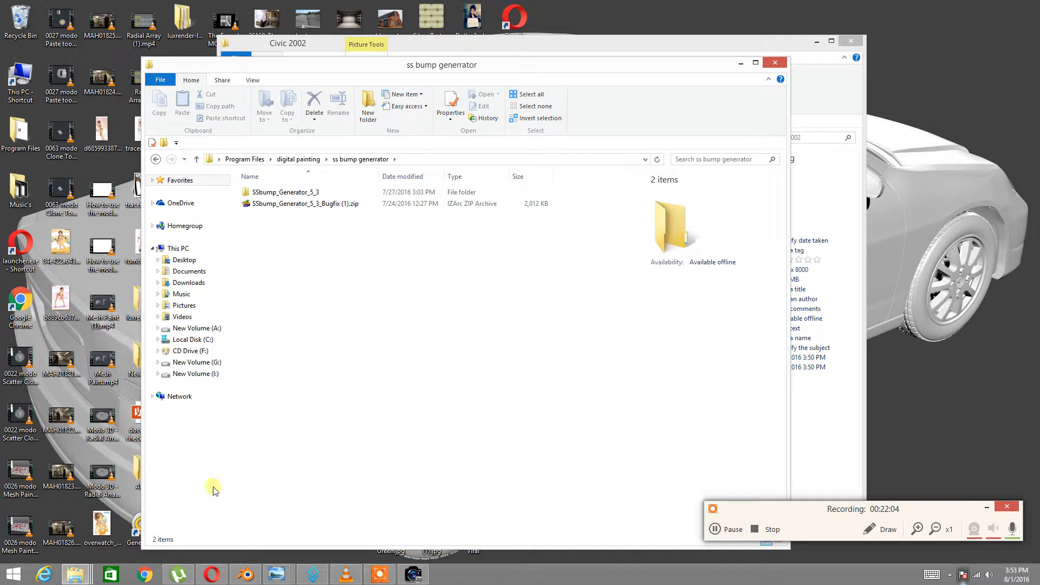
Search Google for 'ss bump' from Opera's Speed Dial address bar
{"action": "left_click", "coordinate": [211, 574]}
{"action": "left_click", "coordinate": [918, 8]}
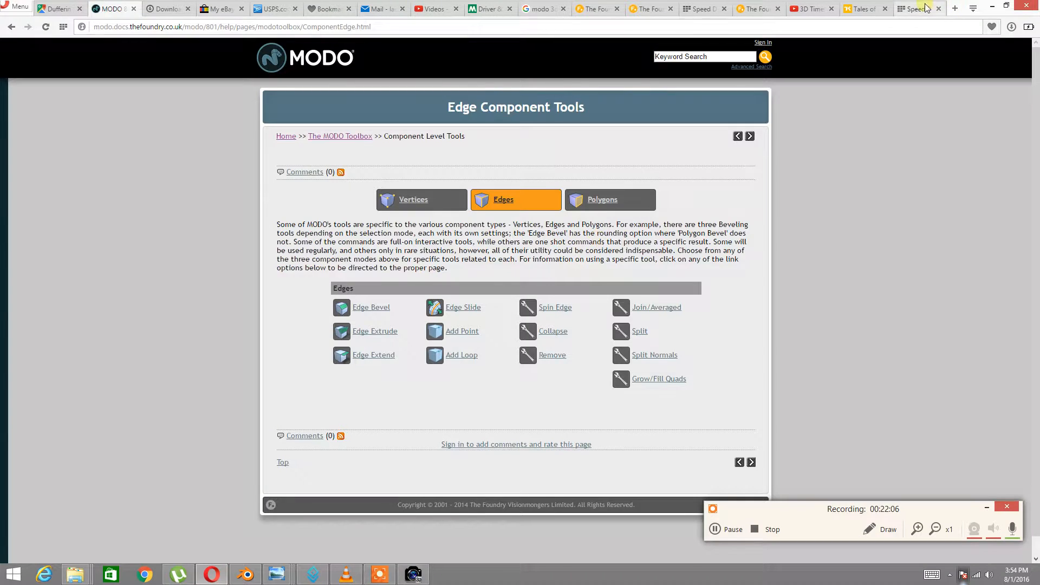
{"action": "left_click", "coordinate": [850, 29]}
{"action": "type", "text": "ss bumb"}
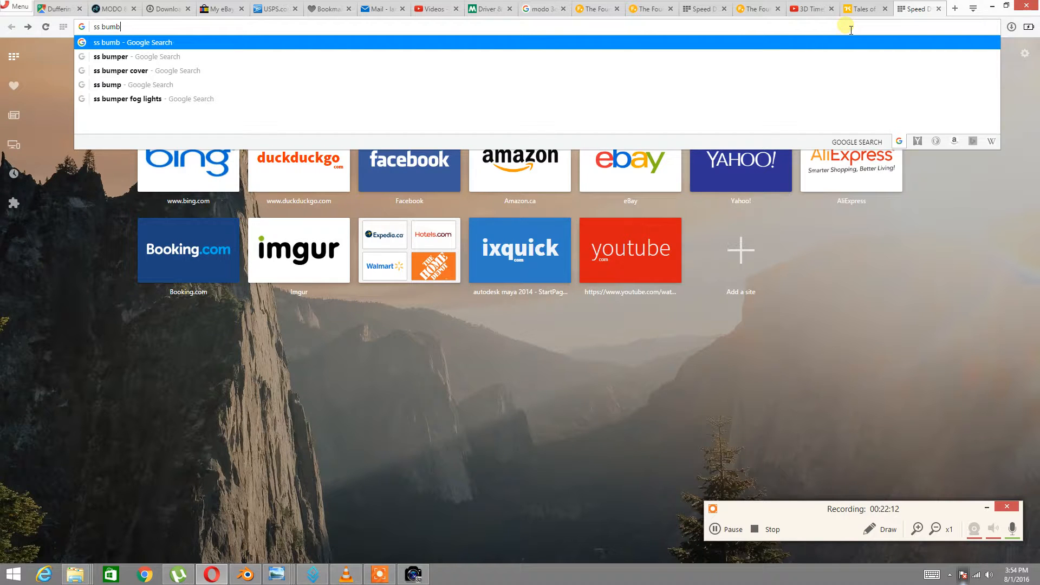
{"action": "key", "text": "BackSpace"}
{"action": "type", "text": "p"}
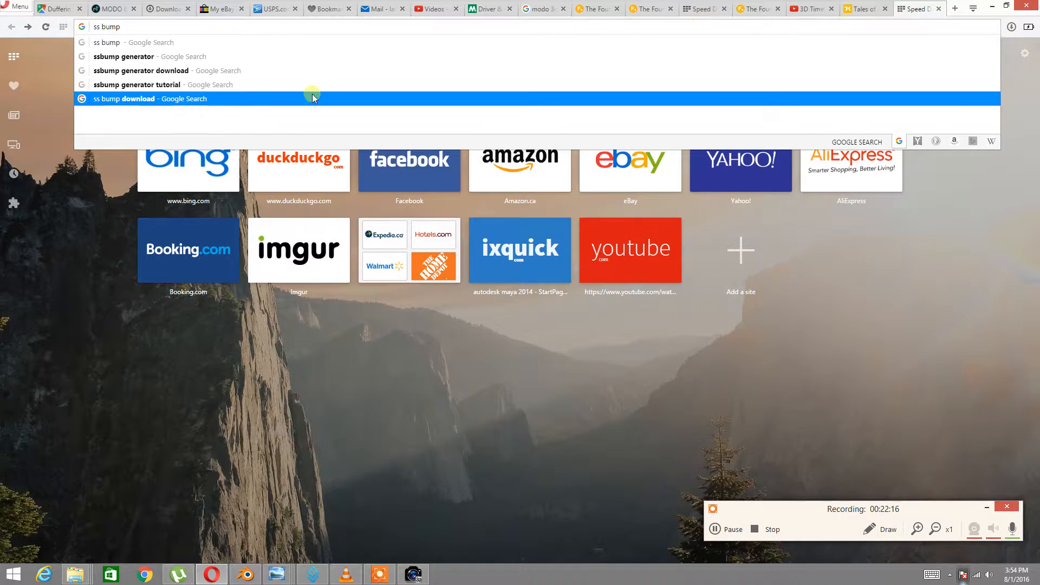
{"action": "left_click", "coordinate": [165, 42]}
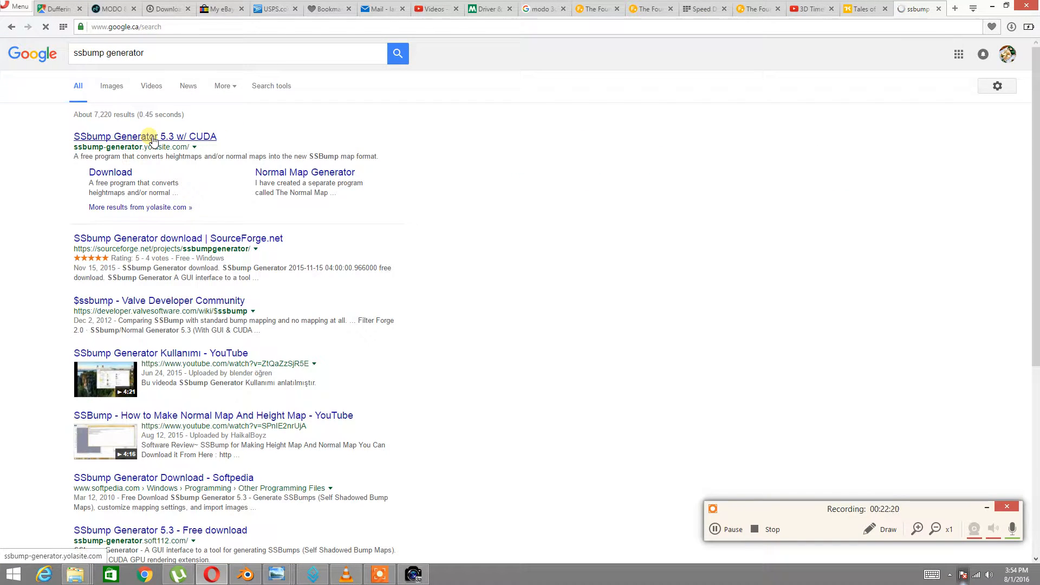
Open the SSbump Generator 5.3 website from the results and scroll its home page
{"action": "left_click", "coordinate": [153, 141]}
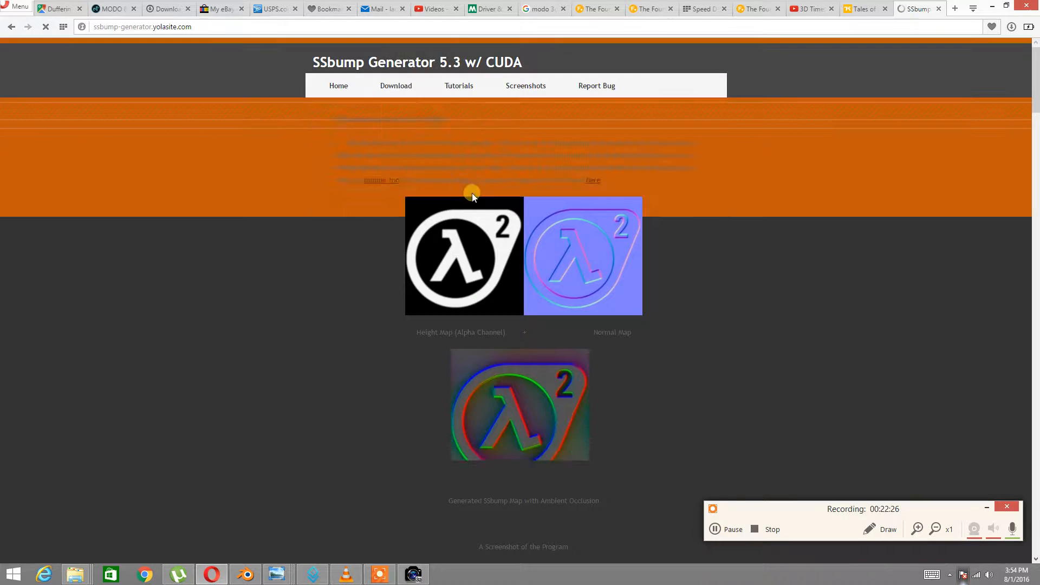
{"action": "scroll", "coordinate": [531, 307], "scroll_direction": "down", "scroll_amount": 20}
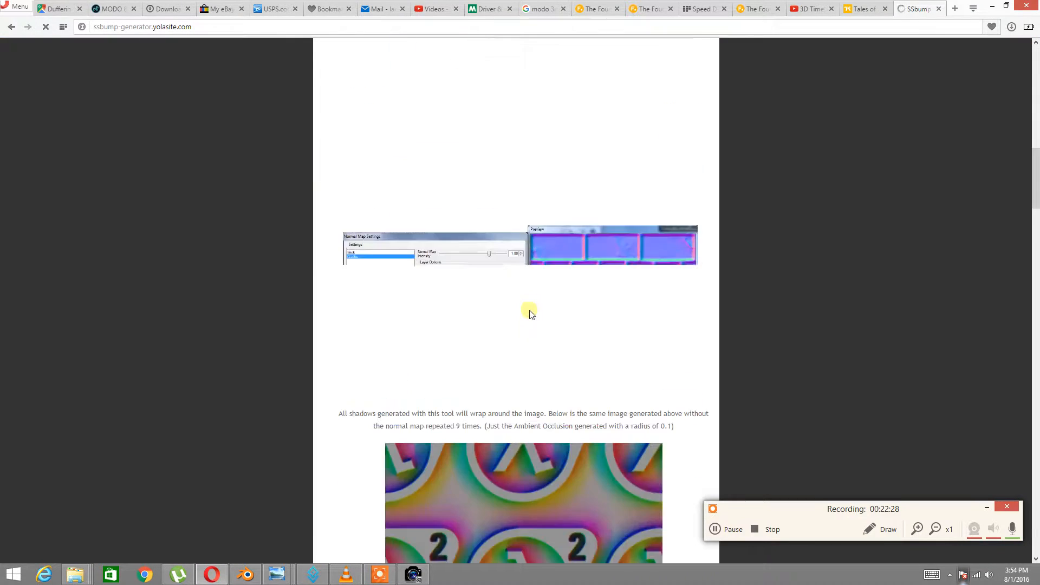
{"action": "scroll", "coordinate": [534, 311], "scroll_direction": "down", "scroll_amount": 10}
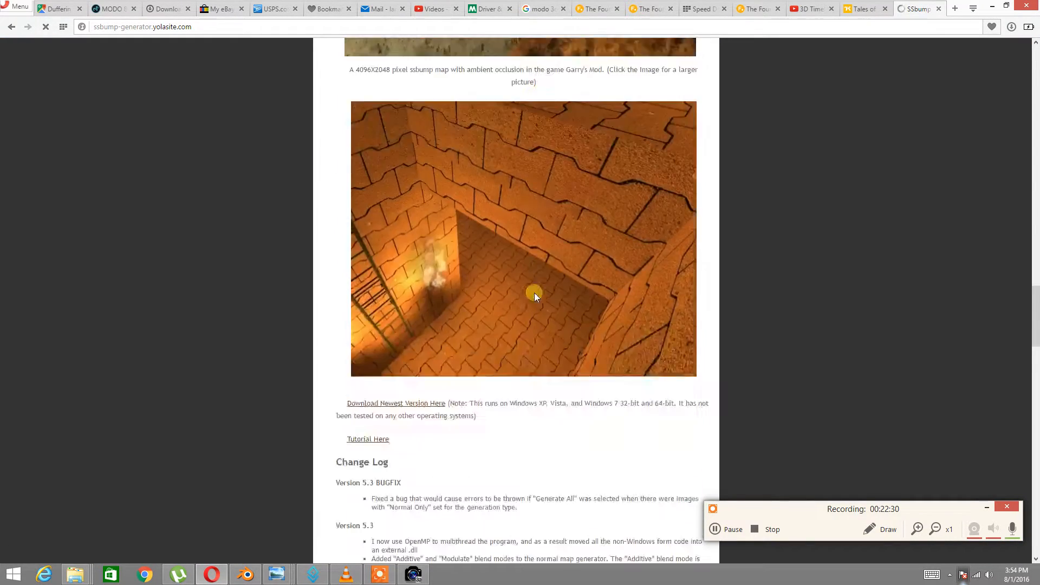
{"action": "scroll", "coordinate": [536, 295], "scroll_direction": "up", "scroll_amount": 10}
{"action": "scroll", "coordinate": [537, 295], "scroll_direction": "up", "scroll_amount": 20}
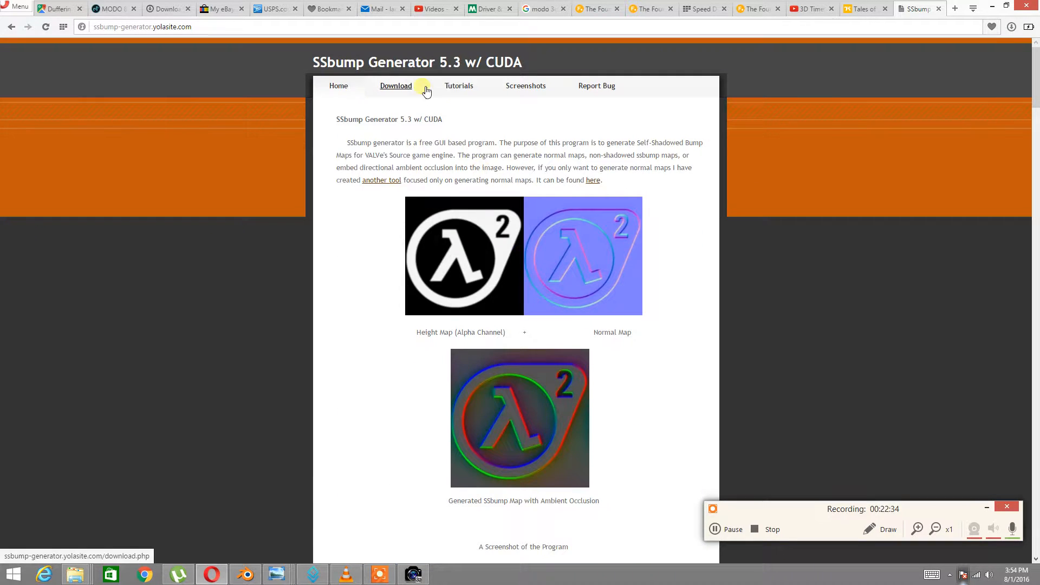
Browse the site's Tutorials, Download and Screenshots pages
{"action": "left_click", "coordinate": [458, 87]}
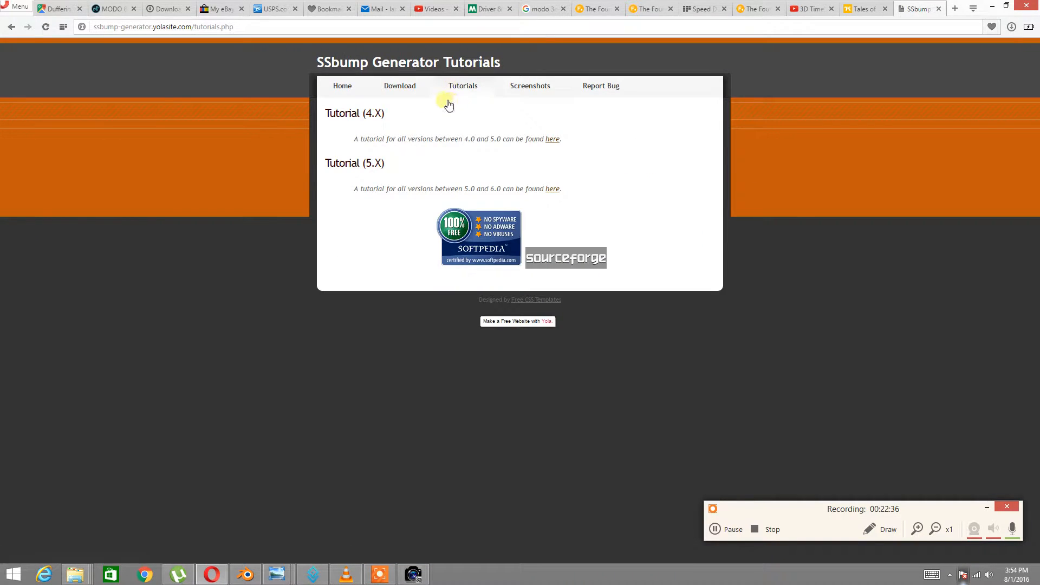
{"action": "left_click", "coordinate": [399, 86]}
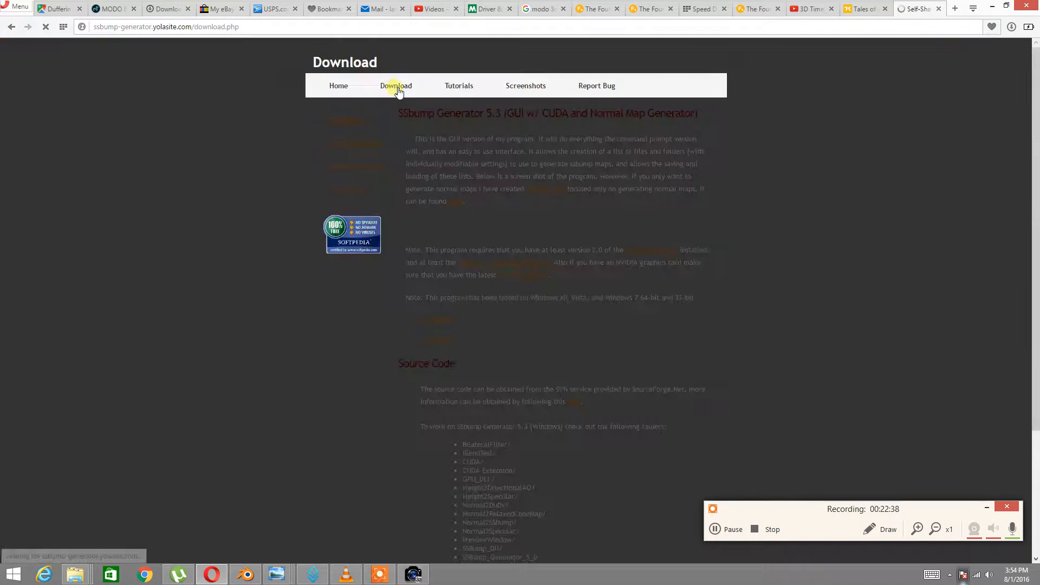
{"action": "scroll", "coordinate": [595, 277], "scroll_direction": "down", "scroll_amount": 7}
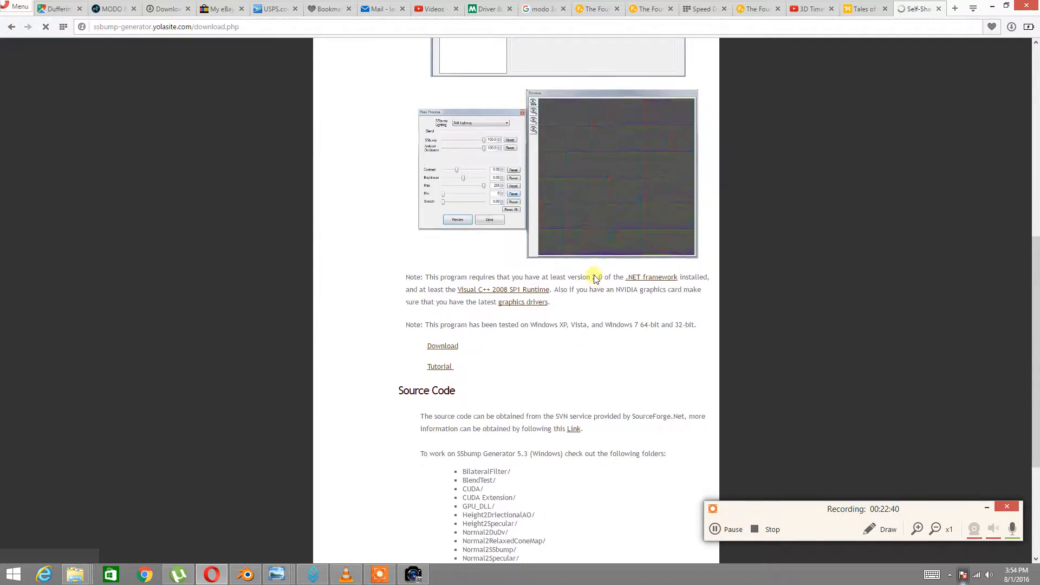
{"action": "scroll", "coordinate": [593, 275], "scroll_direction": "up", "scroll_amount": 8}
{"action": "left_click", "coordinate": [528, 86]}
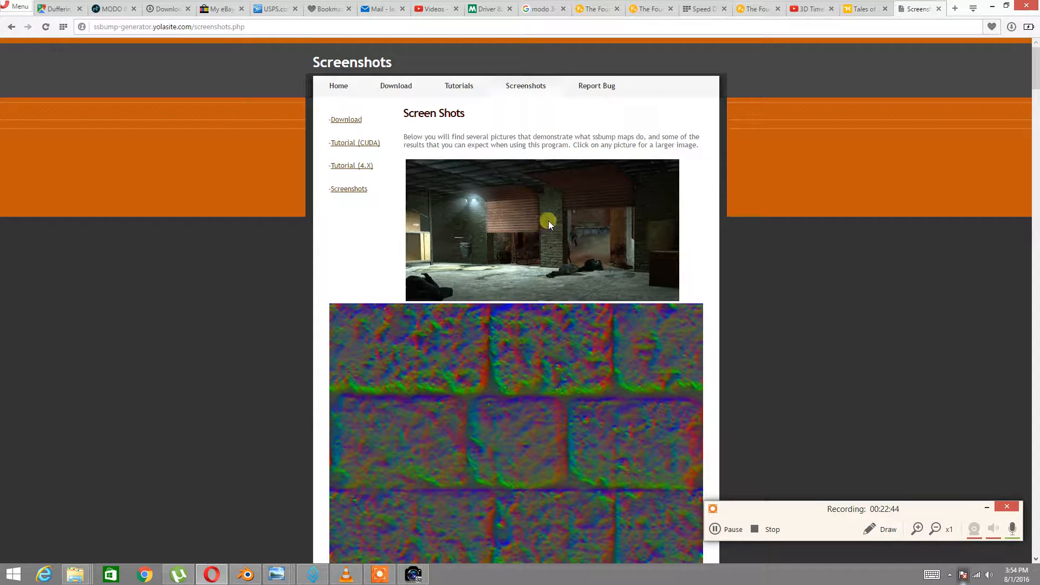
{"action": "scroll", "coordinate": [548, 220], "scroll_direction": "down", "scroll_amount": 20}
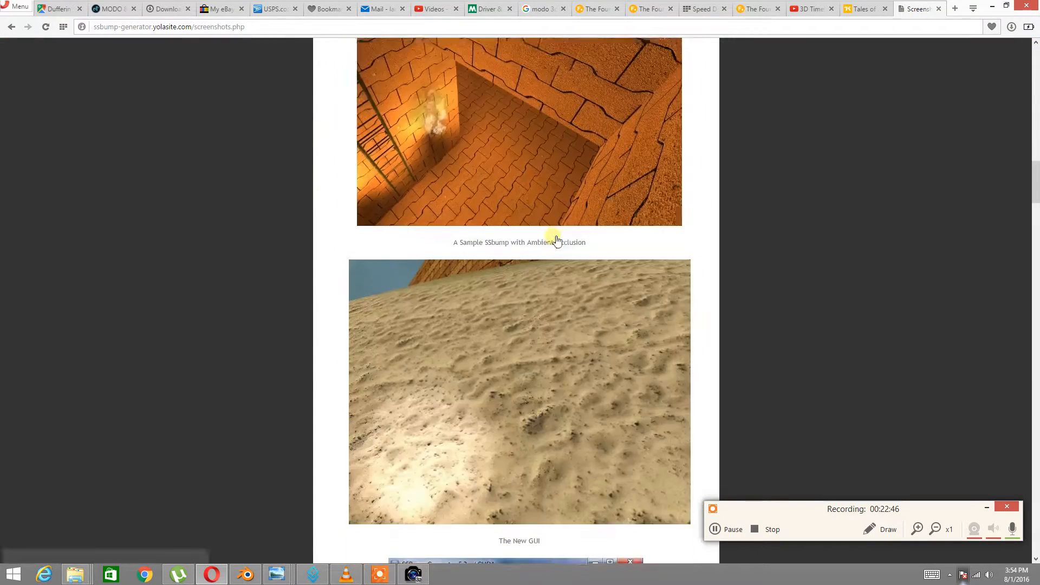
{"action": "scroll", "coordinate": [551, 243], "scroll_direction": "down", "scroll_amount": 20}
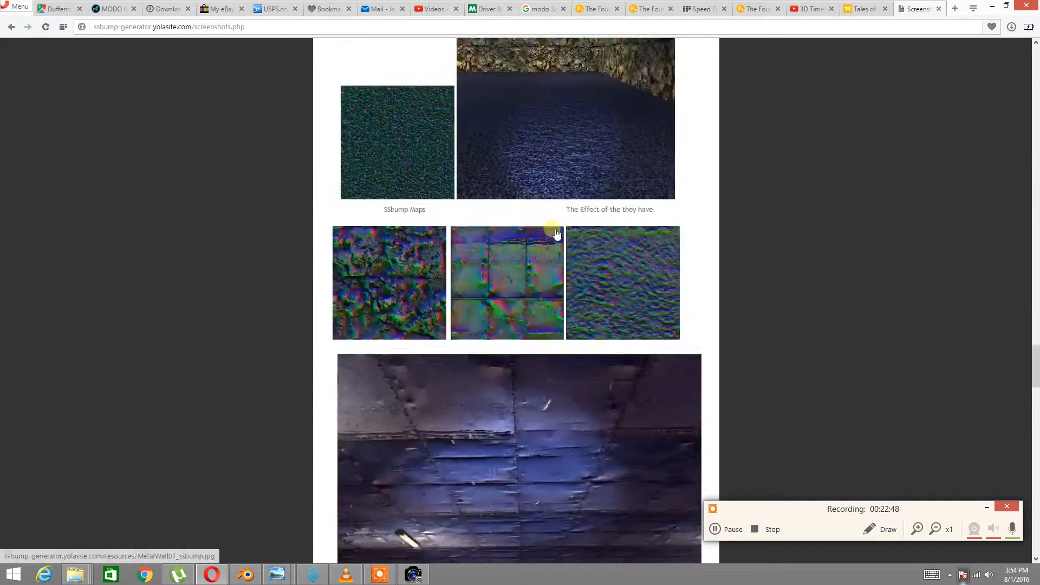
{"action": "scroll", "coordinate": [552, 247], "scroll_direction": "down", "scroll_amount": 15}
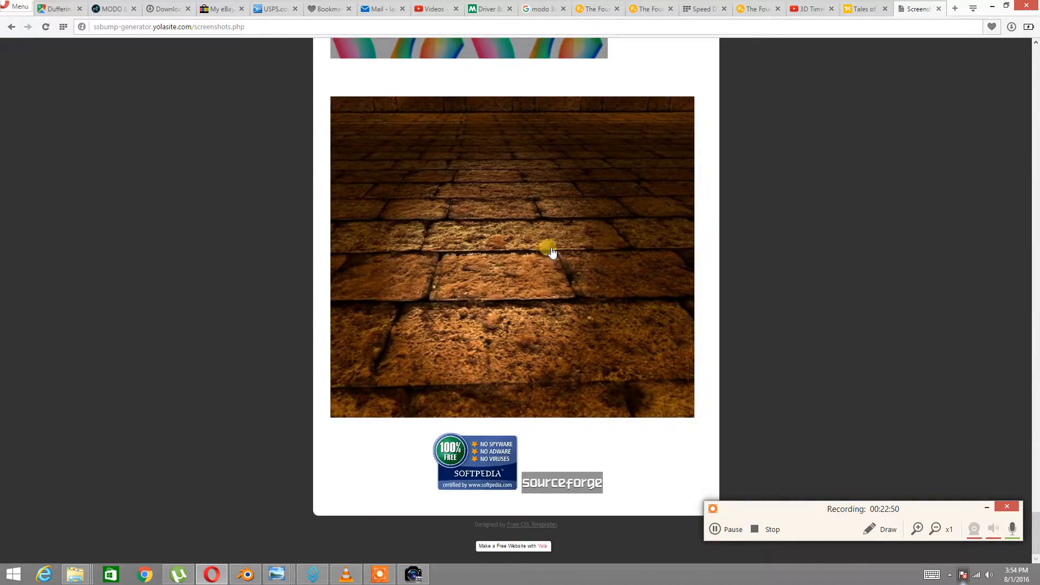
{"action": "scroll", "coordinate": [536, 227], "scroll_direction": "up", "scroll_amount": 20}
{"action": "scroll", "coordinate": [525, 216], "scroll_direction": "up", "scroll_amount": 20}
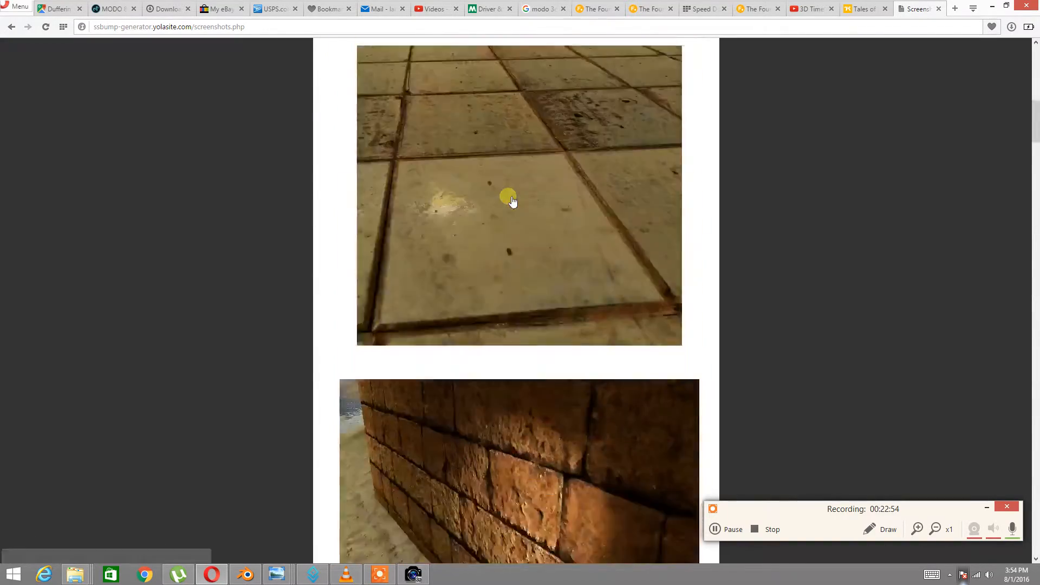
{"action": "scroll", "coordinate": [512, 202], "scroll_direction": "up", "scroll_amount": 20}
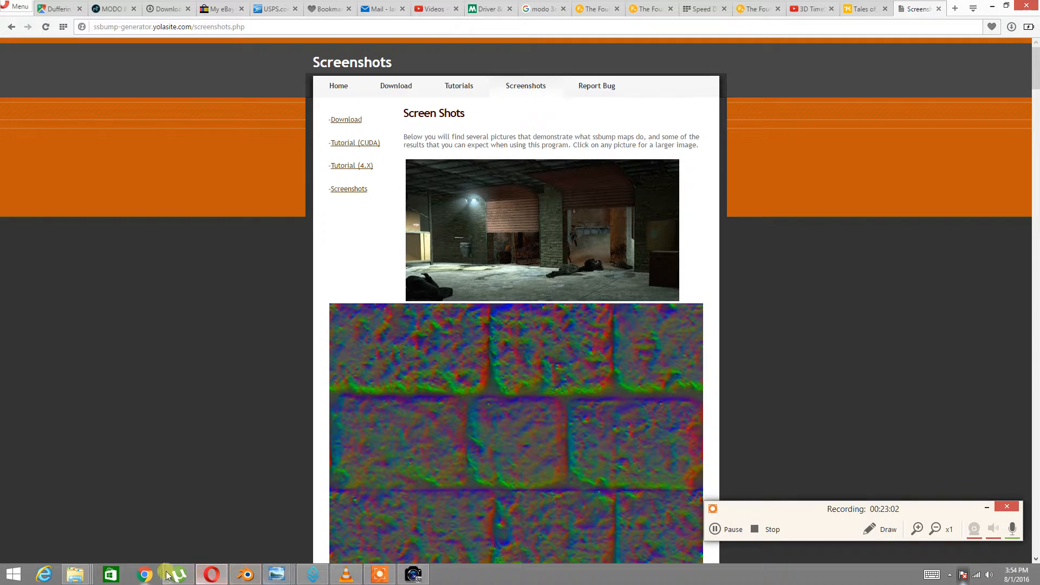
Open the SSbump_Generator_5_3 folder and select SSBump_Generator_5_3.exe
{"action": "mouse_move", "coordinate": [75, 574]}
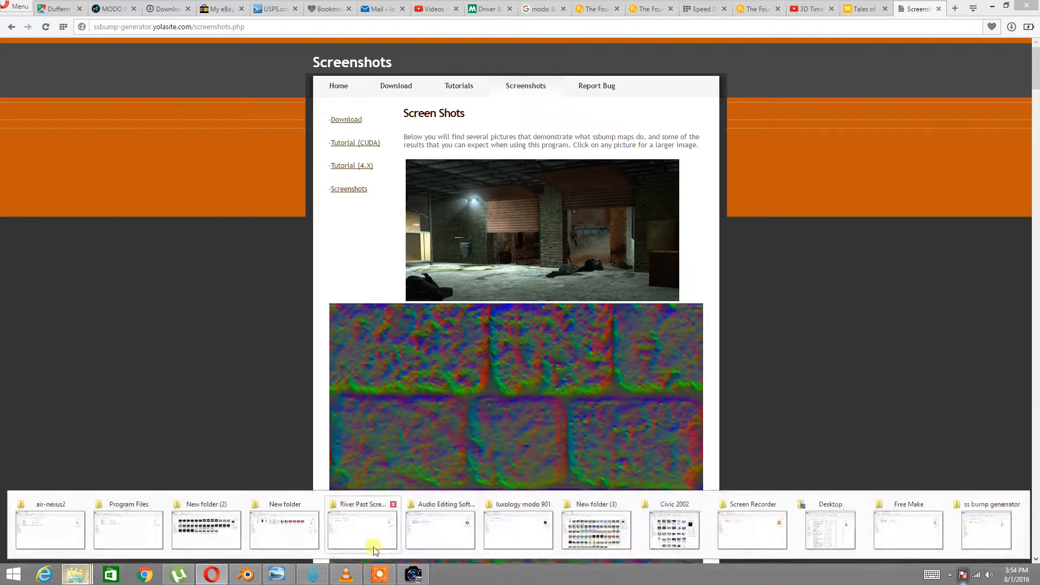
{"action": "left_click", "coordinate": [975, 528]}
{"action": "double_click", "coordinate": [262, 192]}
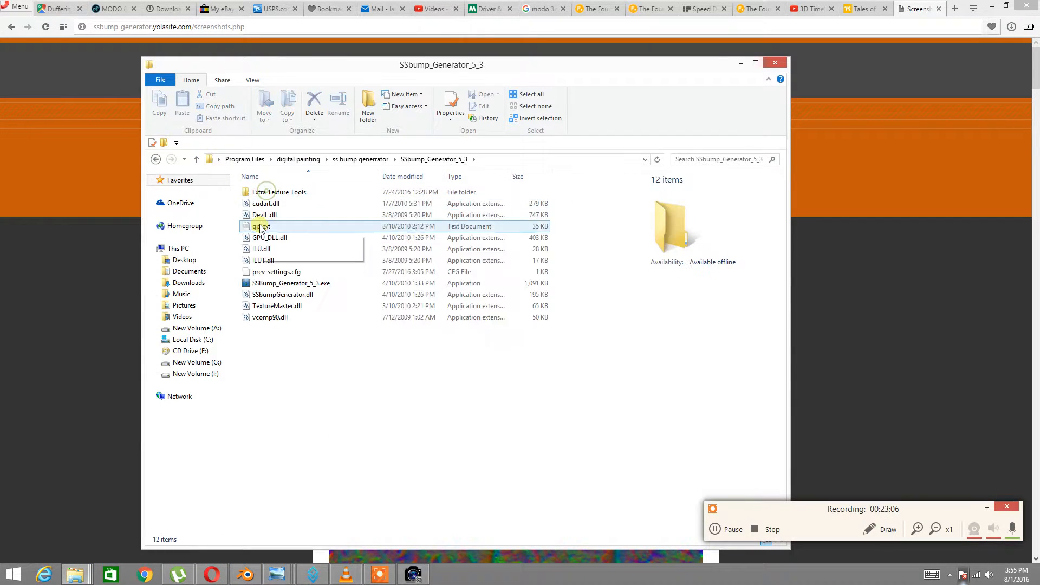
{"action": "left_click", "coordinate": [269, 284]}
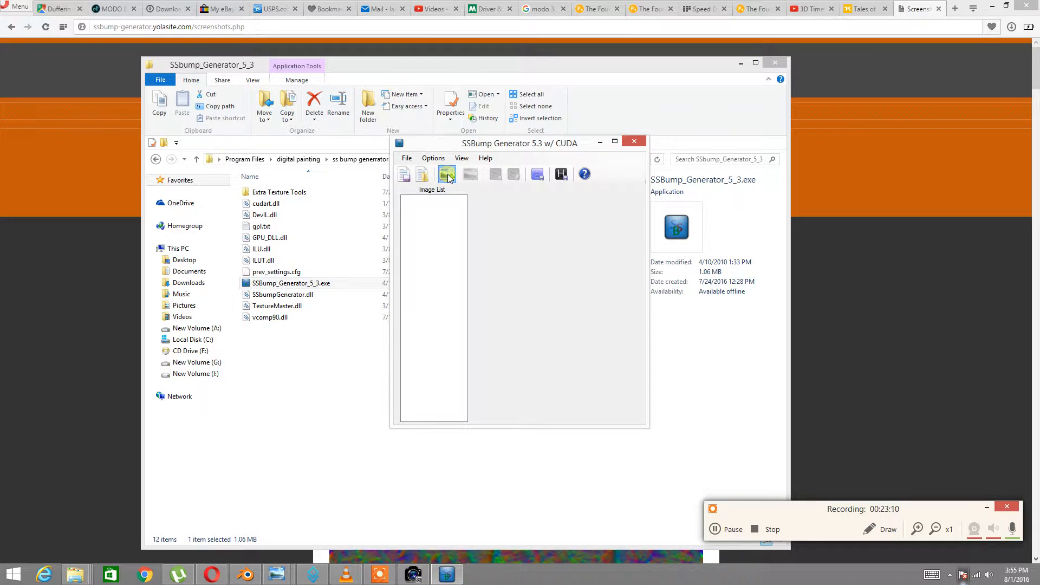
Add Car door Back Small .jpg from G:\3D Models\Civic 2002 to the image list
{"action": "left_click", "coordinate": [446, 175]}
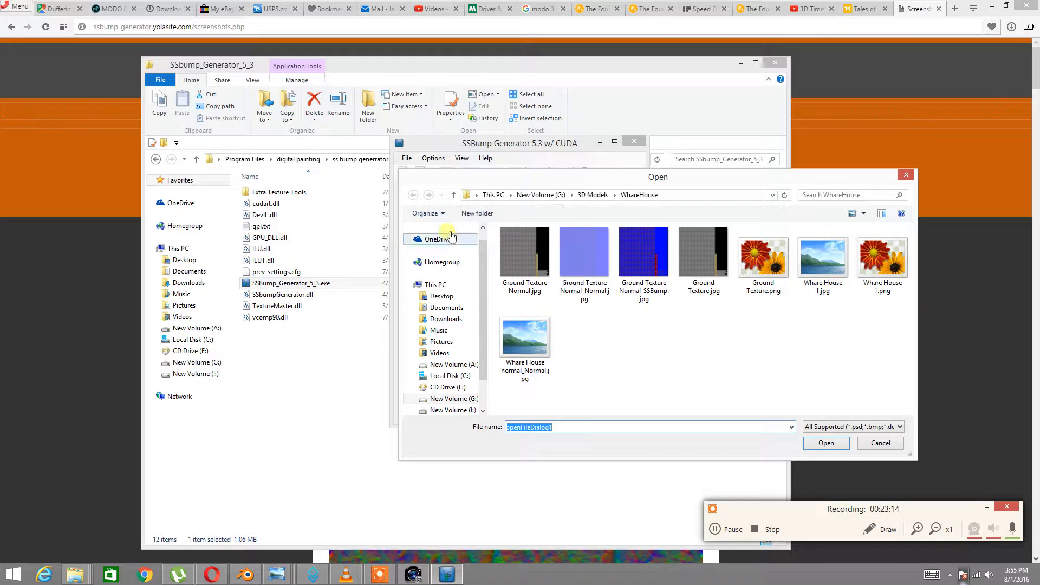
{"action": "scroll", "coordinate": [441, 303], "scroll_direction": "down", "scroll_amount": 1}
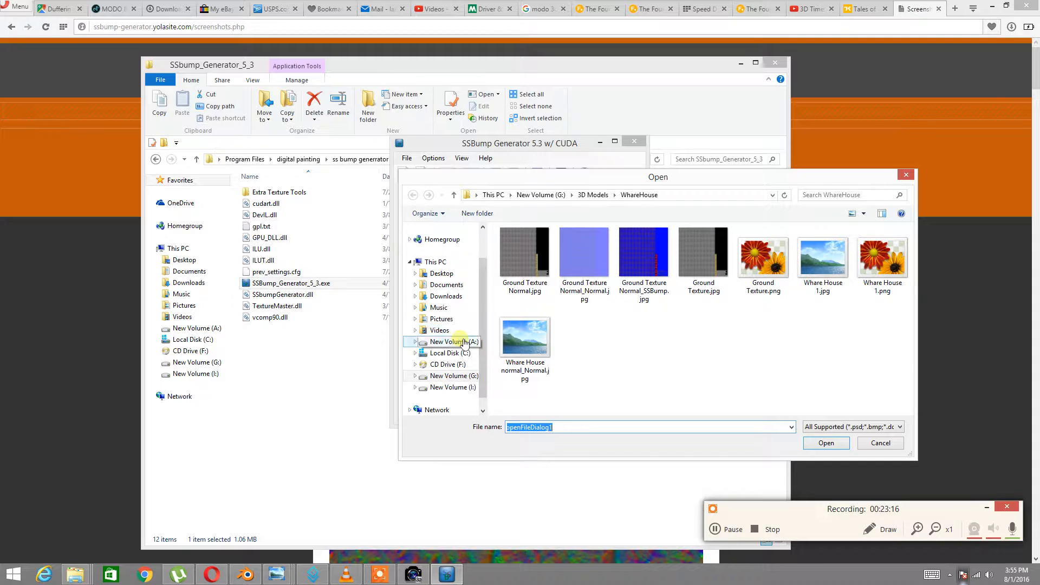
{"action": "left_click", "coordinate": [458, 376]}
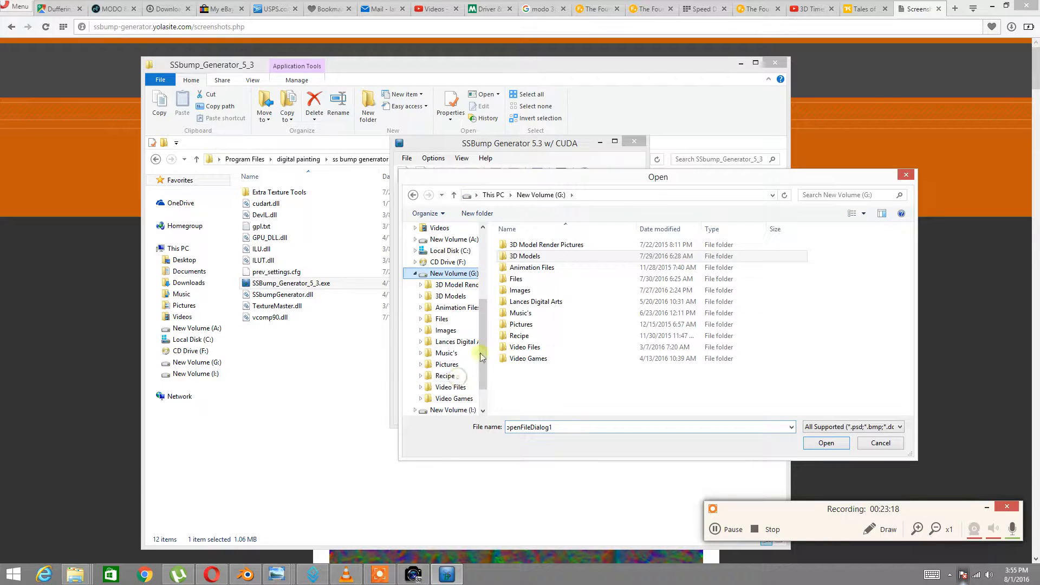
{"action": "double_click", "coordinate": [524, 257]}
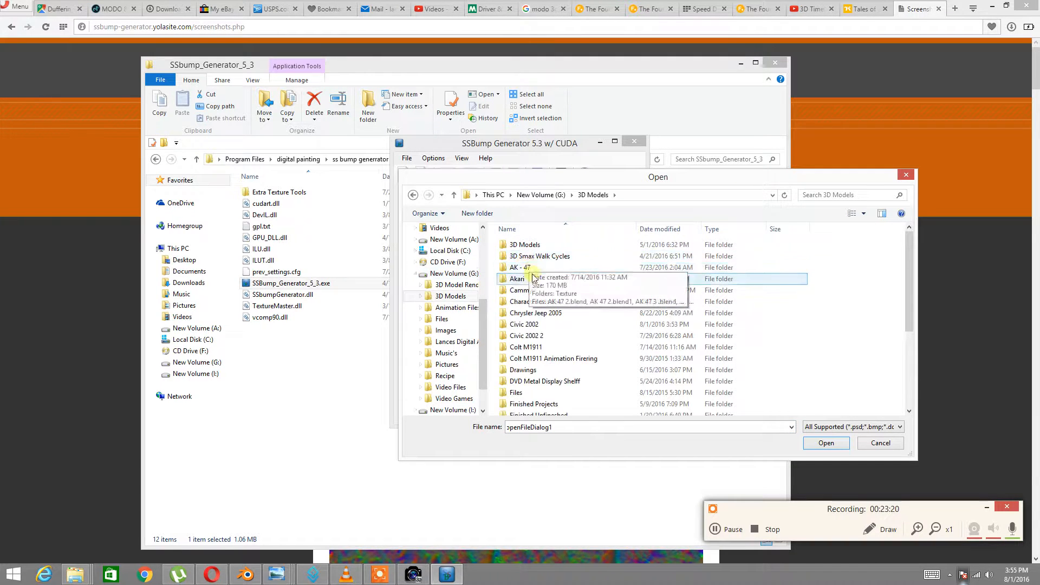
{"action": "double_click", "coordinate": [533, 325]}
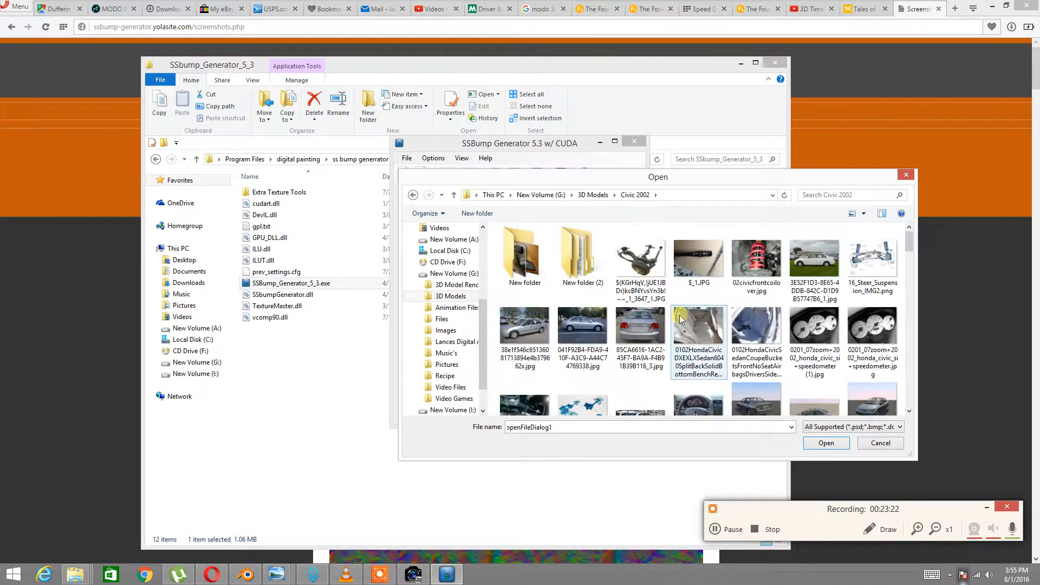
{"action": "scroll", "coordinate": [596, 328], "scroll_direction": "down", "scroll_amount": 5}
{"action": "scroll", "coordinate": [662, 331], "scroll_direction": "down", "scroll_amount": 6}
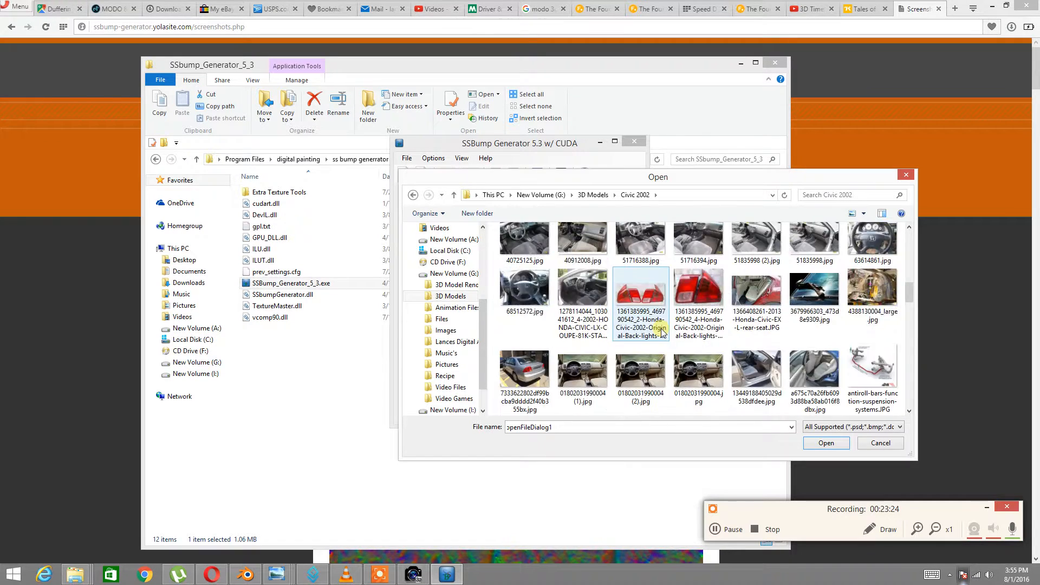
{"action": "double_click", "coordinate": [631, 308]}
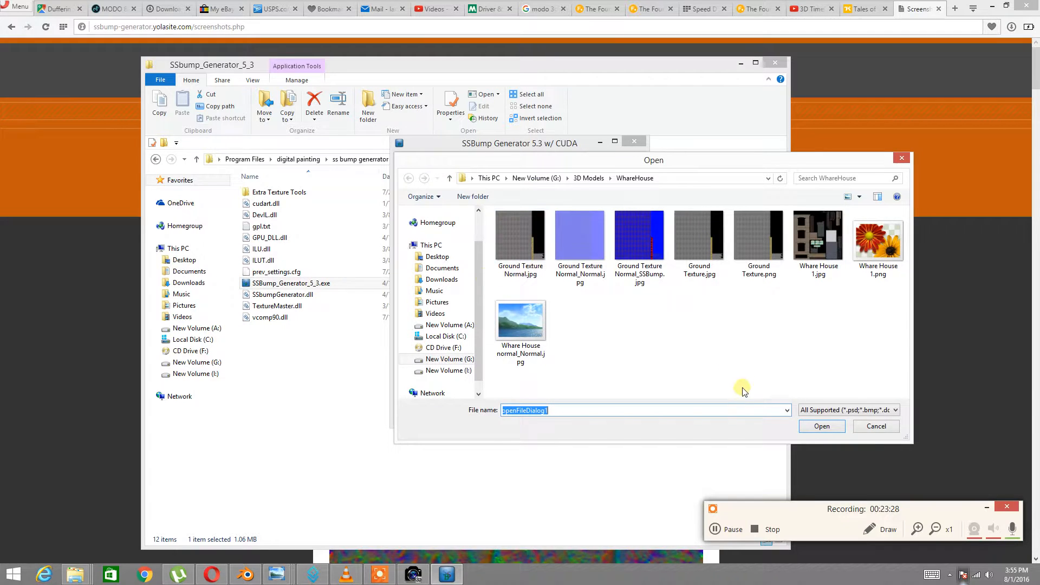
Dismiss the extra Open dialog and exception error, choose Normal Map Only, and open Settings
{"action": "left_click", "coordinate": [869, 425]}
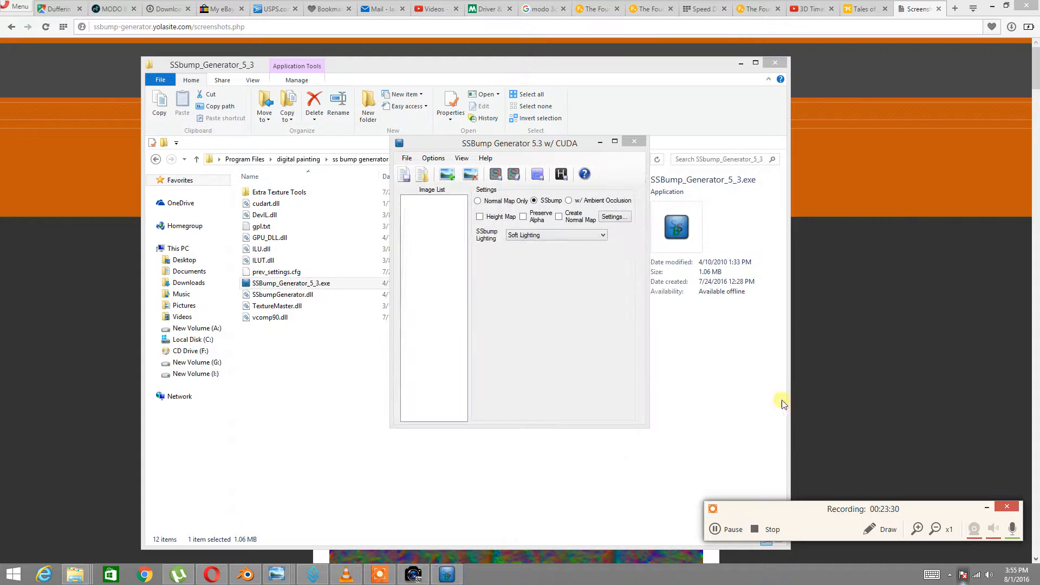
{"action": "left_click", "coordinate": [542, 311]}
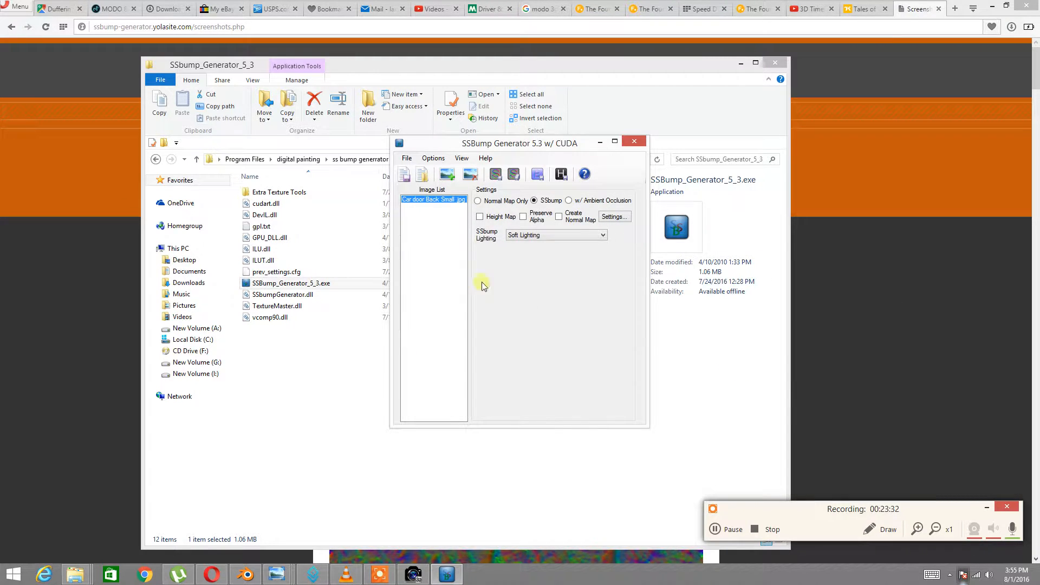
{"action": "left_click", "coordinate": [478, 201]}
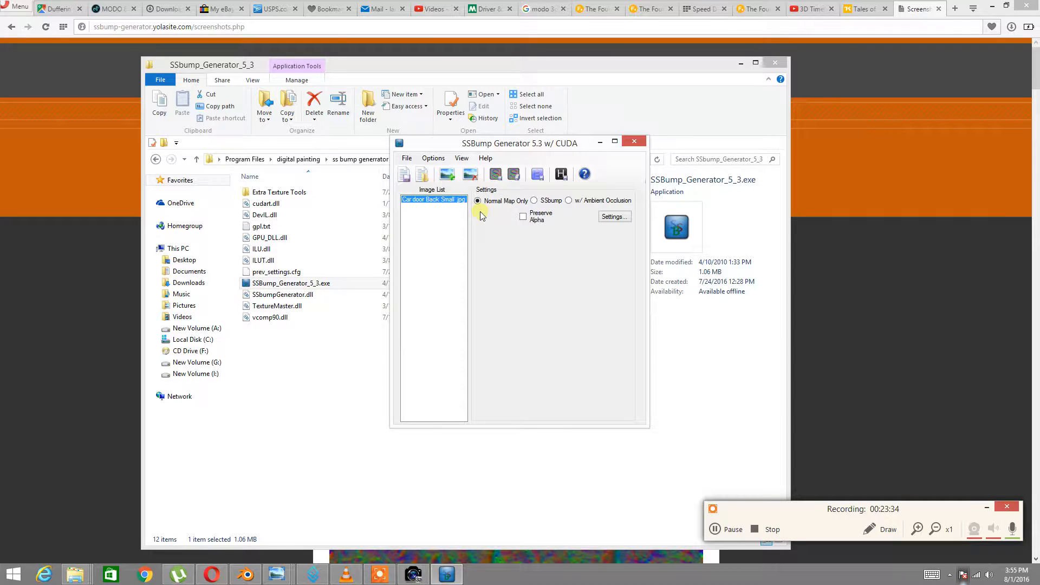
{"action": "left_click", "coordinate": [614, 217]}
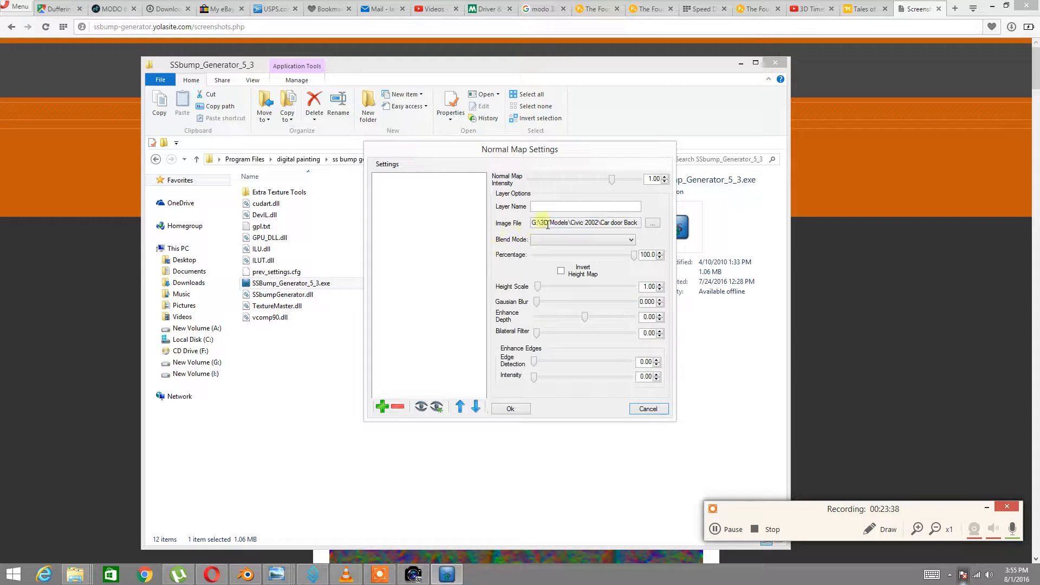
Add a Large Detail layer, accept the settings, and start generating the normal map
{"action": "left_click", "coordinate": [383, 407]}
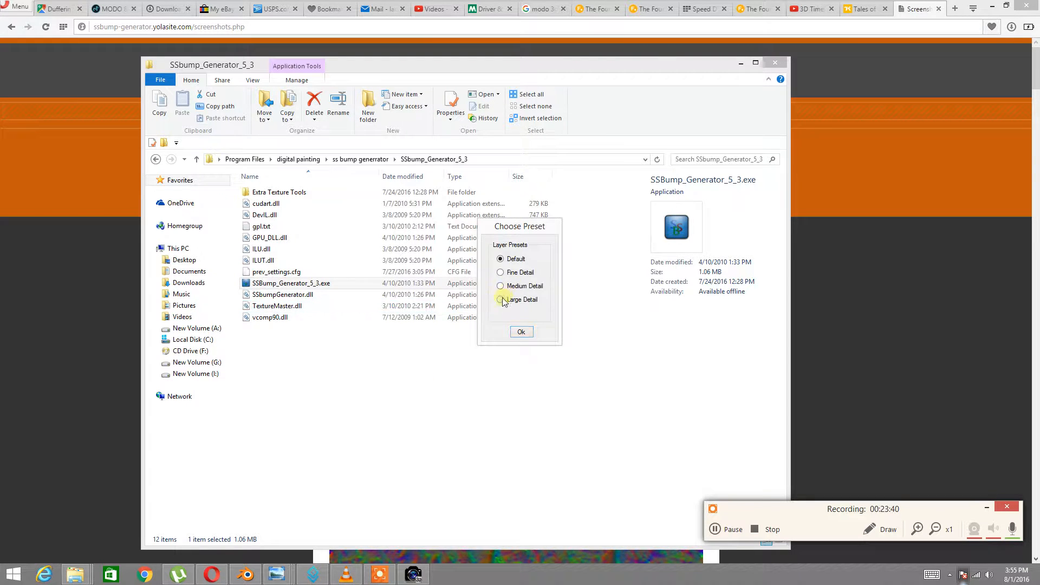
{"action": "left_click", "coordinate": [521, 332]}
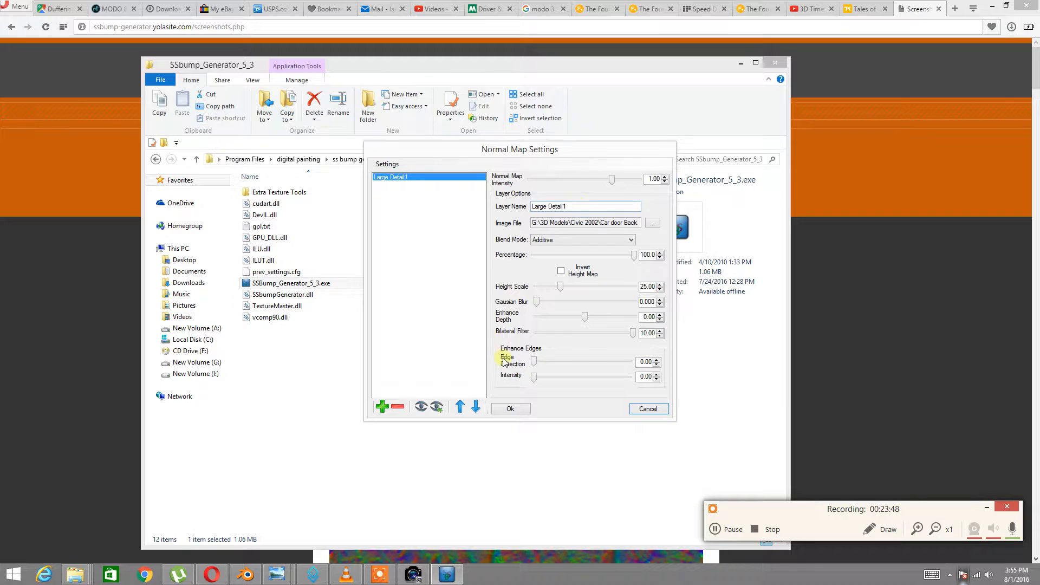
{"action": "left_click", "coordinate": [512, 408]}
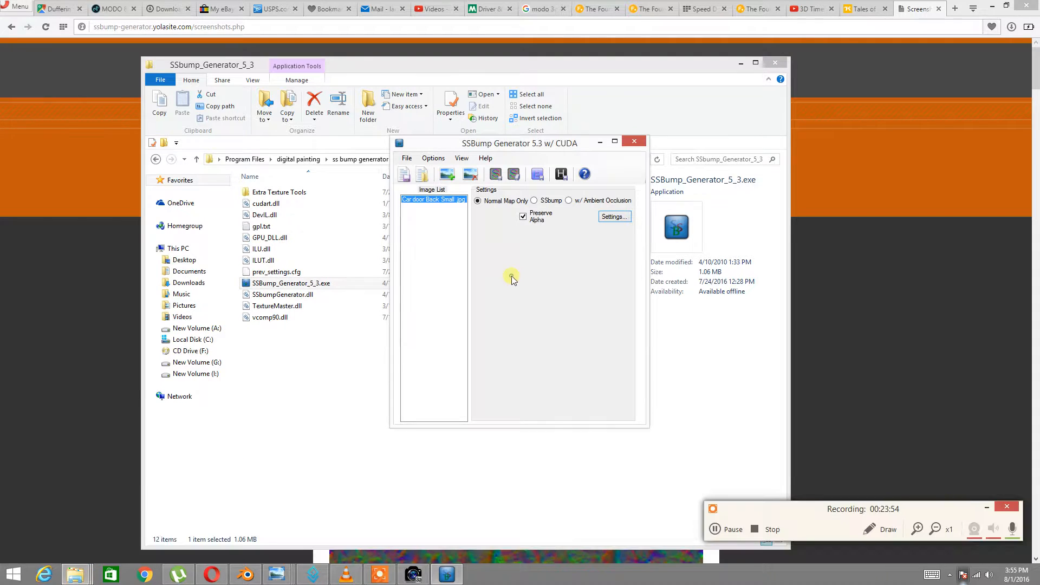
{"action": "left_click", "coordinate": [495, 173]}
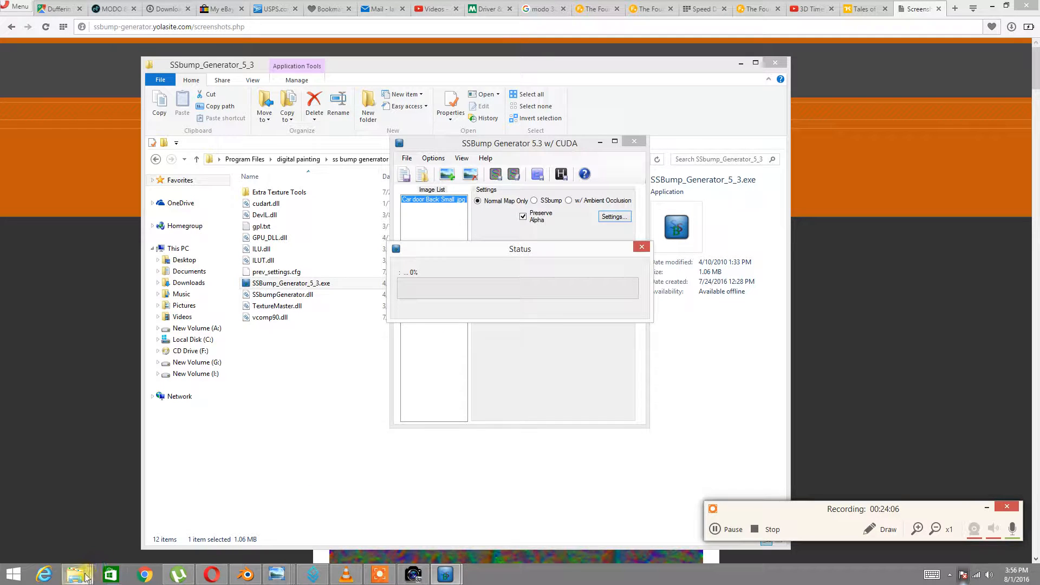
Check the Civic 2002 folder and generation progress, then return to SSBump Generator
{"action": "mouse_move", "coordinate": [79, 578]}
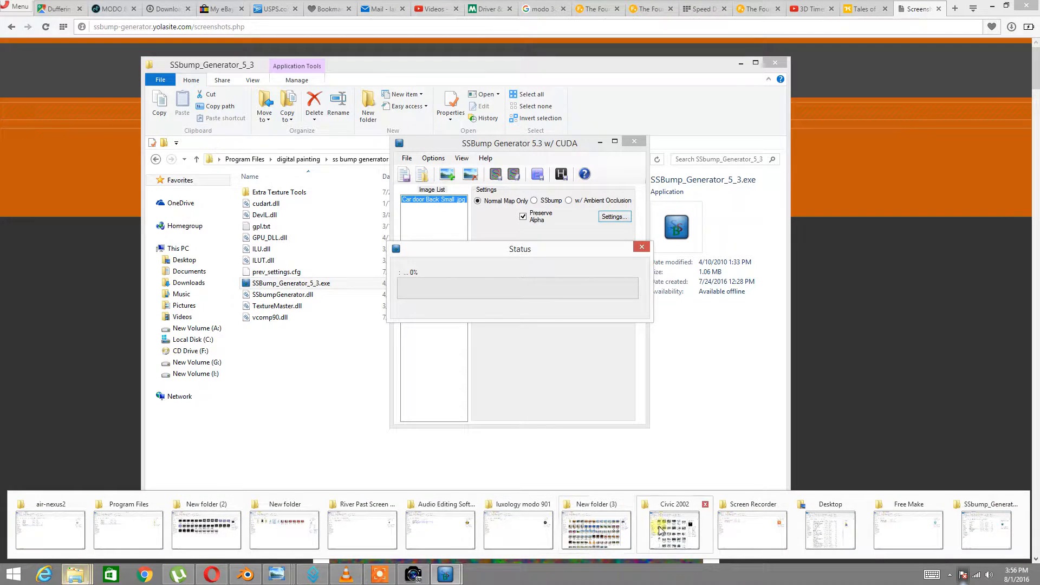
{"action": "mouse_move", "coordinate": [664, 532]}
{"action": "mouse_move", "coordinate": [591, 538]}
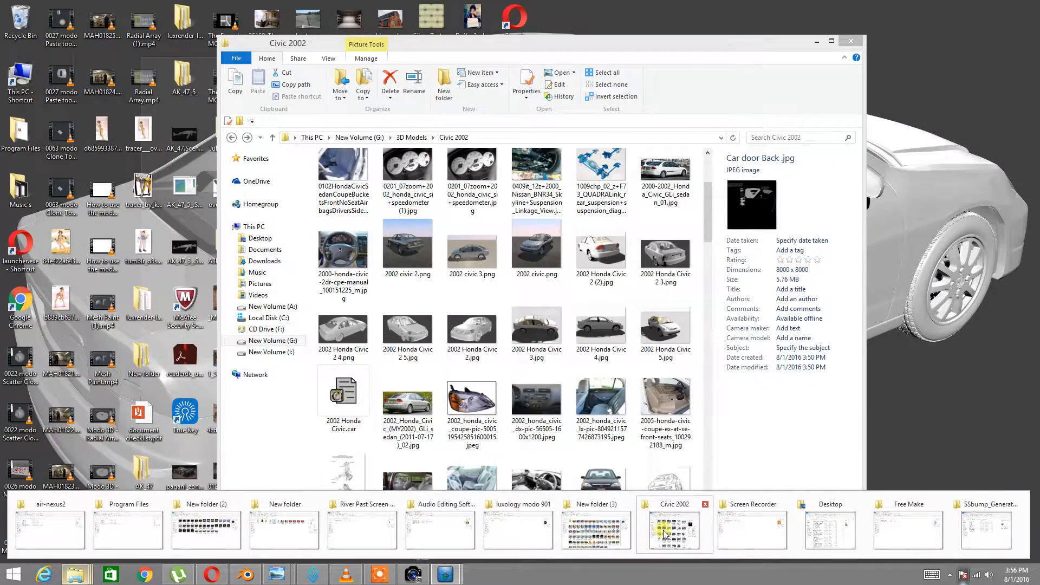
{"action": "left_click", "coordinate": [665, 533]}
{"action": "scroll", "coordinate": [561, 401], "scroll_direction": "down", "scroll_amount": 3}
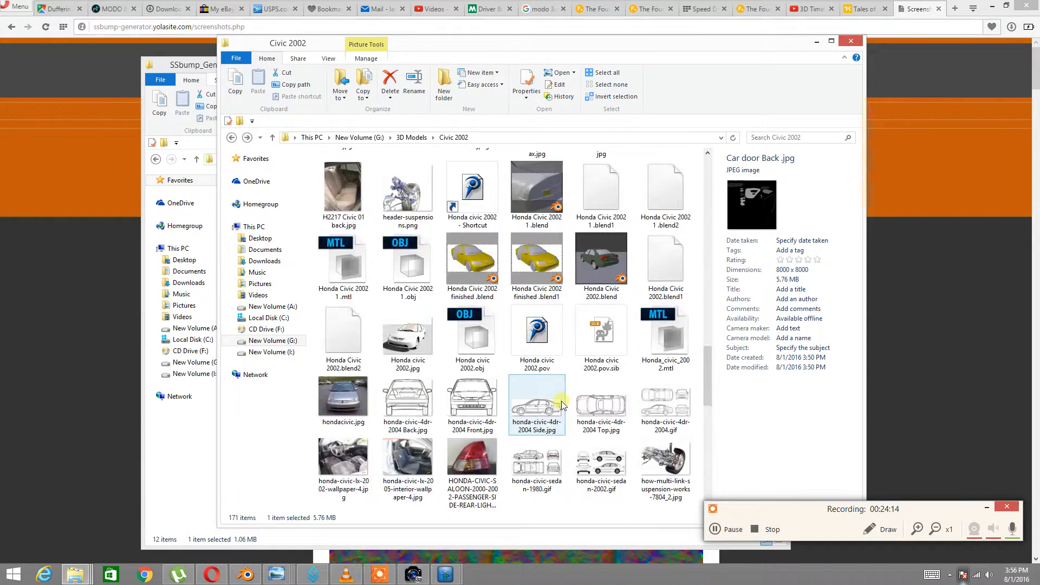
{"action": "scroll", "coordinate": [561, 401], "scroll_direction": "up", "scroll_amount": 5}
{"action": "mouse_move", "coordinate": [446, 578]}
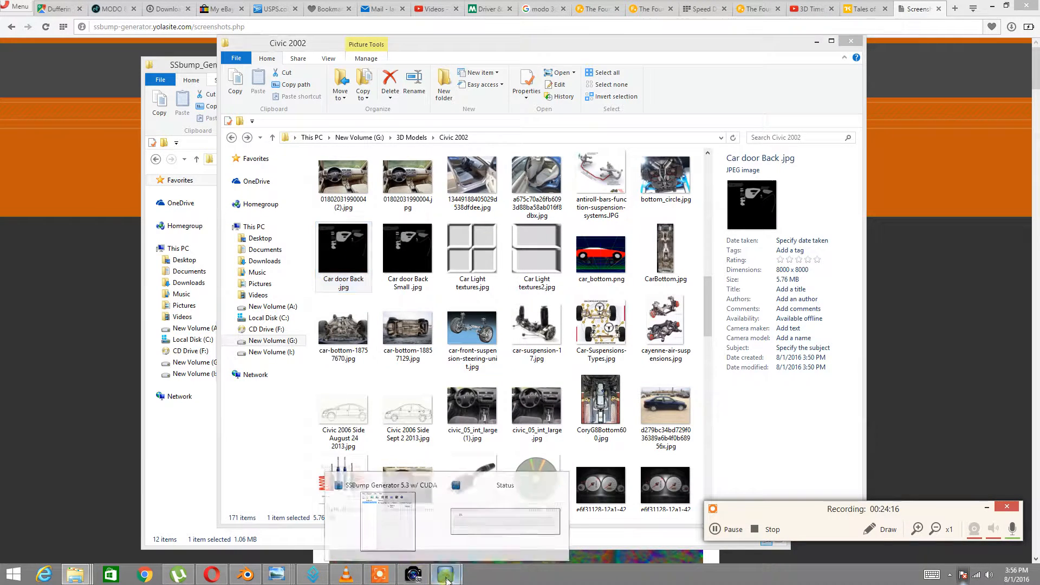
{"action": "left_click", "coordinate": [477, 531]}
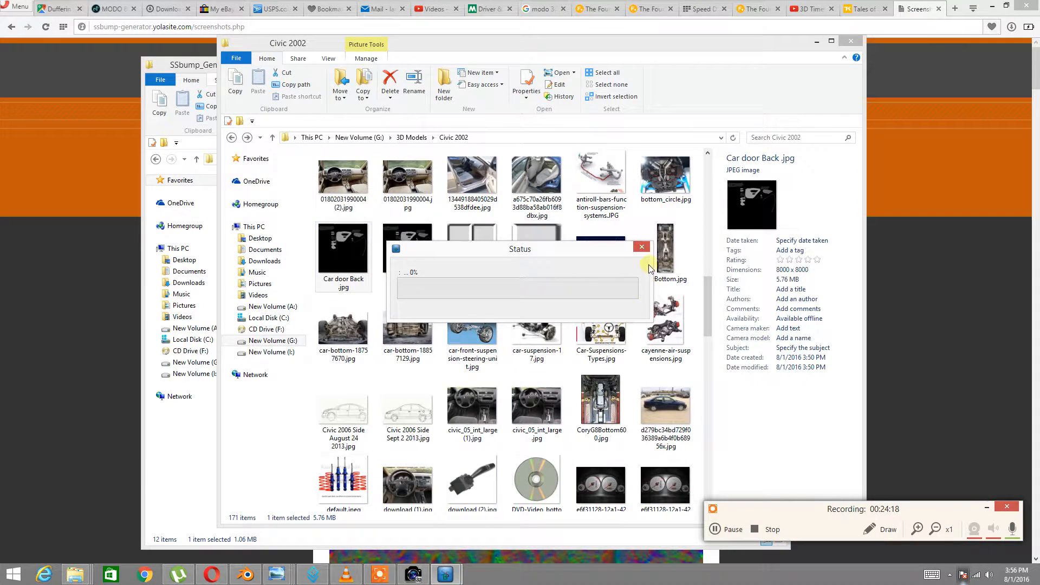
{"action": "left_click", "coordinate": [642, 247]}
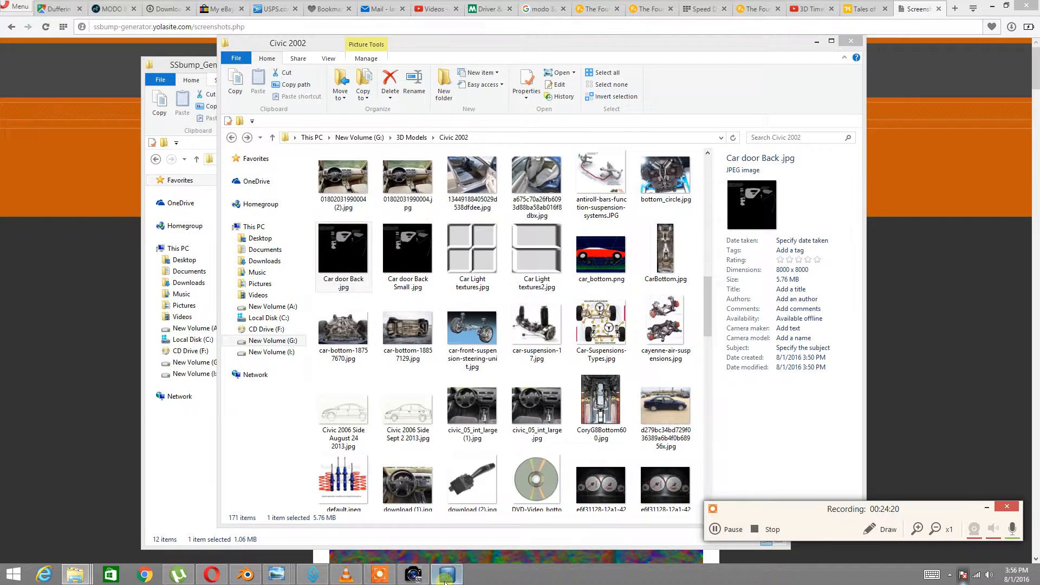
{"action": "left_click", "coordinate": [446, 578]}
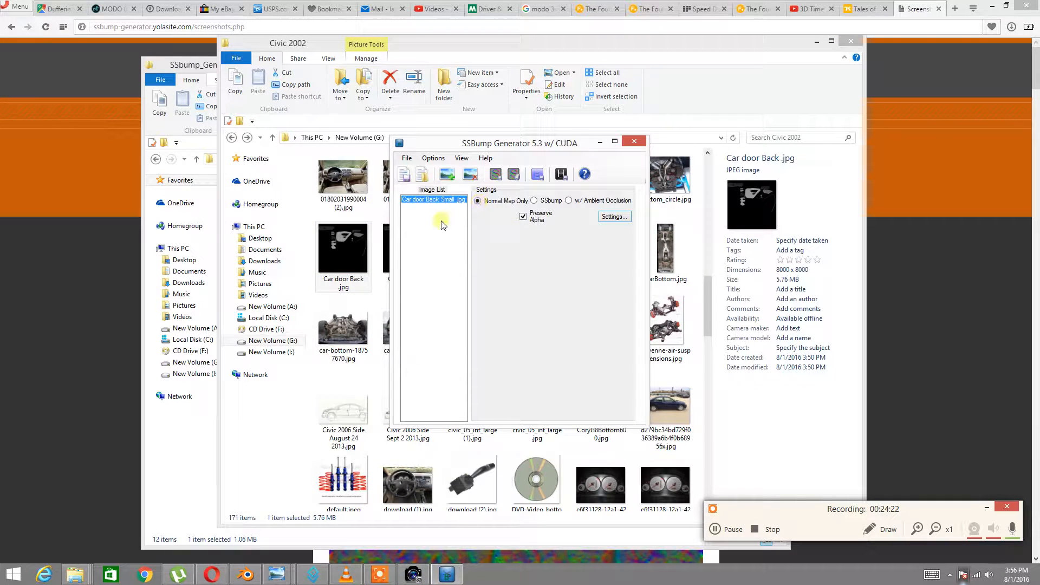
Resize the door texture in PaintShop Pro to 95%, giving 2888 × 2888 pixels
{"action": "left_click", "coordinate": [413, 574]}
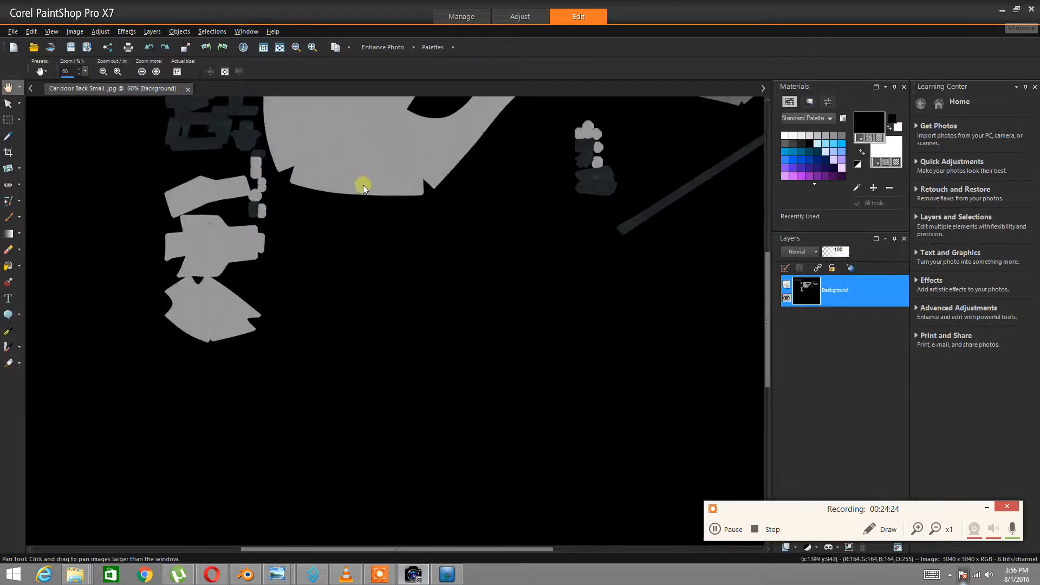
{"action": "left_click", "coordinate": [75, 32]}
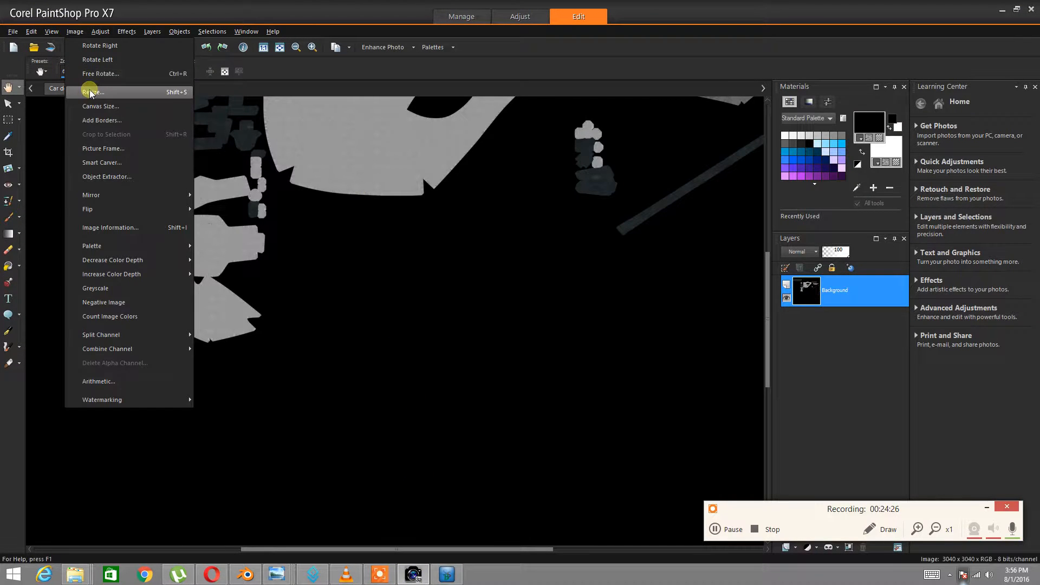
{"action": "left_click", "coordinate": [90, 93]}
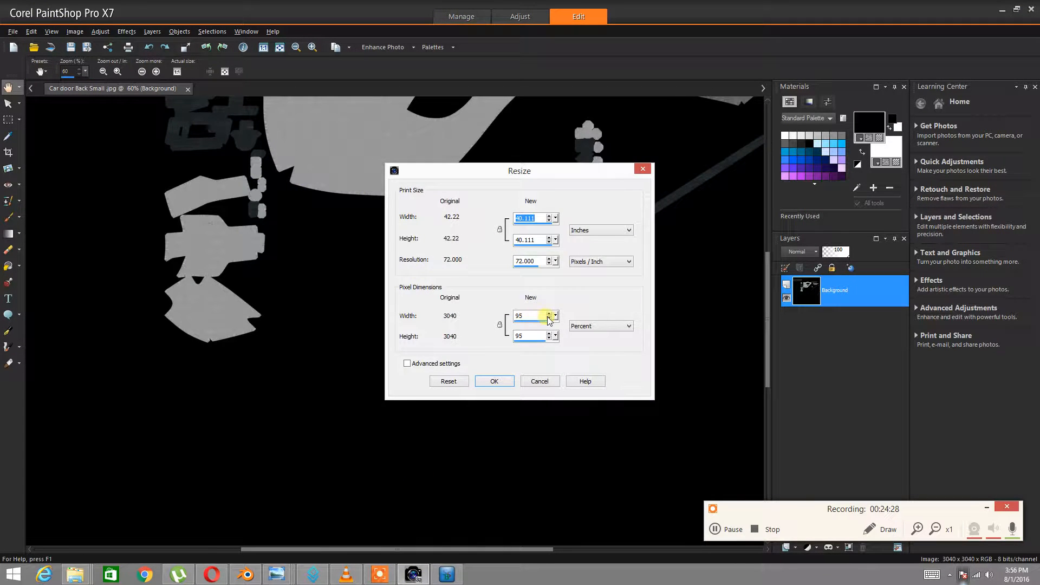
{"action": "left_click", "coordinate": [494, 381]}
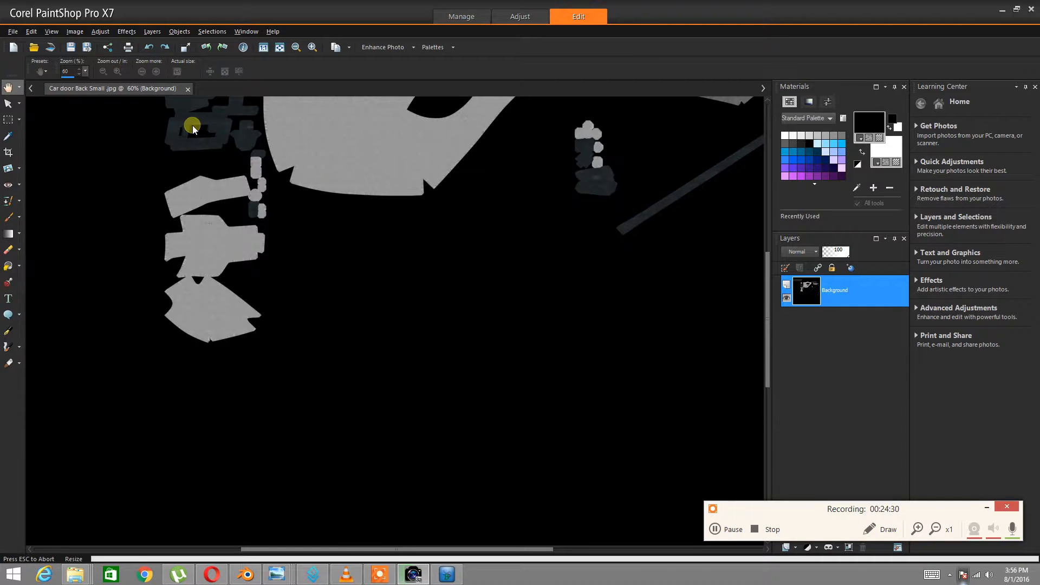
Save over Car door Back Small.jpg, confirming the replace and keeping the original
{"action": "left_click", "coordinate": [12, 32]}
{"action": "left_click", "coordinate": [38, 122]}
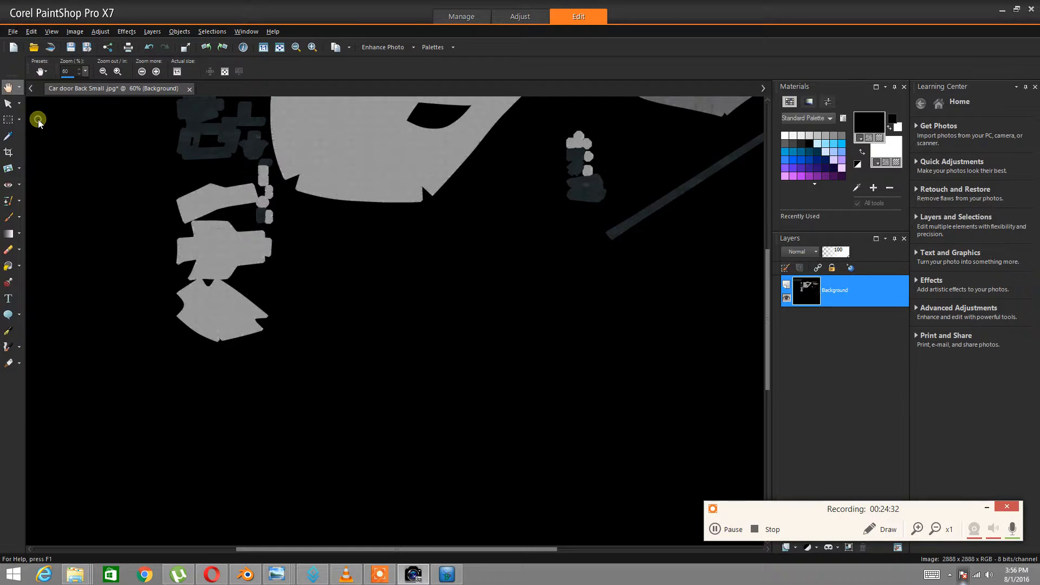
{"action": "left_click_drag", "start_coordinate": [661, 201], "coordinate": [662, 221]}
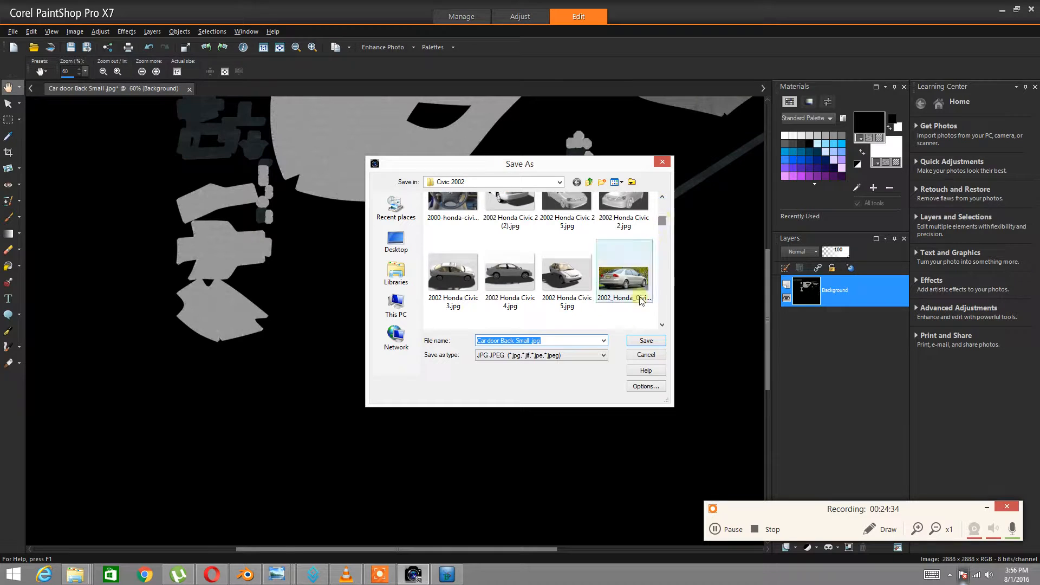
{"action": "left_click", "coordinate": [645, 341]}
{"action": "left_click", "coordinate": [538, 309]}
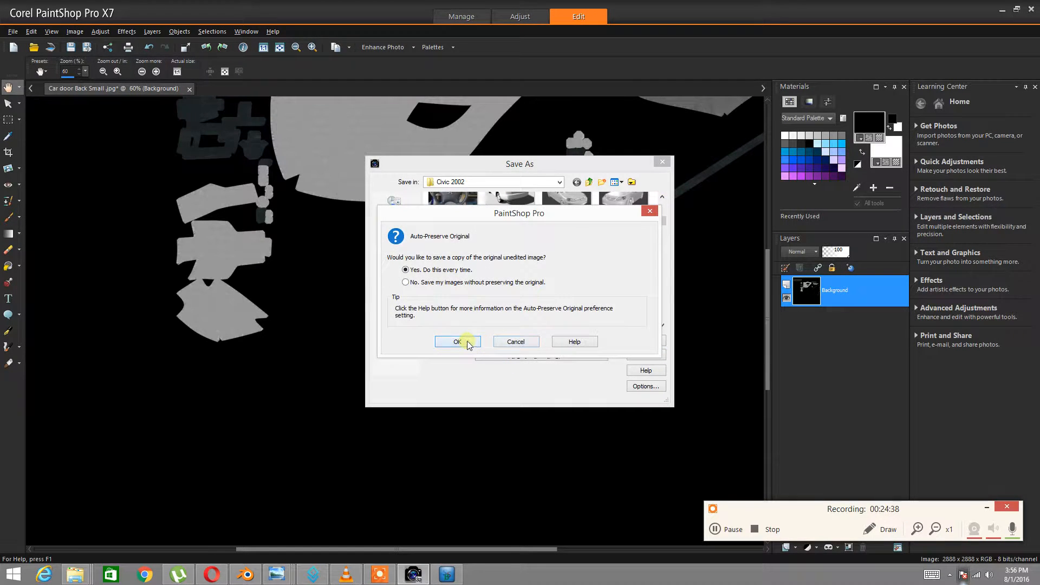
{"action": "left_click", "coordinate": [468, 343]}
Load Car door Back Small.jpg into SSBump Generator and set output to Normal Map Only
{"action": "left_click", "coordinate": [443, 576]}
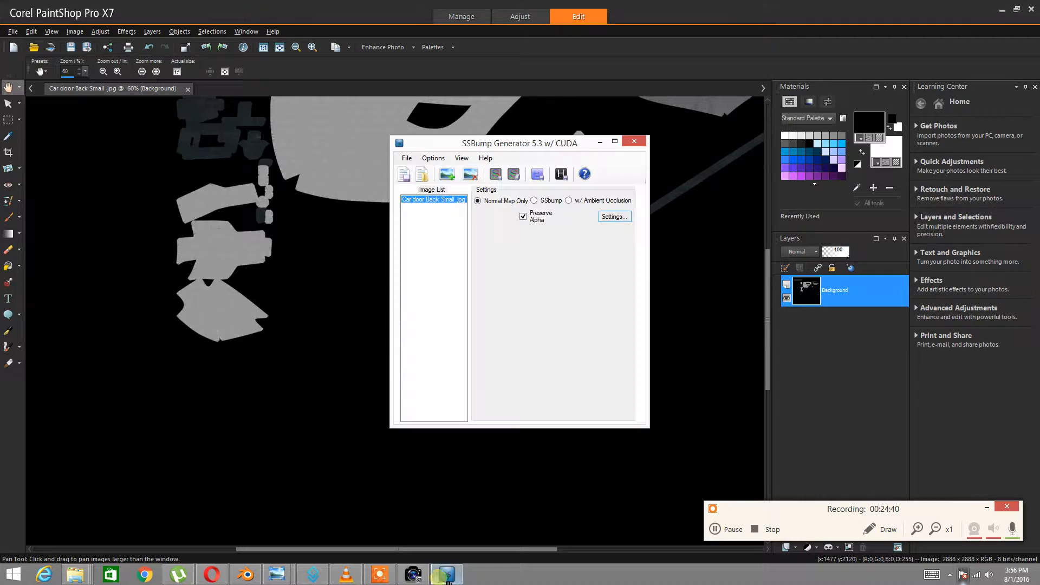
{"action": "left_click", "coordinate": [447, 173]}
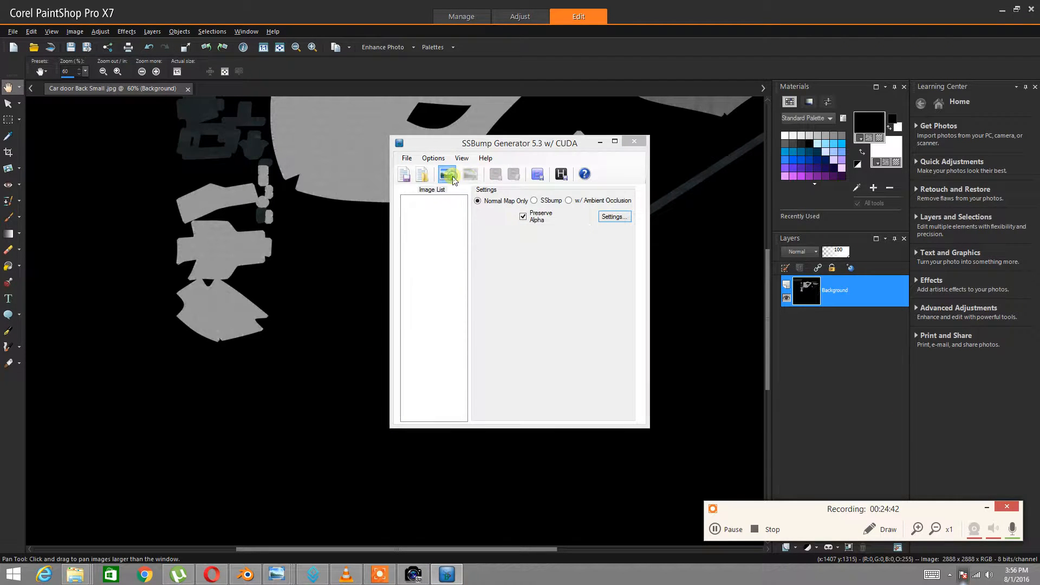
{"action": "left_click_drag", "start_coordinate": [903, 228], "coordinate": [888, 297]}
{"action": "double_click", "coordinate": [695, 309]}
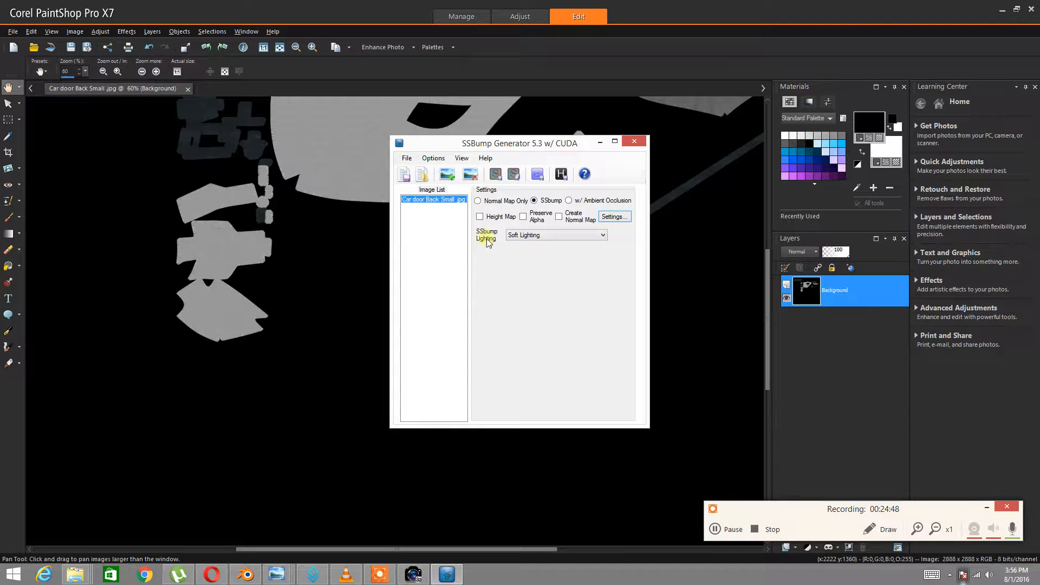
{"action": "left_click", "coordinate": [478, 201]}
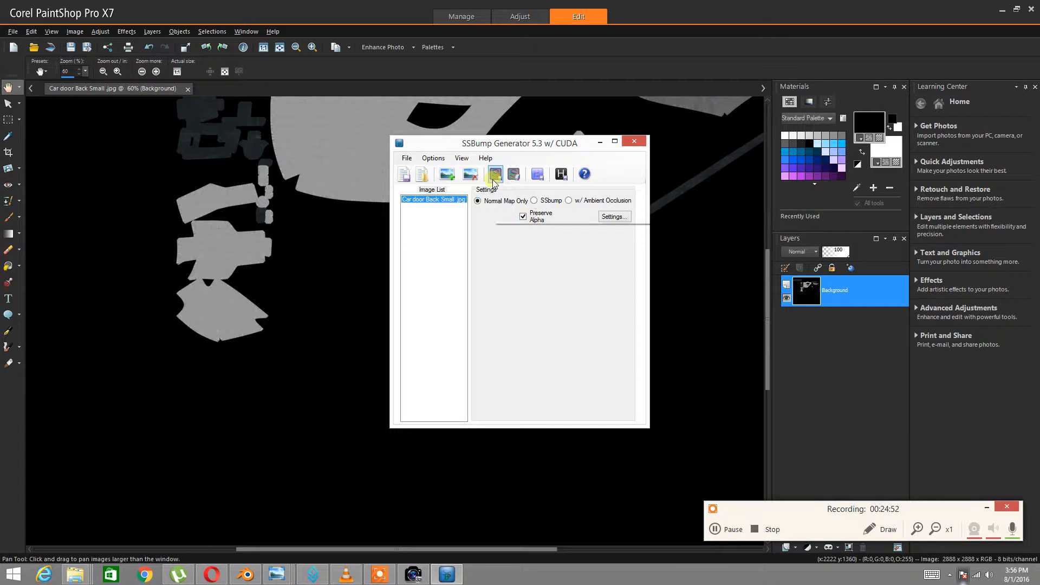
In the normal map settings, add a Large Detail preset layer with Normal blend mode
{"action": "left_click", "coordinate": [615, 216]}
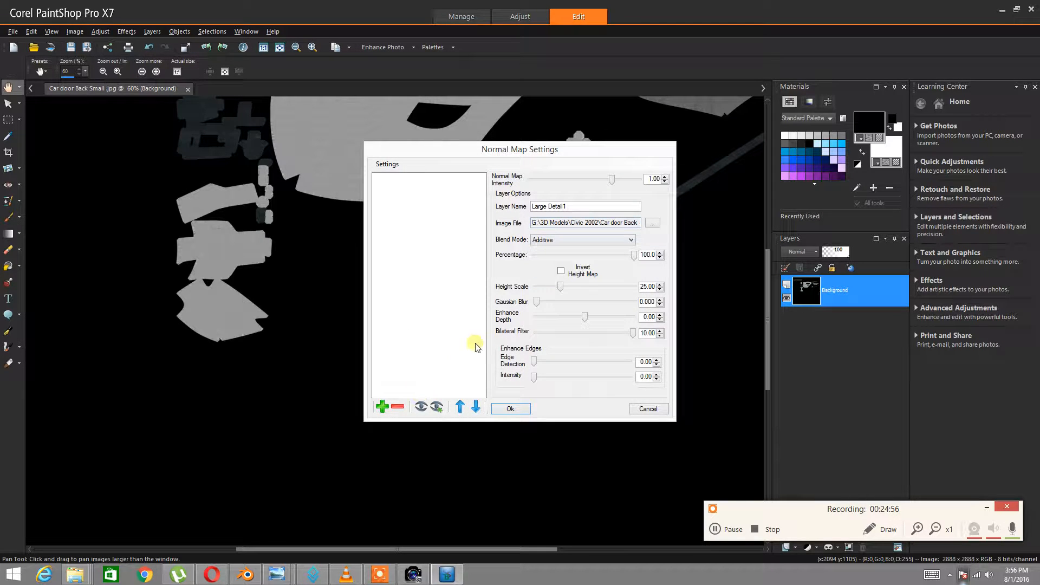
{"action": "left_click", "coordinate": [383, 407]}
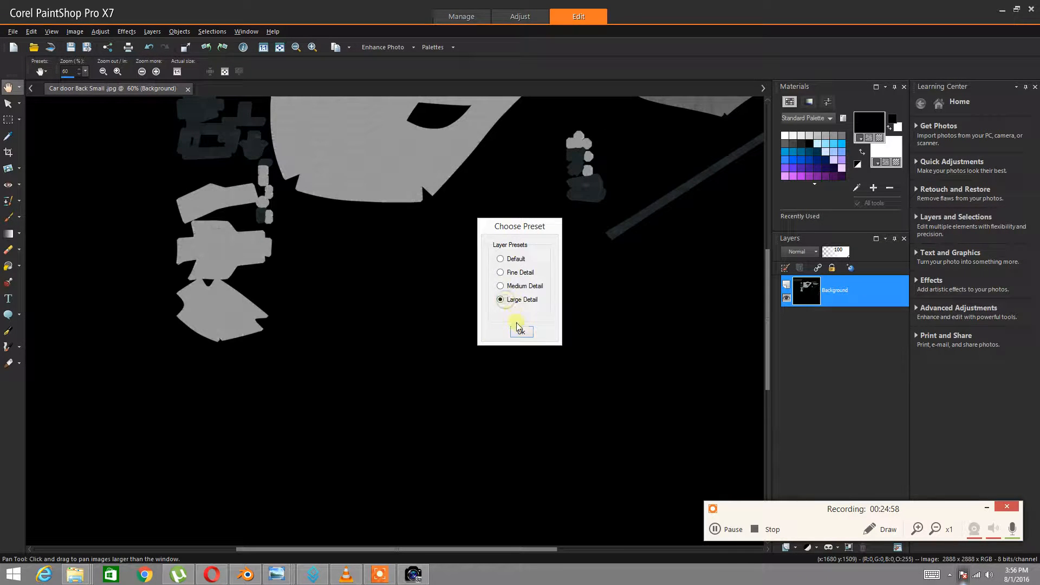
{"action": "left_click", "coordinate": [520, 330]}
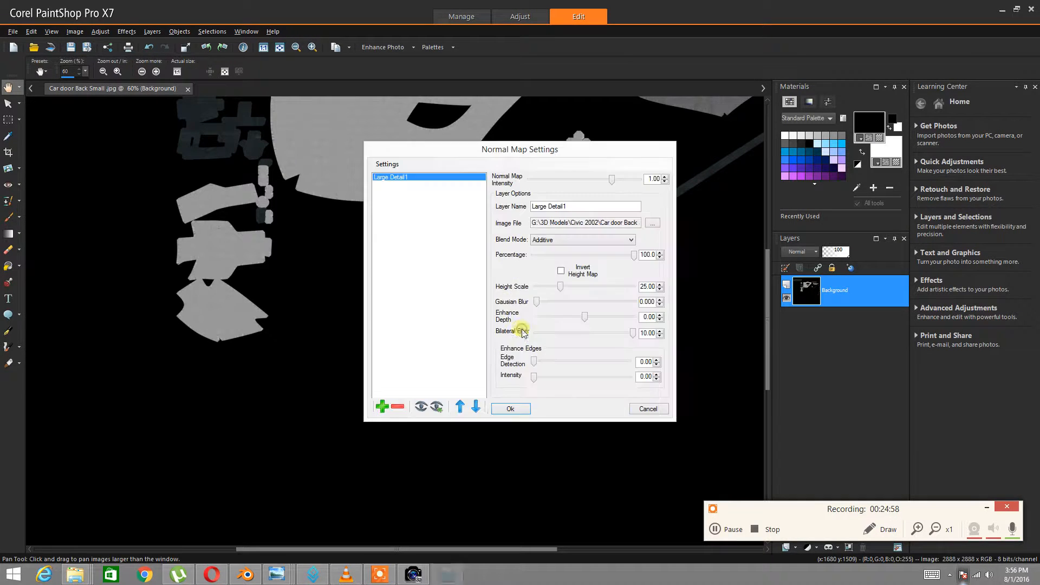
{"action": "left_click", "coordinate": [559, 242]}
{"action": "left_click", "coordinate": [565, 253]}
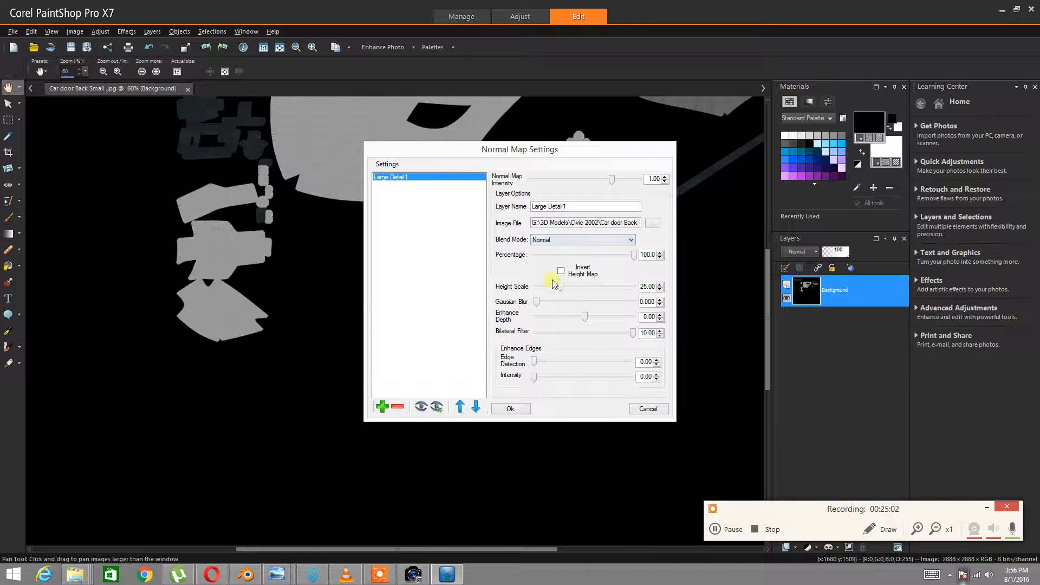
{"action": "left_click", "coordinate": [509, 406]}
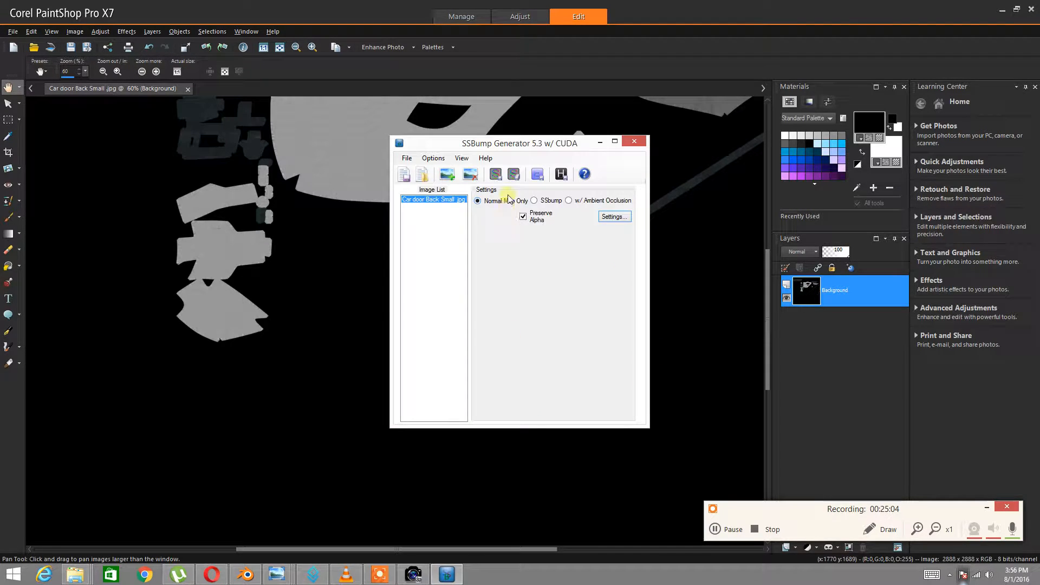
Generate the normal map, then dismiss the progress window and close SSBump Generator
{"action": "left_click", "coordinate": [496, 174]}
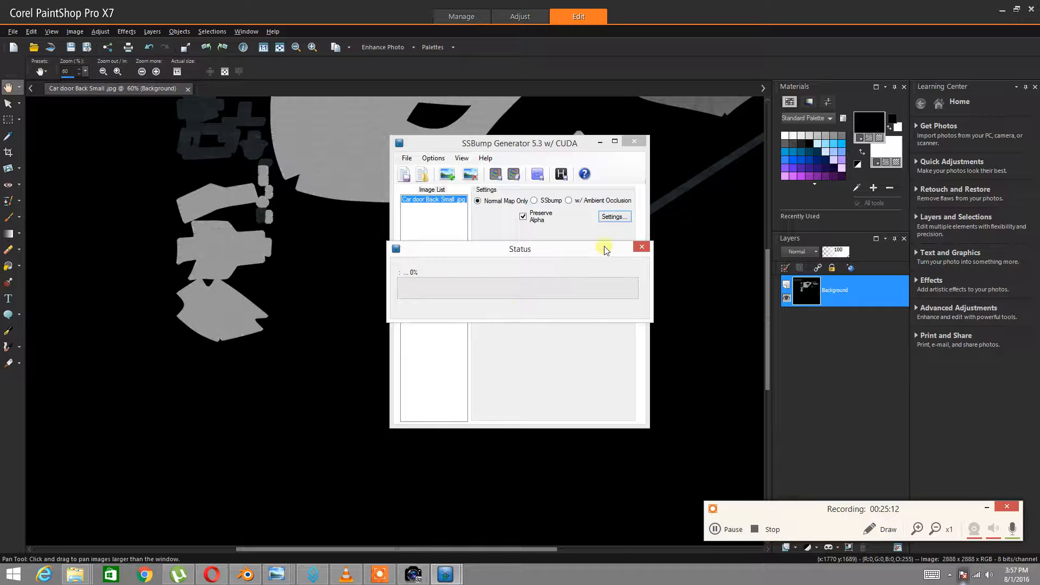
{"action": "left_click", "coordinate": [641, 248]}
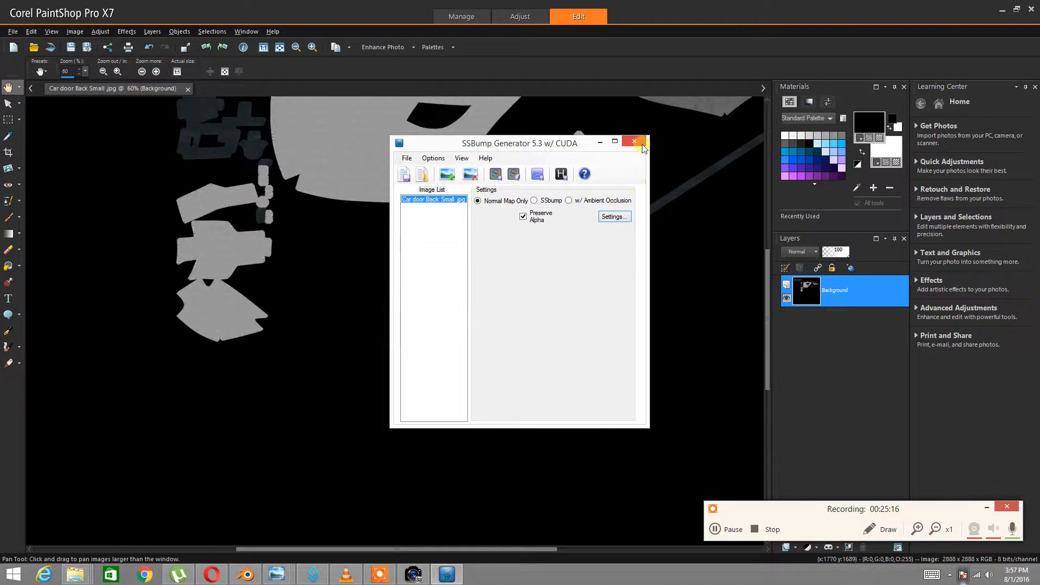
{"action": "left_click", "coordinate": [637, 140]}
Close the store app and PaintShop Pro, dismissing its update notice
{"action": "left_click", "coordinate": [111, 574]}
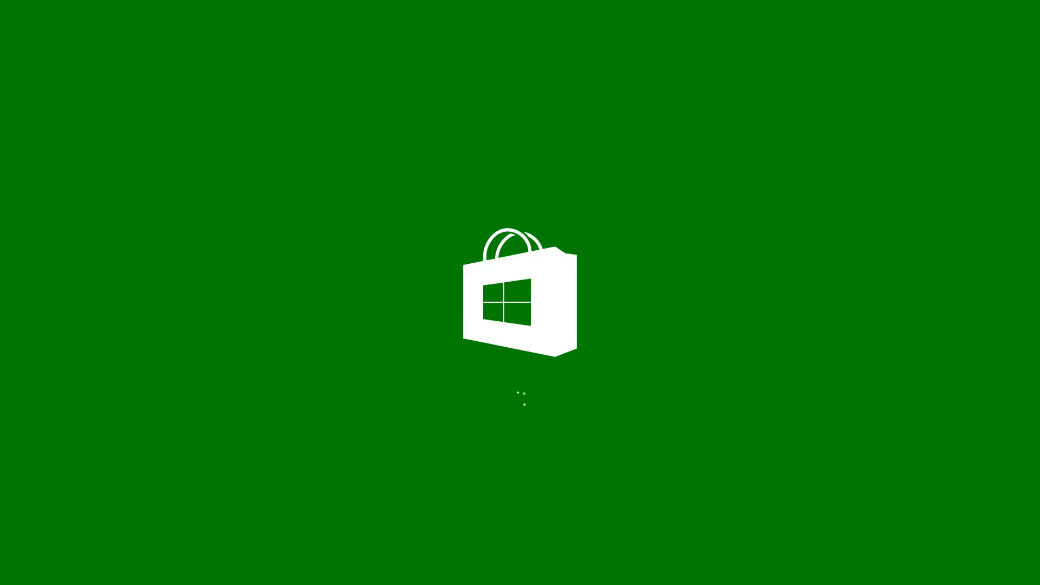
{"action": "left_click", "coordinate": [1032, 7]}
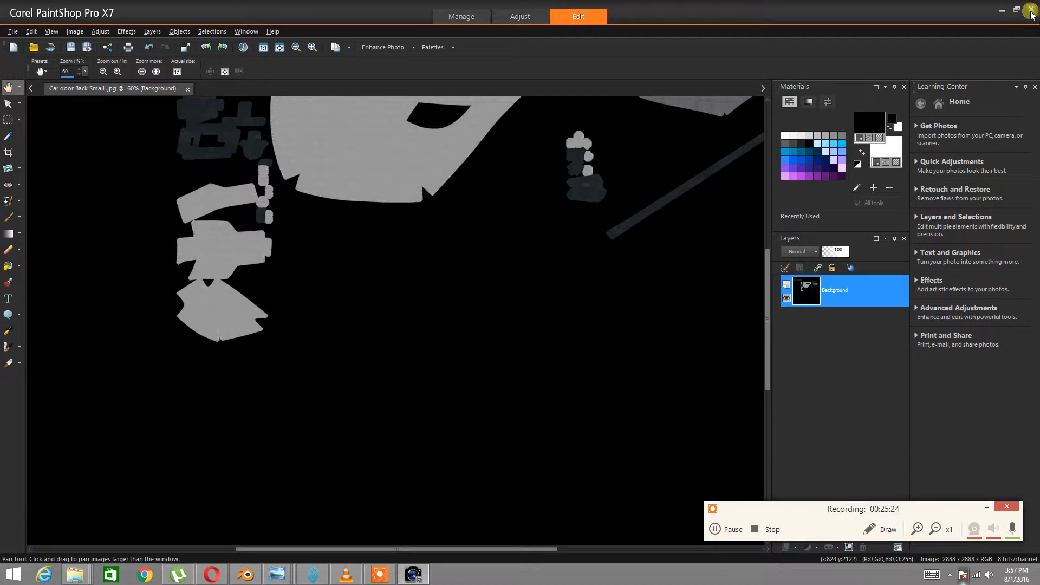
{"action": "left_click", "coordinate": [1031, 10]}
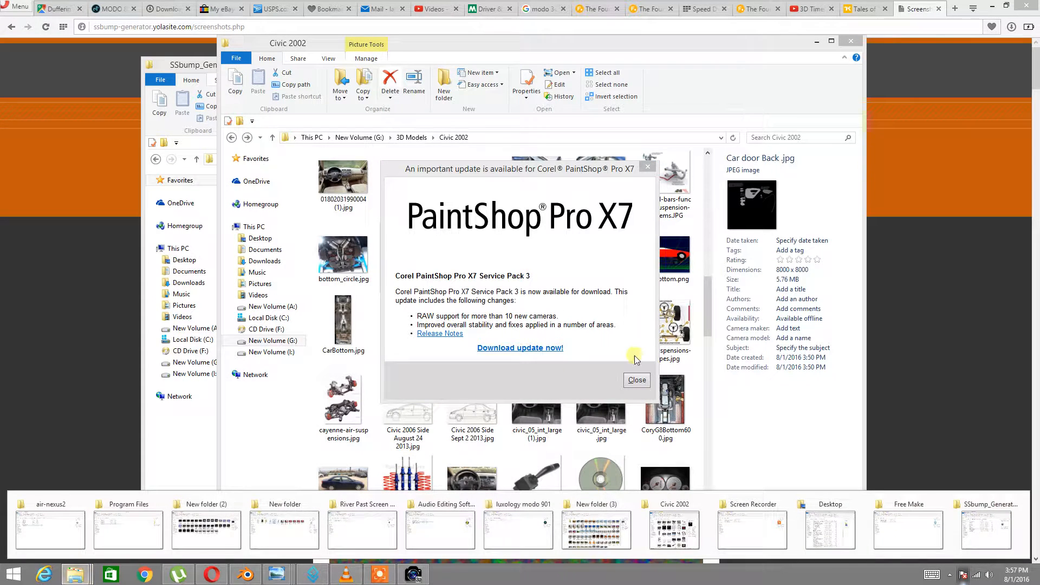
{"action": "left_click", "coordinate": [637, 380]}
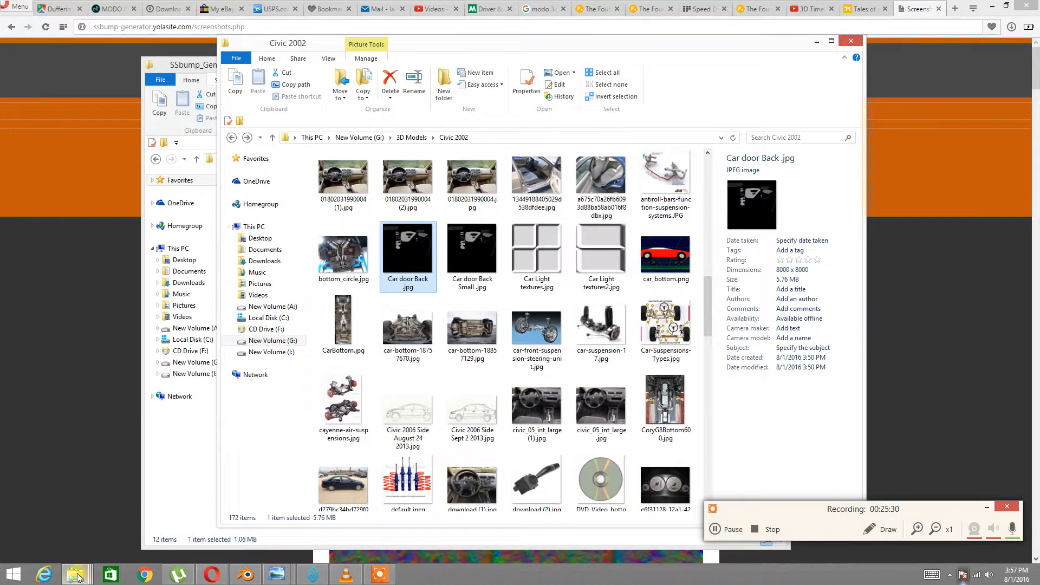
Relaunch SSBump_Generator_5_3.exe from its folder and bring up the image Open dialog on Civic 2002
{"action": "mouse_move", "coordinate": [77, 577]}
{"action": "left_click", "coordinate": [983, 520]}
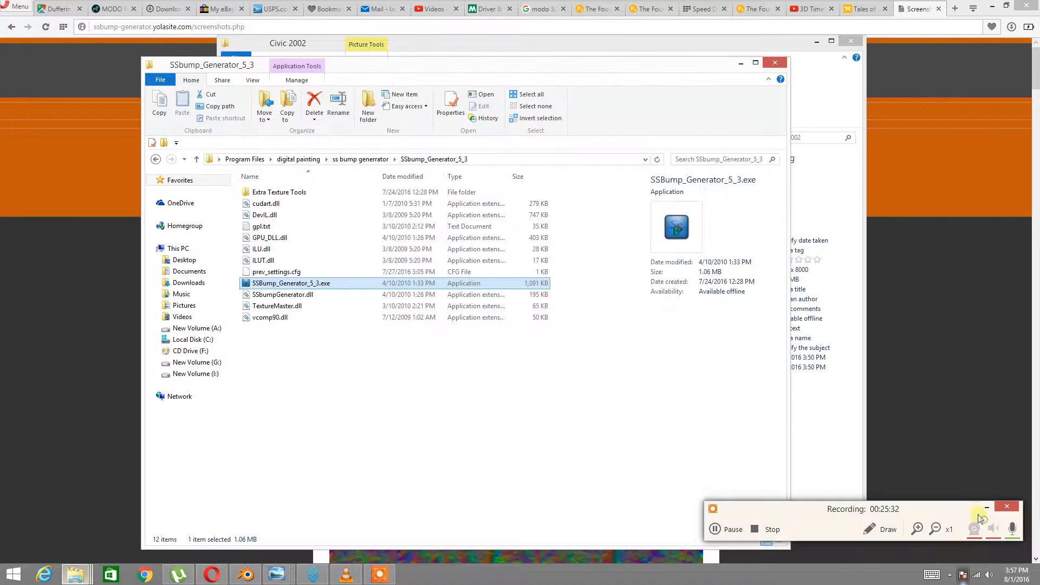
{"action": "double_click", "coordinate": [268, 284]}
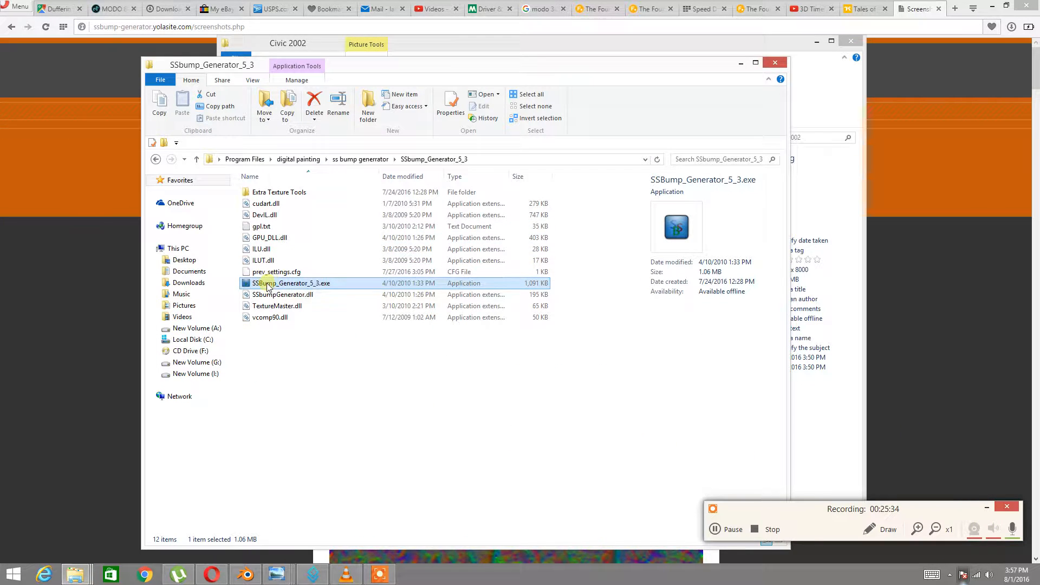
{"action": "left_click", "coordinate": [446, 173]}
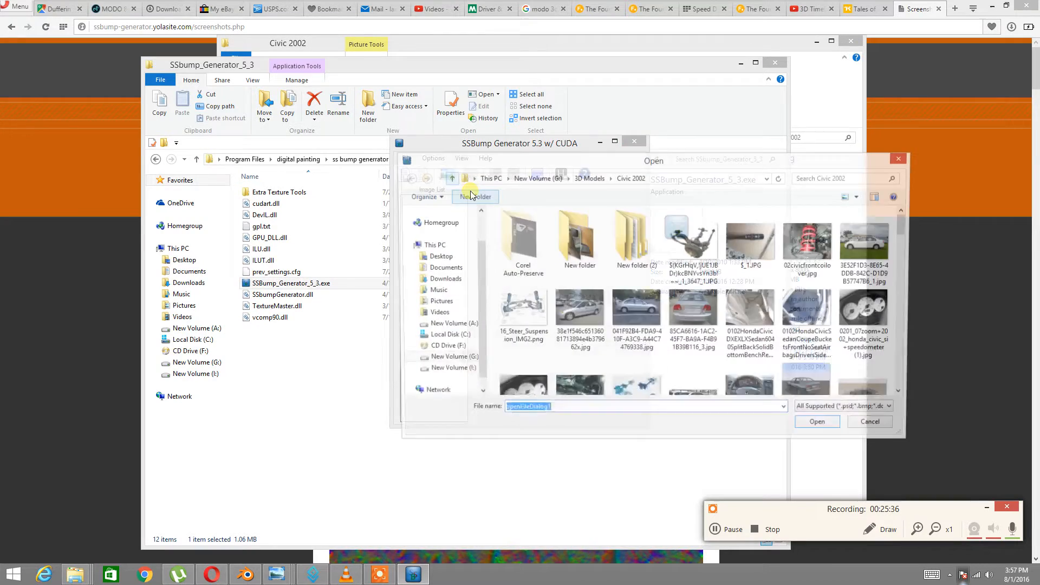
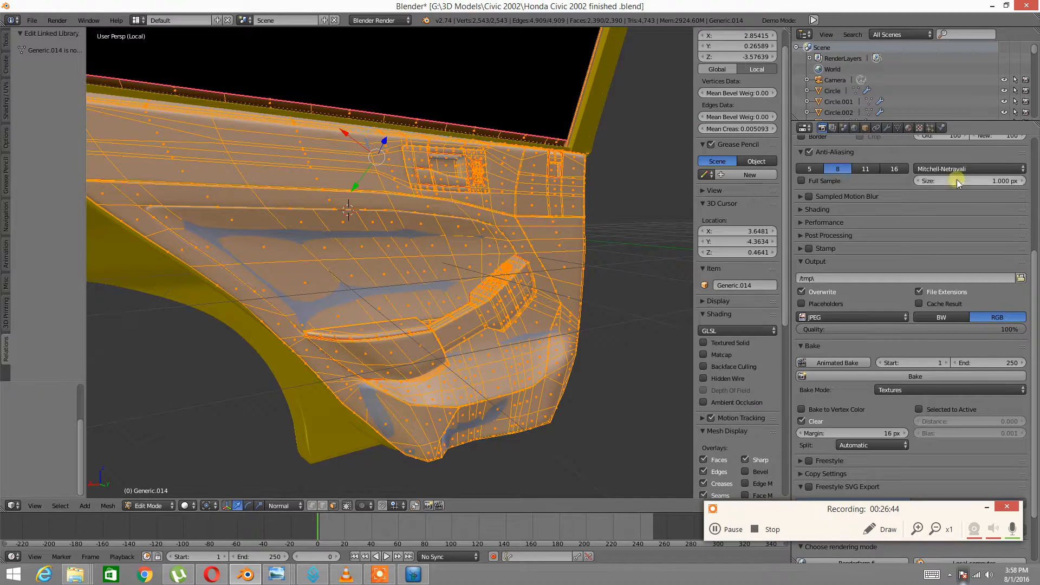
Show the Texture tab in Properties for Generic.014, which is in Edit Mode
{"action": "left_click", "coordinate": [918, 129]}
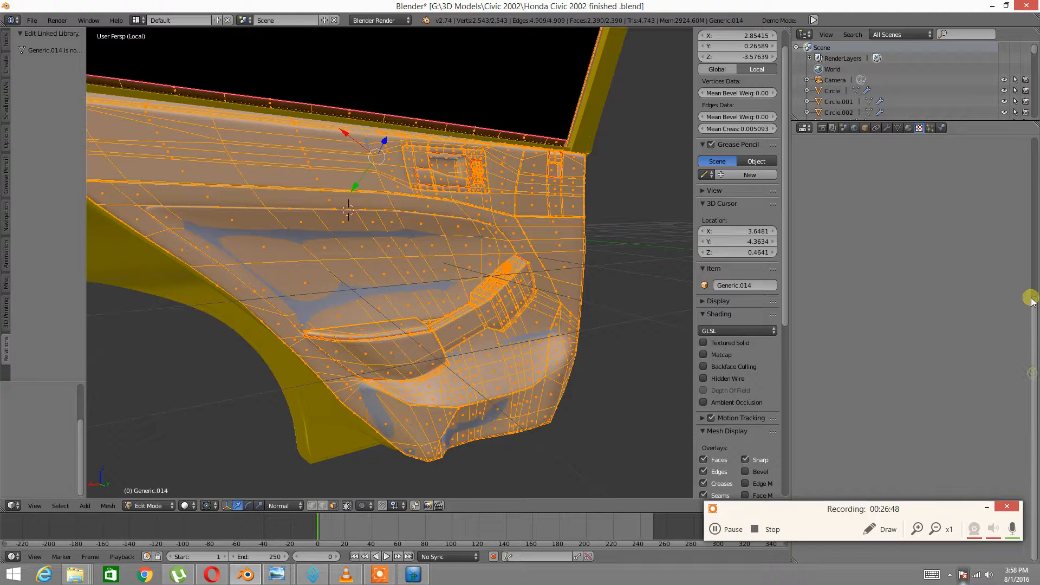
Add a material slot with a new material named 'Door Interior Back'
{"action": "left_click", "coordinate": [909, 128]}
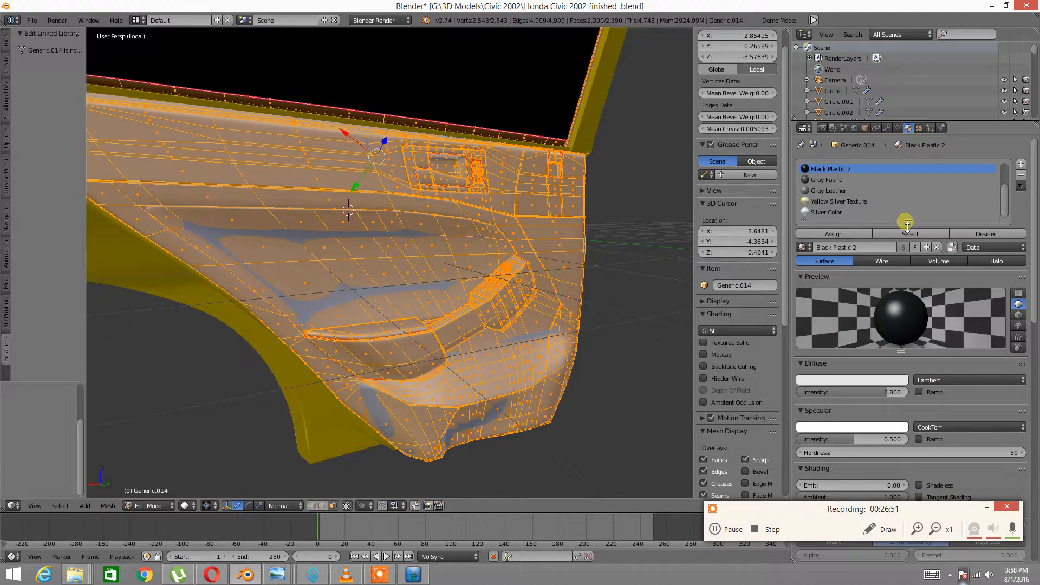
{"action": "left_click", "coordinate": [1021, 164]}
{"action": "left_click", "coordinate": [844, 247]}
{"action": "left_click", "coordinate": [849, 247]}
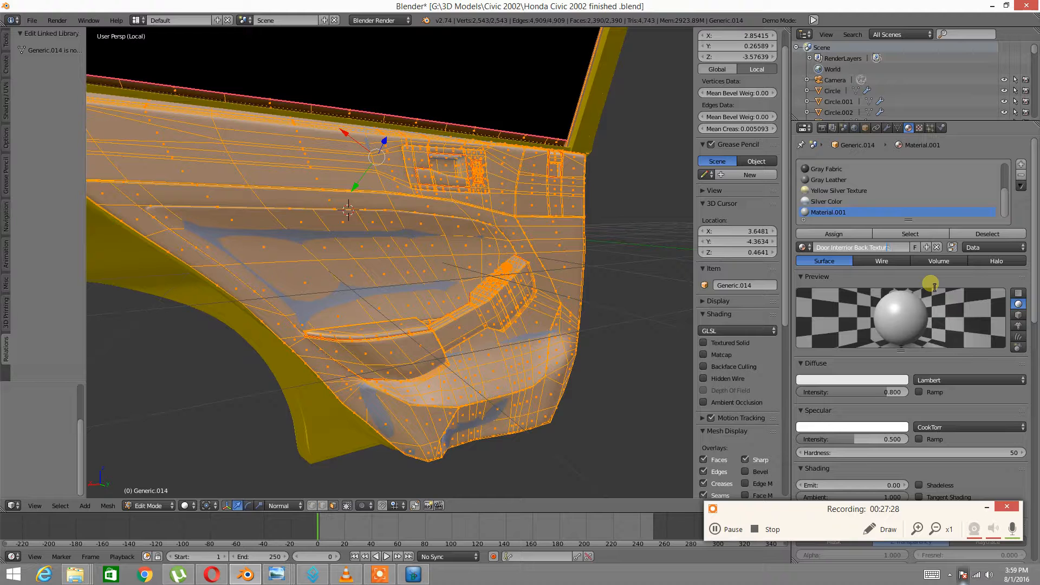
{"action": "key", "text": "Return"}
{"action": "middle_click_drag", "start_coordinate": [561, 281], "coordinate": [514, 260]}
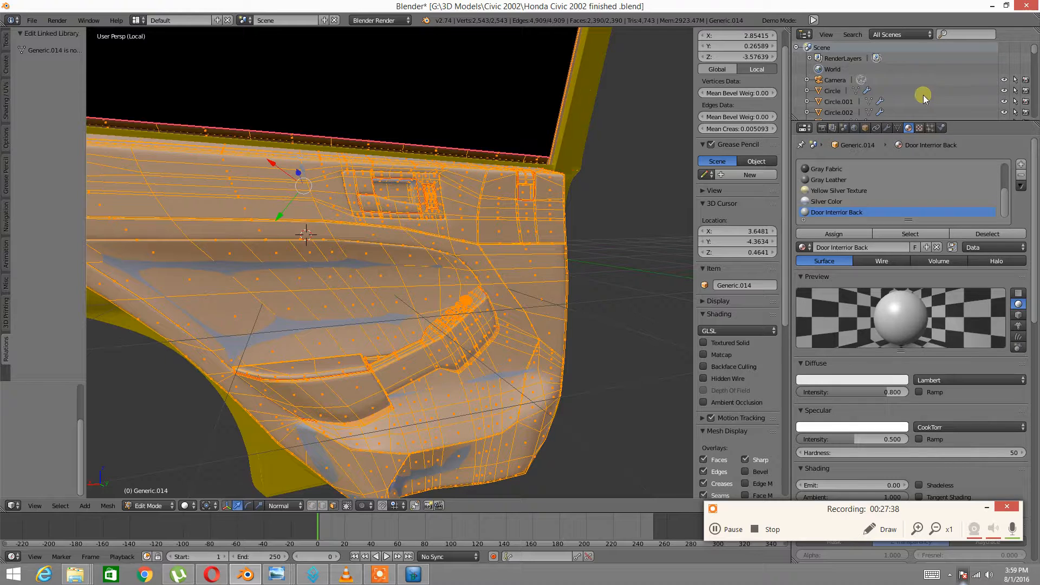
Create a new image texture named 'Back Door Interior' in the first texture slot
{"action": "left_click", "coordinate": [921, 127]}
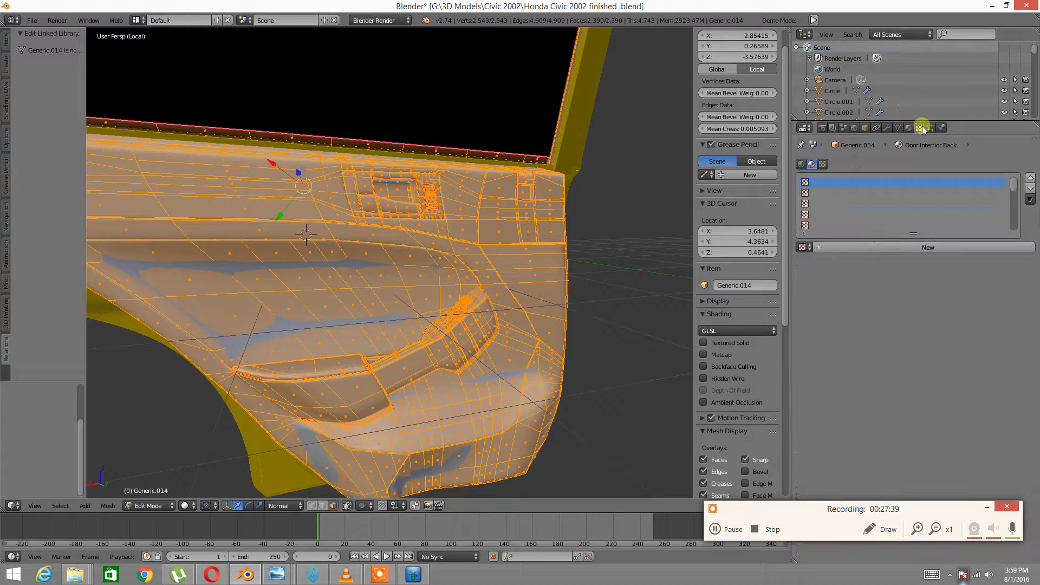
{"action": "left_click", "coordinate": [886, 246]}
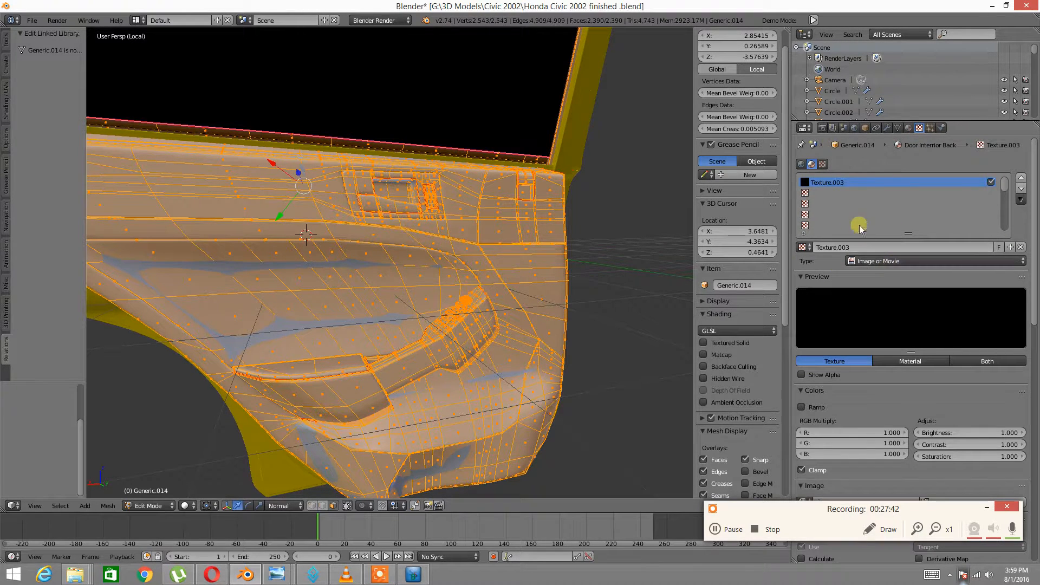
{"action": "left_click", "coordinate": [834, 247]}
{"action": "key", "text": "Return"}
{"action": "left_click", "coordinate": [851, 248]}
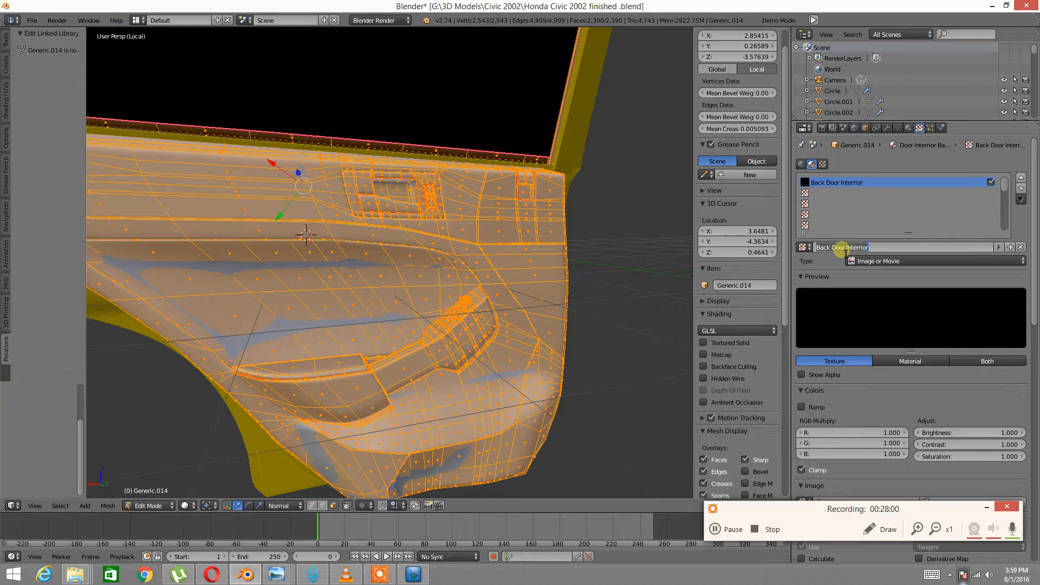
Add a second texture named 'Back Door Interior Normal Map' in the next slot
{"action": "left_click", "coordinate": [807, 194]}
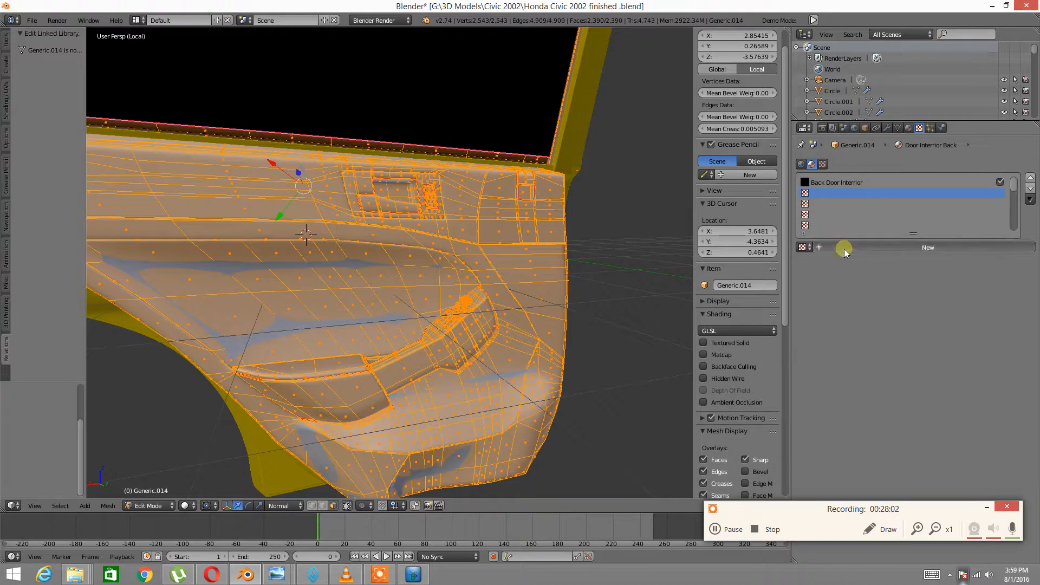
{"action": "double_click", "coordinate": [844, 251]}
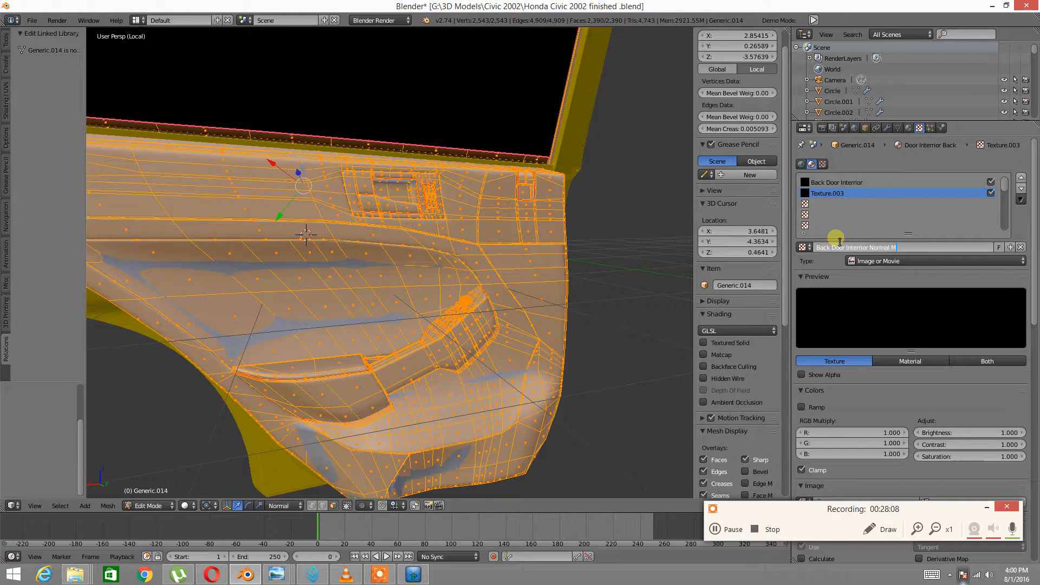
{"action": "key", "text": "Return"}
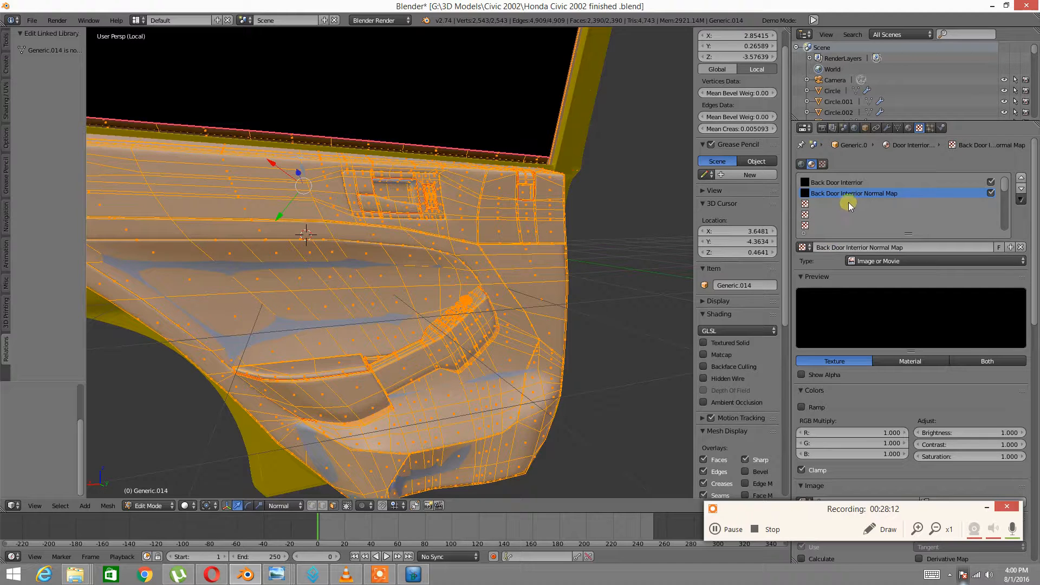
{"action": "scroll", "coordinate": [878, 347], "scroll_direction": "down", "scroll_amount": 6}
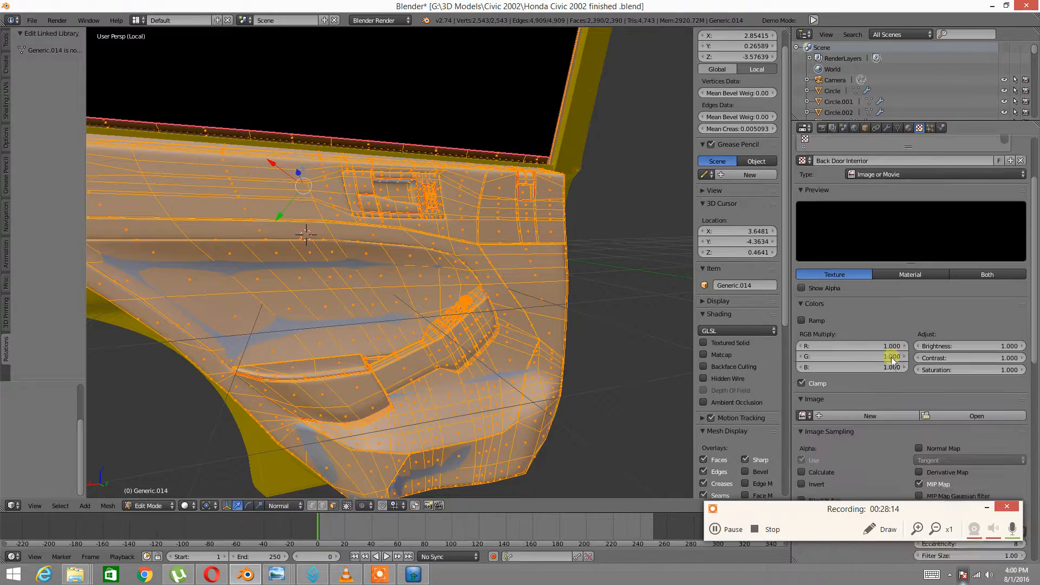
Load Car door Back .jpg into the Back Door Interior texture and pack it
{"action": "left_click", "coordinate": [940, 371]}
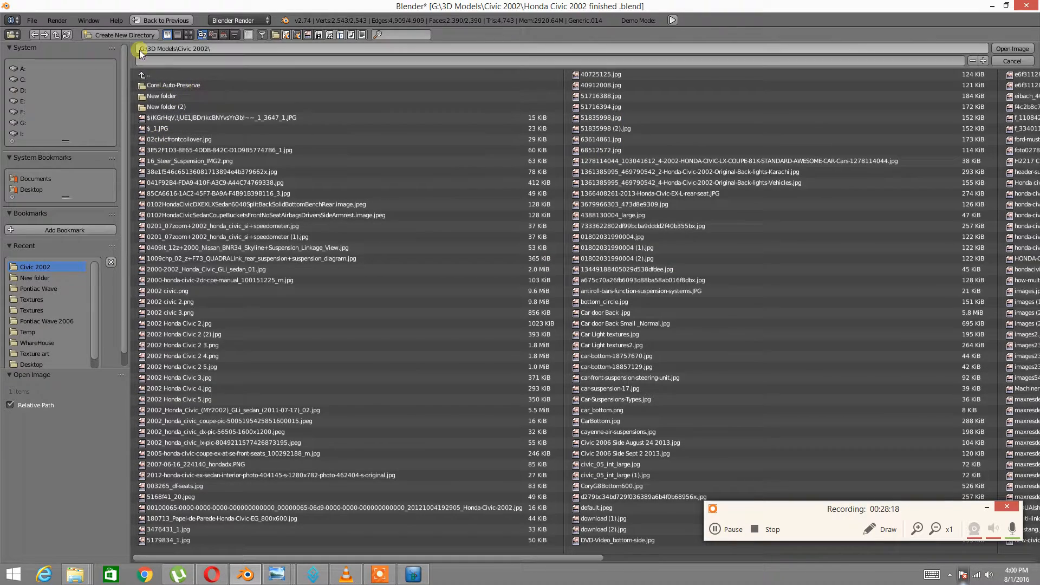
{"action": "left_click", "coordinate": [190, 35]}
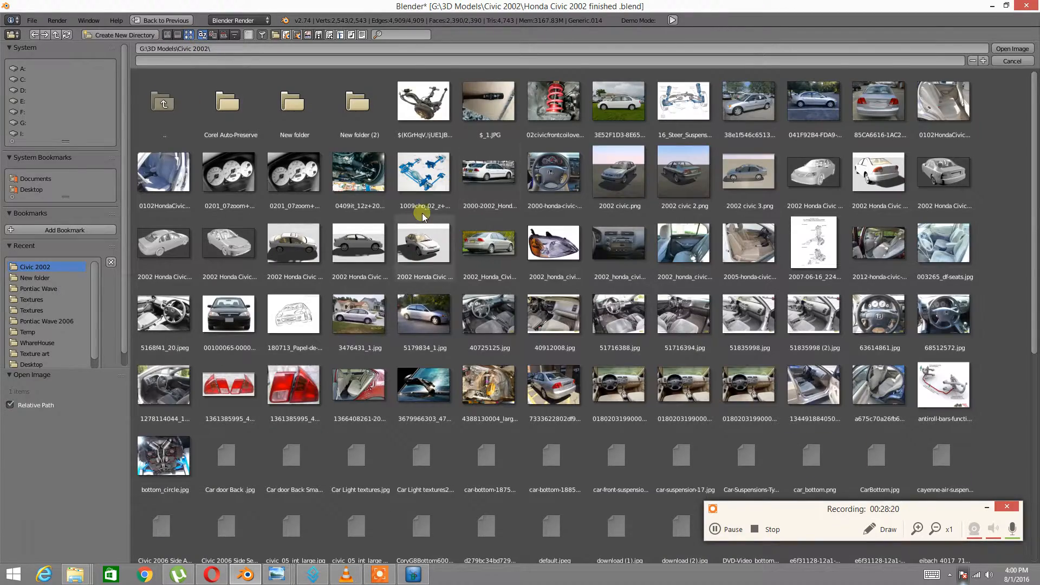
{"action": "scroll", "coordinate": [425, 238], "scroll_direction": "down", "scroll_amount": 3}
{"action": "double_click", "coordinate": [227, 341]}
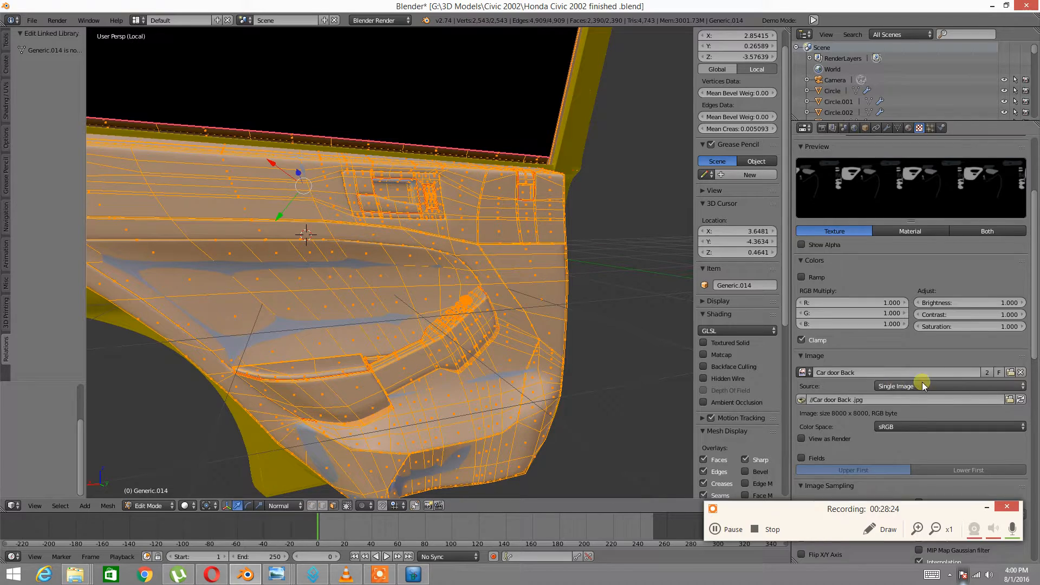
{"action": "scroll", "coordinate": [897, 384], "scroll_direction": "down", "scroll_amount": 5}
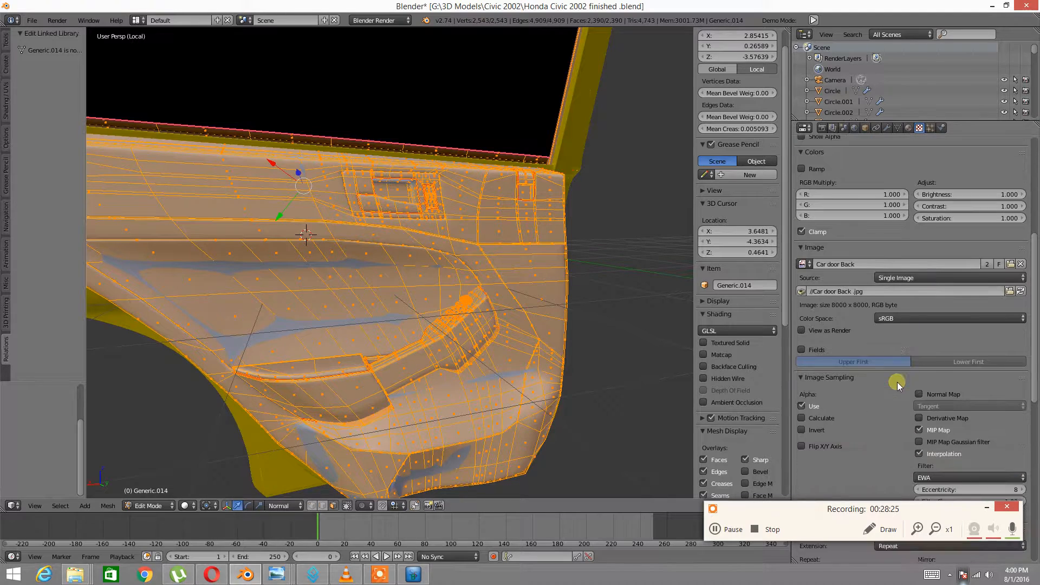
{"action": "left_click", "coordinate": [802, 291]}
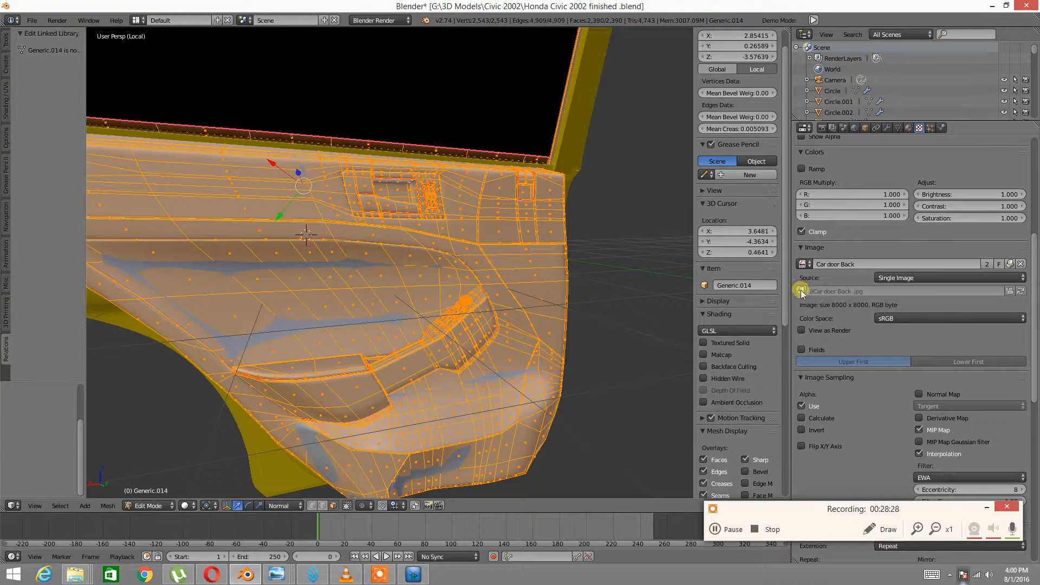
Select the Back Door Interior Normal Map texture and browse for its image
{"action": "scroll", "coordinate": [863, 271], "scroll_direction": "up", "scroll_amount": 11}
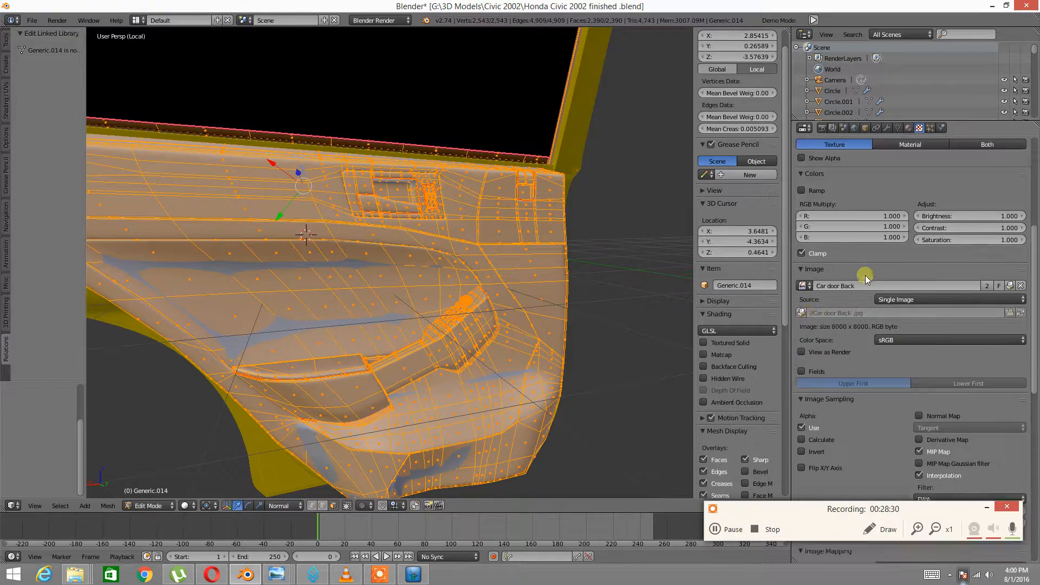
{"action": "left_click", "coordinate": [821, 195]}
{"action": "scroll", "coordinate": [893, 322], "scroll_direction": "down", "scroll_amount": 7}
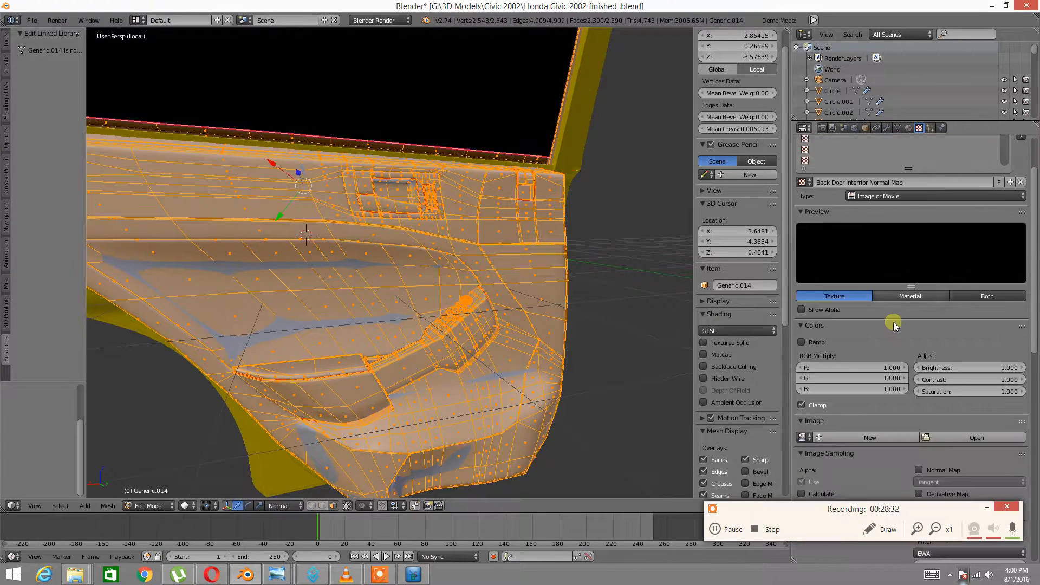
{"action": "left_click", "coordinate": [945, 349]}
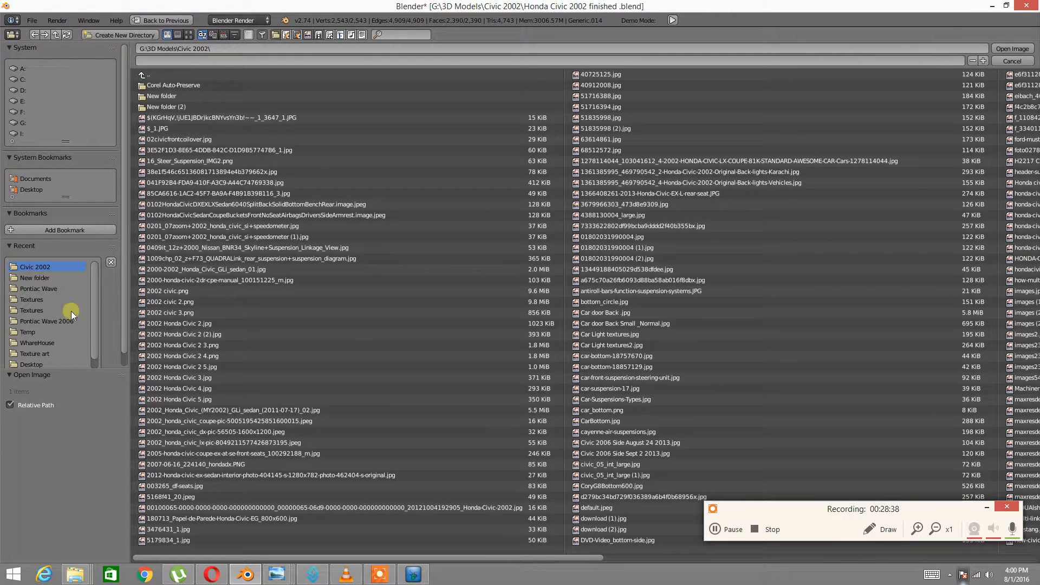
Load Car door Back Small_Normal.jpg as the normal map texture's image
{"action": "left_click", "coordinate": [190, 35]}
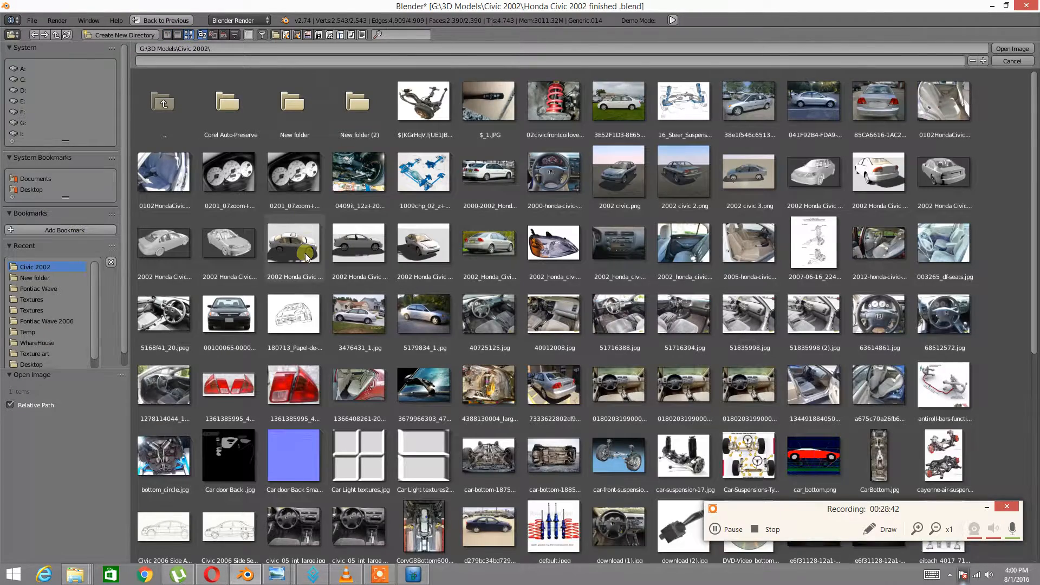
{"action": "scroll", "coordinate": [300, 309], "scroll_direction": "down", "scroll_amount": 2}
{"action": "double_click", "coordinate": [293, 412]}
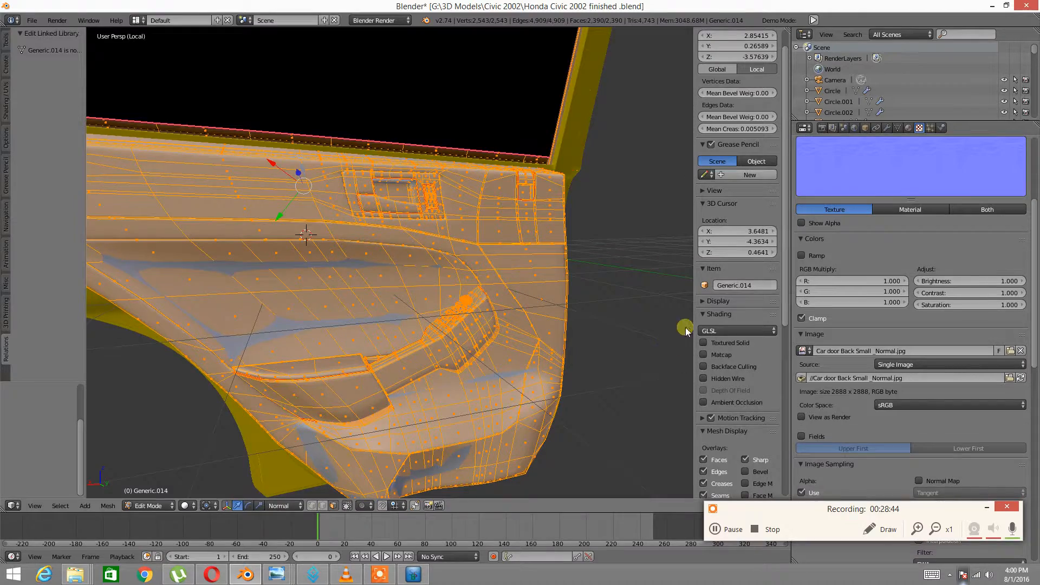
Set the texture's influence to Geometry Normal instead of Diffuse Color
{"action": "scroll", "coordinate": [864, 265], "scroll_direction": "down", "scroll_amount": 3}
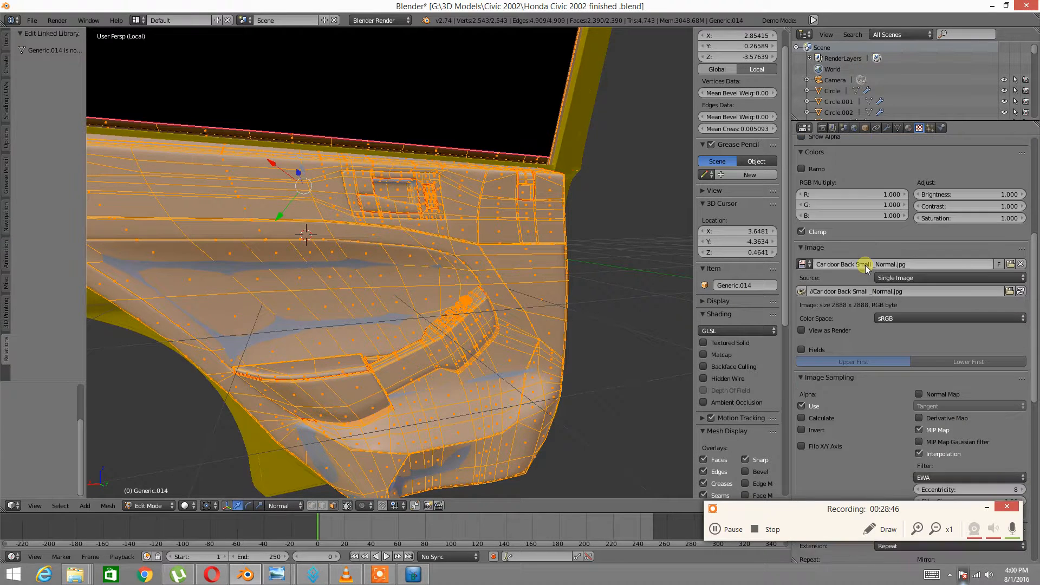
{"action": "scroll", "coordinate": [870, 320], "scroll_direction": "down", "scroll_amount": 15}
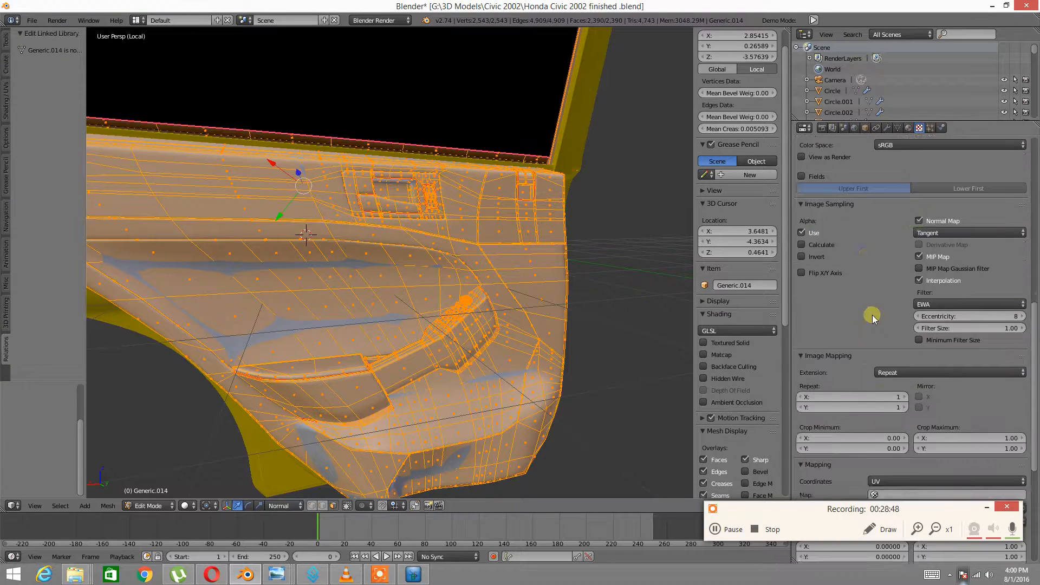
{"action": "left_click", "coordinate": [802, 399]}
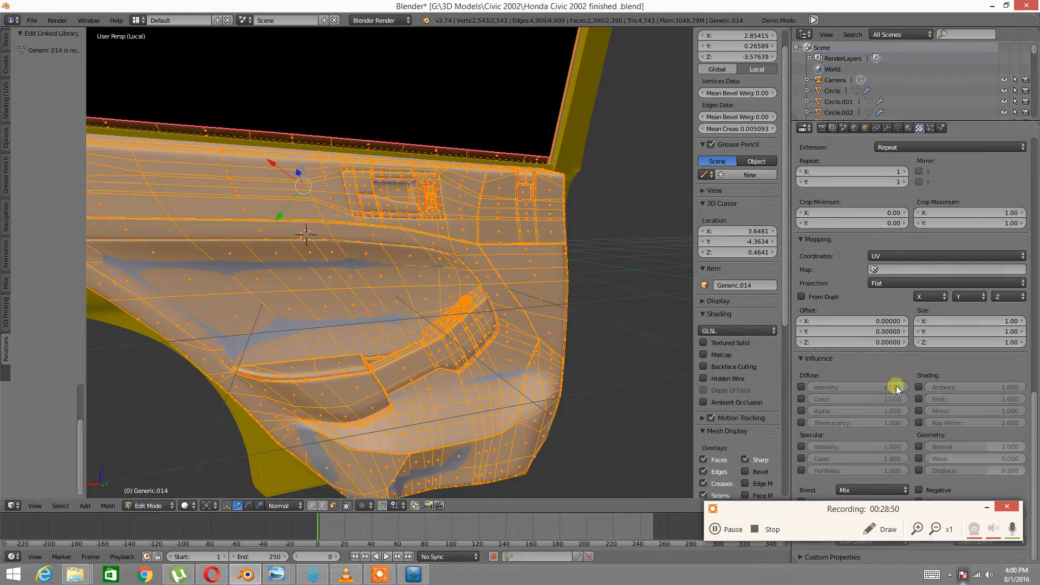
{"action": "left_click", "coordinate": [918, 448]}
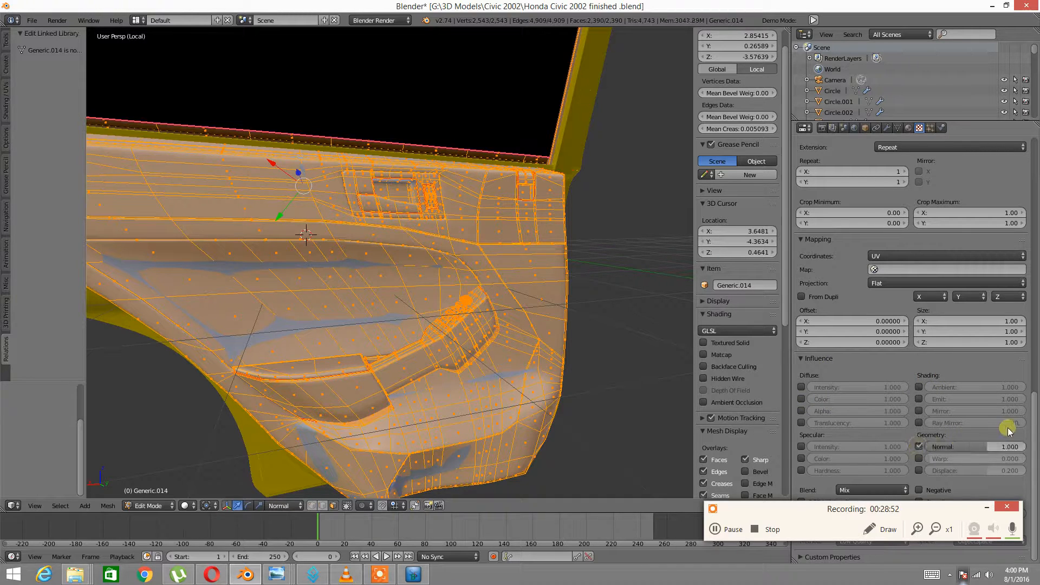
{"action": "mouse_move", "coordinate": [492, 366]}
{"action": "middle_mouse_down"}
{"action": "mouse_move", "coordinate": [476, 365]}
{"action": "mouse_move", "coordinate": [477, 379]}
{"action": "middle_mouse_up"}
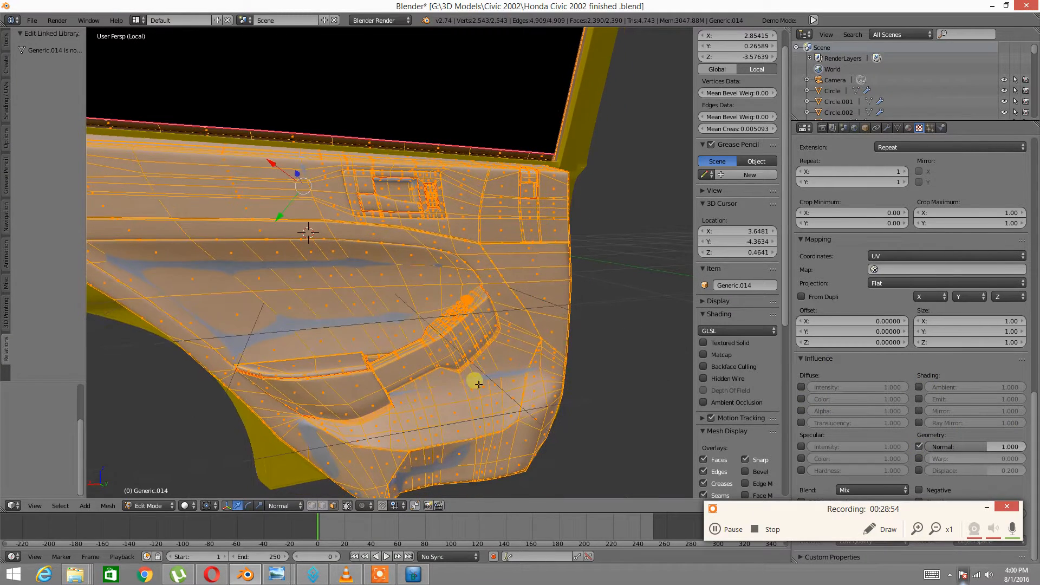
Switch viewport shading to Material, then Textured, and zoom in on the door
{"action": "left_click", "coordinate": [186, 505]}
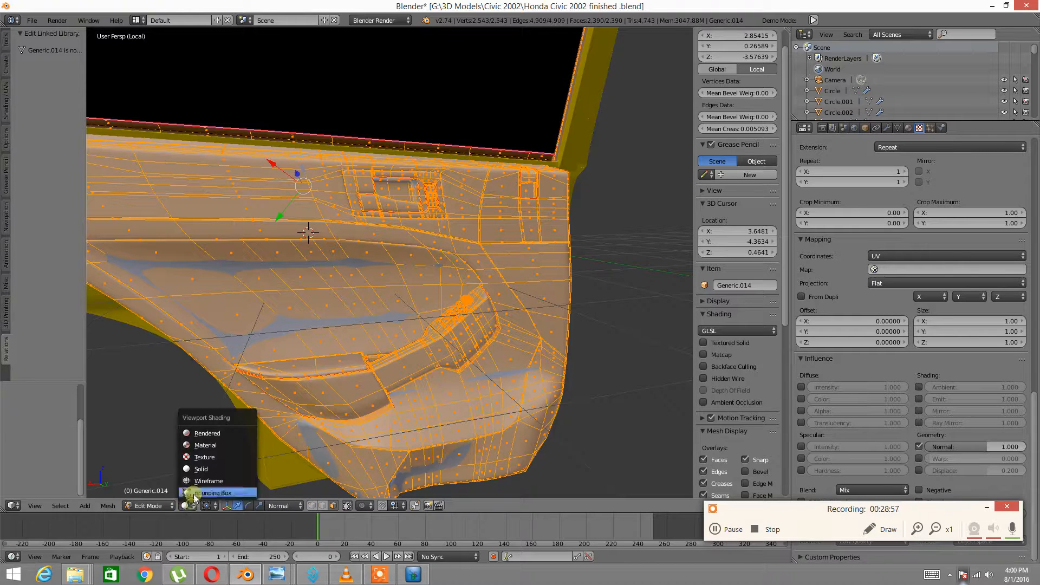
{"action": "left_click", "coordinate": [206, 447]}
{"action": "left_click", "coordinate": [190, 507]}
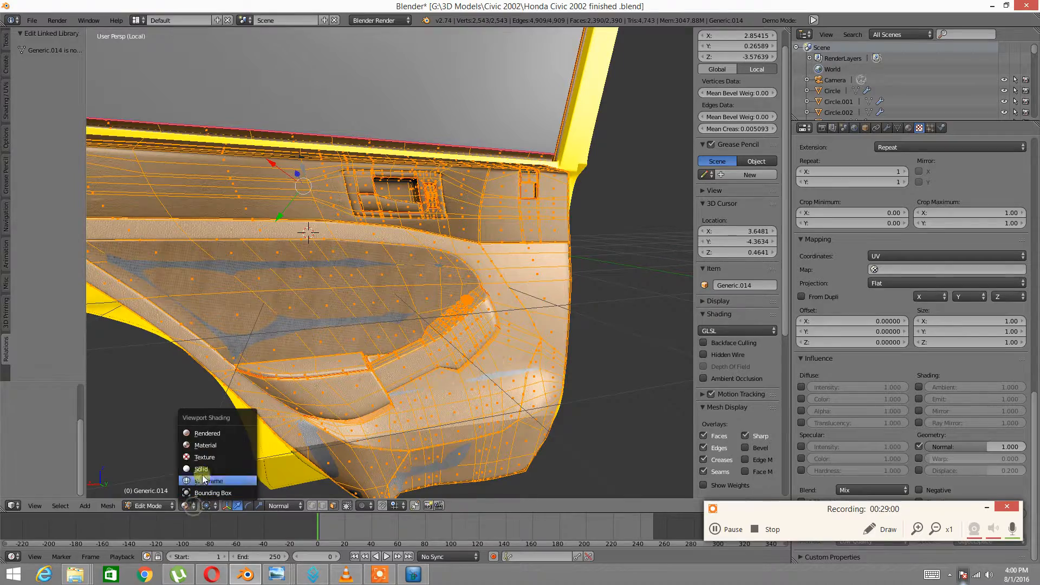
{"action": "left_click", "coordinate": [204, 457]}
{"action": "mouse_move", "coordinate": [472, 346]}
{"action": "middle_mouse_down"}
{"action": "mouse_move", "coordinate": [498, 315]}
{"action": "mouse_move", "coordinate": [568, 304]}
{"action": "mouse_move", "coordinate": [523, 298]}
{"action": "mouse_move", "coordinate": [471, 319]}
{"action": "middle_mouse_up"}
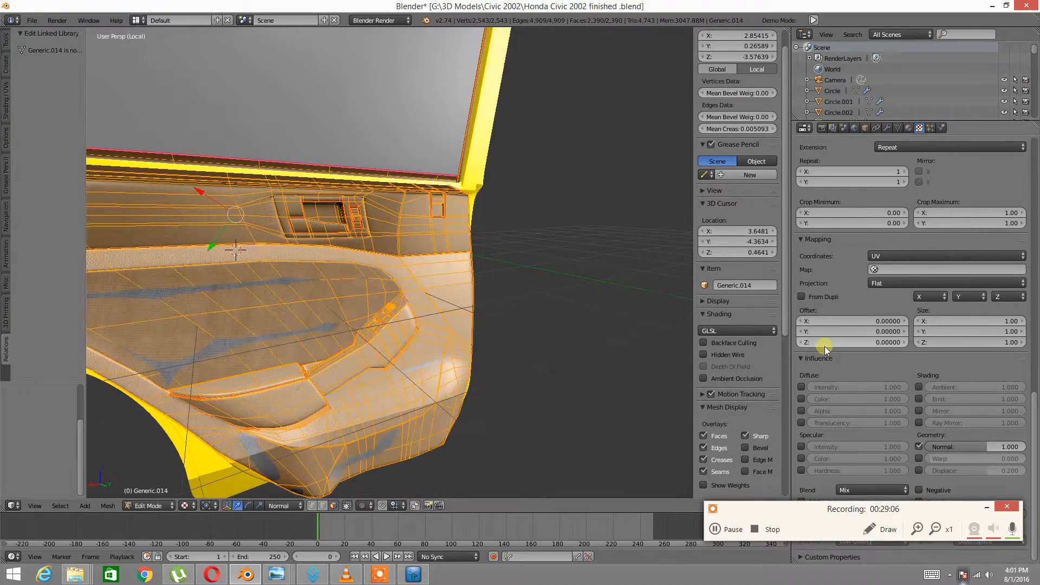
{"action": "scroll", "coordinate": [824, 346], "scroll_direction": "up", "scroll_amount": 20}
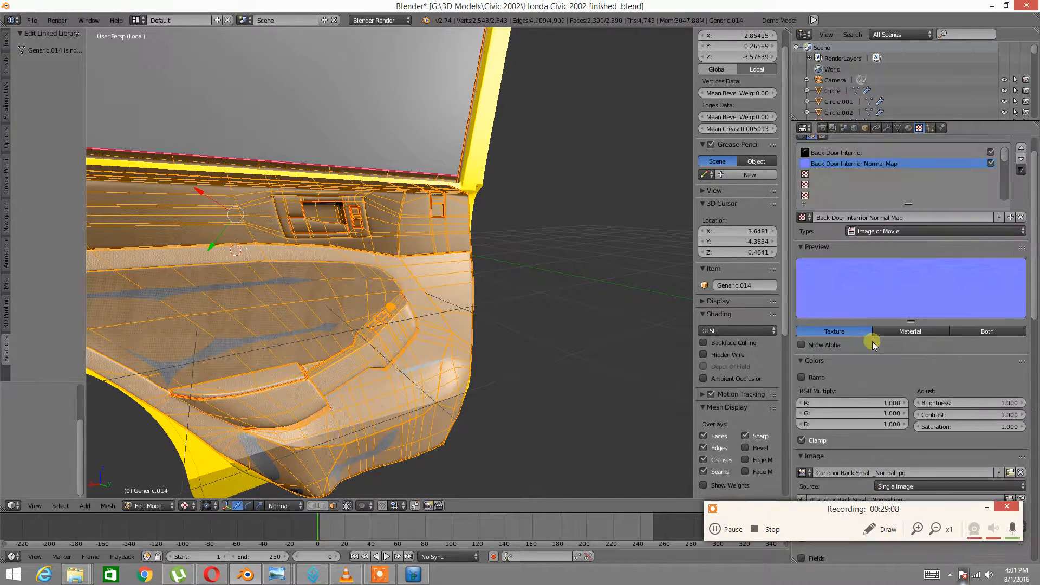
{"action": "scroll", "coordinate": [873, 342], "scroll_direction": "up", "scroll_amount": 2}
Orbit to face the door panel and show the normal map texture's image settings
{"action": "left_click", "coordinate": [907, 127]}
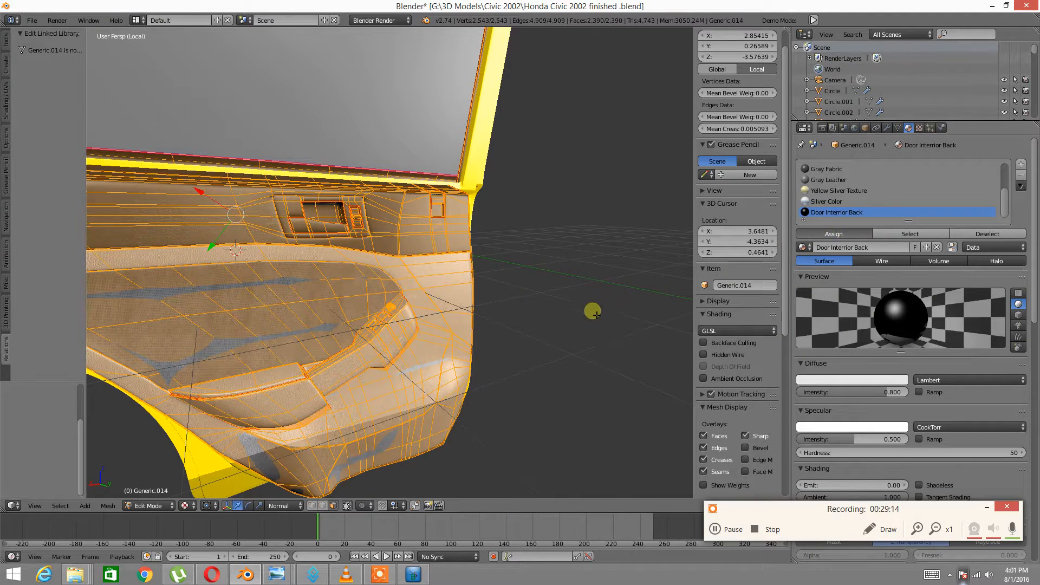
{"action": "middle_click_drag", "start_coordinate": [550, 307], "coordinate": [472, 312]}
{"action": "scroll", "coordinate": [455, 323], "scroll_direction": "up", "scroll_amount": 5}
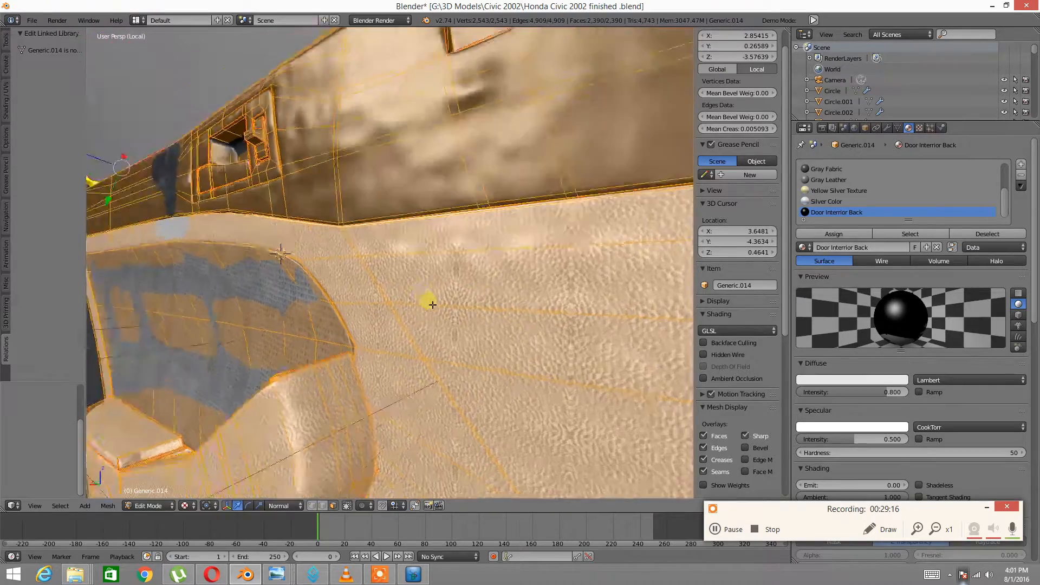
{"action": "scroll", "coordinate": [433, 305], "scroll_direction": "down", "scroll_amount": 6}
{"action": "middle_click_drag", "start_coordinate": [396, 286], "coordinate": [476, 279]}
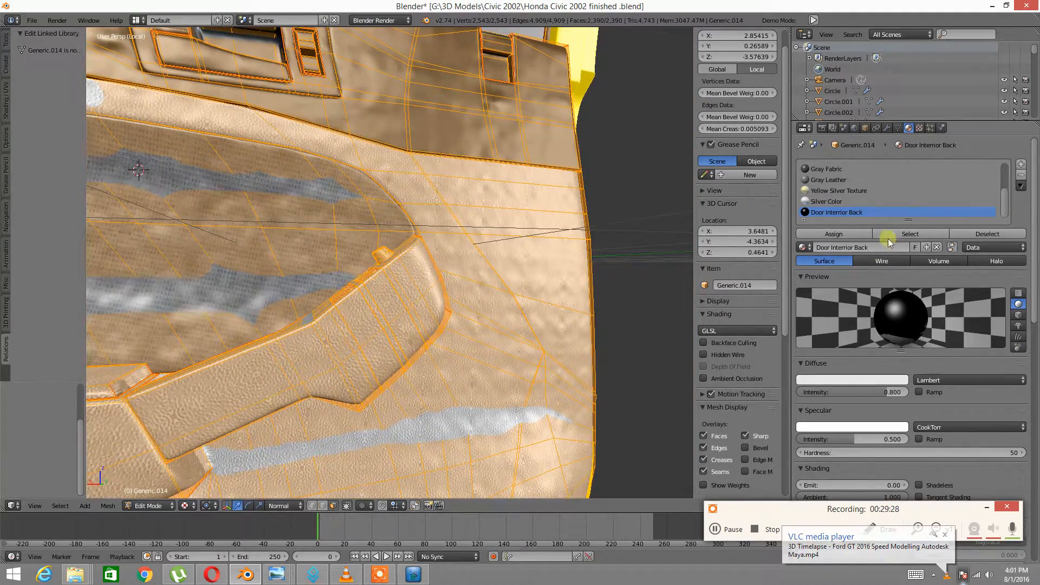
{"action": "left_click", "coordinate": [919, 128]}
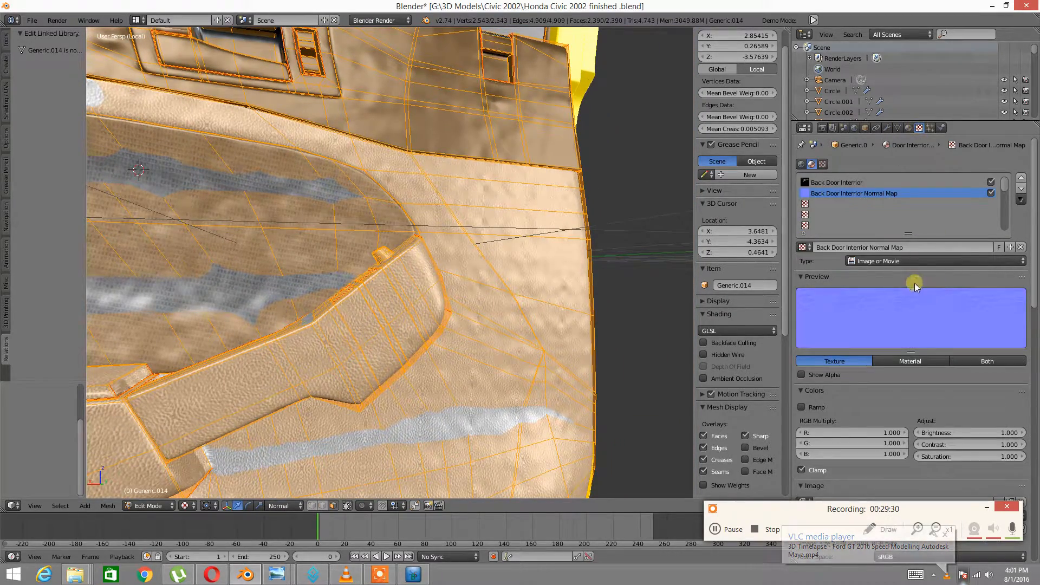
{"action": "scroll", "coordinate": [922, 325], "scroll_direction": "down", "scroll_amount": 4}
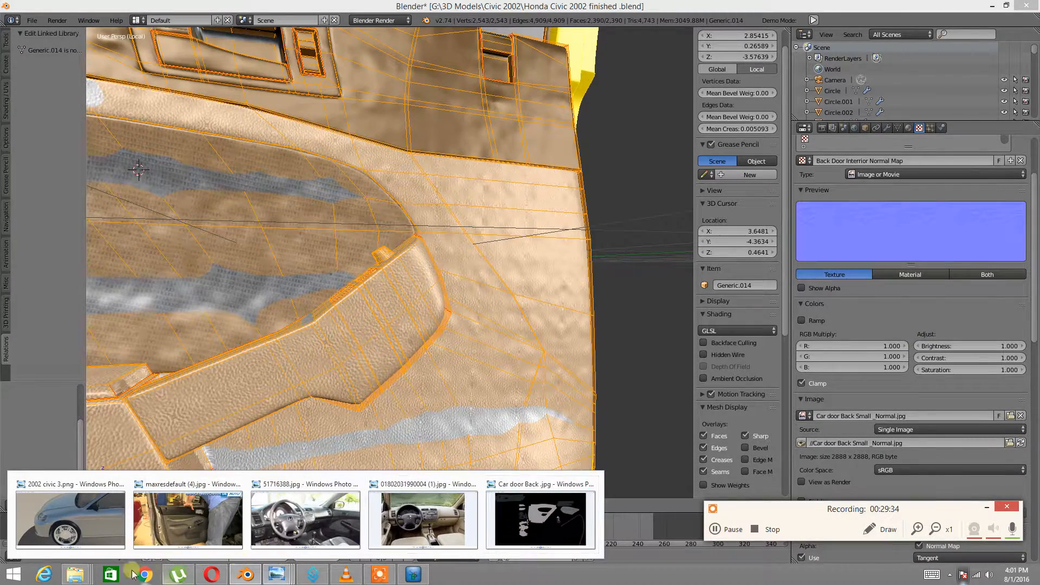
Open Car door Back Small _Normal.jpg from the Civic 2002 folder and zoom through its detail
{"action": "mouse_move", "coordinate": [76, 574]}
{"action": "mouse_move", "coordinate": [752, 522]}
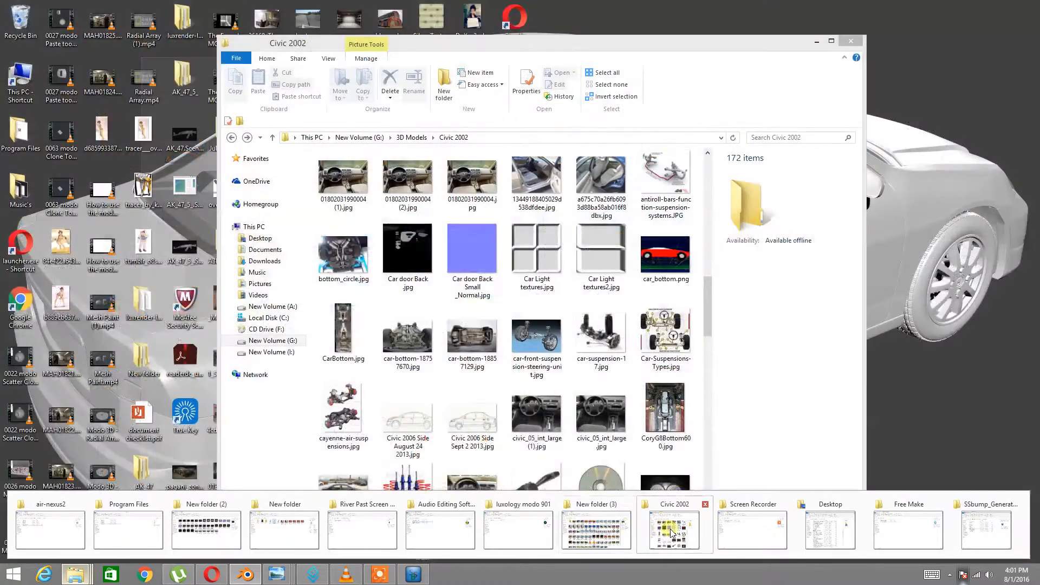
{"action": "left_click", "coordinate": [674, 526]}
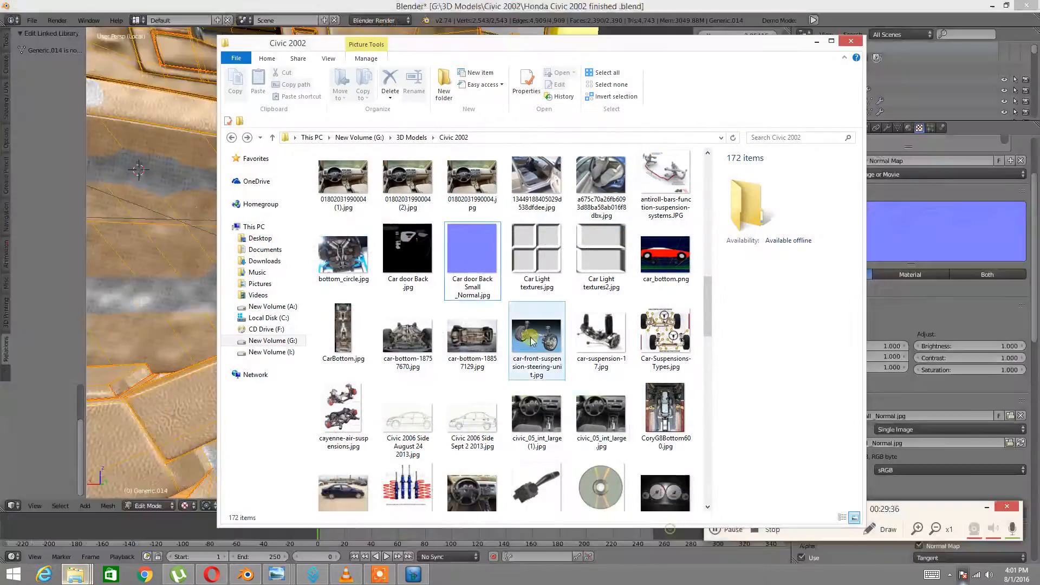
{"action": "left_click", "coordinate": [482, 250]}
{"action": "double_click", "coordinate": [482, 250]}
{"action": "scroll", "coordinate": [495, 260], "scroll_direction": "up", "scroll_amount": 3}
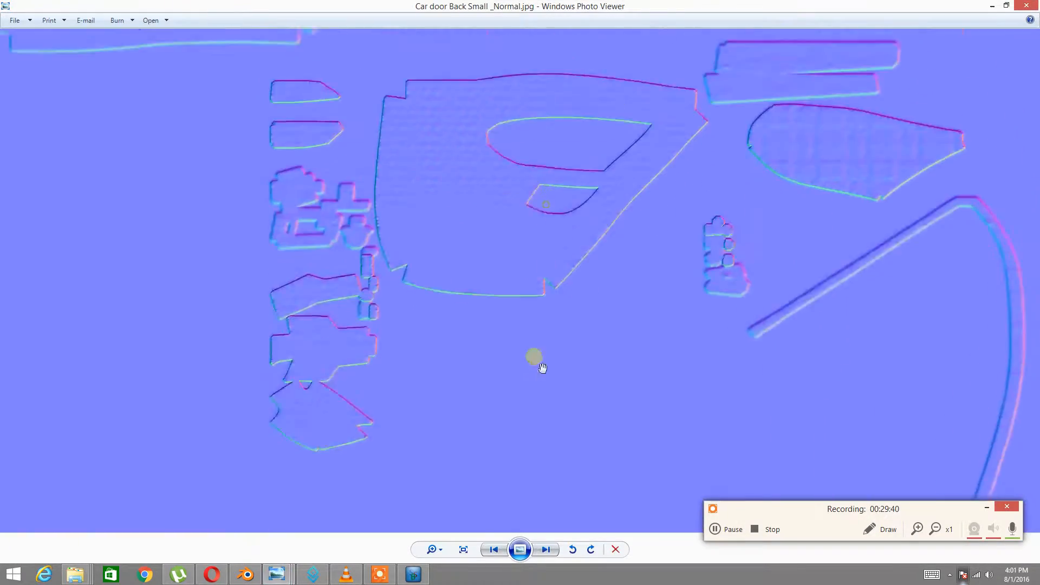
{"action": "scroll", "coordinate": [472, 323], "scroll_direction": "up", "scroll_amount": 5}
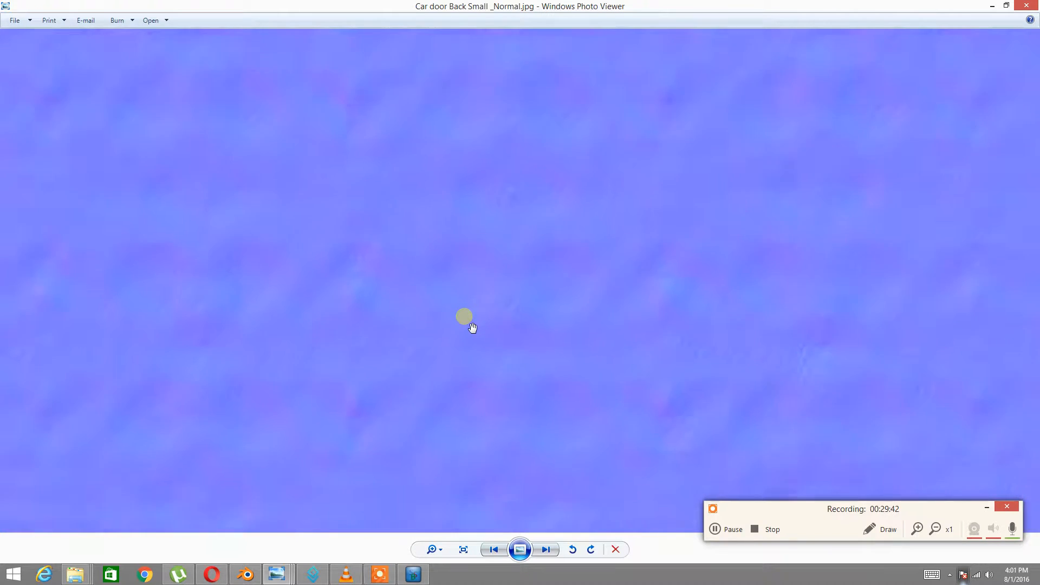
{"action": "scroll", "coordinate": [472, 328], "scroll_direction": "down", "scroll_amount": 3}
{"action": "scroll", "coordinate": [473, 331], "scroll_direction": "down", "scroll_amount": 5}
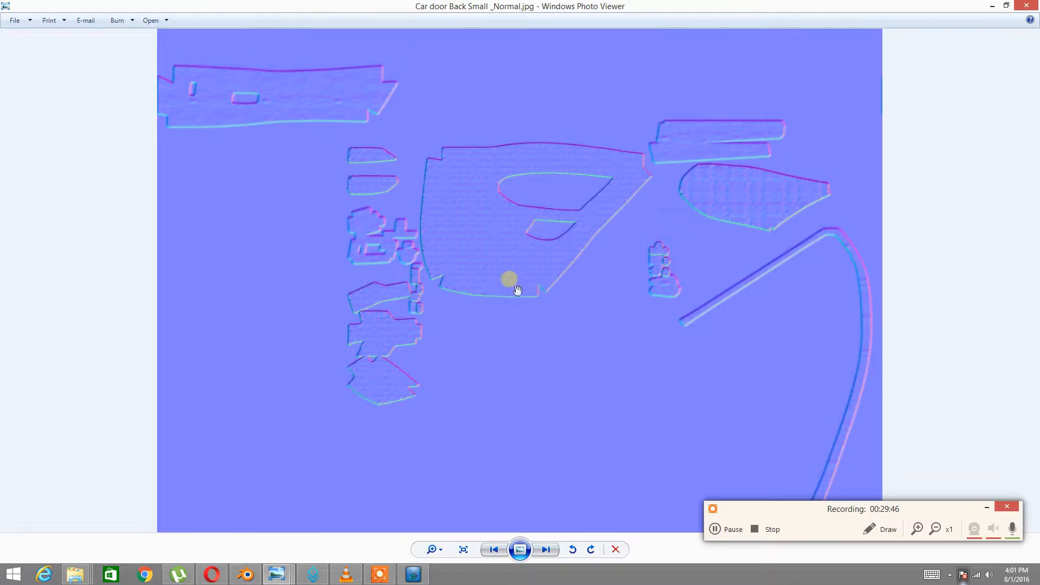
{"action": "scroll", "coordinate": [506, 265], "scroll_direction": "up", "scroll_amount": 2}
{"action": "scroll", "coordinate": [520, 318], "scroll_direction": "up", "scroll_amount": 3}
{"action": "scroll", "coordinate": [520, 312], "scroll_direction": "down", "scroll_amount": 4}
{"action": "scroll", "coordinate": [462, 360], "scroll_direction": "up", "scroll_amount": 3}
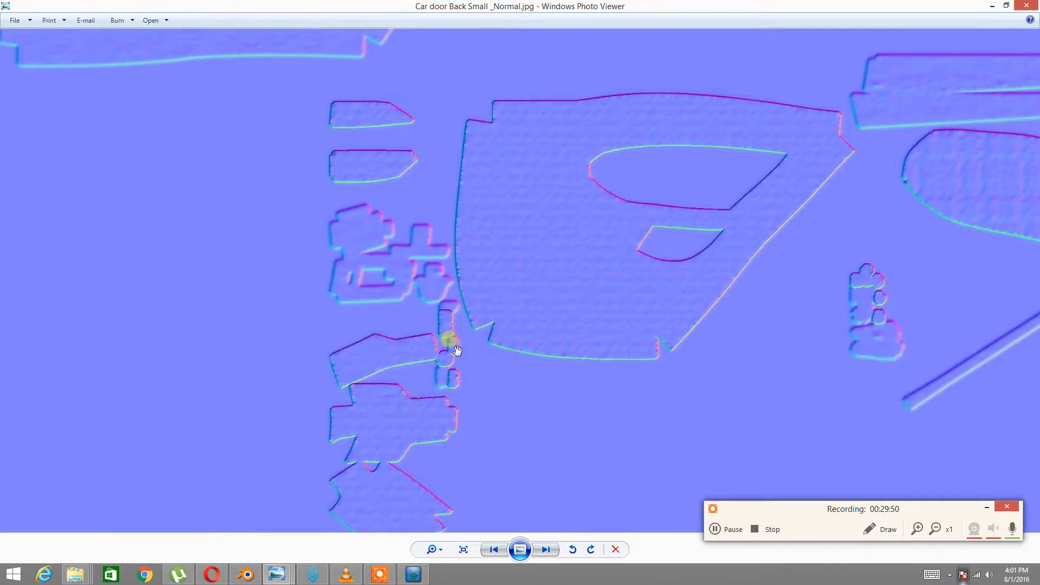
{"action": "scroll", "coordinate": [479, 423], "scroll_direction": "down", "scroll_amount": 3}
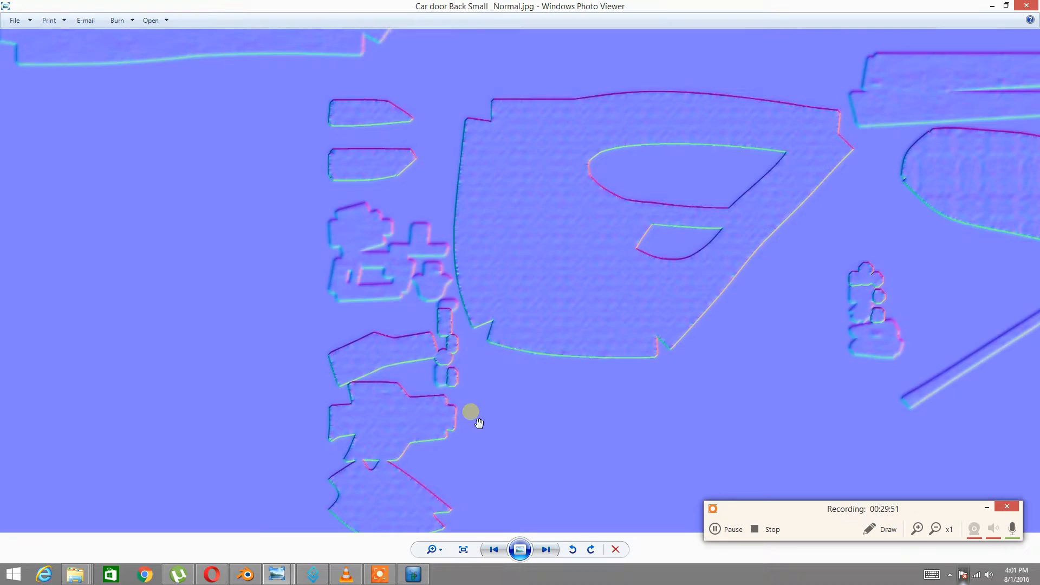
Return to Blender's normal map texture settings
{"action": "left_click", "coordinate": [415, 575]}
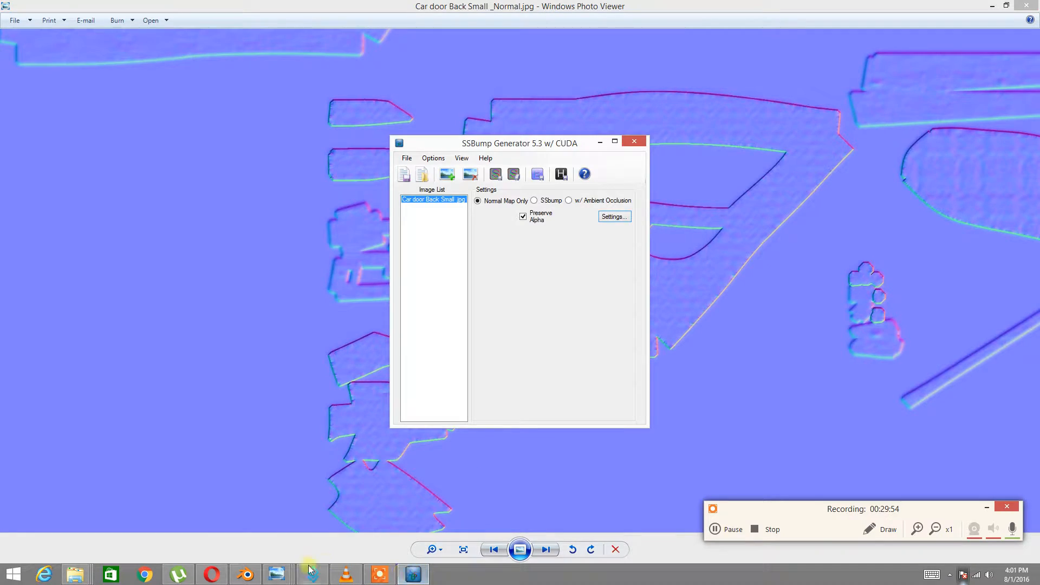
{"action": "left_click", "coordinate": [246, 574]}
{"action": "scroll", "coordinate": [547, 304], "scroll_direction": "down", "scroll_amount": 4}
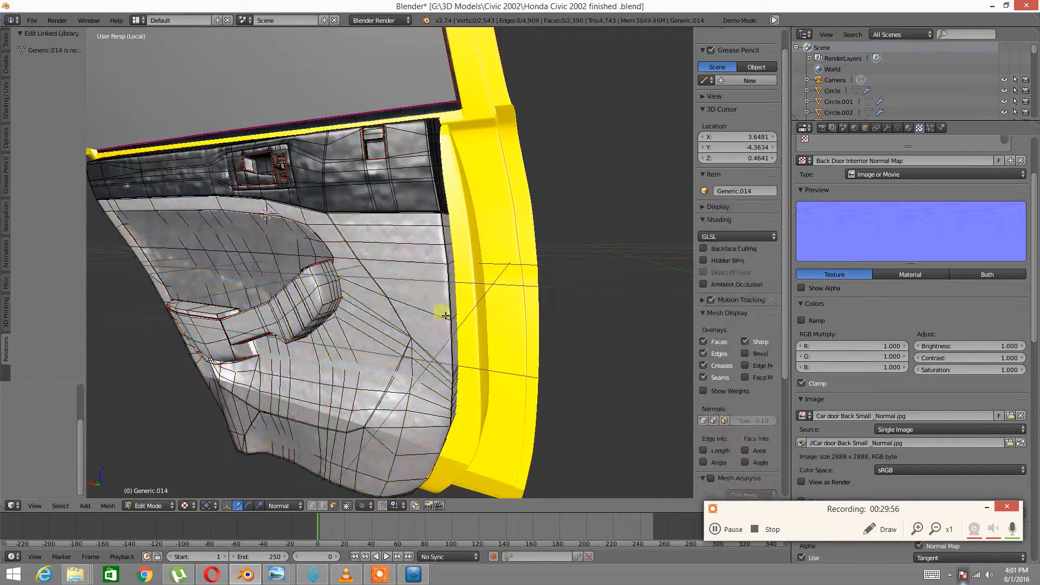
Switch Generic.014 to Object Mode from the pie menu and orbit around the door panel
{"action": "scroll", "coordinate": [445, 315], "scroll_direction": "up", "scroll_amount": 3}
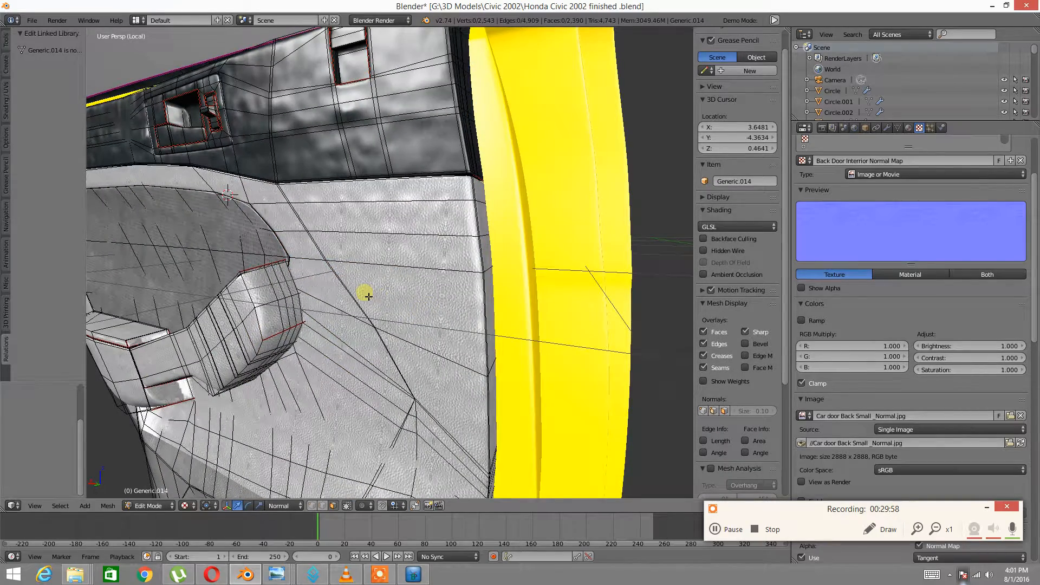
{"action": "key", "text": "Tab"}
{"action": "left_click", "coordinate": [295, 294]}
{"action": "scroll", "coordinate": [365, 268], "scroll_direction": "down", "scroll_amount": 2}
{"action": "middle_click_drag", "start_coordinate": [358, 271], "coordinate": [426, 282]}
{"action": "mouse_move", "coordinate": [402, 268]}
{"action": "middle_mouse_down"}
{"action": "mouse_move", "coordinate": [441, 280]}
{"action": "mouse_move", "coordinate": [400, 266]}
{"action": "middle_mouse_up"}
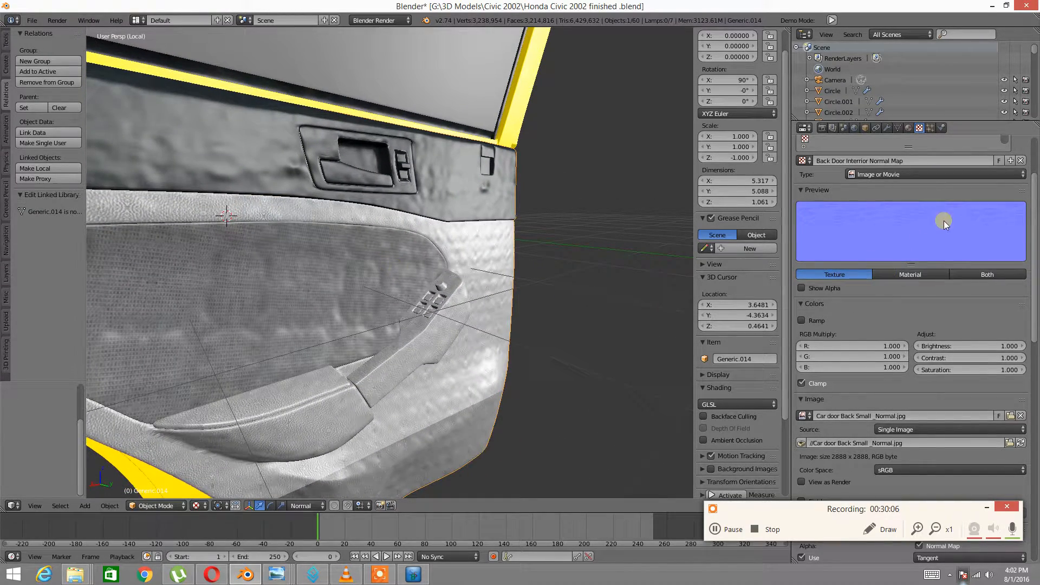
{"action": "scroll", "coordinate": [943, 220], "scroll_direction": "down", "scroll_amount": 2}
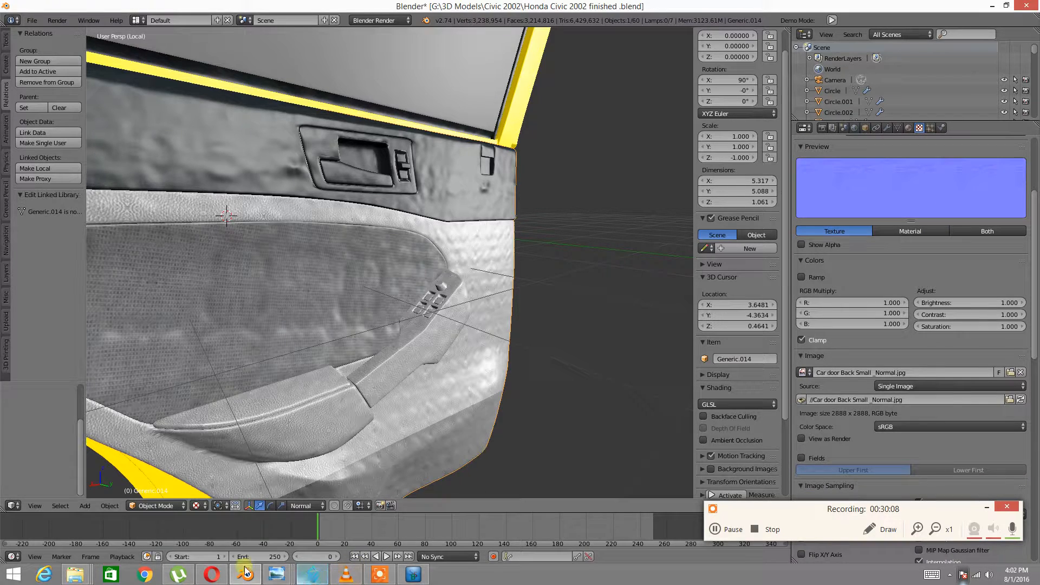
Launch SSBump_Generator_5_3.exe and load Car door Back .jpg
{"action": "mouse_move", "coordinate": [75, 573]}
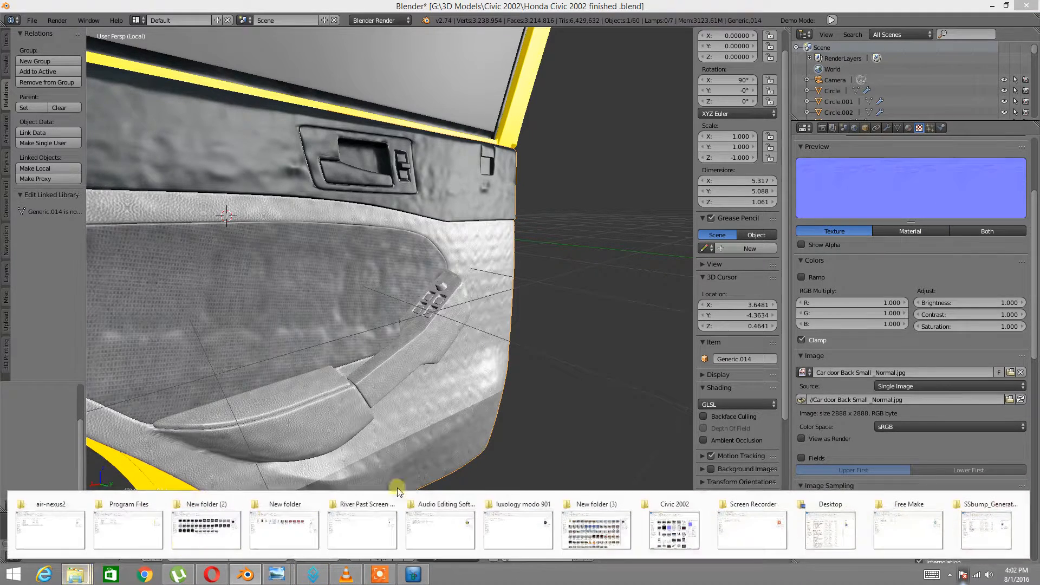
{"action": "left_click", "coordinate": [983, 517]}
{"action": "double_click", "coordinate": [289, 283]}
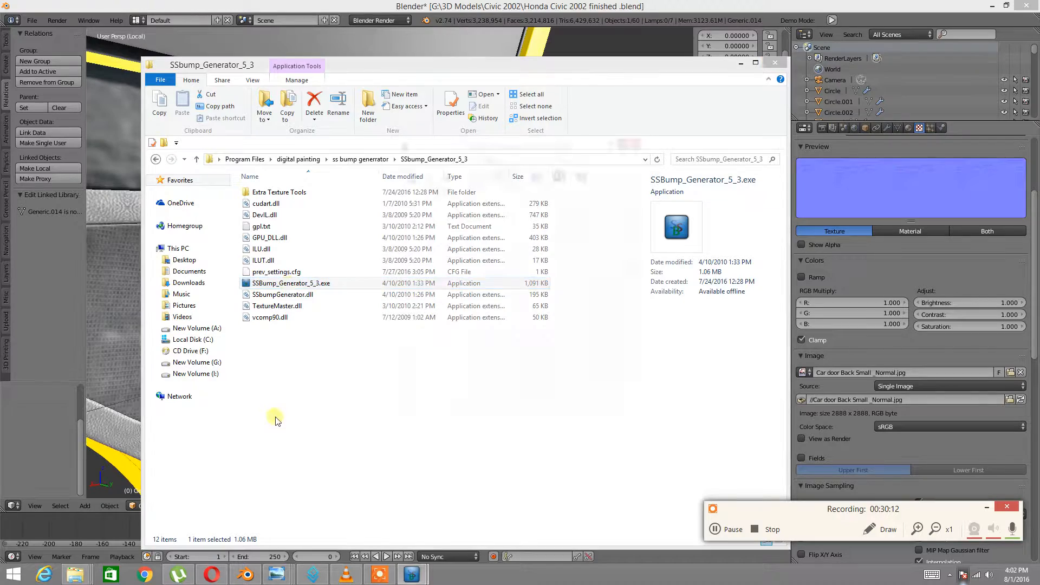
{"action": "left_click", "coordinate": [447, 174]}
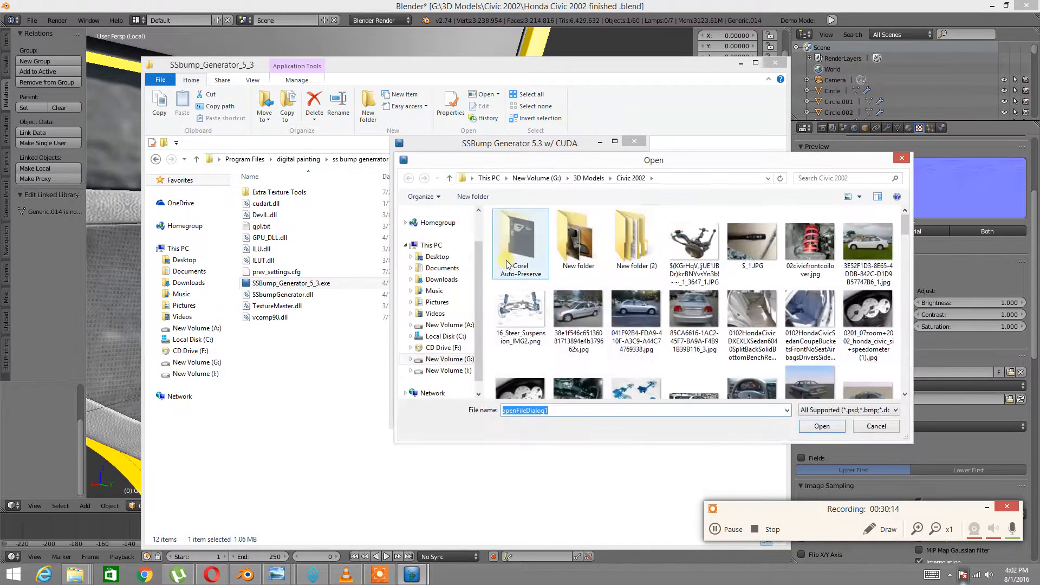
{"action": "left_click_drag", "start_coordinate": [908, 227], "coordinate": [903, 300]}
{"action": "double_click", "coordinate": [635, 255]}
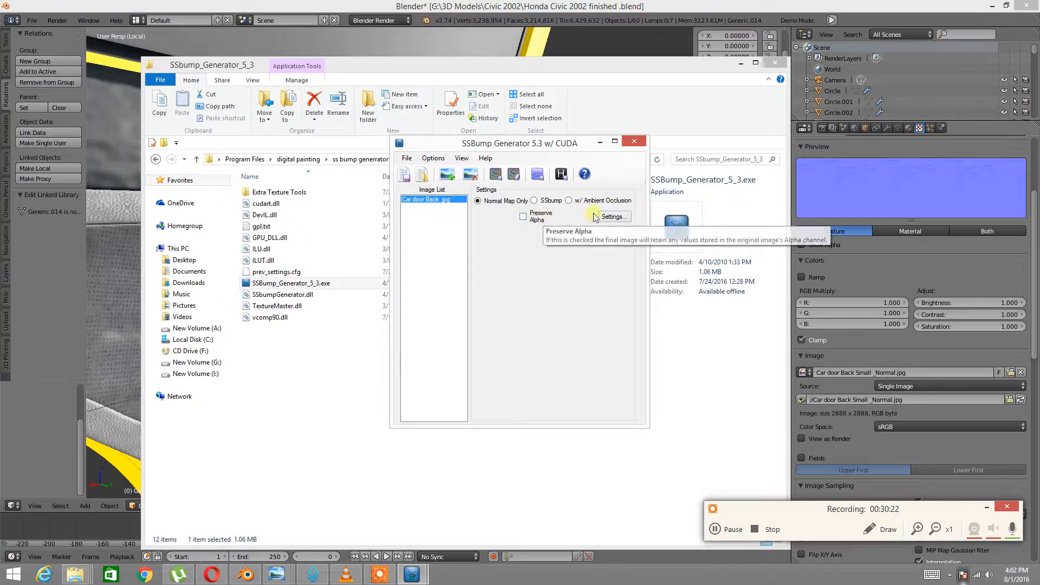
Add a preset layer in the normal map Settings, which crashes the program
{"action": "left_click", "coordinate": [614, 216]}
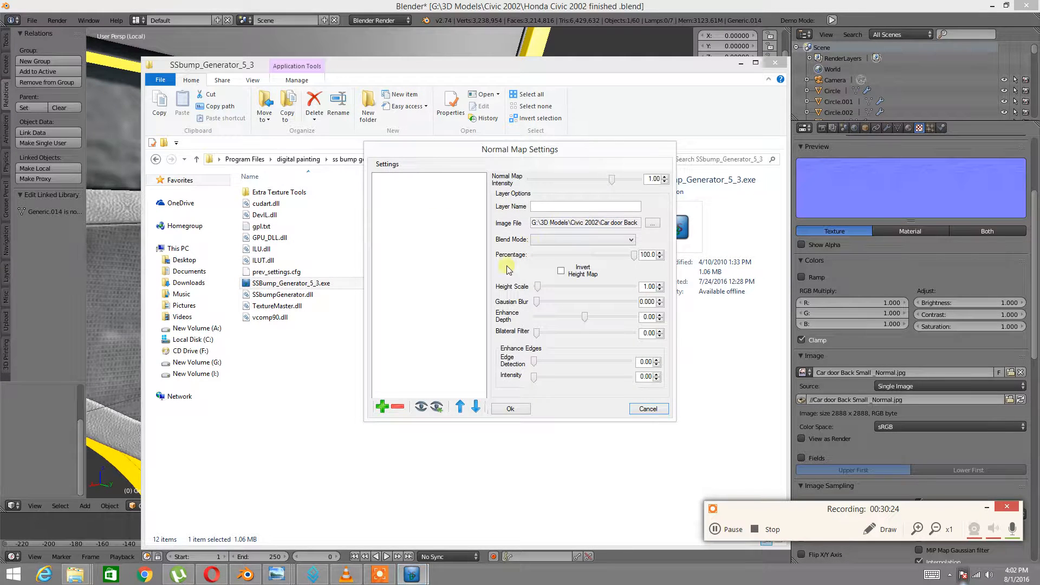
{"action": "left_click", "coordinate": [397, 406]}
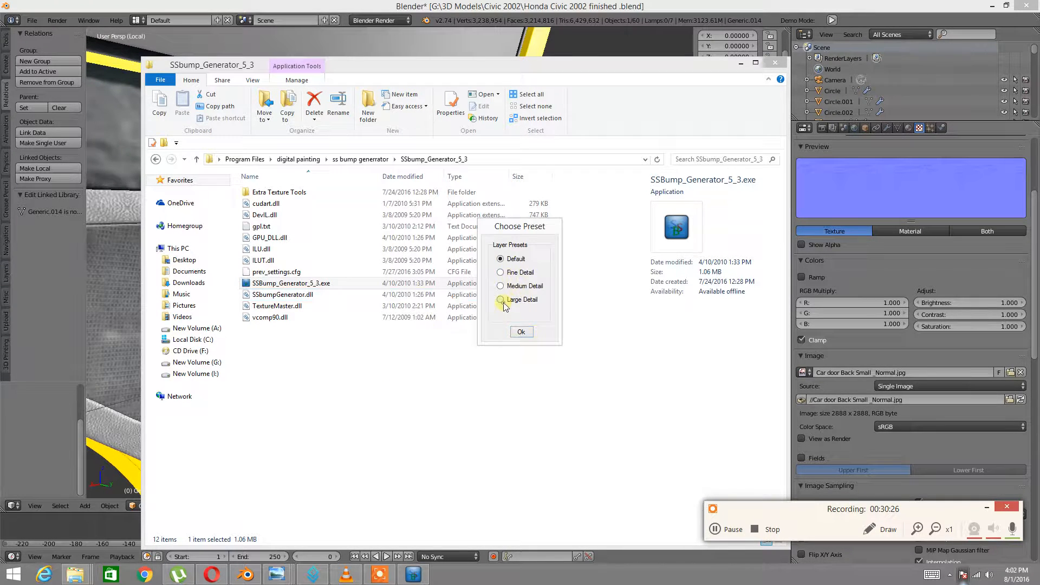
{"action": "left_click", "coordinate": [521, 332]}
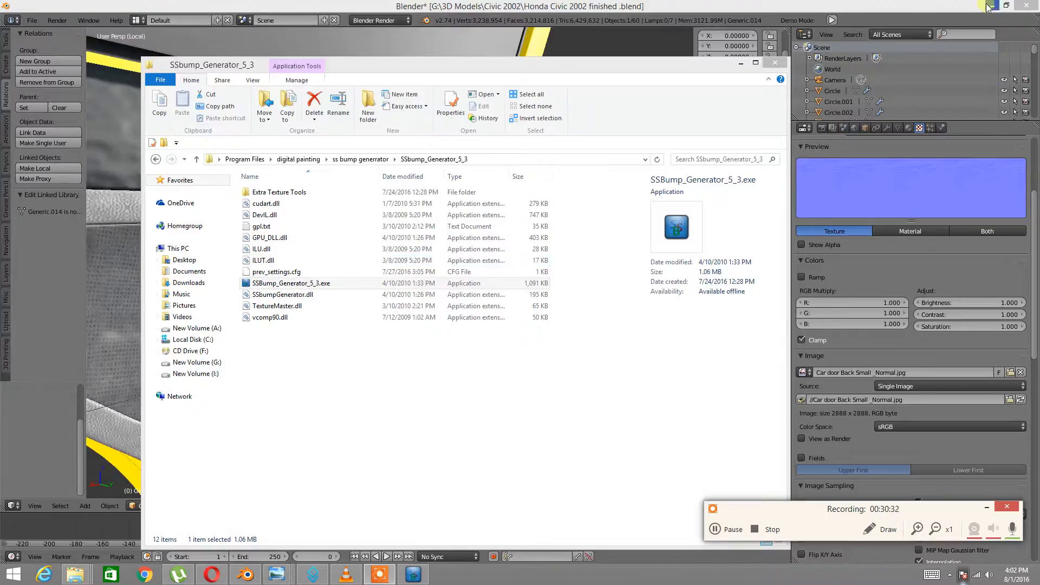
Minimize Blender, the photo viewer and the browser to clear the desktop
{"action": "left_click", "coordinate": [987, 7]}
{"action": "left_click", "coordinate": [987, 5]}
{"action": "left_click", "coordinate": [987, 5]}
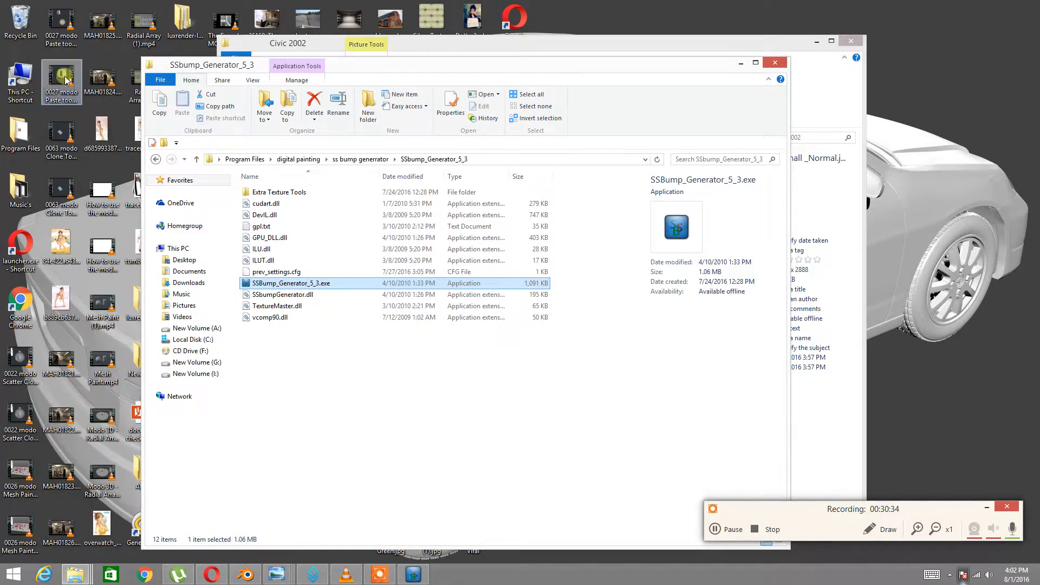
Restore Car door Back Small .jpg from the Recycle Bin and bring back the SSbump_Generator_5_3 folder
{"action": "double_click", "coordinate": [20, 19]}
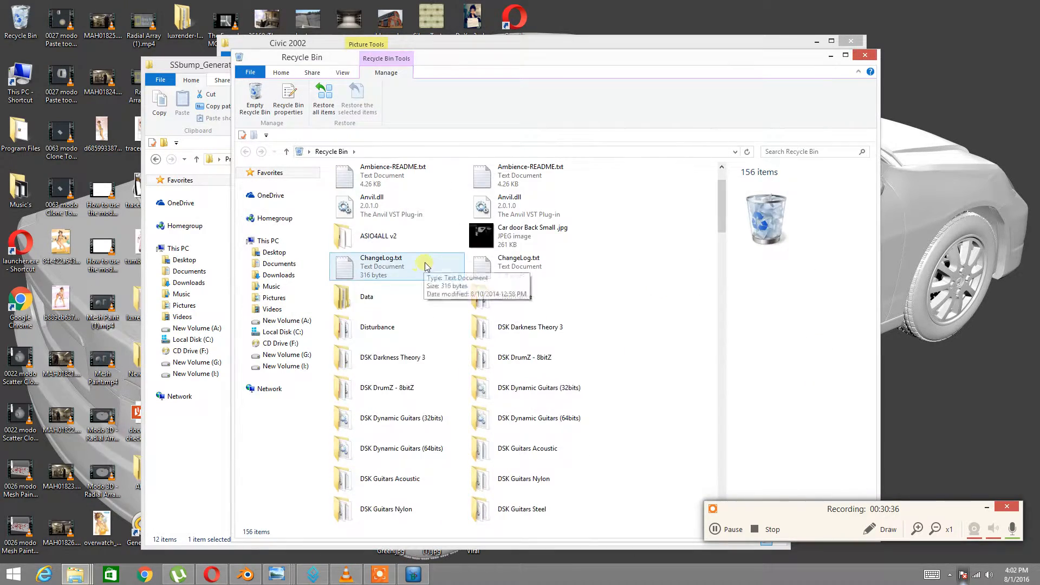
{"action": "right_click", "coordinate": [469, 230]}
{"action": "left_click", "coordinate": [433, 234]}
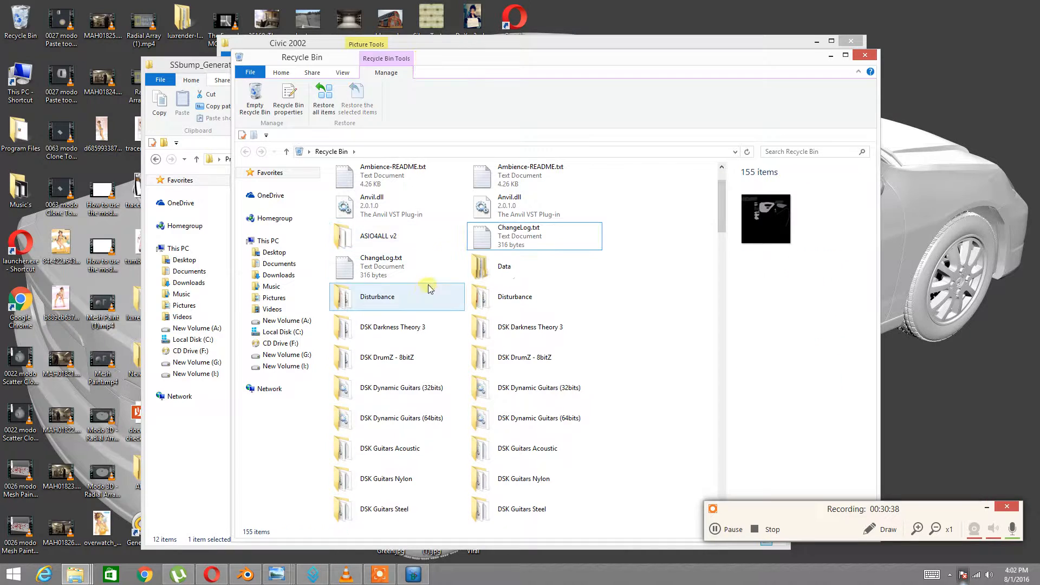
{"action": "left_click", "coordinate": [75, 574]}
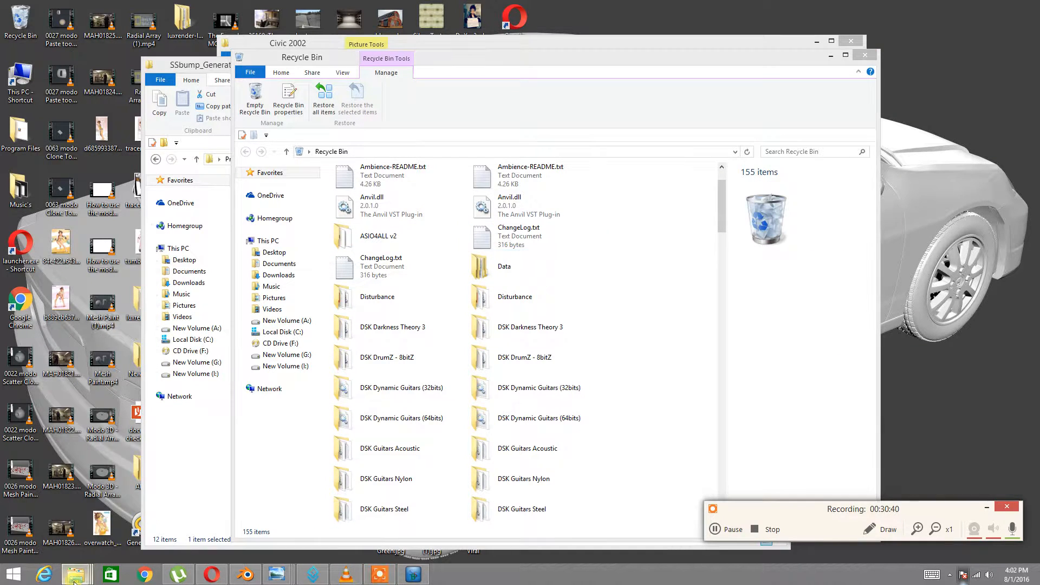
{"action": "left_click", "coordinate": [924, 529]}
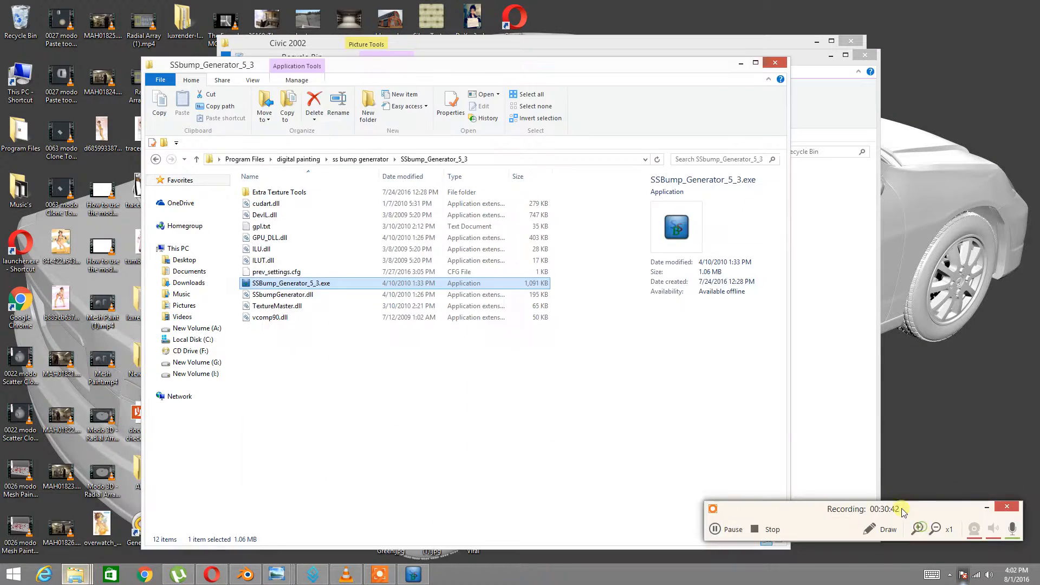
Relaunch SSBump Generator and load Car door Back Small .jpg into its image list
{"action": "double_click", "coordinate": [284, 285]}
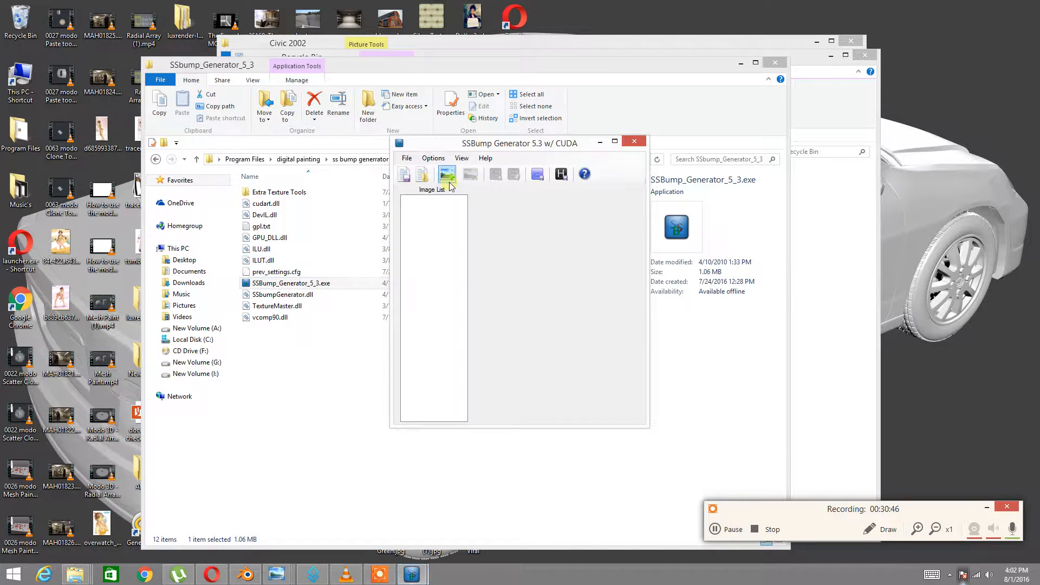
{"action": "left_click", "coordinate": [447, 176]}
{"action": "left_click_drag", "start_coordinate": [909, 227], "coordinate": [916, 296]}
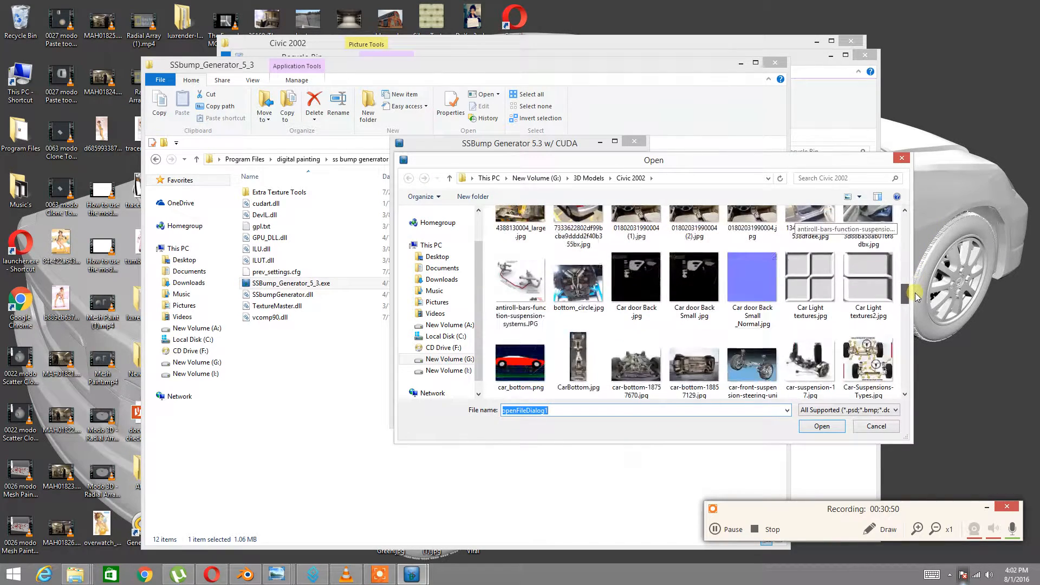
{"action": "double_click", "coordinate": [694, 277]}
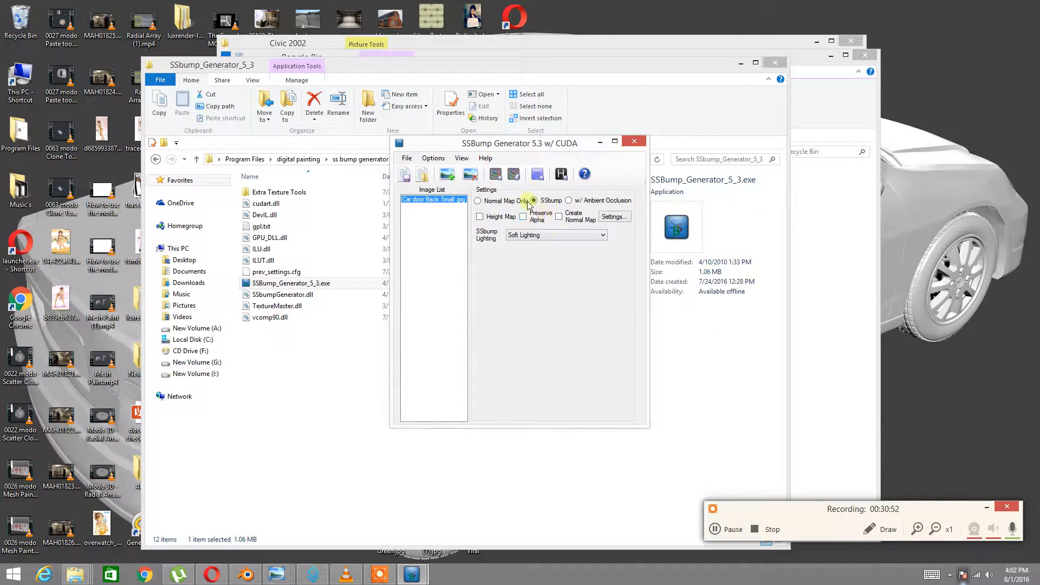
Add a Large Detail preset layer with Additive blend mode in the normal map settings
{"action": "left_click", "coordinate": [613, 217]}
{"action": "left_click", "coordinate": [405, 408]}
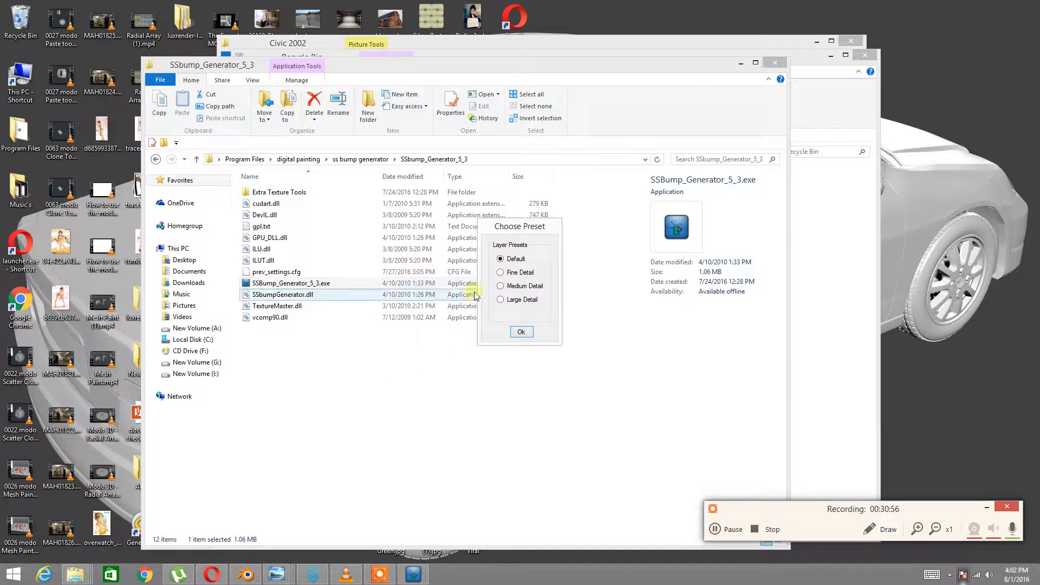
{"action": "left_click", "coordinate": [513, 332]}
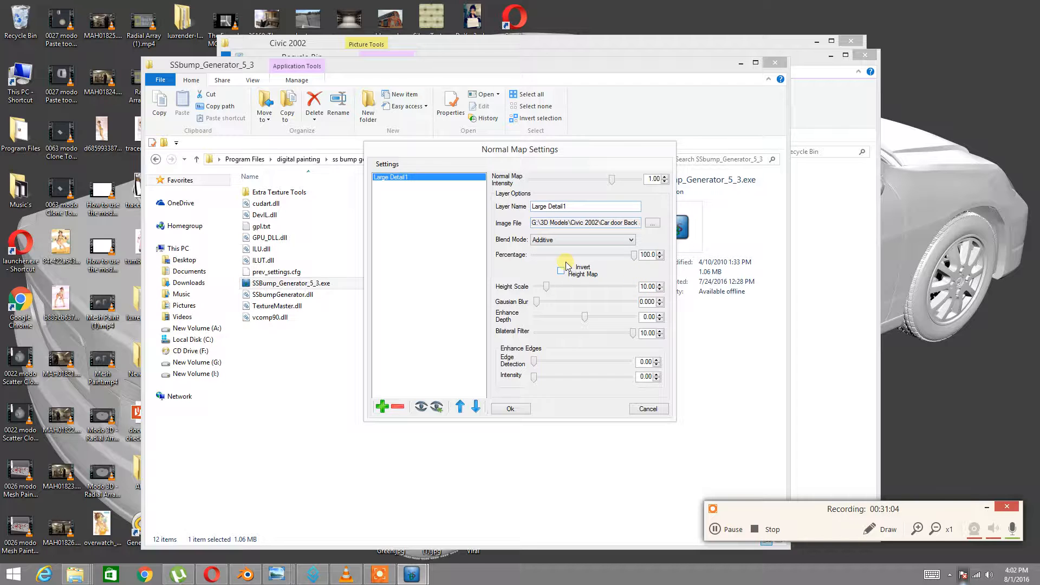
{"action": "left_click", "coordinate": [593, 239]}
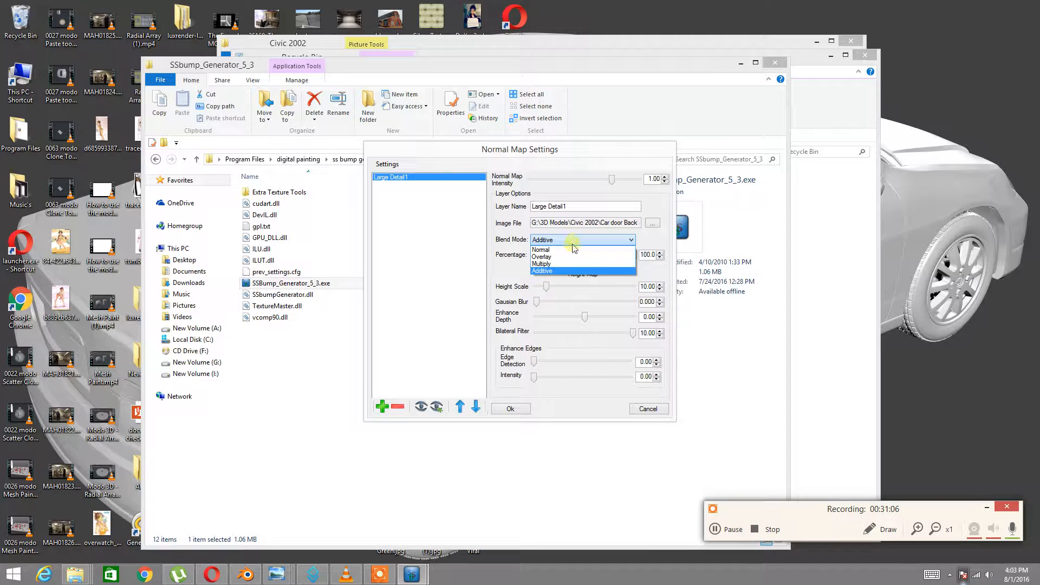
{"action": "left_click", "coordinate": [563, 271]}
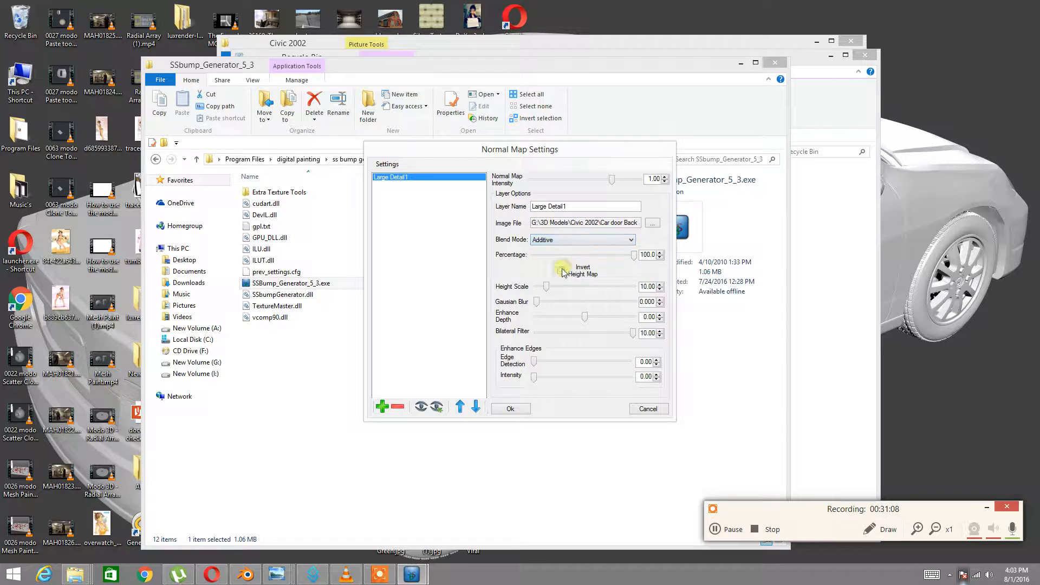
{"action": "left_click", "coordinate": [510, 408]}
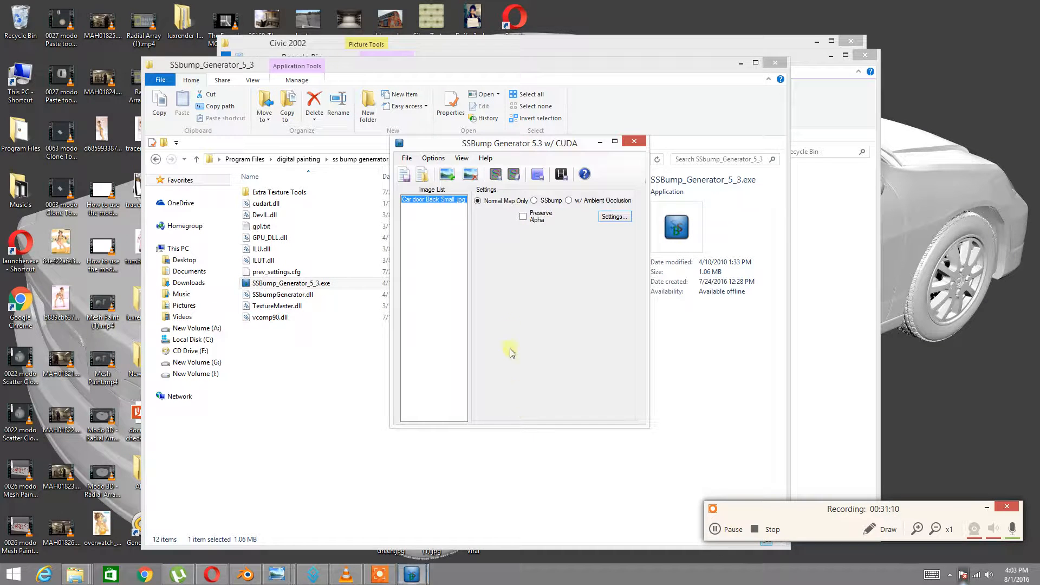
Generate the normal map from the door texture
{"action": "left_click", "coordinate": [496, 174]}
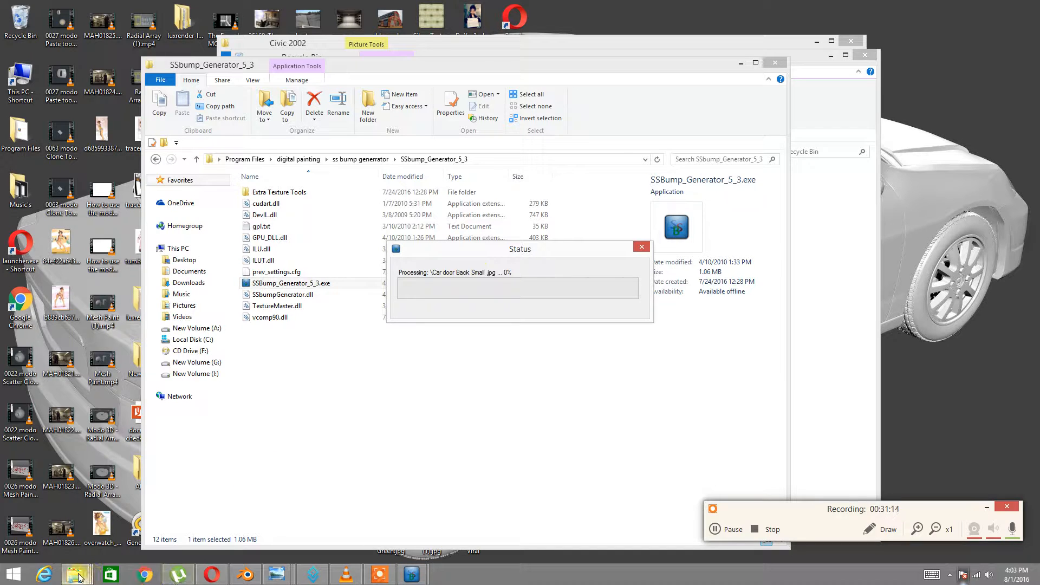
{"action": "mouse_move", "coordinate": [78, 577]}
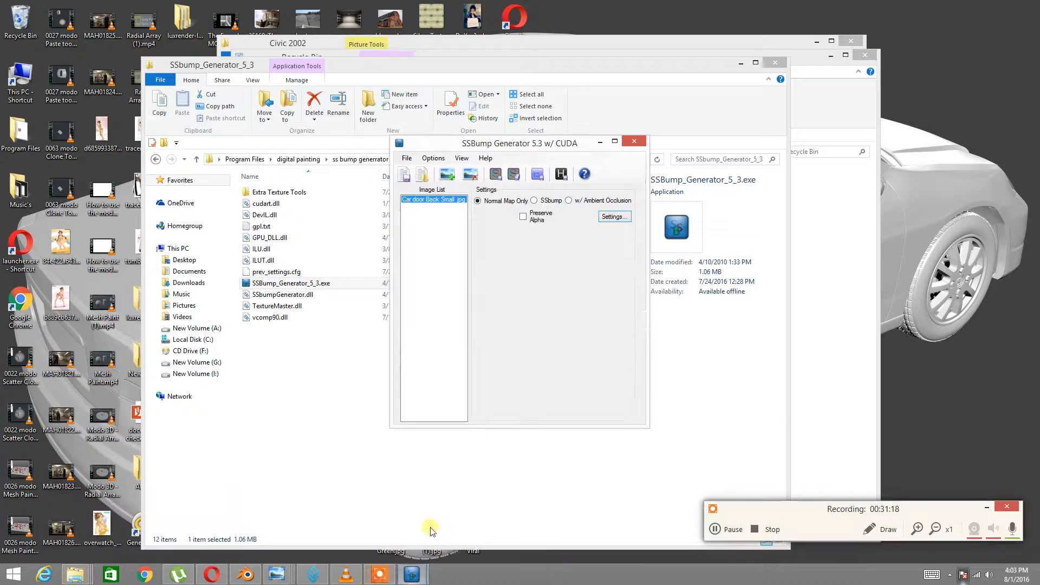
{"action": "left_click", "coordinate": [75, 574]}
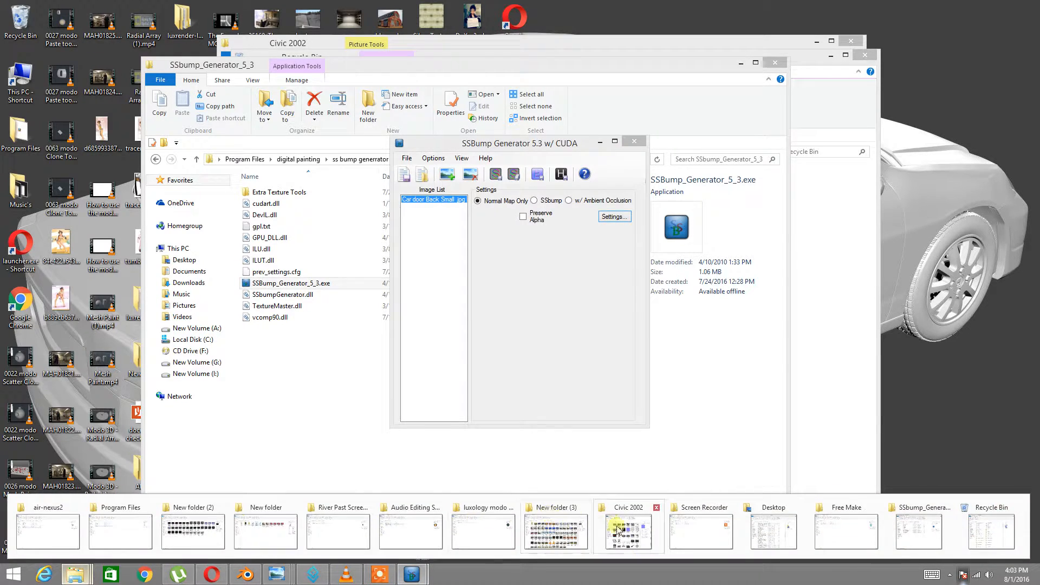
Open Car door Back Small _Normal.jpg from the Civic 2002 folder and zoom to inspect it
{"action": "left_click", "coordinate": [617, 530]}
{"action": "double_click", "coordinate": [560, 255]}
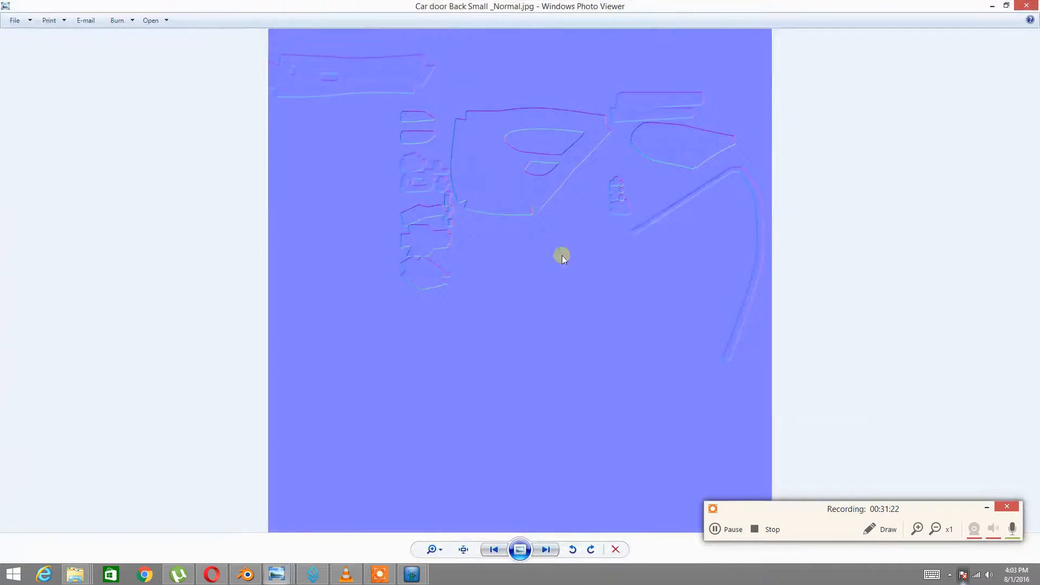
{"action": "scroll", "coordinate": [561, 255], "scroll_direction": "up", "scroll_amount": 6}
{"action": "scroll", "coordinate": [485, 278], "scroll_direction": "down", "scroll_amount": 3}
{"action": "scroll", "coordinate": [494, 288], "scroll_direction": "up", "scroll_amount": 5}
{"action": "scroll", "coordinate": [494, 288], "scroll_direction": "down", "scroll_amount": 5}
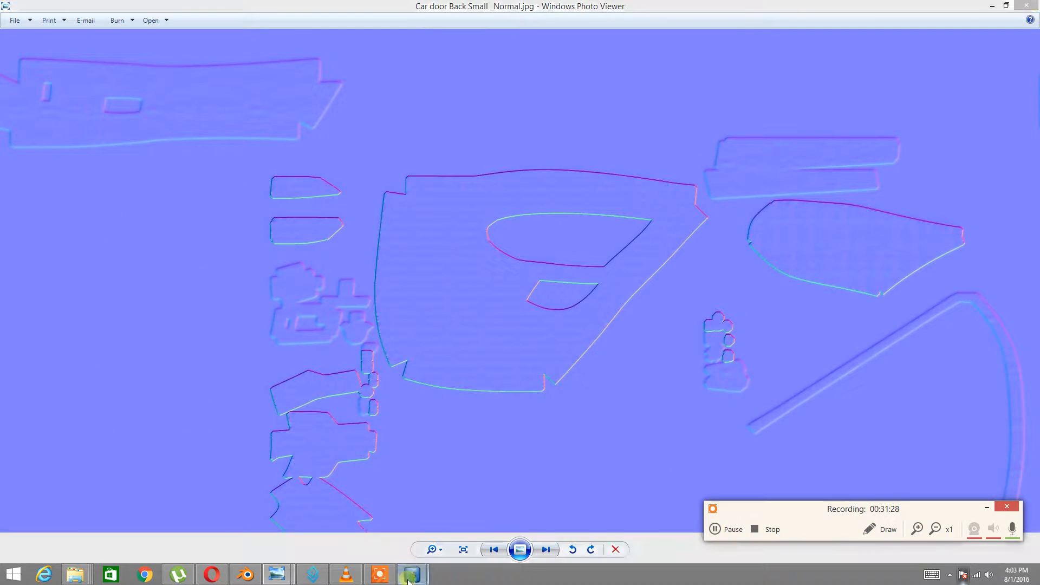
Return to Blender and orbit to face the door panel more head-on
{"action": "mouse_move", "coordinate": [412, 566]}
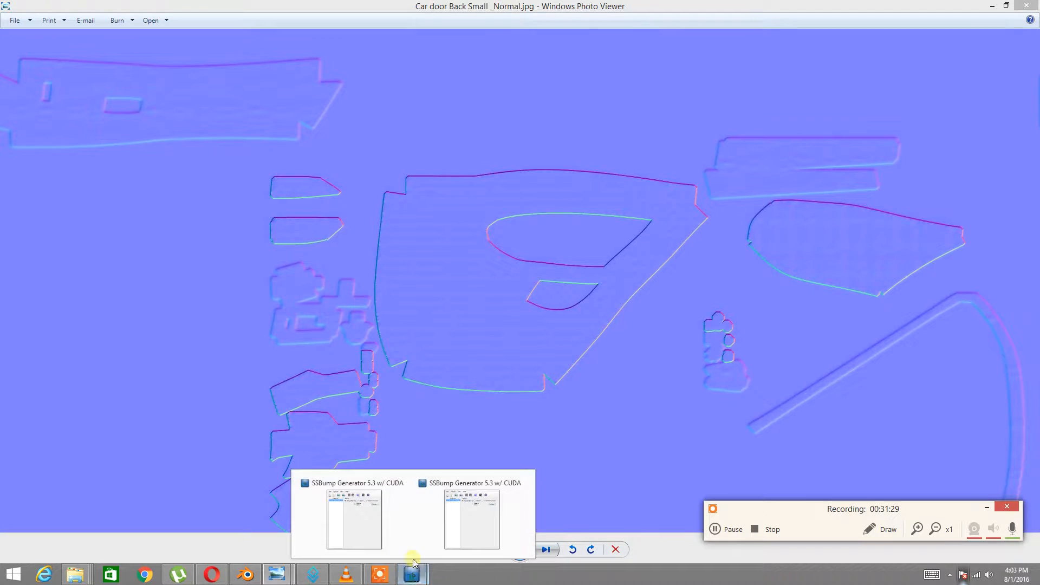
{"action": "left_click", "coordinate": [238, 581]}
{"action": "middle_click_drag", "start_coordinate": [594, 252], "coordinate": [541, 260]}
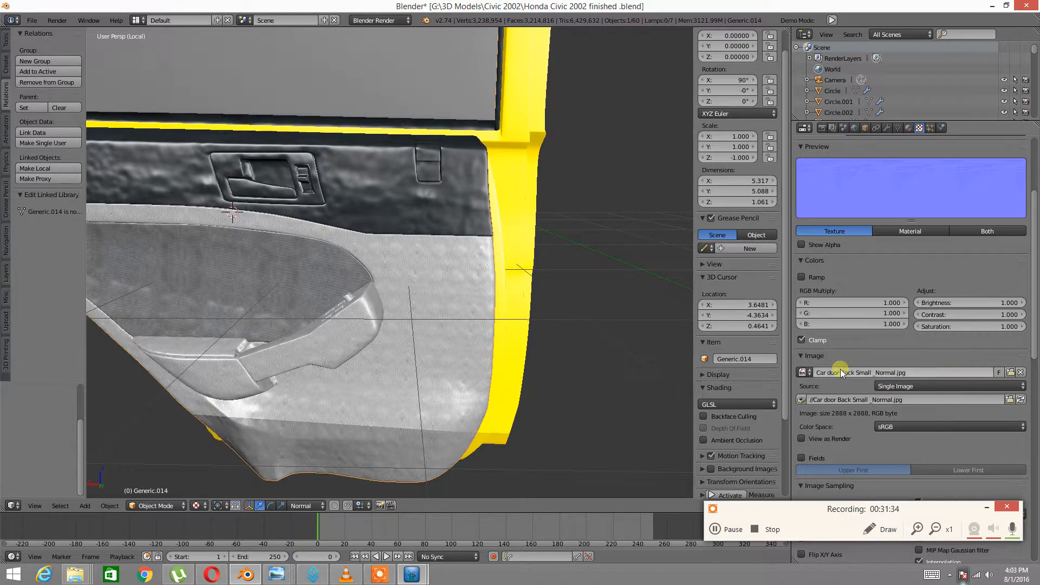
Load Car door Back Small _Normal.jpg into the door texture's Image panel
{"action": "left_click", "coordinate": [811, 371]}
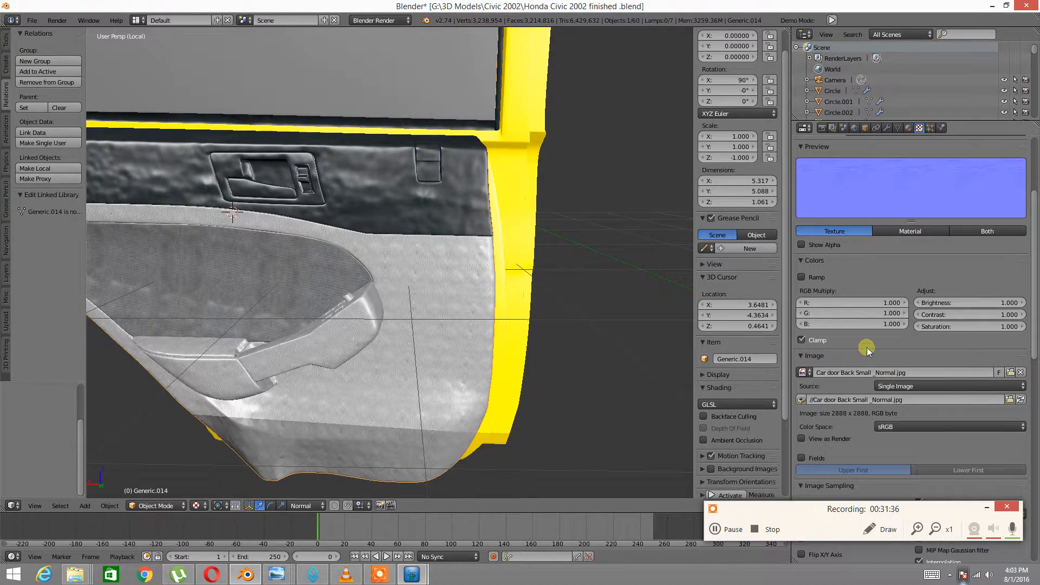
{"action": "left_click", "coordinate": [1008, 373]}
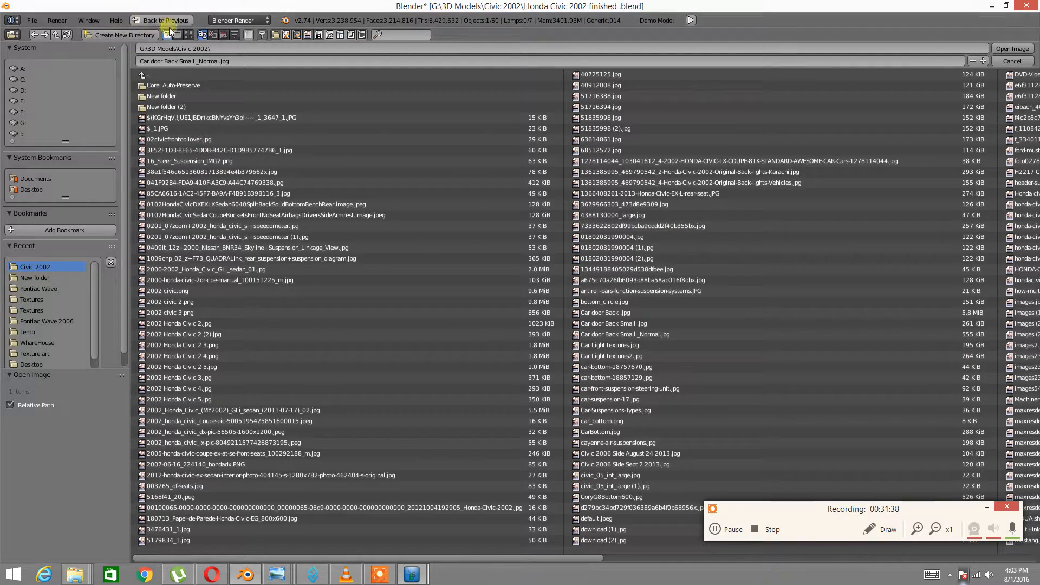
{"action": "left_click", "coordinate": [187, 35]}
{"action": "scroll", "coordinate": [432, 262], "scroll_direction": "down", "scroll_amount": 1}
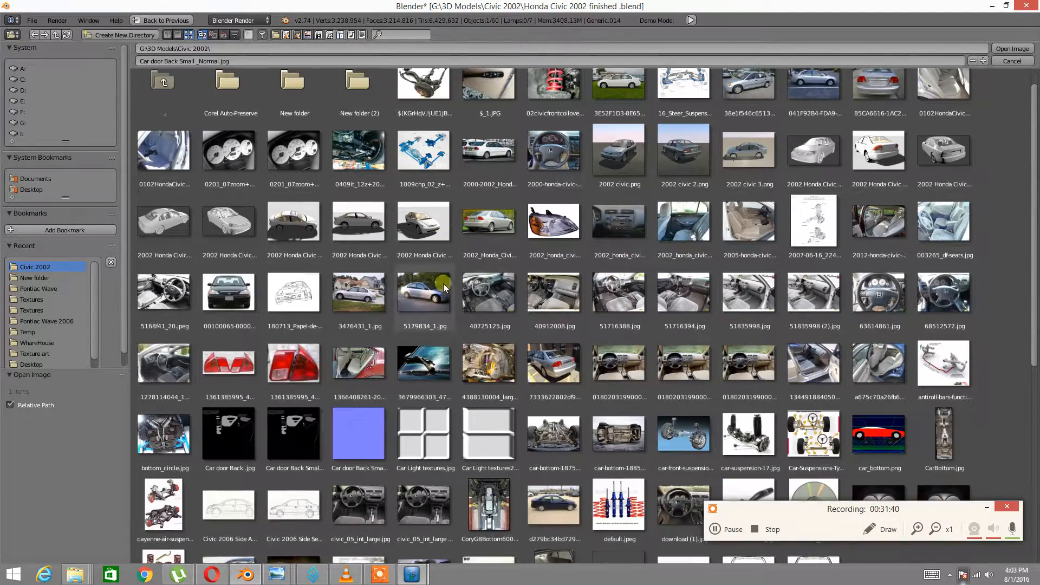
{"action": "double_click", "coordinate": [362, 447]}
Orbit and zoom around the door panel to inspect bump detail on the insert and armrest
{"action": "middle_click_drag", "start_coordinate": [502, 232], "coordinate": [468, 223]}
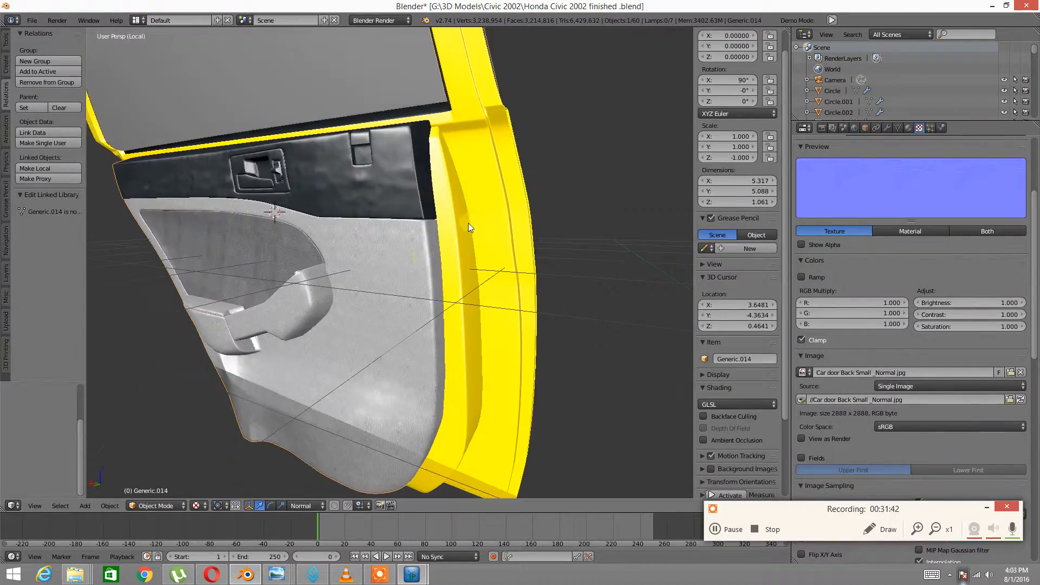
{"action": "scroll", "coordinate": [416, 261], "scroll_direction": "up", "scroll_amount": 3}
{"action": "middle_click_drag", "start_coordinate": [416, 261], "coordinate": [401, 238]}
{"action": "scroll", "coordinate": [331, 235], "scroll_direction": "down", "scroll_amount": 1}
{"action": "middle_click_drag", "start_coordinate": [331, 236], "coordinate": [392, 216]}
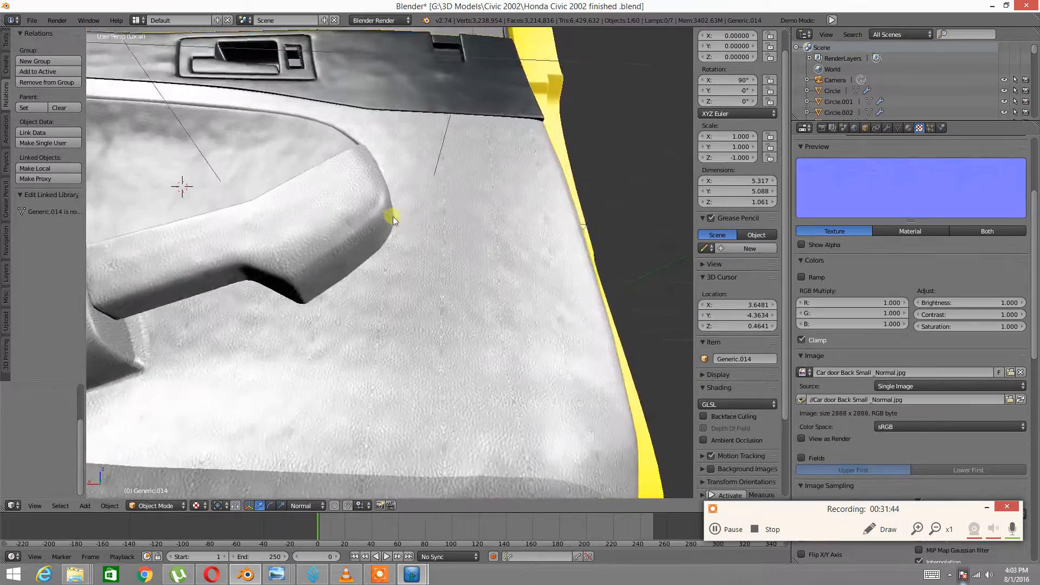
{"action": "scroll", "coordinate": [303, 228], "scroll_direction": "down", "scroll_amount": 1}
{"action": "middle_click_drag", "start_coordinate": [304, 231], "coordinate": [327, 274]}
{"action": "middle_click_drag", "start_coordinate": [421, 255], "coordinate": [460, 240]}
{"action": "scroll", "coordinate": [910, 336], "scroll_direction": "down", "scroll_amount": 2}
{"action": "scroll", "coordinate": [910, 335], "scroll_direction": "down", "scroll_amount": 20}
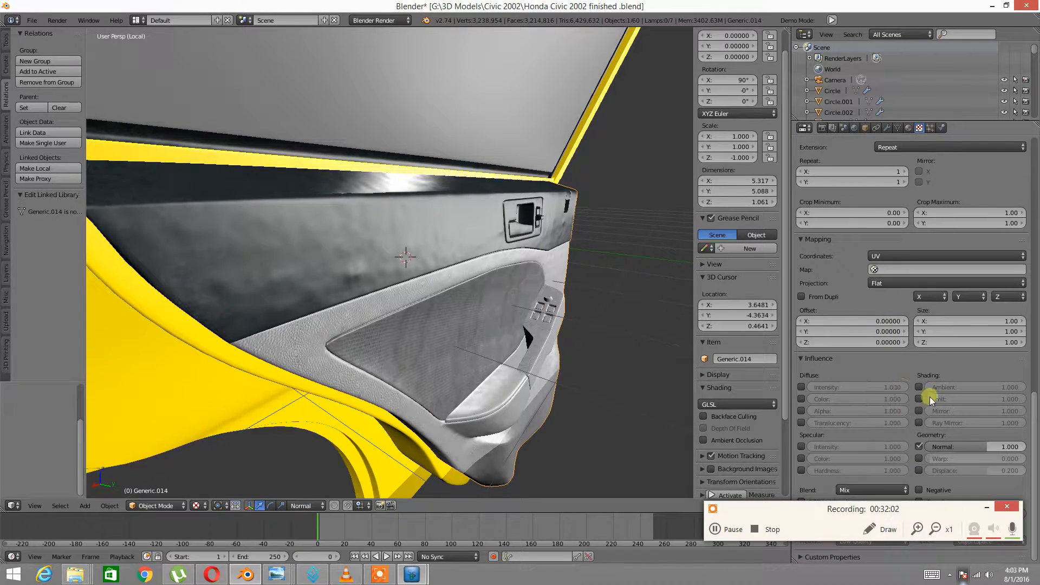
{"action": "middle_click_drag", "start_coordinate": [564, 344], "coordinate": [495, 332]}
{"action": "scroll", "coordinate": [495, 332], "scroll_direction": "up", "scroll_amount": 6}
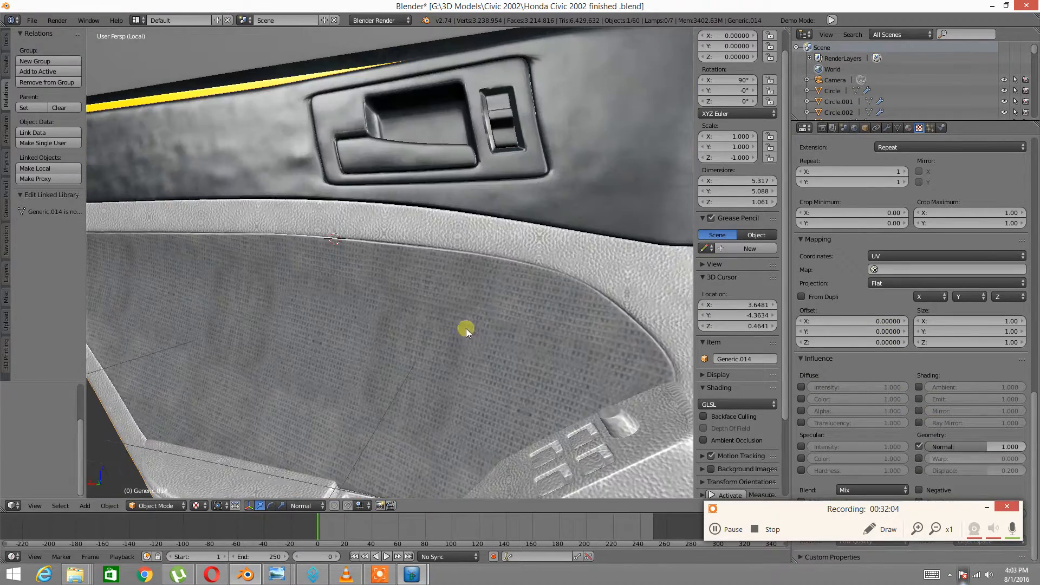
{"action": "scroll", "coordinate": [434, 300], "scroll_direction": "down", "scroll_amount": 5}
{"action": "scroll", "coordinate": [436, 293], "scroll_direction": "up", "scroll_amount": 3}
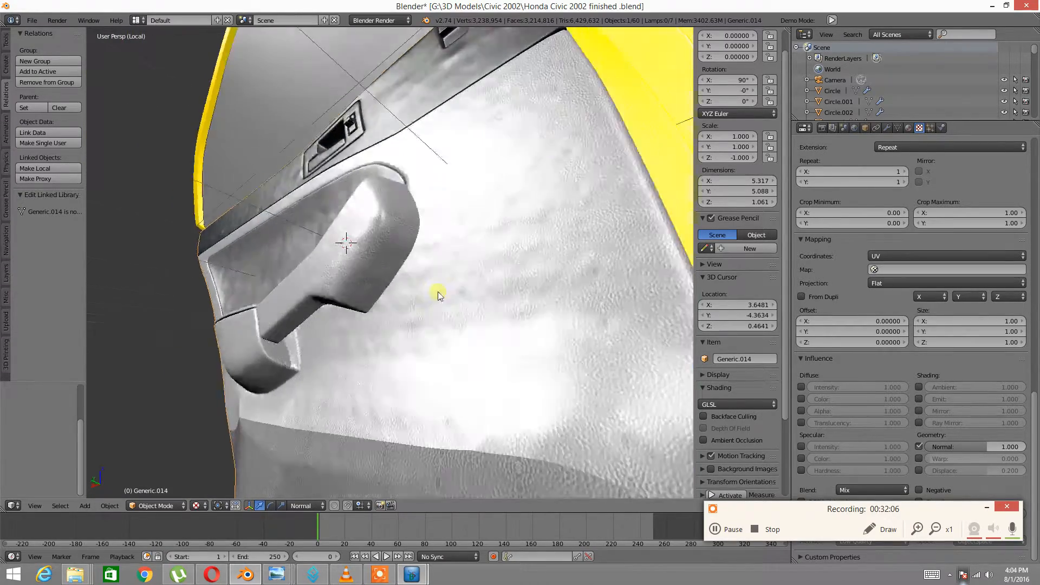
{"action": "middle_click_drag", "start_coordinate": [443, 275], "coordinate": [564, 238]}
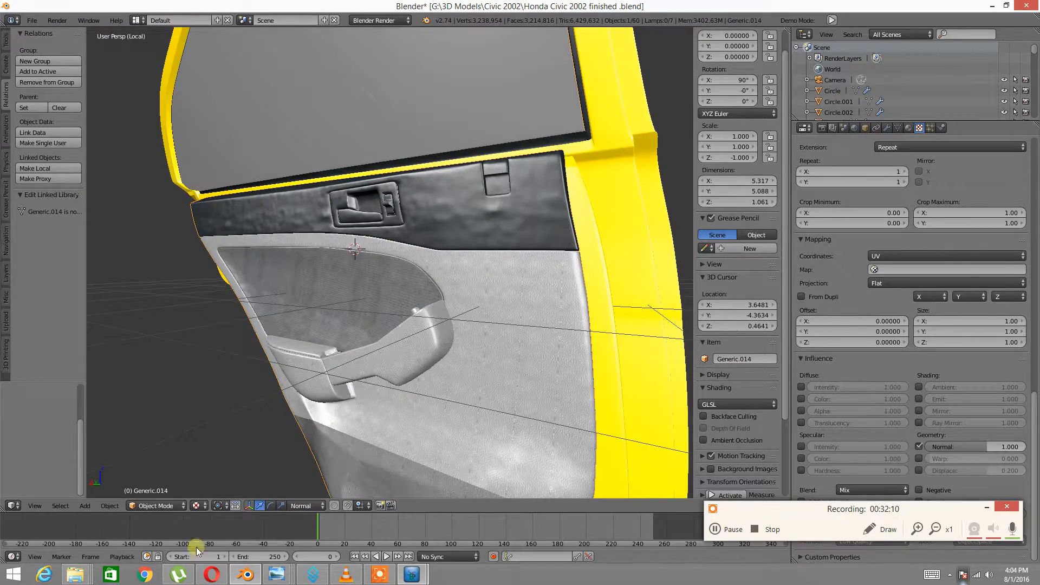
Show Car door Back .jpg in Photo Viewer, then pan and zoom over its fabric grain
{"action": "mouse_move", "coordinate": [277, 578]}
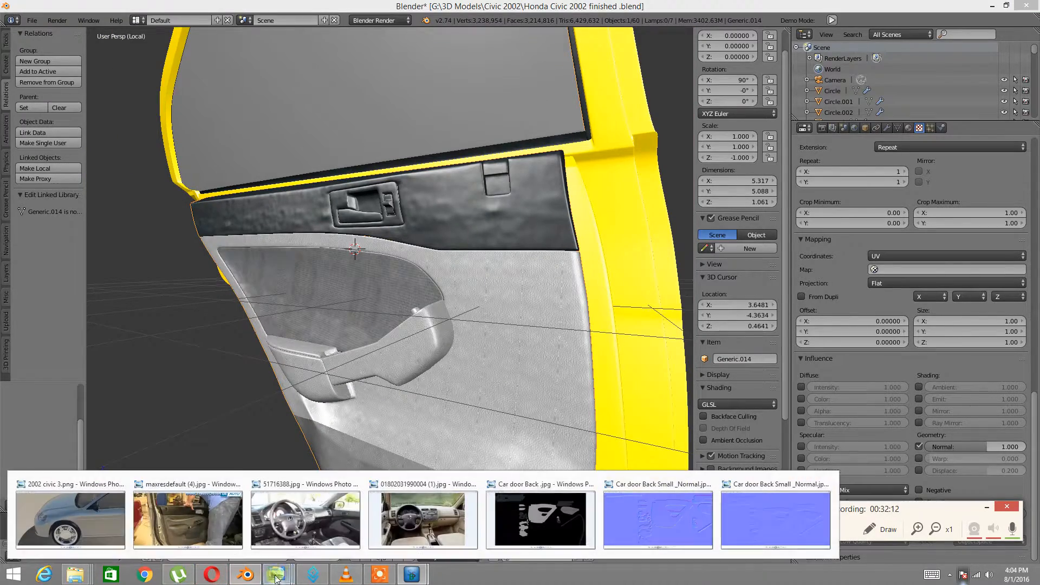
{"action": "left_click", "coordinate": [484, 519]}
{"action": "scroll", "coordinate": [563, 412], "scroll_direction": "down", "scroll_amount": 2}
{"action": "scroll", "coordinate": [445, 363], "scroll_direction": "up", "scroll_amount": 2}
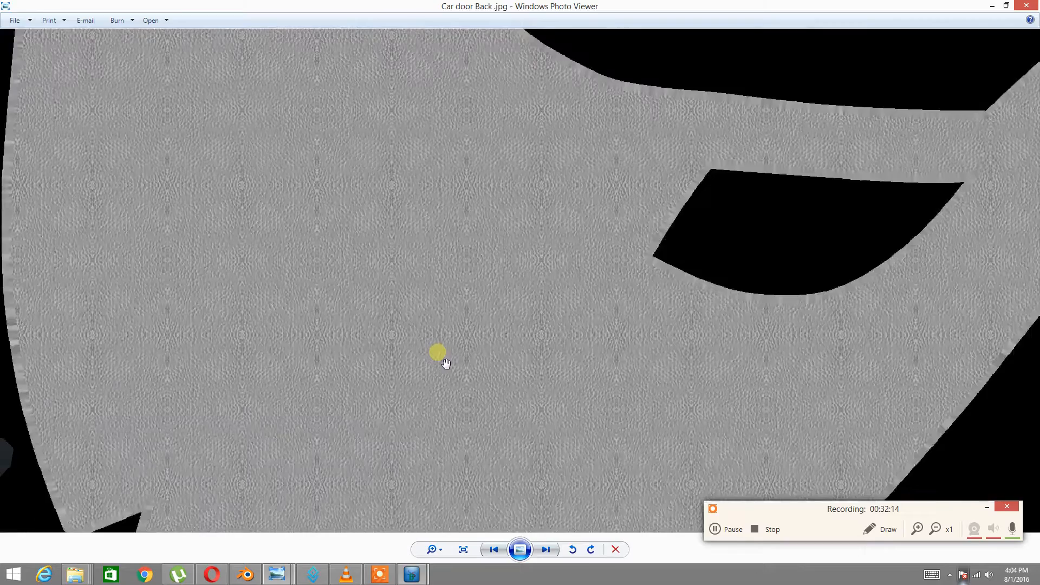
{"action": "left_click_drag", "start_coordinate": [497, 302], "coordinate": [502, 399]}
{"action": "scroll", "coordinate": [498, 333], "scroll_direction": "up", "scroll_amount": 3}
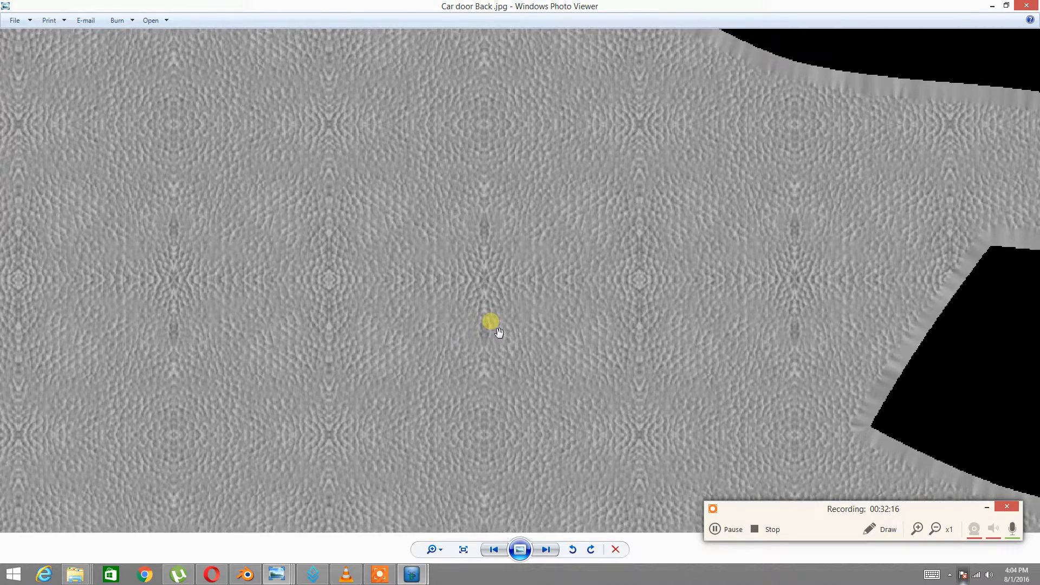
{"action": "scroll", "coordinate": [499, 332], "scroll_direction": "down", "scroll_amount": 5}
{"action": "scroll", "coordinate": [501, 337], "scroll_direction": "up", "scroll_amount": 5}
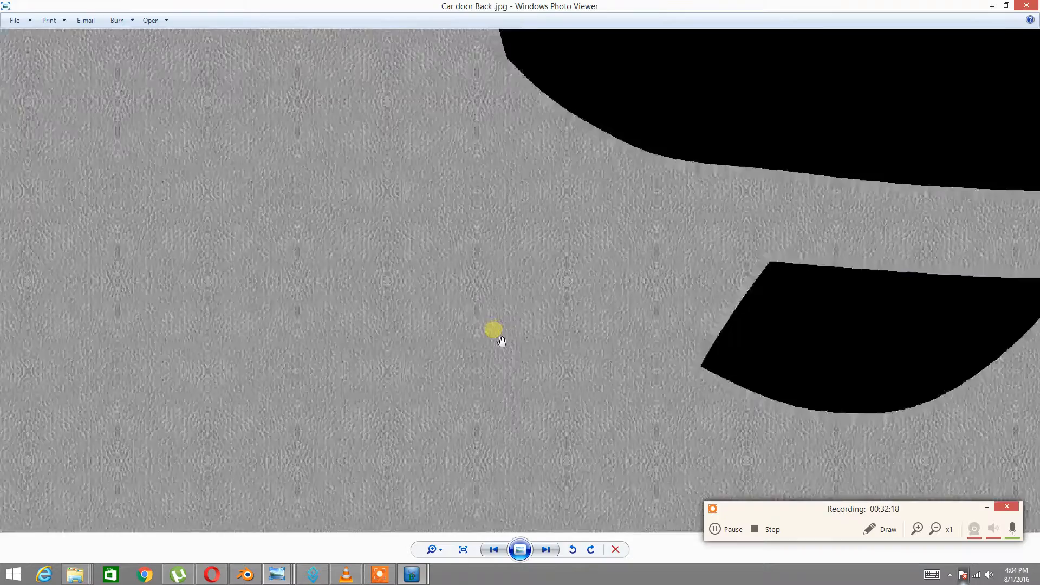
{"action": "scroll", "coordinate": [501, 341], "scroll_direction": "up", "scroll_amount": 3}
{"action": "scroll", "coordinate": [504, 347], "scroll_direction": "down", "scroll_amount": 4}
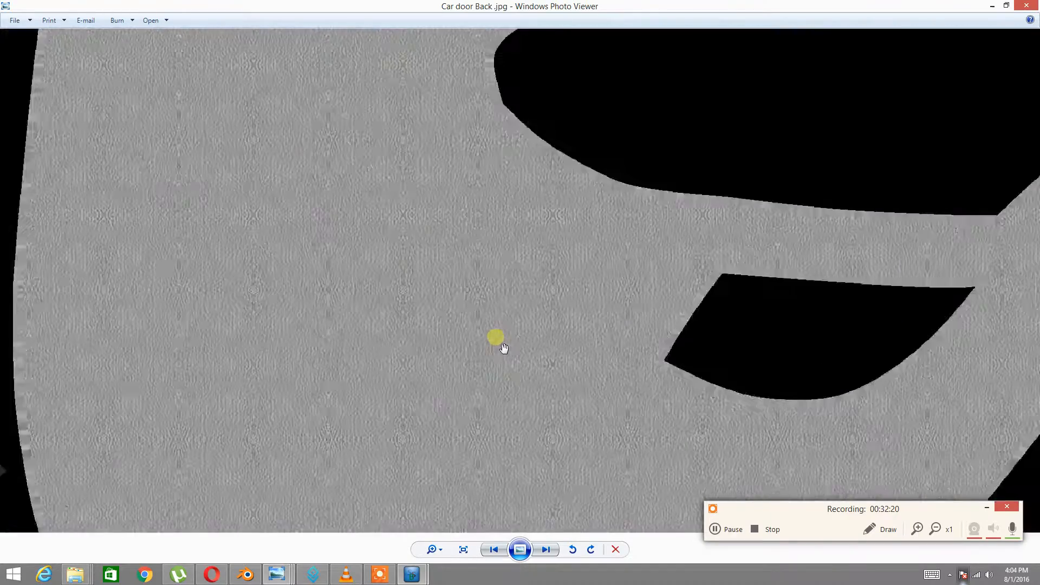
{"action": "scroll", "coordinate": [504, 348], "scroll_direction": "down", "scroll_amount": 5}
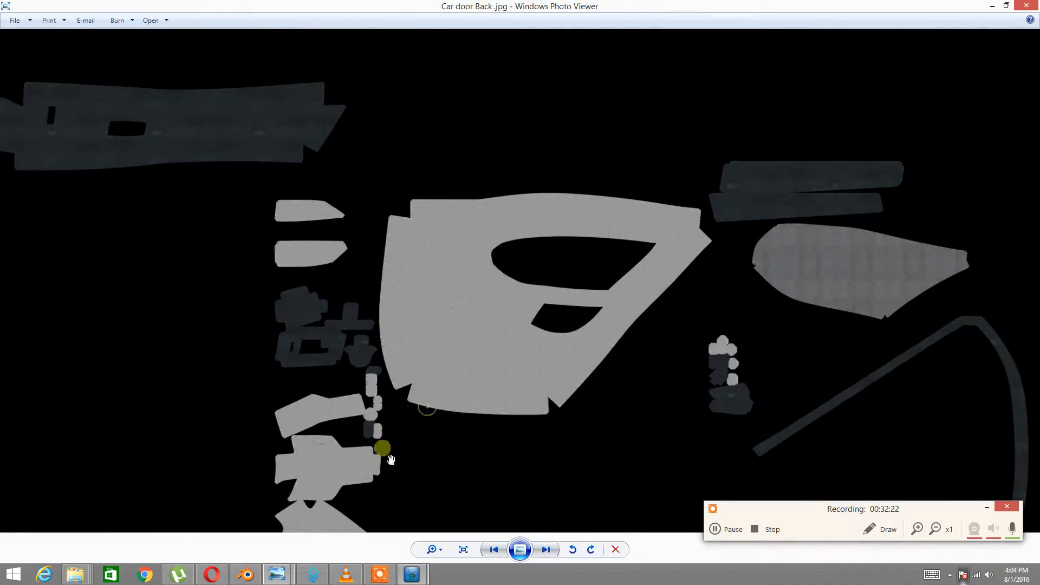
Return to Blender and orbit around the door trim to inspect the normal-mapped surface
{"action": "left_click", "coordinate": [245, 574]}
{"action": "scroll", "coordinate": [678, 278], "scroll_direction": "up", "scroll_amount": 5}
{"action": "middle_click_drag", "start_coordinate": [497, 332], "coordinate": [455, 325]}
{"action": "scroll", "coordinate": [495, 319], "scroll_direction": "down", "scroll_amount": 4}
{"action": "scroll", "coordinate": [522, 311], "scroll_direction": "up", "scroll_amount": 4}
{"action": "middle_click_drag", "start_coordinate": [522, 311], "coordinate": [483, 274]}
{"action": "scroll", "coordinate": [485, 286], "scroll_direction": "down", "scroll_amount": 3}
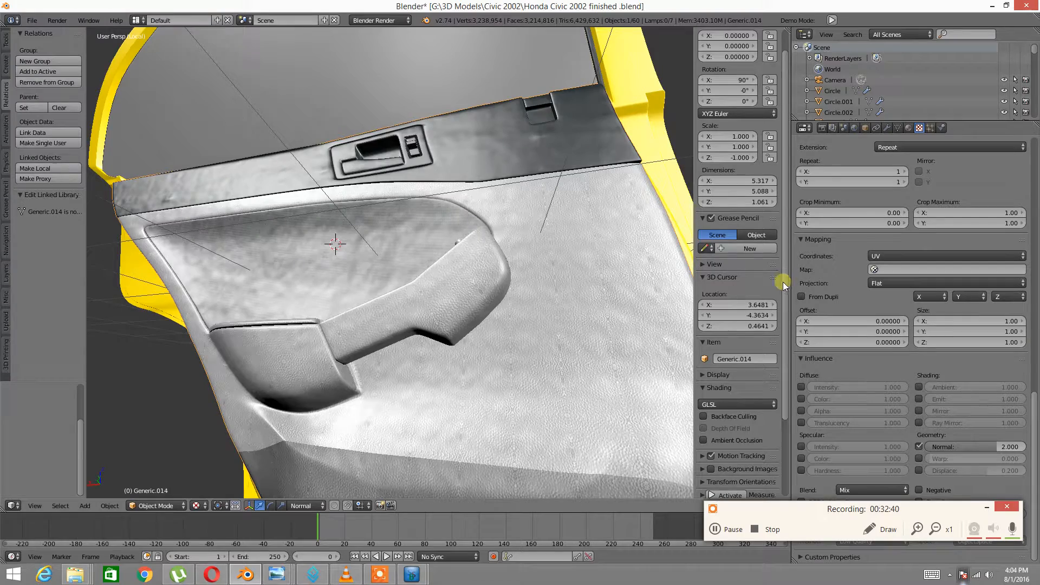
{"action": "middle_click_drag", "start_coordinate": [623, 265], "coordinate": [506, 281]}
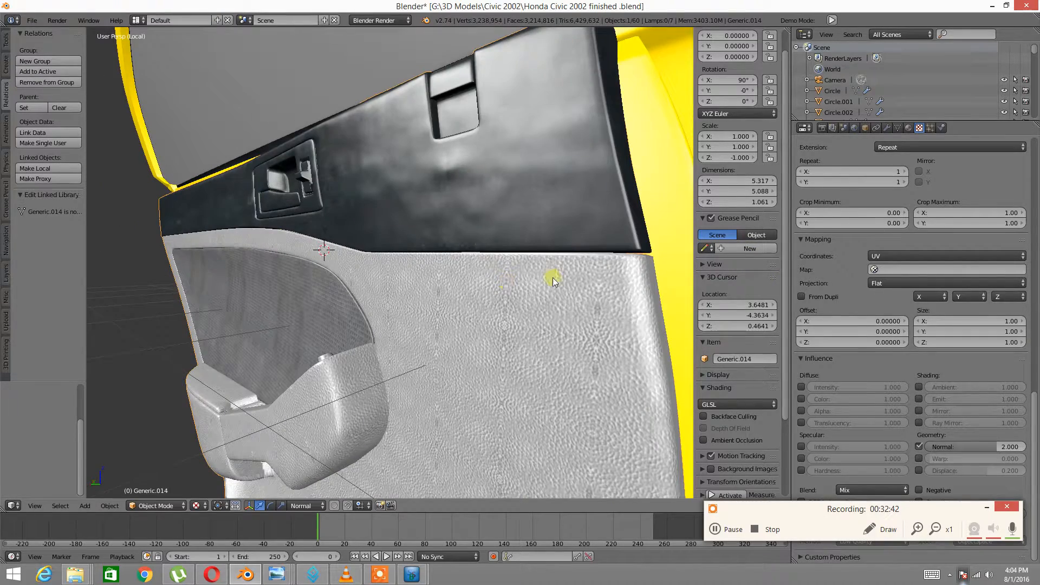
{"action": "scroll", "coordinate": [849, 322], "scroll_direction": "up", "scroll_amount": 3}
{"action": "scroll", "coordinate": [849, 323], "scroll_direction": "up", "scroll_amount": 15}
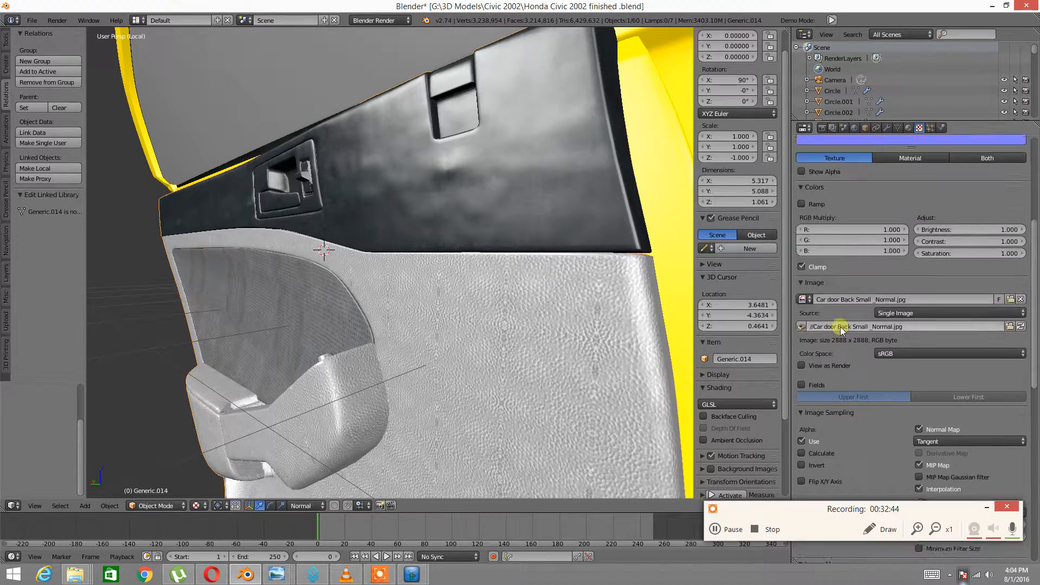
{"action": "scroll", "coordinate": [840, 308], "scroll_direction": "up", "scroll_amount": 2}
With Normal influence at 1.000, orbit the door to side and edge views
{"action": "left_click_drag", "start_coordinate": [1034, 212], "coordinate": [1035, 498]}
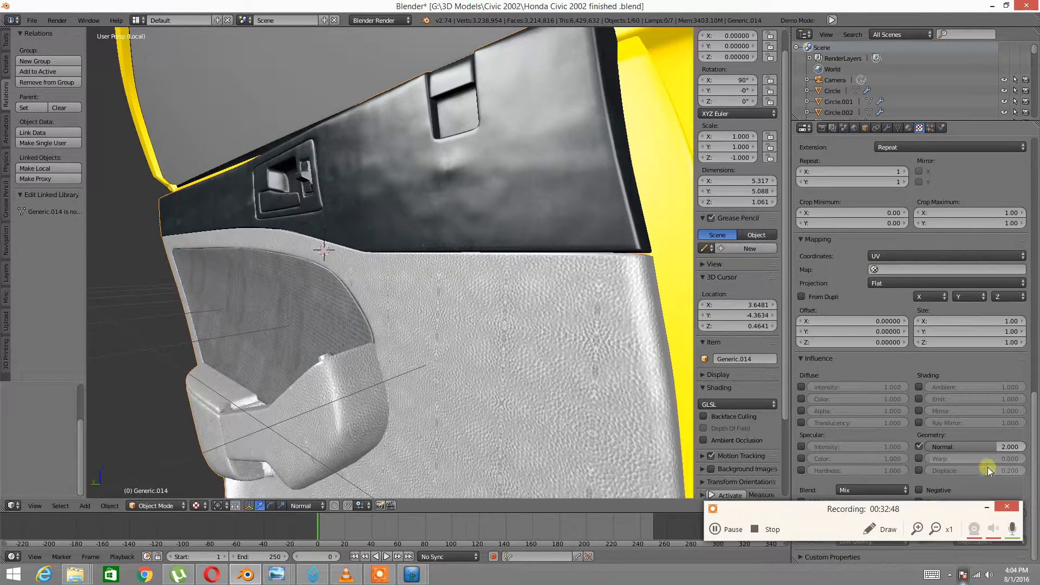
{"action": "middle_click_drag", "start_coordinate": [622, 325], "coordinate": [540, 292]}
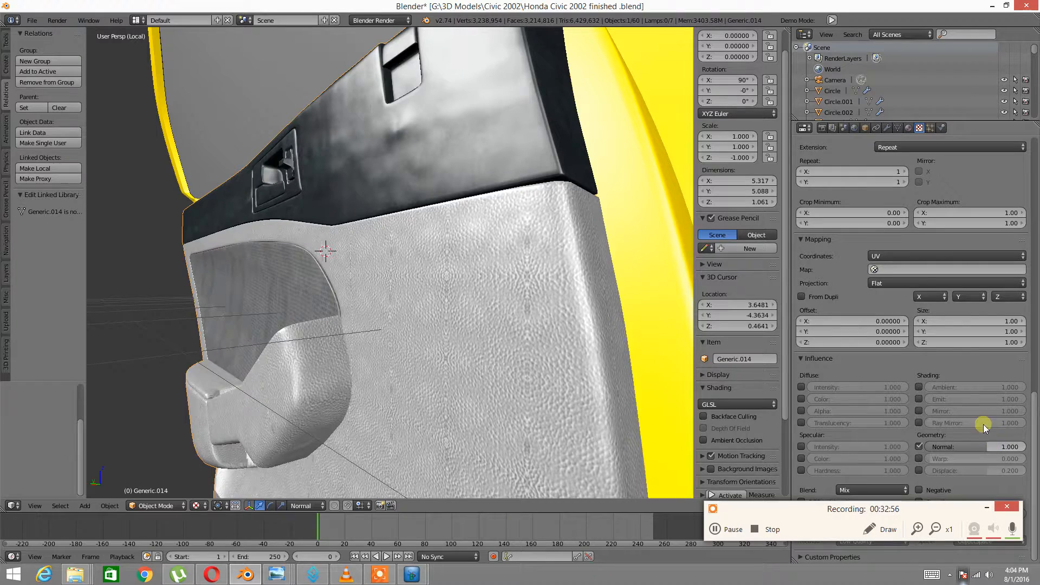
{"action": "scroll", "coordinate": [934, 297], "scroll_direction": "up", "scroll_amount": 7}
{"action": "scroll", "coordinate": [935, 298], "scroll_direction": "up", "scroll_amount": 10}
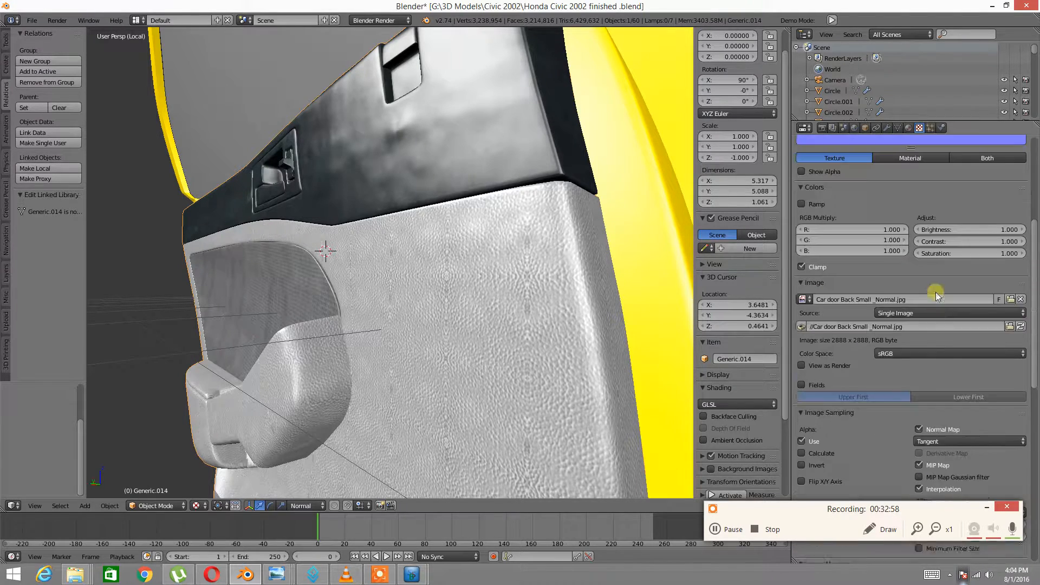
{"action": "scroll", "coordinate": [302, 89], "scroll_direction": "down", "scroll_amount": 5}
{"action": "middle_click_drag", "start_coordinate": [288, 115], "coordinate": [489, 206]}
{"action": "scroll", "coordinate": [429, 246], "scroll_direction": "up", "scroll_amount": 4}
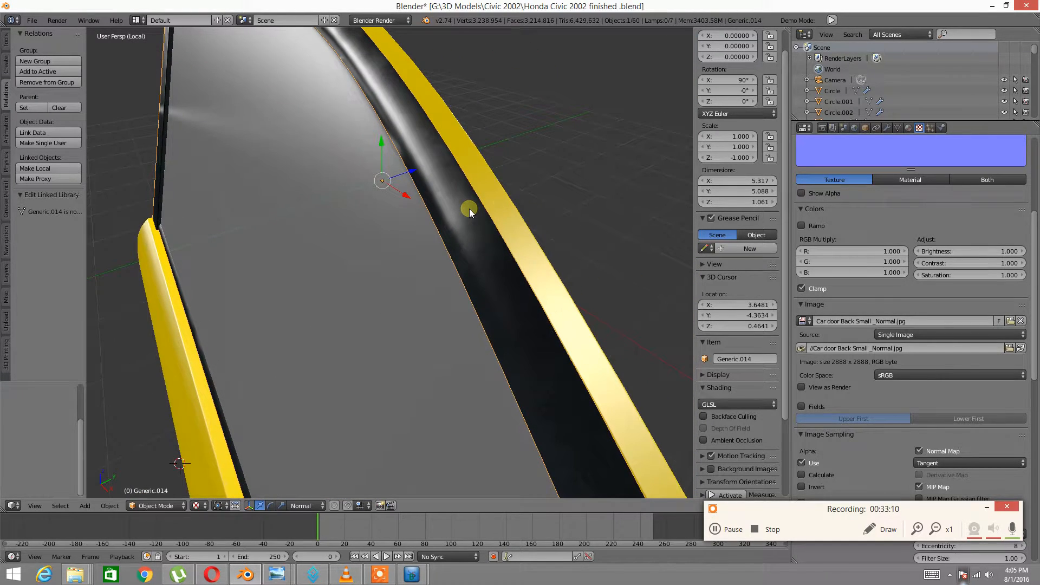
{"action": "scroll", "coordinate": [469, 209], "scroll_direction": "down", "scroll_amount": 5}
{"action": "middle_click_drag", "start_coordinate": [473, 255], "coordinate": [431, 205]}
{"action": "scroll", "coordinate": [915, 276], "scroll_direction": "up", "scroll_amount": 7}
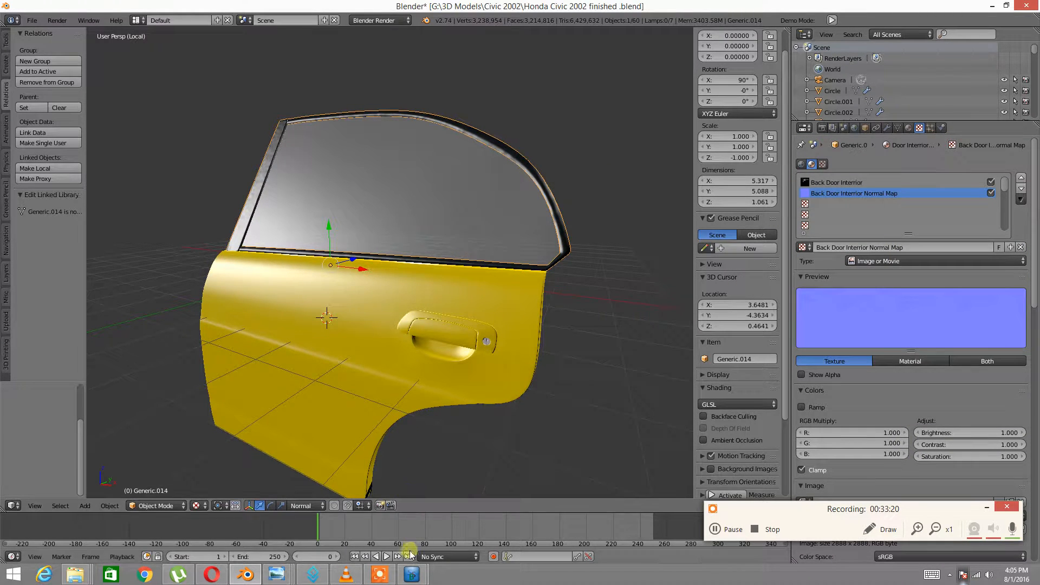
Change the SSBump layer's blend mode from Additive to Normal and confirm
{"action": "mouse_move", "coordinate": [404, 575]}
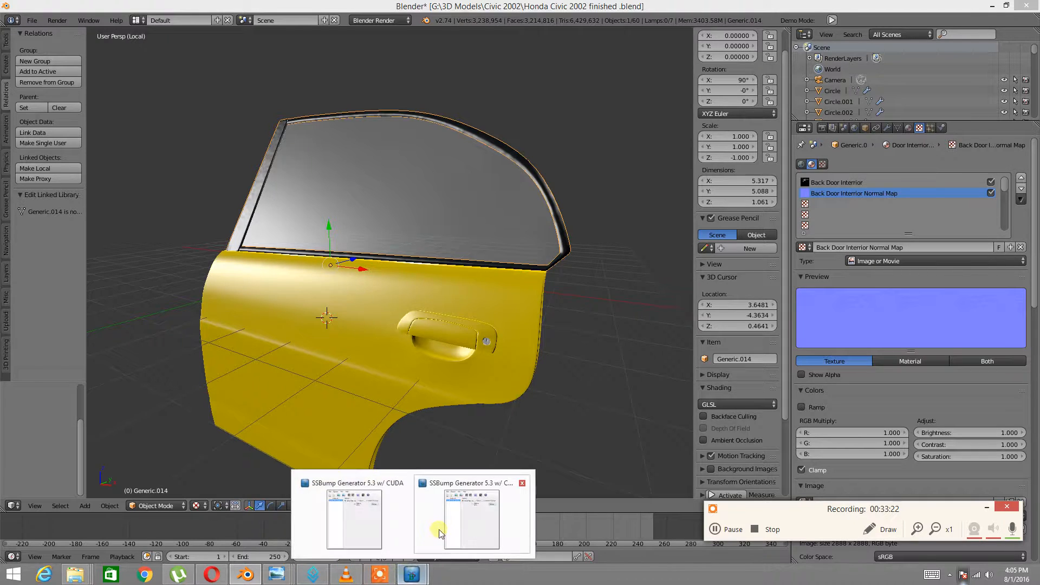
{"action": "left_click", "coordinate": [461, 521]}
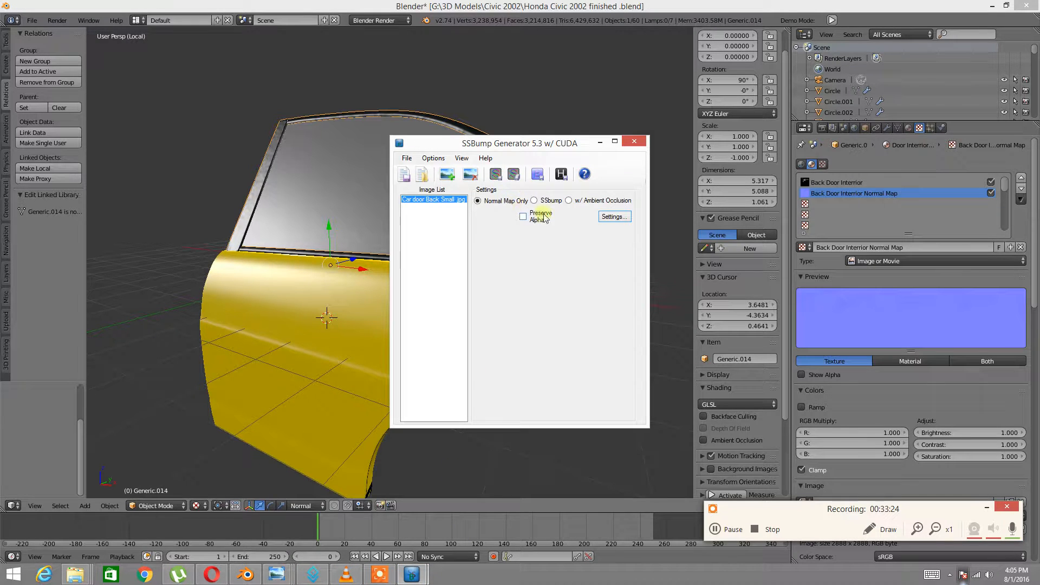
{"action": "left_click", "coordinate": [612, 217]}
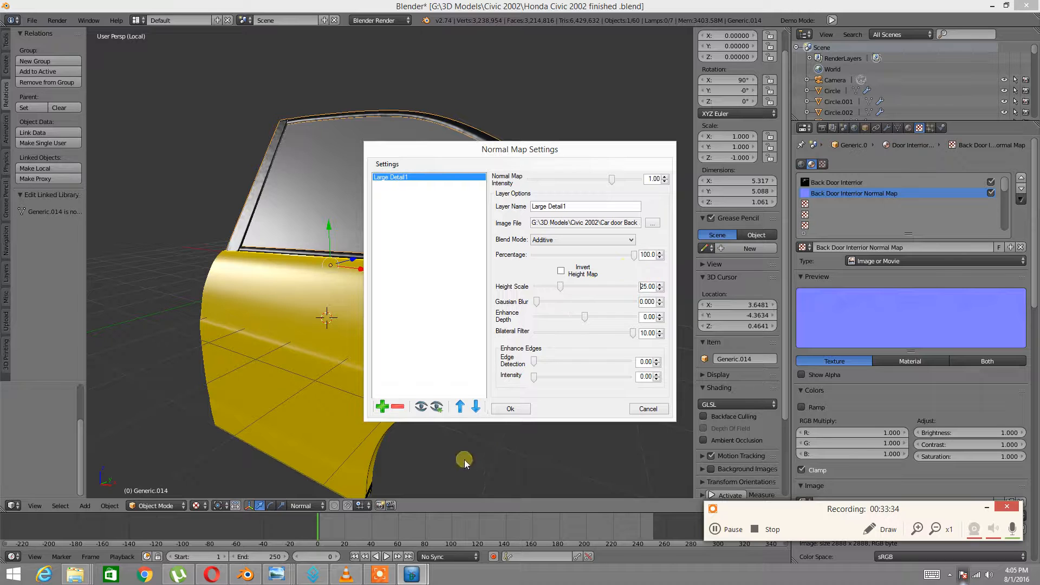
{"action": "left_click", "coordinate": [623, 240]}
{"action": "left_click", "coordinate": [566, 255]}
{"action": "left_click", "coordinate": [511, 409]}
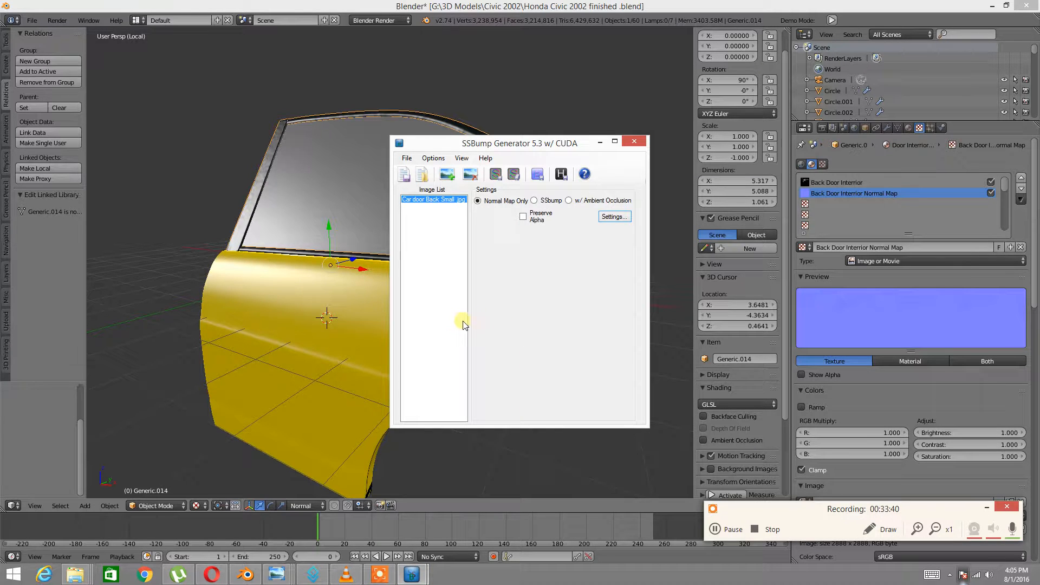
Reopen the normal map settings, then go back to Blender's image file browser
{"action": "left_click", "coordinate": [612, 216]}
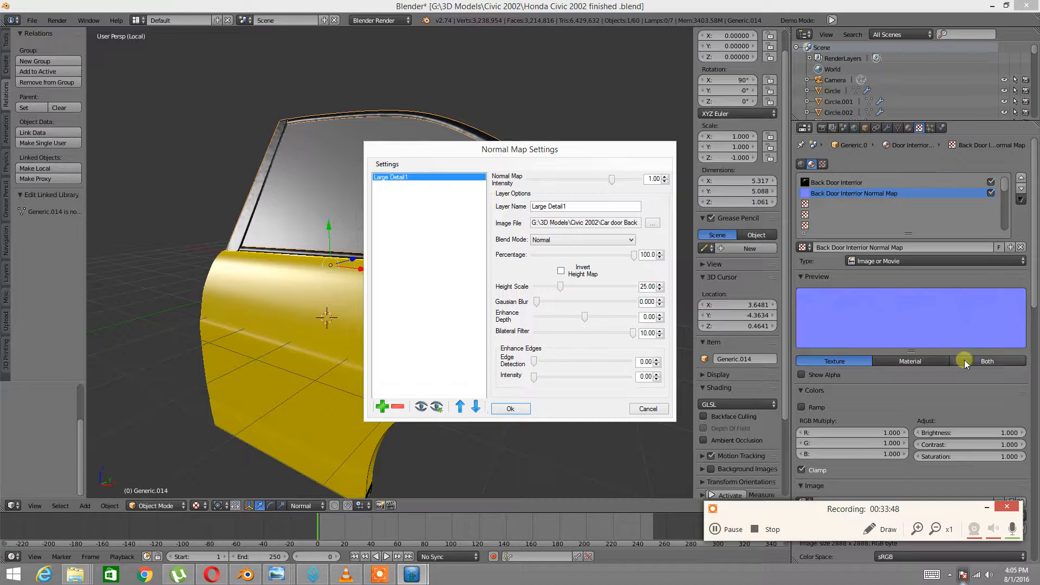
{"action": "left_click", "coordinate": [978, 389]}
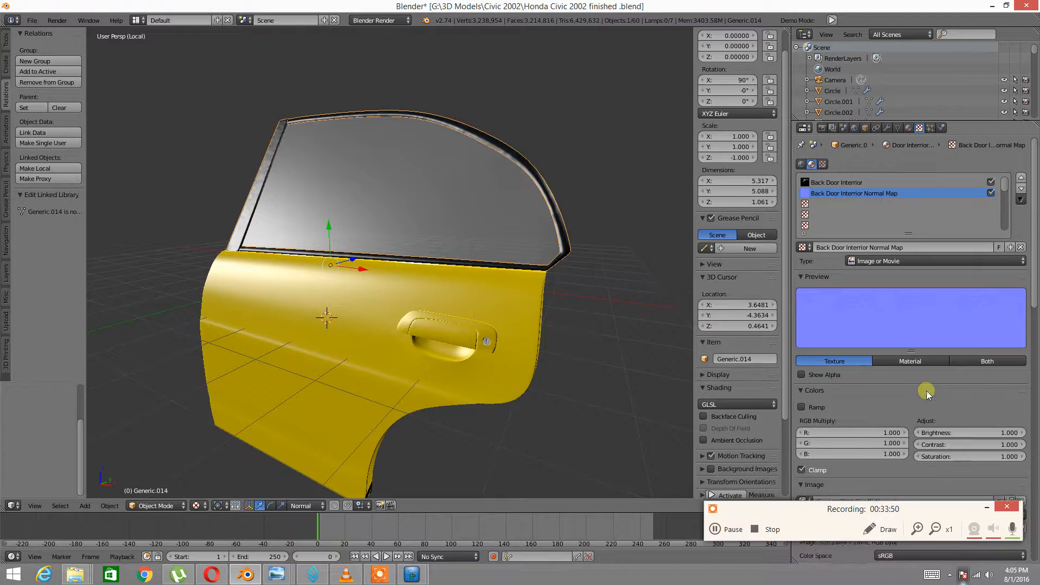
{"action": "scroll", "coordinate": [931, 388], "scroll_direction": "down", "scroll_amount": 4}
{"action": "scroll", "coordinate": [931, 388], "scroll_direction": "down", "scroll_amount": 5}
Reload Car door Back Small _Normal.jpg from the thumbnail view into the Back Door Interior Normal Map texture
{"action": "left_click", "coordinate": [1006, 329]}
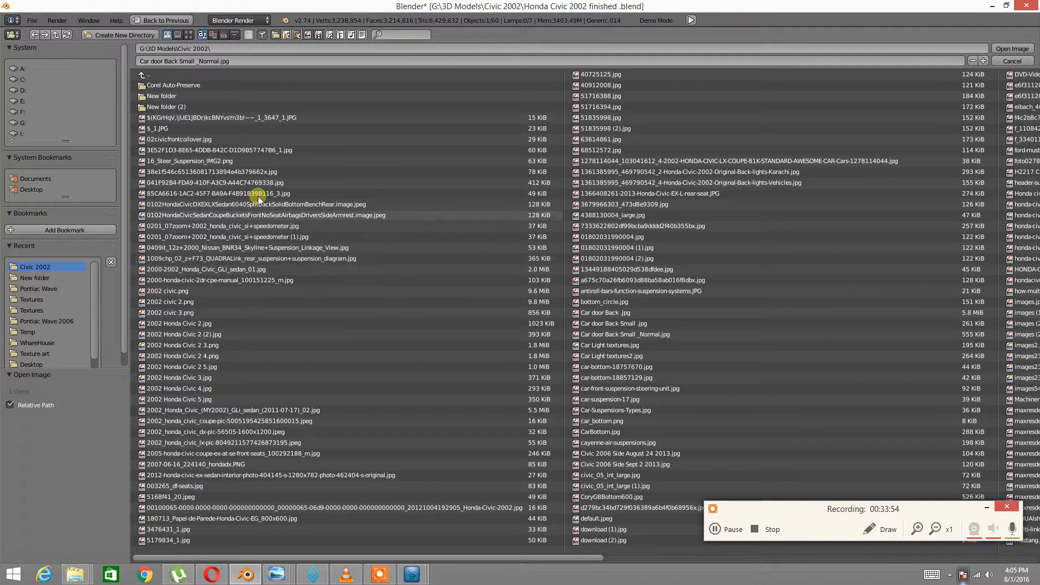
{"action": "left_click", "coordinate": [188, 34]}
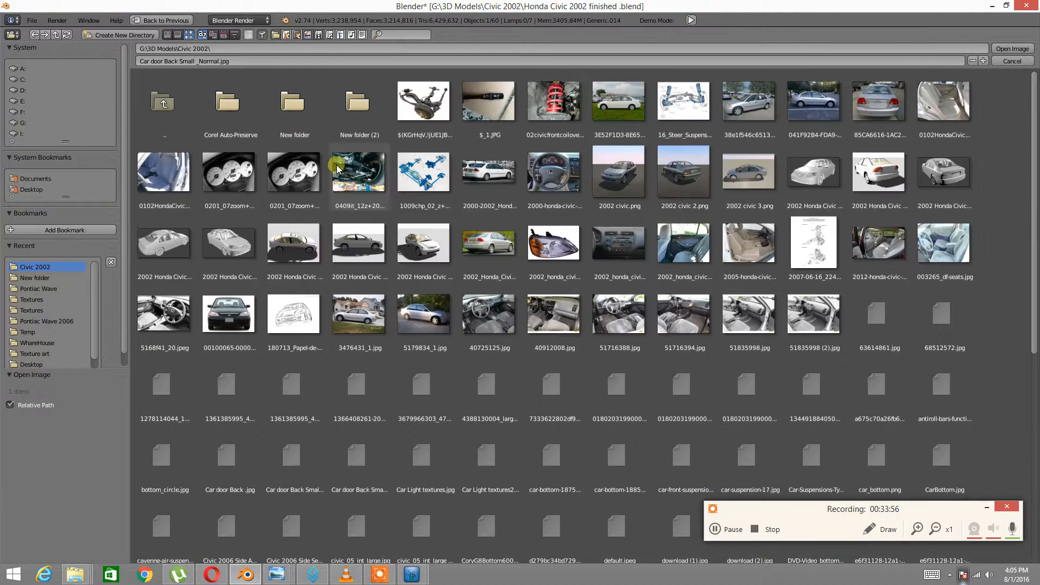
{"action": "scroll", "coordinate": [338, 267], "scroll_direction": "down", "scroll_amount": 2}
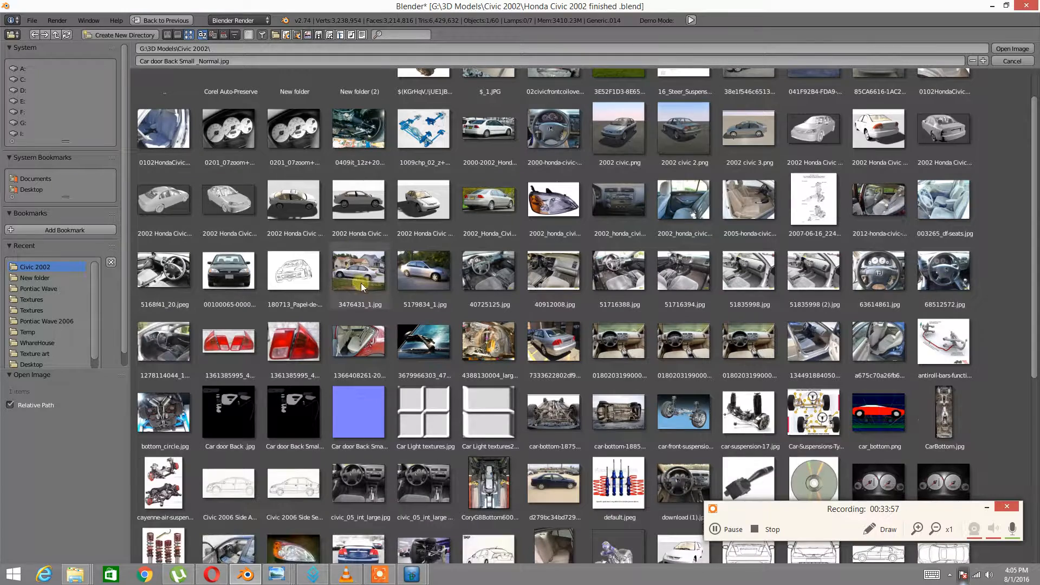
{"action": "double_click", "coordinate": [355, 402]}
{"action": "scroll", "coordinate": [866, 227], "scroll_direction": "up", "scroll_amount": 6}
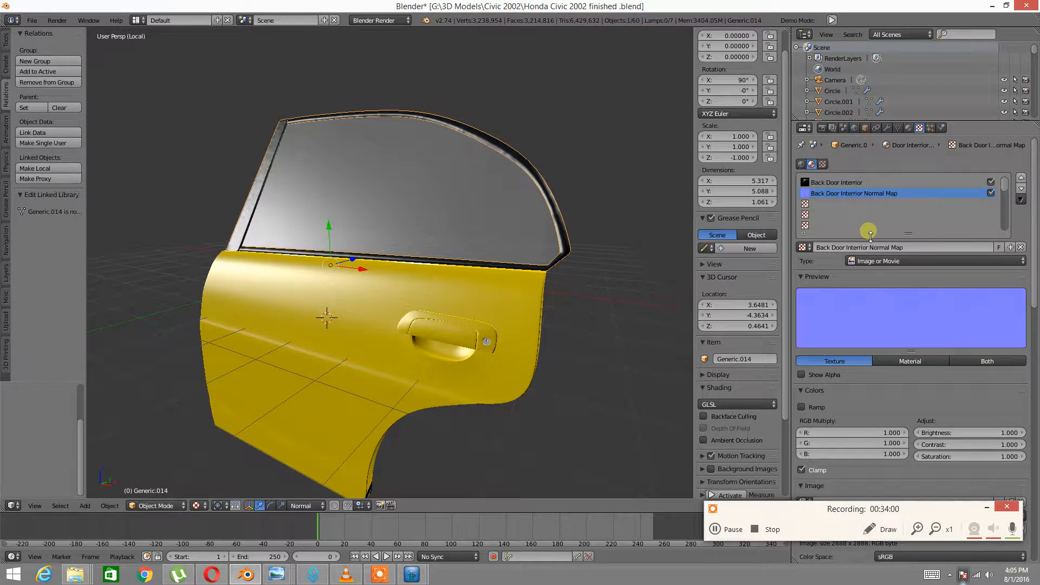
Orbit the view and switch the door into Edit Mode
{"action": "scroll", "coordinate": [828, 331], "scroll_direction": "down", "scroll_amount": 6}
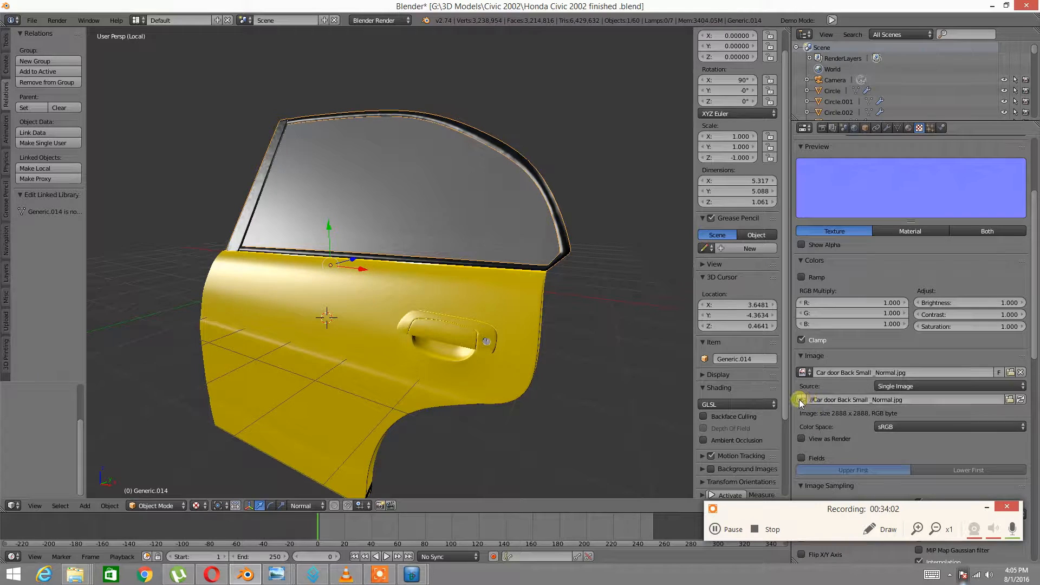
{"action": "scroll", "coordinate": [825, 317], "scroll_direction": "up", "scroll_amount": 6}
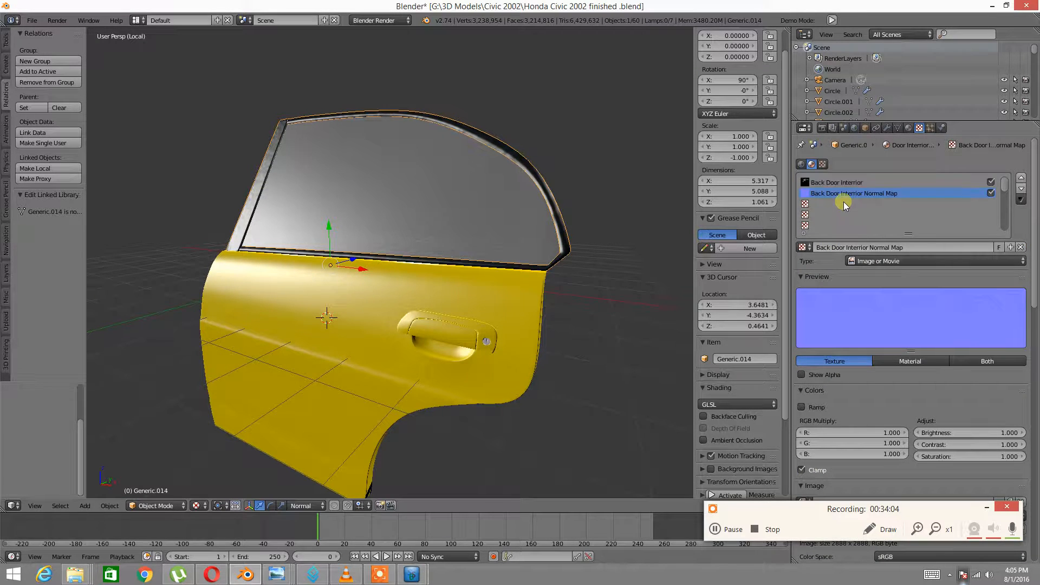
{"action": "scroll", "coordinate": [869, 251], "scroll_direction": "down", "scroll_amount": 12}
{"action": "middle_click_drag", "start_coordinate": [639, 296], "coordinate": [433, 280]}
{"action": "key", "text": "Tab"}
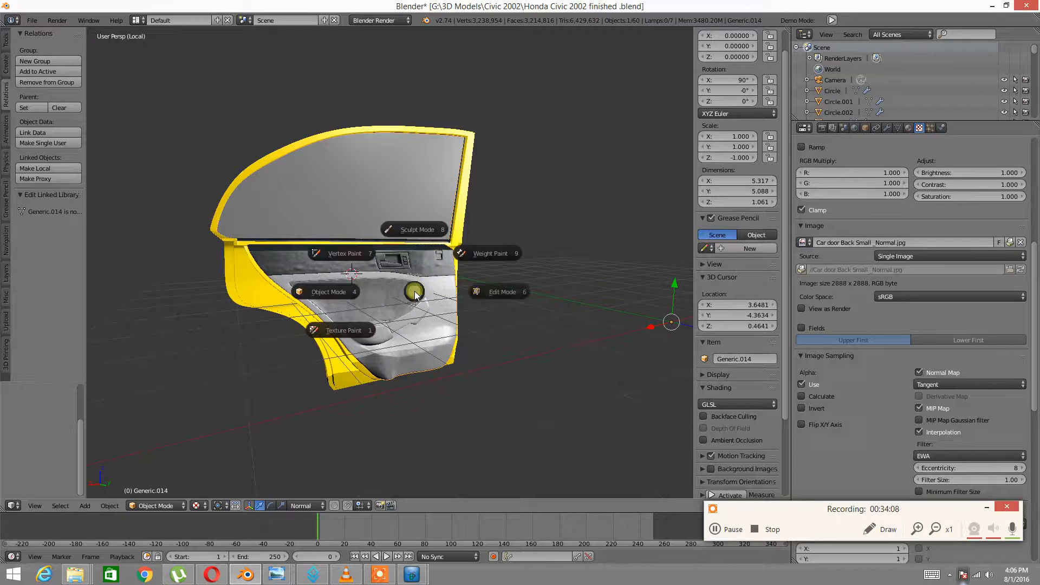
{"action": "left_click", "coordinate": [498, 290]}
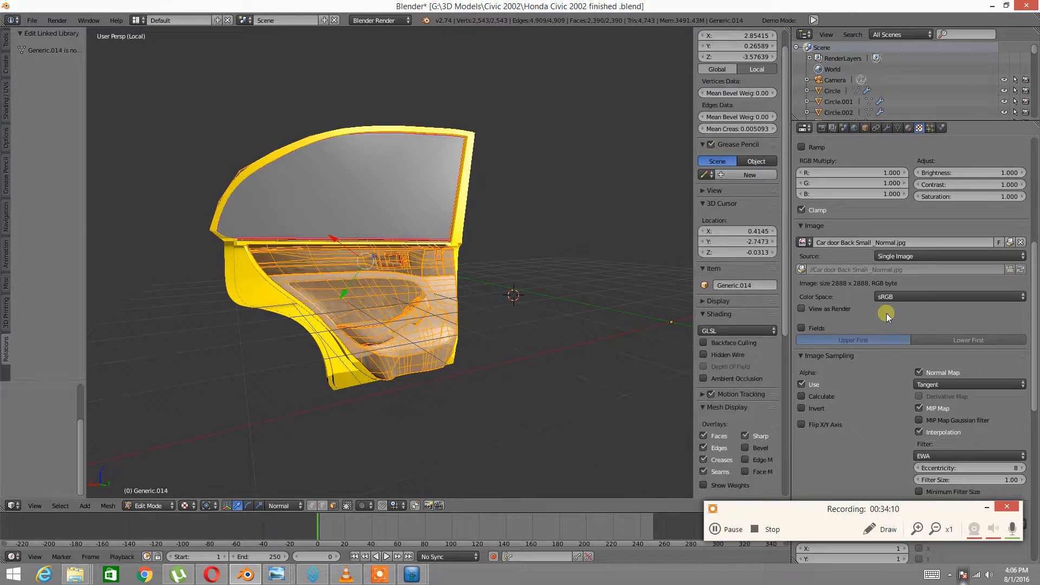
Assign the Door Interior Back material to the door faces and return to Object Mode
{"action": "scroll", "coordinate": [923, 303], "scroll_direction": "down", "scroll_amount": 15}
{"action": "scroll", "coordinate": [910, 326], "scroll_direction": "up", "scroll_amount": 15}
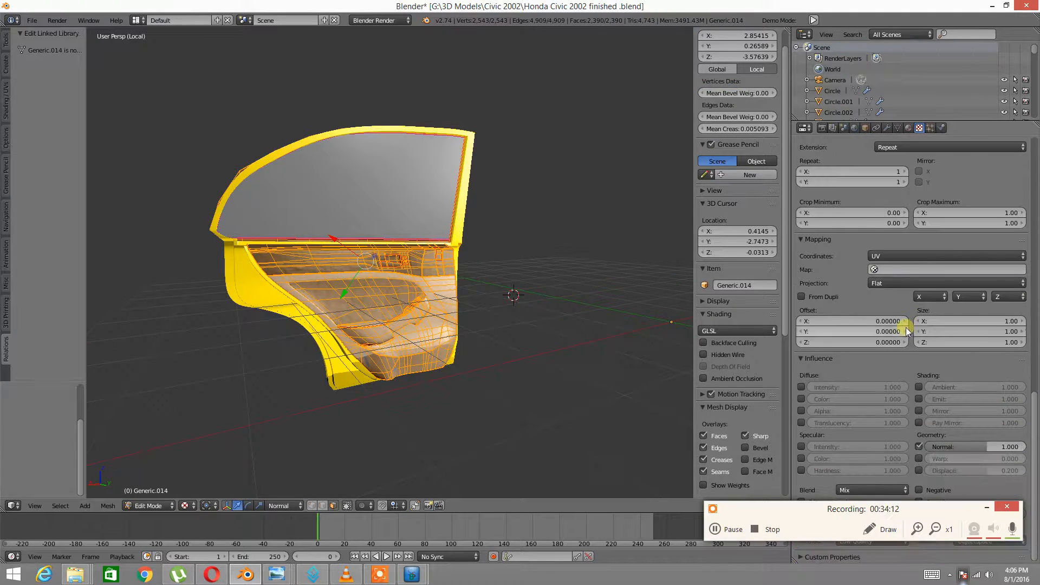
{"action": "scroll", "coordinate": [909, 315], "scroll_direction": "down", "scroll_amount": 13}
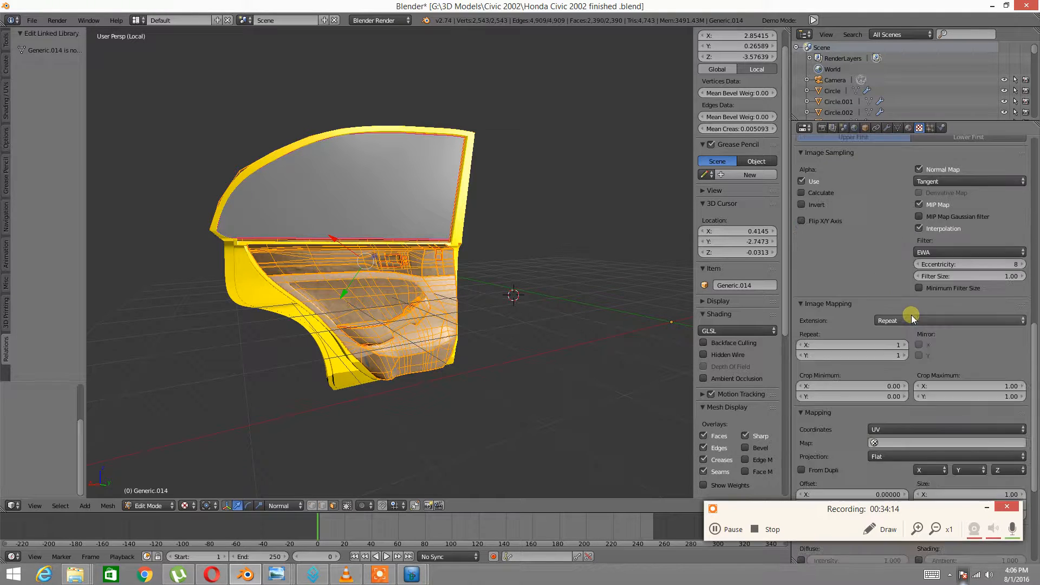
{"action": "scroll", "coordinate": [912, 314], "scroll_direction": "up", "scroll_amount": 20}
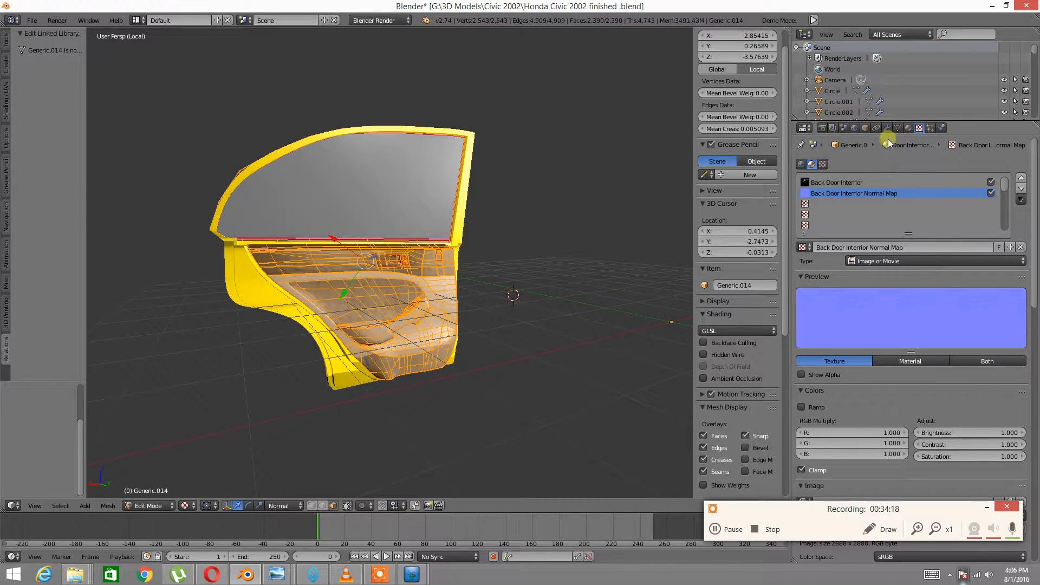
{"action": "left_click", "coordinate": [909, 128]}
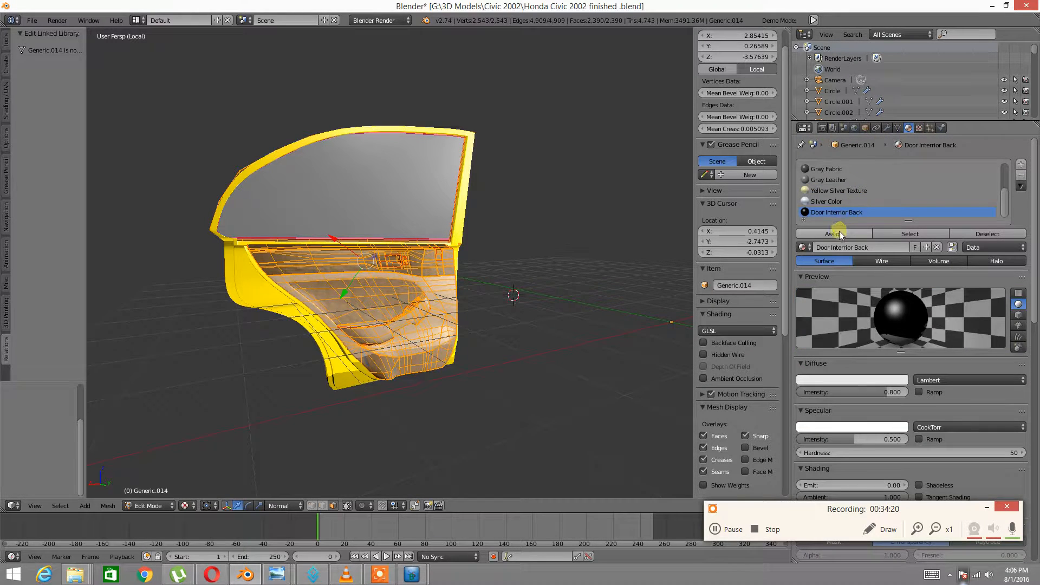
{"action": "left_click", "coordinate": [824, 236]}
{"action": "scroll", "coordinate": [359, 264], "scroll_direction": "up", "scroll_amount": 5}
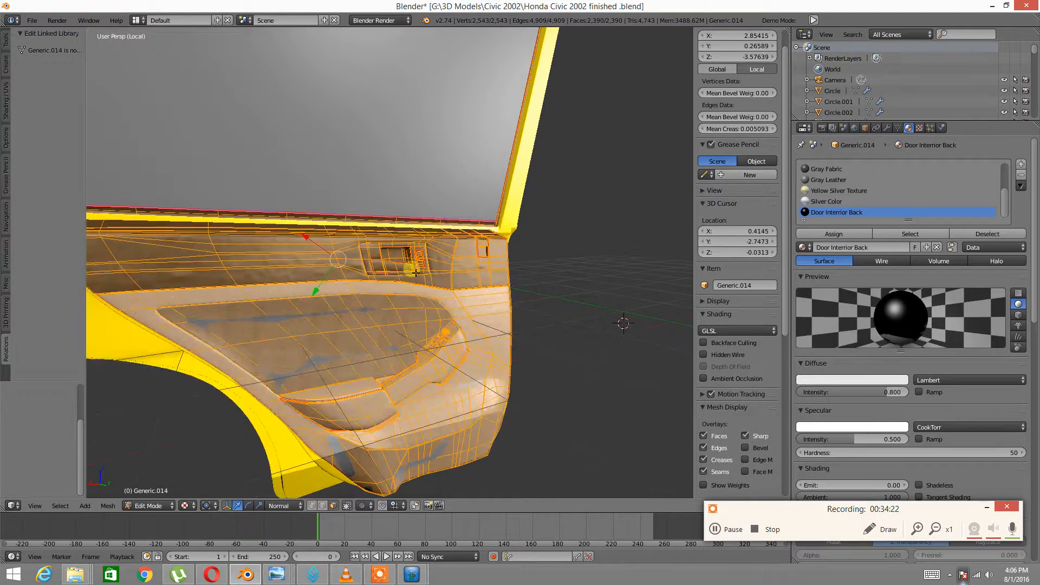
{"action": "key", "text": "Tab"}
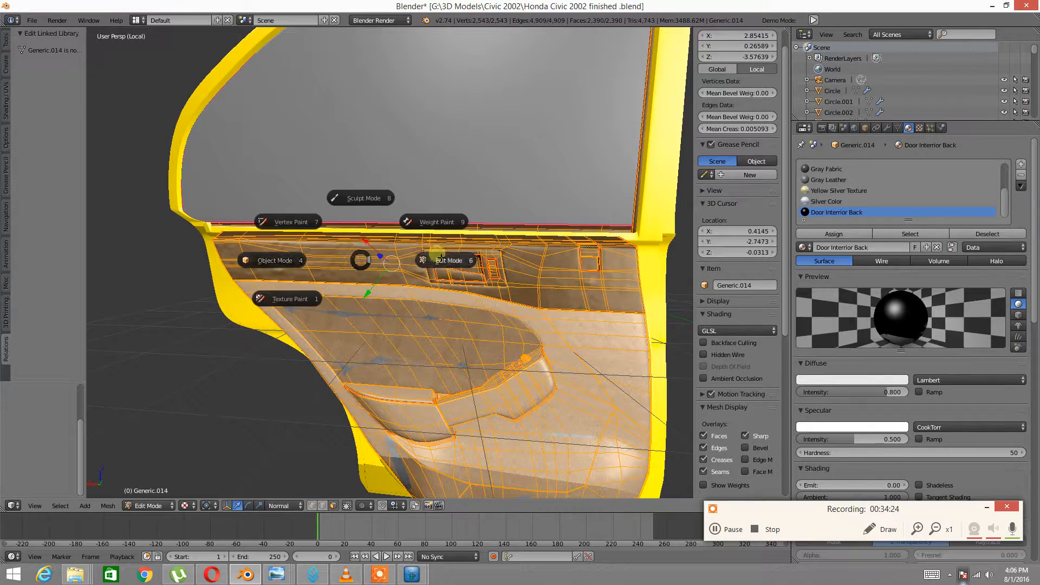
Orbit around the door interior and bring back the normal map texture settings
{"action": "middle_click_drag", "start_coordinate": [537, 249], "coordinate": [769, 263]}
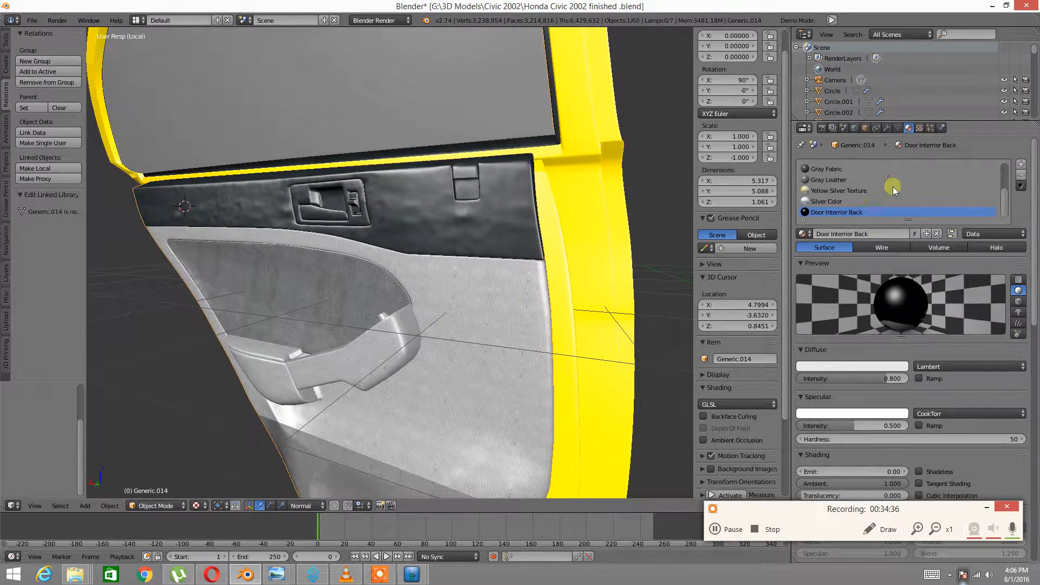
{"action": "left_click", "coordinate": [919, 128]}
{"action": "scroll", "coordinate": [929, 257], "scroll_direction": "down", "scroll_amount": 3}
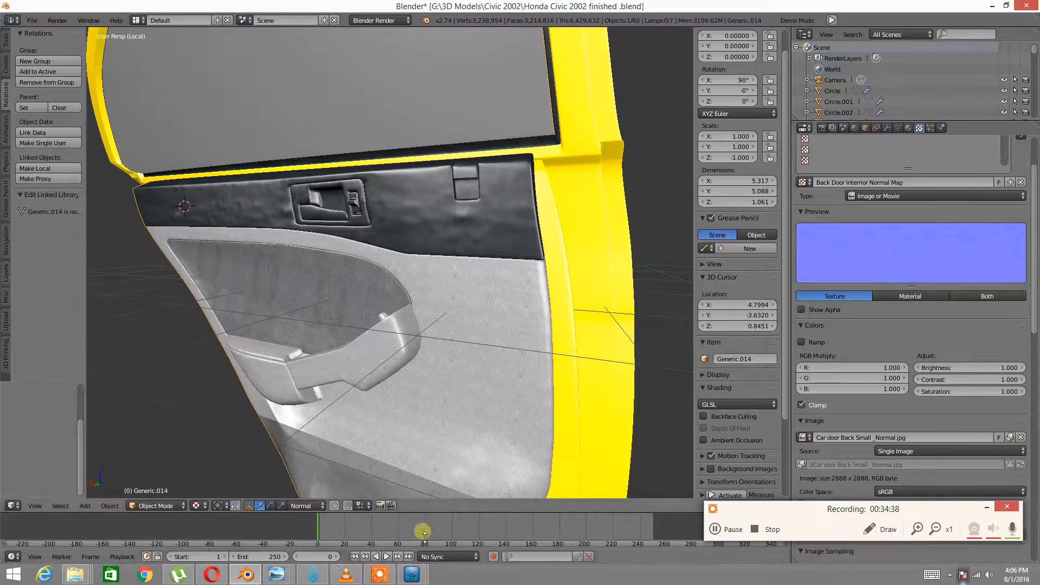
Open Car door Back Small _Normal.jpg from the Civic 2002 folder in Photo Viewer
{"action": "mouse_move", "coordinate": [76, 574]}
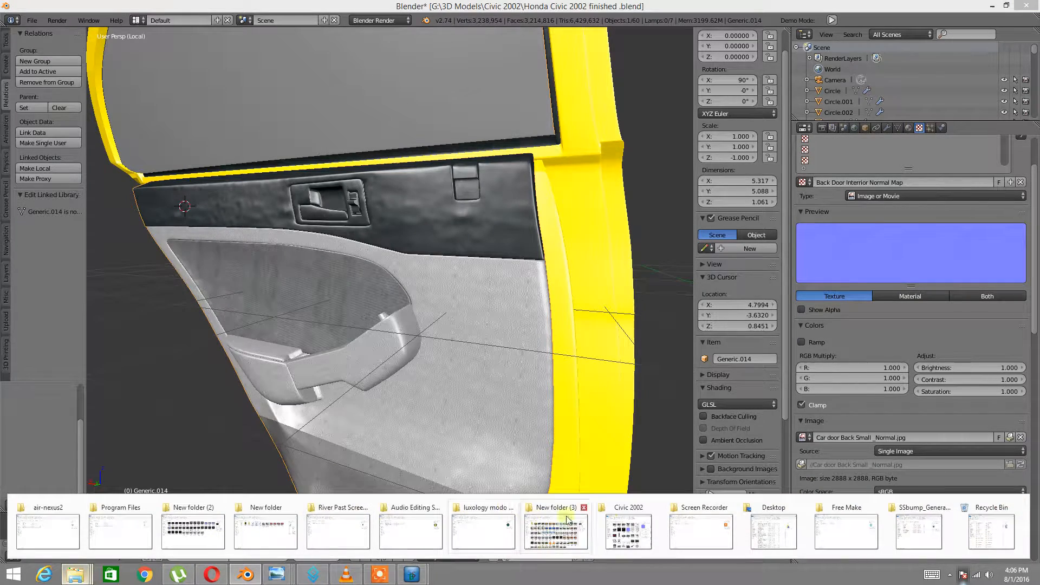
{"action": "left_click", "coordinate": [646, 528]}
{"action": "double_click", "coordinate": [537, 257]}
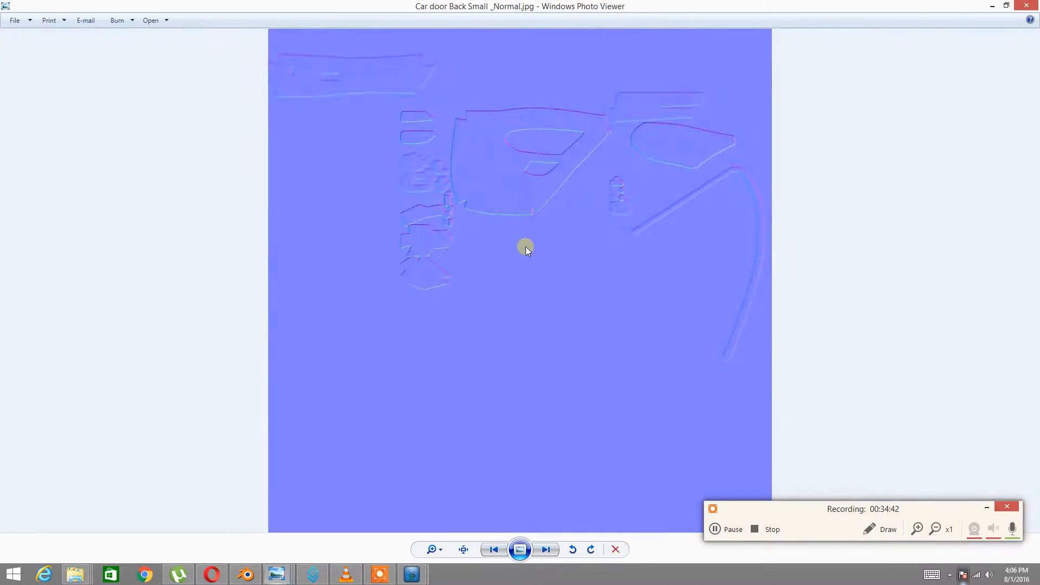
{"action": "scroll", "coordinate": [483, 390], "scroll_direction": "up", "scroll_amount": 3}
{"action": "scroll", "coordinate": [465, 284], "scroll_direction": "down", "scroll_amount": 5}
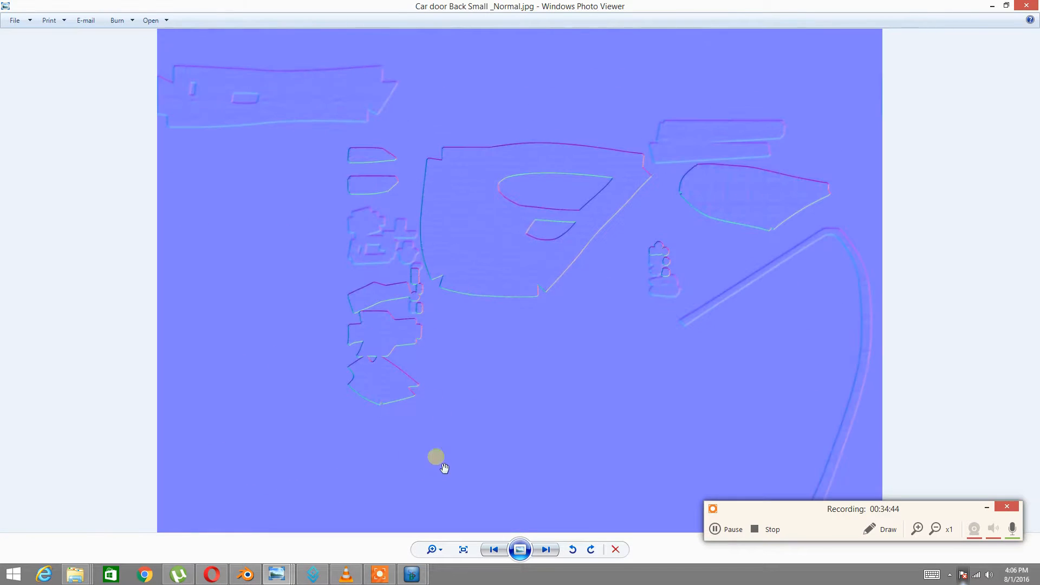
Add a second normal map layer using the Default preset
{"action": "mouse_move", "coordinate": [412, 574]}
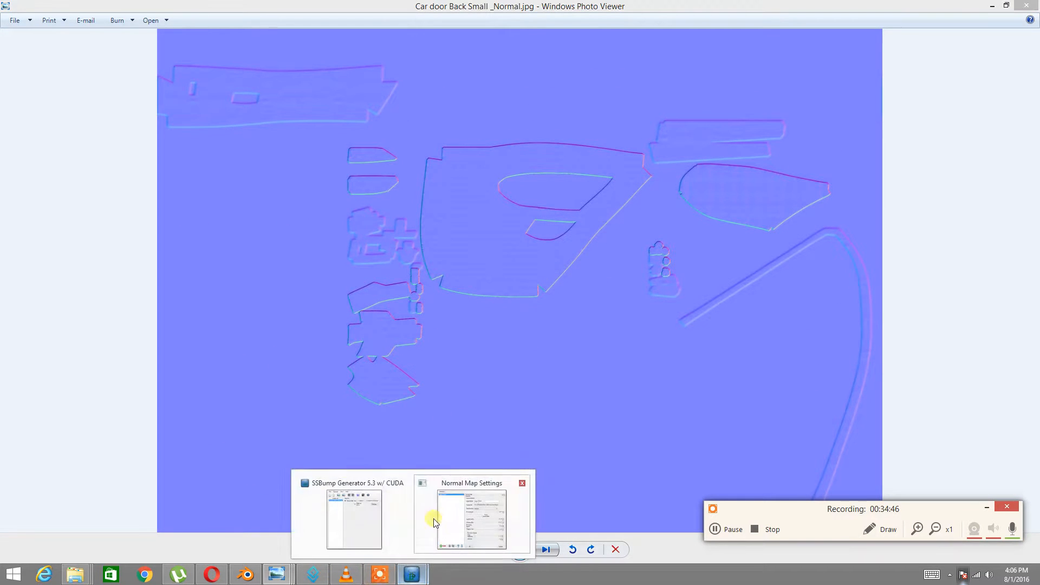
{"action": "left_click", "coordinate": [451, 516]}
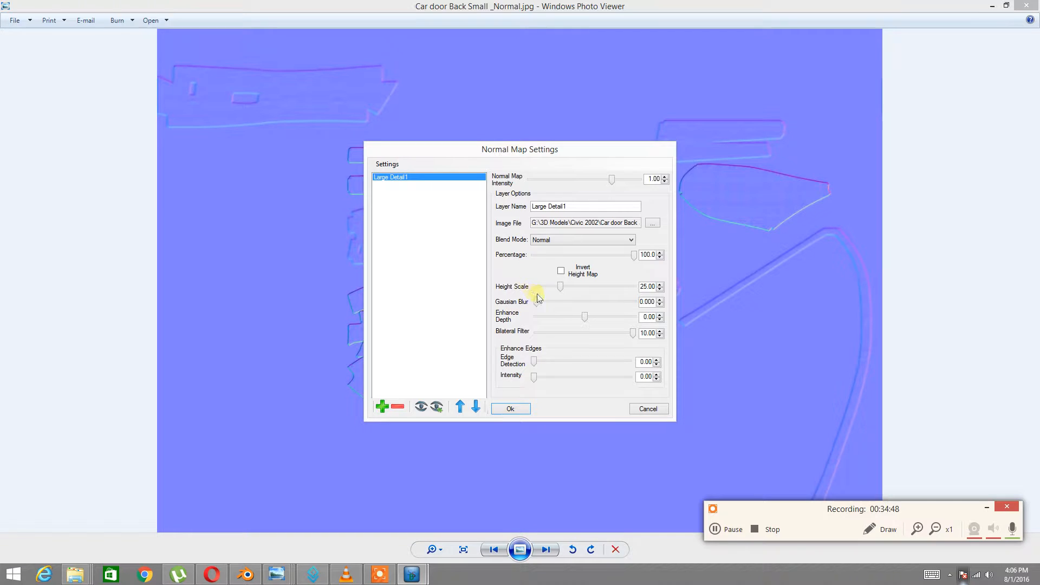
{"action": "left_click", "coordinate": [382, 406]}
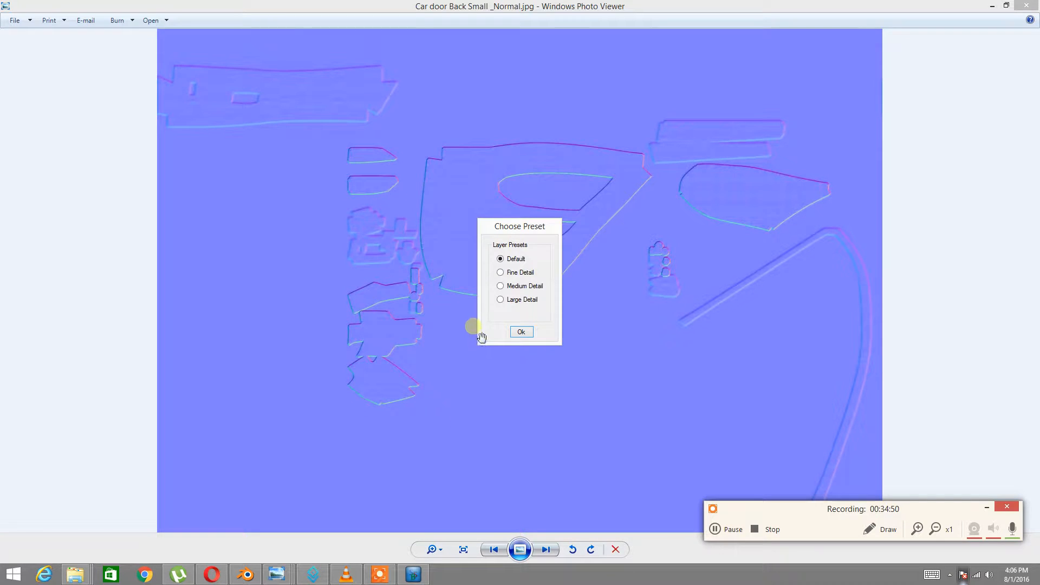
{"action": "left_click", "coordinate": [521, 332]}
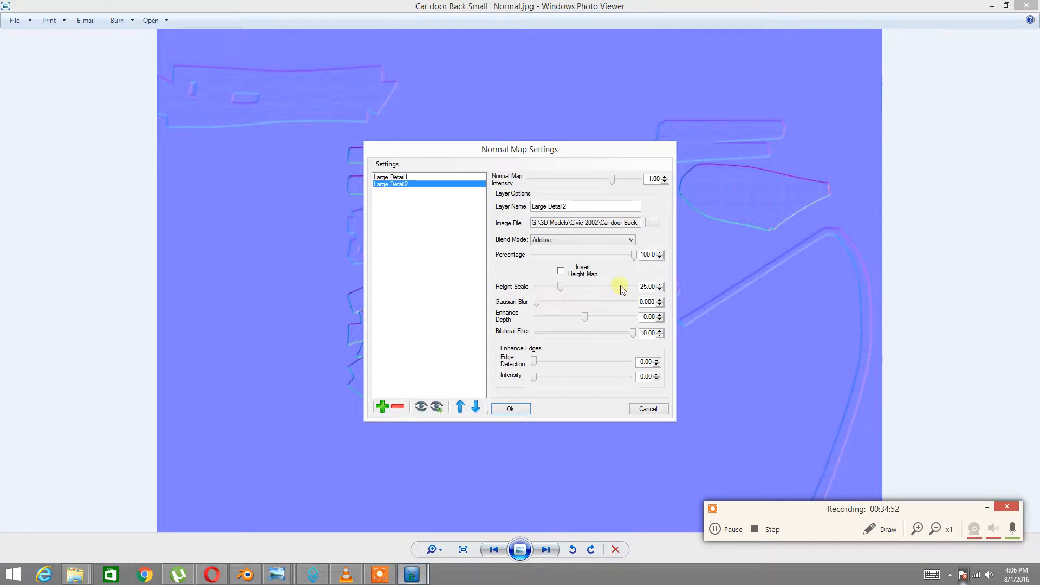
Set the new layer's height scale to 25 and regenerate the normal map
{"action": "key", "text": "BackSpace"}
{"action": "type", "text": "5"}
{"action": "left_click", "coordinate": [511, 409]}
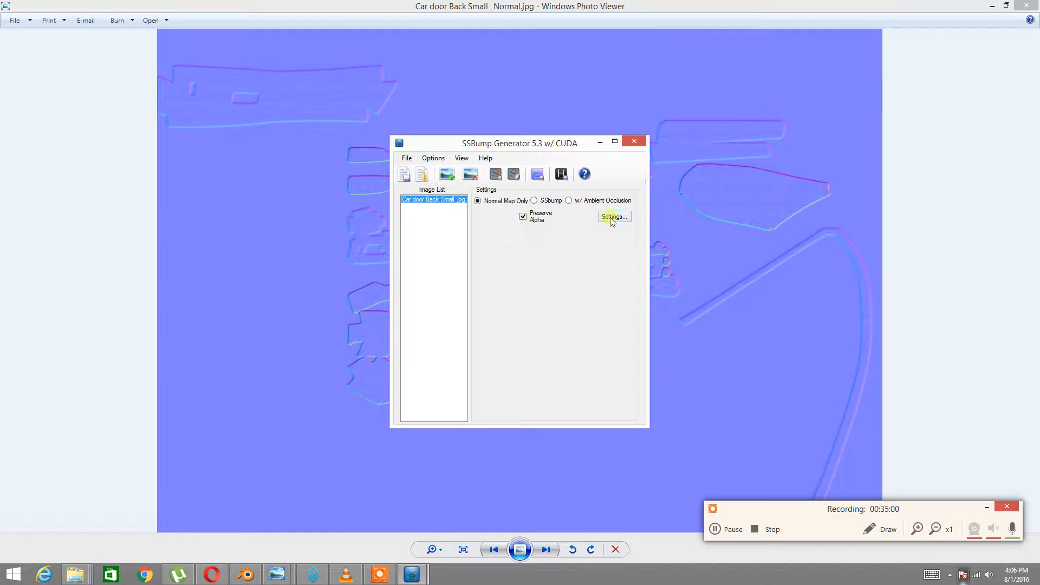
{"action": "left_click", "coordinate": [511, 175]}
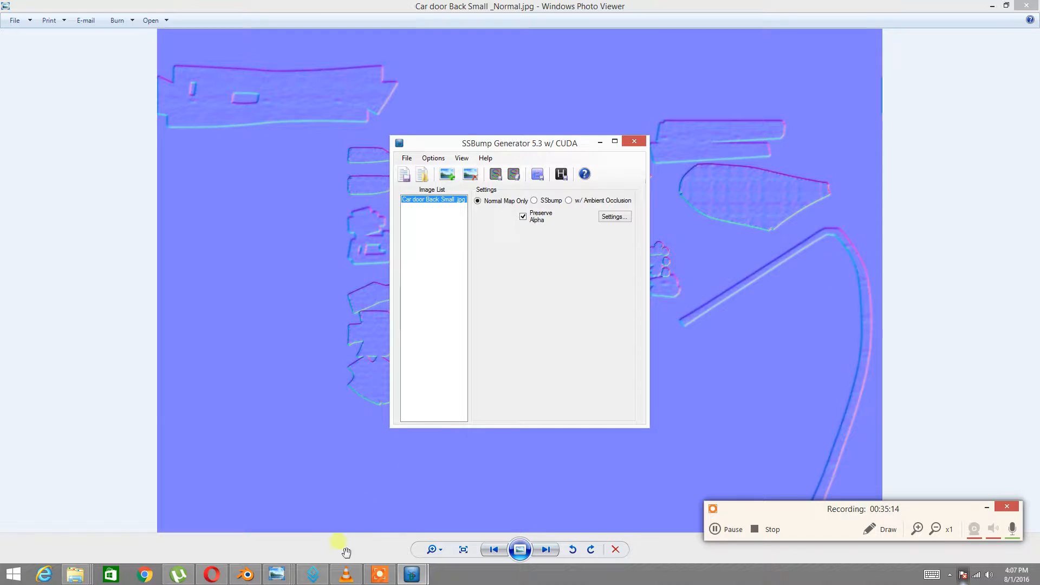
{"action": "left_click", "coordinate": [246, 574]}
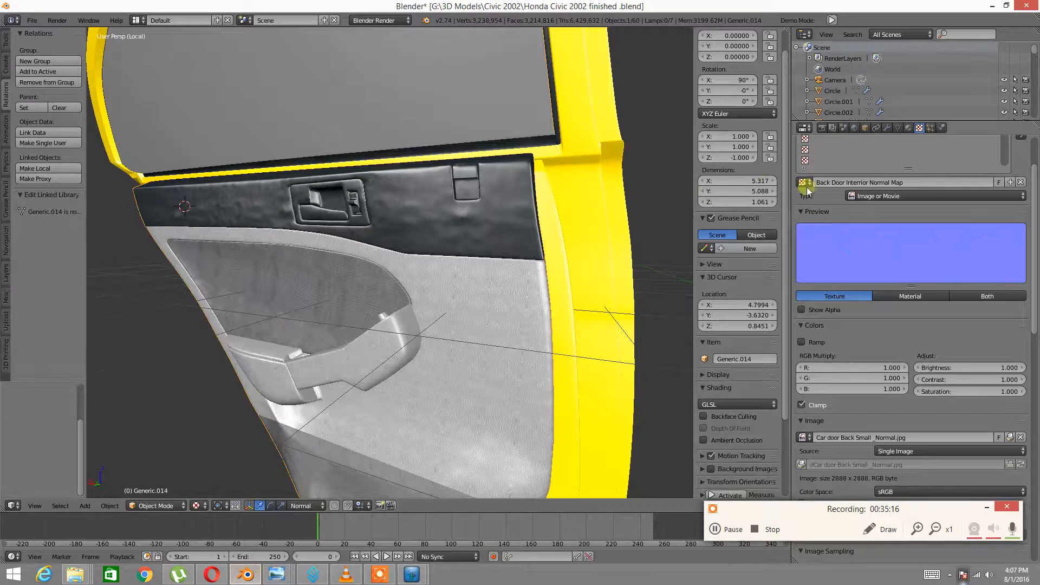
Unpack the normal map image so it loads from disk, cancelling the file browser
{"action": "scroll", "coordinate": [950, 421], "scroll_direction": "down", "scroll_amount": 2}
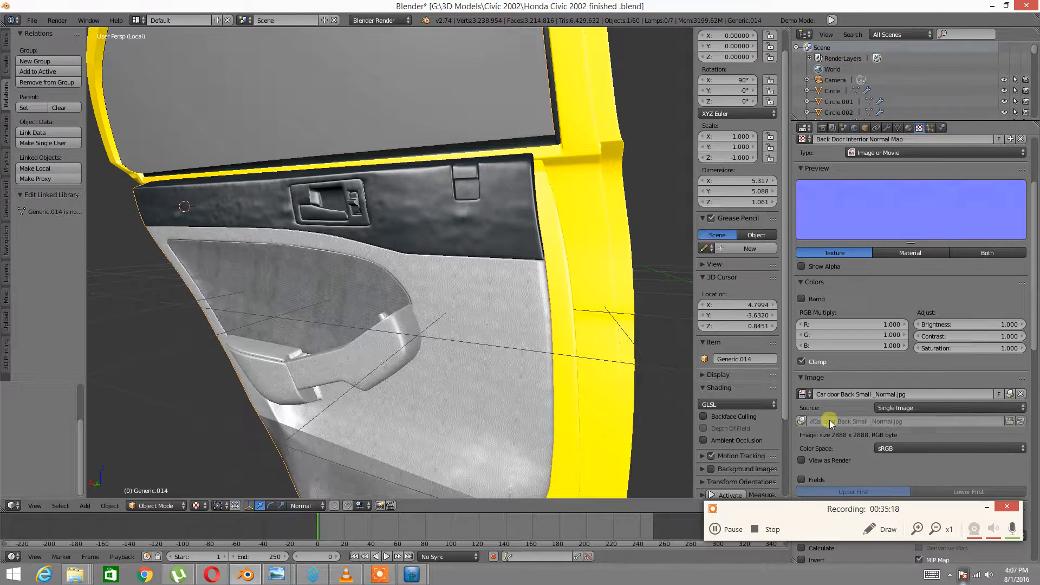
{"action": "left_click", "coordinate": [804, 421]}
{"action": "left_click", "coordinate": [786, 428]}
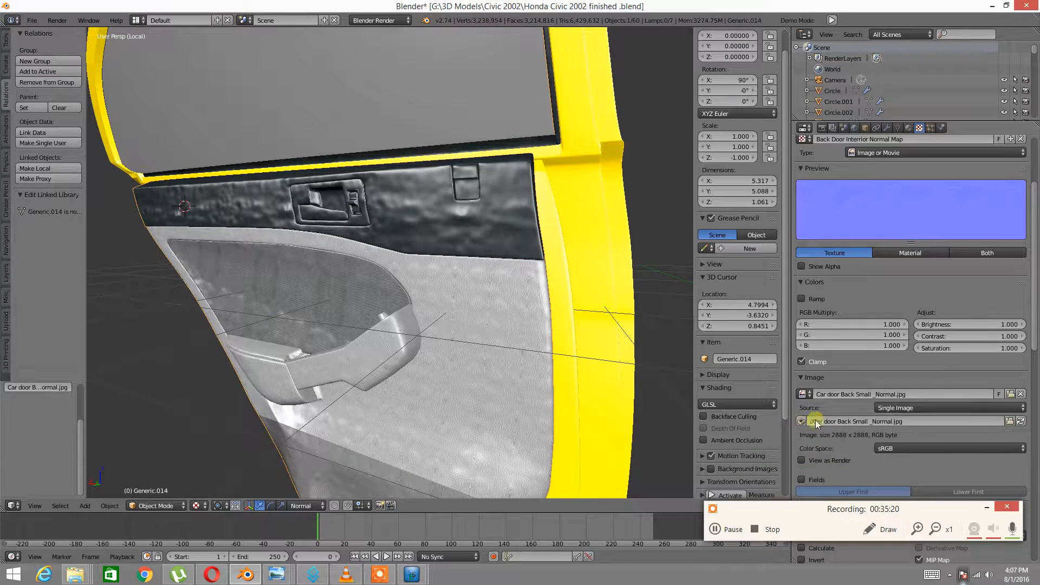
{"action": "left_click", "coordinate": [1008, 390]}
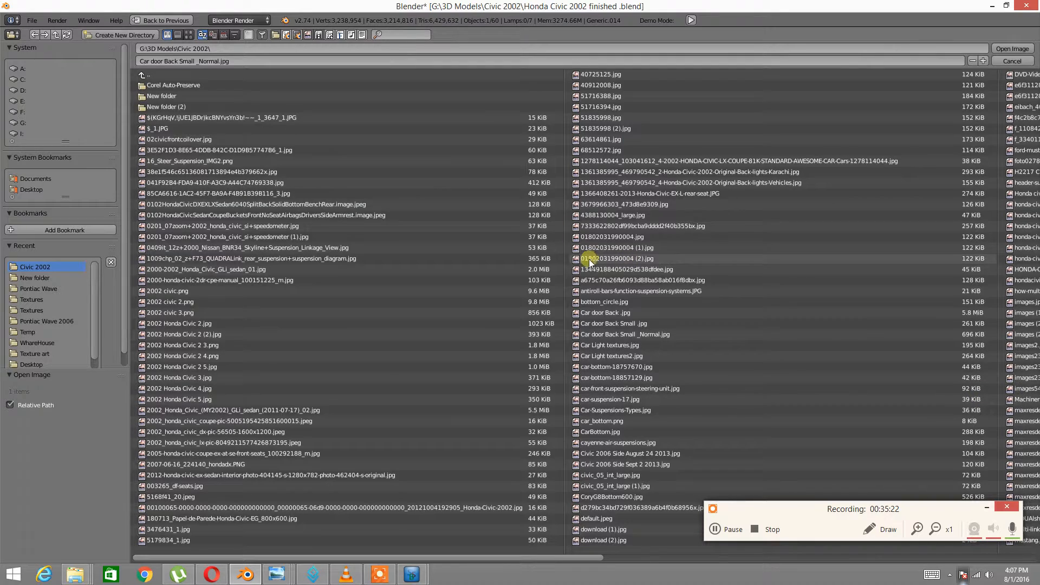
{"action": "left_click", "coordinate": [1012, 62]}
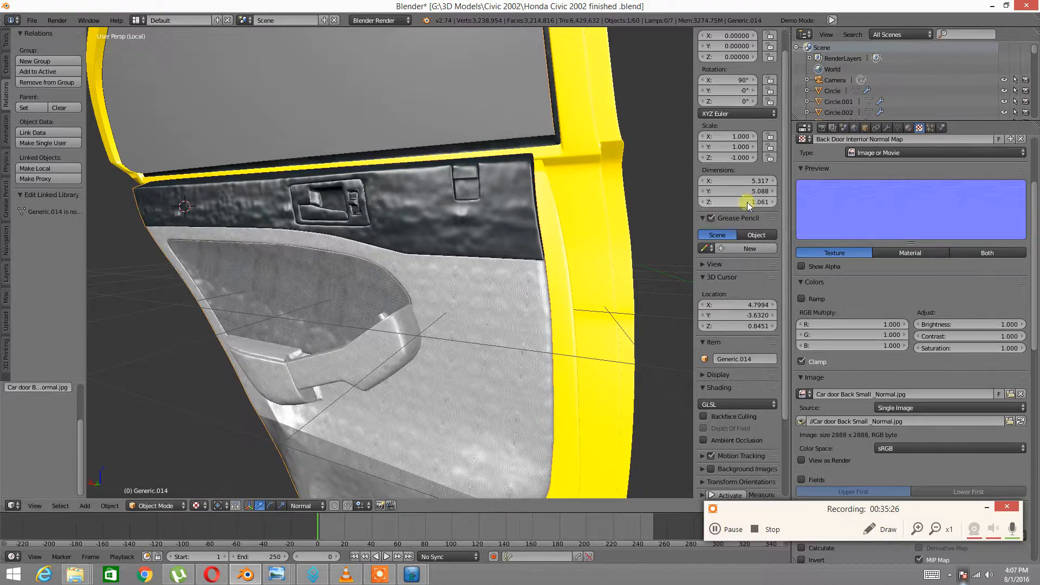
Turn off the texture's Normal Map image sampling option and orbit to view the stronger relief
{"action": "middle_click_drag", "start_coordinate": [324, 358], "coordinate": [320, 300]}
{"action": "scroll", "coordinate": [399, 297], "scroll_direction": "up", "scroll_amount": 4}
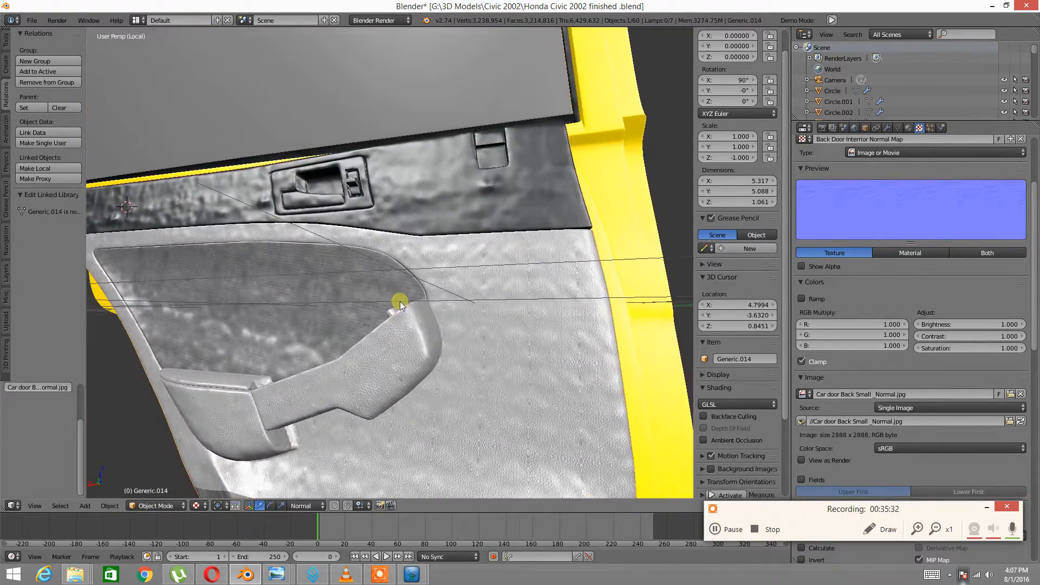
{"action": "middle_click_drag", "start_coordinate": [400, 314], "coordinate": [495, 272]}
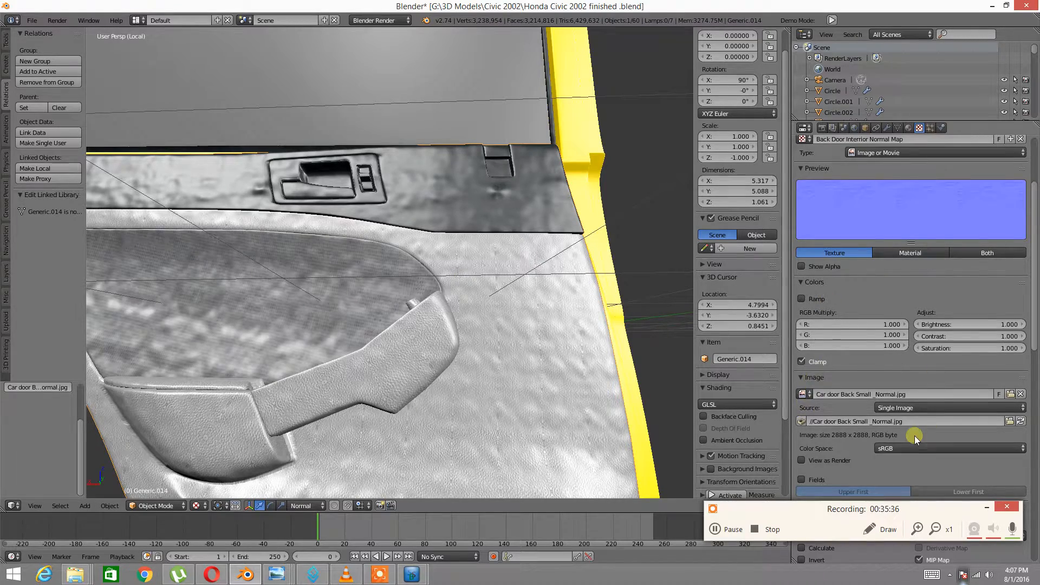
{"action": "scroll", "coordinate": [915, 436], "scroll_direction": "down", "scroll_amount": 3}
{"action": "left_click", "coordinate": [920, 459]}
{"action": "mouse_move", "coordinate": [541, 298]}
{"action": "middle_mouse_down"}
{"action": "mouse_move", "coordinate": [524, 292]}
{"action": "mouse_move", "coordinate": [536, 266]}
{"action": "mouse_move", "coordinate": [484, 256]}
{"action": "mouse_move", "coordinate": [496, 260]}
{"action": "mouse_move", "coordinate": [496, 282]}
{"action": "middle_mouse_up"}
Set the texture's geometry Normal influence to 0.2 and view the door panel up close
{"action": "scroll", "coordinate": [857, 371], "scroll_direction": "down", "scroll_amount": 15}
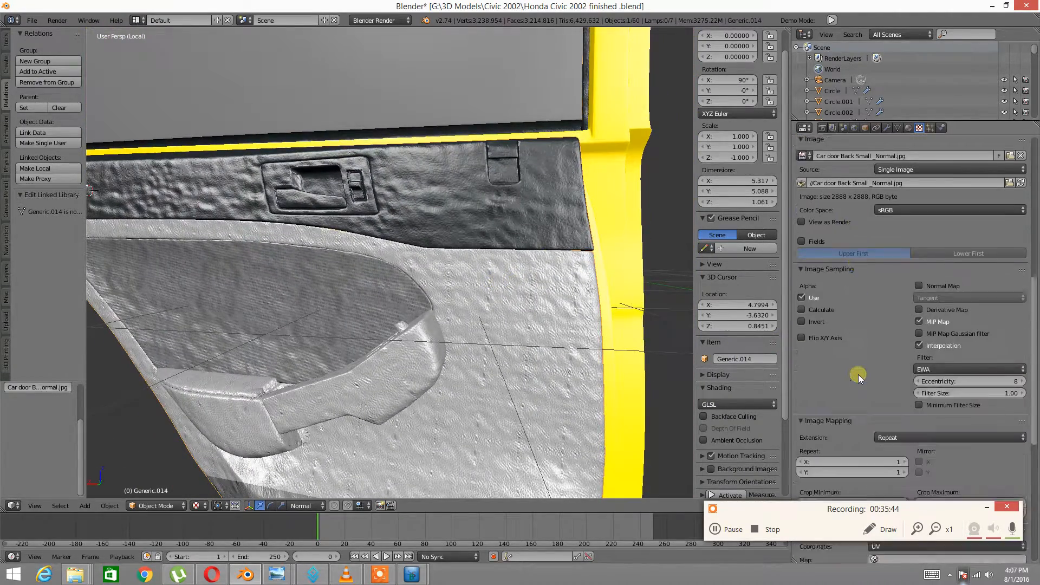
{"action": "scroll", "coordinate": [859, 379], "scroll_direction": "down", "scroll_amount": 5}
{"action": "left_click", "coordinate": [1018, 448]}
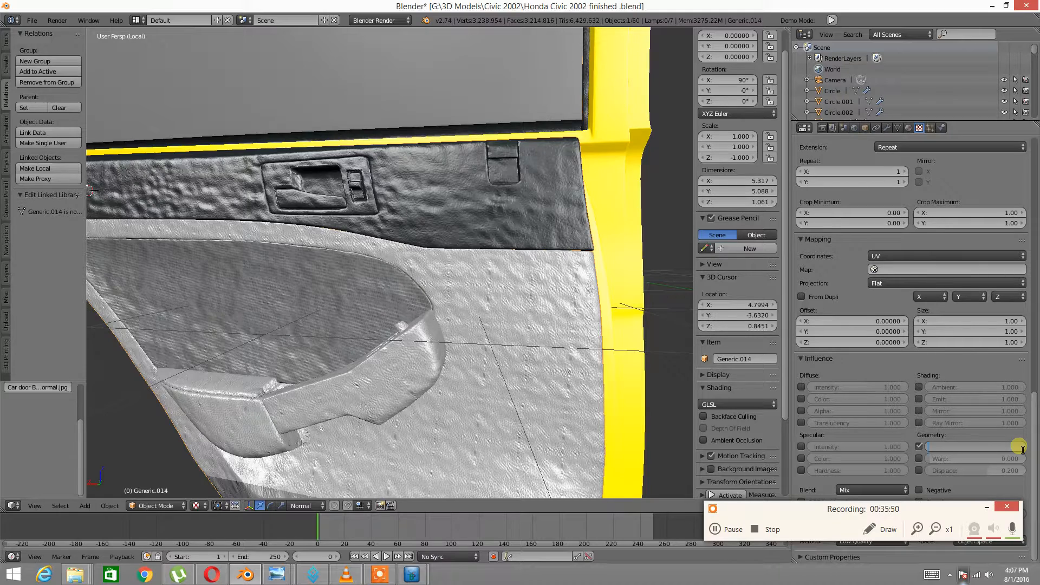
{"action": "type", "text": "0.2"}
{"action": "key", "text": "Return"}
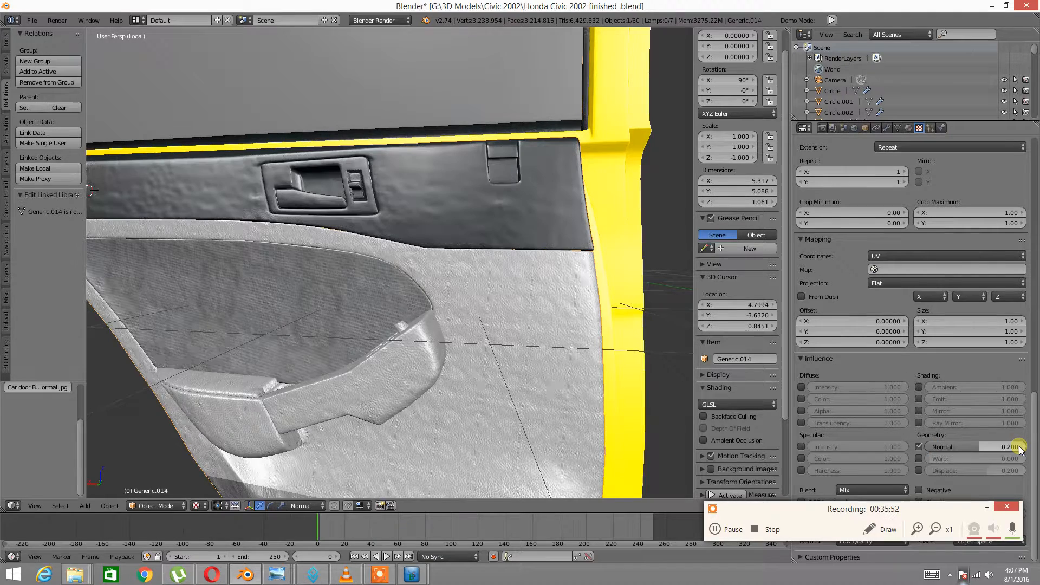
{"action": "middle_click_drag", "start_coordinate": [651, 291], "coordinate": [494, 279]}
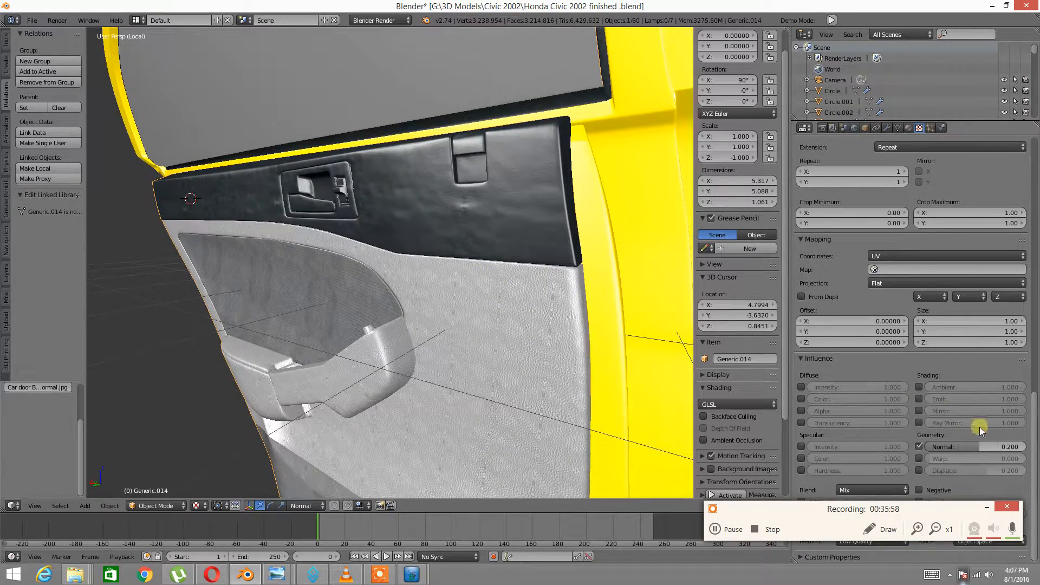
Raise the Normal influence to 0.3 and orbit to check the panel's relief
{"action": "left_click", "coordinate": [1014, 448]}
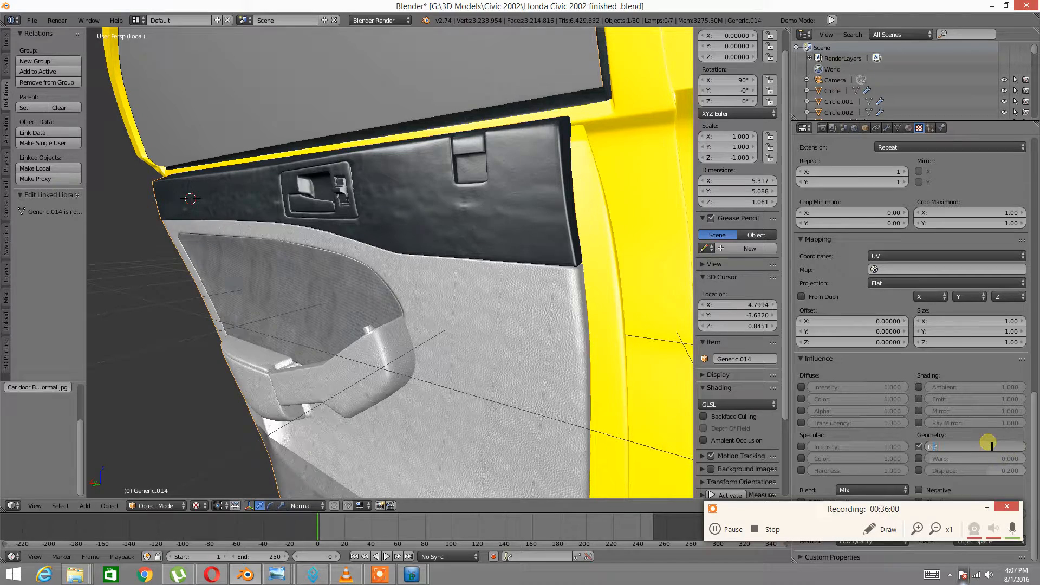
{"action": "type", "text": "0.3"}
{"action": "key", "text": "Return"}
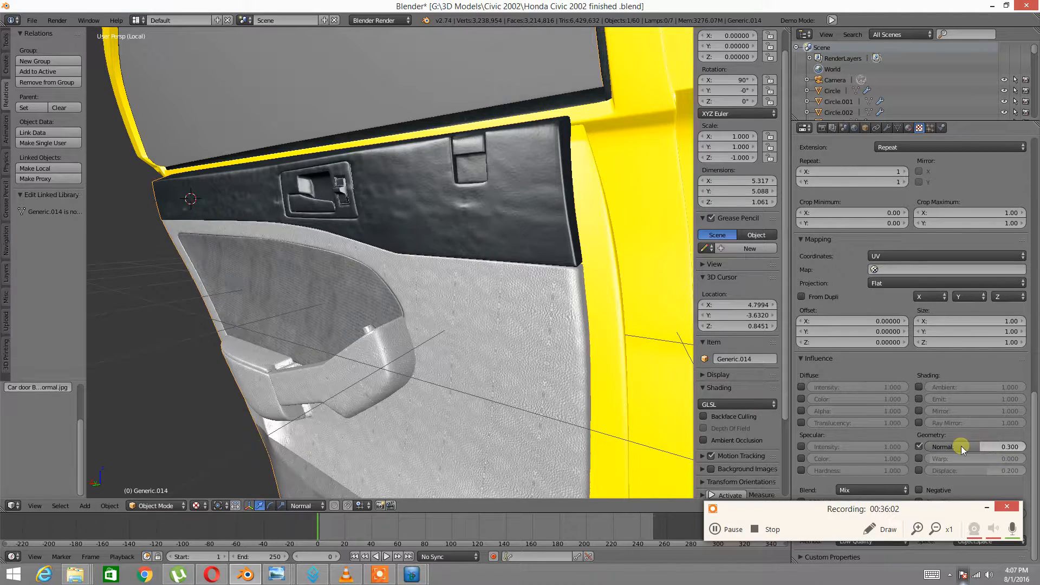
{"action": "middle_click_drag", "start_coordinate": [629, 295], "coordinate": [436, 282]}
{"action": "scroll", "coordinate": [381, 302], "scroll_direction": "up", "scroll_amount": 3}
{"action": "mouse_move", "coordinate": [381, 302]}
{"action": "middle_mouse_down"}
{"action": "mouse_move", "coordinate": [424, 288]}
{"action": "mouse_move", "coordinate": [337, 276]}
{"action": "mouse_move", "coordinate": [362, 311]}
{"action": "middle_mouse_up"}
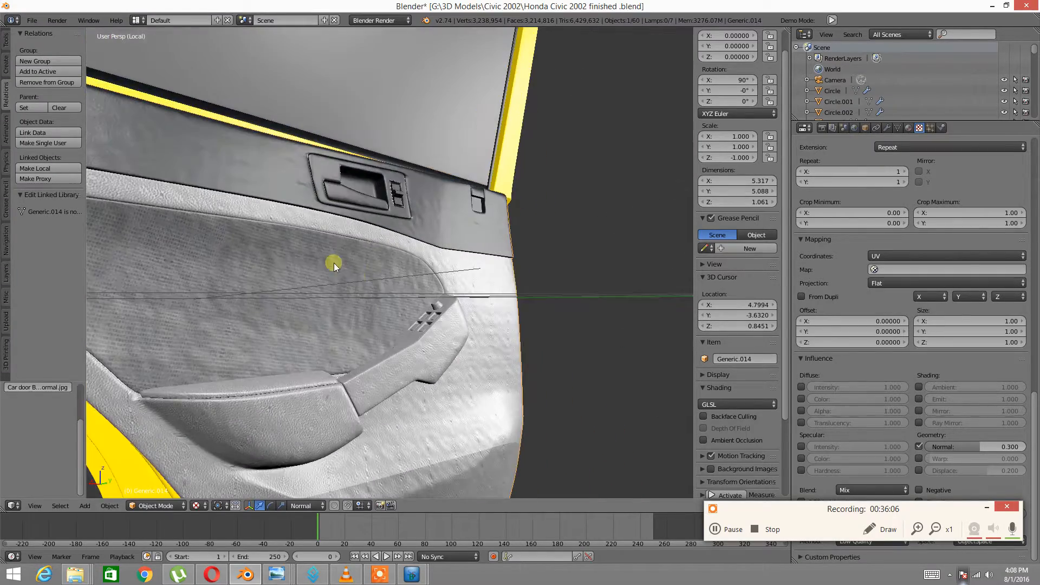
Orbit and zoom around the door to inspect the armrest and inner panel
{"action": "scroll", "coordinate": [264, 233], "scroll_direction": "down", "scroll_amount": 5}
{"action": "scroll", "coordinate": [292, 258], "scroll_direction": "up", "scroll_amount": 8}
{"action": "middle_click_drag", "start_coordinate": [294, 257], "coordinate": [533, 144]}
{"action": "scroll", "coordinate": [437, 228], "scroll_direction": "up", "scroll_amount": 2}
{"action": "scroll", "coordinate": [523, 172], "scroll_direction": "down", "scroll_amount": 3}
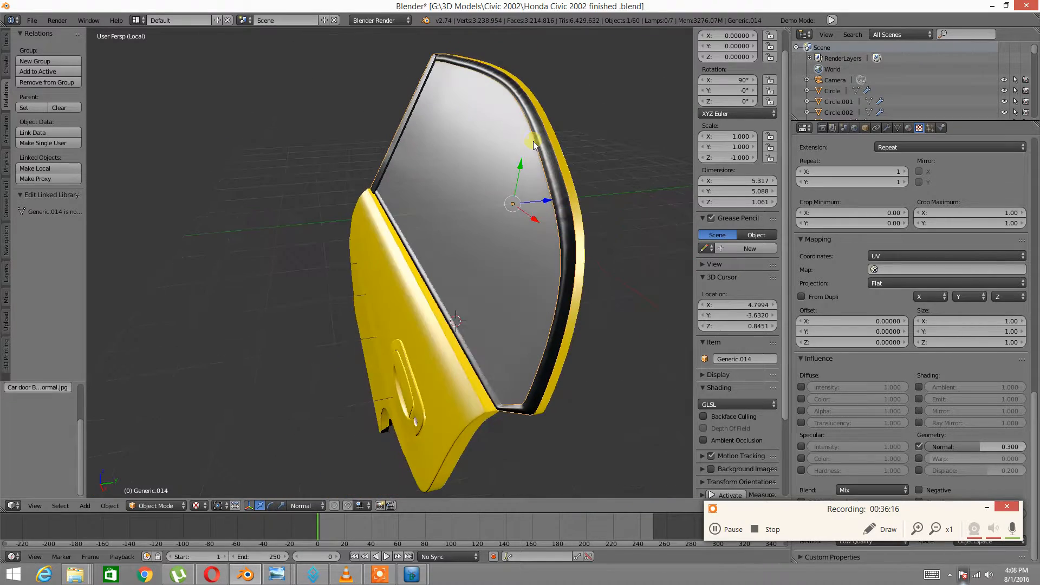
{"action": "middle_click_drag", "start_coordinate": [459, 154], "coordinate": [476, 139]}
{"action": "middle_click_drag", "start_coordinate": [686, 352], "coordinate": [377, 272]}
{"action": "scroll", "coordinate": [406, 274], "scroll_direction": "up", "scroll_amount": 3}
{"action": "scroll", "coordinate": [449, 277], "scroll_direction": "down", "scroll_amount": 5}
{"action": "scroll", "coordinate": [422, 271], "scroll_direction": "up", "scroll_amount": 2}
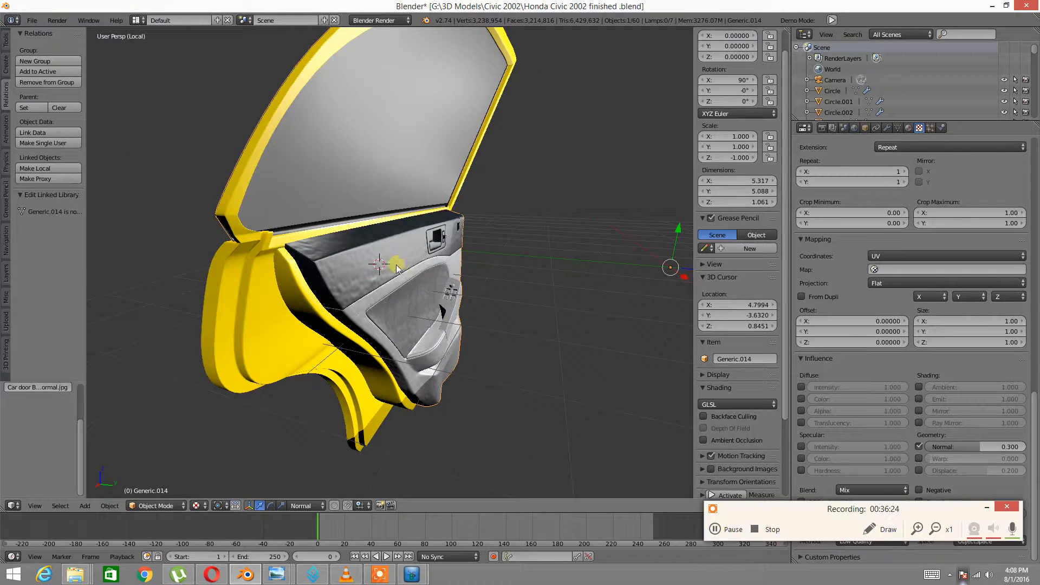
Select the door panel plus the yellow frame and glass, and join them with Ctrl+J
{"action": "key", "text": "a"}
{"action": "right_click", "coordinate": [360, 276]}
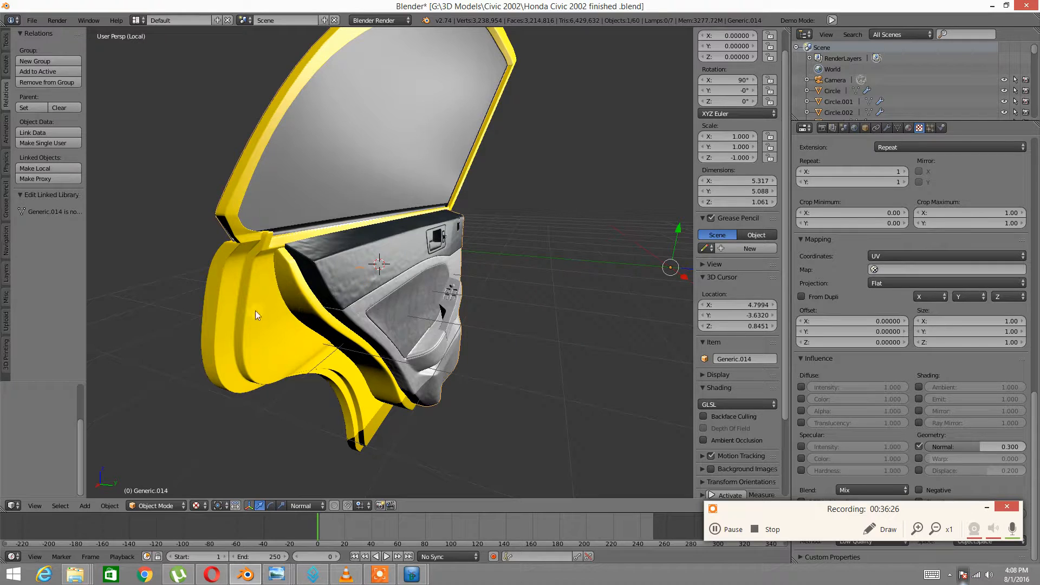
{"action": "right_click", "coordinate": [235, 311], "text": "shift"}
{"action": "key", "text": "ctrl+j"}
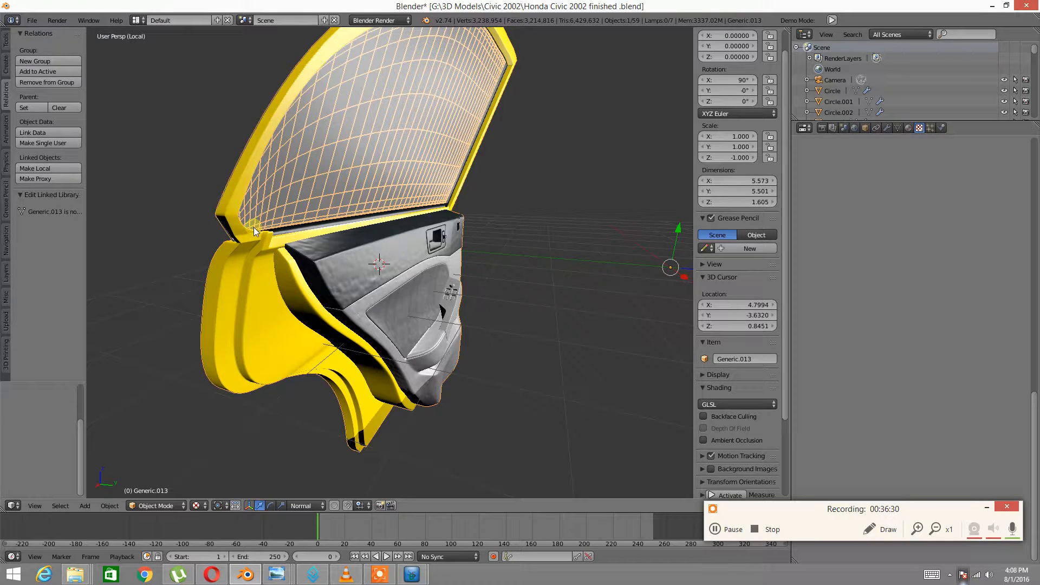
{"action": "middle_click_drag", "start_coordinate": [252, 217], "coordinate": [258, 250]}
{"action": "scroll", "coordinate": [357, 266], "scroll_direction": "up", "scroll_amount": 3}
{"action": "middle_click_drag", "start_coordinate": [358, 265], "coordinate": [399, 283]}
{"action": "scroll", "coordinate": [399, 284], "scroll_direction": "up", "scroll_amount": 2}
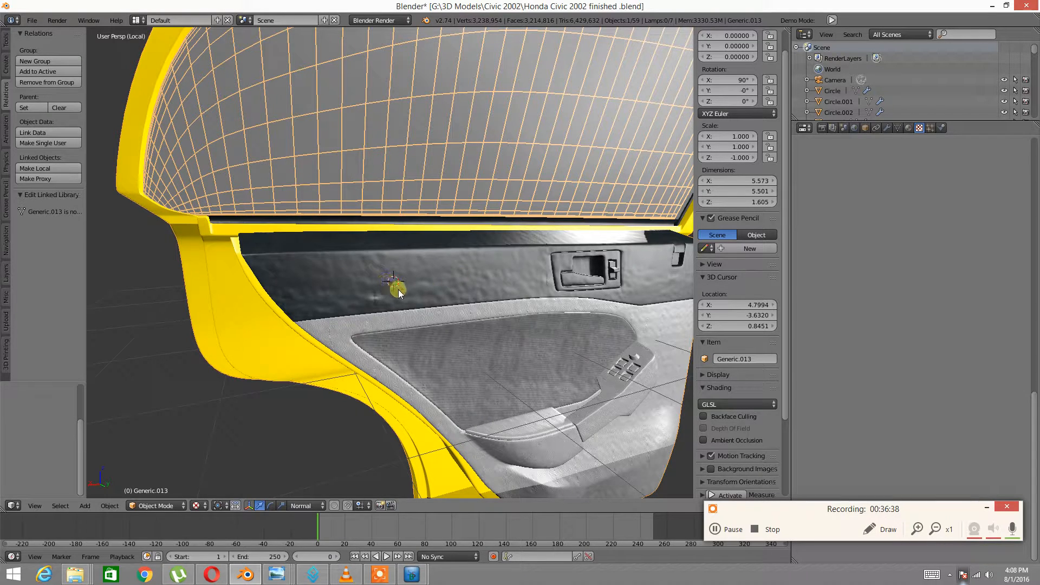
Put the joined door in Edit Mode and attempt to remove the Black Plastic 2 material slot
{"action": "key", "text": "Tab"}
{"action": "left_click", "coordinate": [494, 288]}
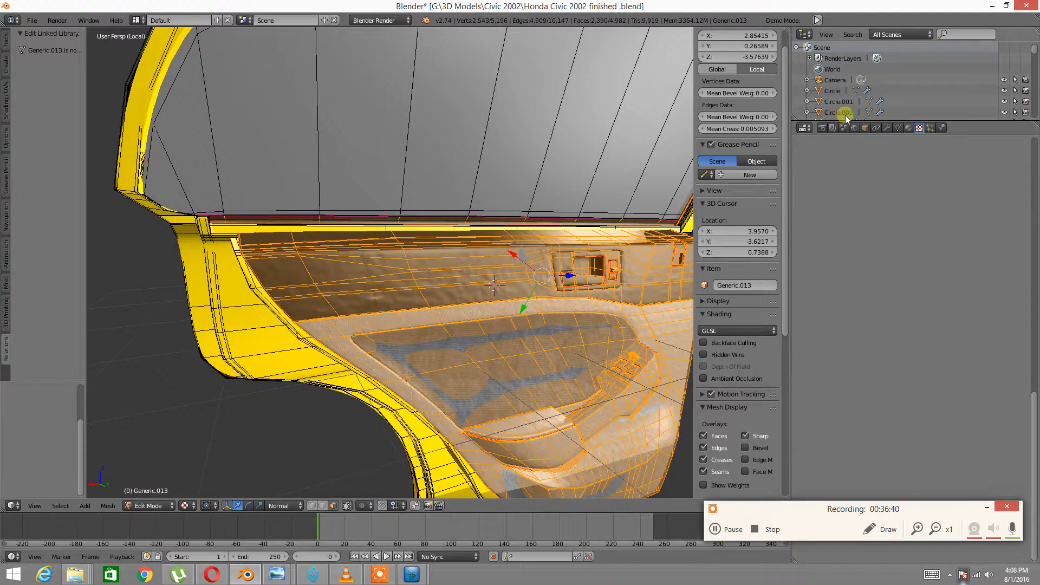
{"action": "left_click", "coordinate": [908, 128]}
{"action": "left_click", "coordinate": [843, 169]}
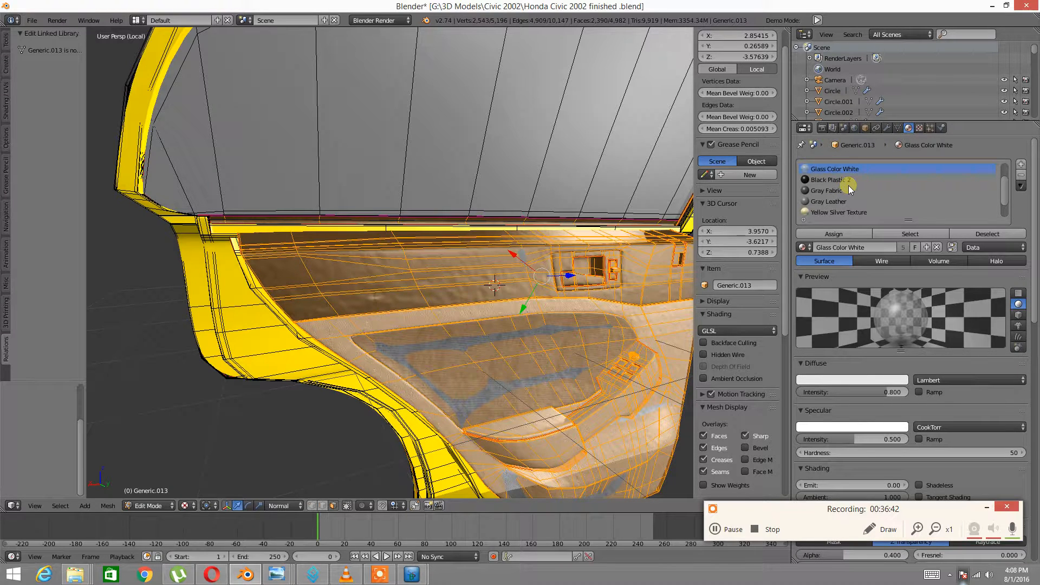
{"action": "left_click", "coordinate": [837, 179]}
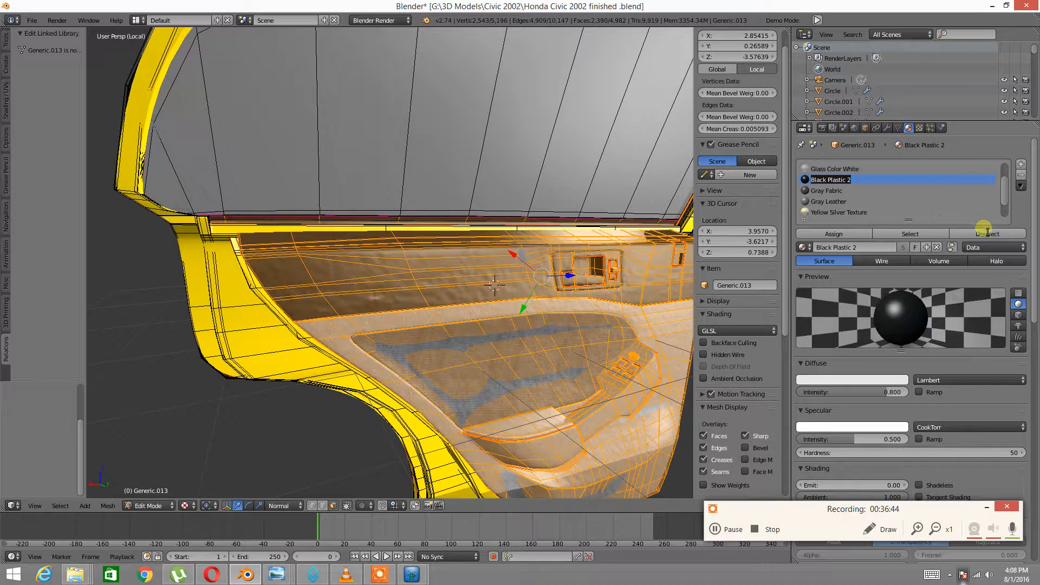
{"action": "left_click", "coordinate": [1025, 204]}
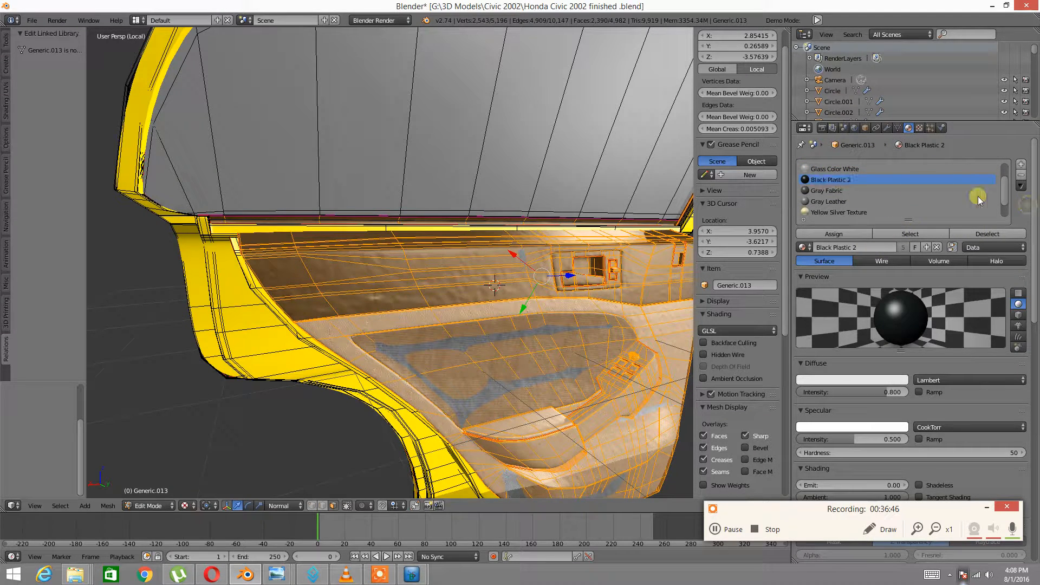
{"action": "left_click", "coordinate": [1021, 175]}
{"action": "left_click", "coordinate": [1024, 204]}
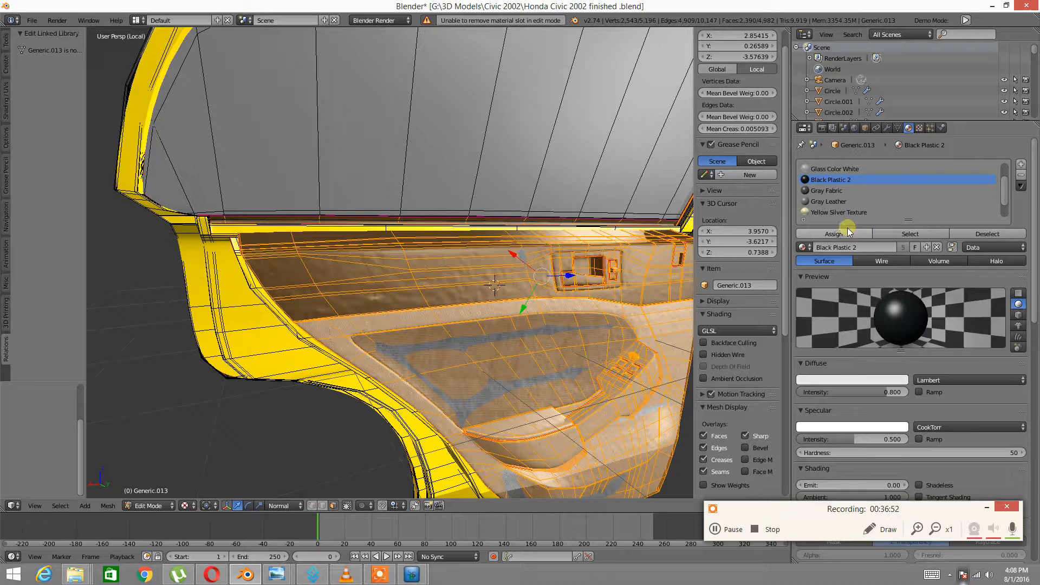
Unlink Black Plastic 2, Gray Fabric and Gray Leather from their material slots
{"action": "left_click", "coordinate": [935, 248]}
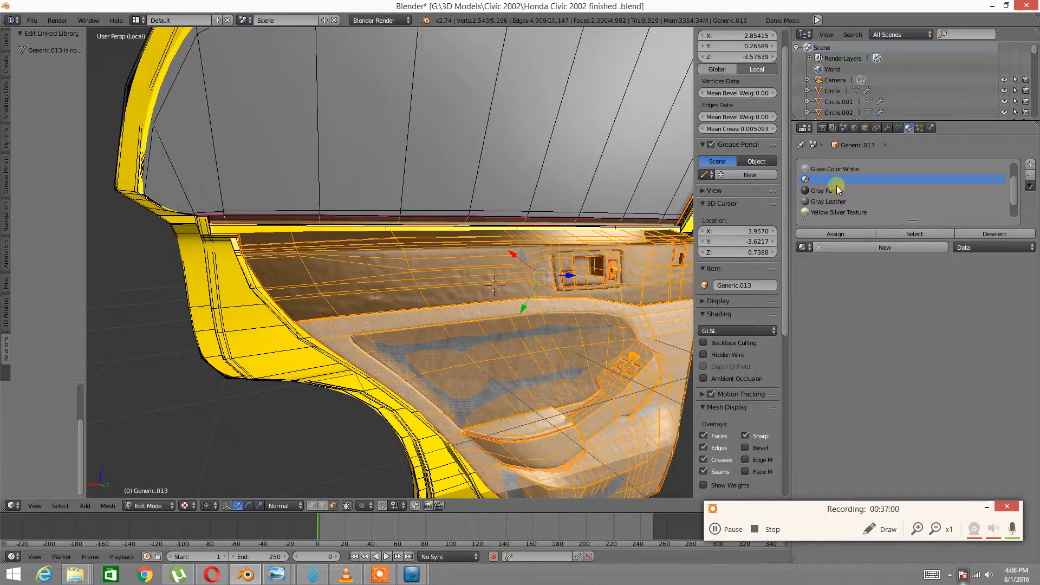
{"action": "left_click", "coordinate": [827, 191]}
{"action": "left_click", "coordinate": [938, 245]}
{"action": "left_click", "coordinate": [843, 200]}
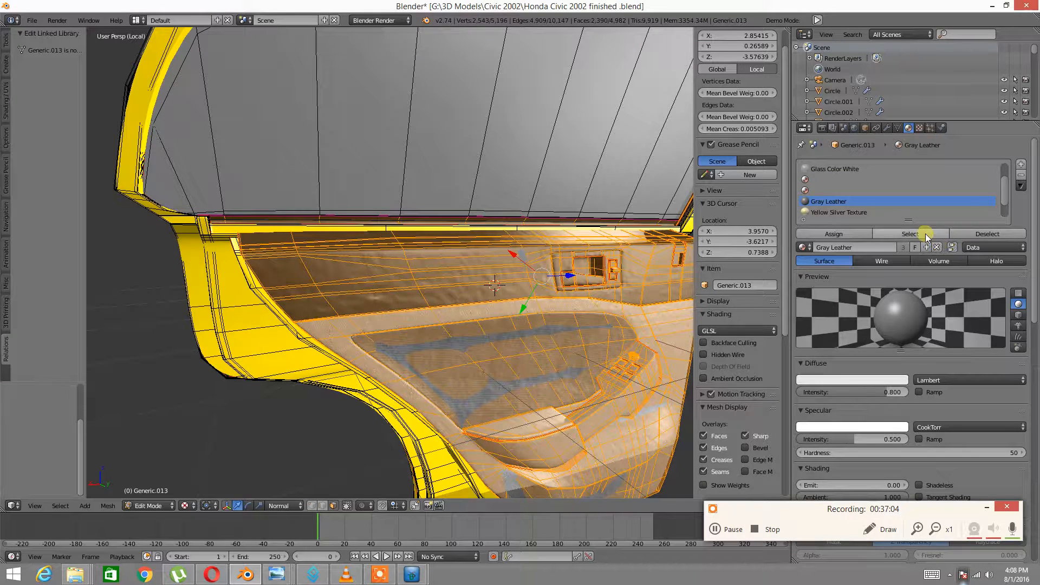
{"action": "left_click", "coordinate": [938, 246]}
{"action": "scroll", "coordinate": [886, 208], "scroll_direction": "down", "scroll_amount": 2}
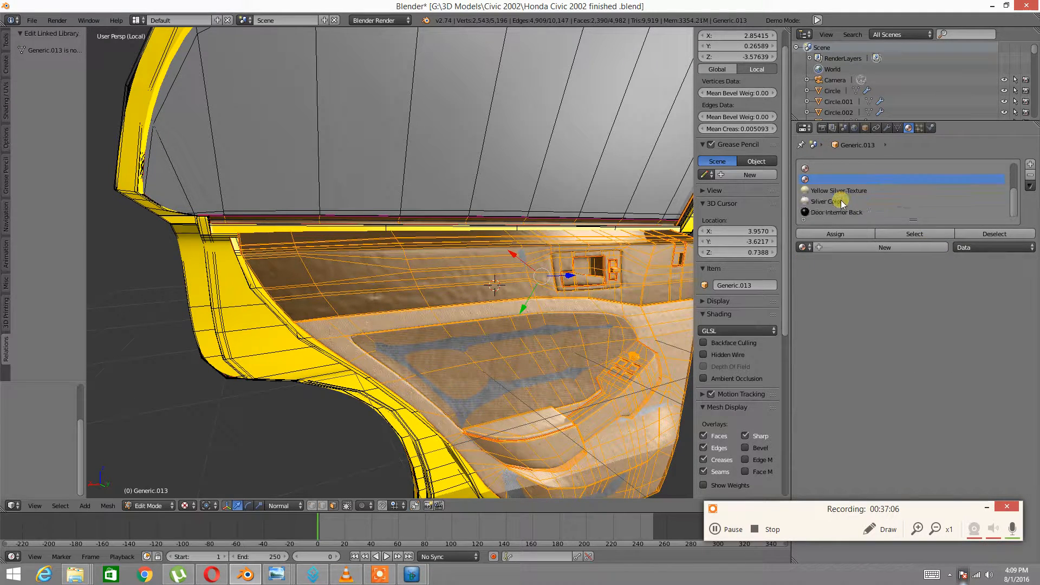
{"action": "scroll", "coordinate": [831, 196], "scroll_direction": "up", "scroll_amount": 3}
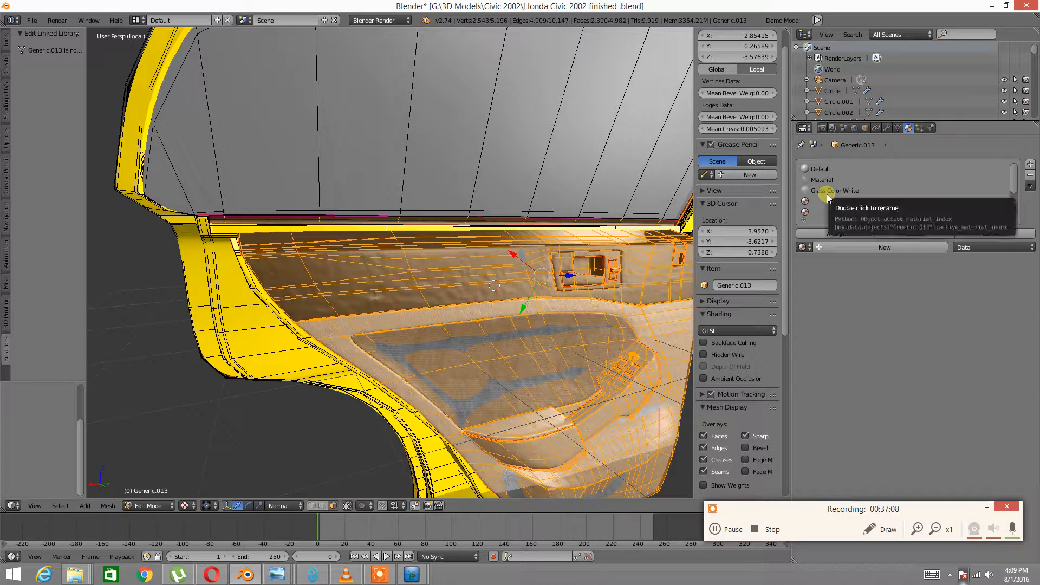
Unlink Material from its slot and try removing the emptied fourth slot
{"action": "left_click", "coordinate": [816, 180]}
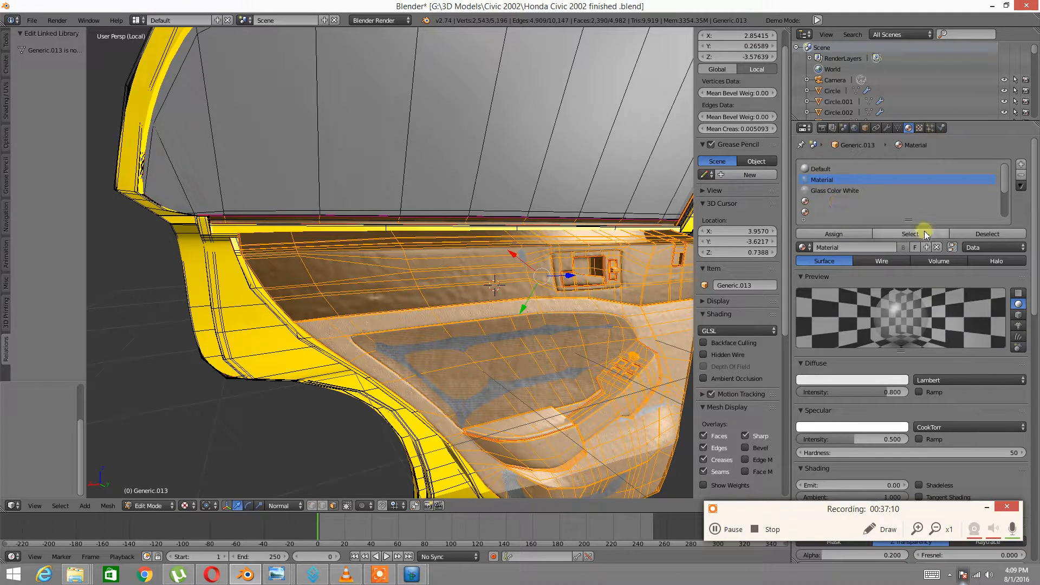
{"action": "left_click", "coordinate": [936, 247]}
{"action": "left_click", "coordinate": [809, 200]}
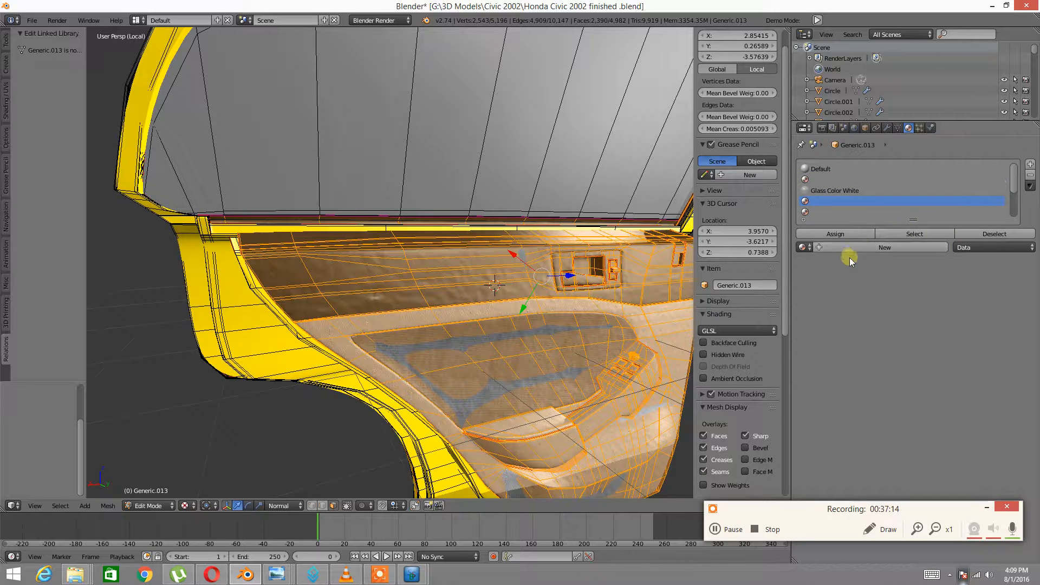
{"action": "left_click", "coordinate": [1030, 175]}
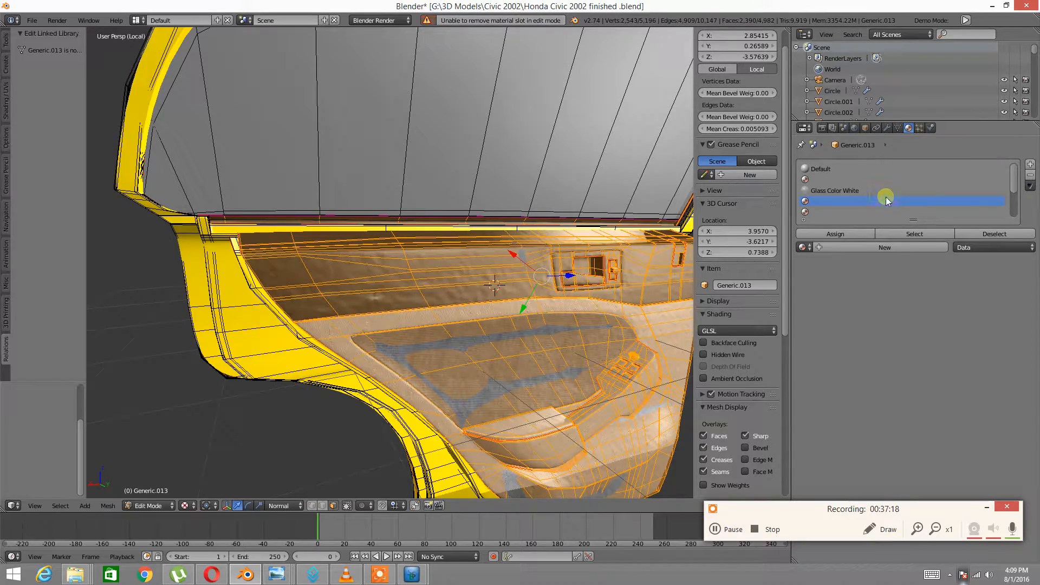
Return the joined door to Object Mode and orbit around its inner face
{"action": "scroll", "coordinate": [507, 247], "scroll_direction": "down", "scroll_amount": 3}
{"action": "middle_click_drag", "start_coordinate": [328, 252], "coordinate": [379, 243]}
{"action": "scroll", "coordinate": [379, 244], "scroll_direction": "up", "scroll_amount": 4}
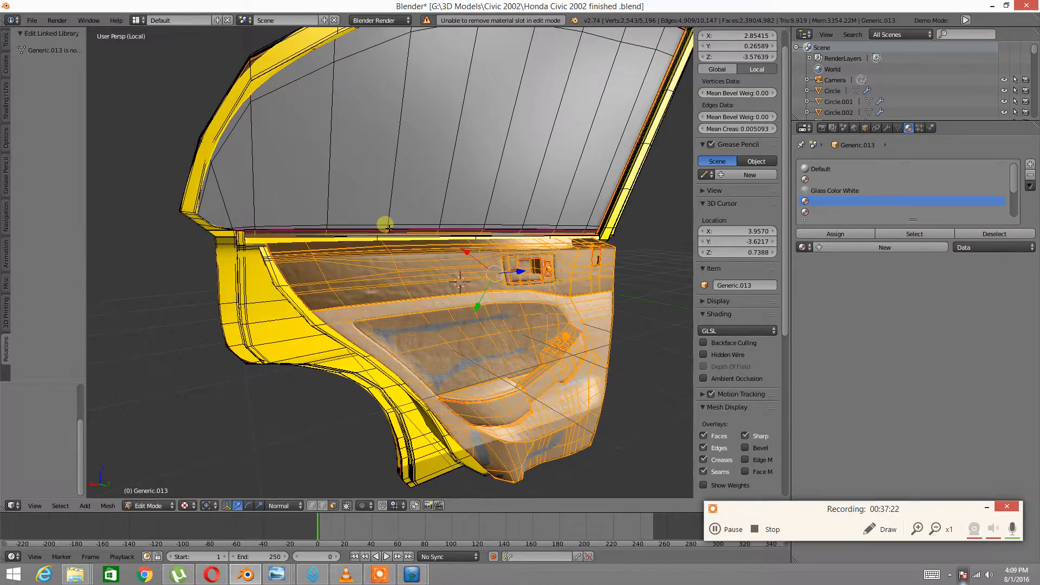
{"action": "key", "text": "Tab"}
{"action": "left_click", "coordinate": [307, 226]}
{"action": "middle_click_drag", "start_coordinate": [391, 206], "coordinate": [370, 258]}
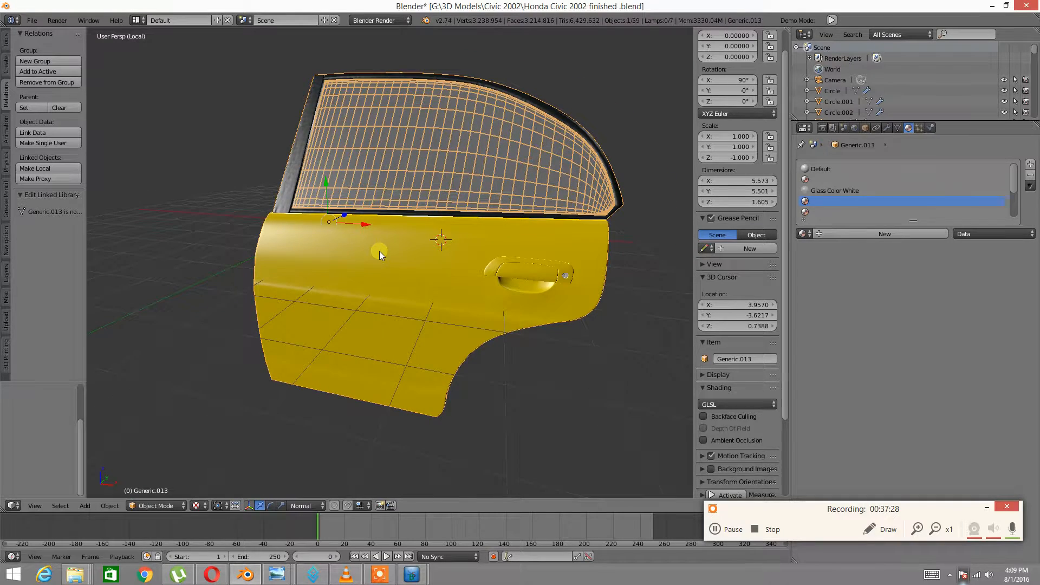
Toggle local view off and on to isolate the rear door, then switch it into Edit Mode
{"action": "key", "text": "KP_Divide"}
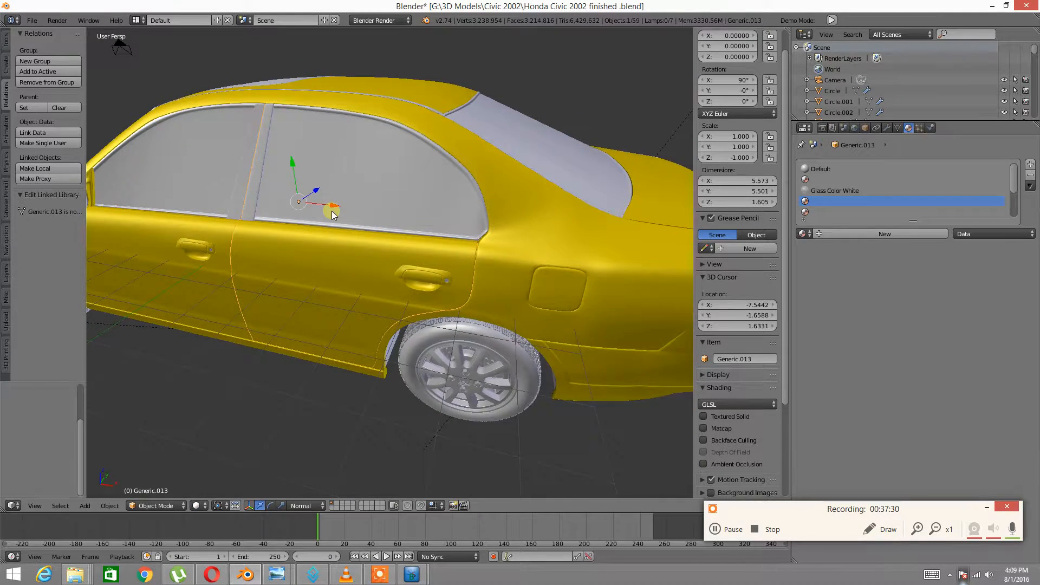
{"action": "key", "text": "KP_Divide"}
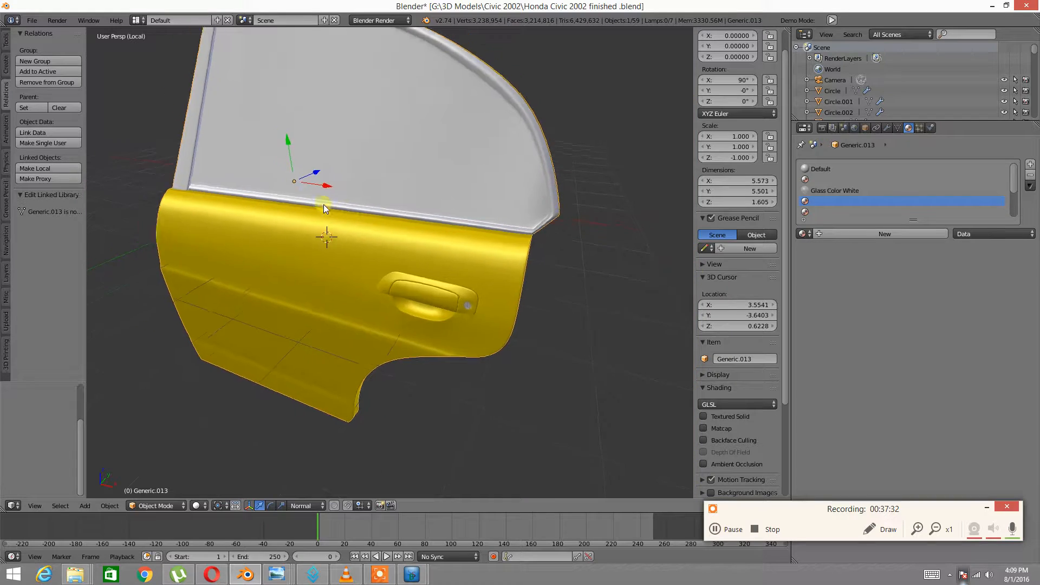
{"action": "scroll", "coordinate": [320, 215], "scroll_direction": "up", "scroll_amount": 5}
{"action": "middle_click_drag", "start_coordinate": [222, 222], "coordinate": [364, 271], "text": "shift"}
{"action": "middle_click_drag", "start_coordinate": [245, 269], "coordinate": [264, 284]}
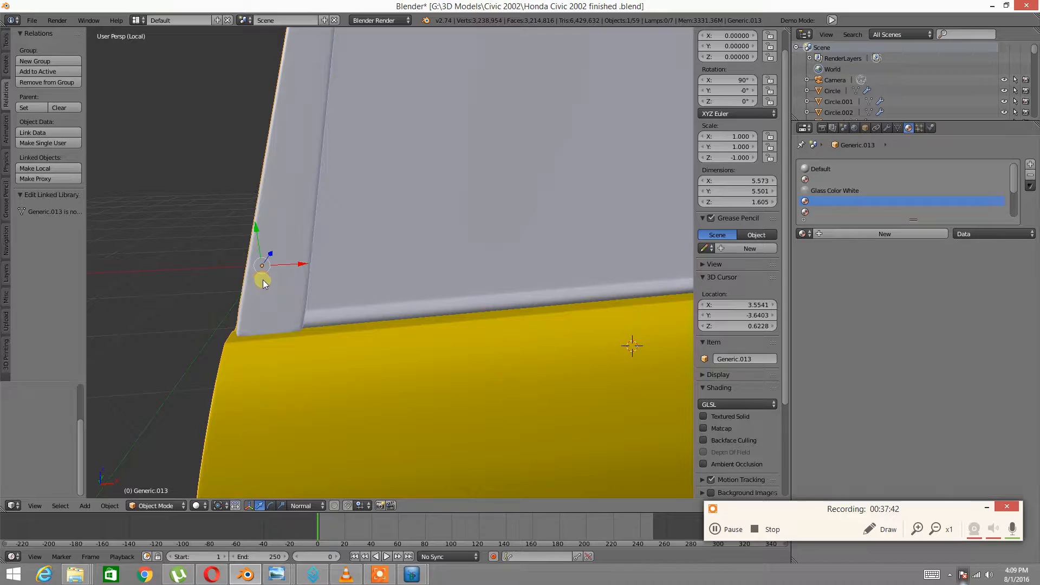
{"action": "key", "text": "Tab"}
{"action": "left_click", "coordinate": [373, 280]}
{"action": "mouse_move", "coordinate": [359, 272]}
{"action": "middle_mouse_down"}
{"action": "mouse_move", "coordinate": [281, 271]}
{"action": "mouse_move", "coordinate": [329, 268]}
{"action": "middle_mouse_up"}
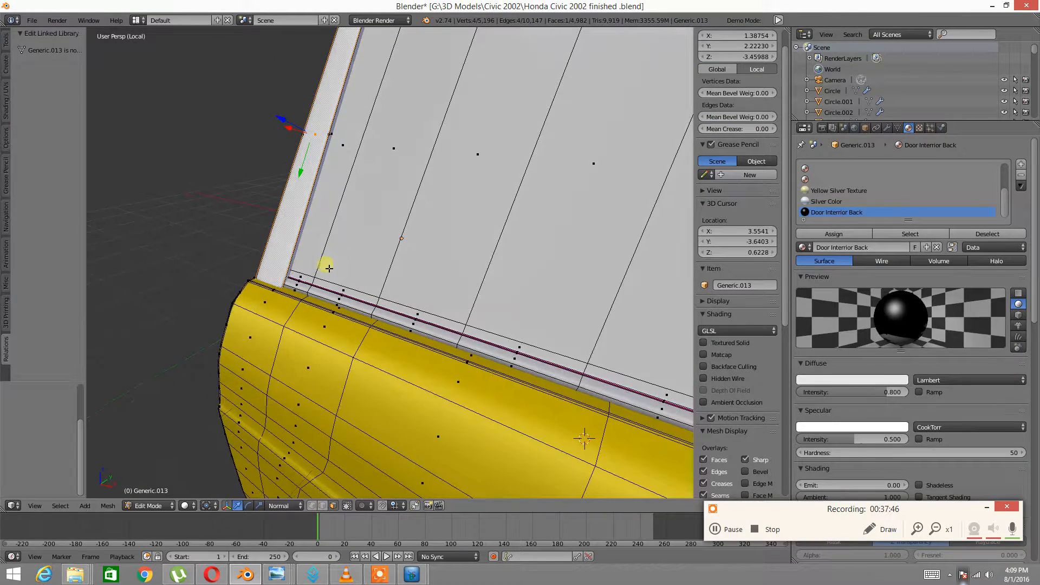
Select the linked window strip with Ctrl+L and view the door texture in the UV/Image Editor
{"action": "key", "text": "ctrl+l"}
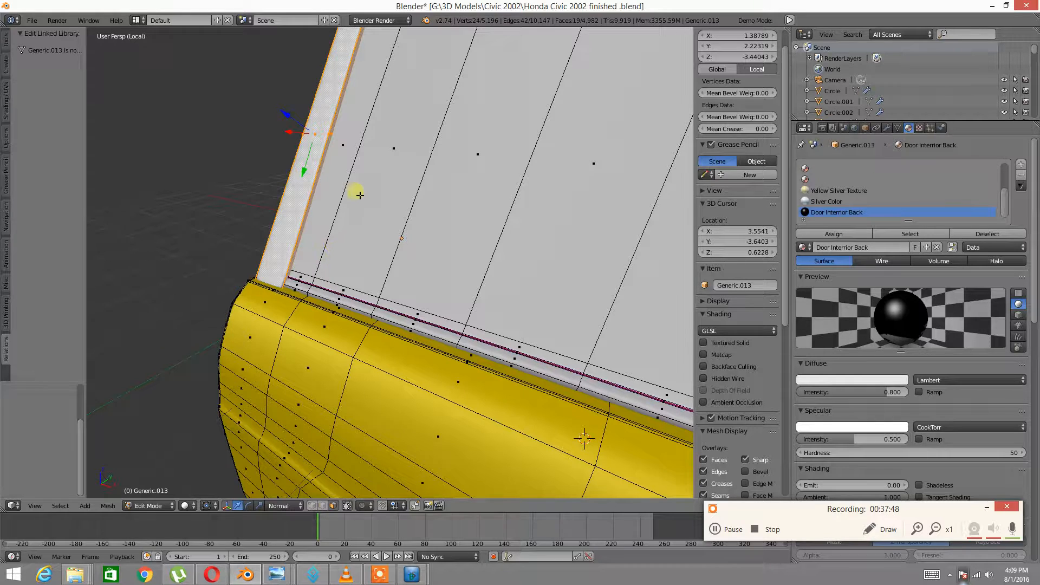
{"action": "left_click", "coordinate": [12, 505]}
{"action": "left_click", "coordinate": [45, 422]}
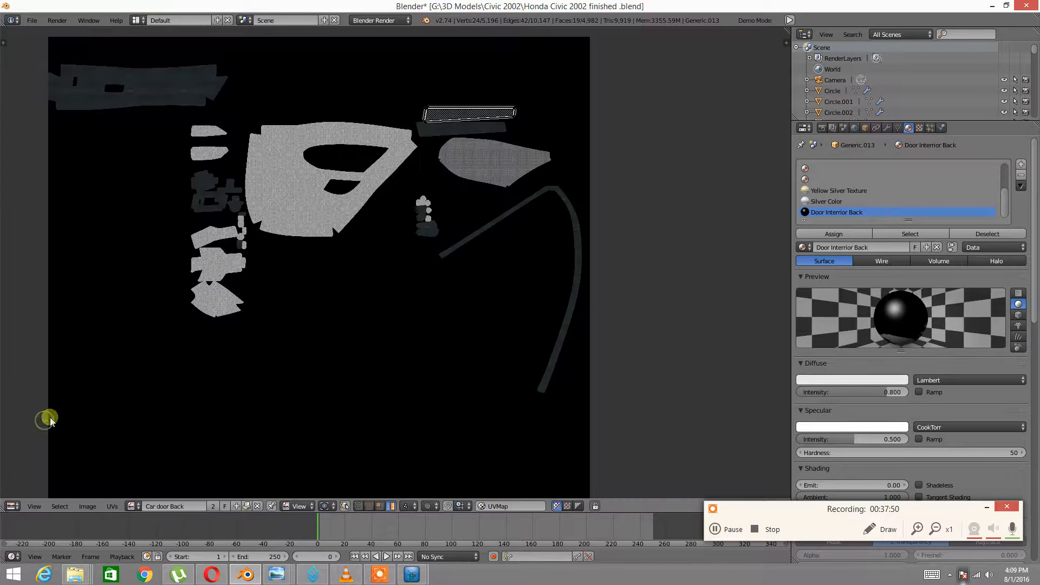
{"action": "scroll", "coordinate": [428, 285], "scroll_direction": "down", "scroll_amount": 1}
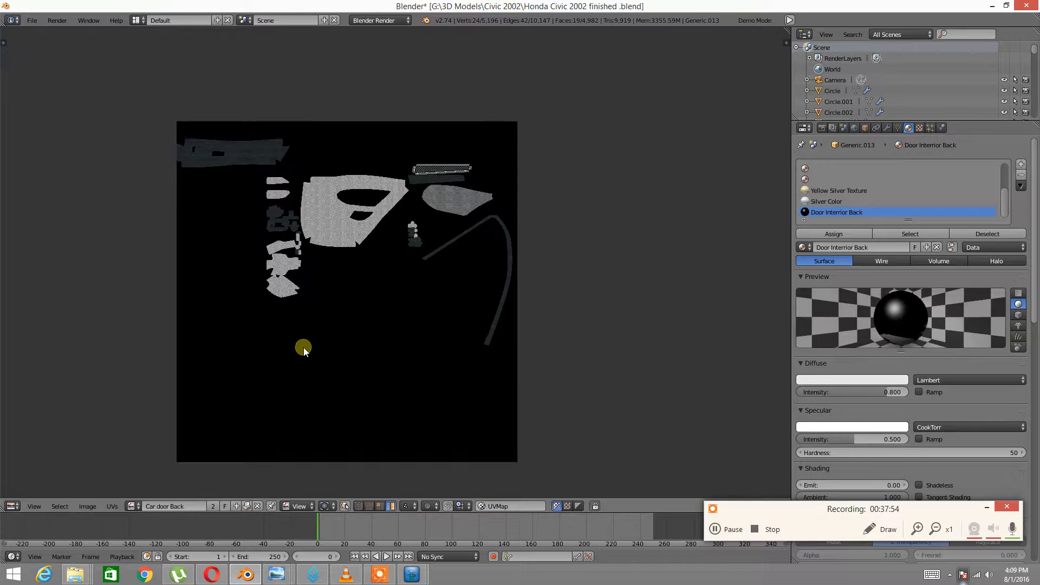
{"action": "scroll", "coordinate": [303, 346], "scroll_direction": "up", "scroll_amount": 2}
{"action": "scroll", "coordinate": [352, 310], "scroll_direction": "up", "scroll_amount": 5}
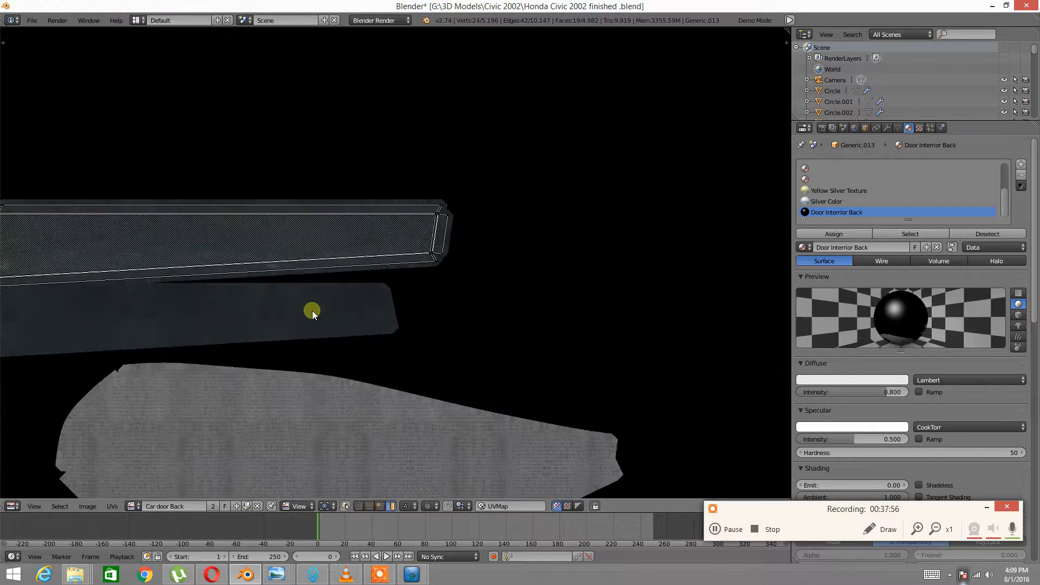
Switch back to the 3D View and return the door to Object Mode
{"action": "left_click", "coordinate": [13, 505]}
{"action": "left_click", "coordinate": [15, 504]}
{"action": "left_click", "coordinate": [17, 507]}
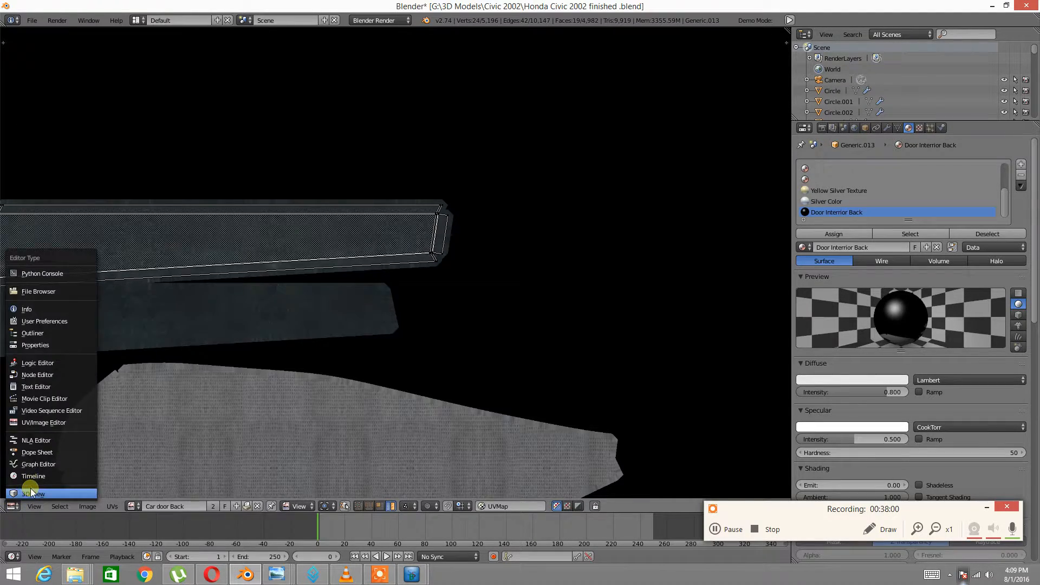
{"action": "left_click", "coordinate": [31, 492]}
{"action": "middle_click_drag", "start_coordinate": [330, 314], "coordinate": [414, 302]}
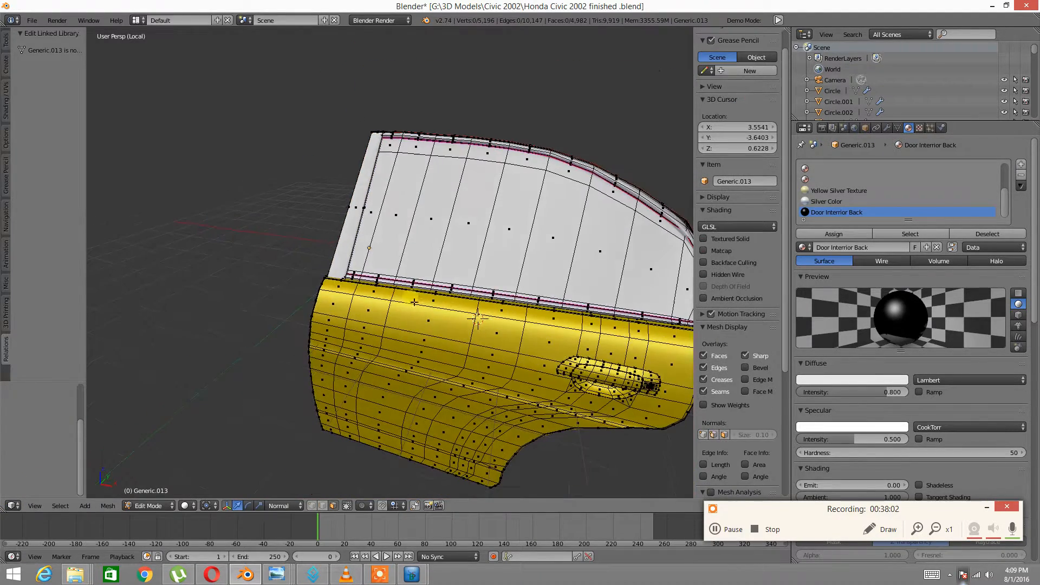
{"action": "left_click", "coordinate": [157, 506]}
{"action": "left_click", "coordinate": [144, 493]}
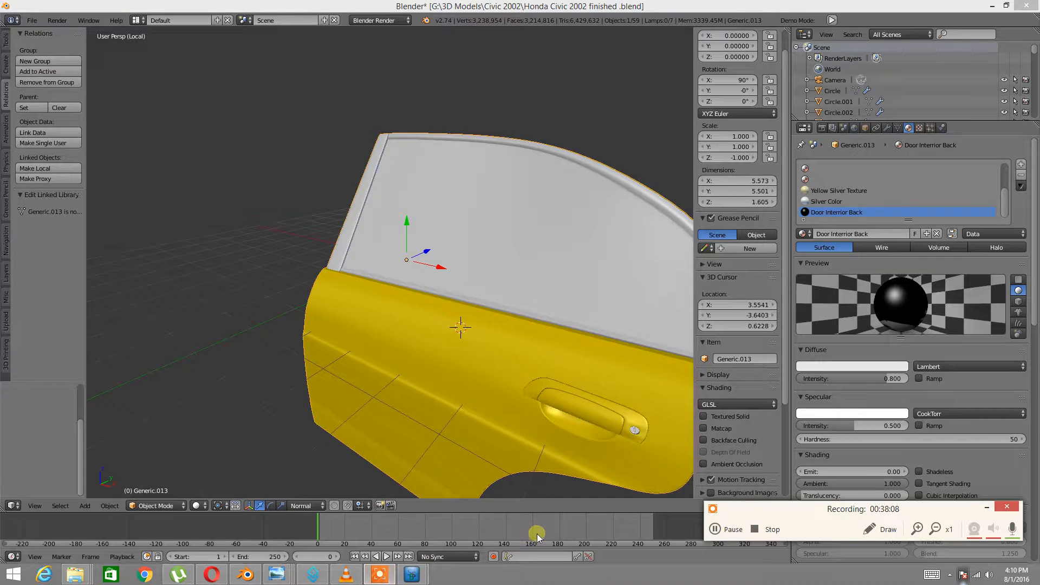
Exit local view to show the whole Civic, select front door Line Segment.001, and orbit into the cabin
{"action": "middle_click_drag", "start_coordinate": [618, 343], "coordinate": [463, 287]}
{"action": "key", "text": "KP_Divide"}
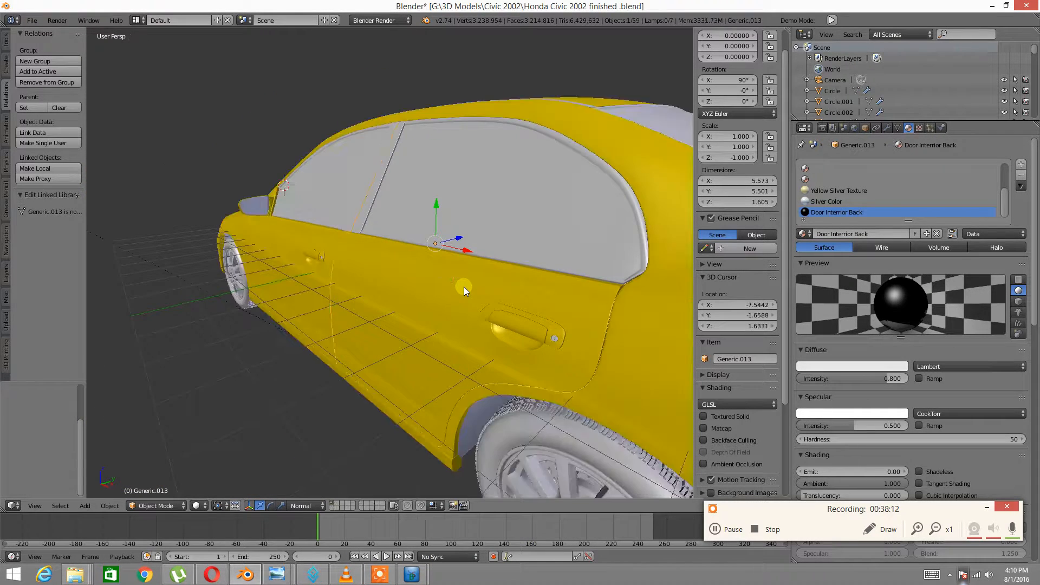
{"action": "middle_click_drag", "start_coordinate": [276, 284], "coordinate": [287, 251]}
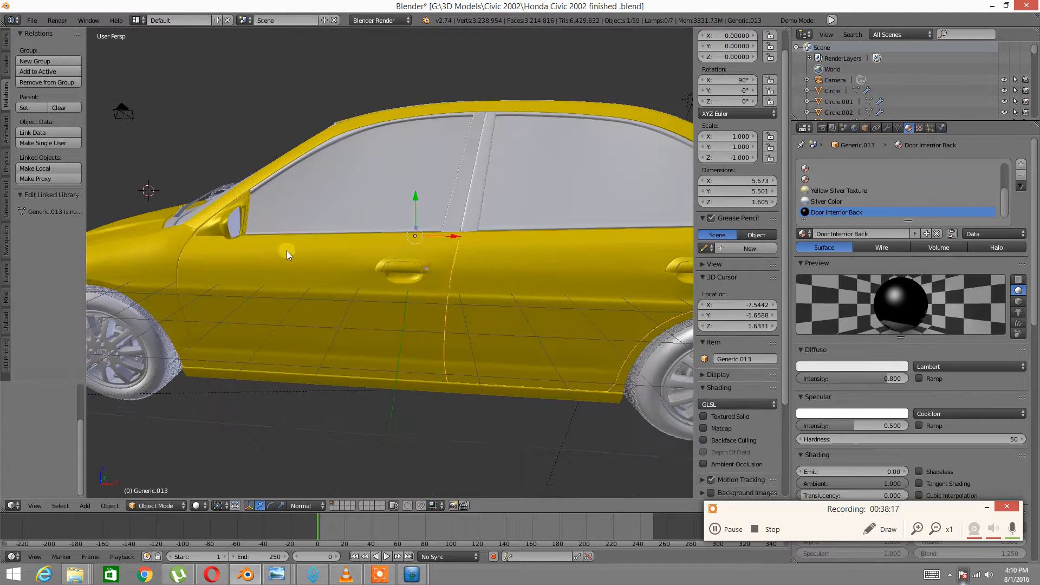
{"action": "right_click", "coordinate": [337, 269]}
{"action": "middle_click_drag", "start_coordinate": [458, 254], "coordinate": [400, 248]}
{"action": "scroll", "coordinate": [399, 248], "scroll_direction": "up", "scroll_amount": 10}
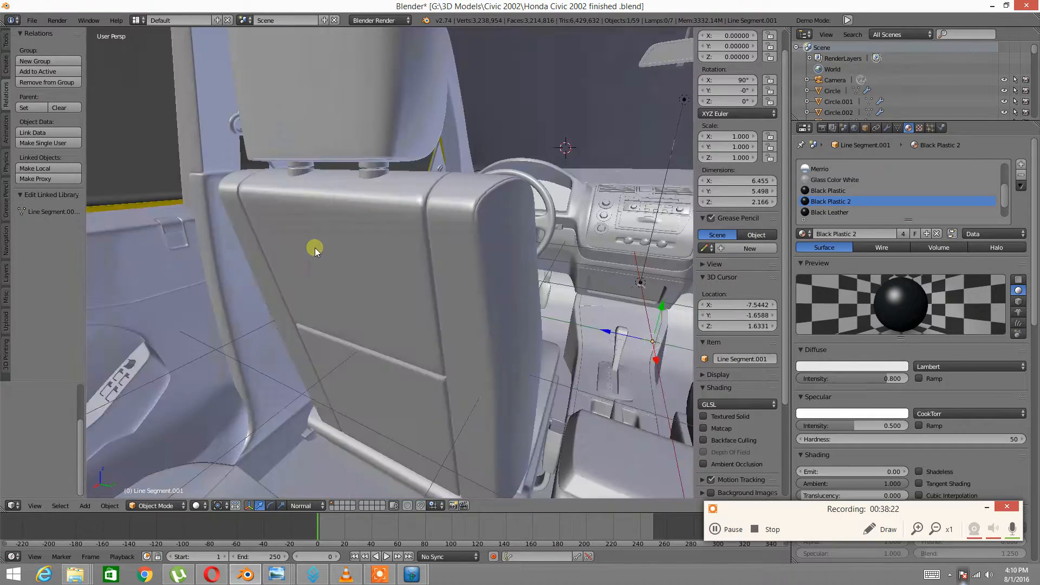
{"action": "middle_click_drag", "start_coordinate": [314, 248], "coordinate": [420, 244]}
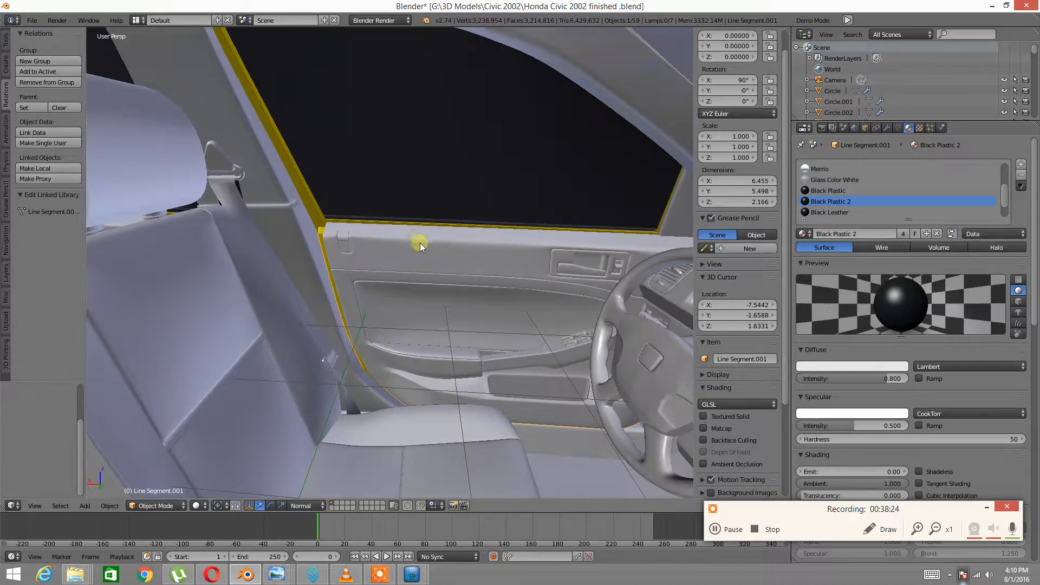
{"action": "middle_click_drag", "start_coordinate": [489, 223], "coordinate": [388, 385]}
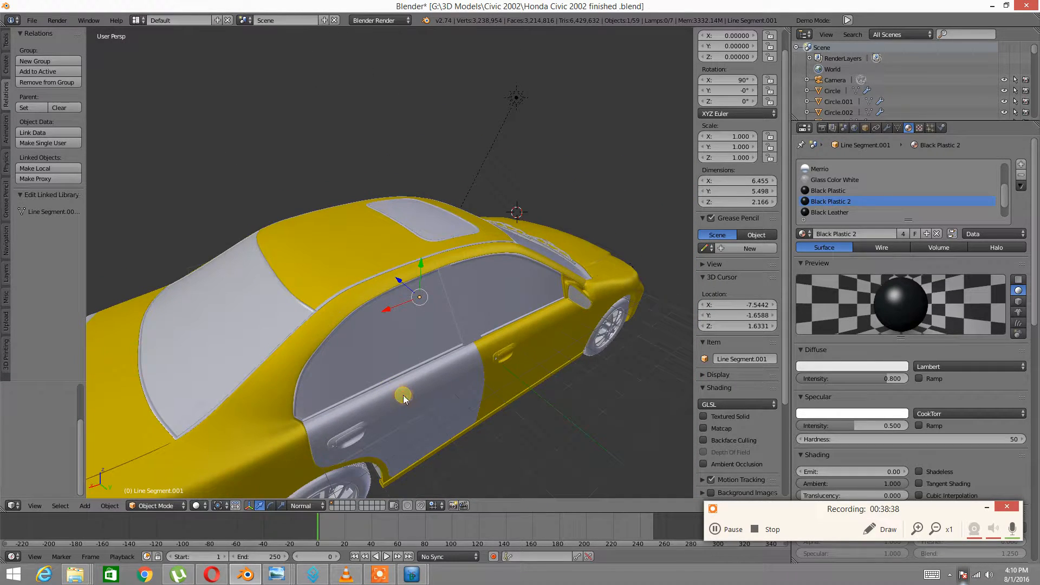
Delete the rear door copy Generic.000 and select the door panel Generic.013
{"action": "right_click", "coordinate": [403, 395]}
{"action": "key", "text": "x"}
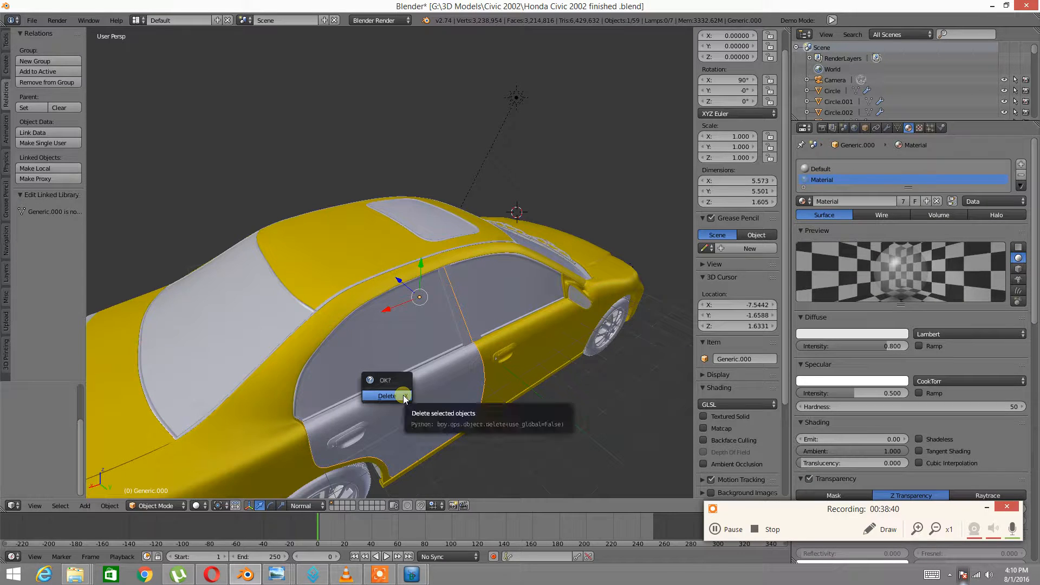
{"action": "left_click", "coordinate": [416, 394]}
{"action": "middle_click_drag", "start_coordinate": [309, 391], "coordinate": [395, 372]}
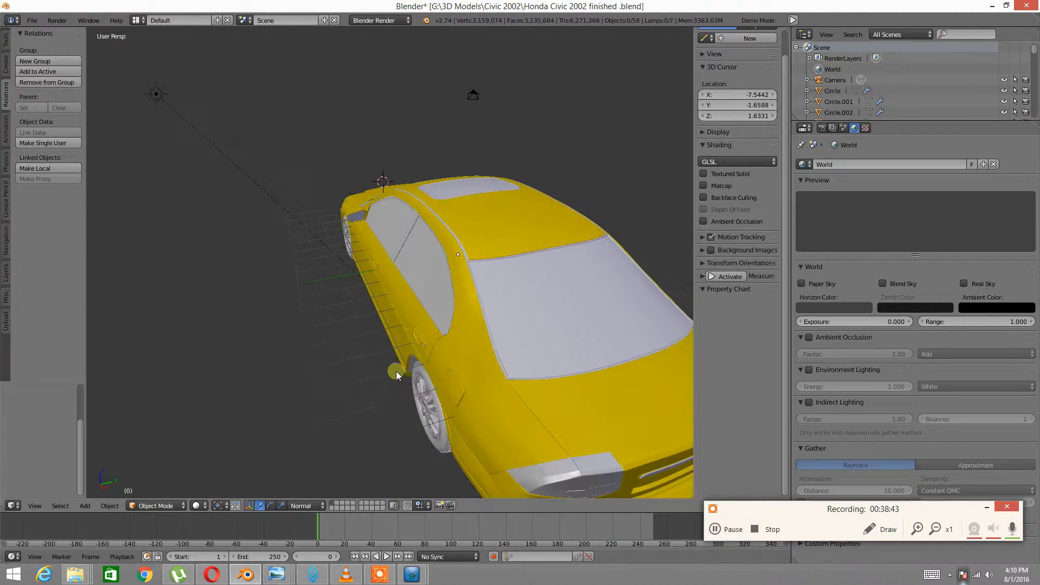
{"action": "right_click", "coordinate": [471, 325]}
{"action": "middle_click_drag", "start_coordinate": [550, 306], "coordinate": [448, 290]}
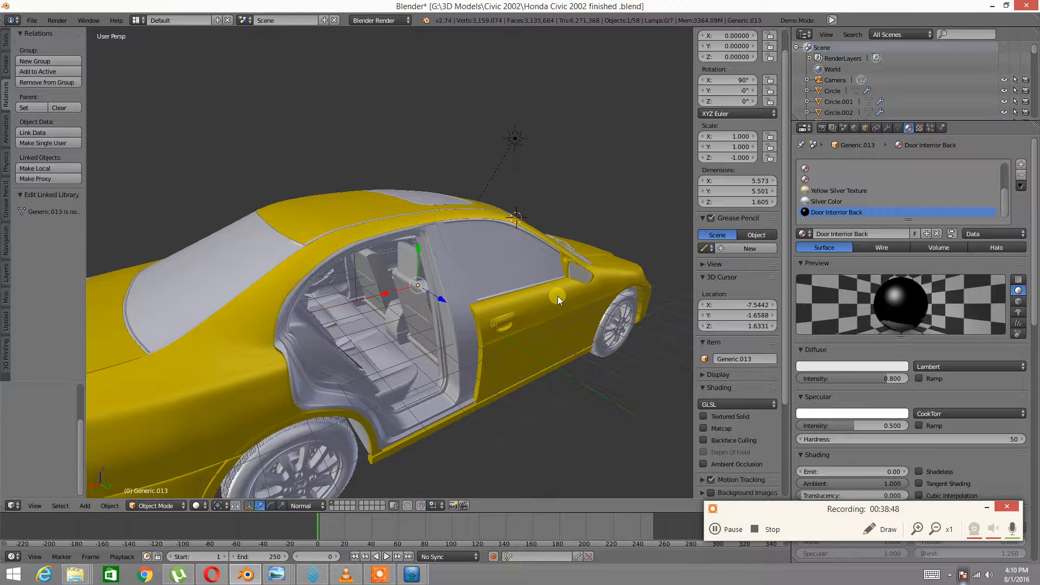
Duplicate the door panel in place and try a Z-axis mirror, cancelling it
{"action": "key", "text": "shift+d"}
{"action": "key", "text": "Escape"}
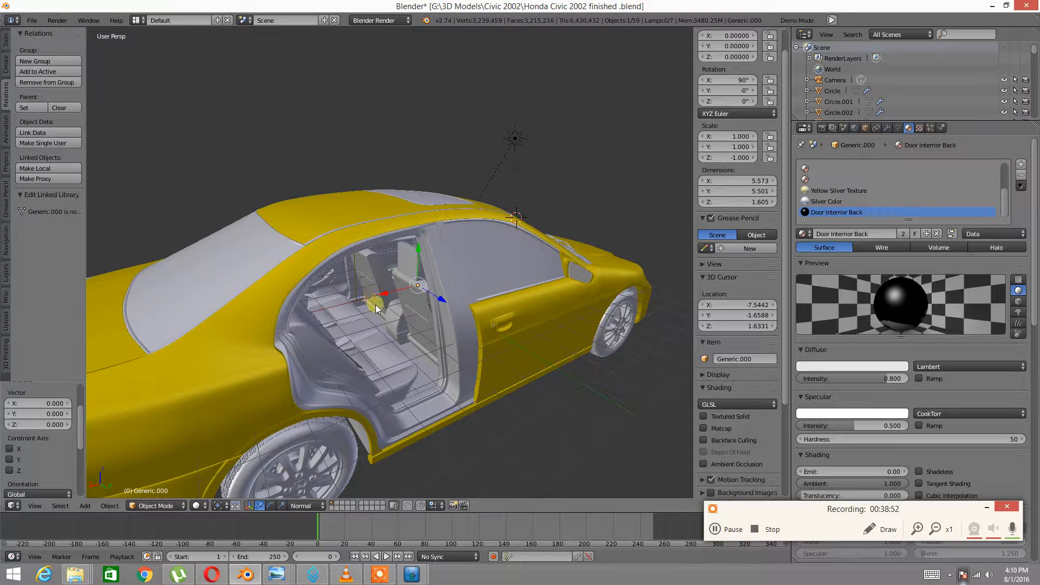
{"action": "right_click", "coordinate": [658, 227]}
{"action": "key", "text": "ctrl+m"}
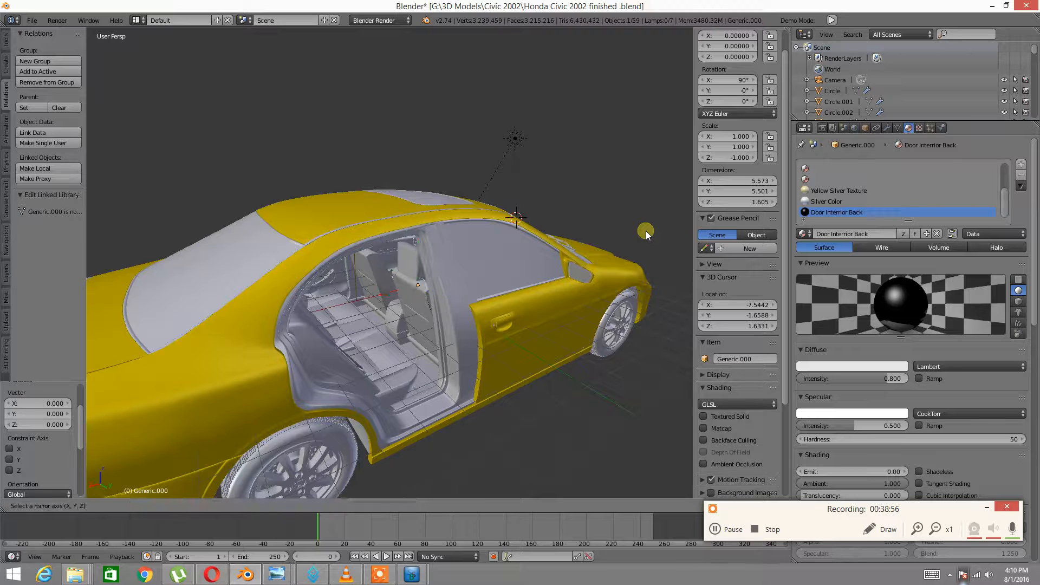
{"action": "key", "text": "z"}
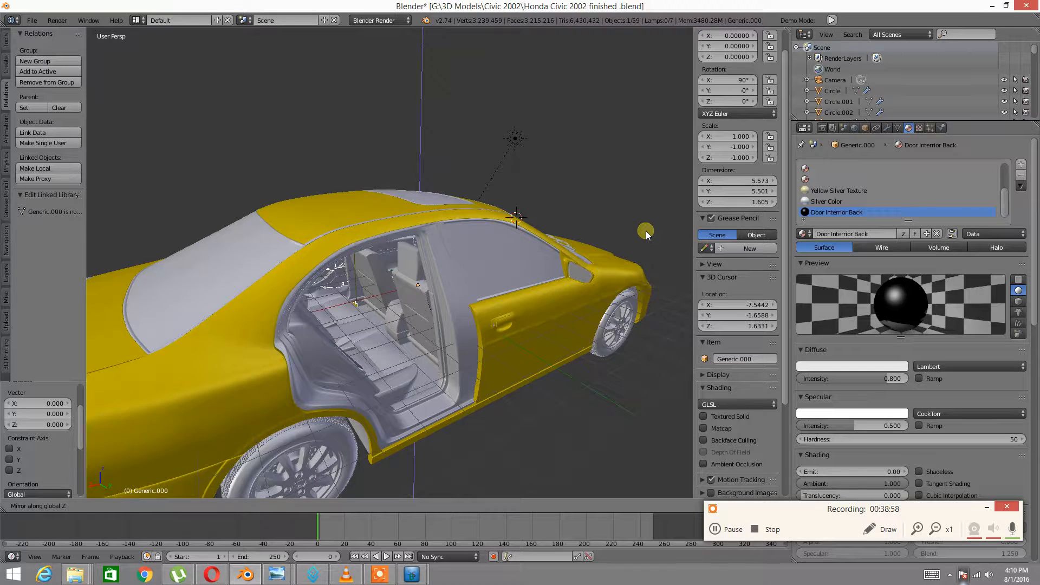
{"action": "right_click", "coordinate": [642, 210]}
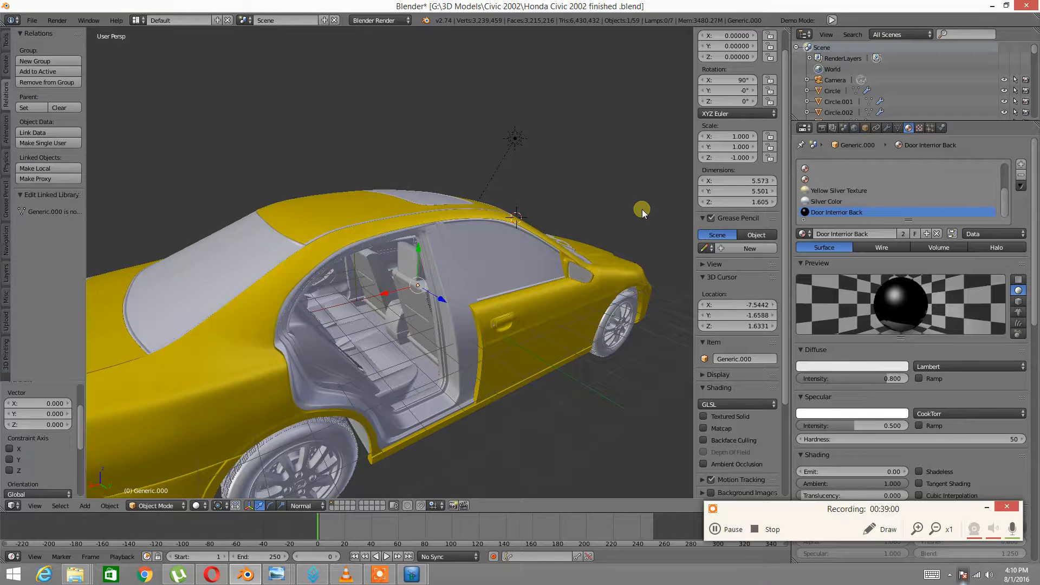
{"action": "key", "text": "ctrl+m"}
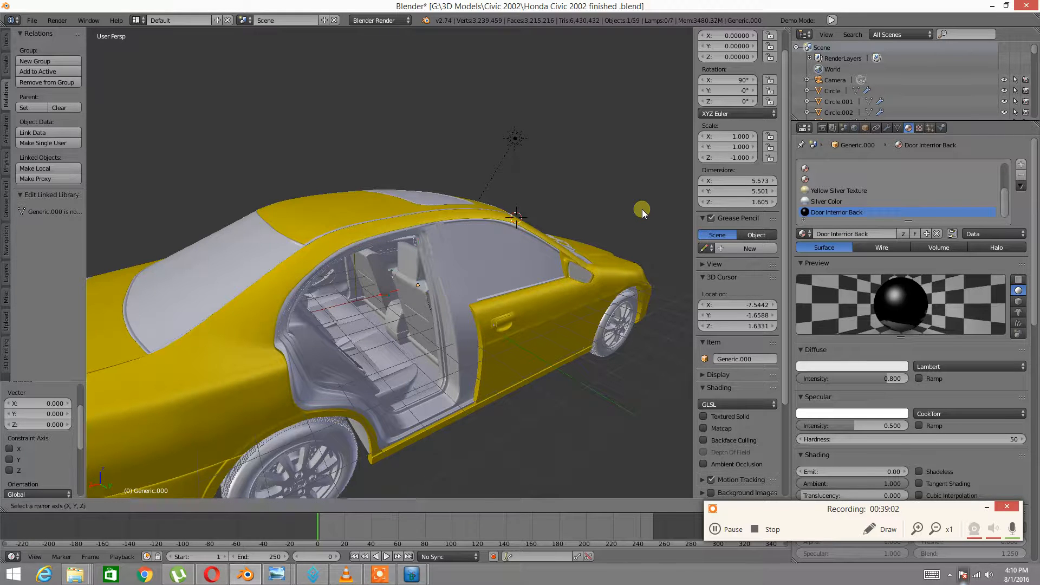
{"action": "right_click", "coordinate": [642, 210]}
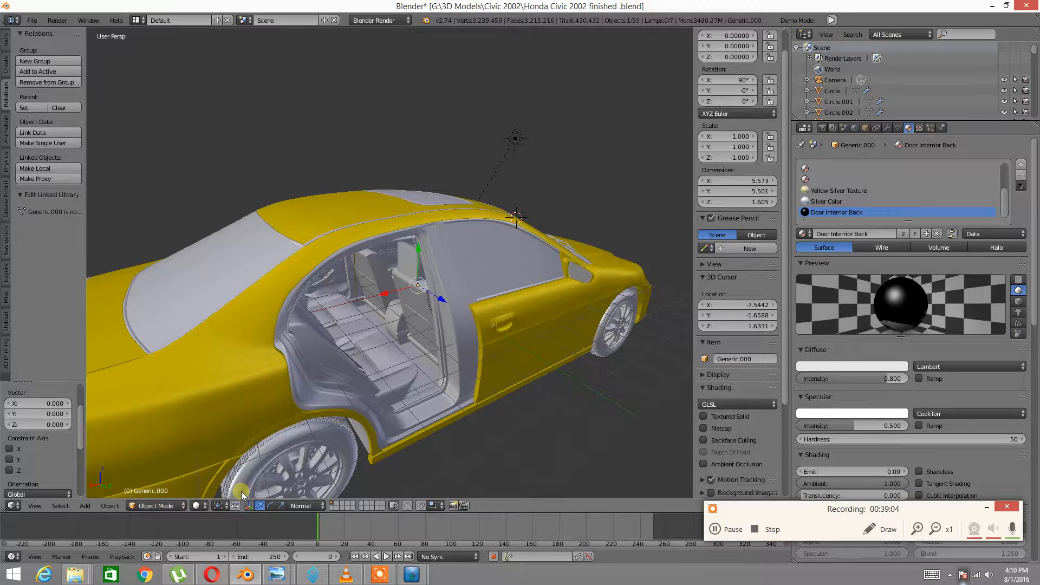
Set the pivot point to the 3D cursor and snap the cursor to the world centre
{"action": "left_click", "coordinate": [218, 506]}
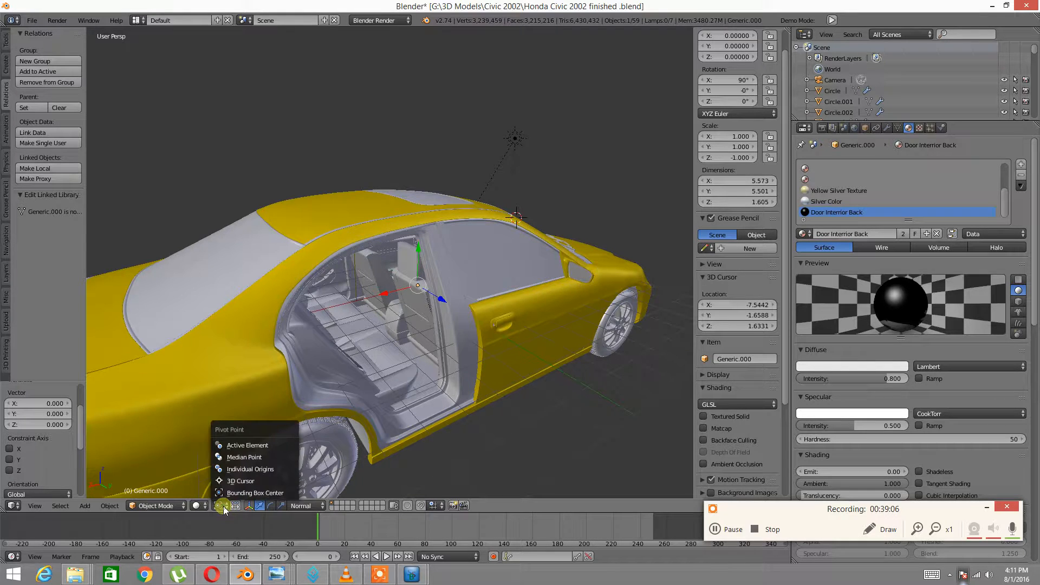
{"action": "left_click", "coordinate": [232, 481]}
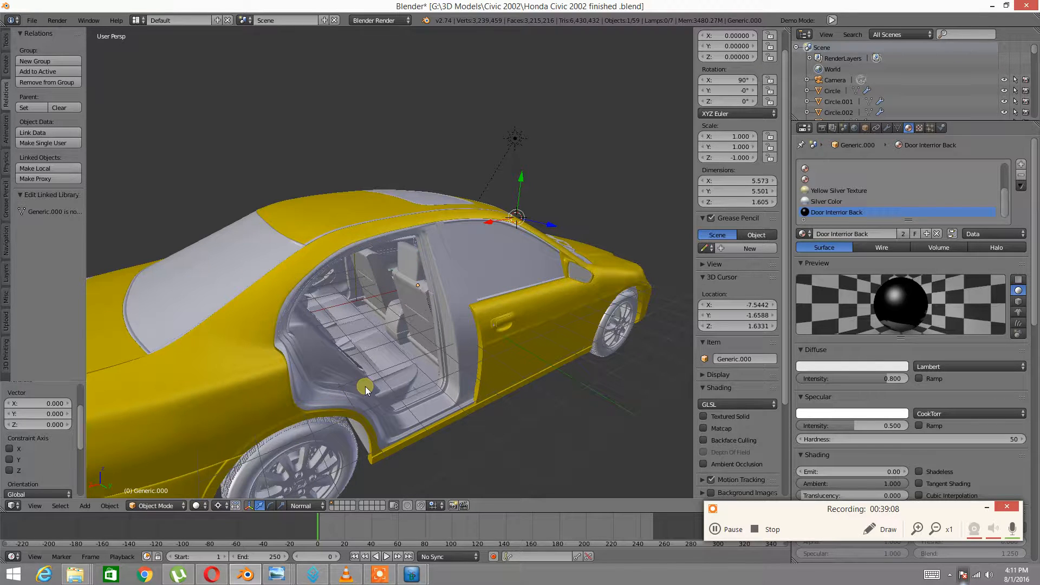
{"action": "key", "text": "shift+s"}
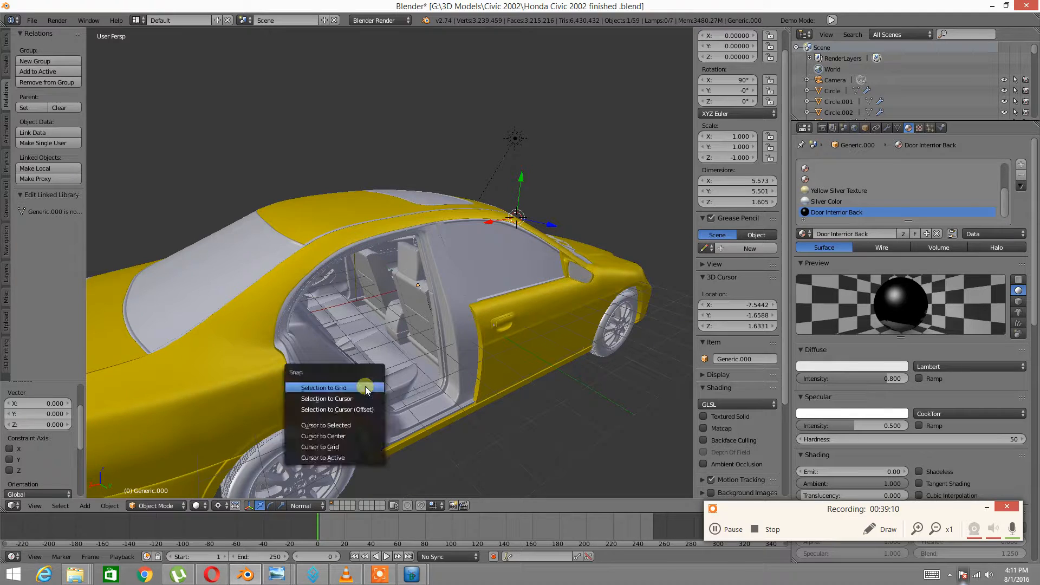
{"action": "left_click", "coordinate": [358, 424]}
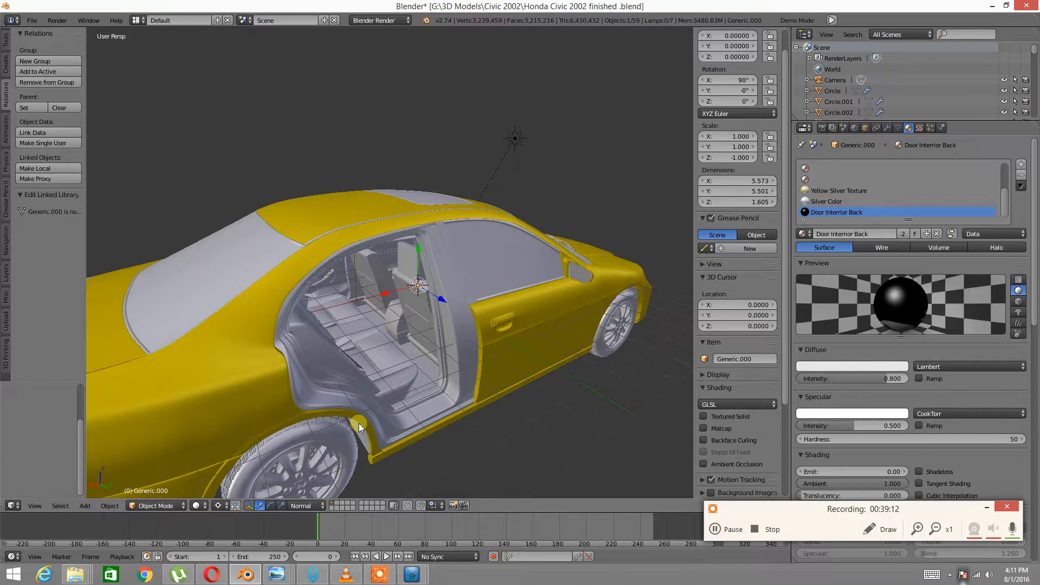
Mirror the door panel along global Z, then along global Y, onto the car's other side
{"action": "key", "text": "ctrl+m"}
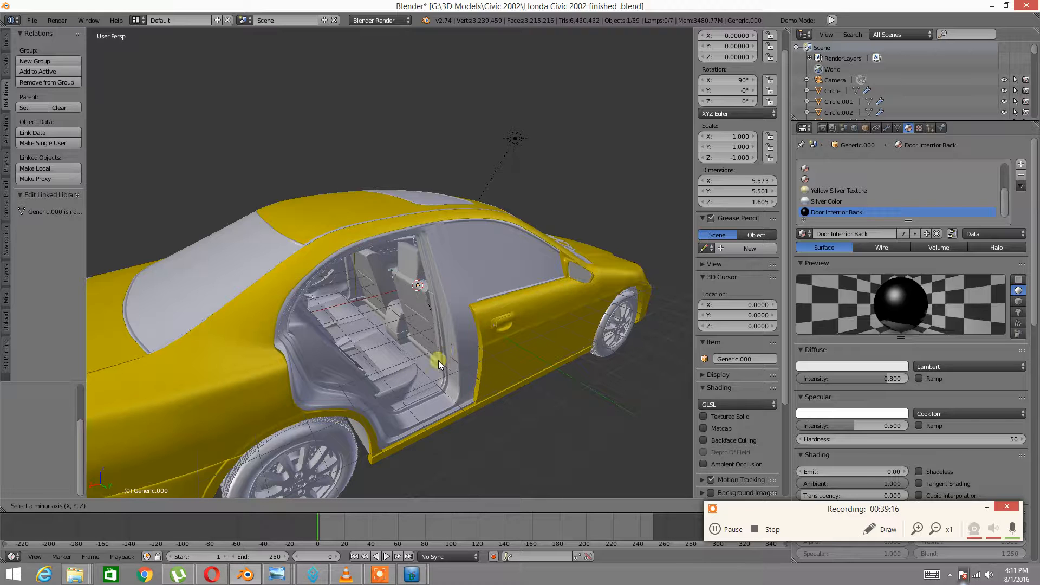
{"action": "key", "text": "z"}
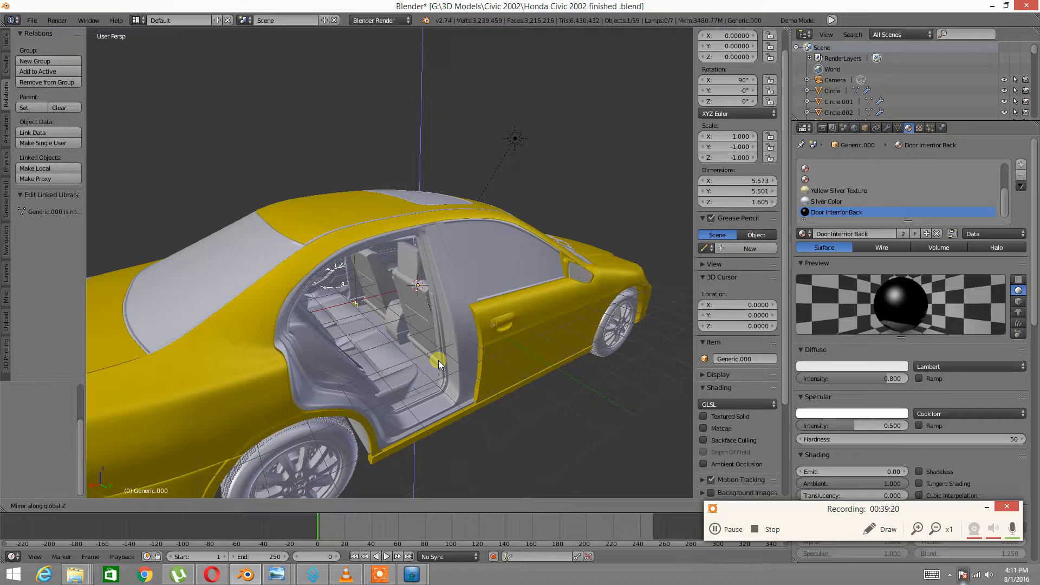
{"action": "key", "text": "Return"}
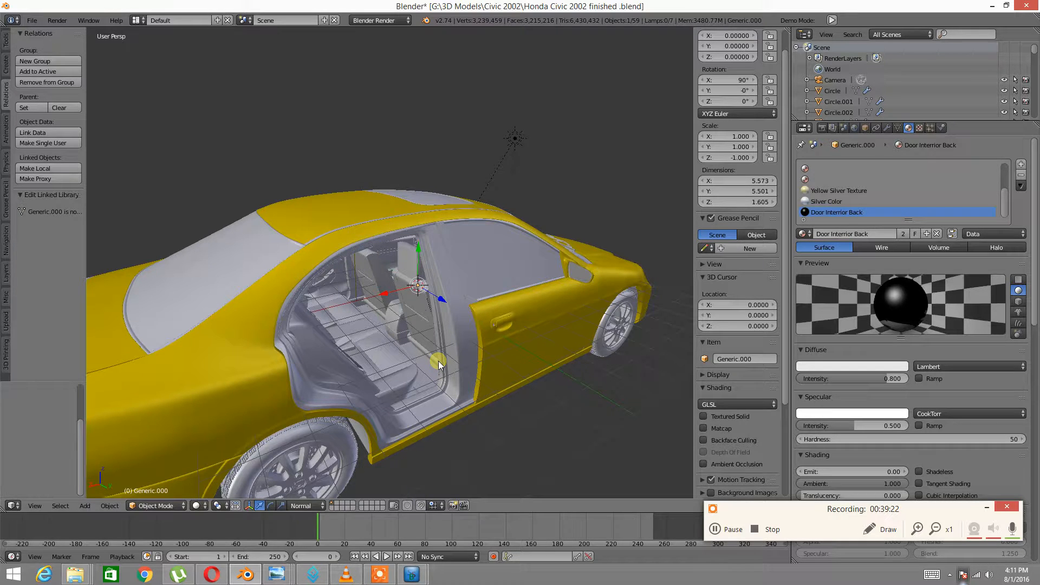
{"action": "key", "text": "ctrl+m"}
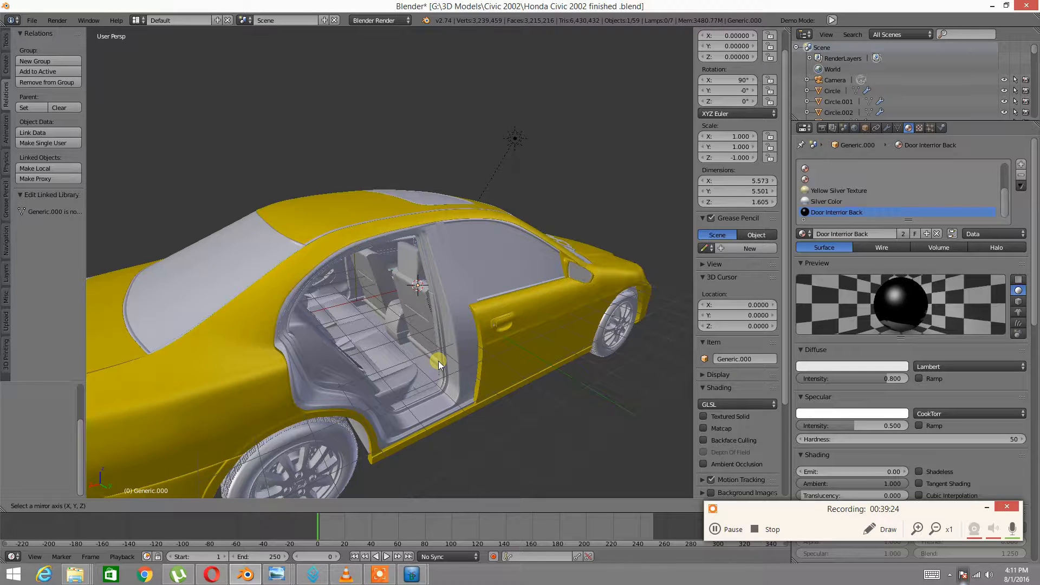
{"action": "key", "text": "x"}
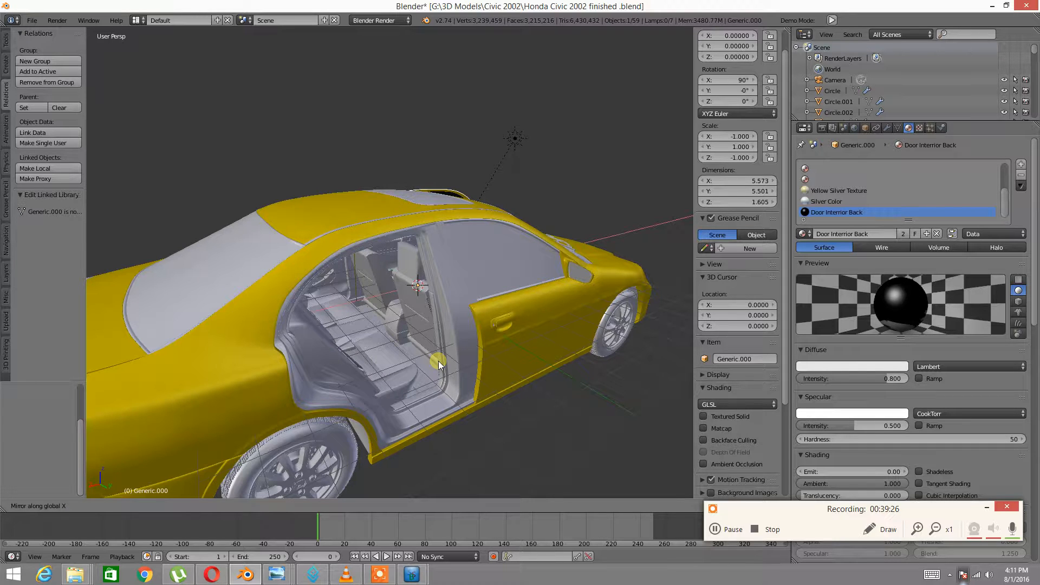
{"action": "key", "text": "Escape"}
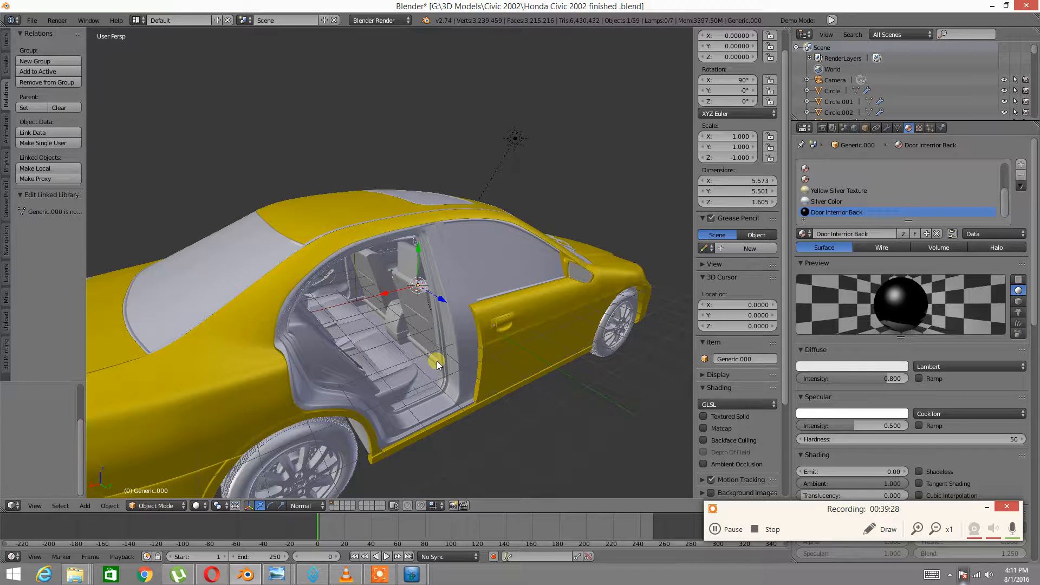
{"action": "key", "text": "ctrl+m"}
{"action": "key", "text": "y"}
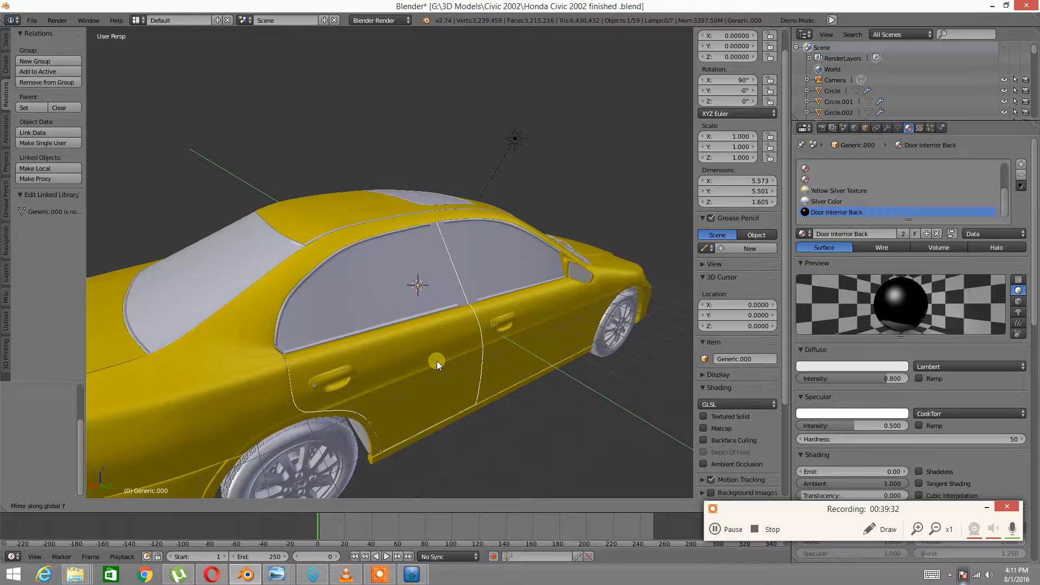
{"action": "key", "text": "Return"}
Orbit to the Civic's opposite side and zoom in on its doors and side windows
{"action": "middle_click_drag", "start_coordinate": [313, 347], "coordinate": [437, 355]}
{"action": "scroll", "coordinate": [440, 332], "scroll_direction": "up", "scroll_amount": 6}
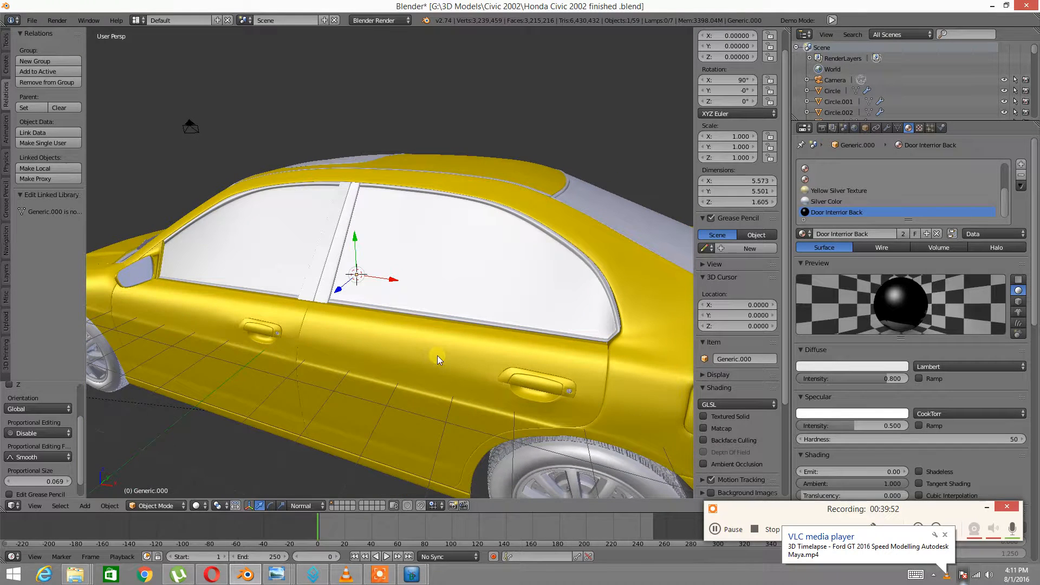
{"action": "left_click", "coordinate": [198, 505]}
Switch the viewport to Rendered shading and orbit and zoom around the door and cabin
{"action": "left_click", "coordinate": [213, 458]}
{"action": "middle_click_drag", "start_coordinate": [217, 453], "coordinate": [327, 440]}
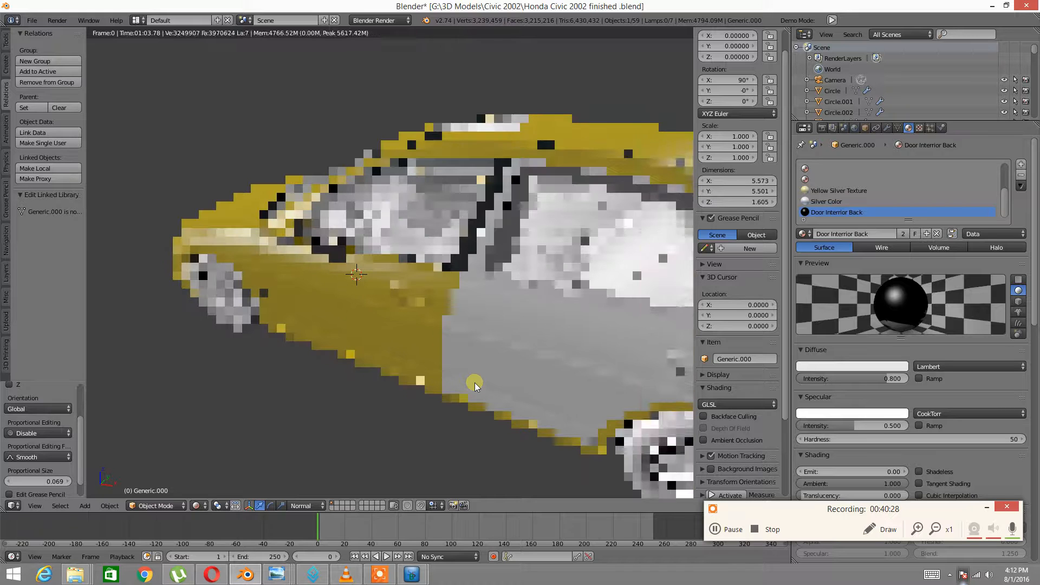
{"action": "scroll", "coordinate": [475, 382], "scroll_direction": "up", "scroll_amount": 5}
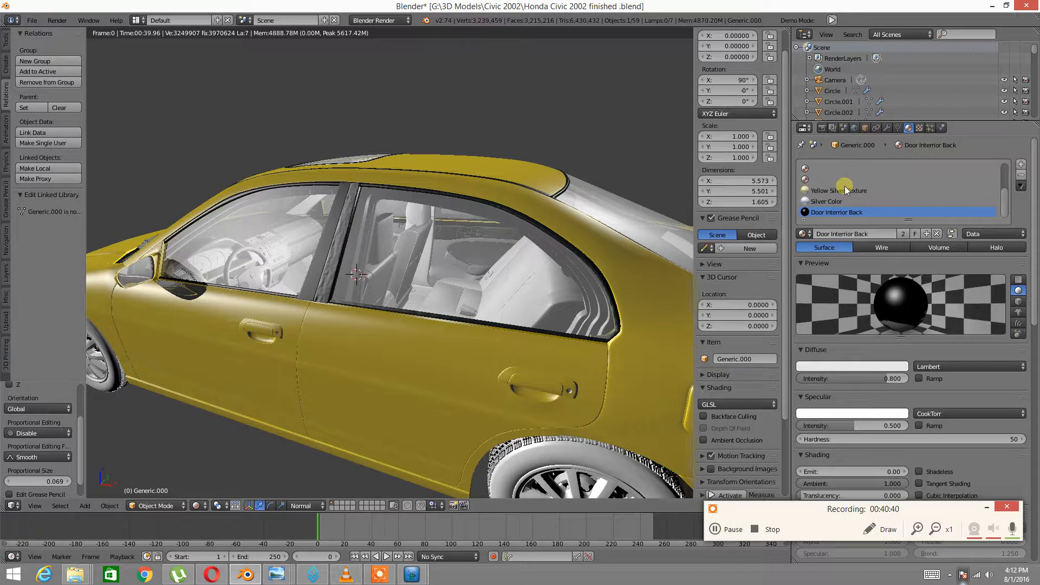
In the Texture tab, enable Normal Map (Tangent) under Image Sampling for the door panel image
{"action": "left_click", "coordinate": [918, 129]}
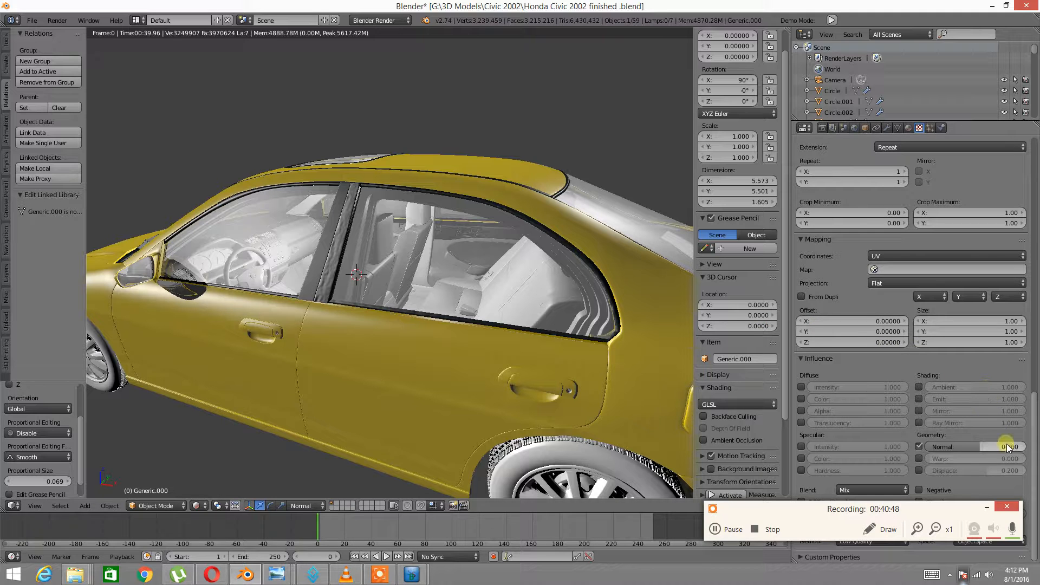
{"action": "scroll", "coordinate": [946, 339], "scroll_direction": "up", "scroll_amount": 10}
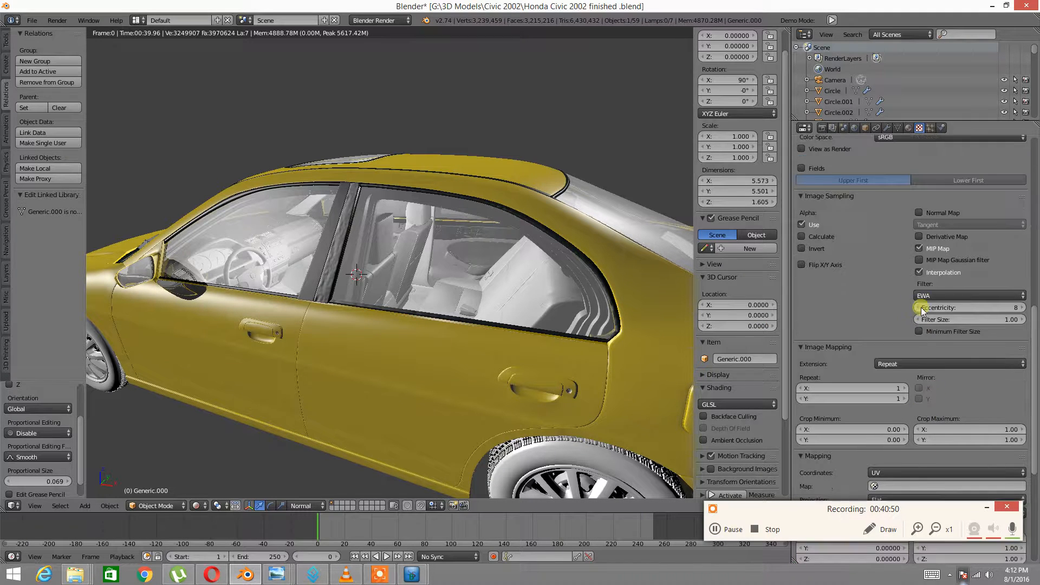
{"action": "left_click", "coordinate": [918, 214]}
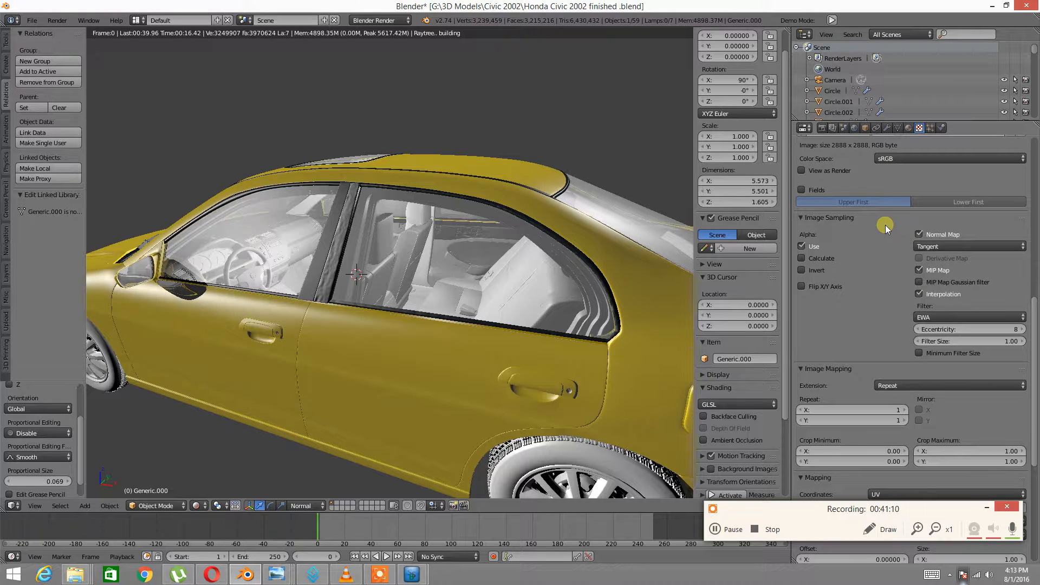
{"action": "left_click_drag", "start_coordinate": [1028, 311], "coordinate": [1029, 443]}
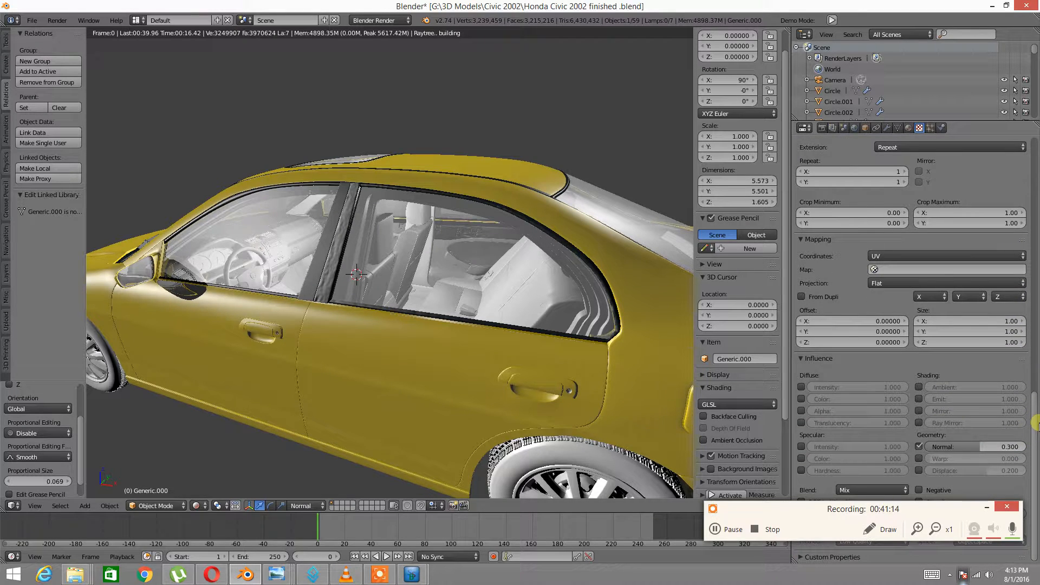
{"action": "scroll", "coordinate": [1005, 340], "scroll_direction": "up", "scroll_amount": 8}
{"action": "scroll", "coordinate": [996, 177], "scroll_direction": "up", "scroll_amount": 8}
{"action": "scroll", "coordinate": [996, 297], "scroll_direction": "down", "scroll_amount": 15}
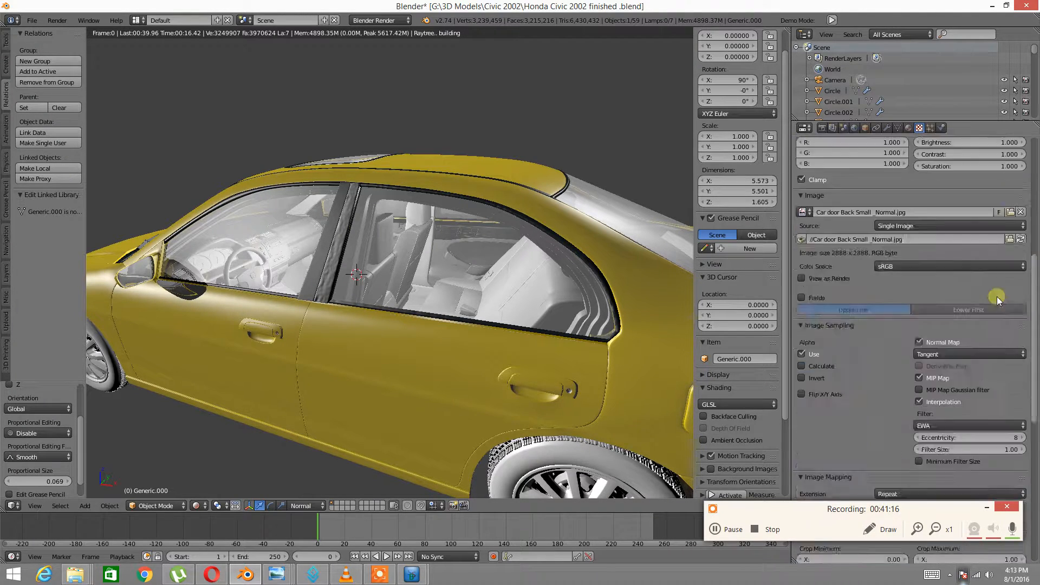
{"action": "scroll", "coordinate": [983, 468], "scroll_direction": "down", "scroll_amount": 1, "text": "ctrl"}
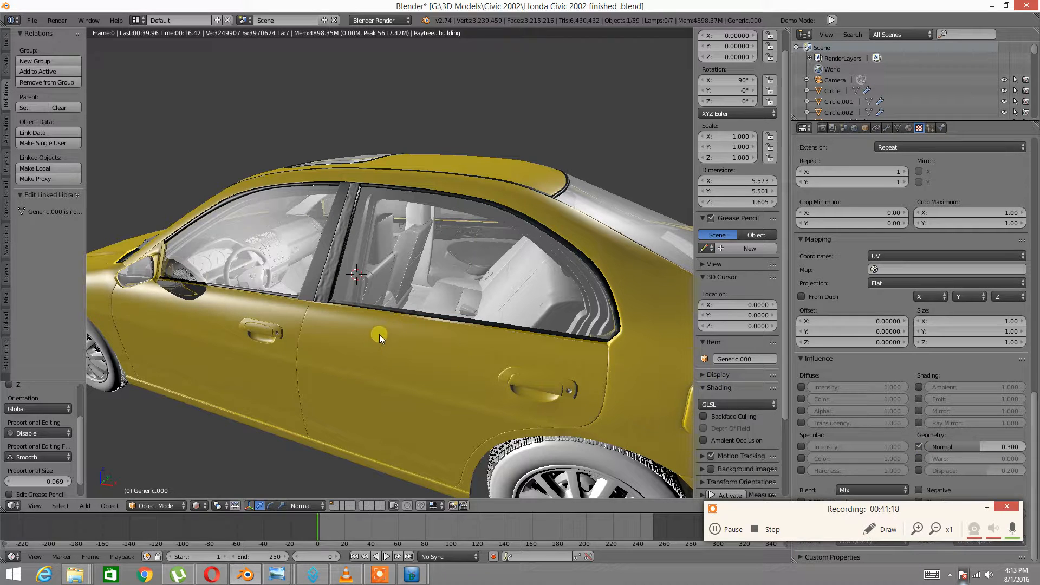
{"action": "scroll", "coordinate": [915, 276], "scroll_direction": "up", "scroll_amount": 4}
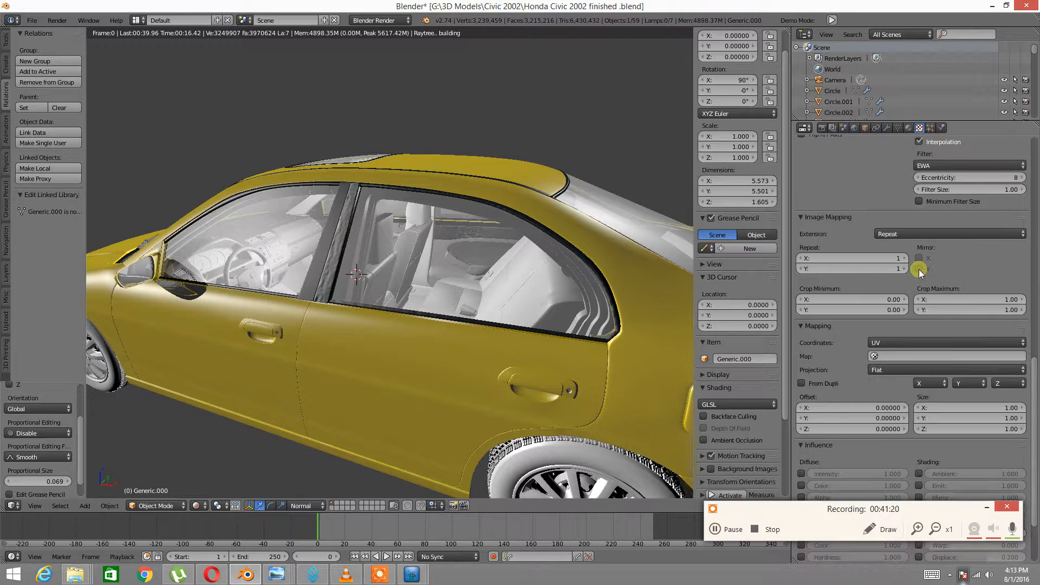
{"action": "scroll", "coordinate": [918, 268], "scroll_direction": "up", "scroll_amount": 4}
Select the door panel Generic.013 and change the viewport shading from Rendered to Solid
{"action": "right_click", "coordinate": [370, 346]}
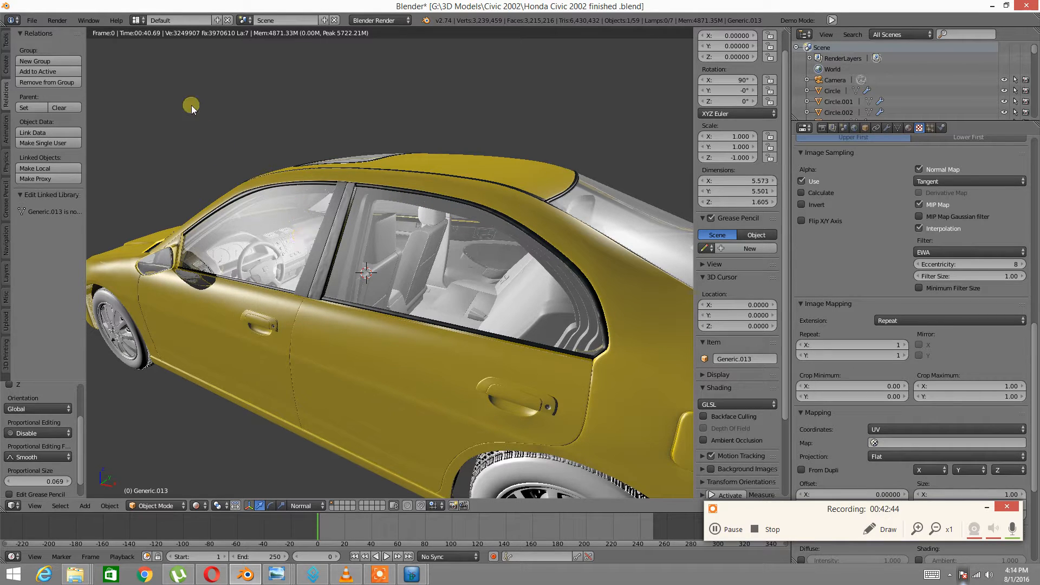
{"action": "left_click", "coordinate": [37, 21]}
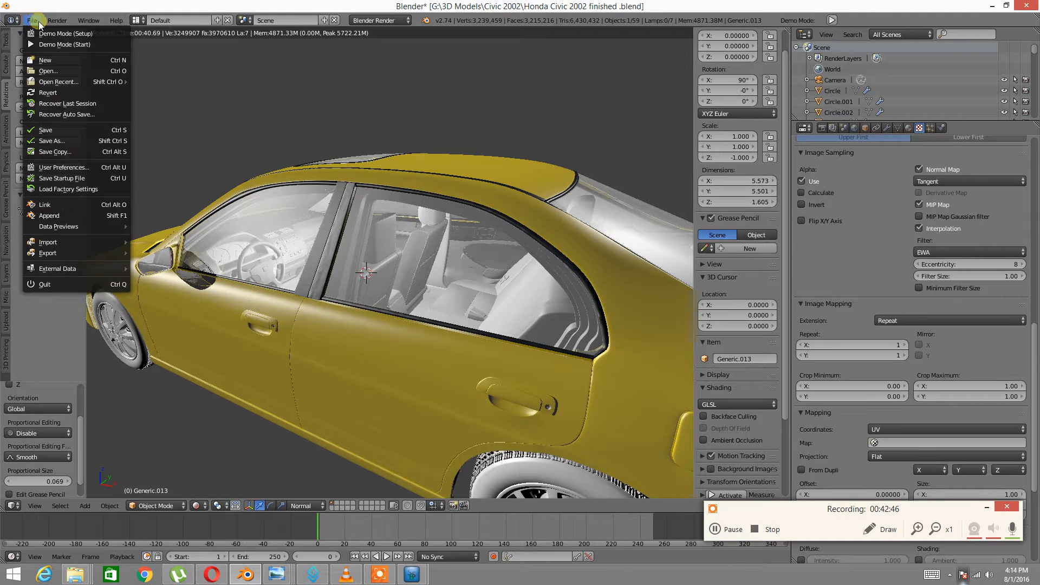
{"action": "left_click", "coordinate": [204, 506]}
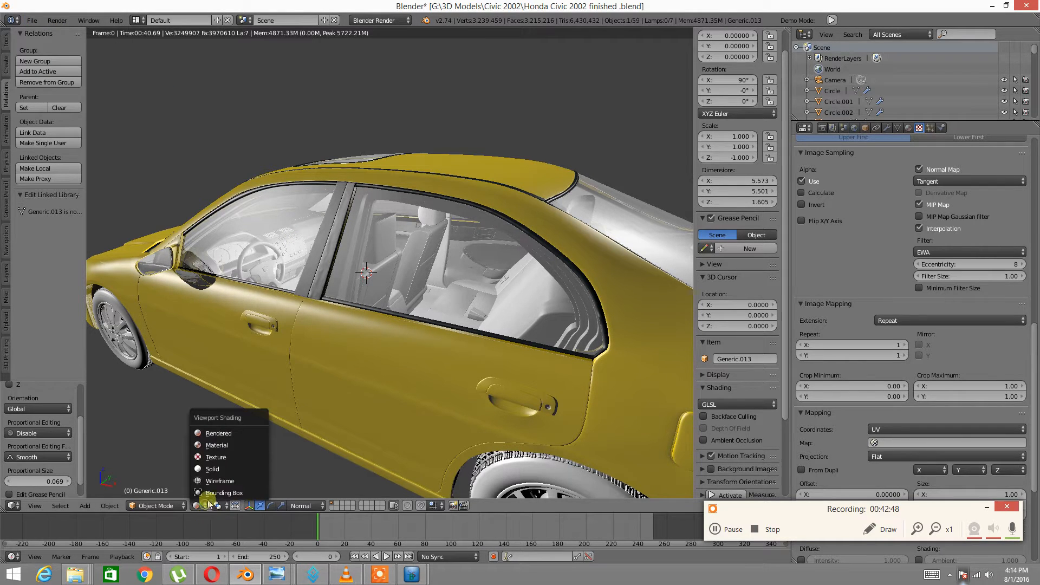
{"action": "left_click", "coordinate": [222, 469]}
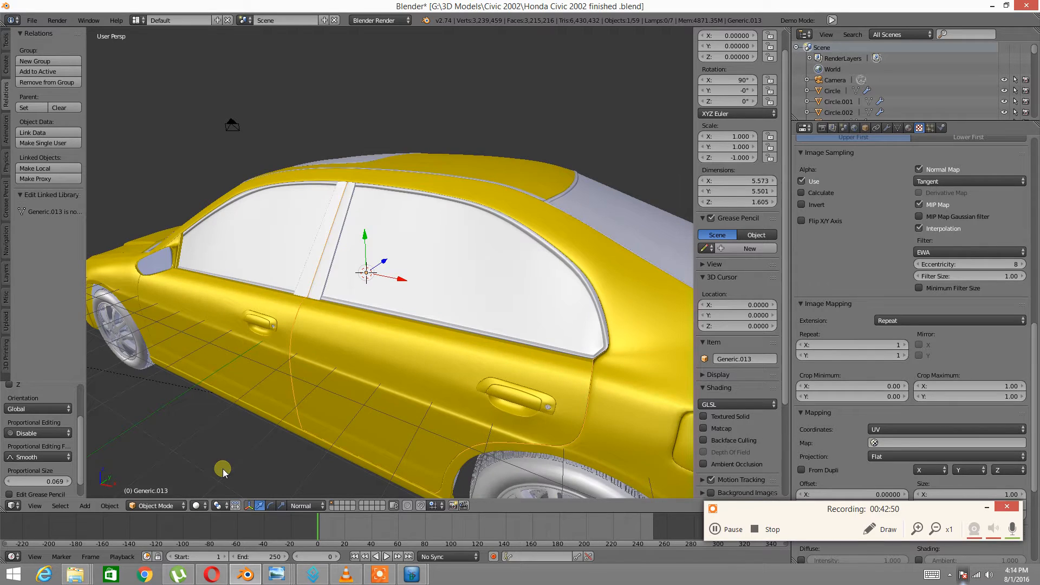